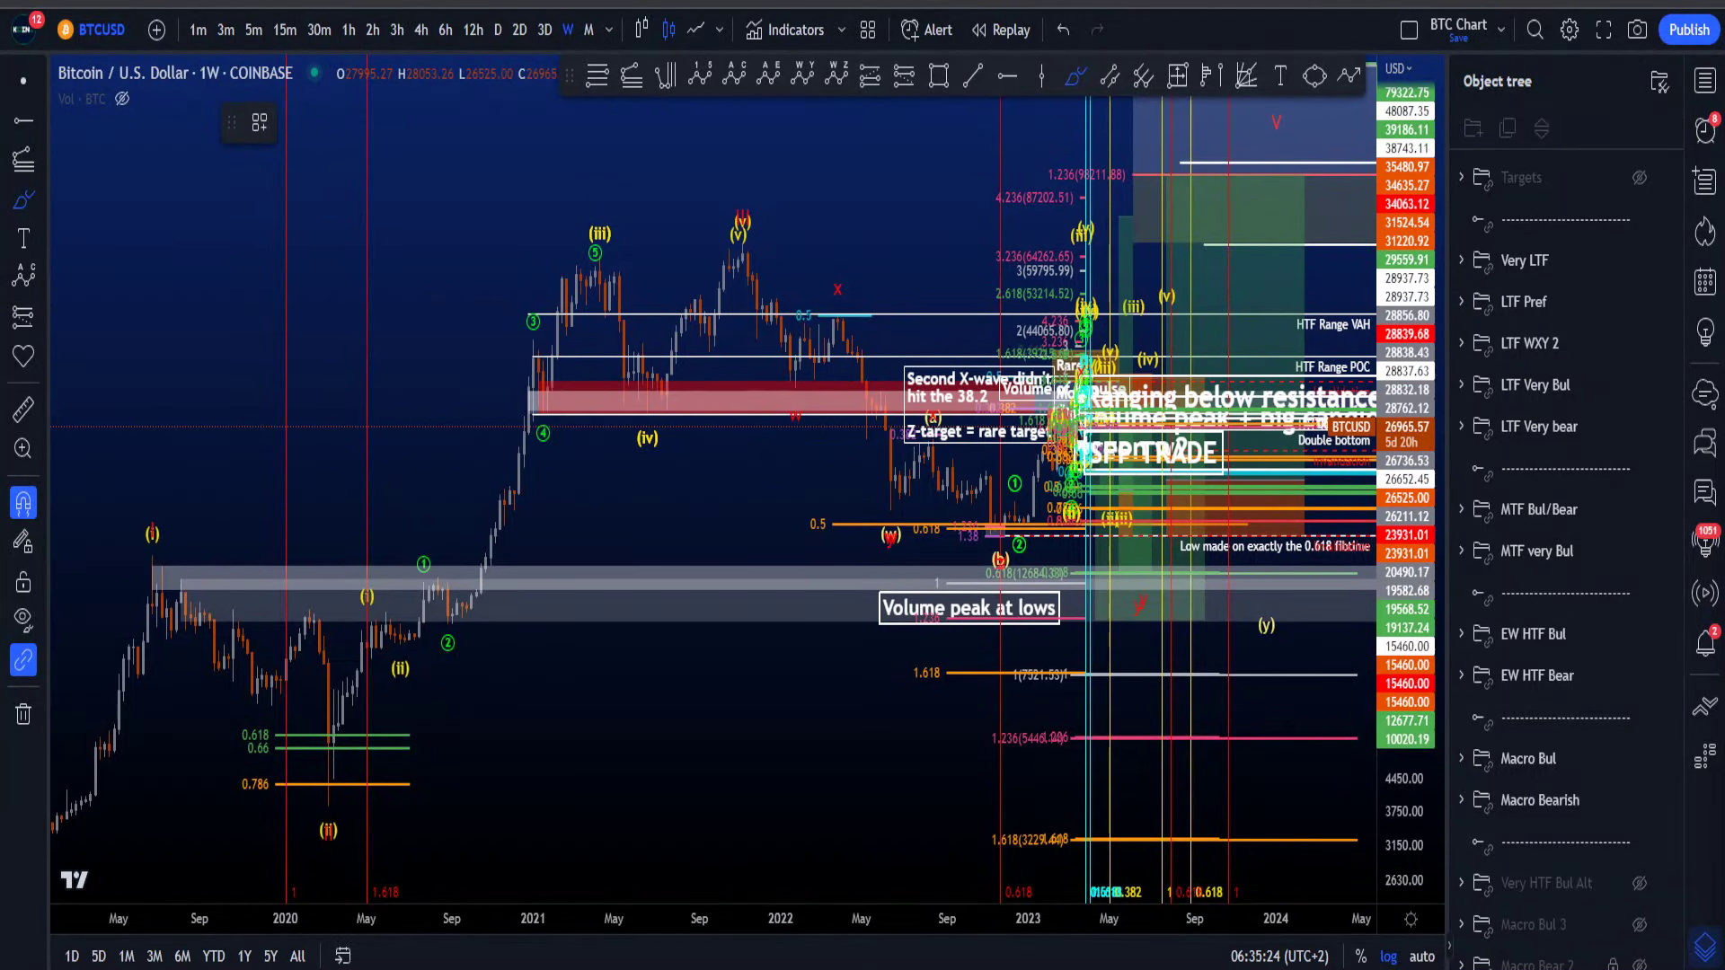
# Step: Leave only the Macro Bearish drawings visible on the weekly BTCUSD chart
pyautogui.hotkey('ctrl', 'z')
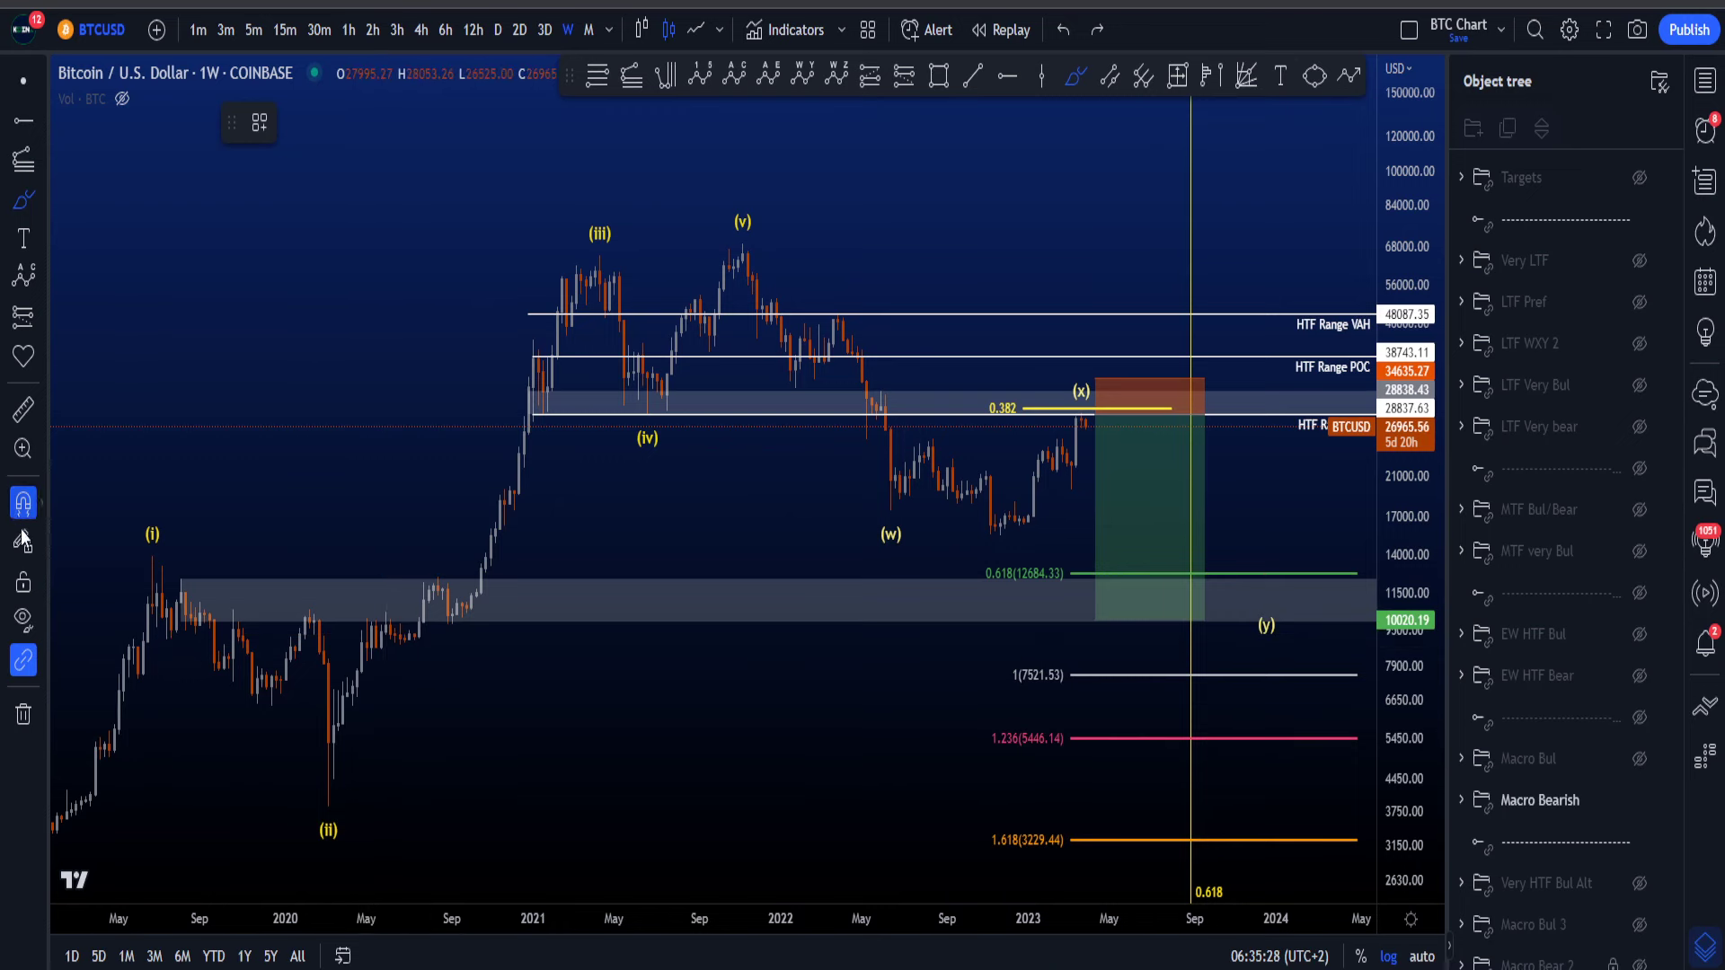
# Step: Trace the long rise from the early low and the decline from wave (v) toward (y) with the brush, undoing each stroke
pyautogui.moveTo(63, 838)
pyautogui.mouseDown()
pyautogui.moveTo(180, 552)
pyautogui.moveTo(334, 795)
pyautogui.moveTo(577, 229)
pyautogui.moveTo(685, 402)
pyautogui.mouseUp()
pyautogui.hotkey('ctrl', 'z')
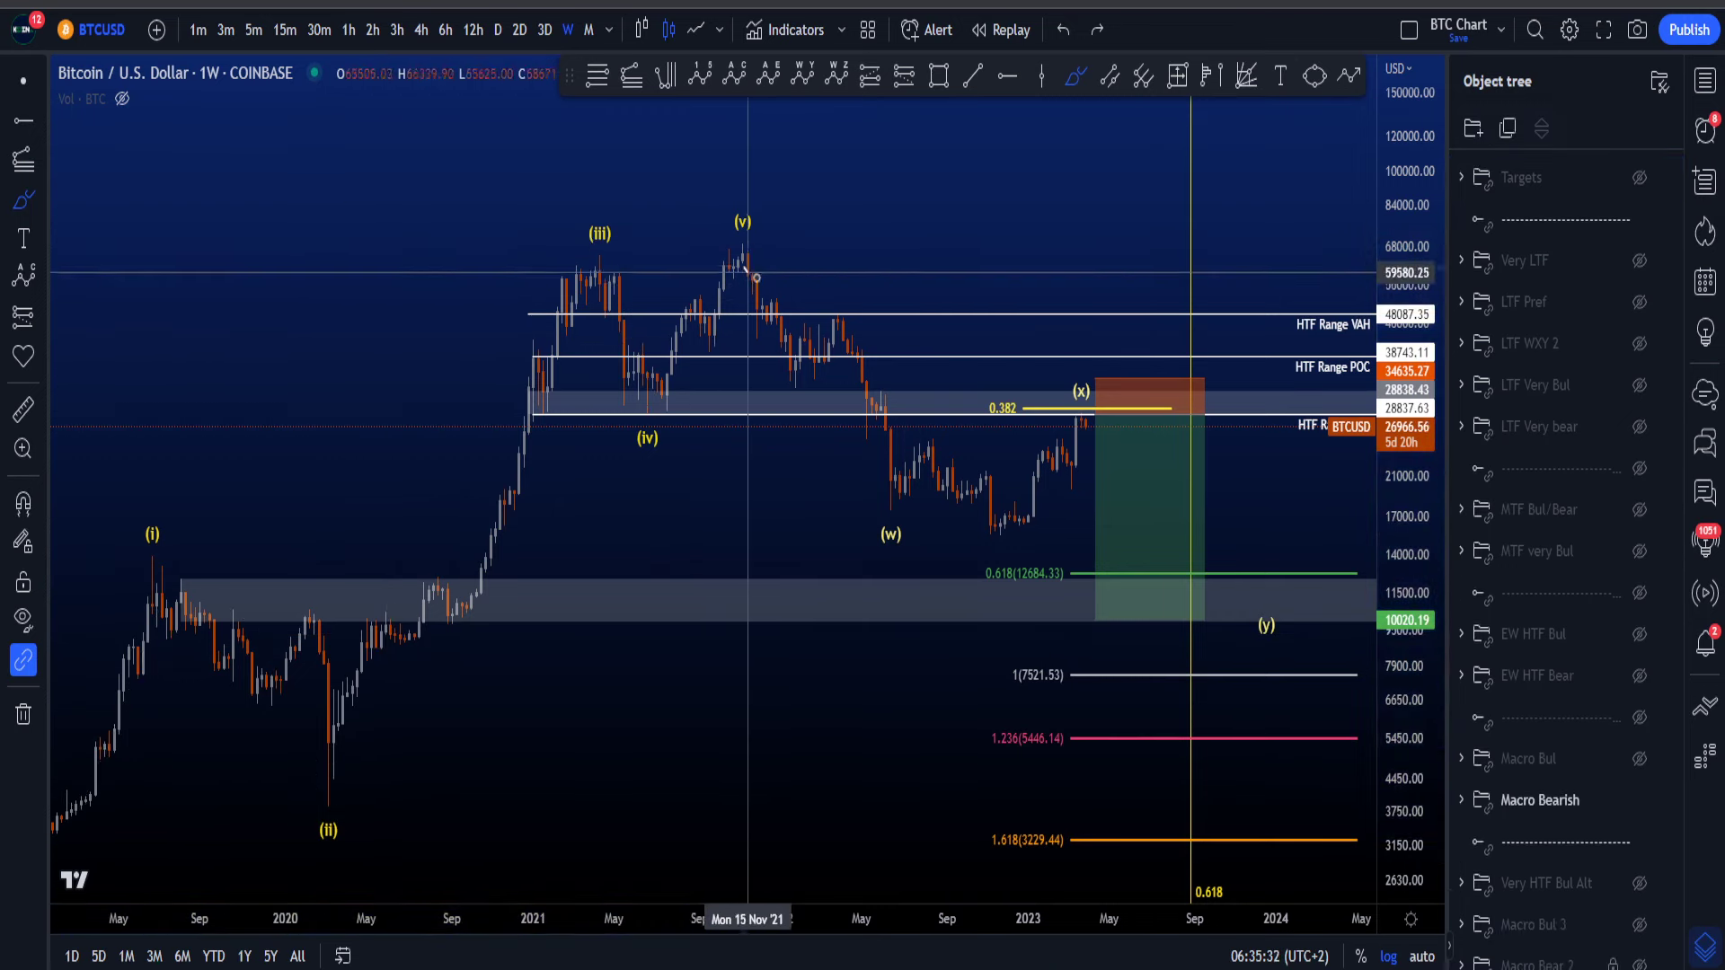
pyautogui.moveTo(746, 268)
pyautogui.mouseDown()
pyautogui.moveTo(886, 501)
pyautogui.moveTo(1087, 375)
pyautogui.moveTo(1124, 503)
pyautogui.moveTo(1228, 593)
pyautogui.mouseUp()
pyautogui.hotkey('ctrl', 'z')
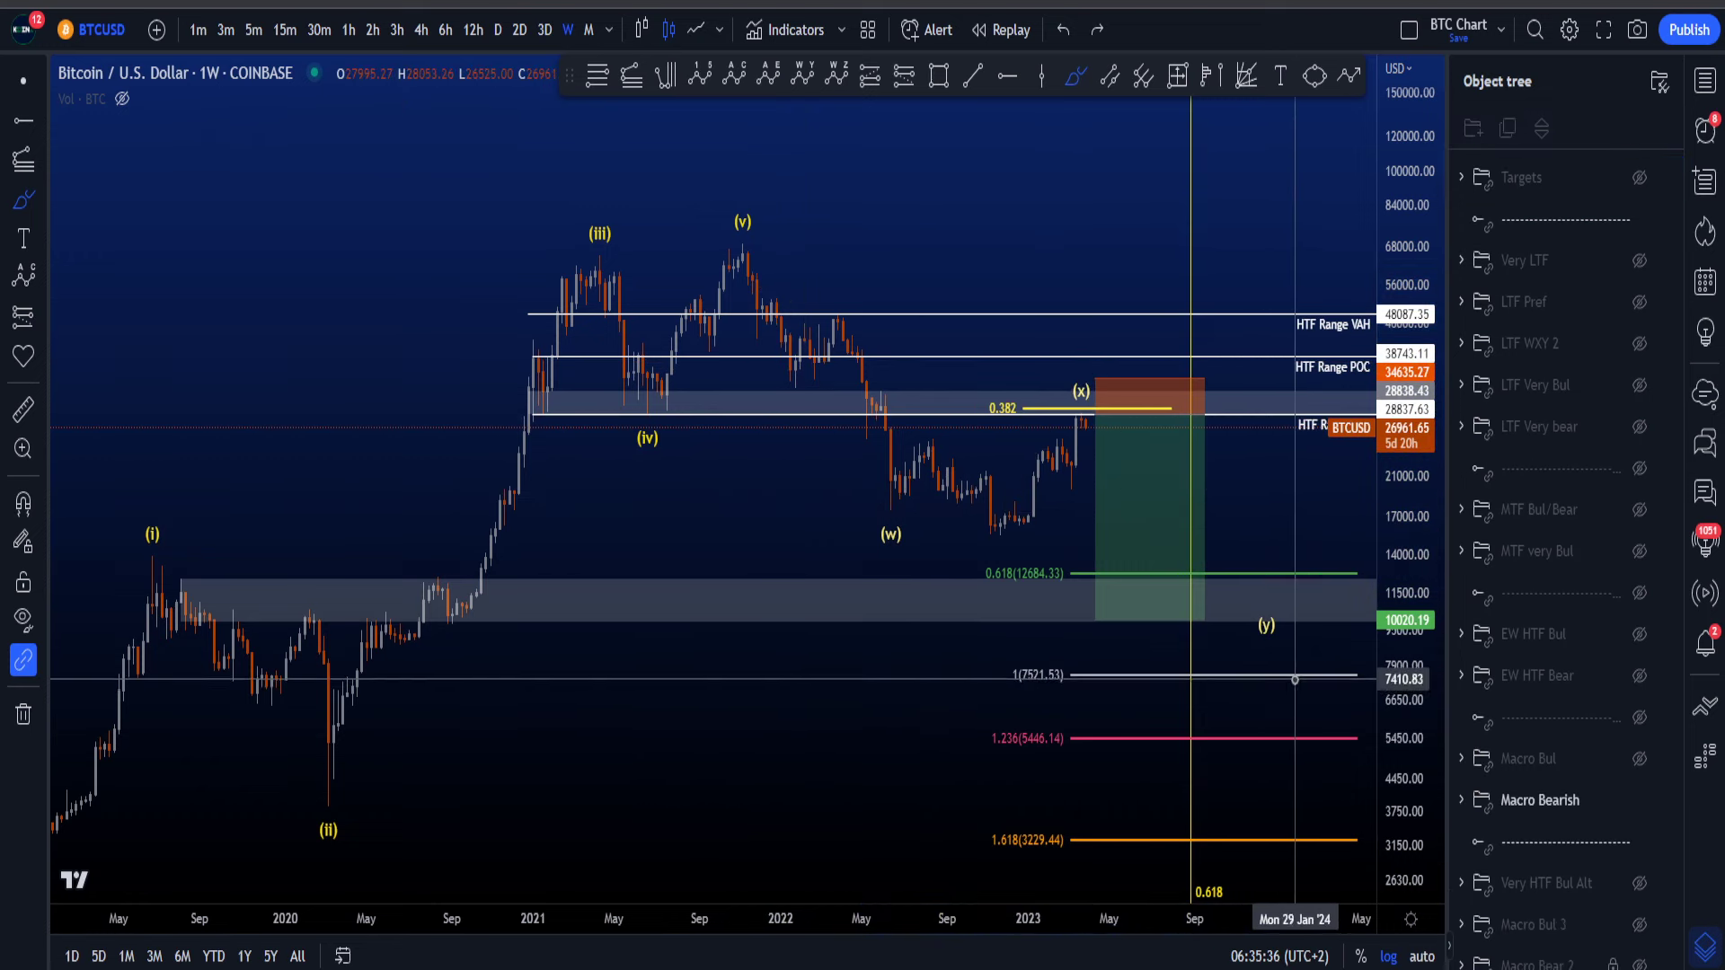
# Step: Mark the resistance zone near wave (x) and circle the price reaction there with the brush, removing both strokes
pyautogui.moveTo(1413, 699); pyautogui.dragTo(1412, 617)
pyautogui.moveTo(1171, 388); pyautogui.dragTo(1061, 365)
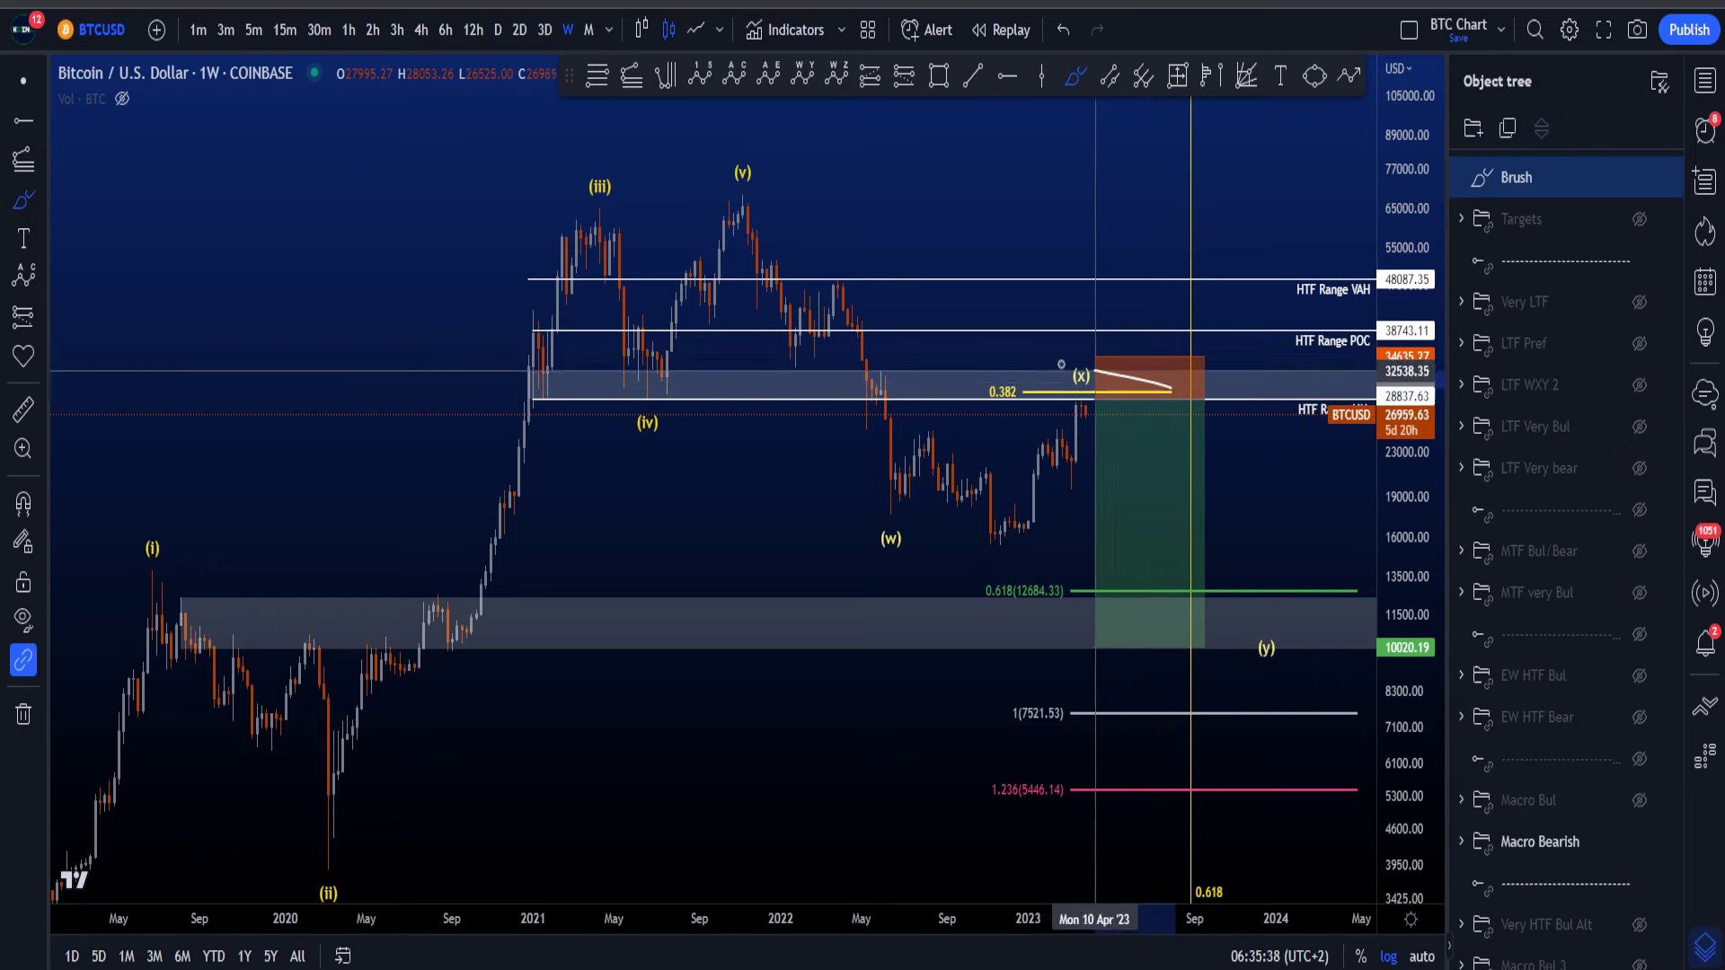
pyautogui.hotkey('ctrl', 'z')
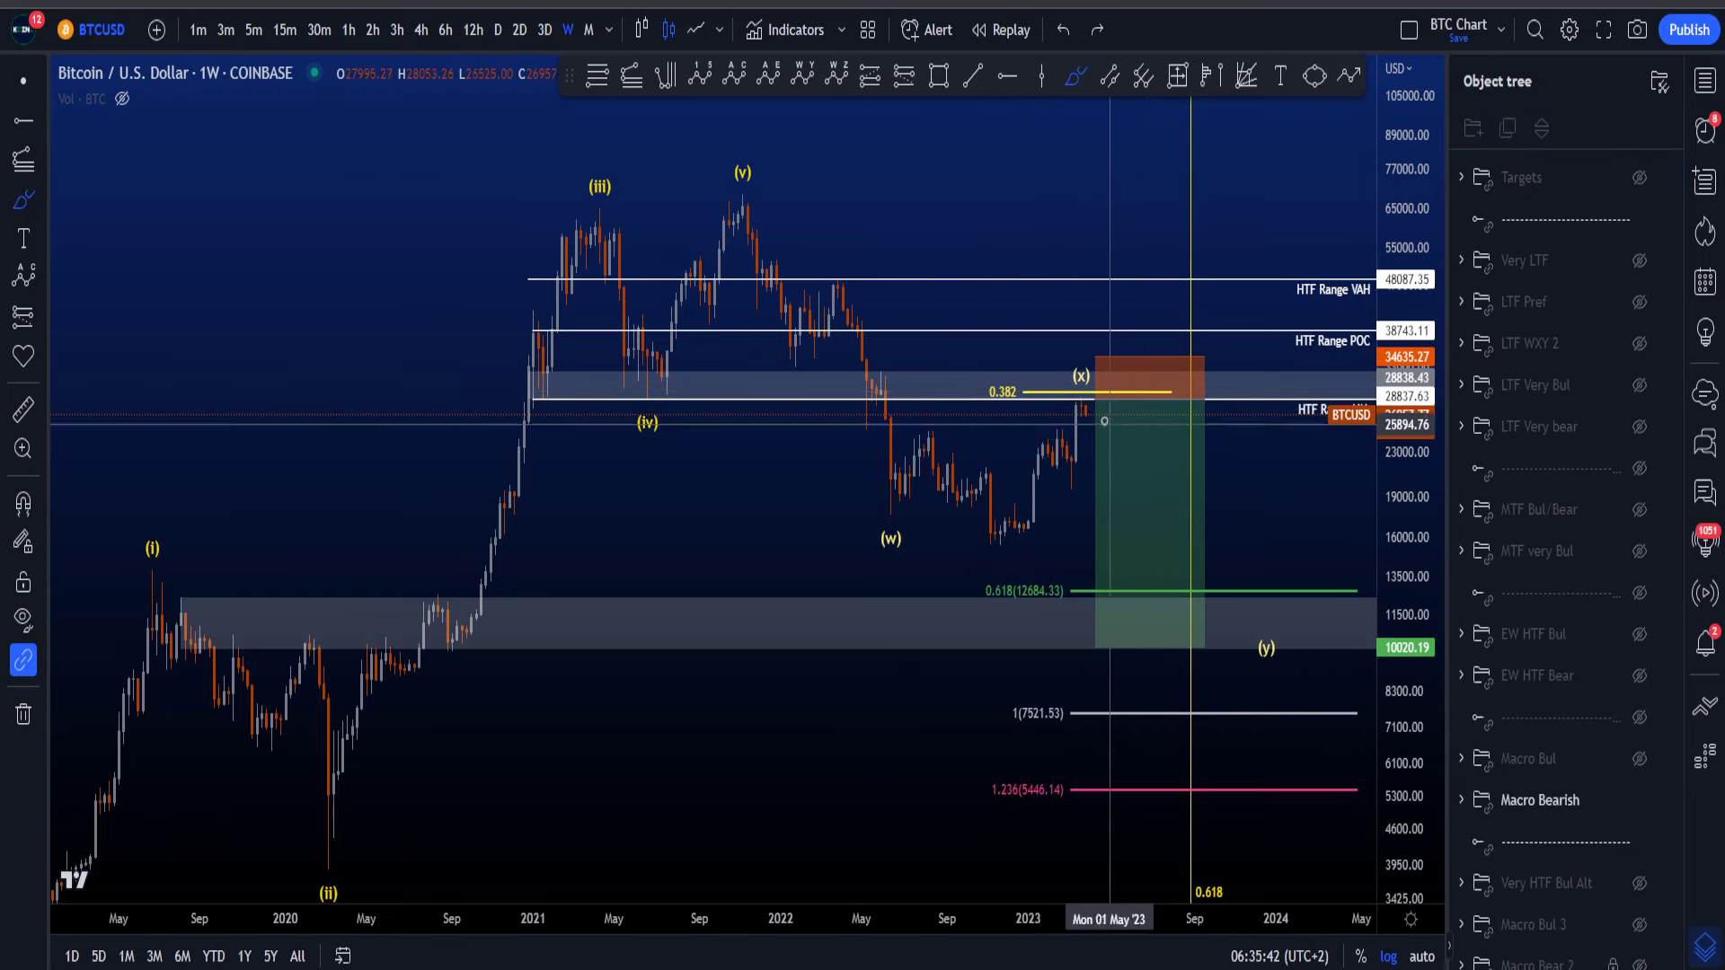
pyautogui.moveTo(1093, 402); pyautogui.dragTo(1075, 383)
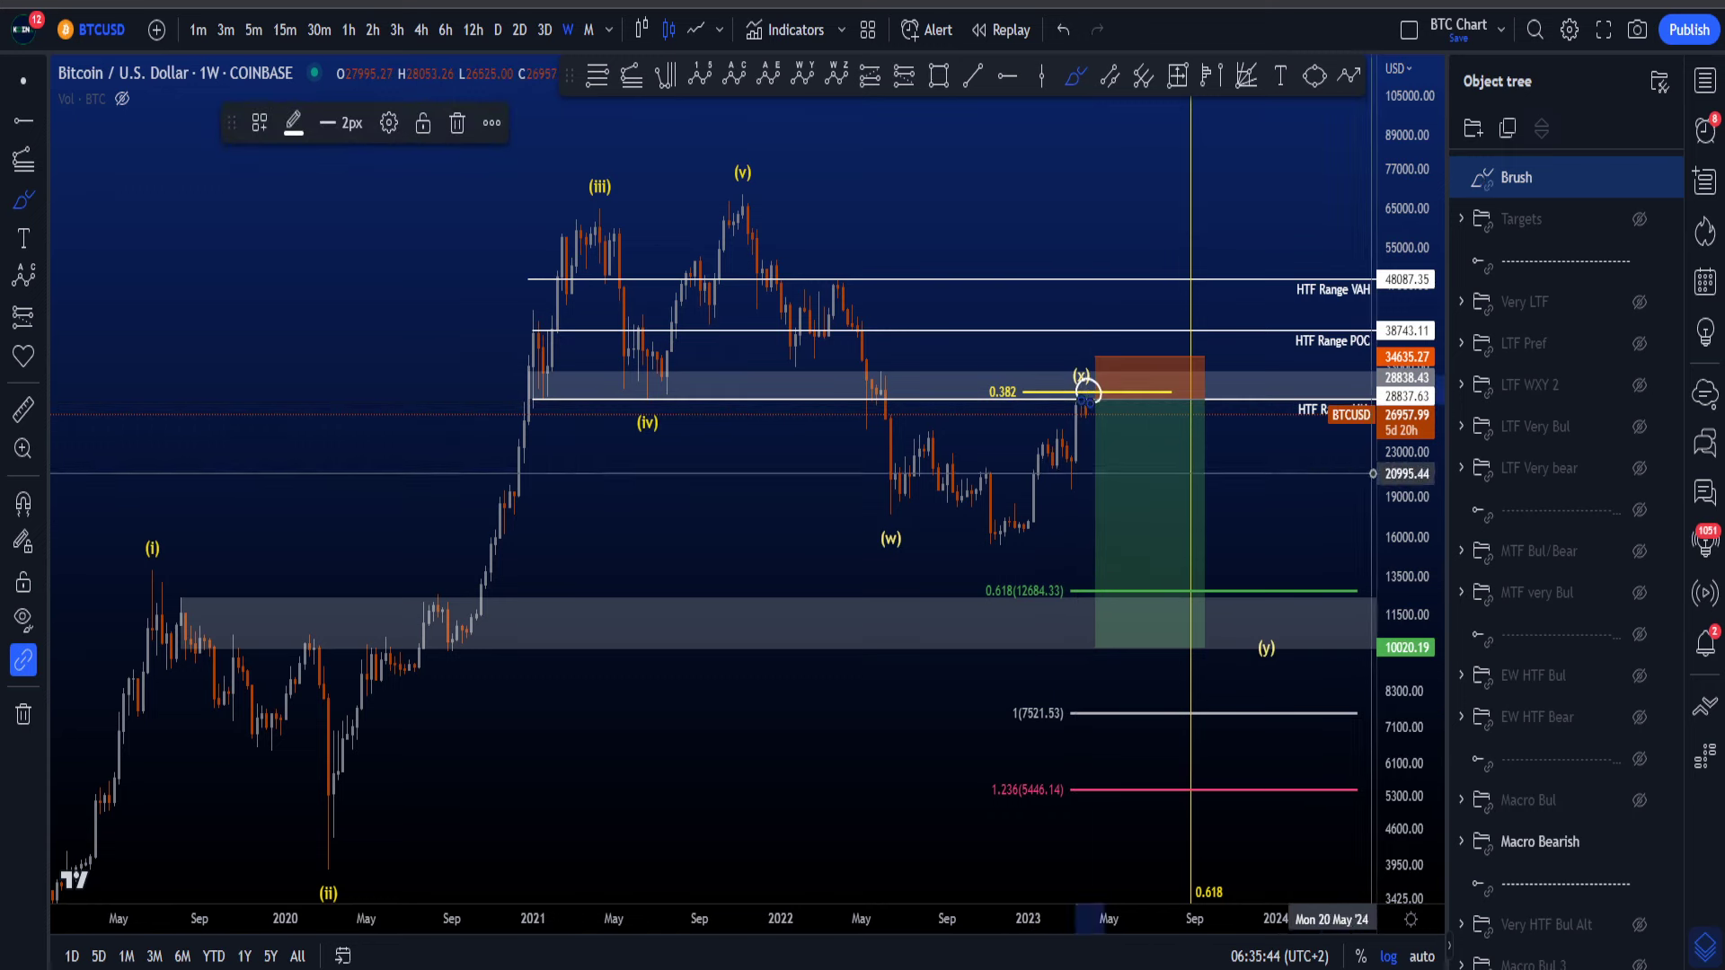
pyautogui.press('Delete')
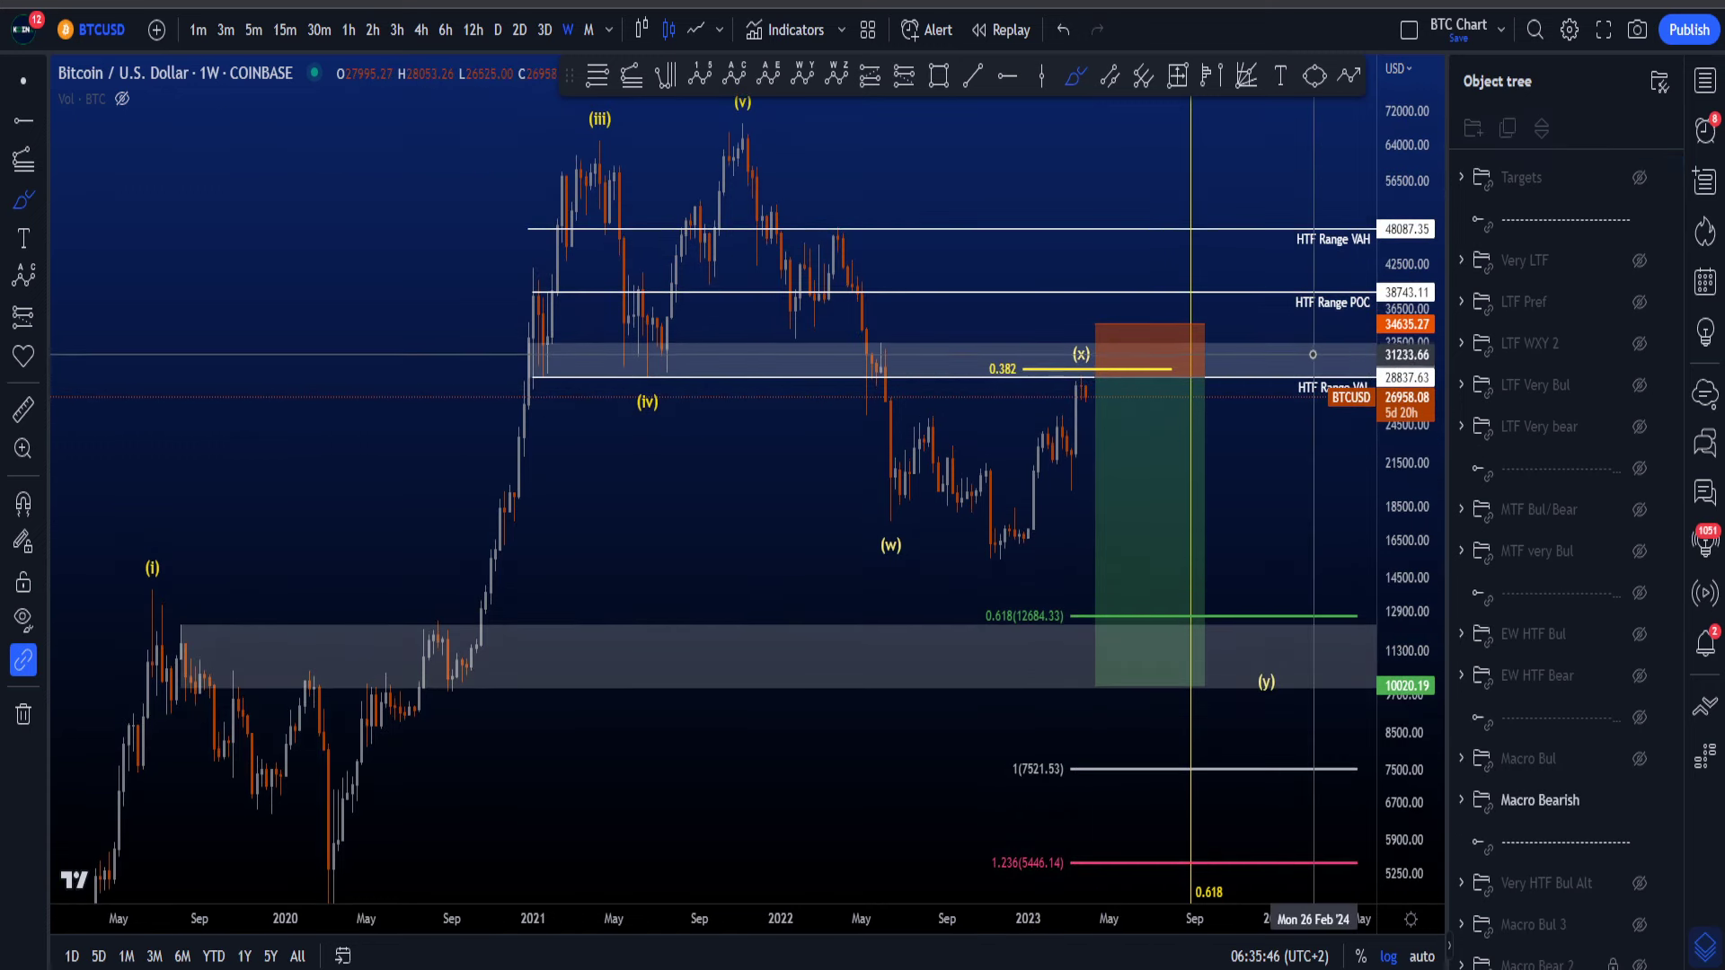
# Step: Mark the HTF range low label and draw a wavy brush stroke along the grey resistance zone, undoing both strokes
pyautogui.moveTo(1313, 354); pyautogui.dragTo(1290, 377)
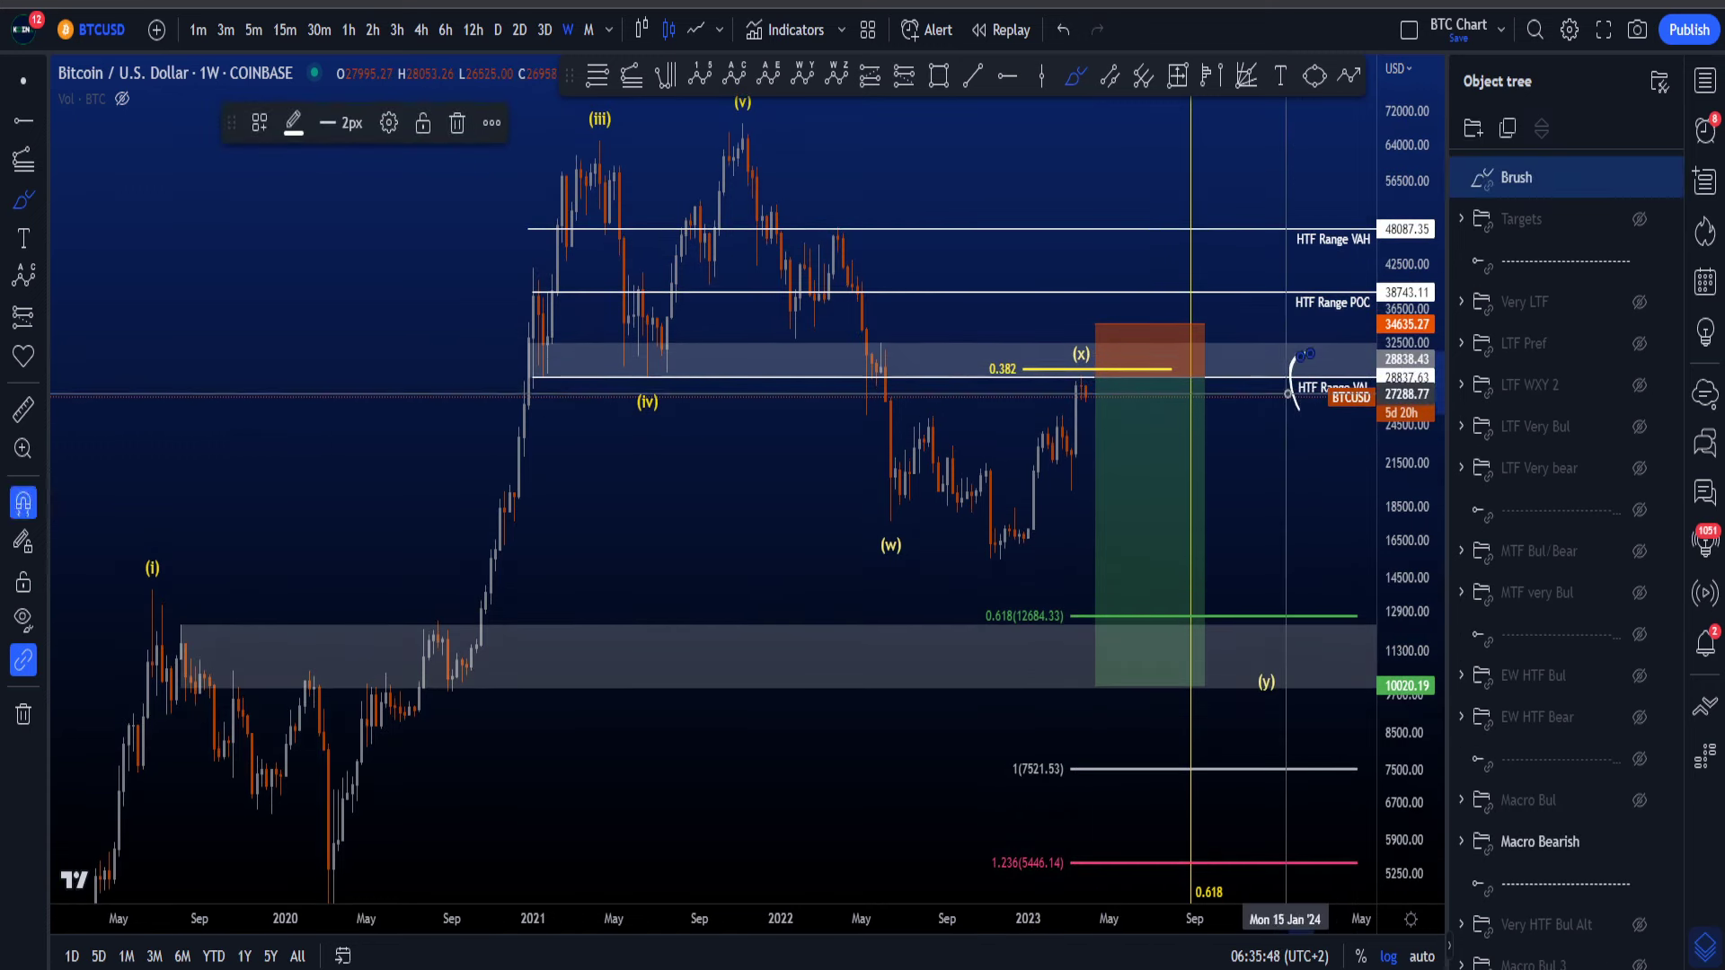
pyautogui.hotkey('ctrl', 'z')
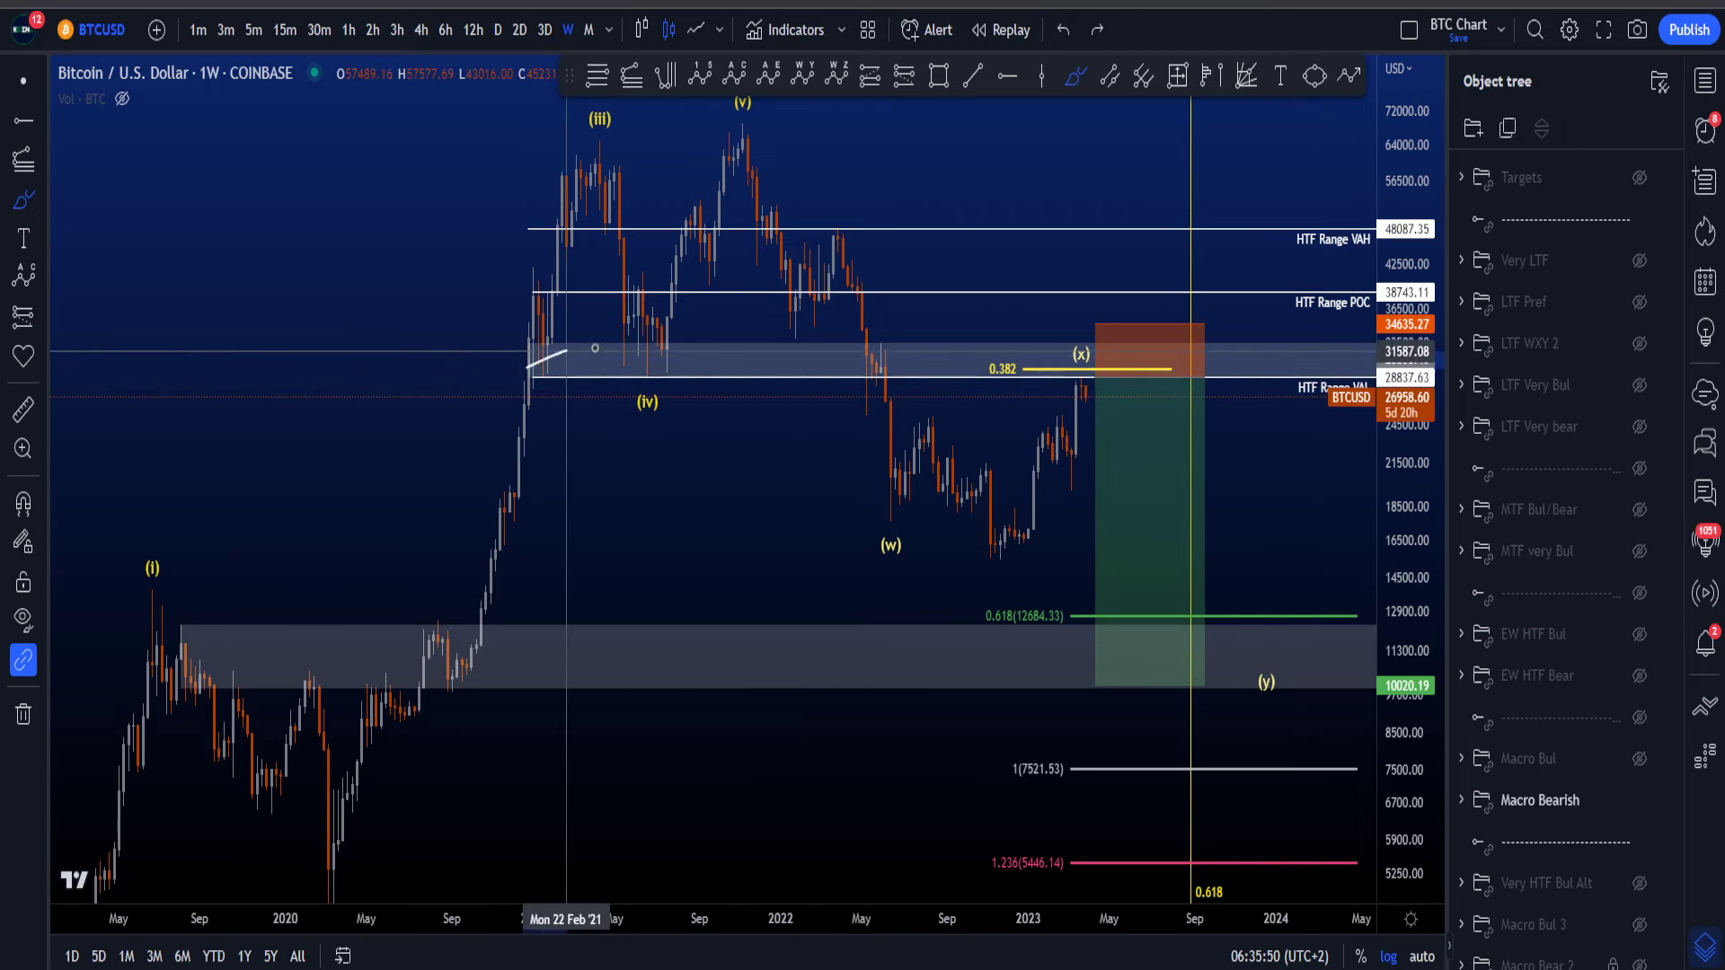
pyautogui.moveTo(595, 348); pyautogui.dragTo(731, 338)
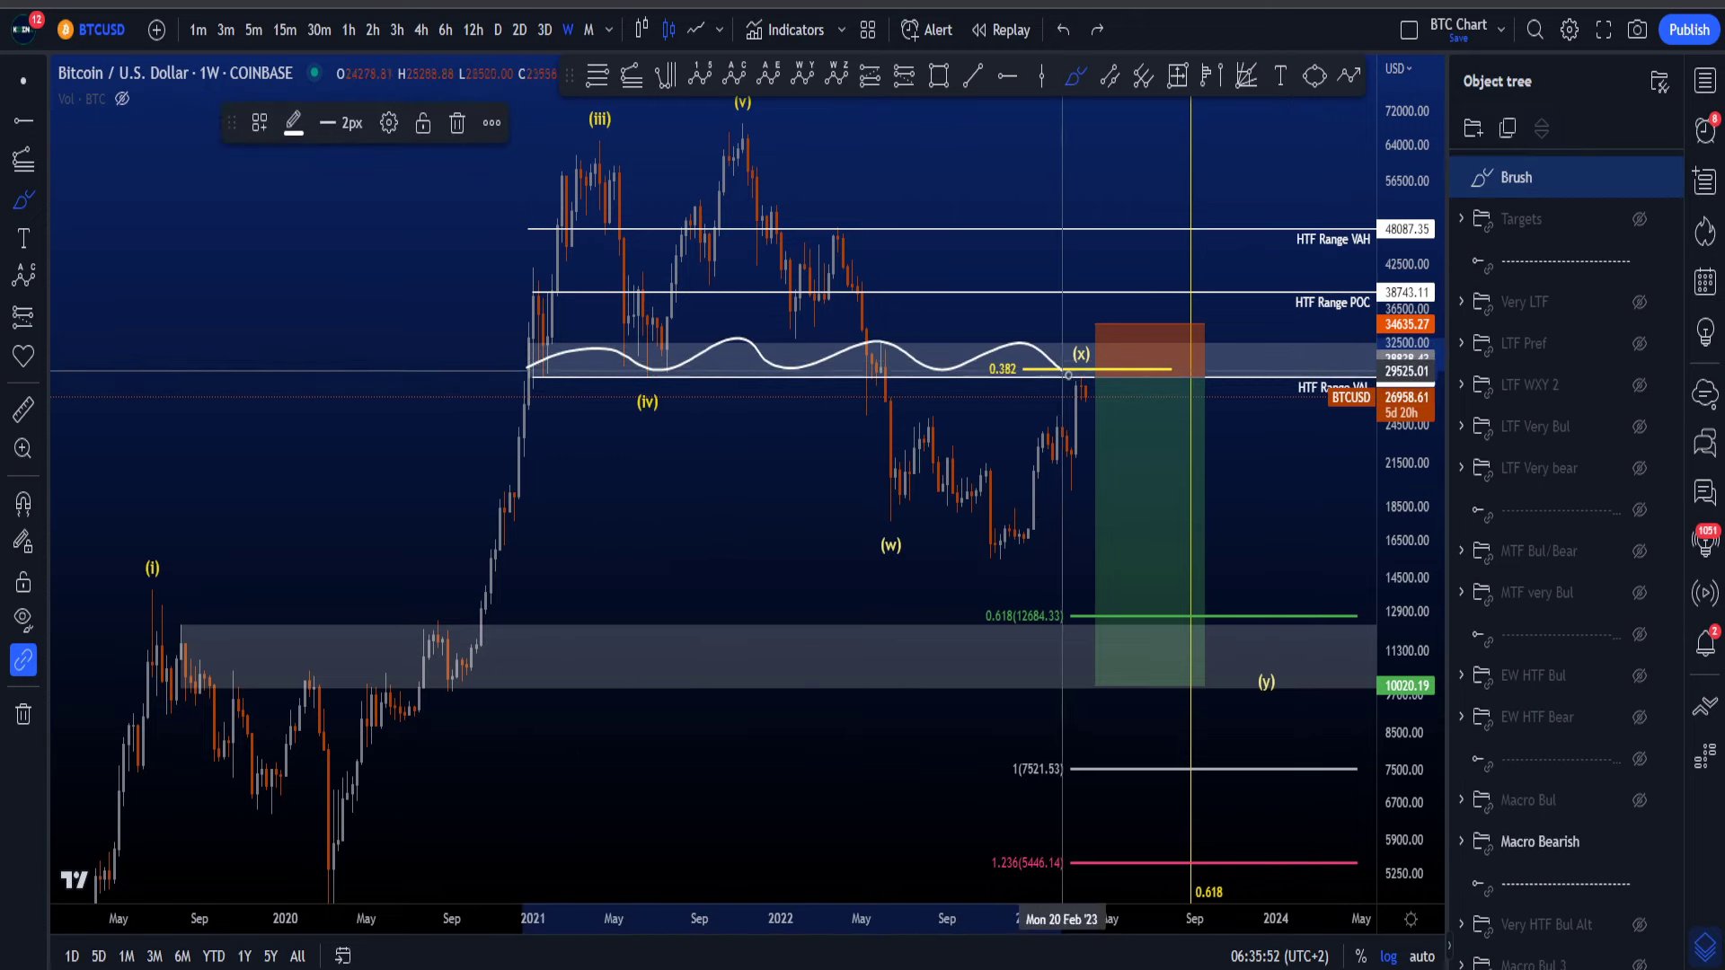
pyautogui.hotkey('ctrl', 'z')
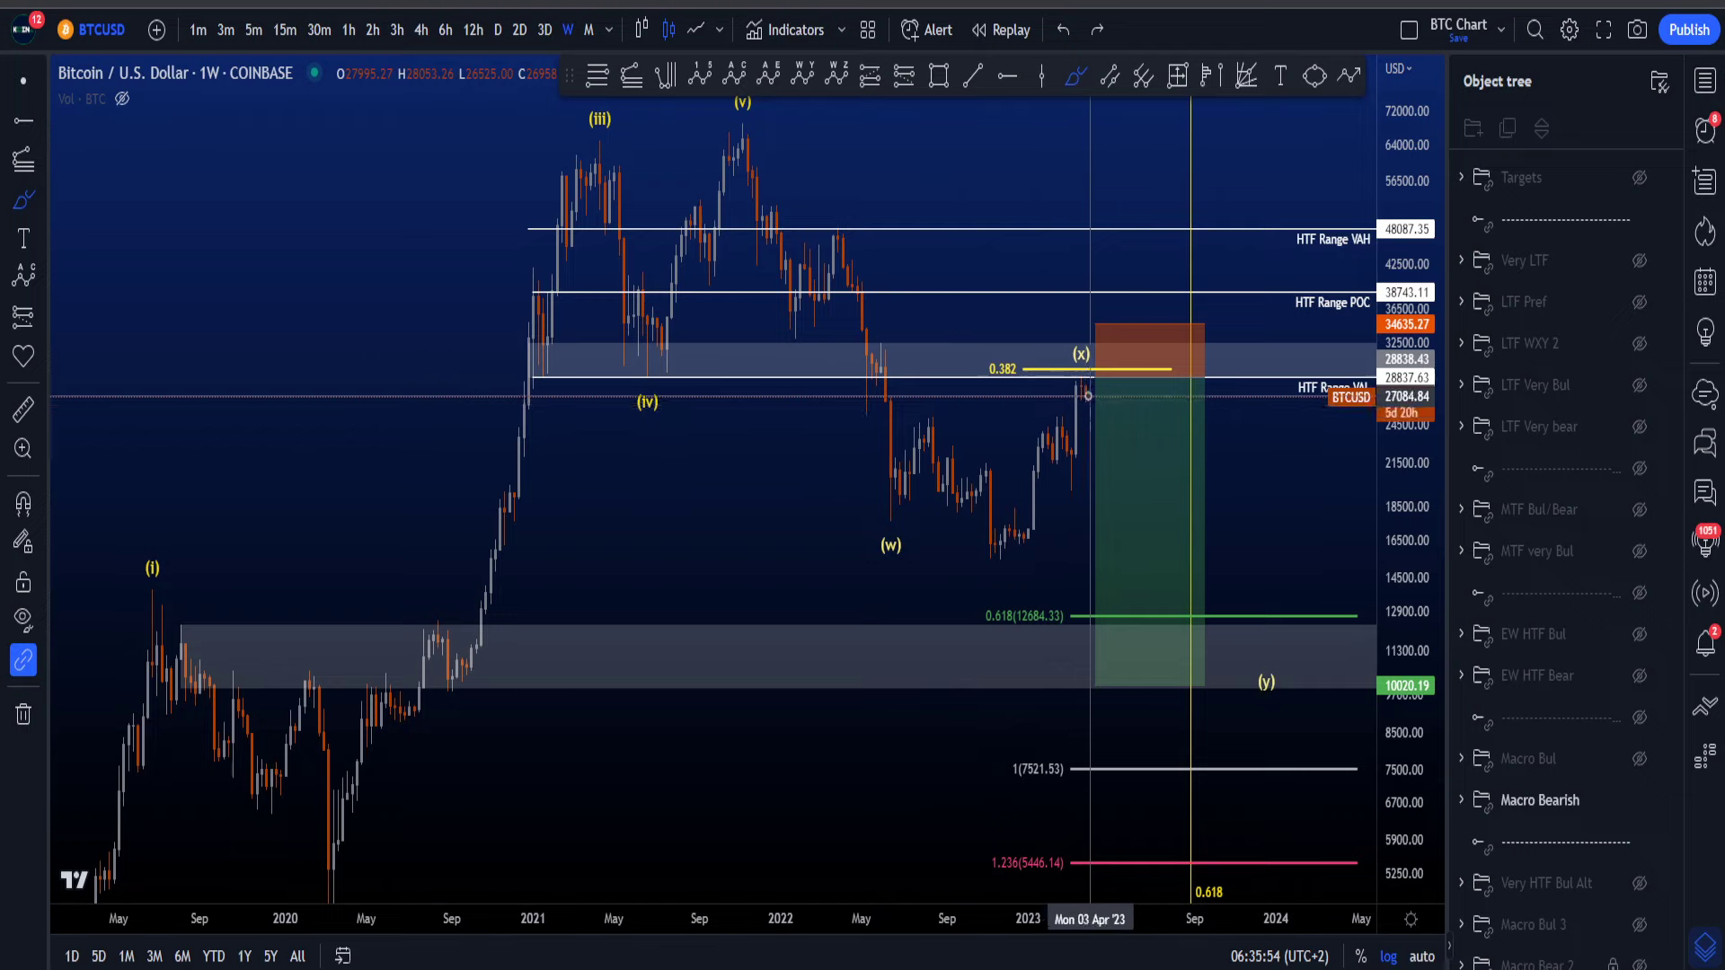
# Step: Brush over the current price below wave (x) and sketch a path down through the green target box, undoing the strokes
pyautogui.moveTo(1091, 388)
pyautogui.mouseDown()
pyautogui.moveTo(1080, 354)
pyautogui.moveTo(1119, 387)
pyautogui.mouseUp()
pyautogui.hotkey('ctrl', 'z')
pyautogui.moveTo(1083, 357)
pyautogui.mouseDown()
pyautogui.moveTo(1098, 331)
pyautogui.moveTo(1204, 575)
pyautogui.moveTo(1178, 601)
pyautogui.mouseUp()
pyautogui.hotkey('ctrl', 'z')
pyautogui.hotkey('ctrl', 'z')
pyautogui.hotkey('ctrl', 'z')
pyautogui.hotkey('ctrl', 'z')
pyautogui.hotkey('ctrl', 'z')
# Step: Circle the 0.618 (12684.33) target level label with the brush and undo the circle
pyautogui.moveTo(1418, 518); pyautogui.dragTo(1418, 562)
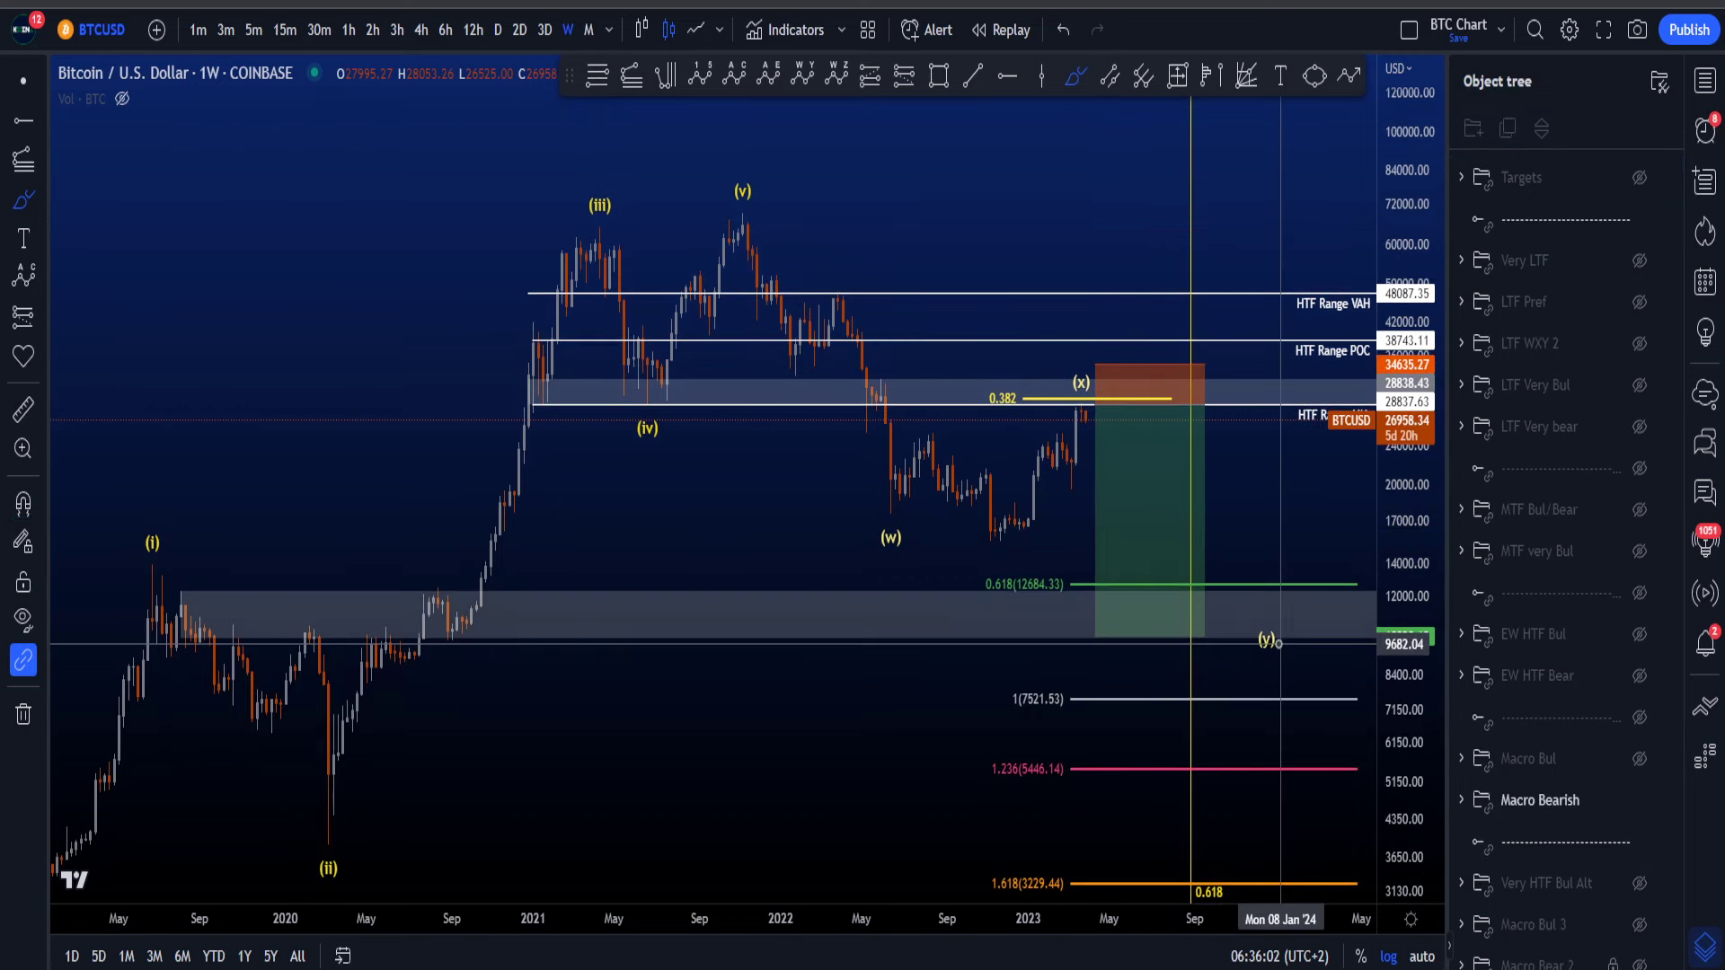
pyautogui.moveTo(1067, 575); pyautogui.dragTo(1033, 629)
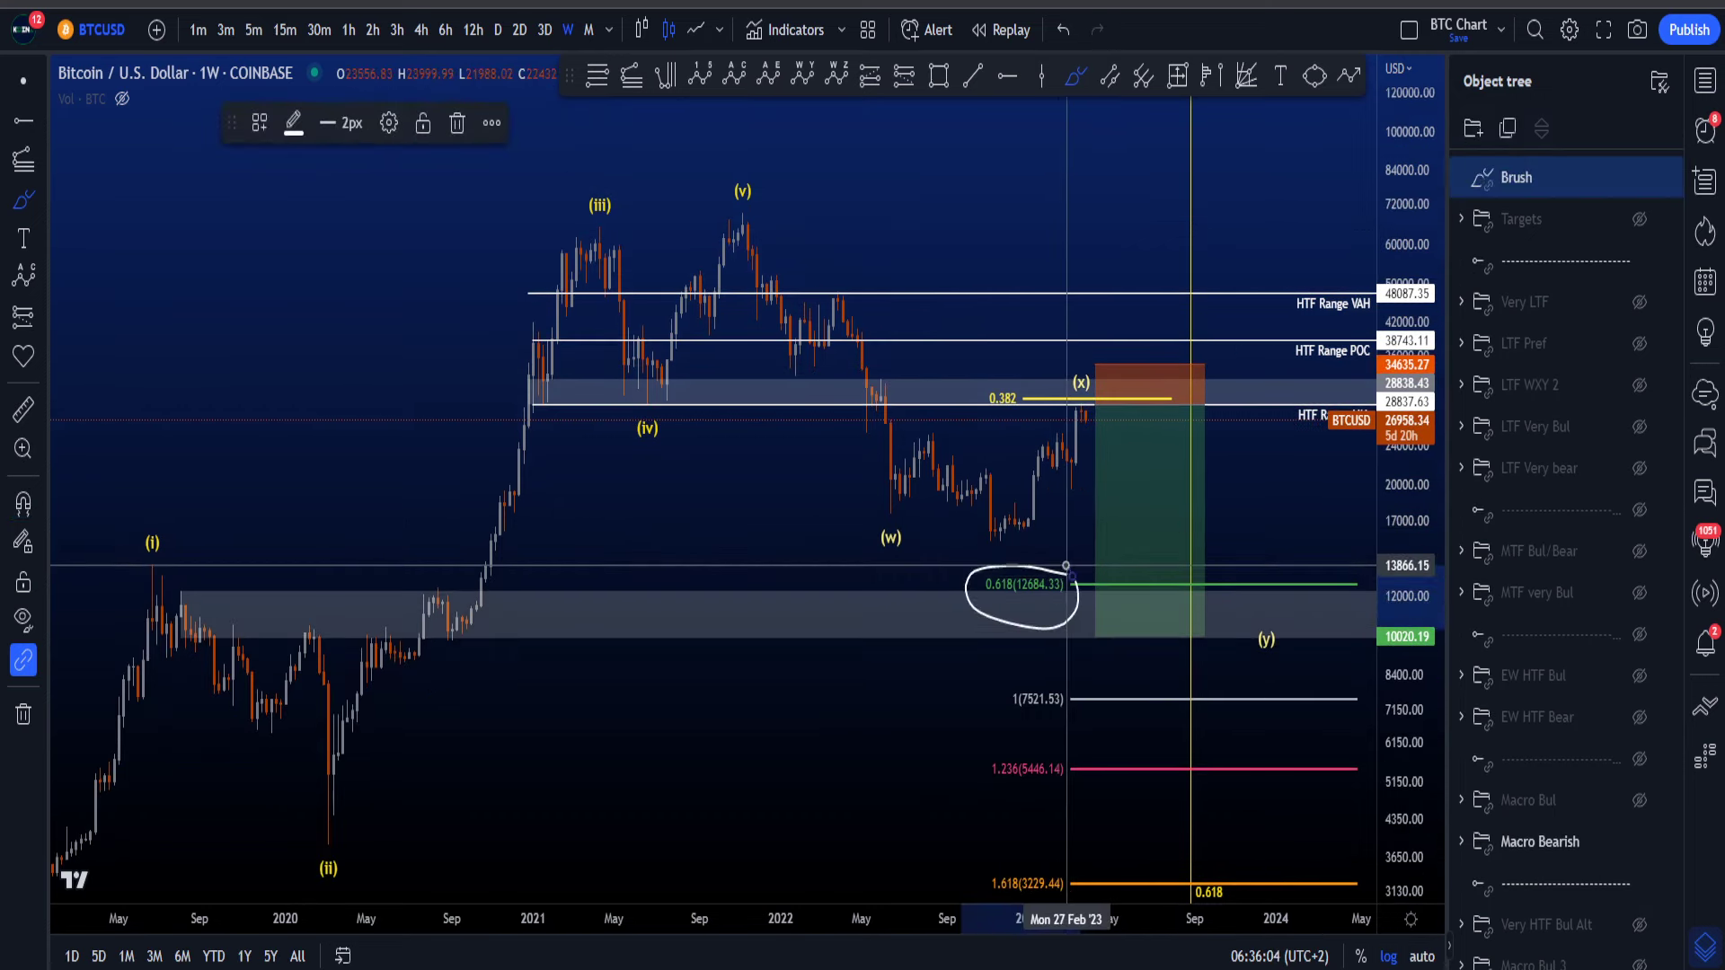
pyautogui.hotkey('ctrl', 'z')
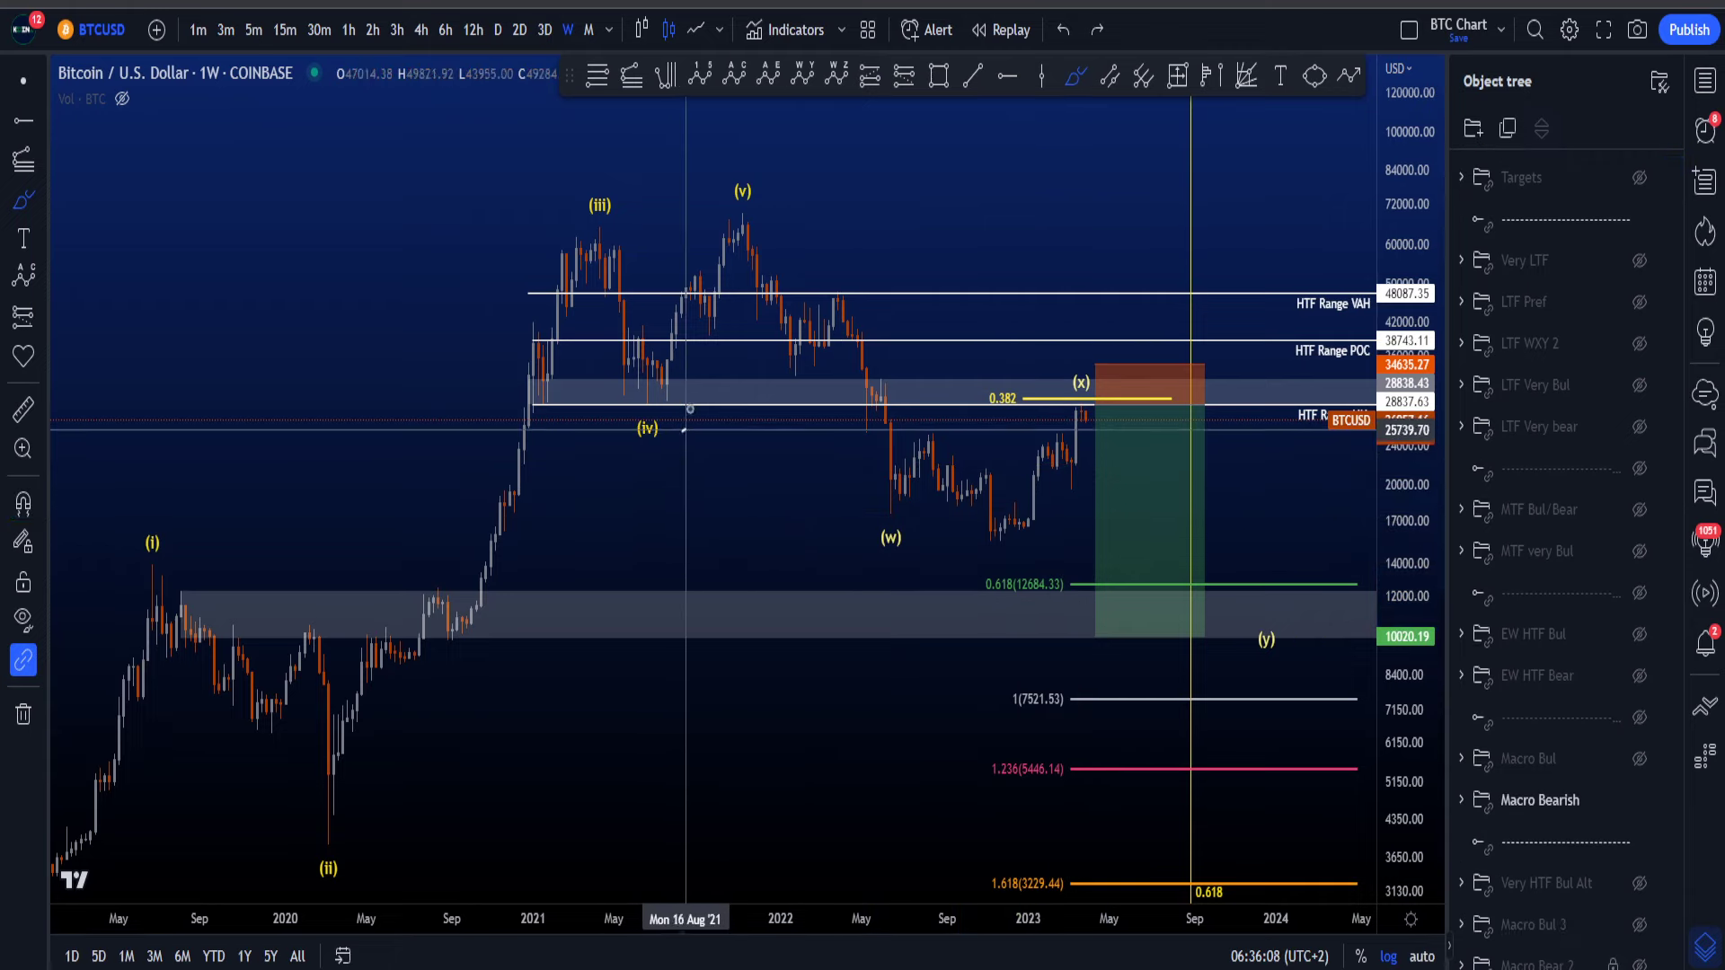
# Step: Mark the wave (iv) low and the wave (ii) low with brush strokes, undoing each one
pyautogui.moveTo(684, 431)
pyautogui.mouseDown()
pyautogui.moveTo(597, 180)
pyautogui.moveTo(673, 425)
pyautogui.mouseUp()
pyautogui.hotkey('ctrl', 'z')
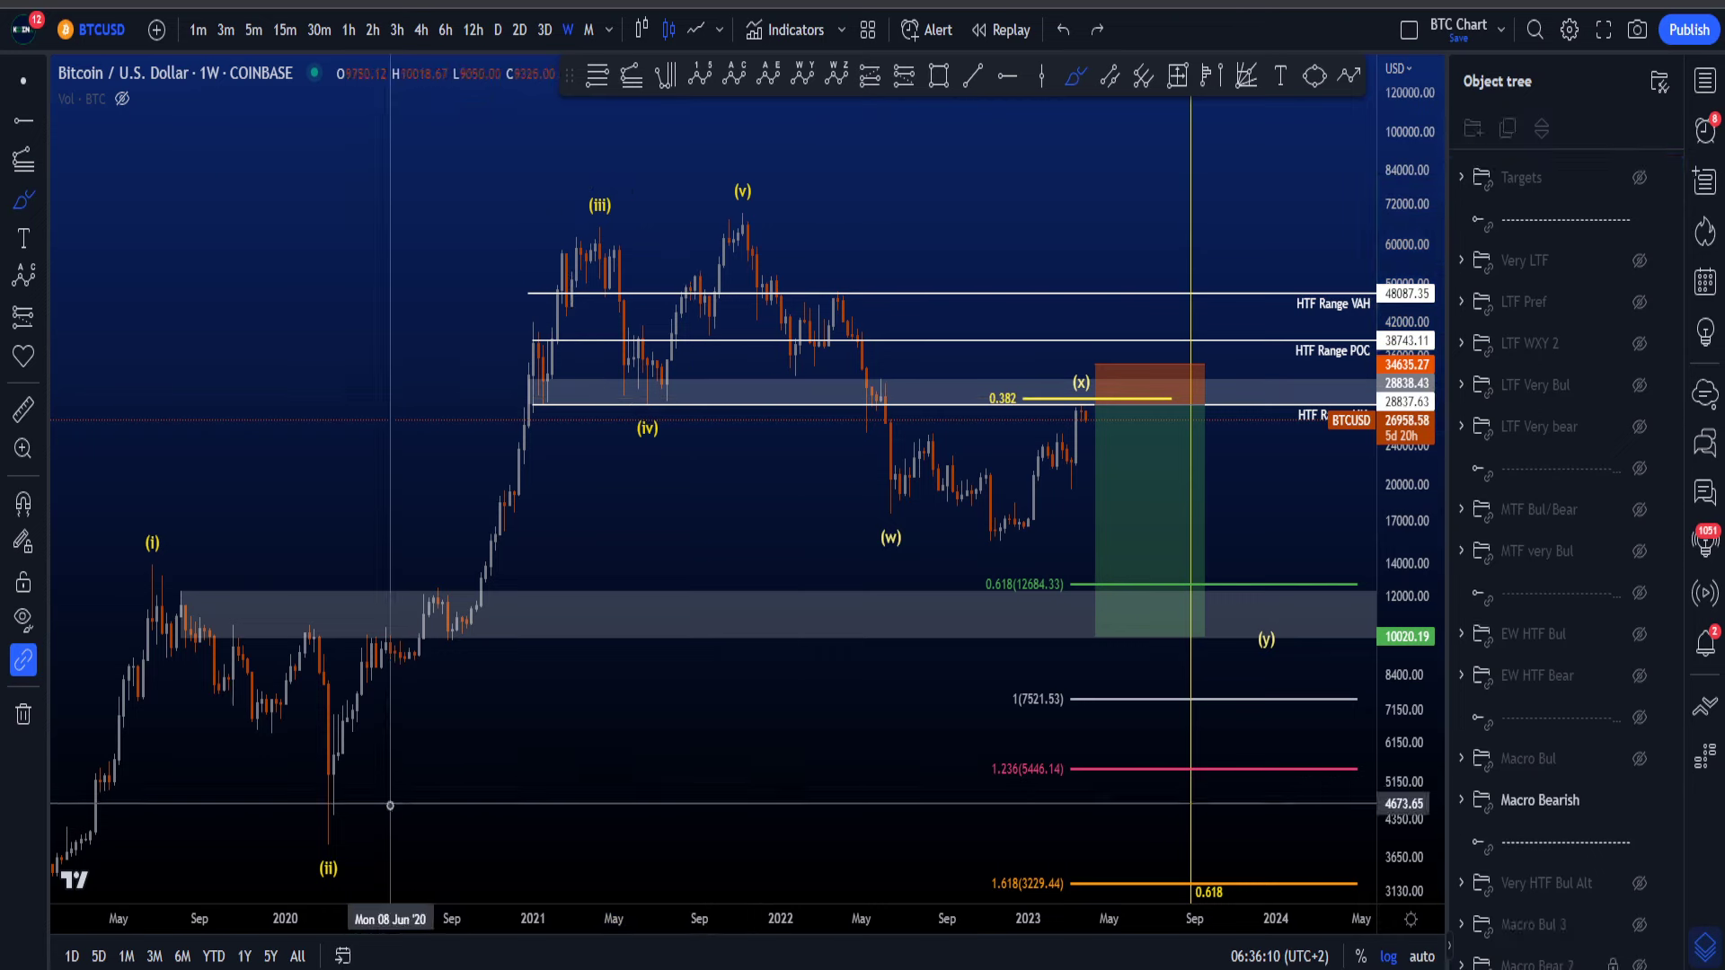
pyautogui.moveTo(386, 790)
pyautogui.mouseDown()
pyautogui.moveTo(184, 571)
pyautogui.moveTo(366, 727)
pyautogui.mouseUp()
pyautogui.hotkey('ctrl', 'z')
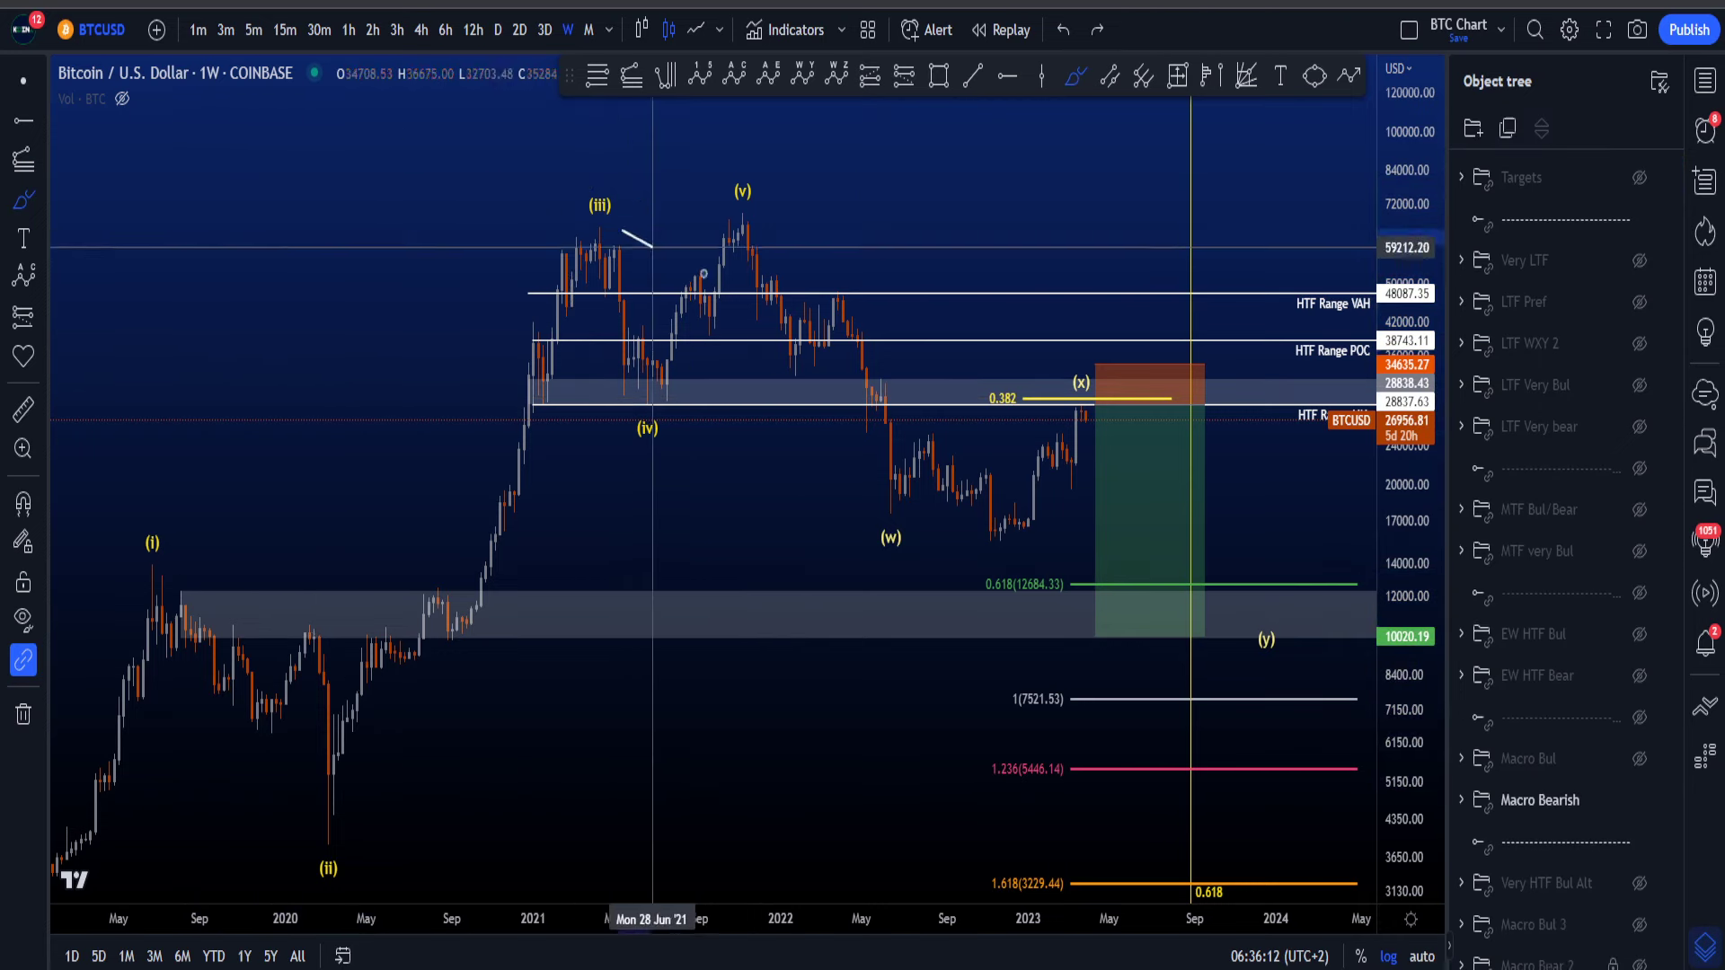
# Step: Brush two strokes across the 2021 price action between waves (iii) and (v), and undo both
pyautogui.moveTo(652, 247); pyautogui.dragTo(853, 355)
pyautogui.moveTo(558, 338); pyautogui.dragTo(774, 433)
pyautogui.hotkey('ctrl', 'z')
pyautogui.hotkey('ctrl', 'z')
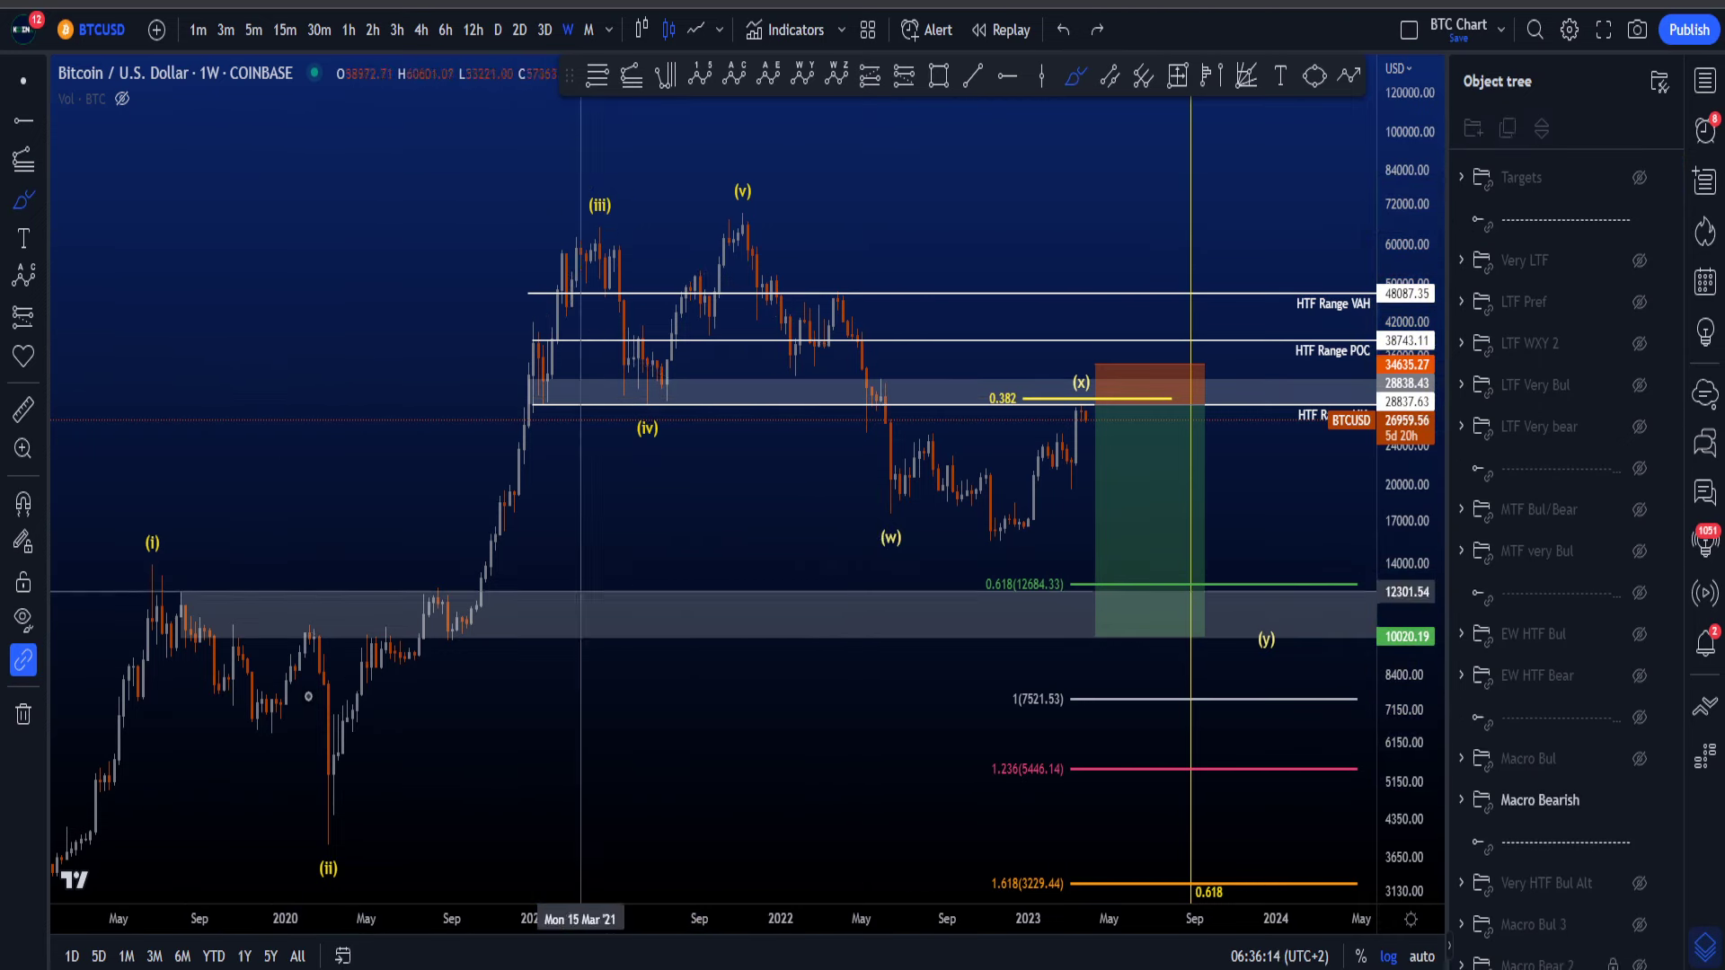
# Step: Highlight the wave (ii) low and the wave (iv) correction again with the brush, undoing both strokes
pyautogui.moveTo(345, 795)
pyautogui.mouseDown()
pyautogui.moveTo(347, 581)
pyautogui.moveTo(359, 759)
pyautogui.mouseUp()
pyautogui.hotkey('ctrl', 'z')
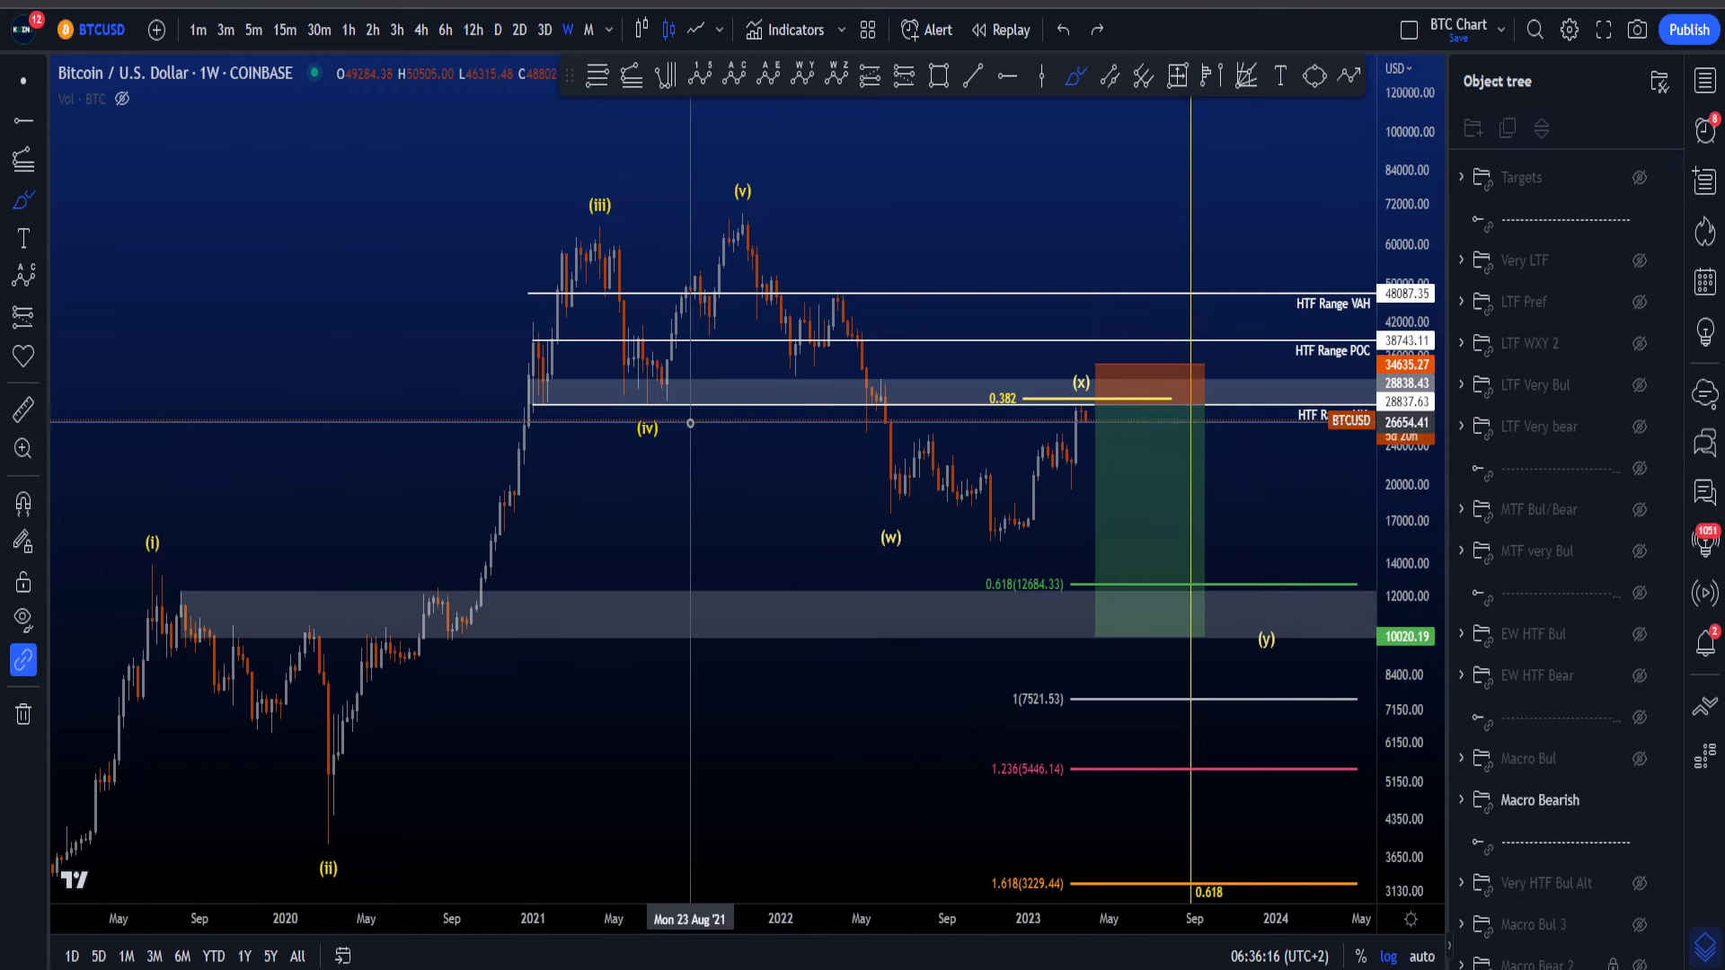
pyautogui.moveTo(692, 421)
pyautogui.mouseDown()
pyautogui.moveTo(621, 211)
pyautogui.moveTo(629, 338)
pyautogui.moveTo(667, 337)
pyautogui.mouseUp()
pyautogui.hotkey('ctrl', 'z')
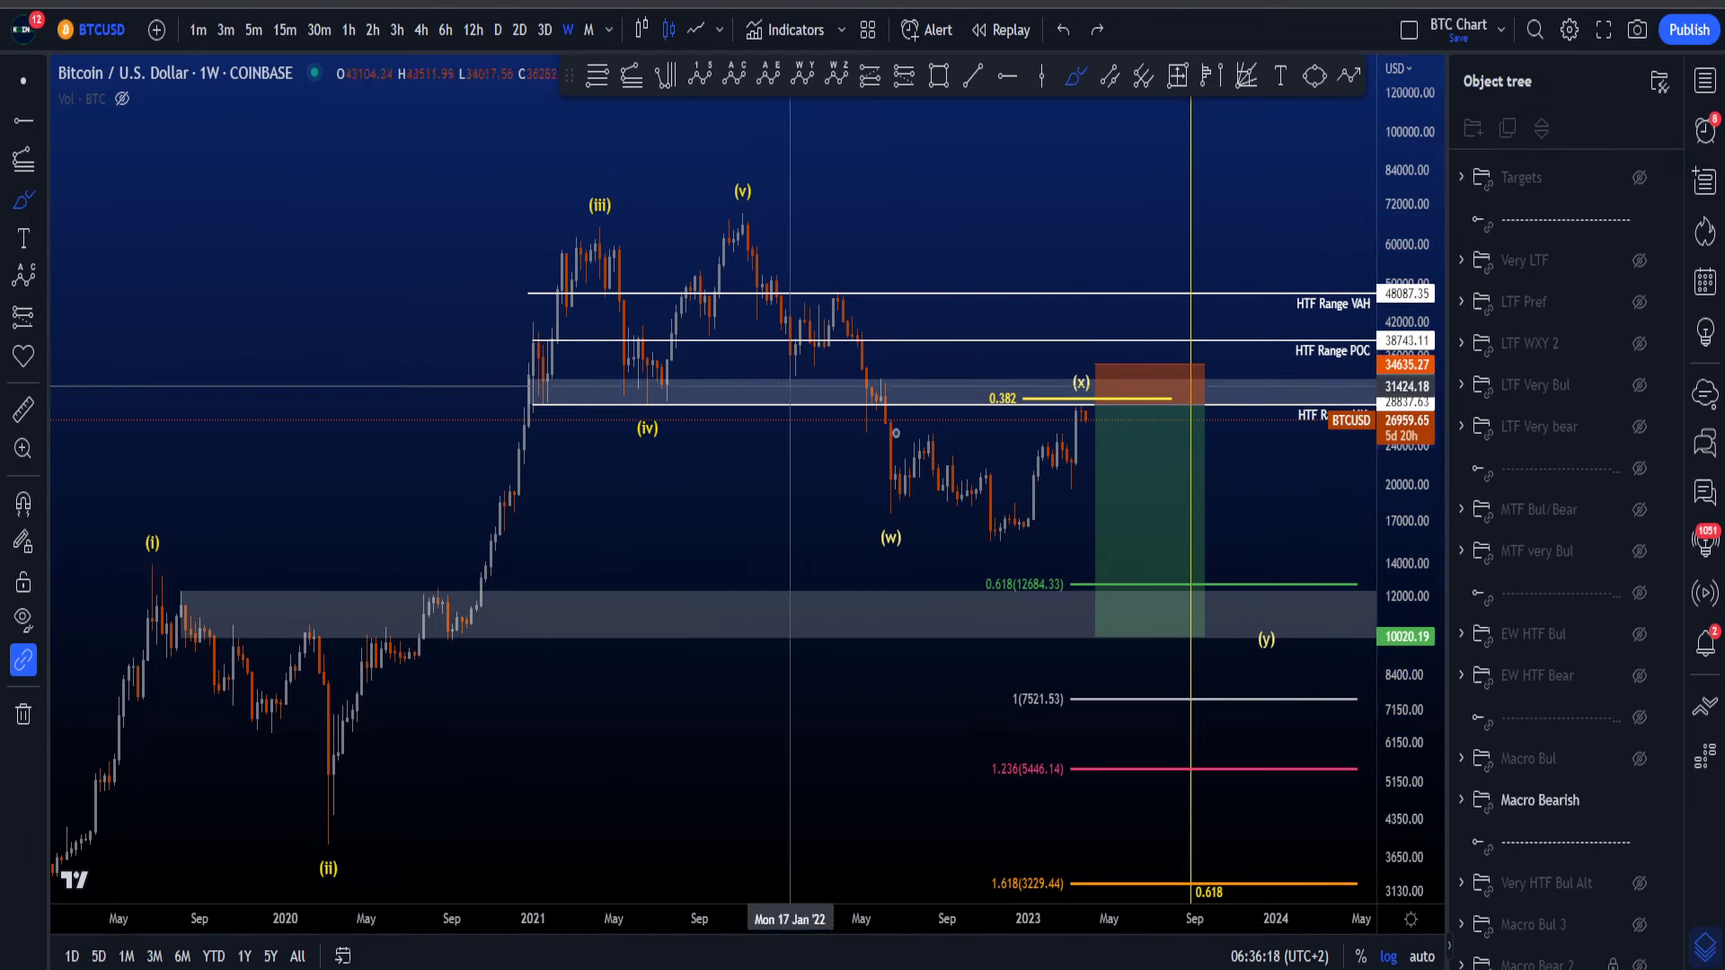
# Step: Hide the Macro Bearish drawings and show the Macro Bul drawings
pyautogui.scroll(-2, 1399, 462)
pyautogui.moveTo(1400, 461); pyautogui.dragTo(1416, 532)
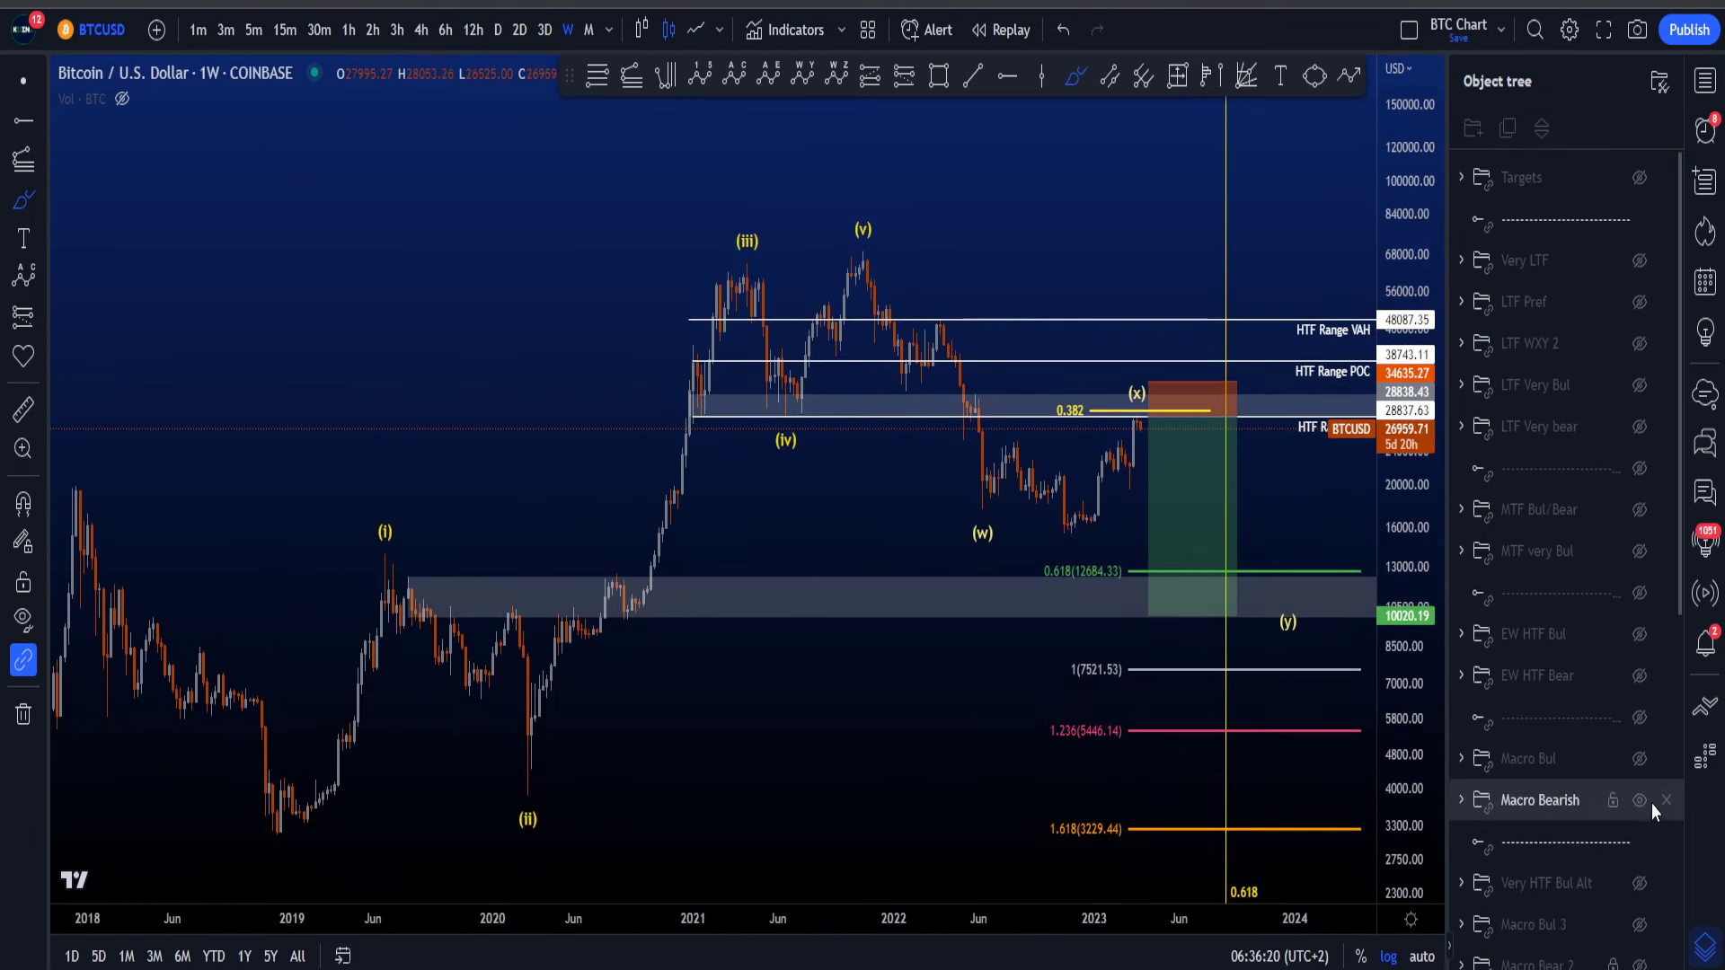
pyautogui.click(1649, 801)
pyautogui.click(1648, 759)
pyautogui.scroll(2, 1248, 669)
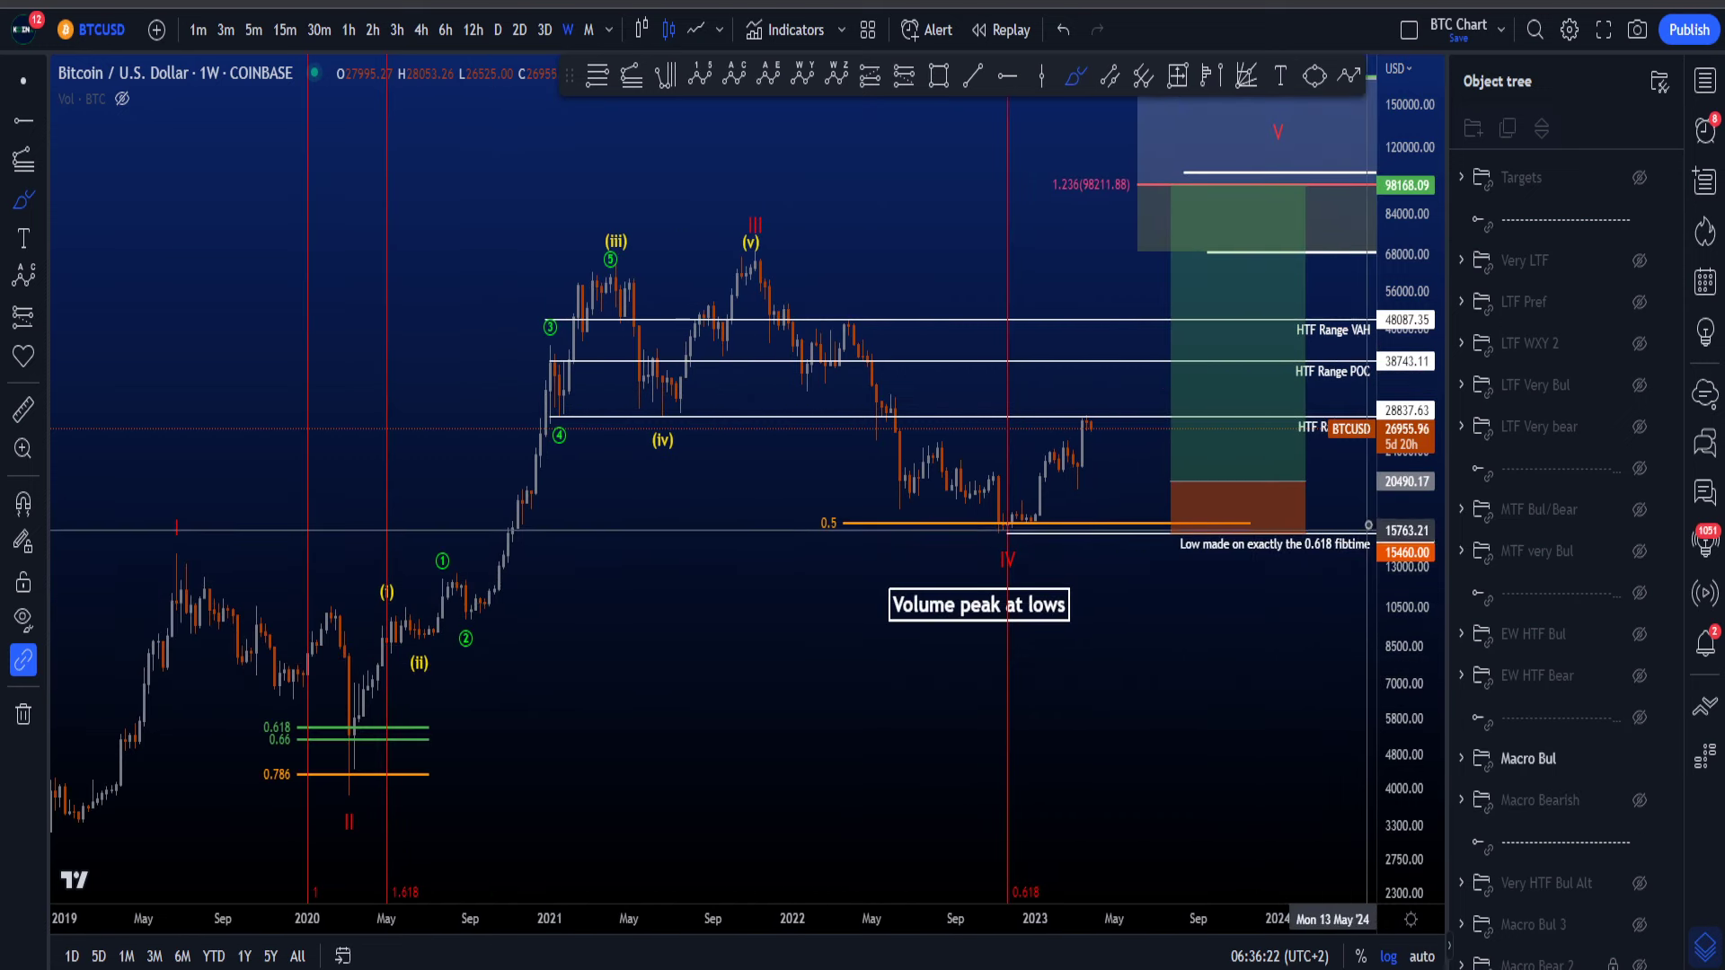
pyautogui.scroll(2, 1207, 732)
pyautogui.scroll(-1, 508, 725)
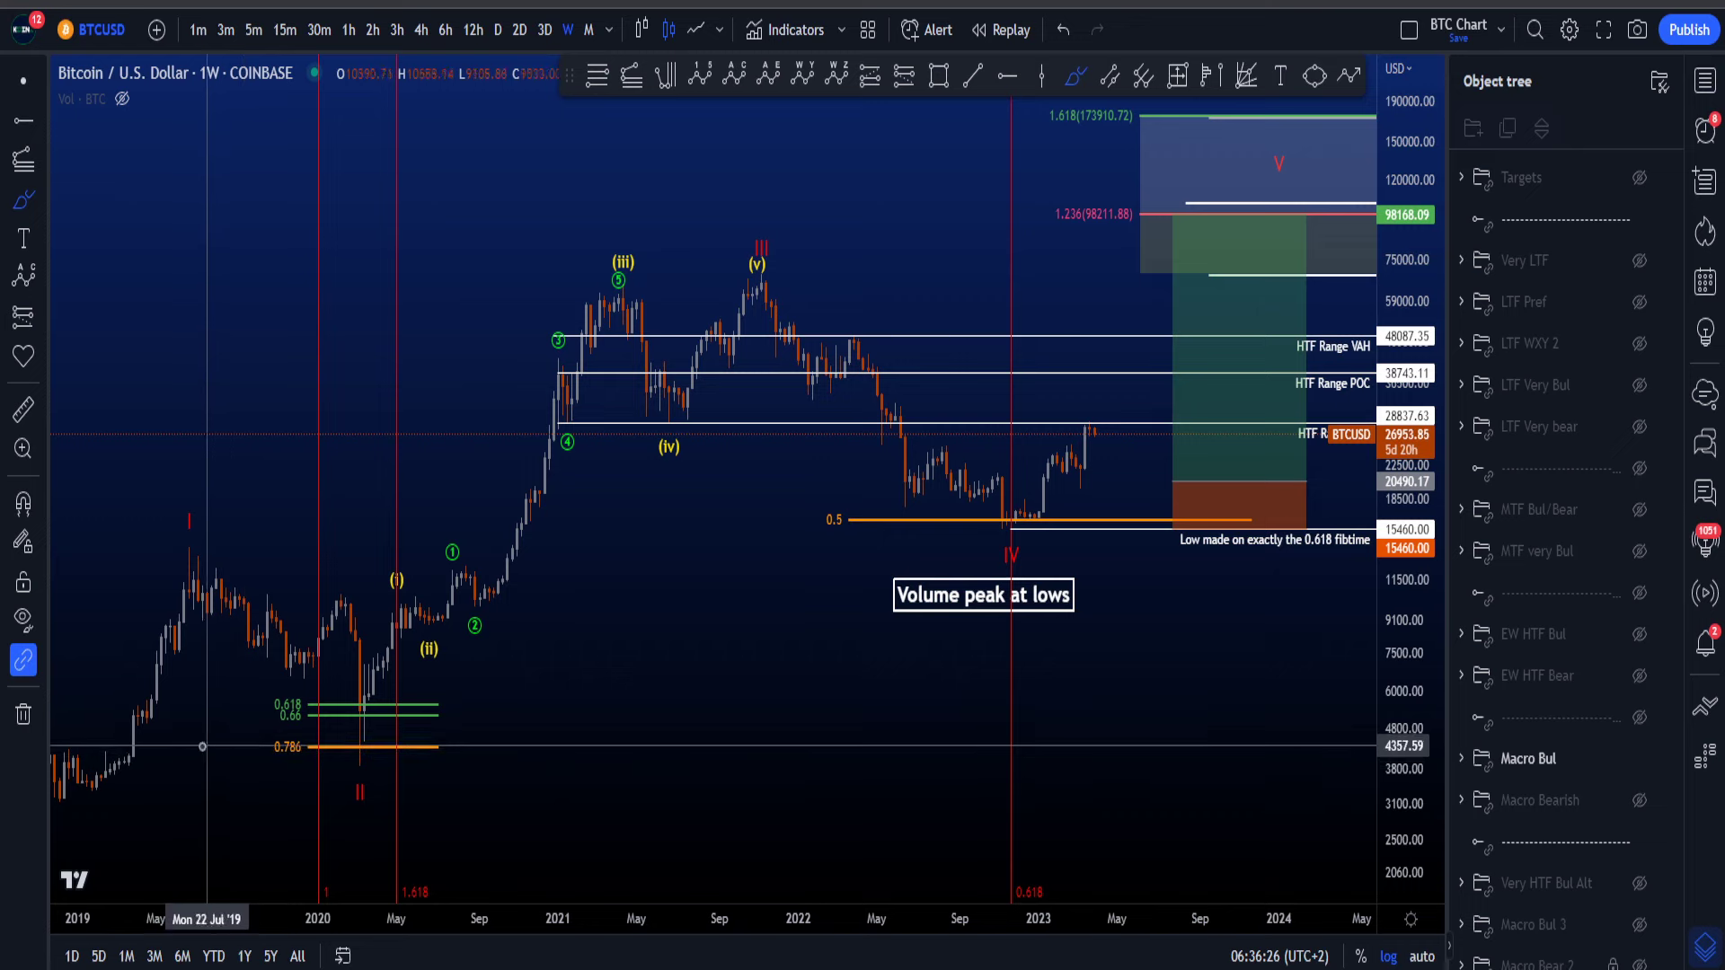
# Step: Trace the overall advance toward wave V and encircle the decline from wave III to IV with the brush, undoing both strokes
pyautogui.moveTo(81, 771)
pyautogui.mouseDown()
pyautogui.moveTo(184, 577)
pyautogui.moveTo(382, 719)
pyautogui.moveTo(759, 288)
pyautogui.moveTo(1015, 528)
pyautogui.moveTo(1393, 154)
pyautogui.mouseUp()
pyautogui.hotkey('ctrl', 'z')
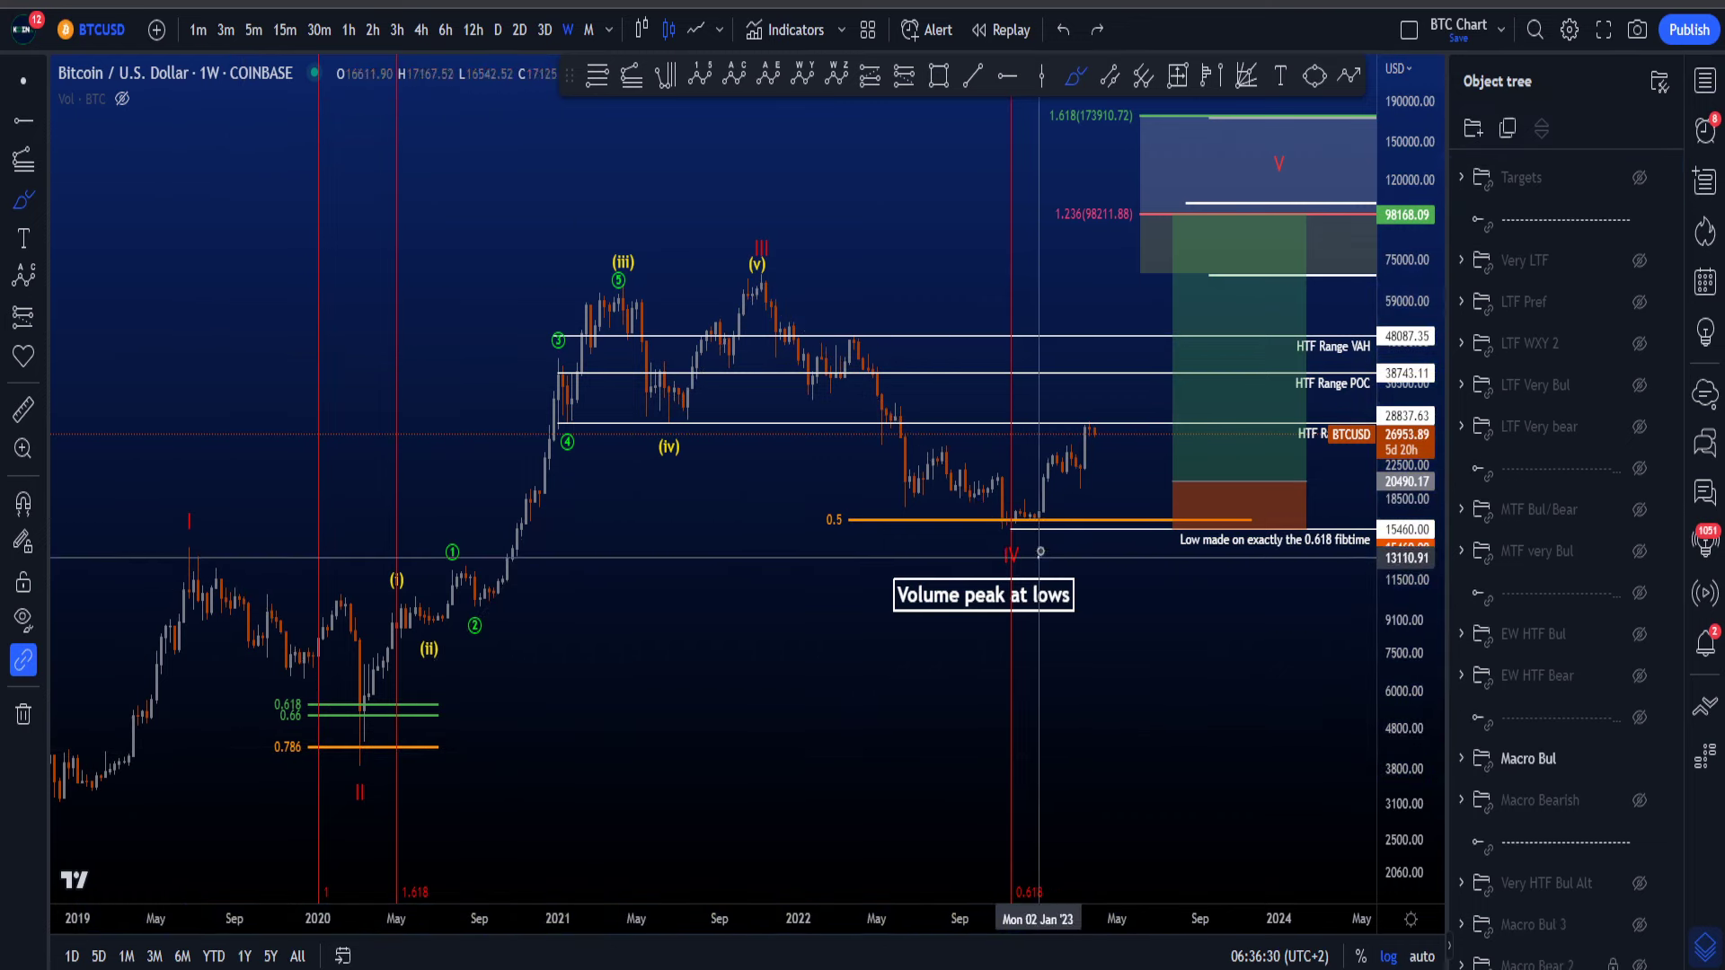
pyautogui.moveTo(1038, 552)
pyautogui.mouseDown()
pyautogui.moveTo(844, 286)
pyautogui.moveTo(808, 386)
pyautogui.moveTo(1033, 549)
pyautogui.mouseUp()
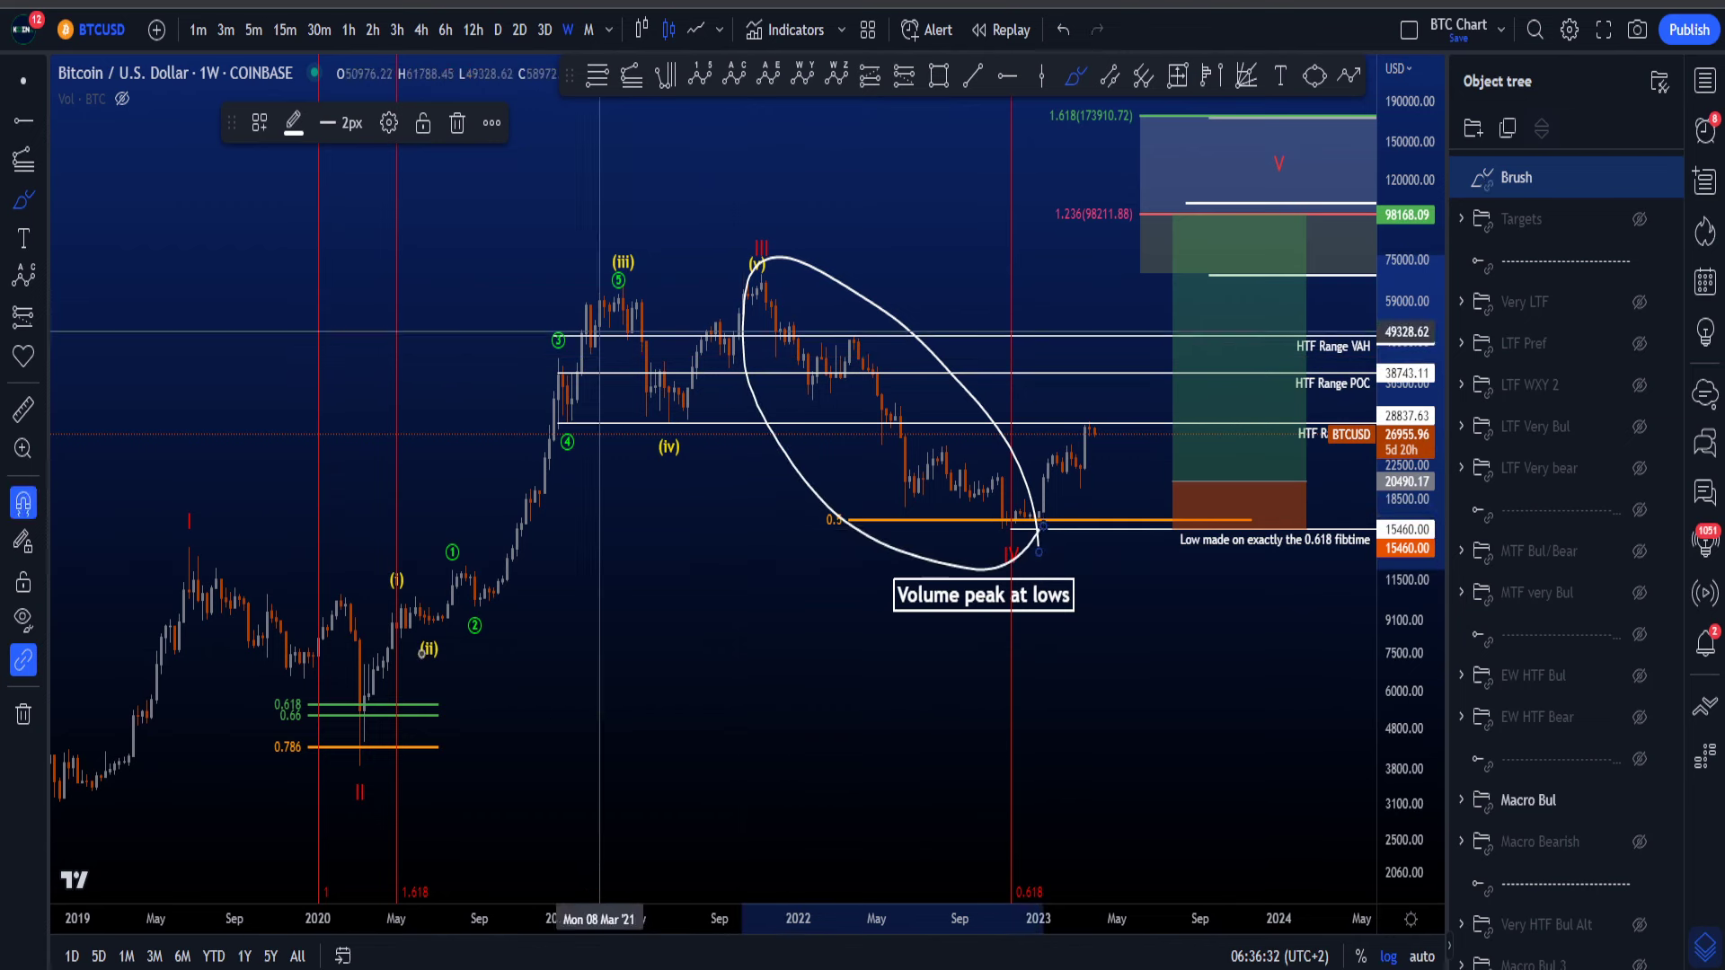
pyautogui.hotkey('ctrl', 'z')
# Step: Circle the 0.618 and 0.66 retracement levels at wave II with the brush, undoing each circle
pyautogui.moveTo(390, 733)
pyautogui.mouseDown()
pyautogui.moveTo(273, 533)
pyautogui.moveTo(328, 798)
pyautogui.moveTo(403, 676)
pyautogui.moveTo(345, 595)
pyautogui.mouseUp()
pyautogui.hotkey('ctrl', 'z')
pyautogui.moveTo(381, 710)
pyautogui.mouseDown()
pyautogui.moveTo(339, 681)
pyautogui.moveTo(382, 738)
pyautogui.moveTo(348, 668)
pyautogui.mouseUp()
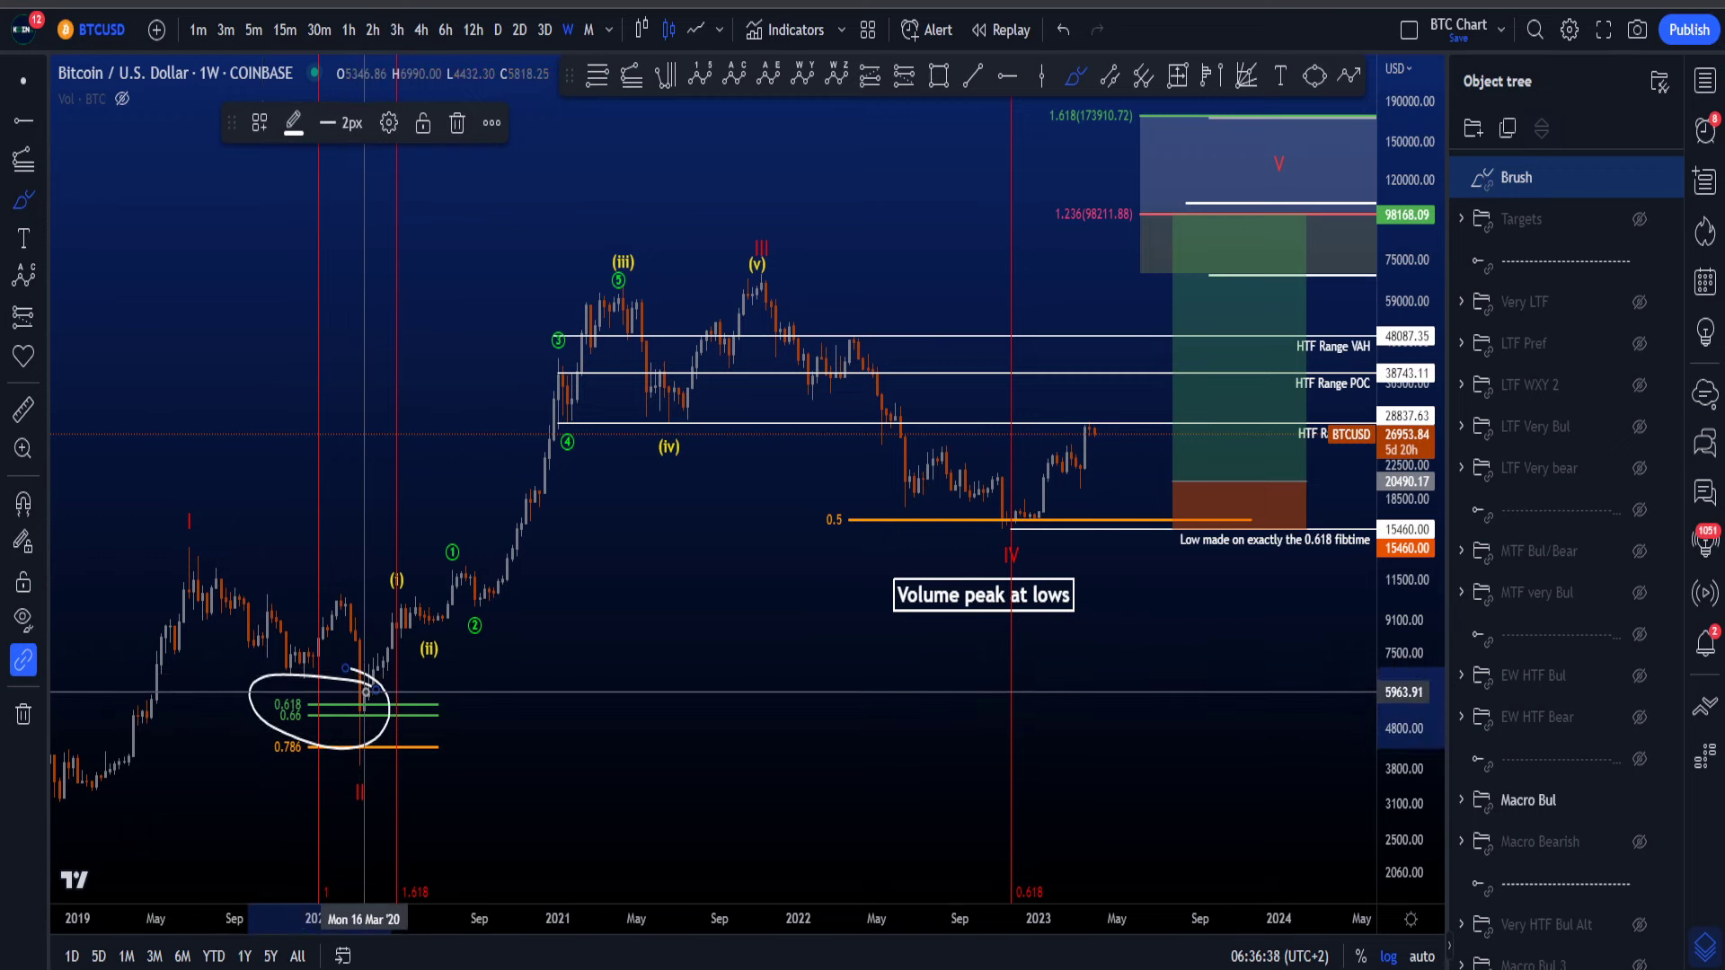
pyautogui.hotkey('ctrl', 'z')
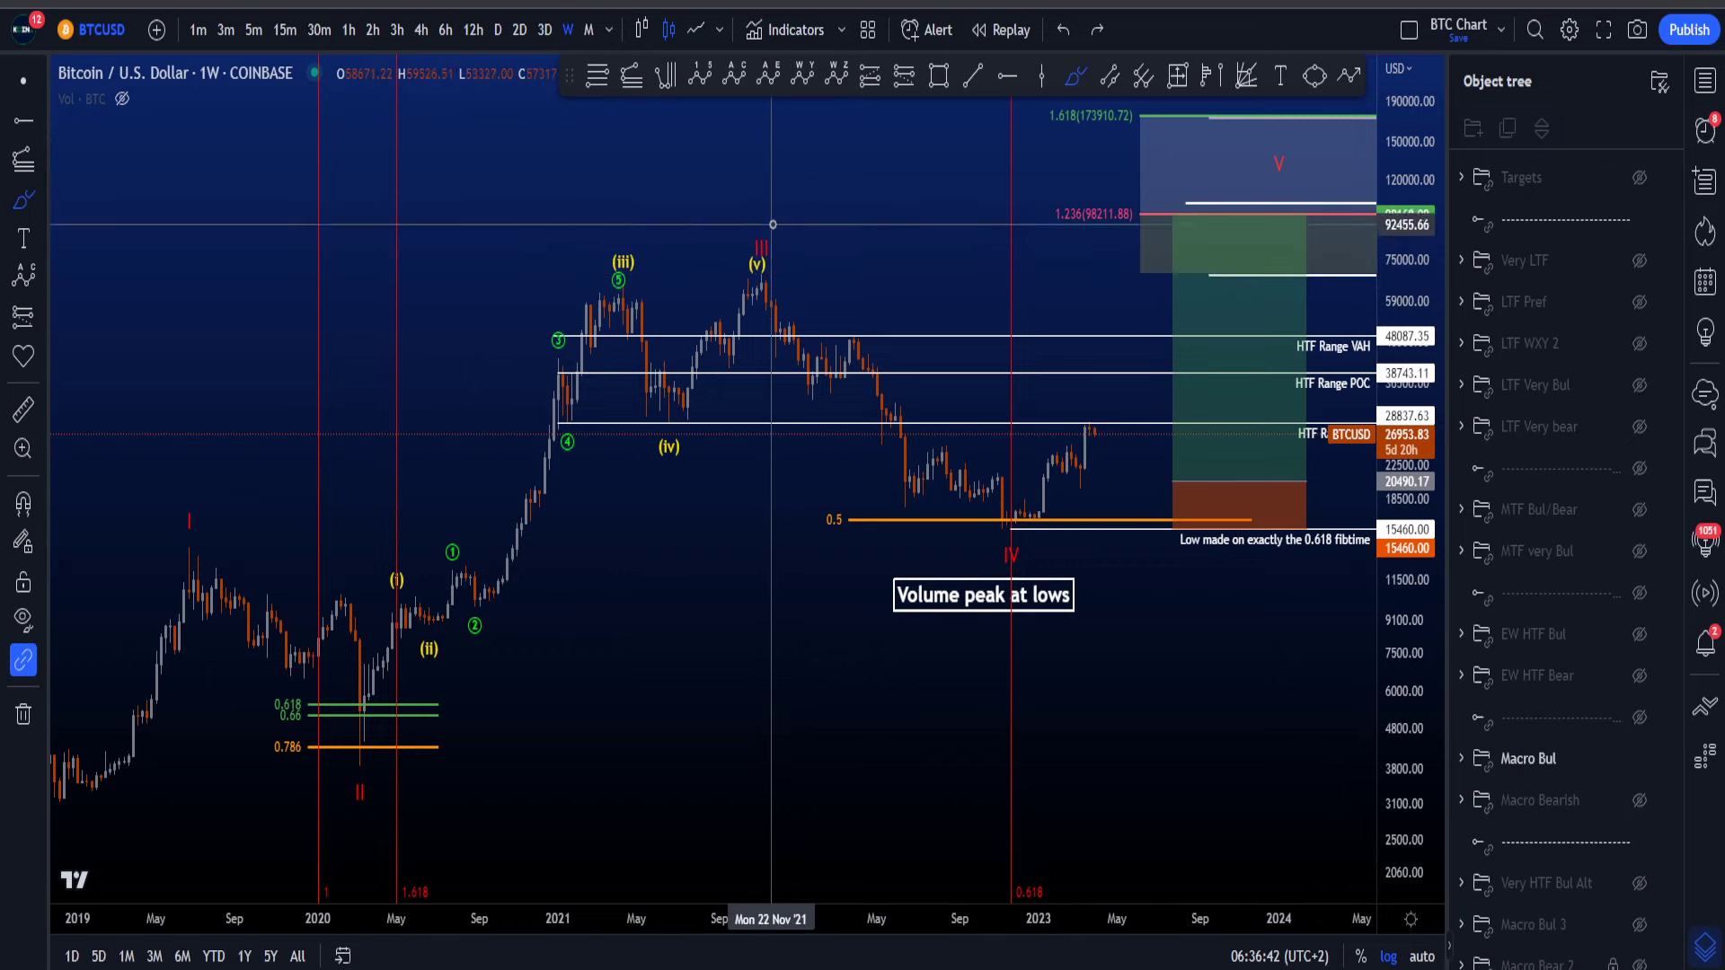
# Step: Trace the decline from wave III to wave IV and mark the 0.5 retracement level with the brush, undoing both strokes
pyautogui.moveTo(764, 243)
pyautogui.mouseDown()
pyautogui.moveTo(992, 490)
pyautogui.moveTo(1026, 555)
pyautogui.mouseUp()
pyautogui.hotkey('ctrl', 'z')
pyautogui.moveTo(860, 550)
pyautogui.mouseDown()
pyautogui.moveTo(793, 514)
pyautogui.moveTo(861, 519)
pyautogui.mouseUp()
pyautogui.hotkey('ctrl', 'z')
# Step: Trace the rise from wave II to wave III and mark the start of the 0.5 level line, undoing both strokes
pyautogui.moveTo(359, 751); pyautogui.dragTo(724, 296)
pyautogui.hotkey('ctrl', 'z')
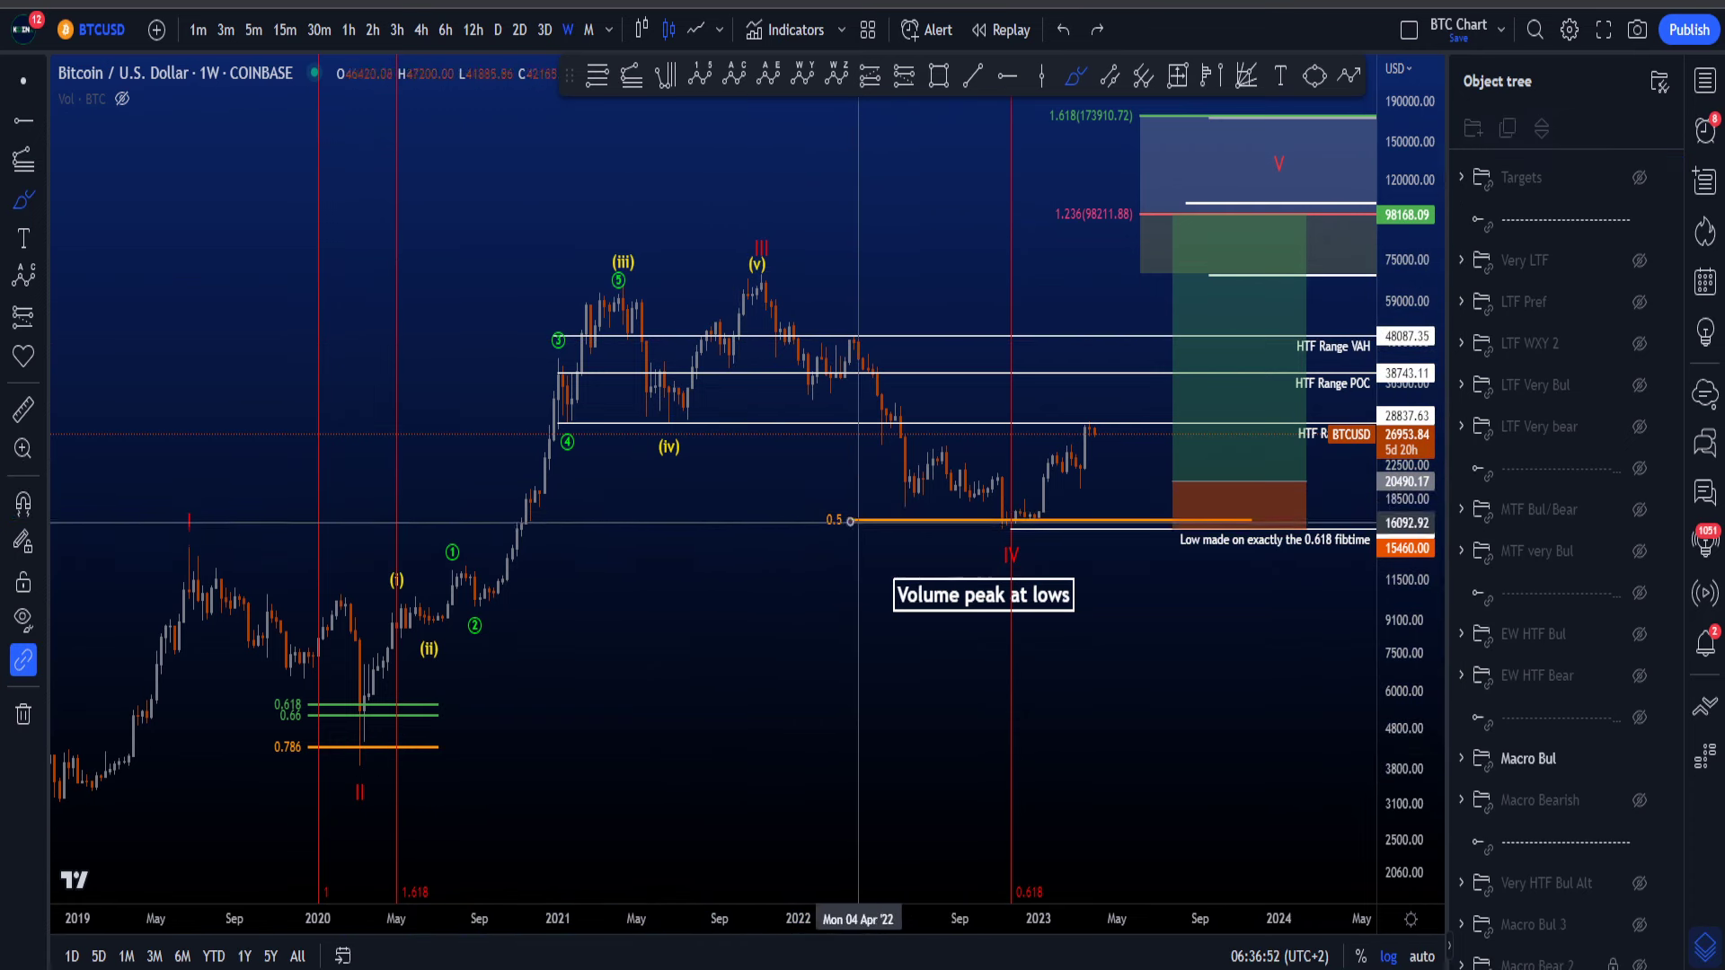
pyautogui.moveTo(850, 521)
pyautogui.mouseDown()
pyautogui.moveTo(811, 513)
pyautogui.moveTo(846, 530)
pyautogui.mouseUp()
pyautogui.hotkey('ctrl', 'z')
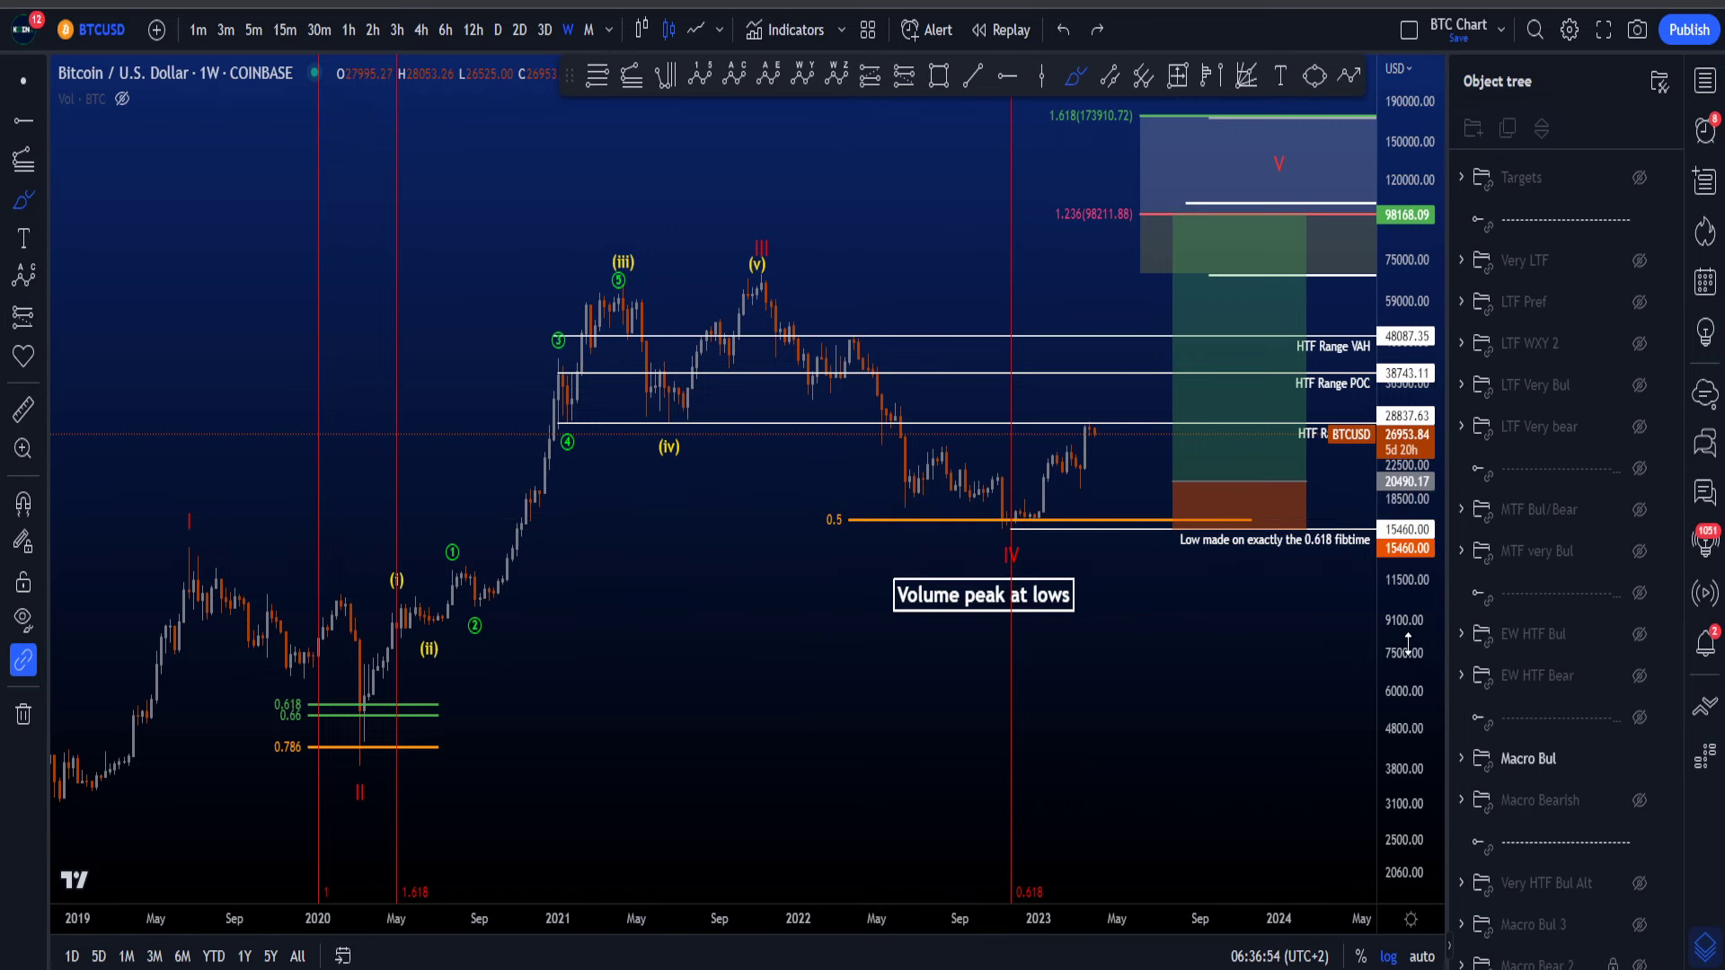
# Step: Mark the wave IV low at the 0.5 level and brush a line from wave II up to wave III, undoing both strokes
pyautogui.moveTo(1407, 642); pyautogui.dragTo(1408, 619)
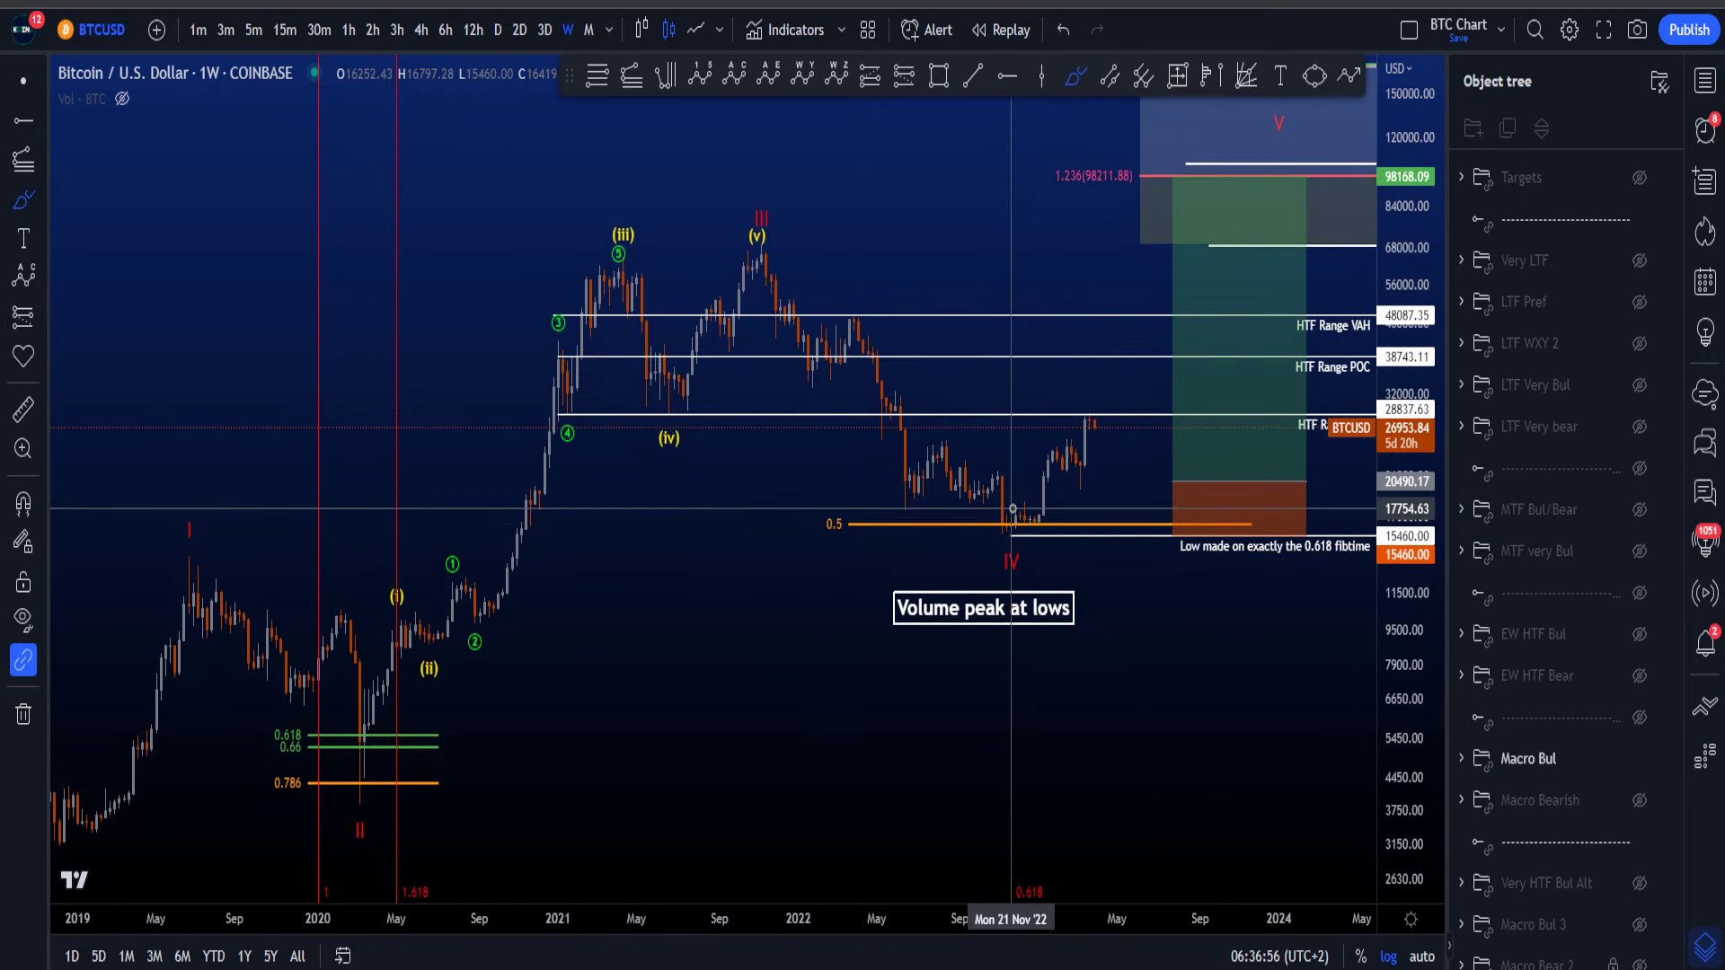
pyautogui.moveTo(1012, 509); pyautogui.dragTo(1010, 524)
pyautogui.hotkey('ctrl', 'z')
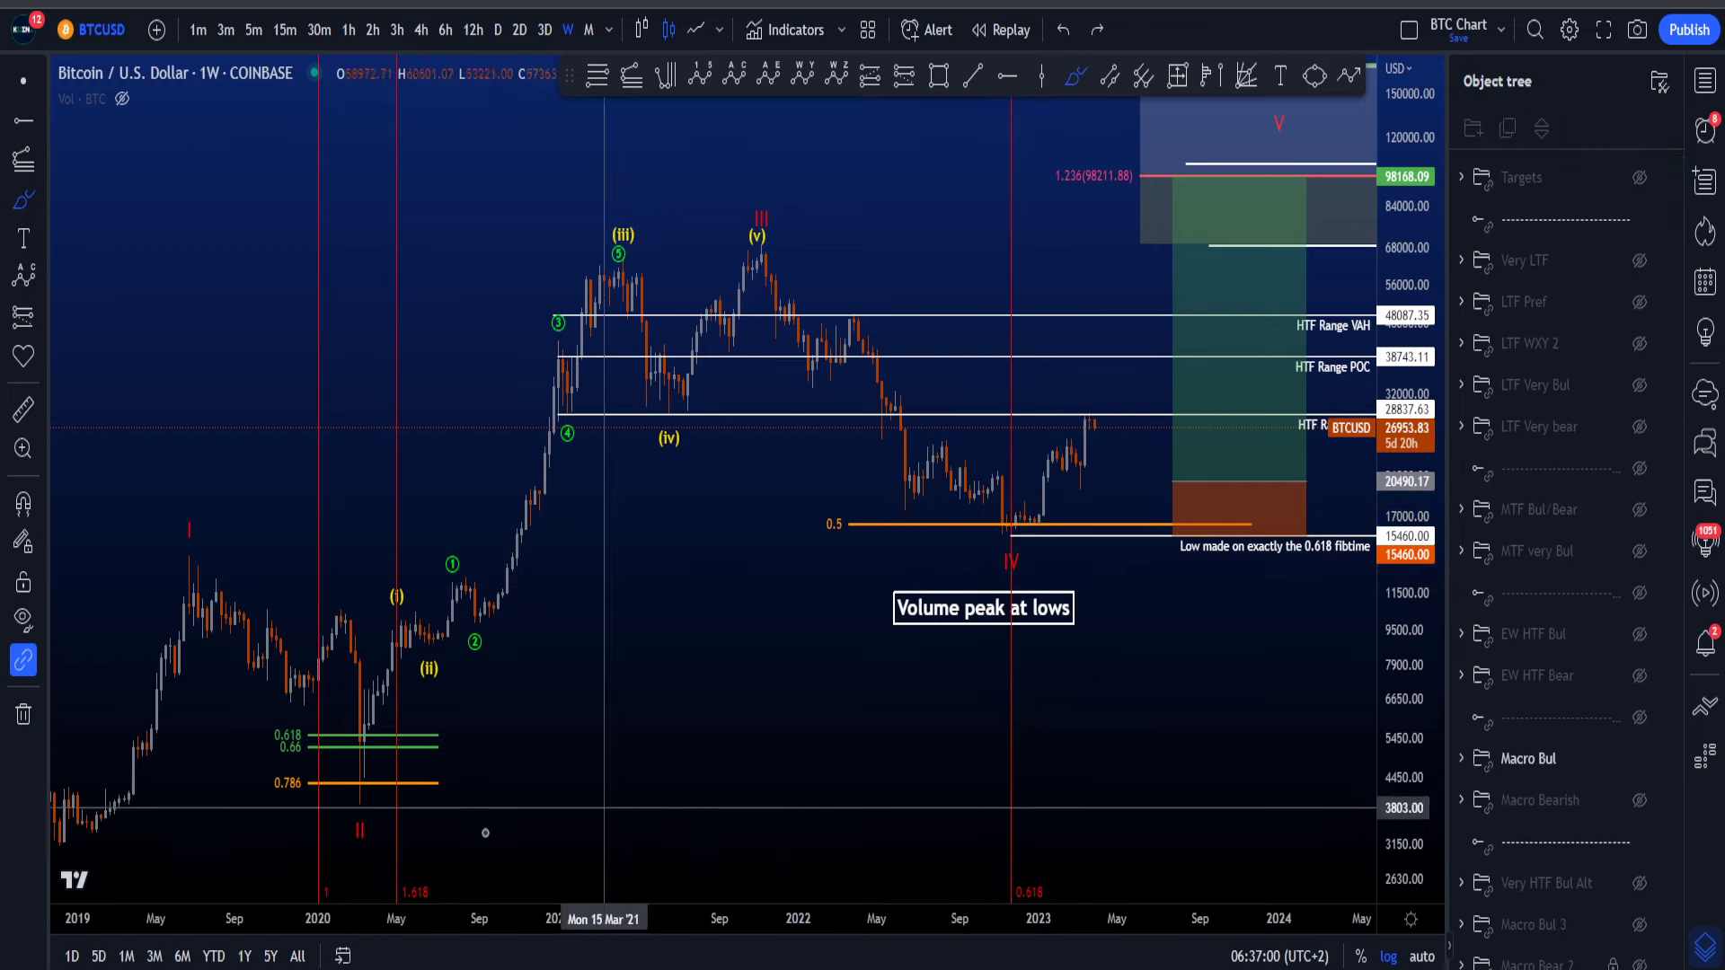
pyautogui.moveTo(357, 770); pyautogui.dragTo(753, 274)
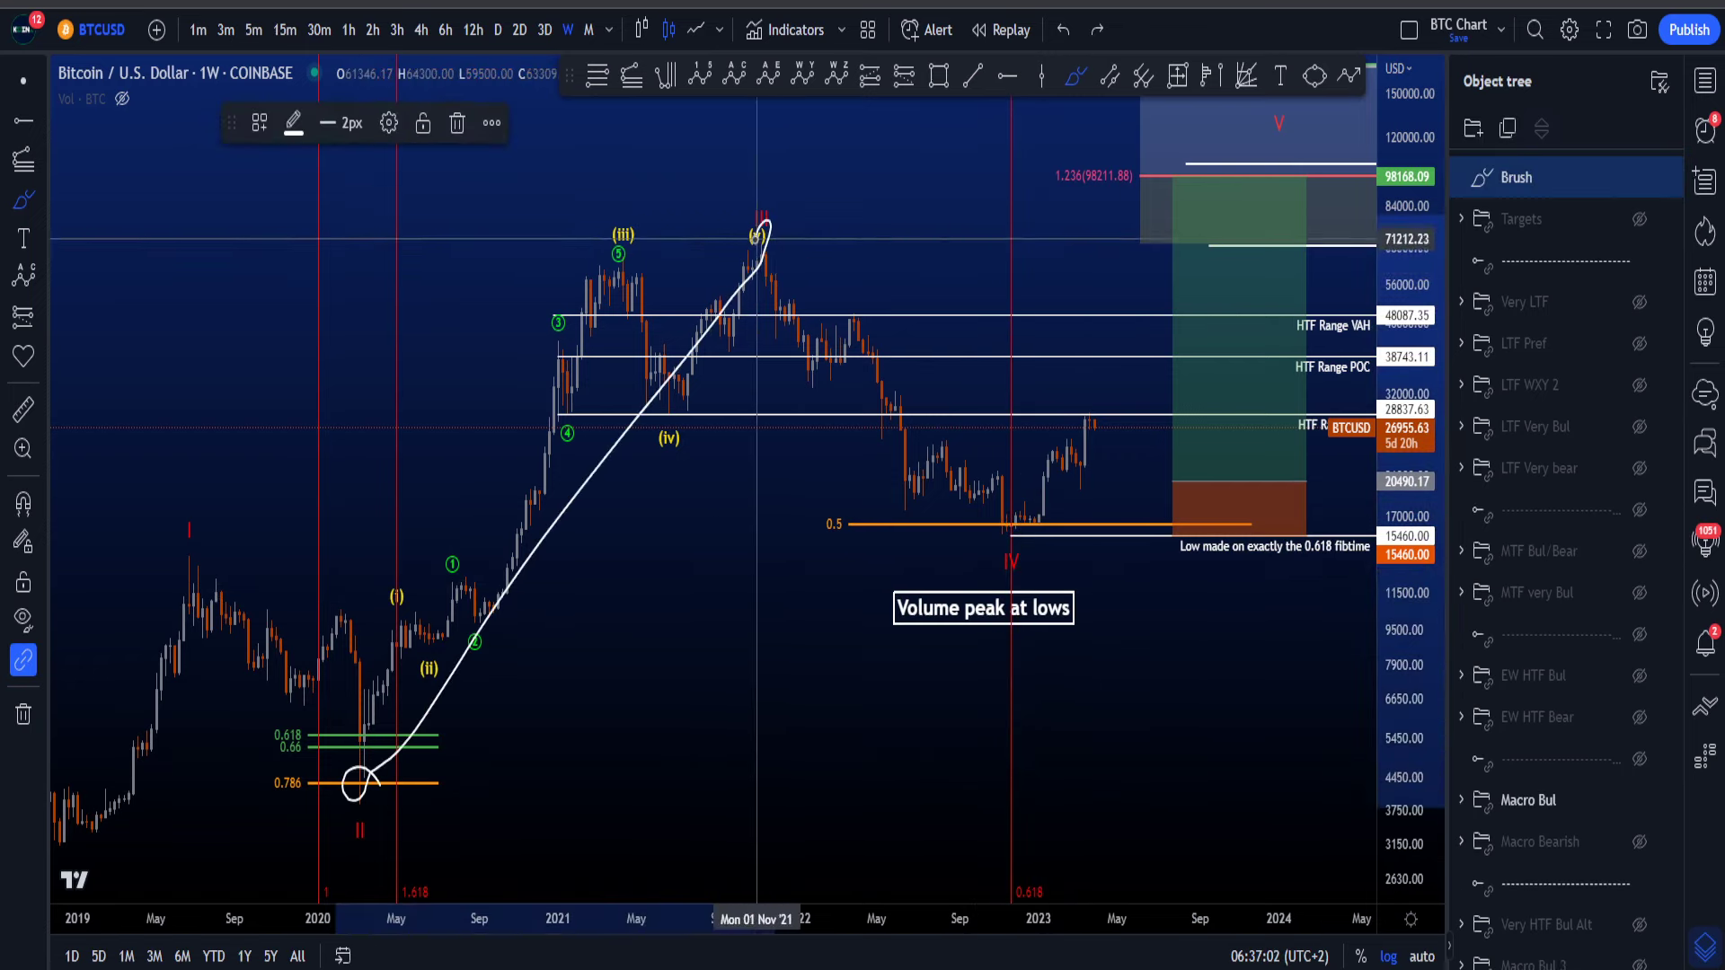
pyautogui.hotkey('ctrl', 'z')
# Step: Show the volume indicator and circle the volume peaks below waves IV and II, undoing the first circle
pyautogui.click(122, 98)
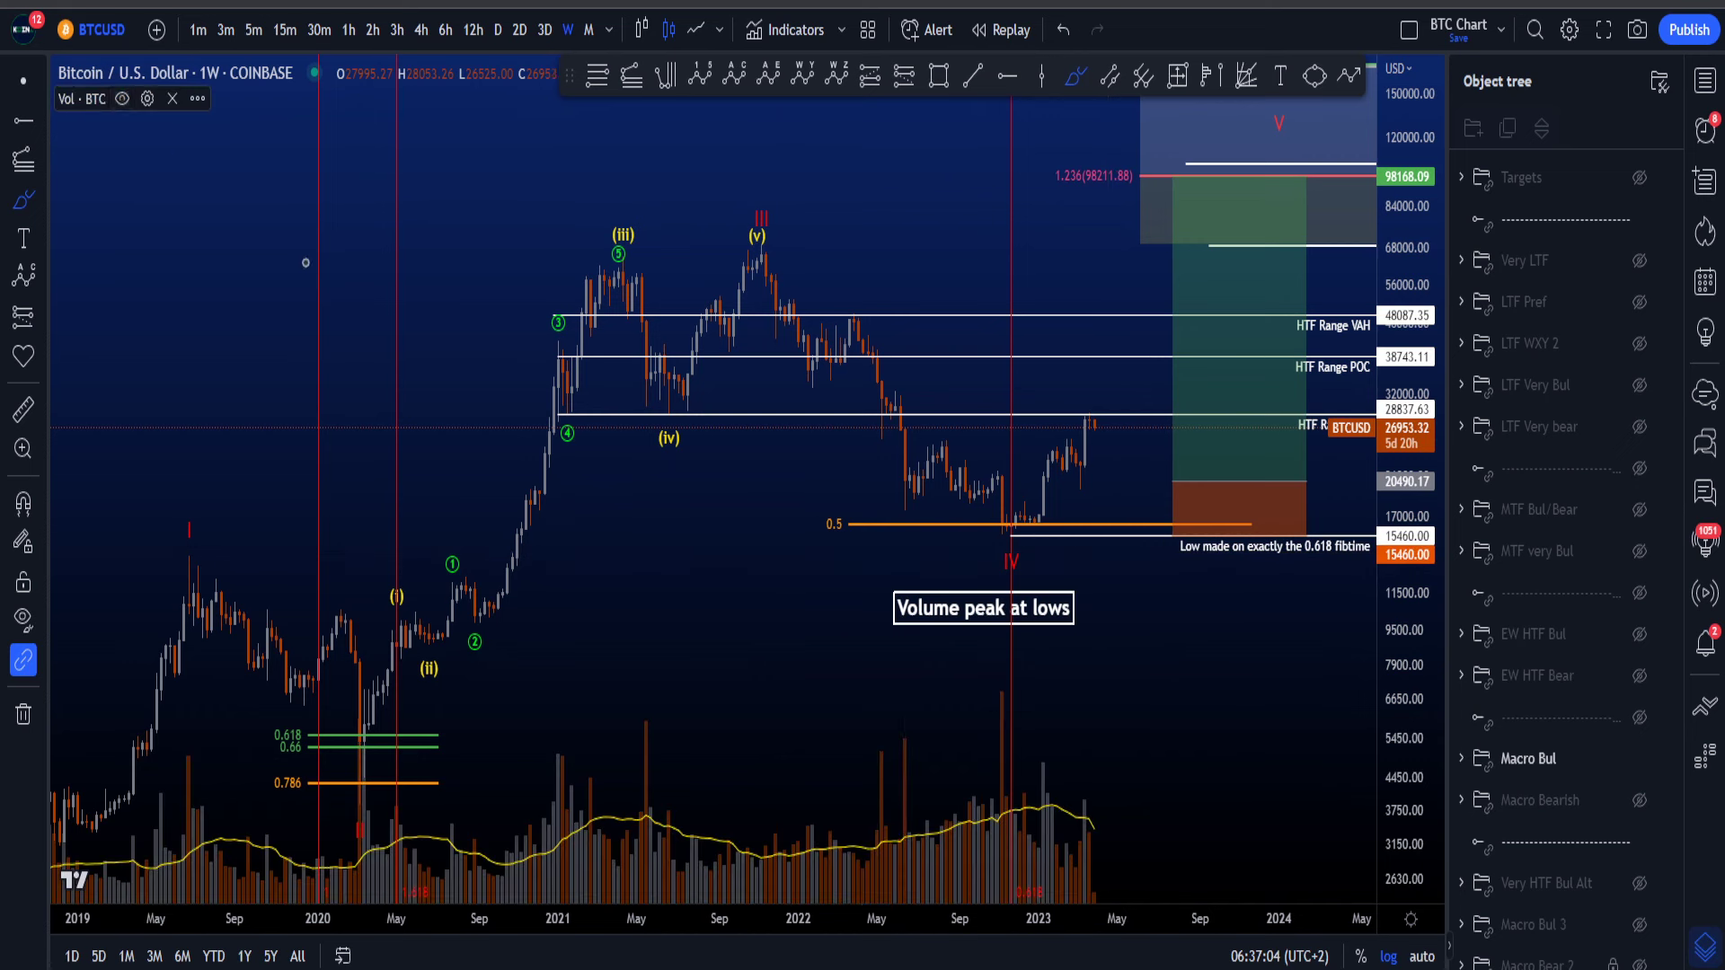
pyautogui.moveTo(1006, 667)
pyautogui.mouseDown()
pyautogui.moveTo(970, 723)
pyautogui.moveTo(1022, 672)
pyautogui.mouseUp()
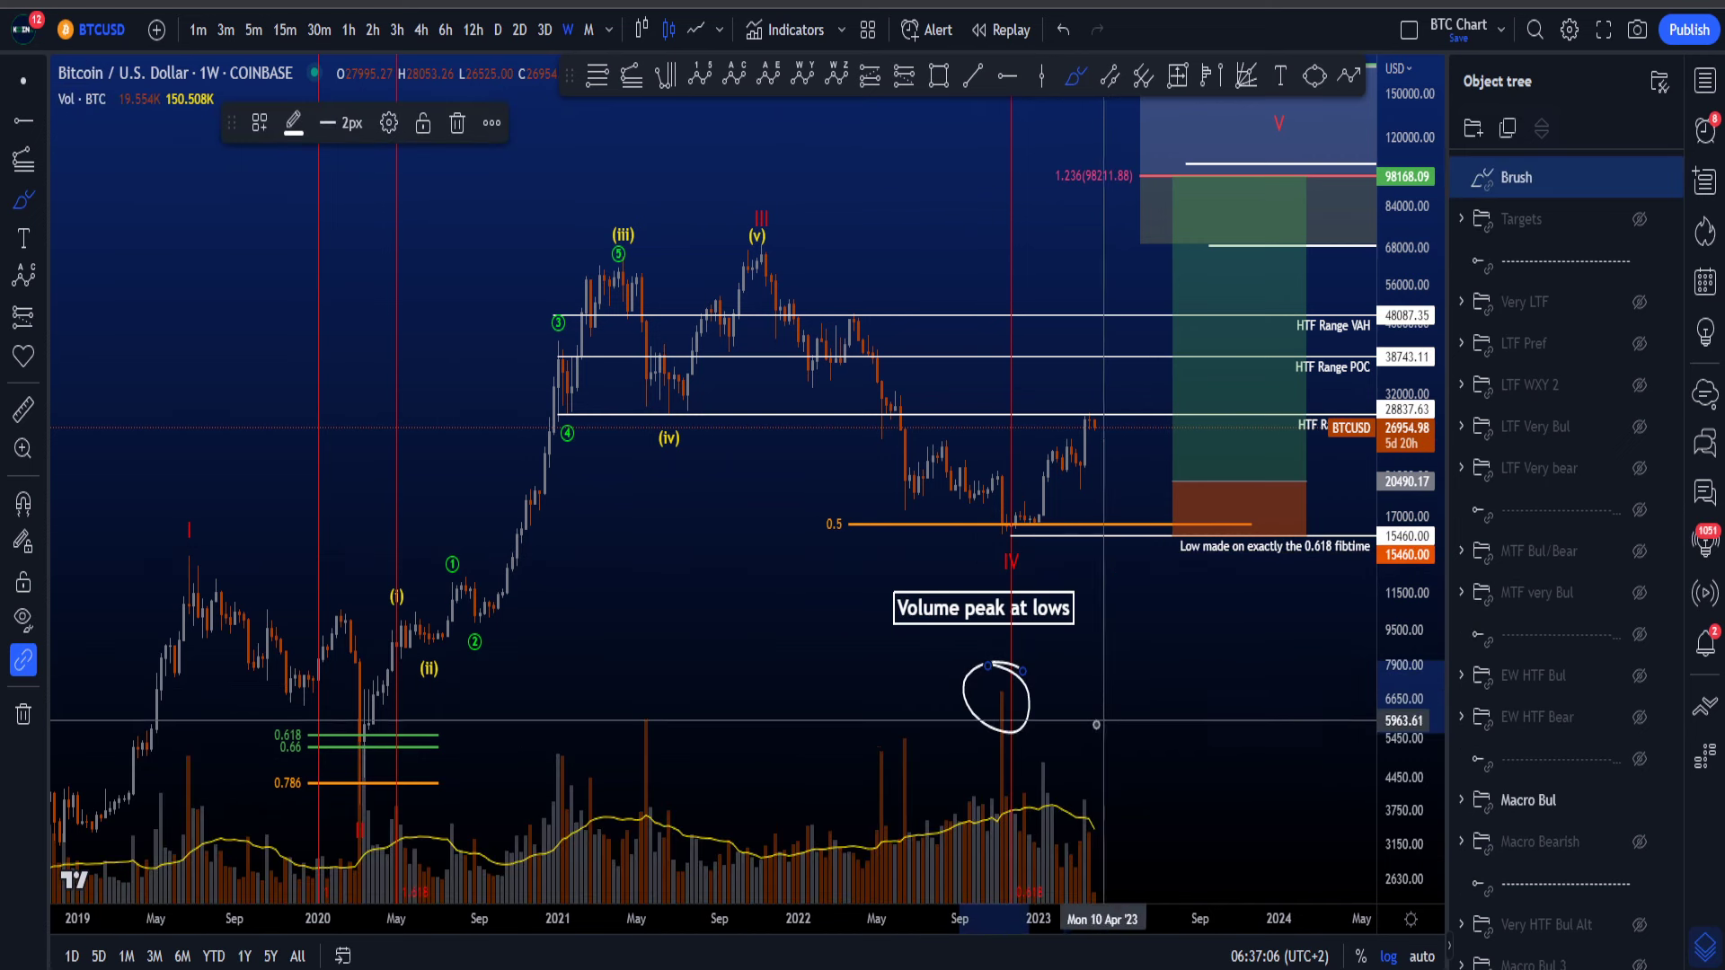
pyautogui.hotkey('ctrl', 'z')
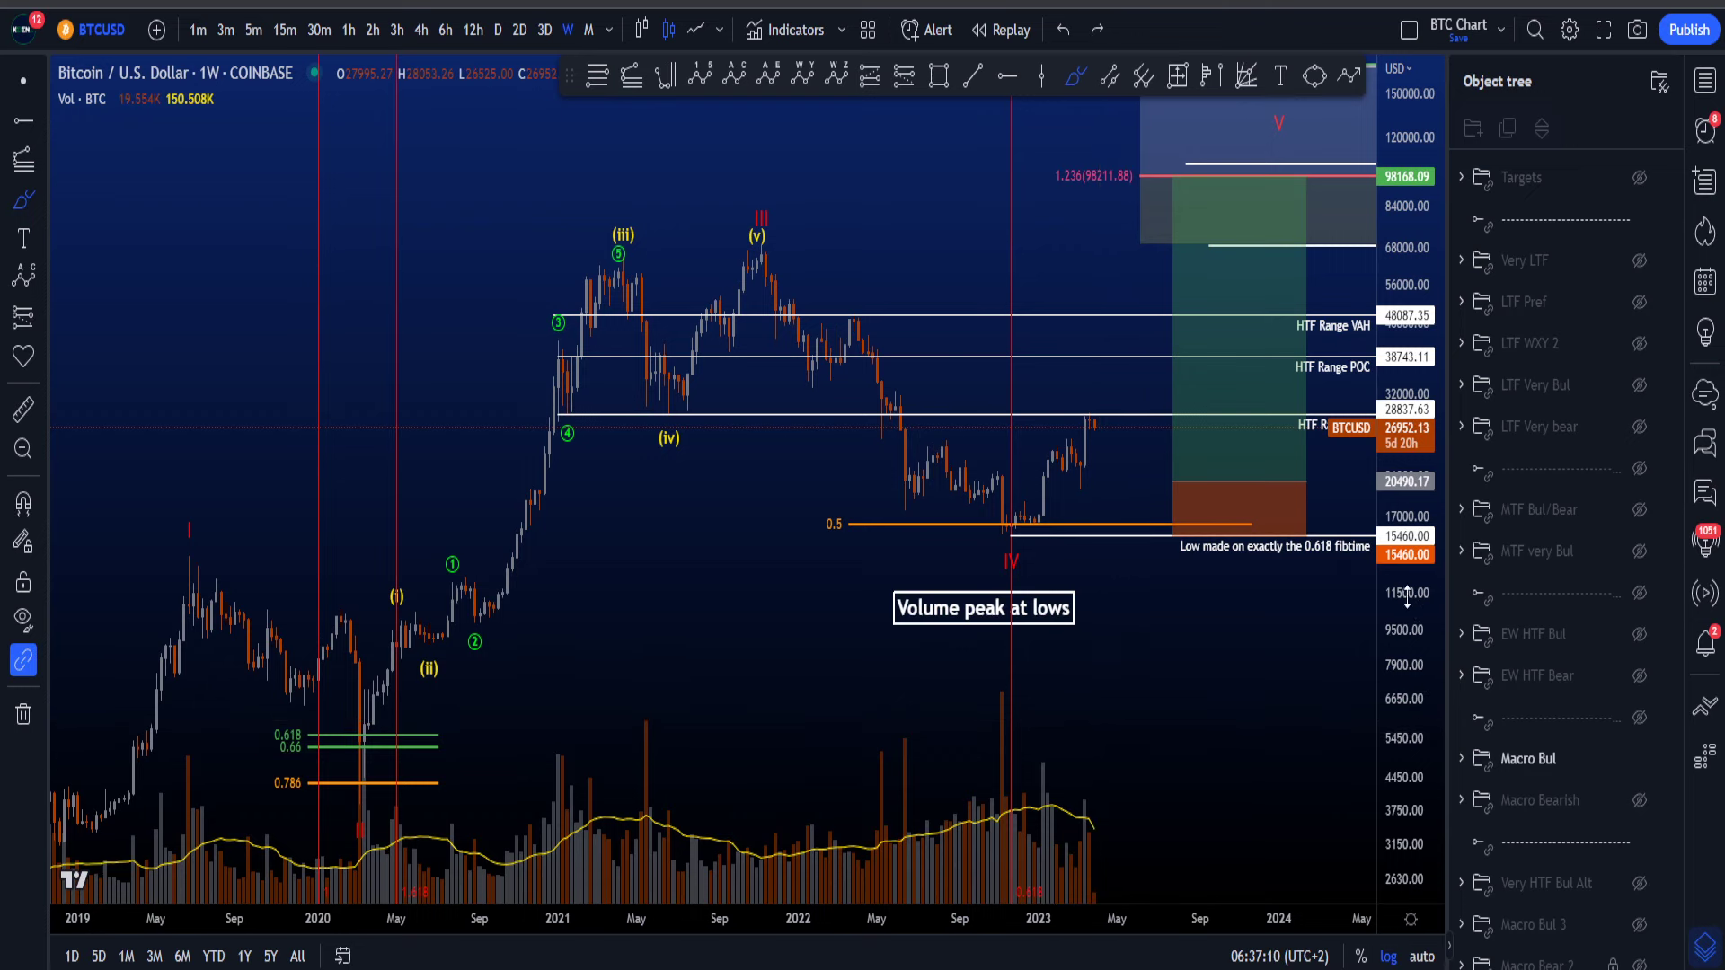
pyautogui.moveTo(1406, 604); pyautogui.dragTo(1402, 900)
pyautogui.moveTo(396, 712)
pyautogui.mouseDown()
pyautogui.moveTo(351, 736)
pyautogui.moveTo(395, 705)
pyautogui.mouseUp()
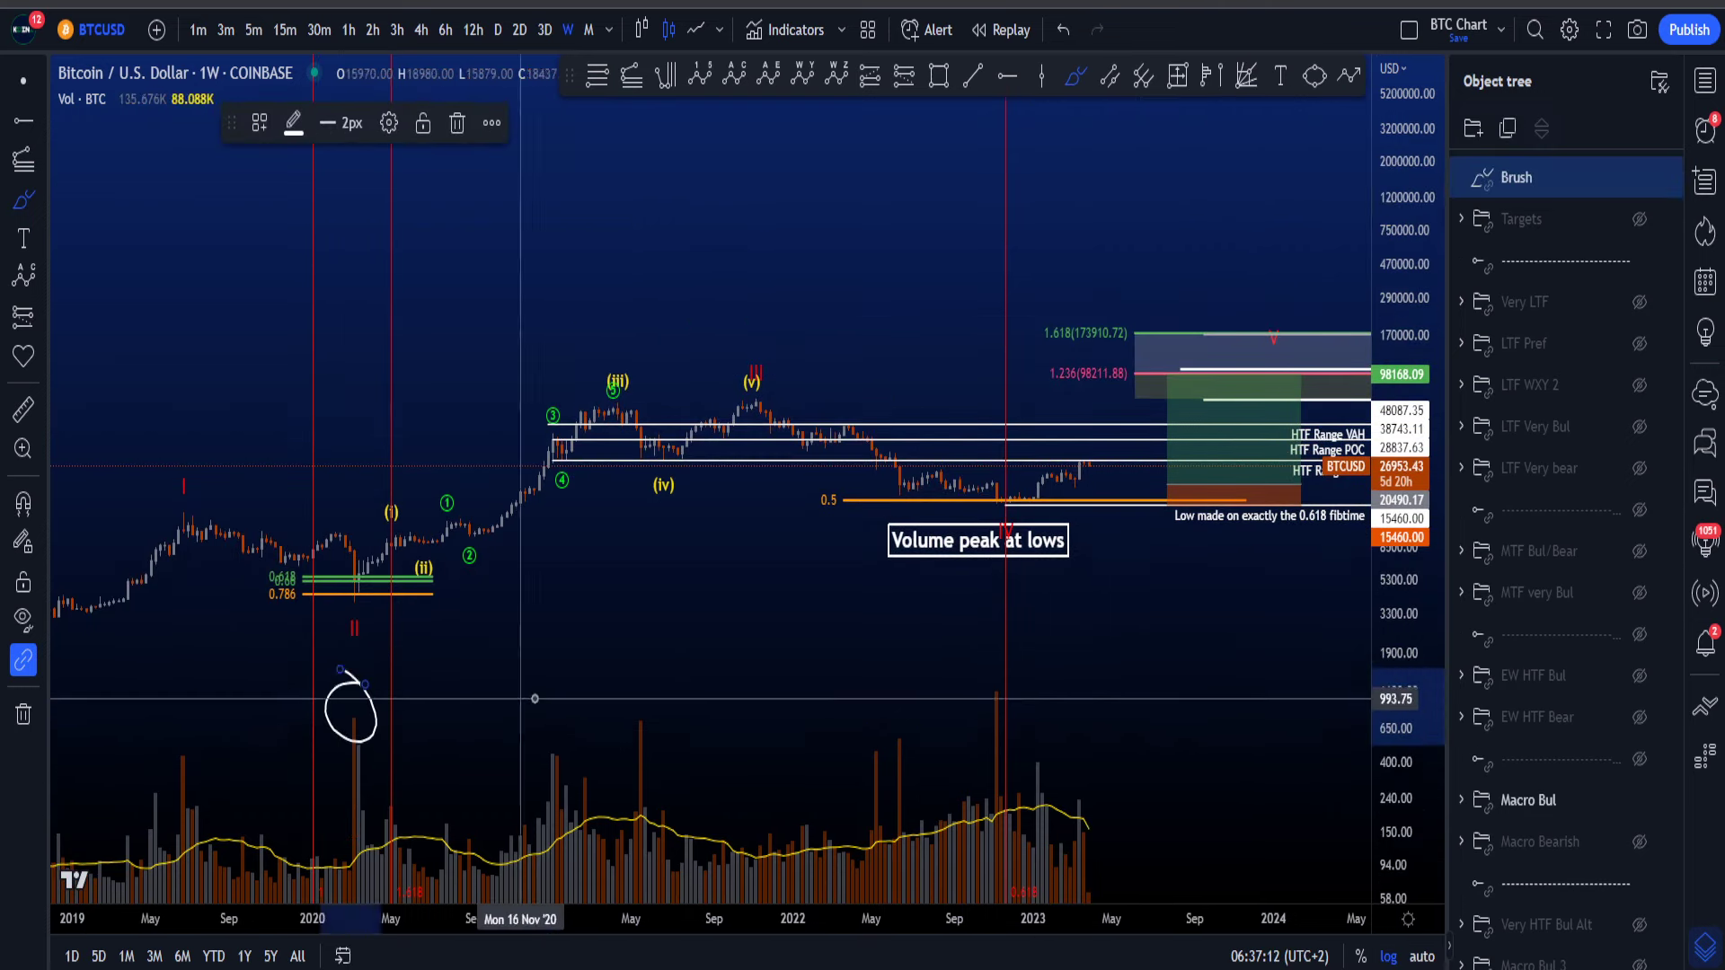
# Step: Undo the circle around the wave II volume peak and hide the volume indicator
pyautogui.hotkey('ctrl', 'z')
pyautogui.moveTo(1417, 831); pyautogui.dragTo(1416, 696)
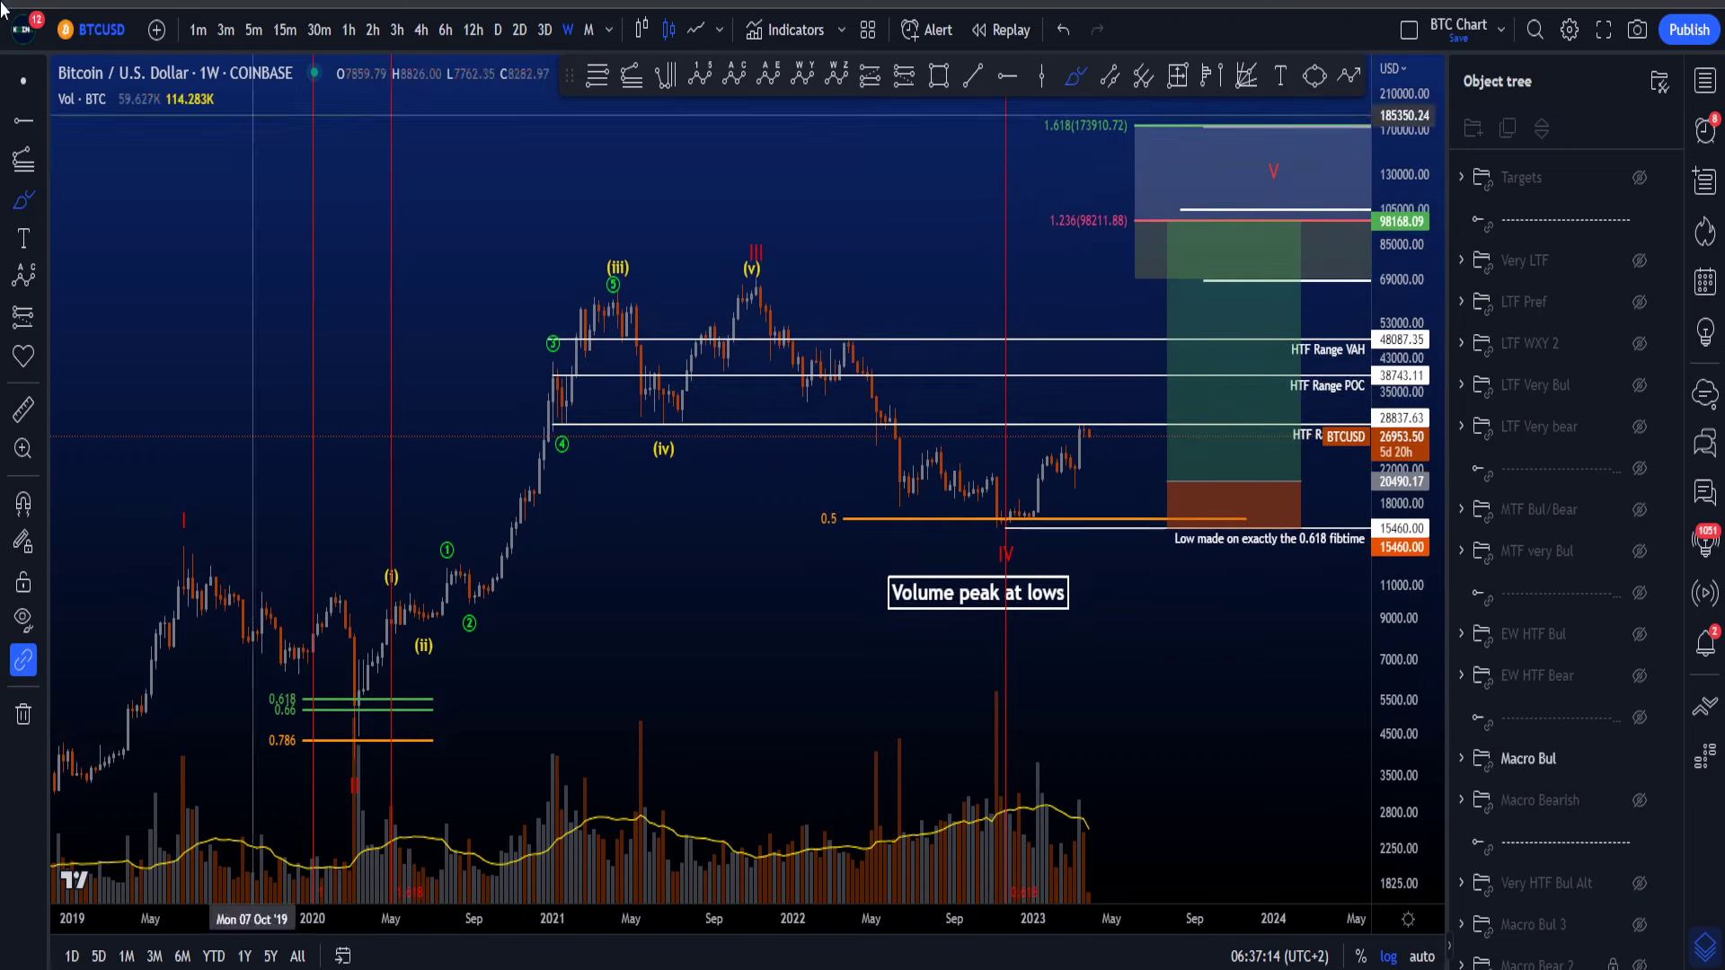
pyautogui.click(124, 100)
pyautogui.moveTo(1196, 676); pyautogui.dragTo(1058, 795)
pyautogui.moveTo(1392, 776); pyautogui.dragTo(1392, 741)
pyautogui.moveTo(1280, 738); pyautogui.dragTo(1100, 474)
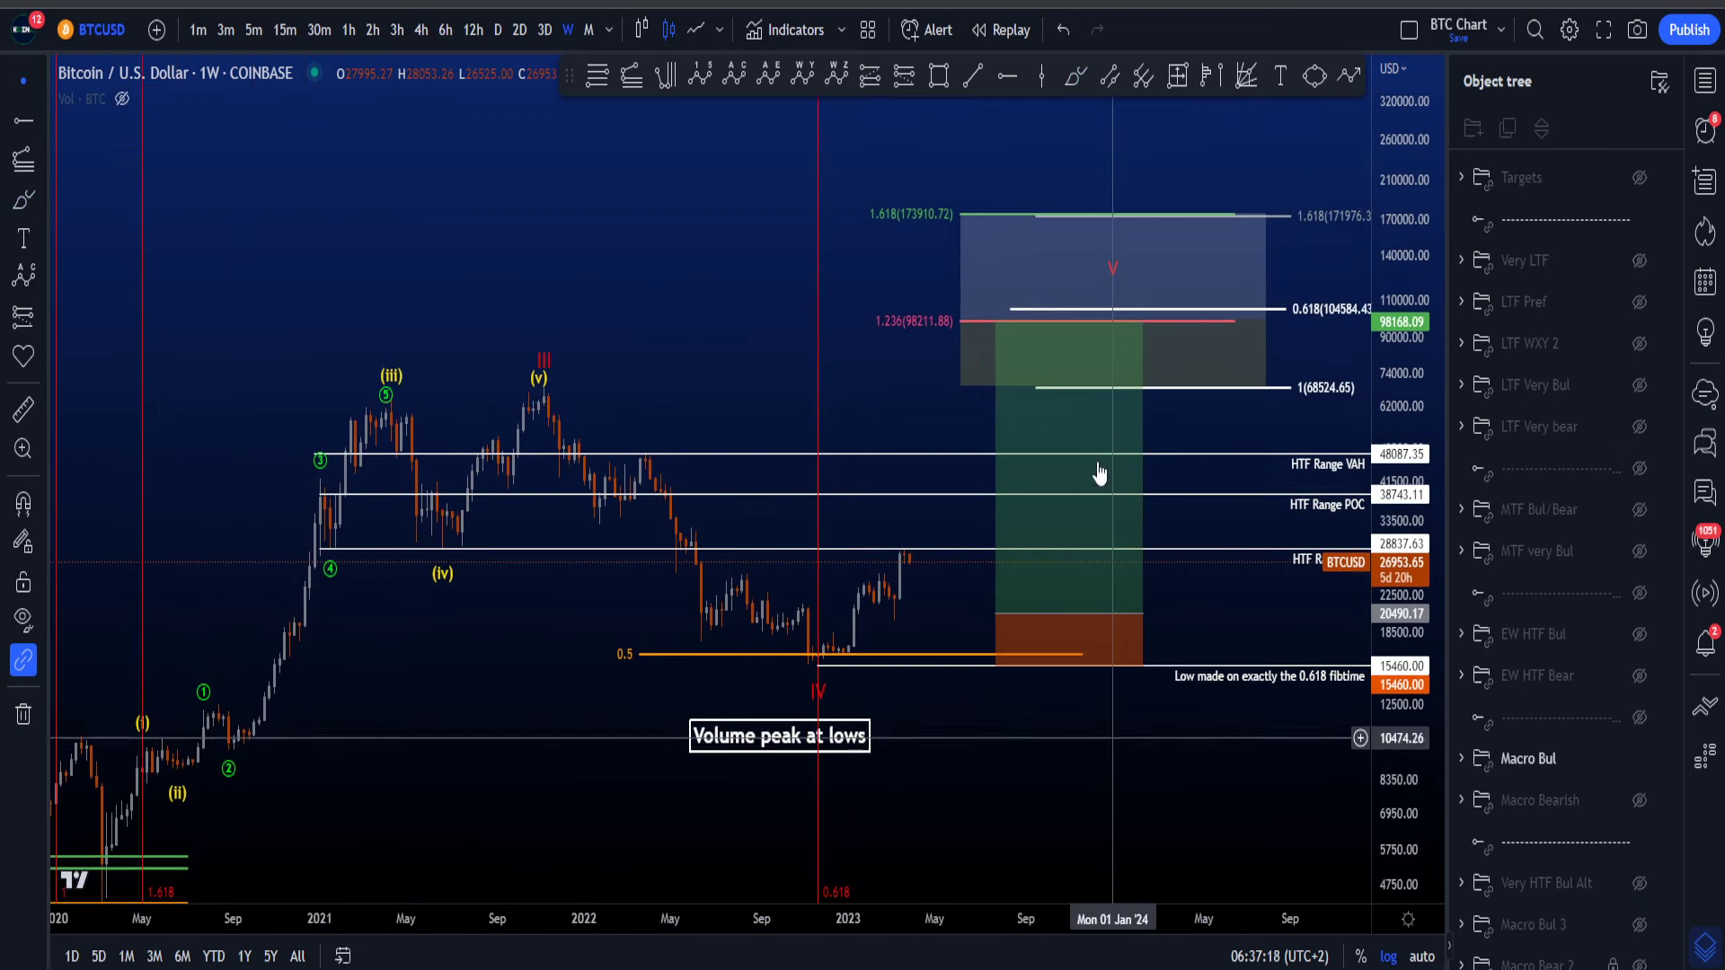
# Step: Brush a path from the current price up to wave V and another from the wave IV low to wave V, undoing both
pyautogui.click(1075, 76)
pyautogui.moveTo(903, 594); pyautogui.dragTo(1108, 262)
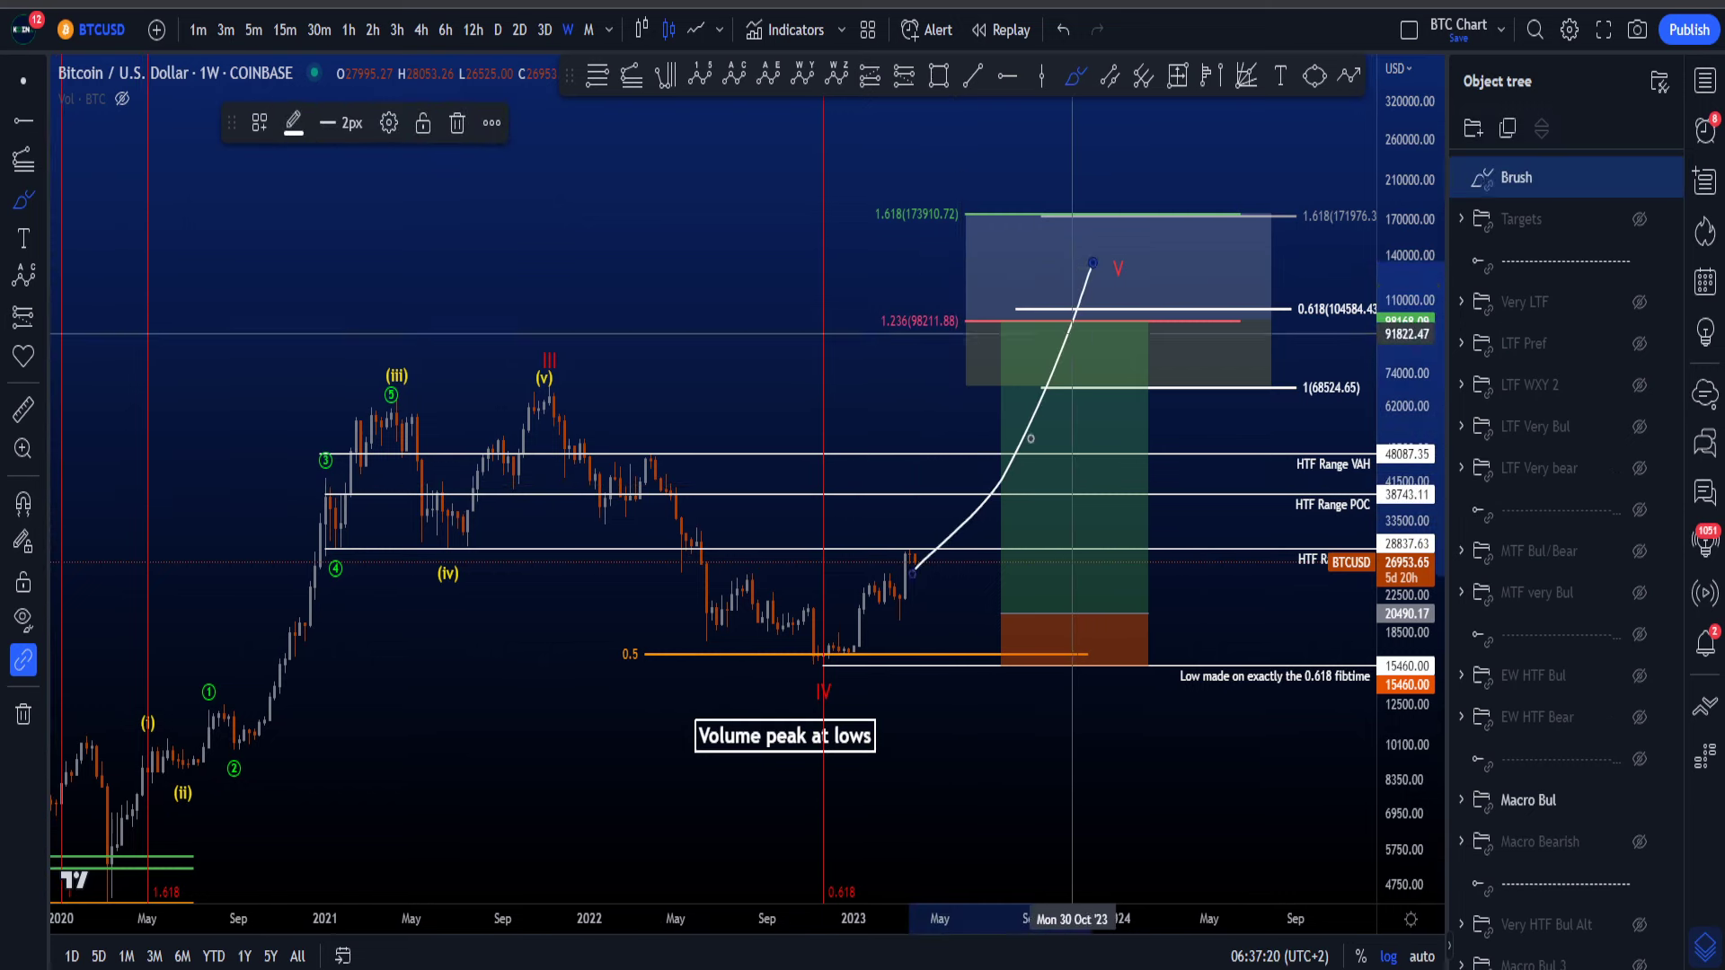
pyautogui.hotkey('ctrl', 'z')
pyautogui.moveTo(858, 666)
pyautogui.mouseDown()
pyautogui.moveTo(1047, 470)
pyautogui.moveTo(1116, 277)
pyautogui.mouseUp()
pyautogui.hotkey('ctrl', 'z')
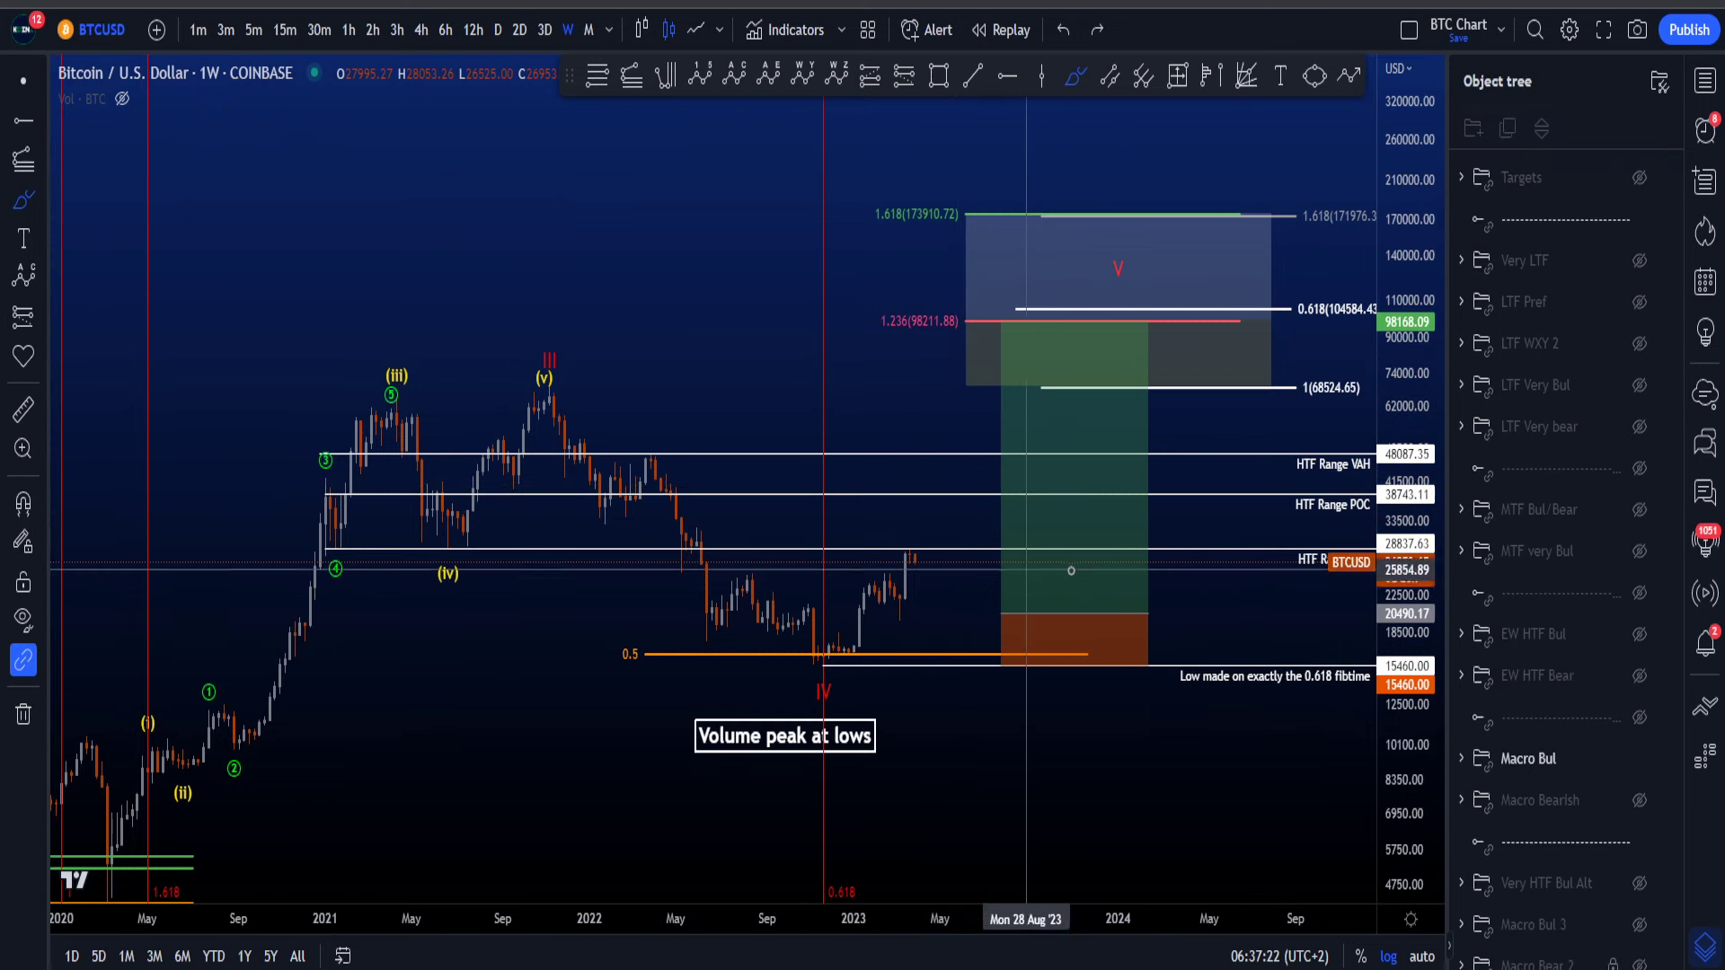
# Step: Sketch a short pullback below the current price and a following rise with the brush, undoing the strokes
pyautogui.moveTo(920, 571); pyautogui.dragTo(939, 581)
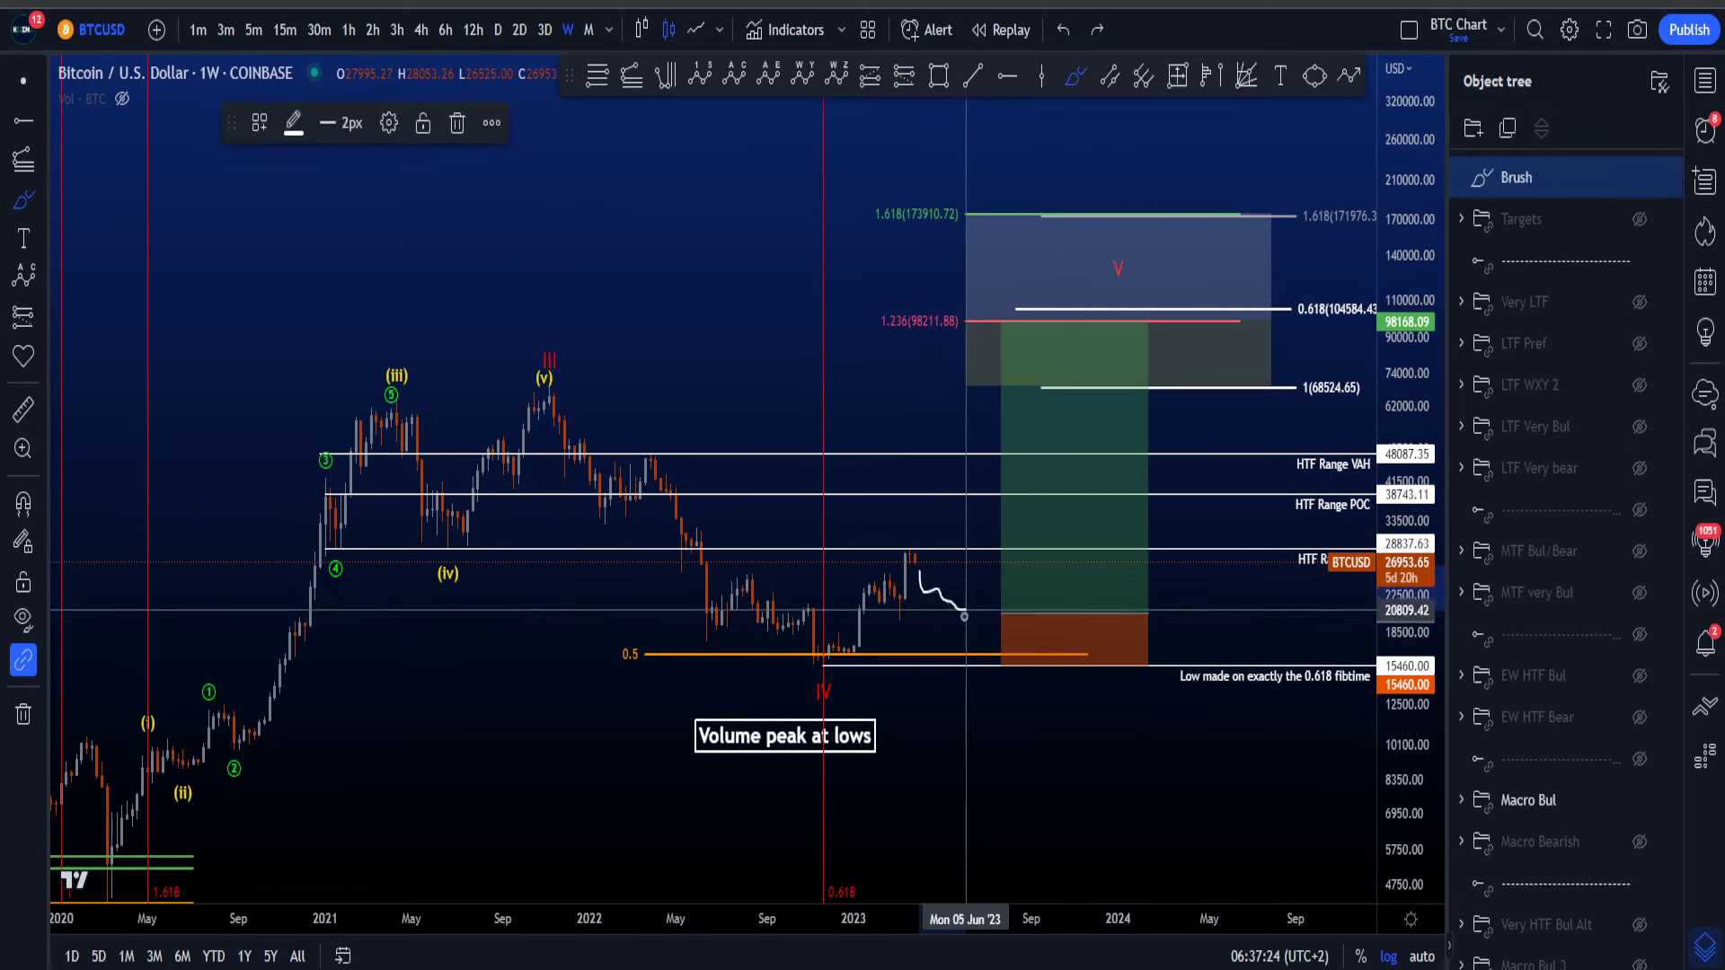
pyautogui.hotkey('ctrl', 'z')
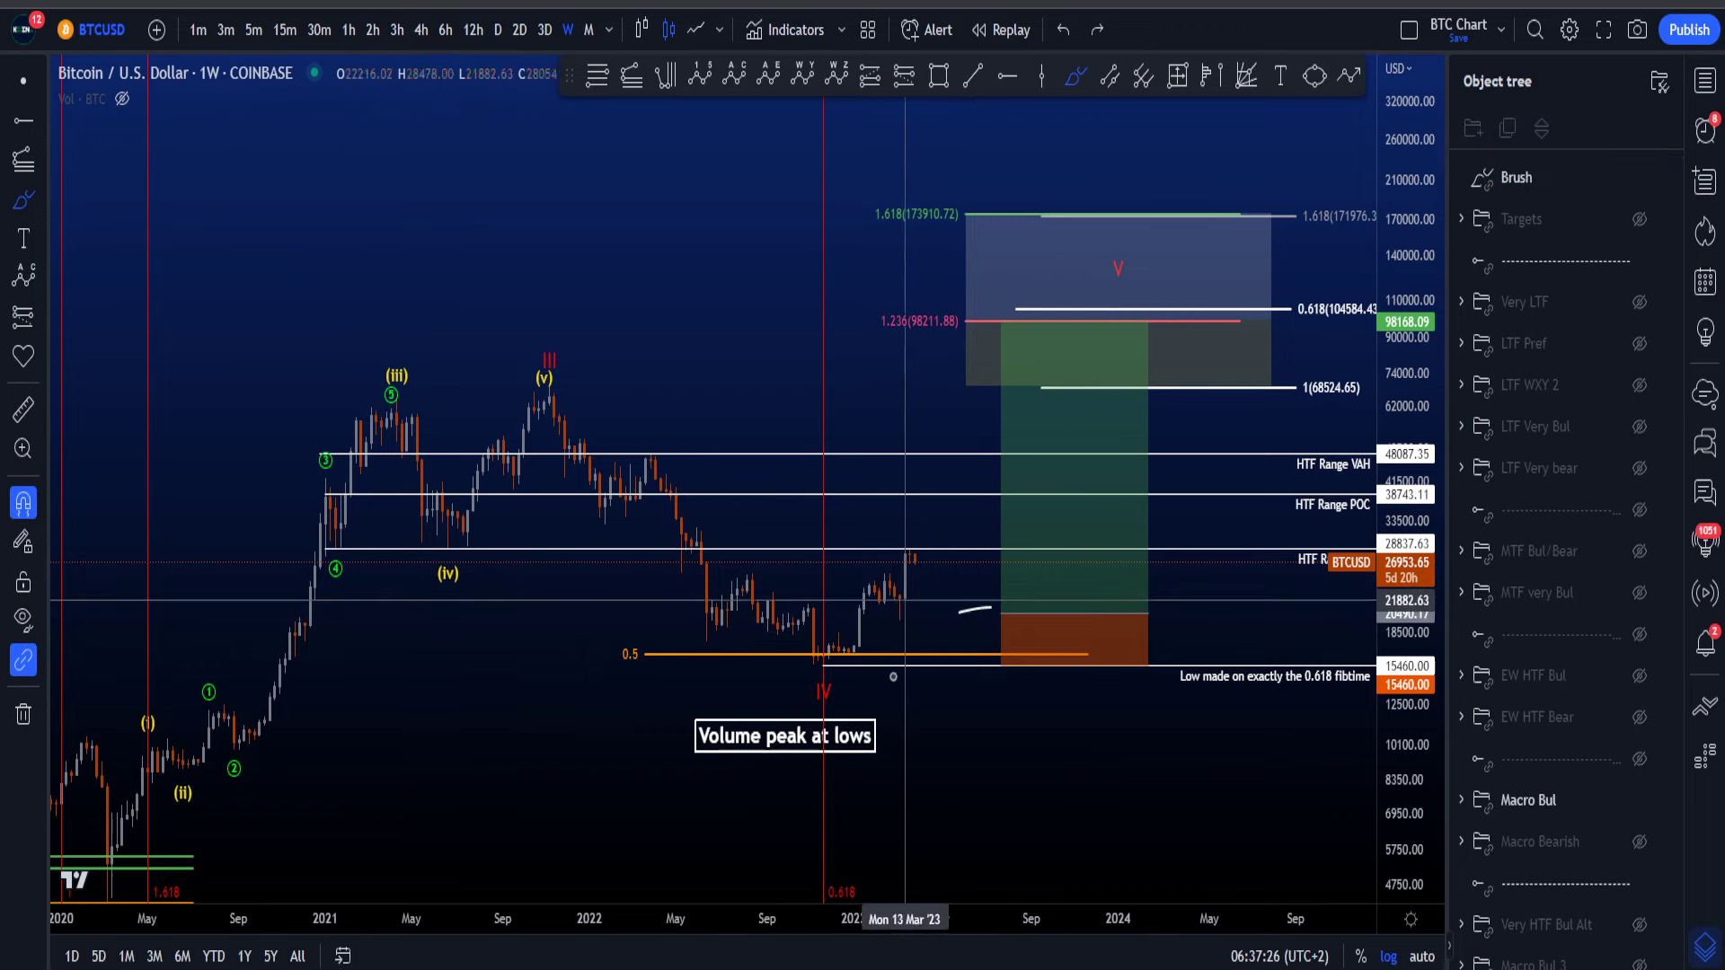
pyautogui.moveTo(1013, 618)
pyautogui.mouseDown()
pyautogui.moveTo(1046, 499)
pyautogui.moveTo(1076, 512)
pyautogui.mouseUp()
pyautogui.hotkey('ctrl', 'z')
pyautogui.hotkey('ctrl', 'z')
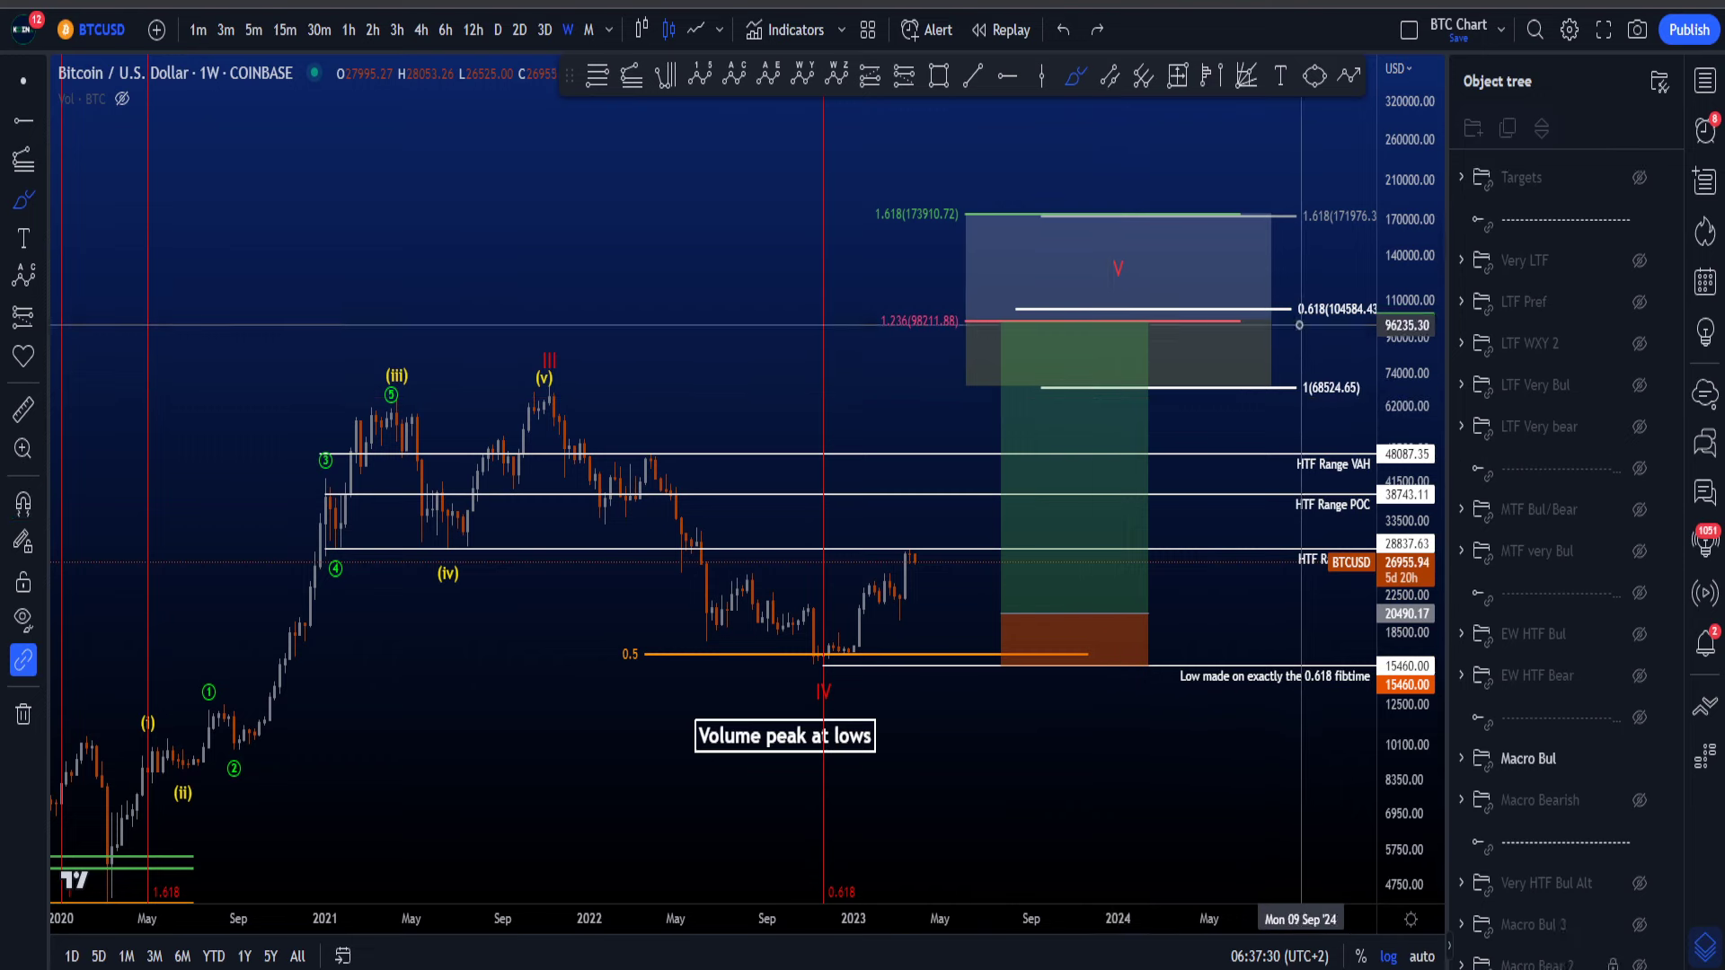
# Step: Circle the wave V target zone between the 1.236 and 1.618 levels, circle those two level labels, and undo both strokes
pyautogui.moveTo(1296, 326)
pyautogui.mouseDown()
pyautogui.moveTo(854, 336)
pyautogui.moveTo(834, 177)
pyautogui.moveTo(1282, 184)
pyautogui.moveTo(1311, 359)
pyautogui.mouseUp()
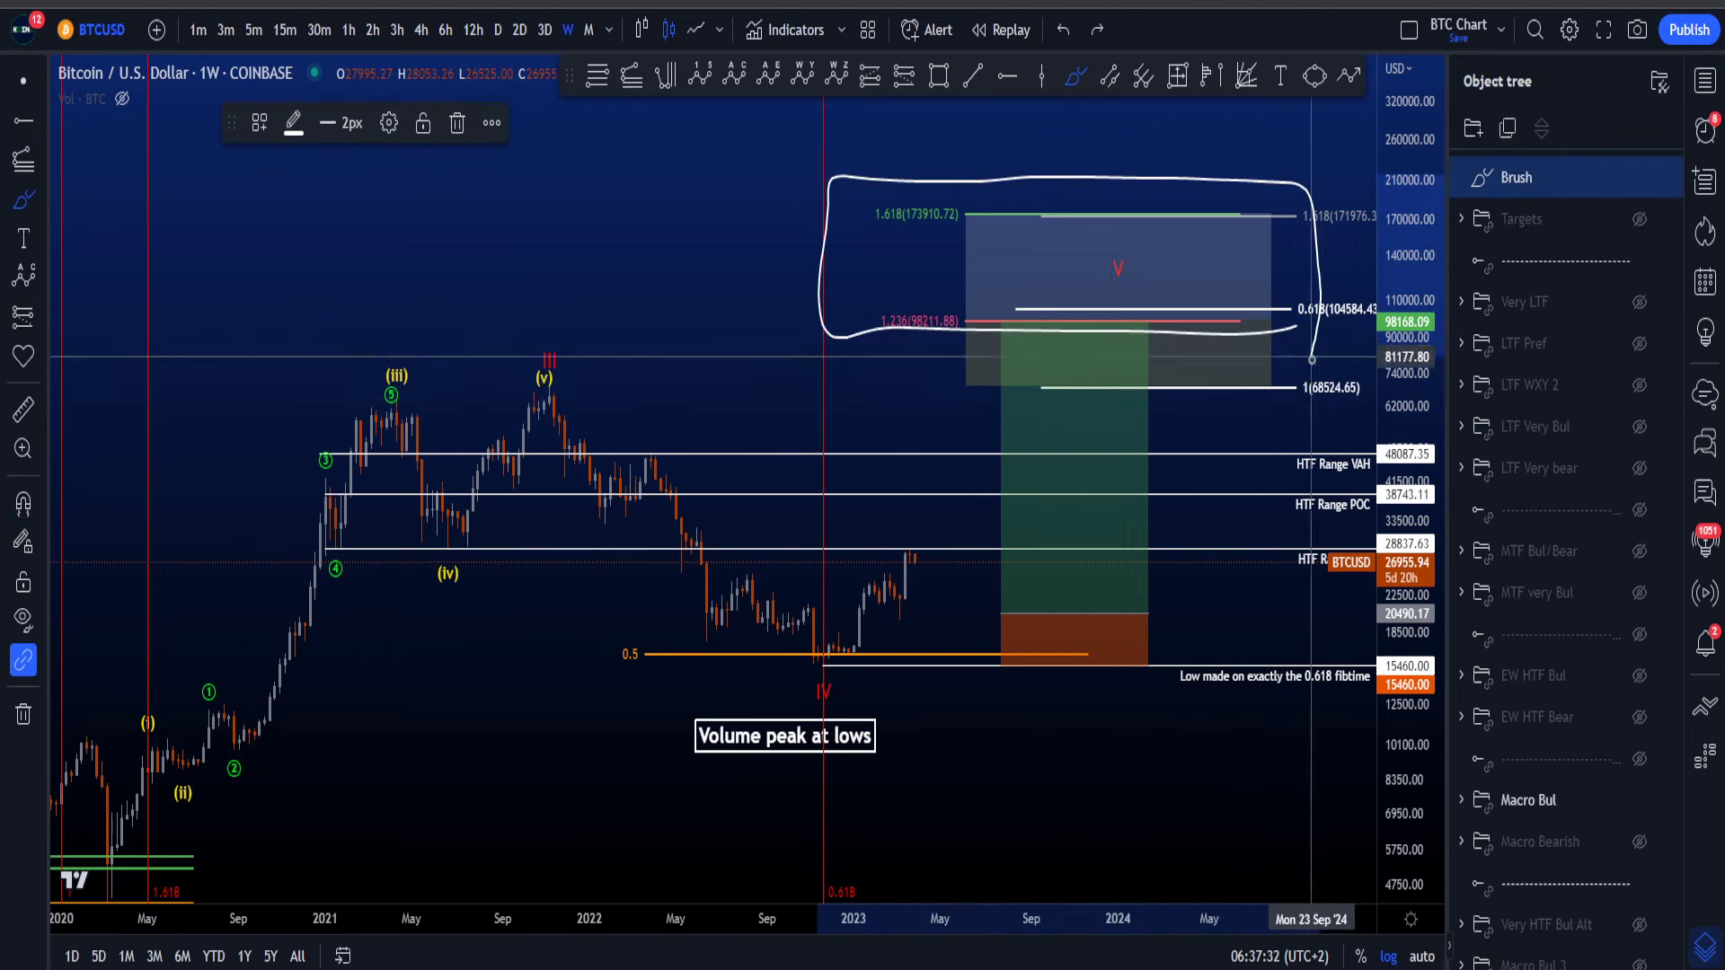
pyautogui.hotkey('ctrl', 'z')
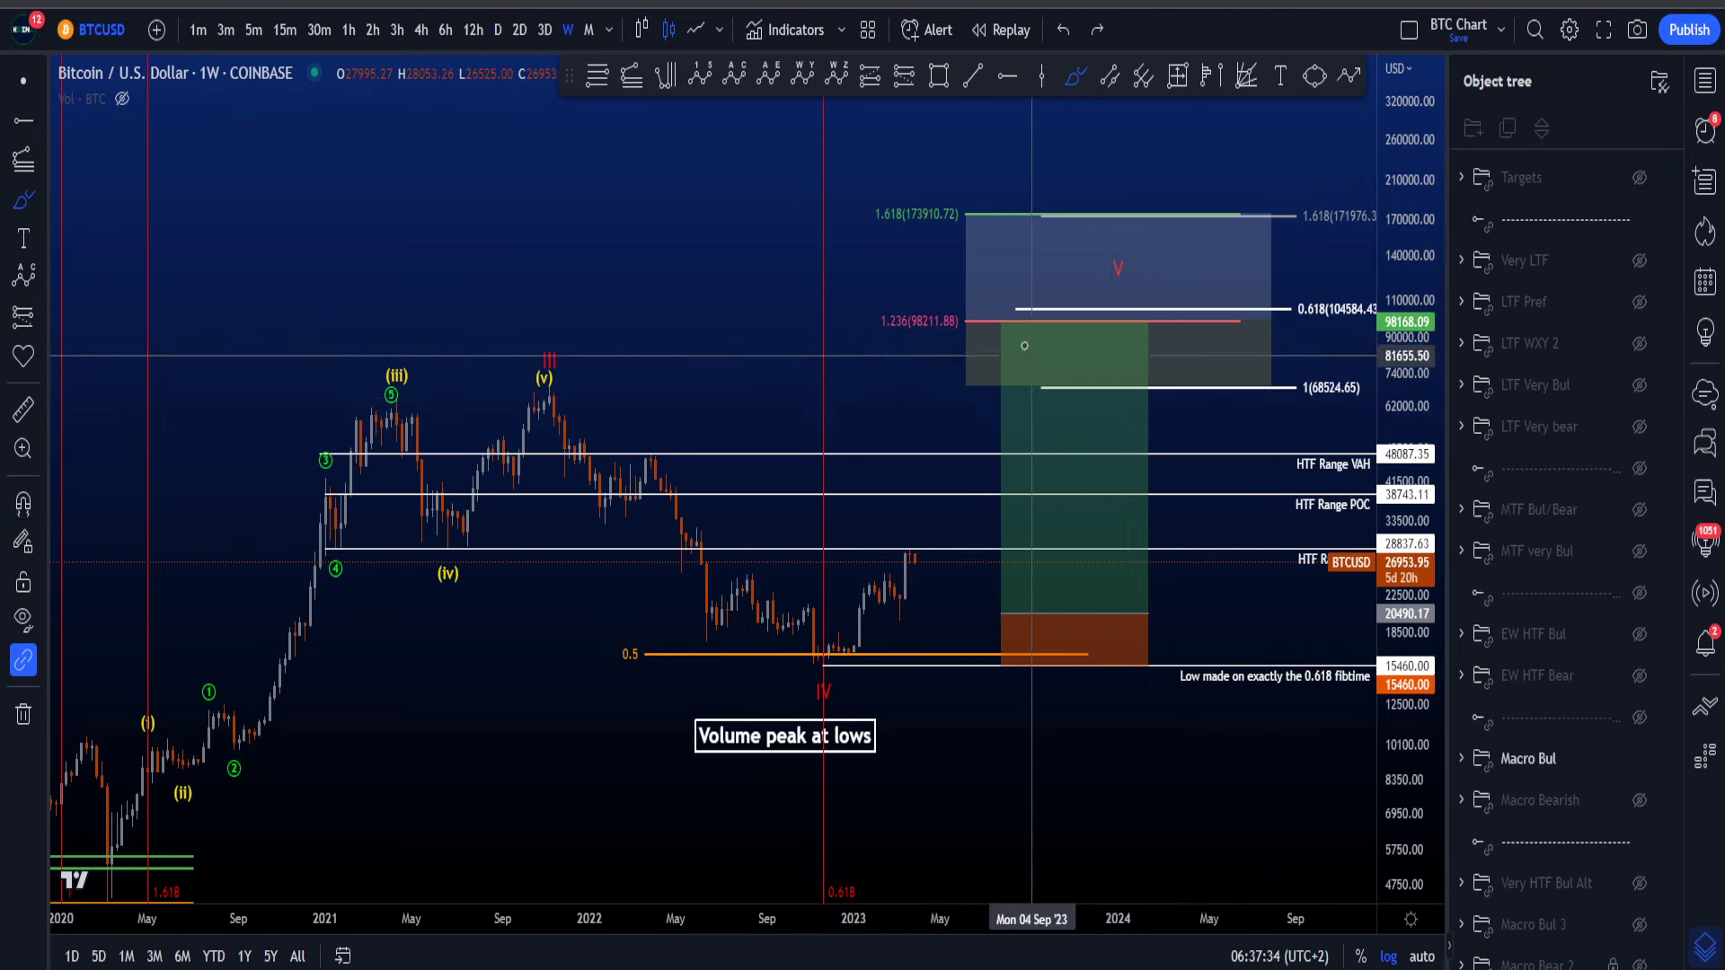
pyautogui.moveTo(996, 337)
pyautogui.mouseDown()
pyautogui.moveTo(884, 358)
pyautogui.moveTo(916, 185)
pyautogui.moveTo(981, 345)
pyautogui.mouseUp()
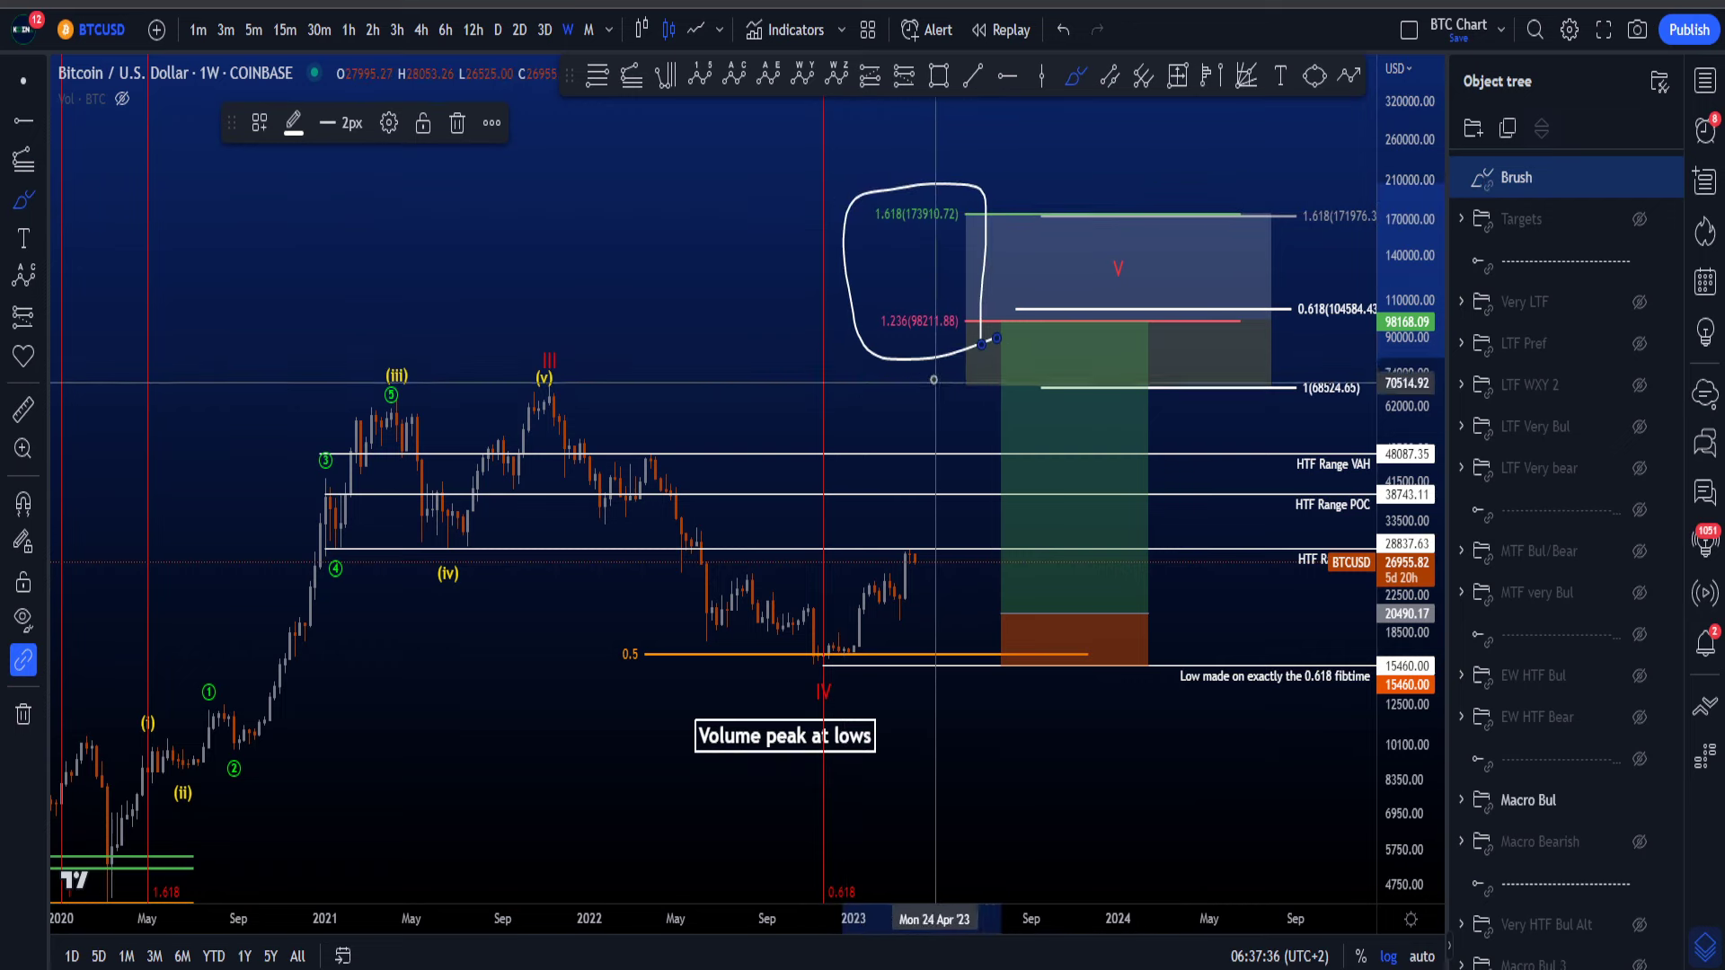
pyautogui.hotkey('ctrl', 'z')
# Step: Trace the decline from wave III to wave IV and circle the zone between the 1 and 0.618 target levels, undoing both strokes
pyautogui.moveTo(562, 348); pyautogui.dragTo(844, 685)
pyautogui.hotkey('ctrl', 'z')
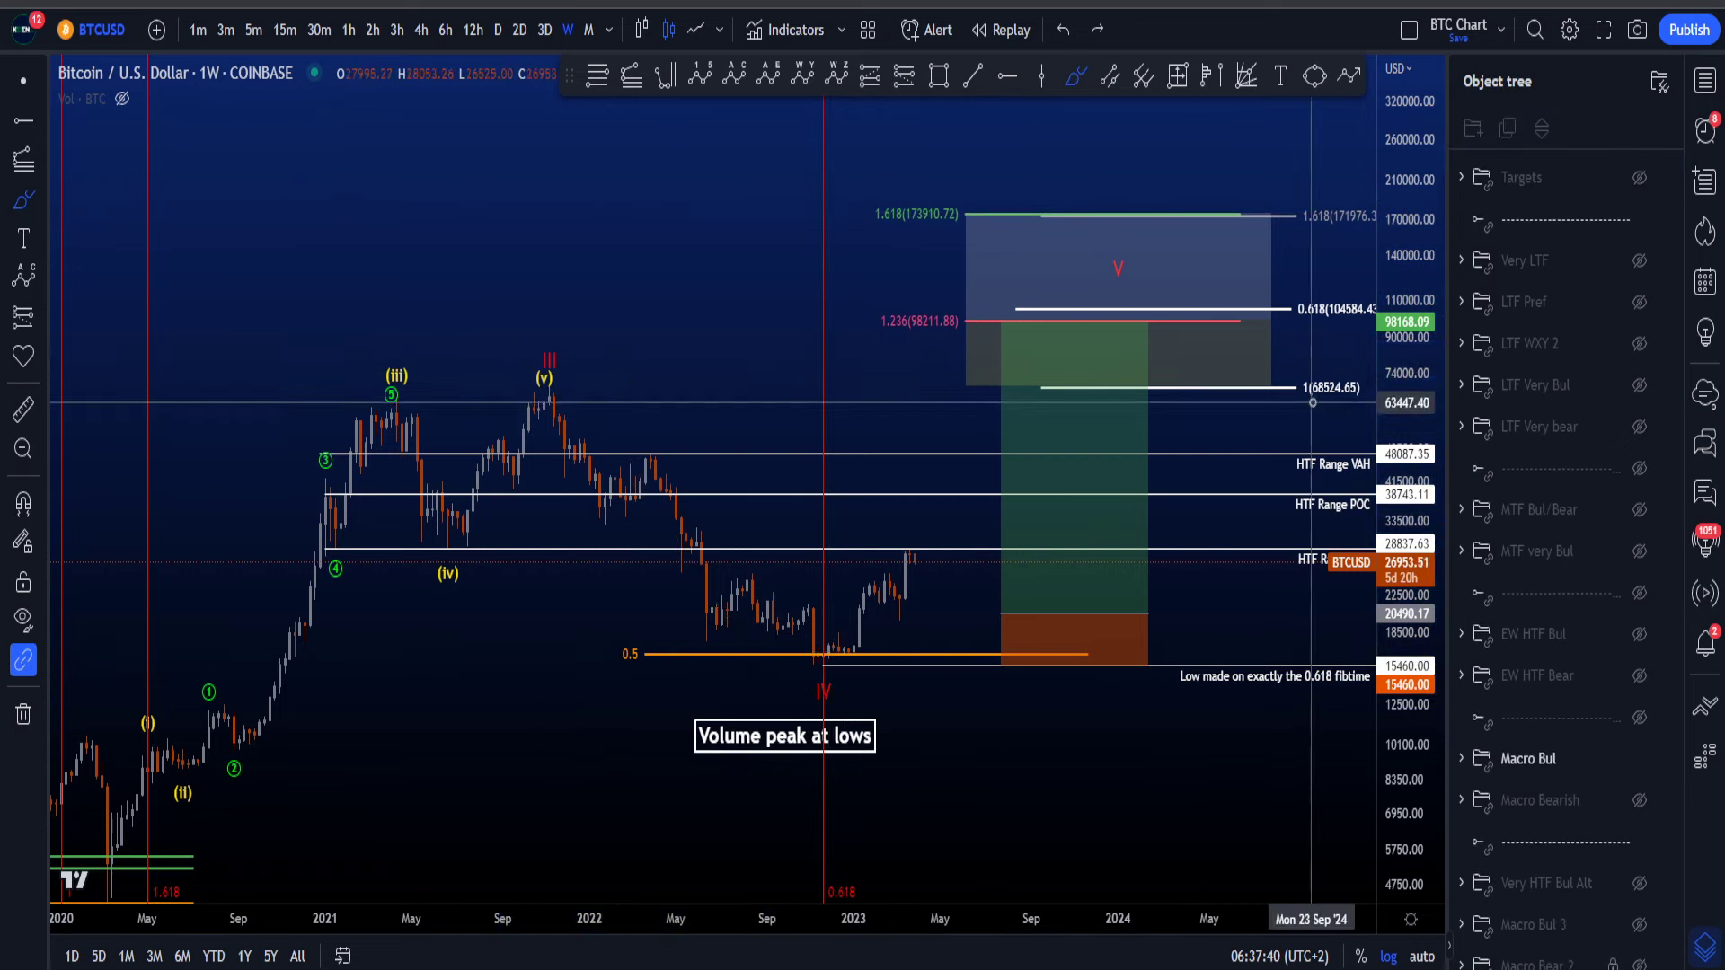
pyautogui.moveTo(1306, 398)
pyautogui.mouseDown()
pyautogui.moveTo(944, 346)
pyautogui.moveTo(1235, 297)
pyautogui.mouseUp()
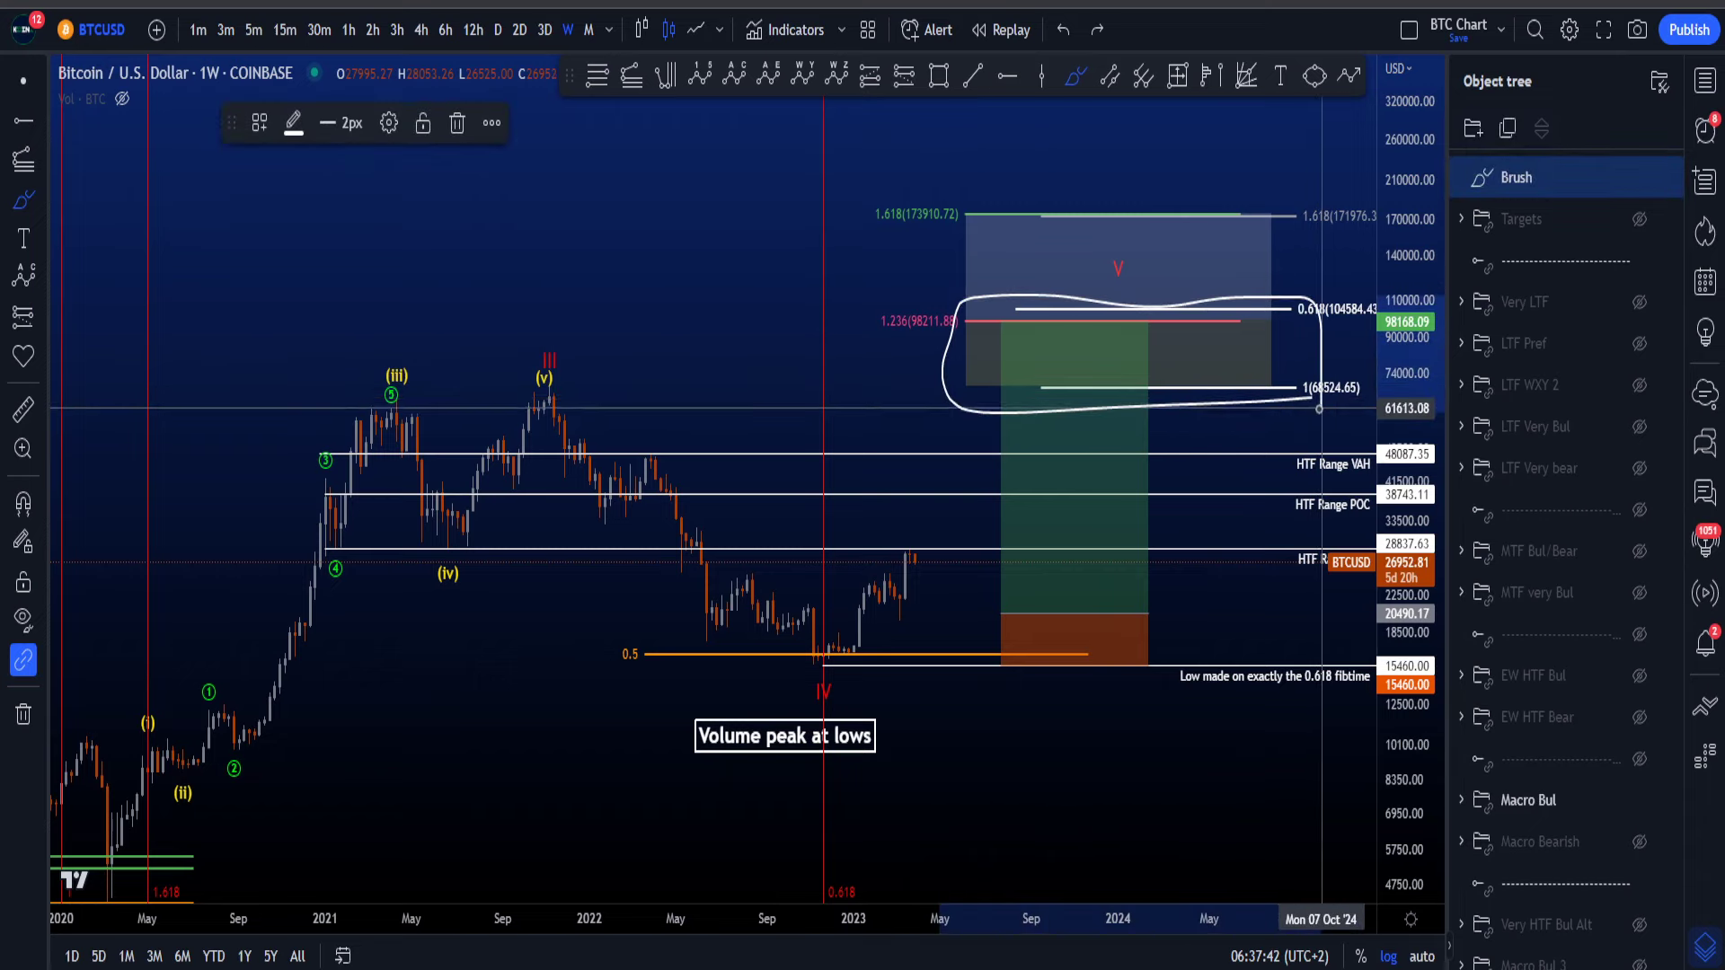
pyautogui.hotkey('ctrl', 'z')
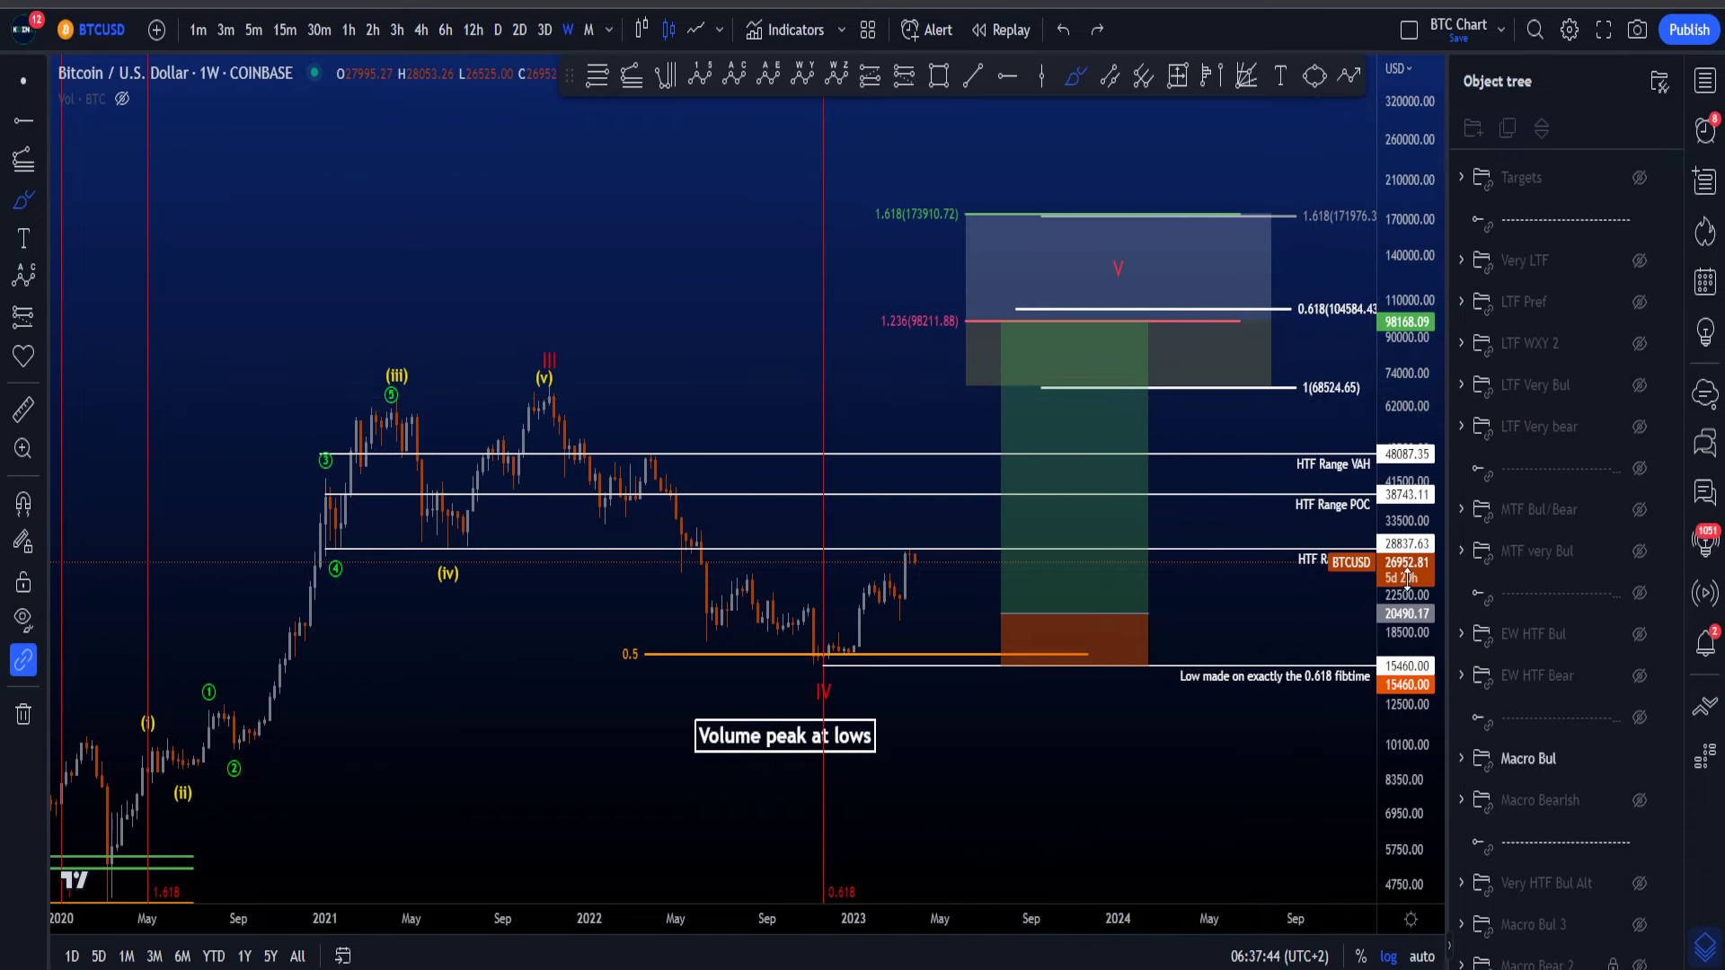
# Step: Hide the Macro Bul drawings, show the EW HTF Bear drawings, and switch the chart to the daily timeframe
pyautogui.click(1640, 758)
pyautogui.click(1639, 674)
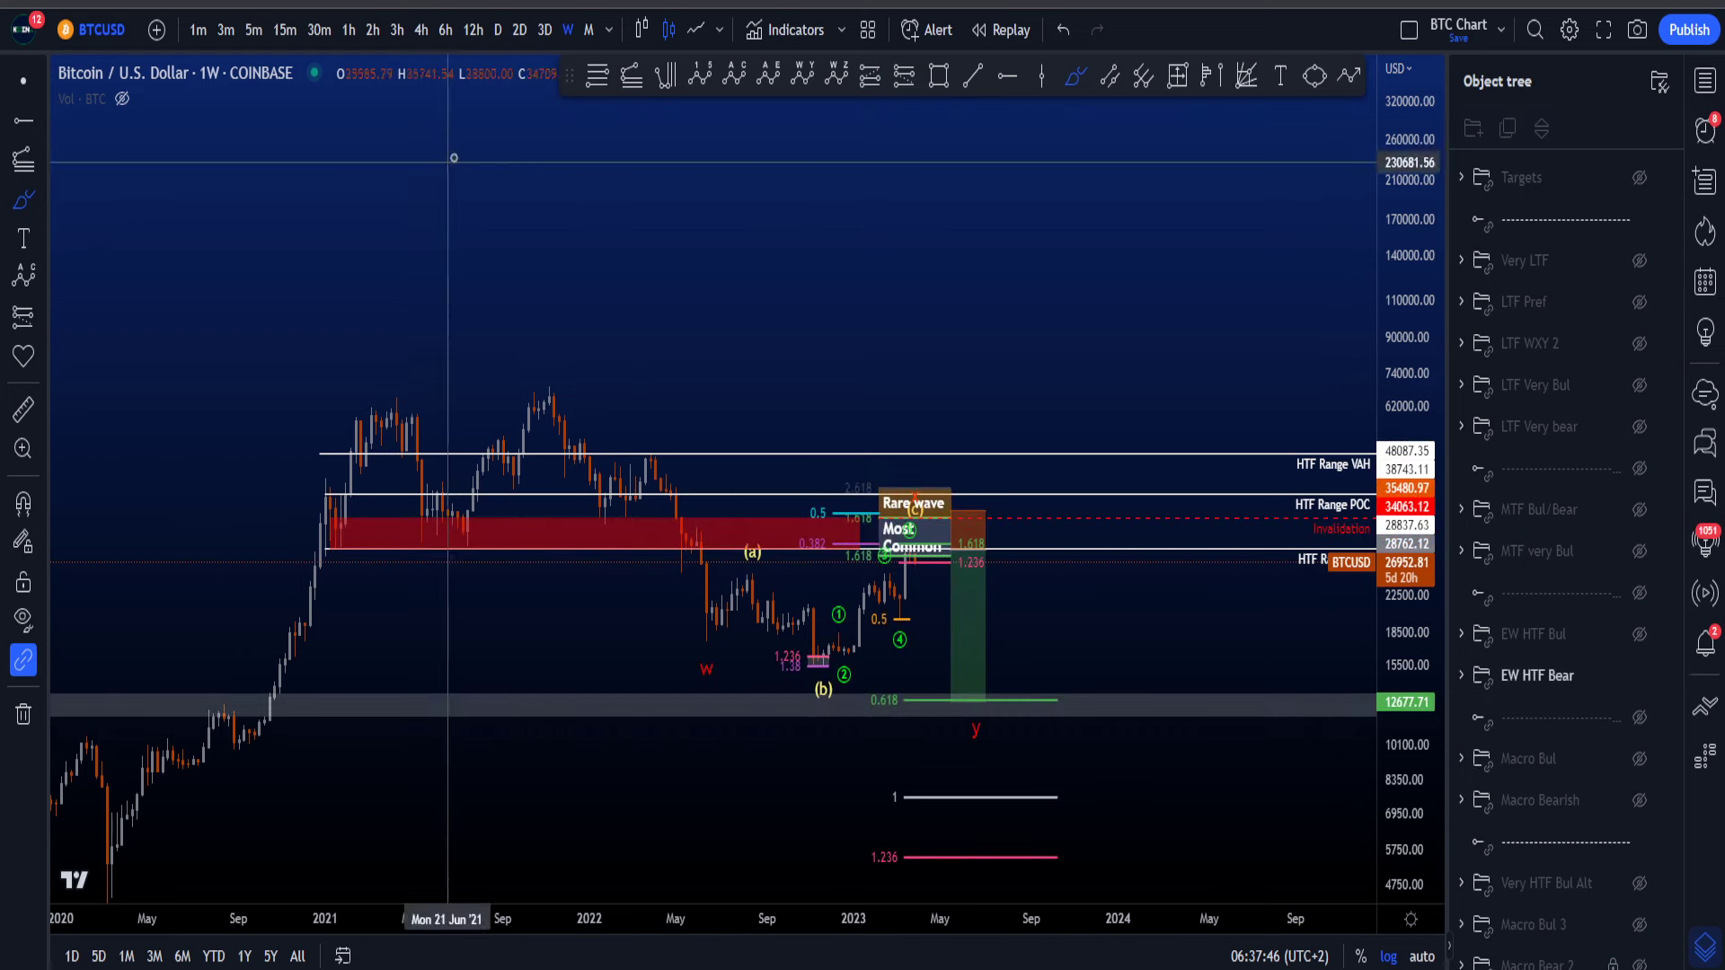
pyautogui.click(497, 29)
pyautogui.scroll(5, 1192, 708)
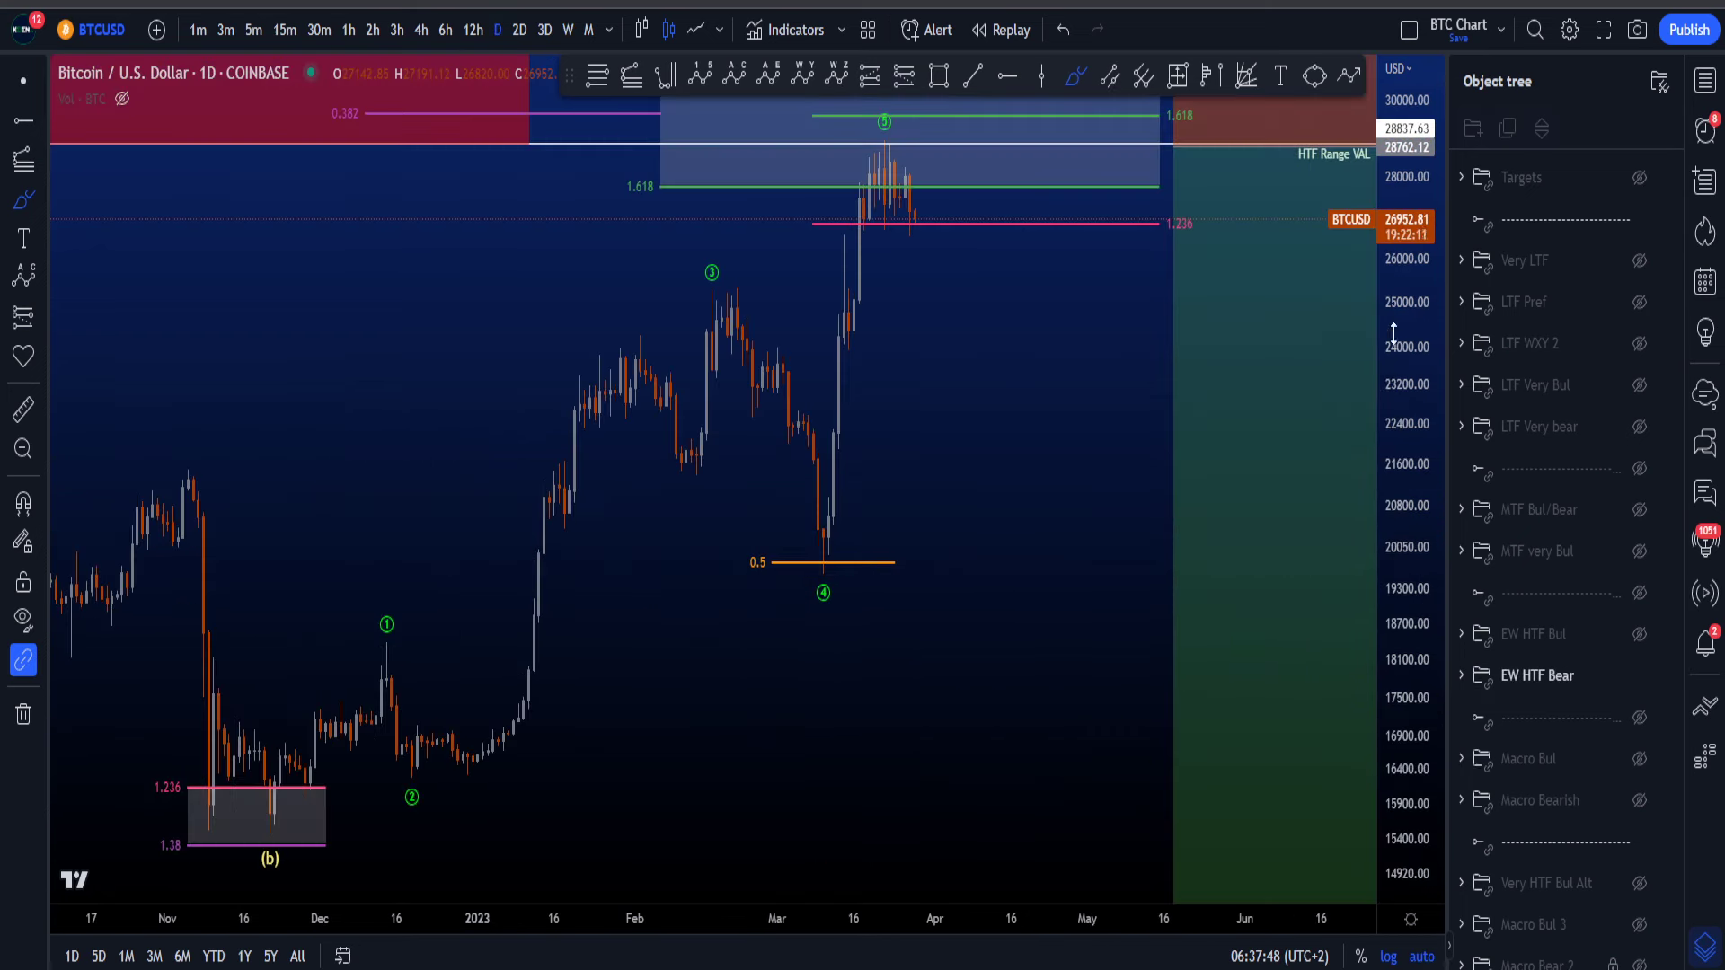
pyautogui.scroll(-5, 1195, 705)
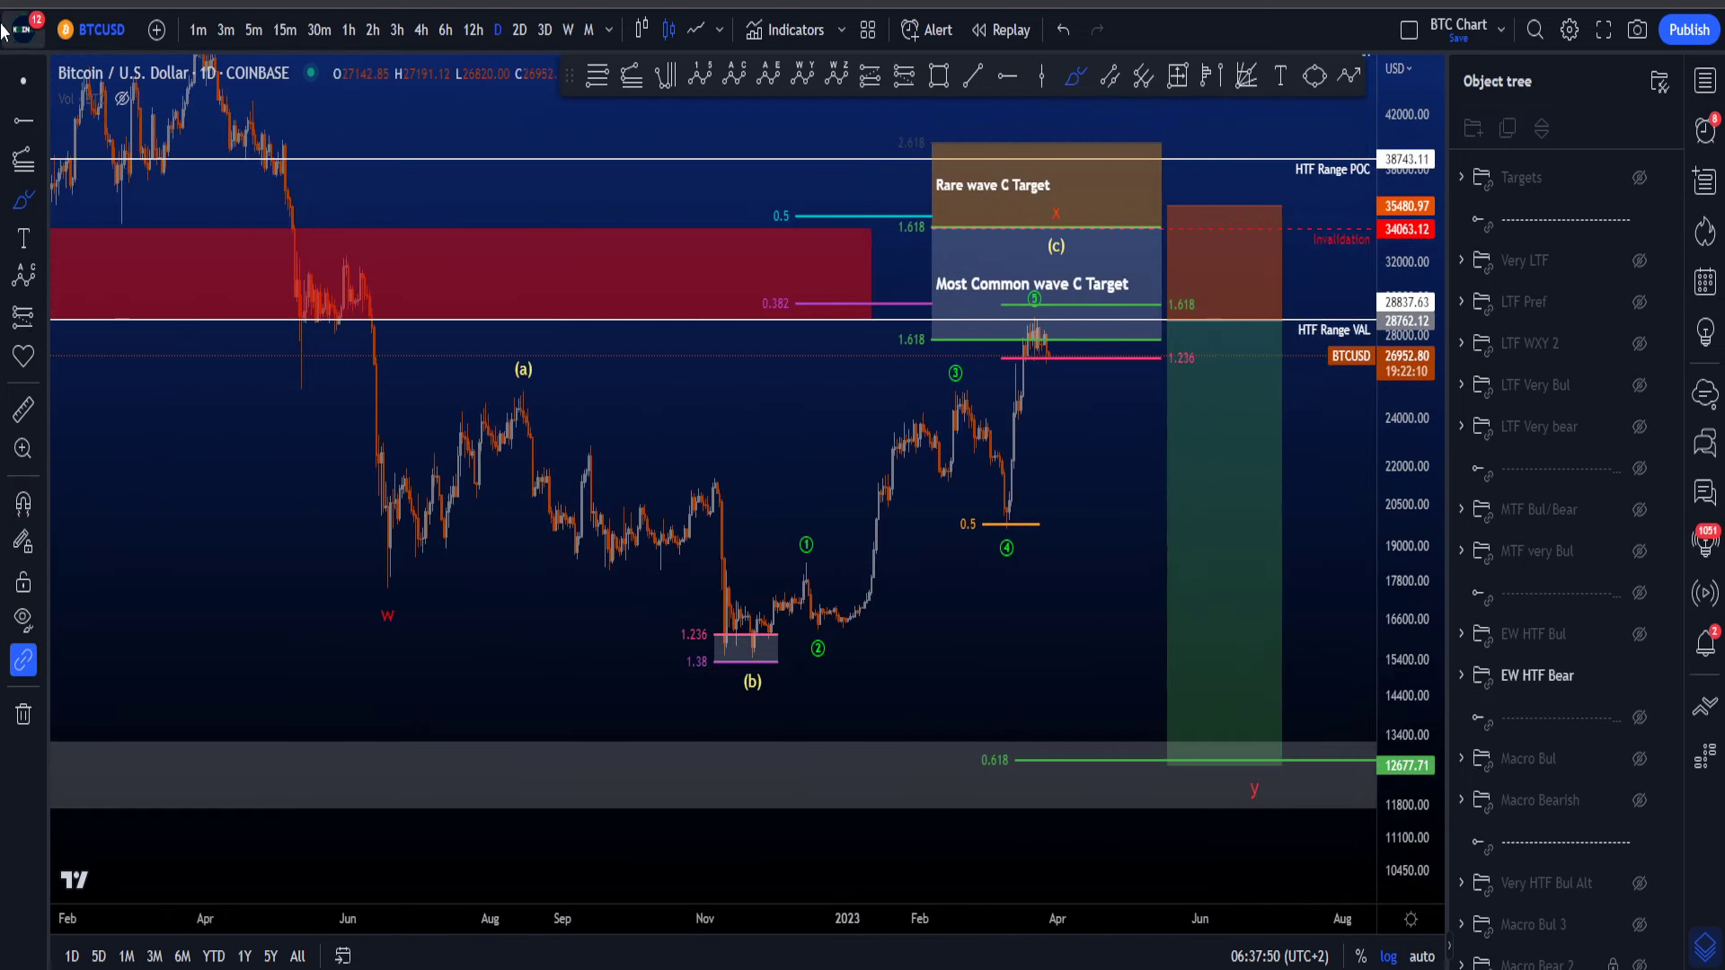
pyautogui.click(14, 85)
pyautogui.moveTo(1410, 427); pyautogui.dragTo(1410, 480)
pyautogui.moveTo(1094, 530); pyautogui.dragTo(1128, 608)
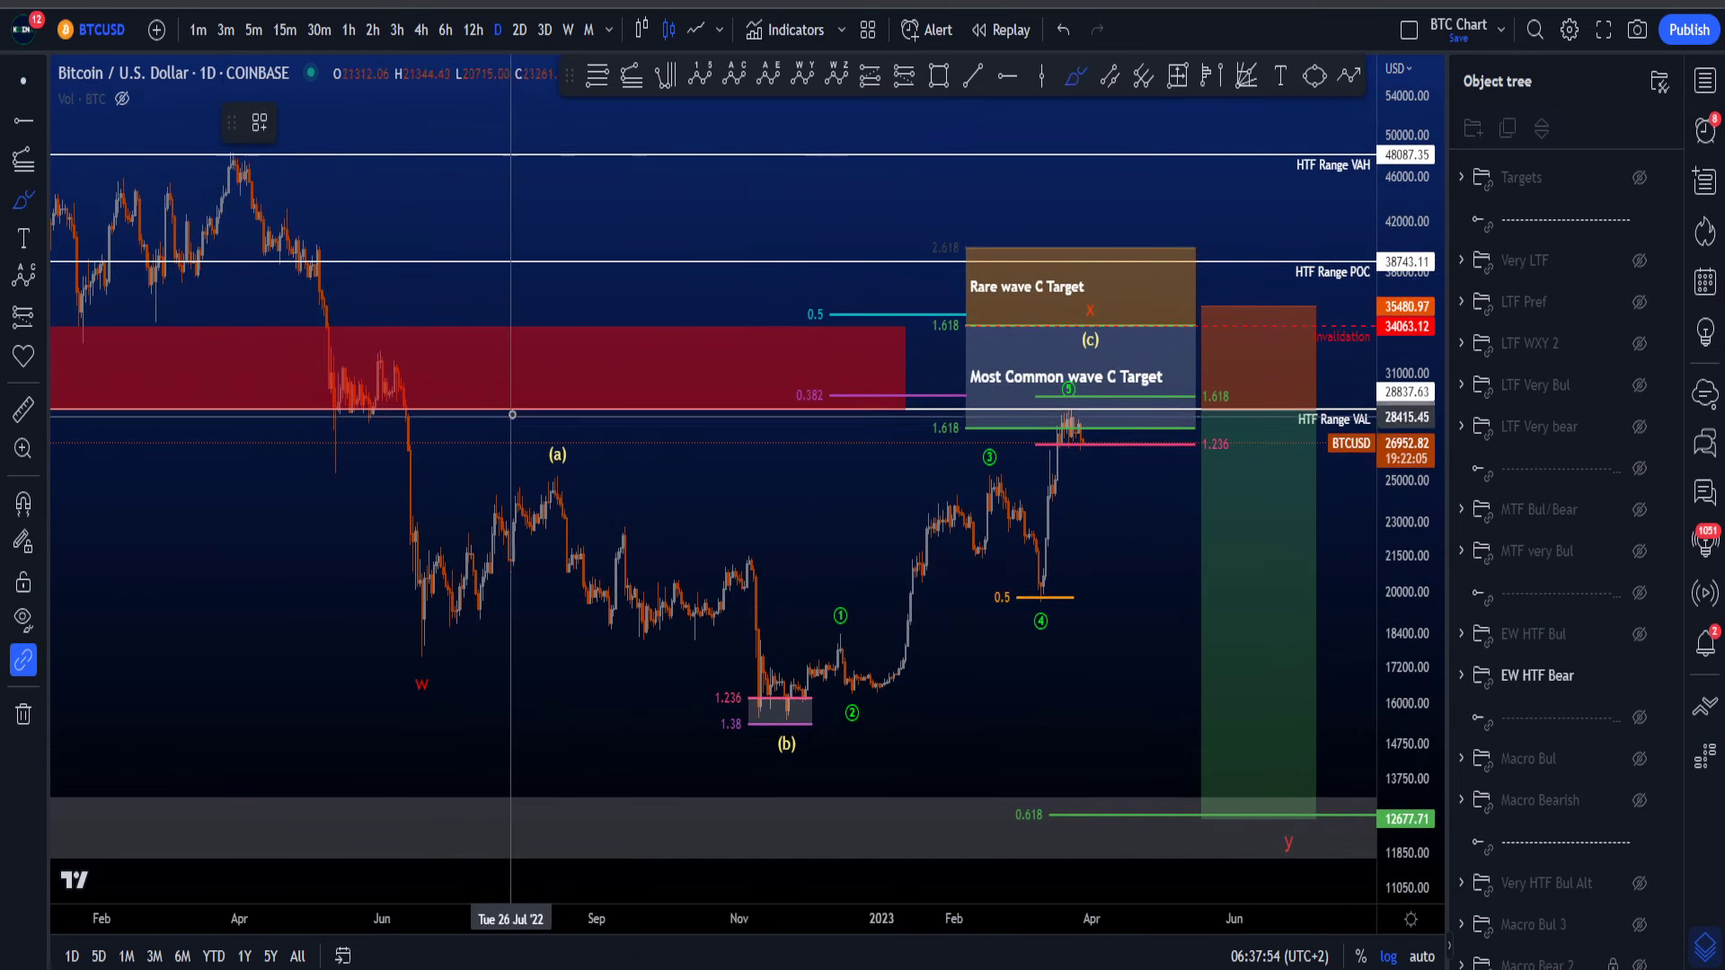
# Step: Brush the decline into wave w and the correction's path on to wave y, undoing the last stroke
pyautogui.scroll(-1, 485, 395)
pyautogui.moveTo(139, 142); pyautogui.dragTo(414, 270)
pyautogui.moveTo(358, 332)
pyautogui.mouseDown()
pyautogui.moveTo(496, 639)
pyautogui.moveTo(762, 546)
pyautogui.moveTo(1113, 352)
pyautogui.moveTo(1242, 760)
pyautogui.mouseUp()
pyautogui.hotkey('ctrl', 'z')
pyautogui.scroll(3, 674, 360)
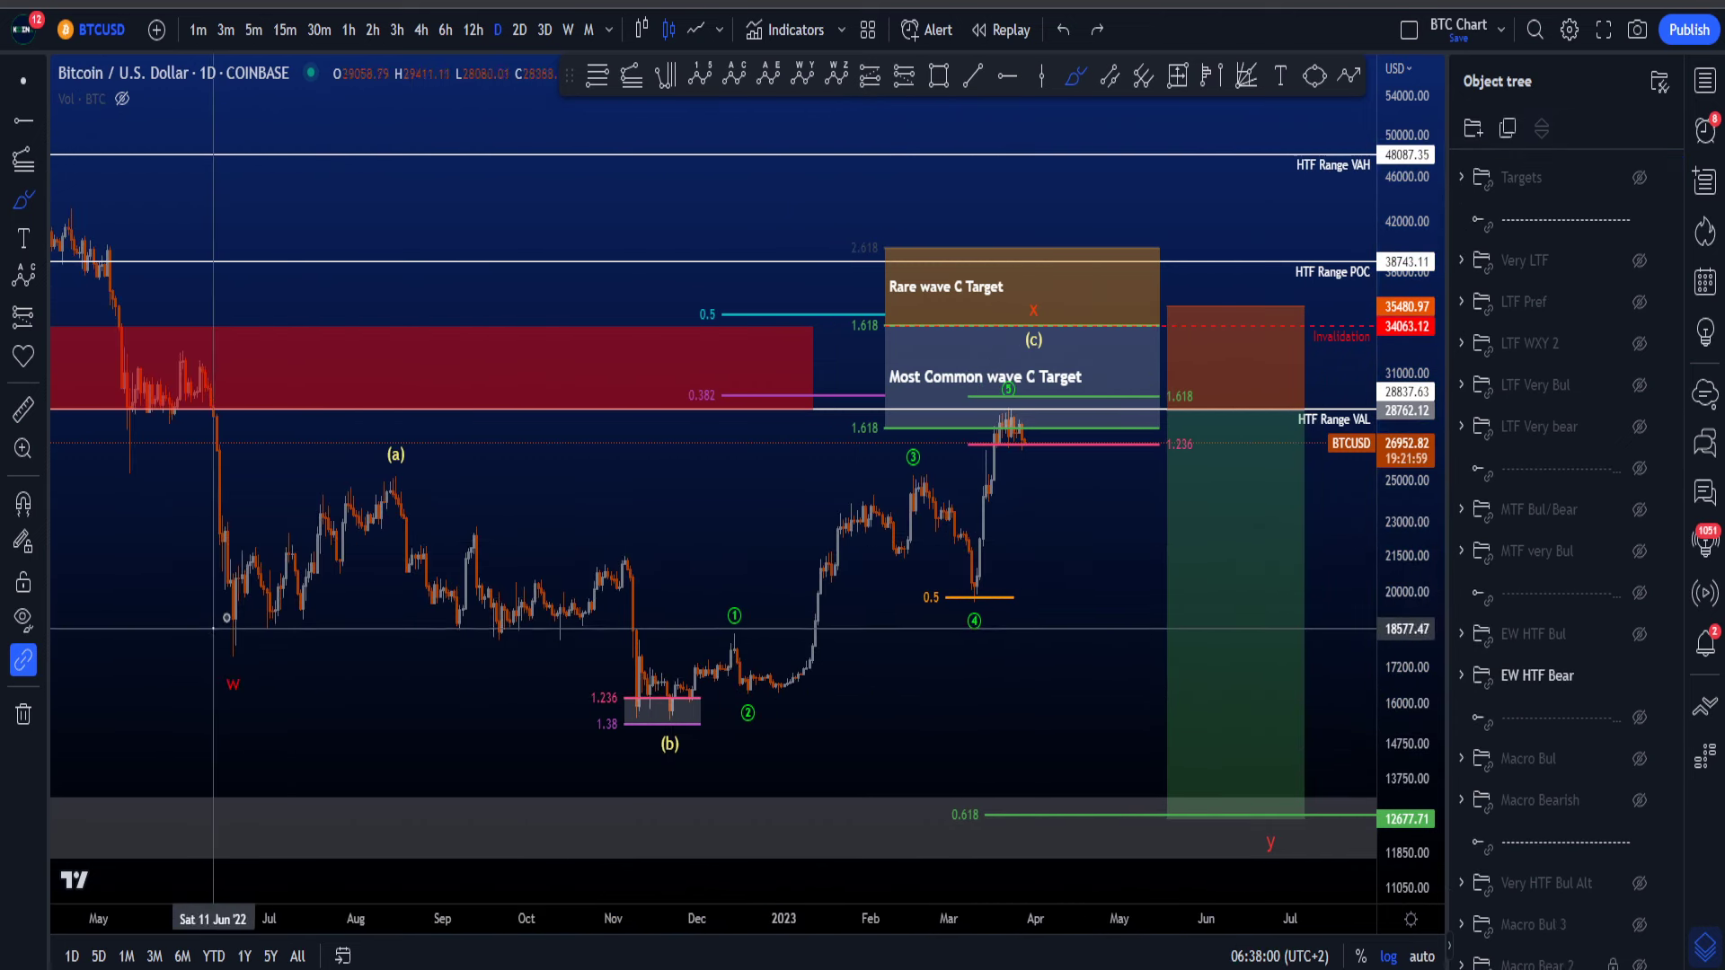
# Step: Trace the (a)-(b)-(c) move from wave w to wave x and the rise from (b) towards (c), undoing all strokes
pyautogui.moveTo(216, 625)
pyautogui.mouseDown()
pyautogui.moveTo(639, 699)
pyautogui.moveTo(1069, 353)
pyautogui.mouseUp()
pyautogui.hotkey('ctrl', 'z')
pyautogui.moveTo(644, 675)
pyautogui.mouseDown()
pyautogui.moveTo(723, 696)
pyautogui.moveTo(689, 714)
pyautogui.moveTo(600, 709)
pyautogui.moveTo(661, 687)
pyautogui.moveTo(639, 720)
pyautogui.moveTo(1039, 390)
pyautogui.mouseUp()
pyautogui.hotkey('ctrl', 'z')
pyautogui.hotkey('ctrl', 'z')
pyautogui.hotkey('ctrl', 'z')
pyautogui.hotkey('ctrl', 'z')
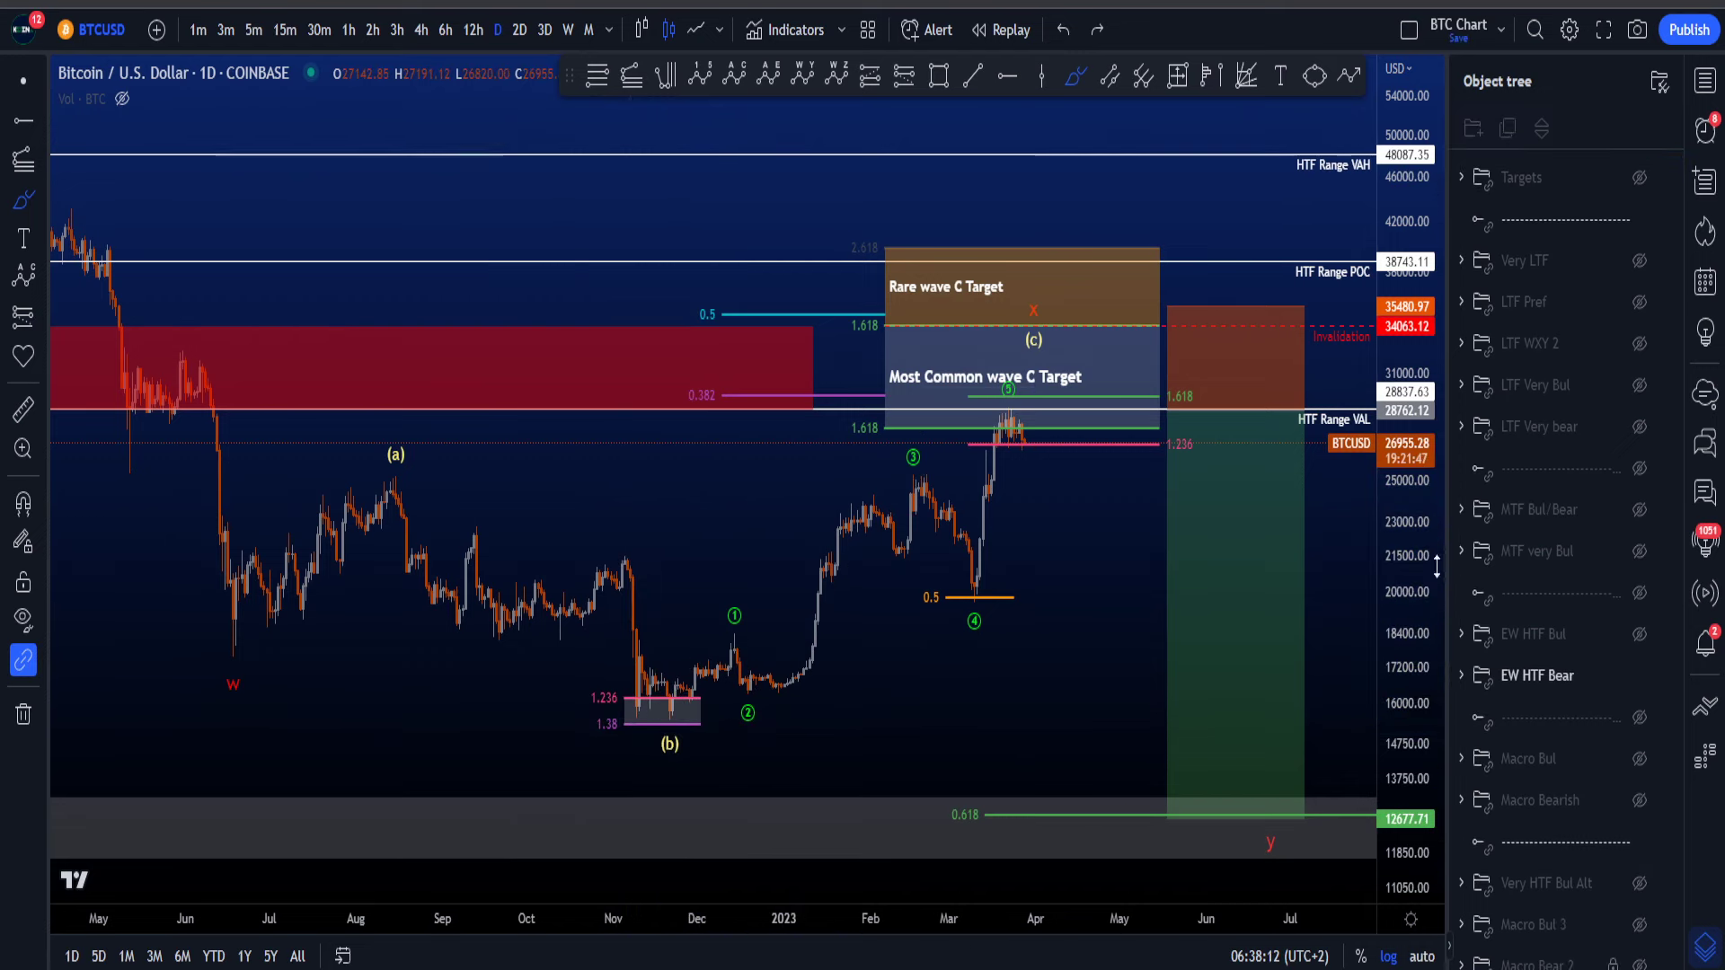
# Step: Circle the 1.618 and 1.236 extension labels beside the wave 5 target area, undoing the circle
pyautogui.moveTo(1436, 566); pyautogui.dragTo(1427, 211)
pyautogui.scroll(5, 1170, 377)
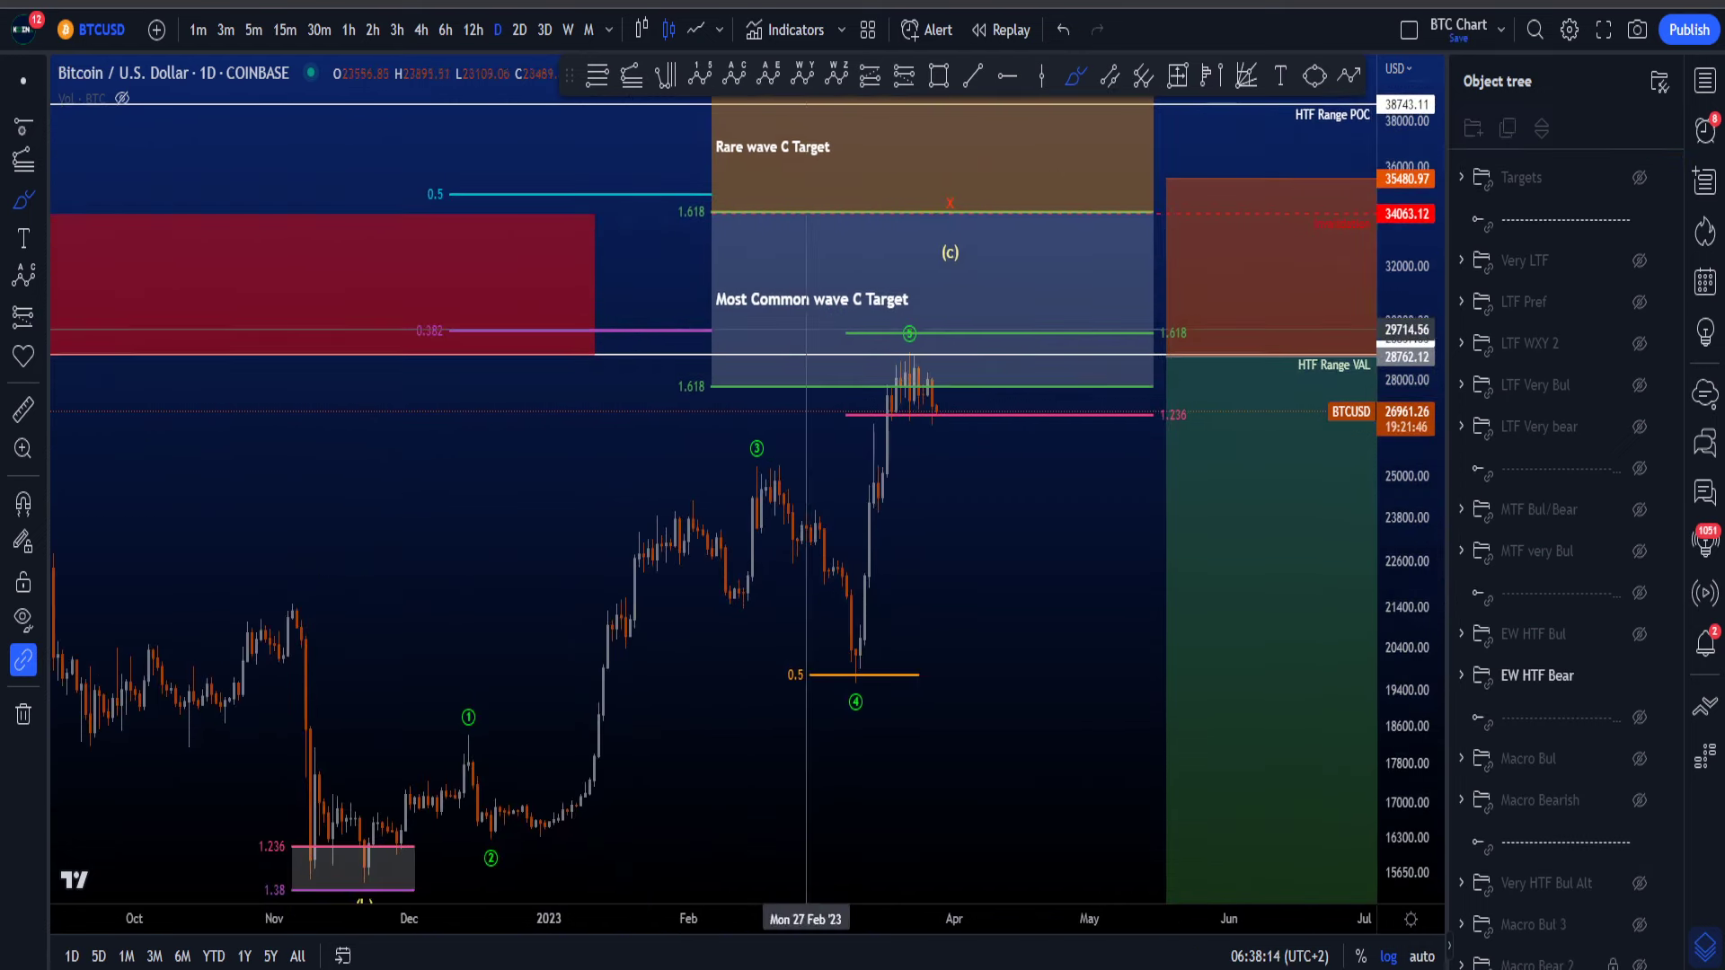
pyautogui.click(16, 87)
pyautogui.moveTo(992, 586); pyautogui.dragTo(894, 658)
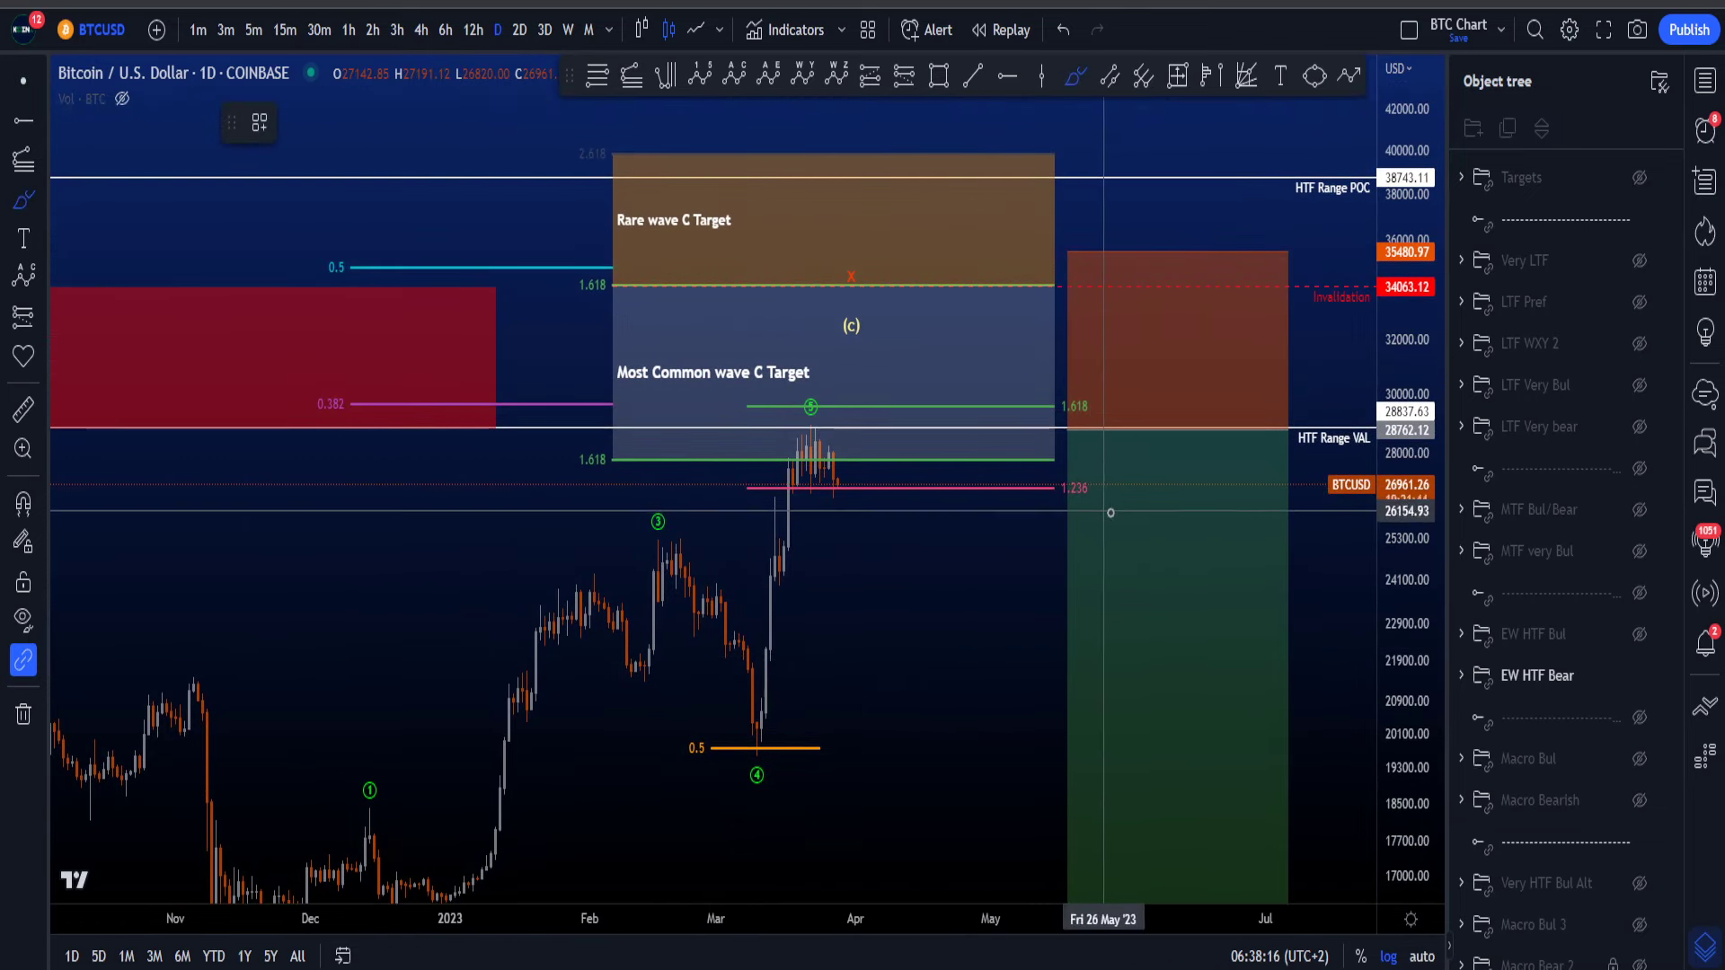
pyautogui.moveTo(1110, 513)
pyautogui.mouseDown()
pyautogui.moveTo(1118, 454)
pyautogui.moveTo(1049, 477)
pyautogui.moveTo(1081, 516)
pyautogui.mouseUp()
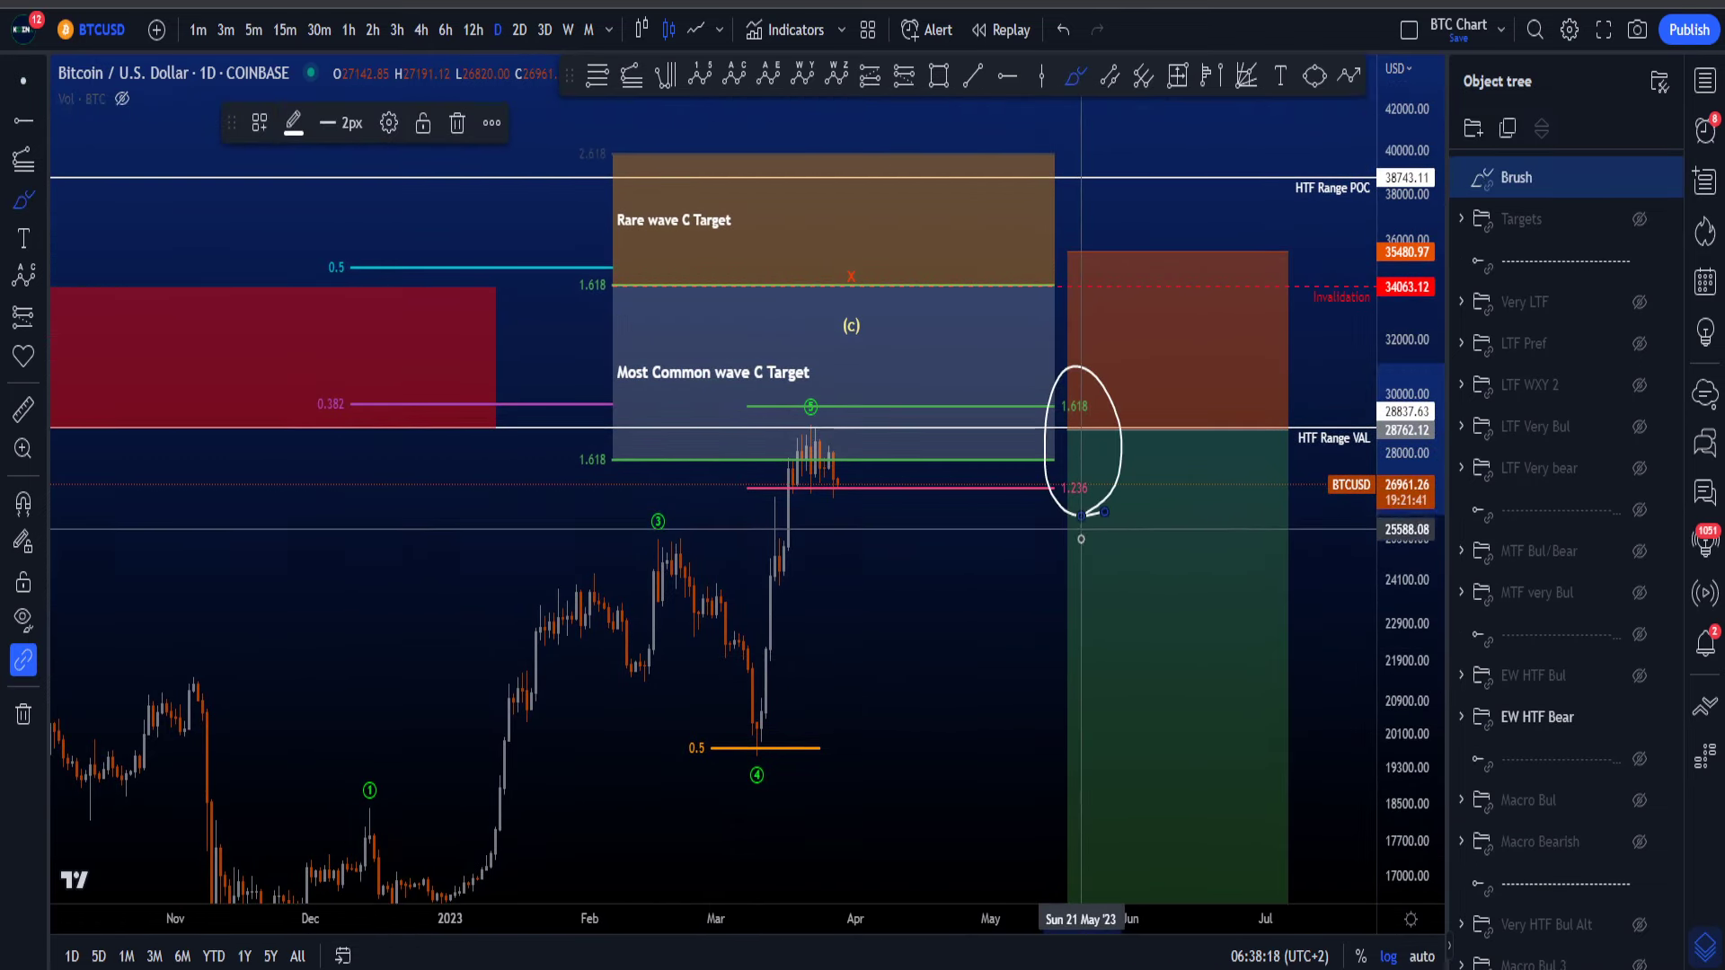
pyautogui.hotkey('ctrl', 'z')
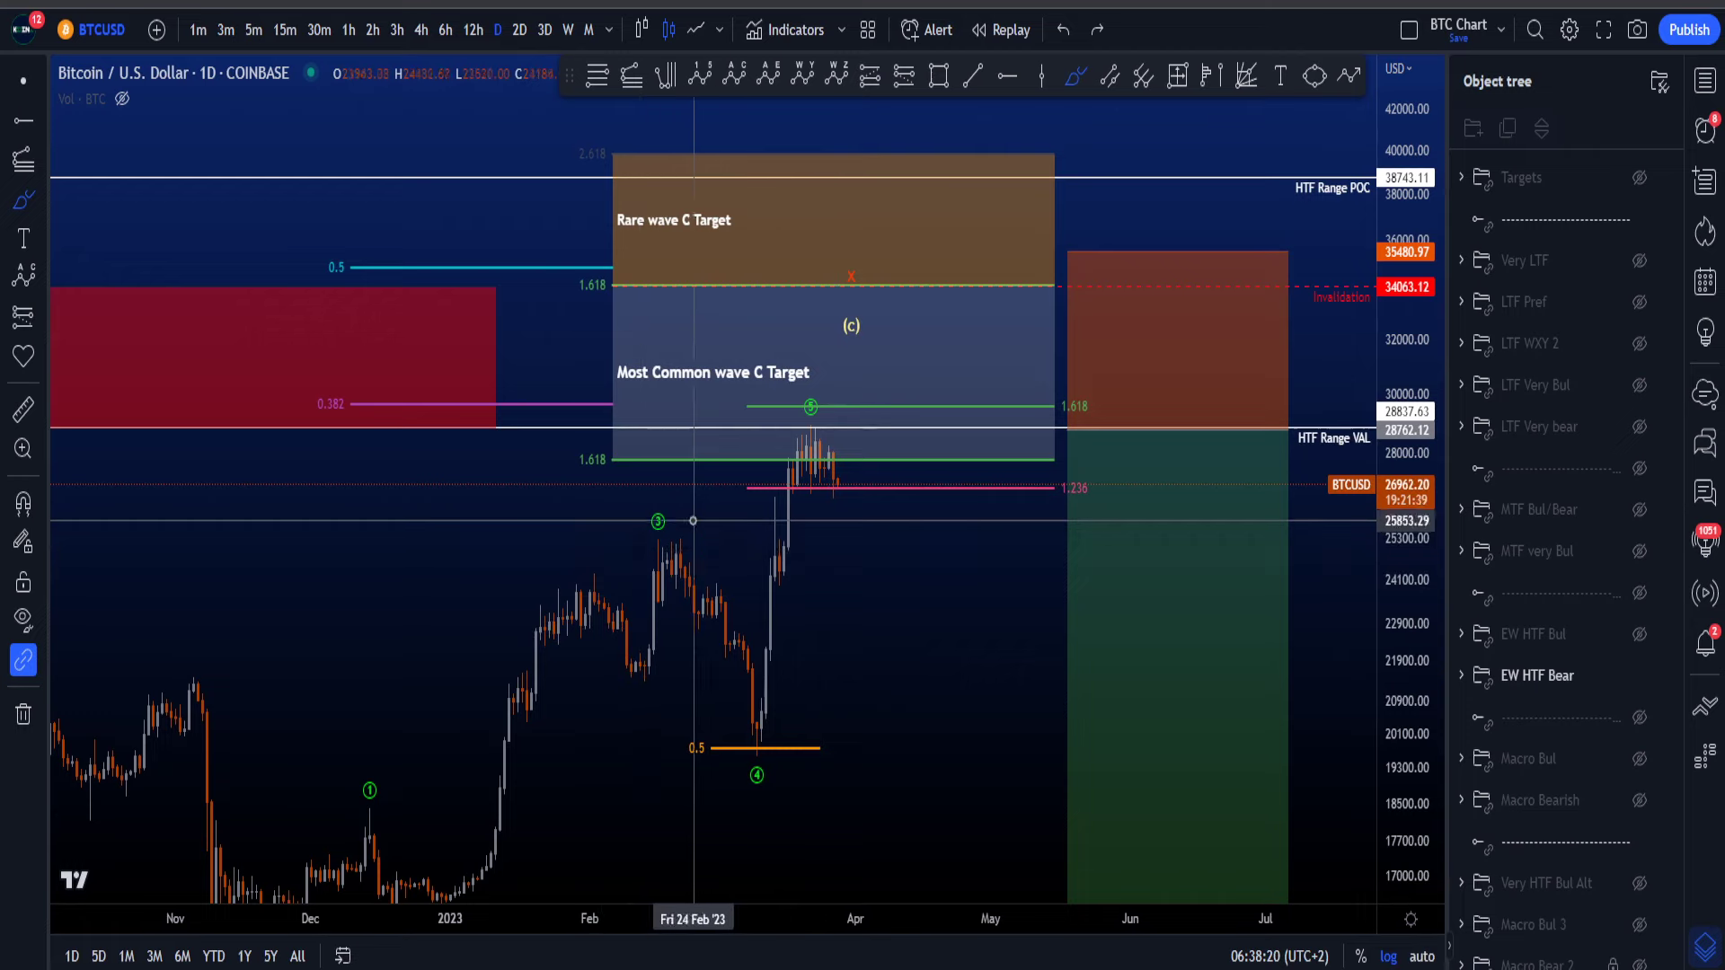
# Step: Trace the pullback from wave 3 to wave 4 and mark the HTF Range VAL label with the brush, undoing both strokes
pyautogui.moveTo(683, 515)
pyautogui.mouseDown()
pyautogui.moveTo(661, 588)
pyautogui.moveTo(669, 508)
pyautogui.moveTo(743, 757)
pyautogui.mouseUp()
pyautogui.hotkey('ctrl', 'z')
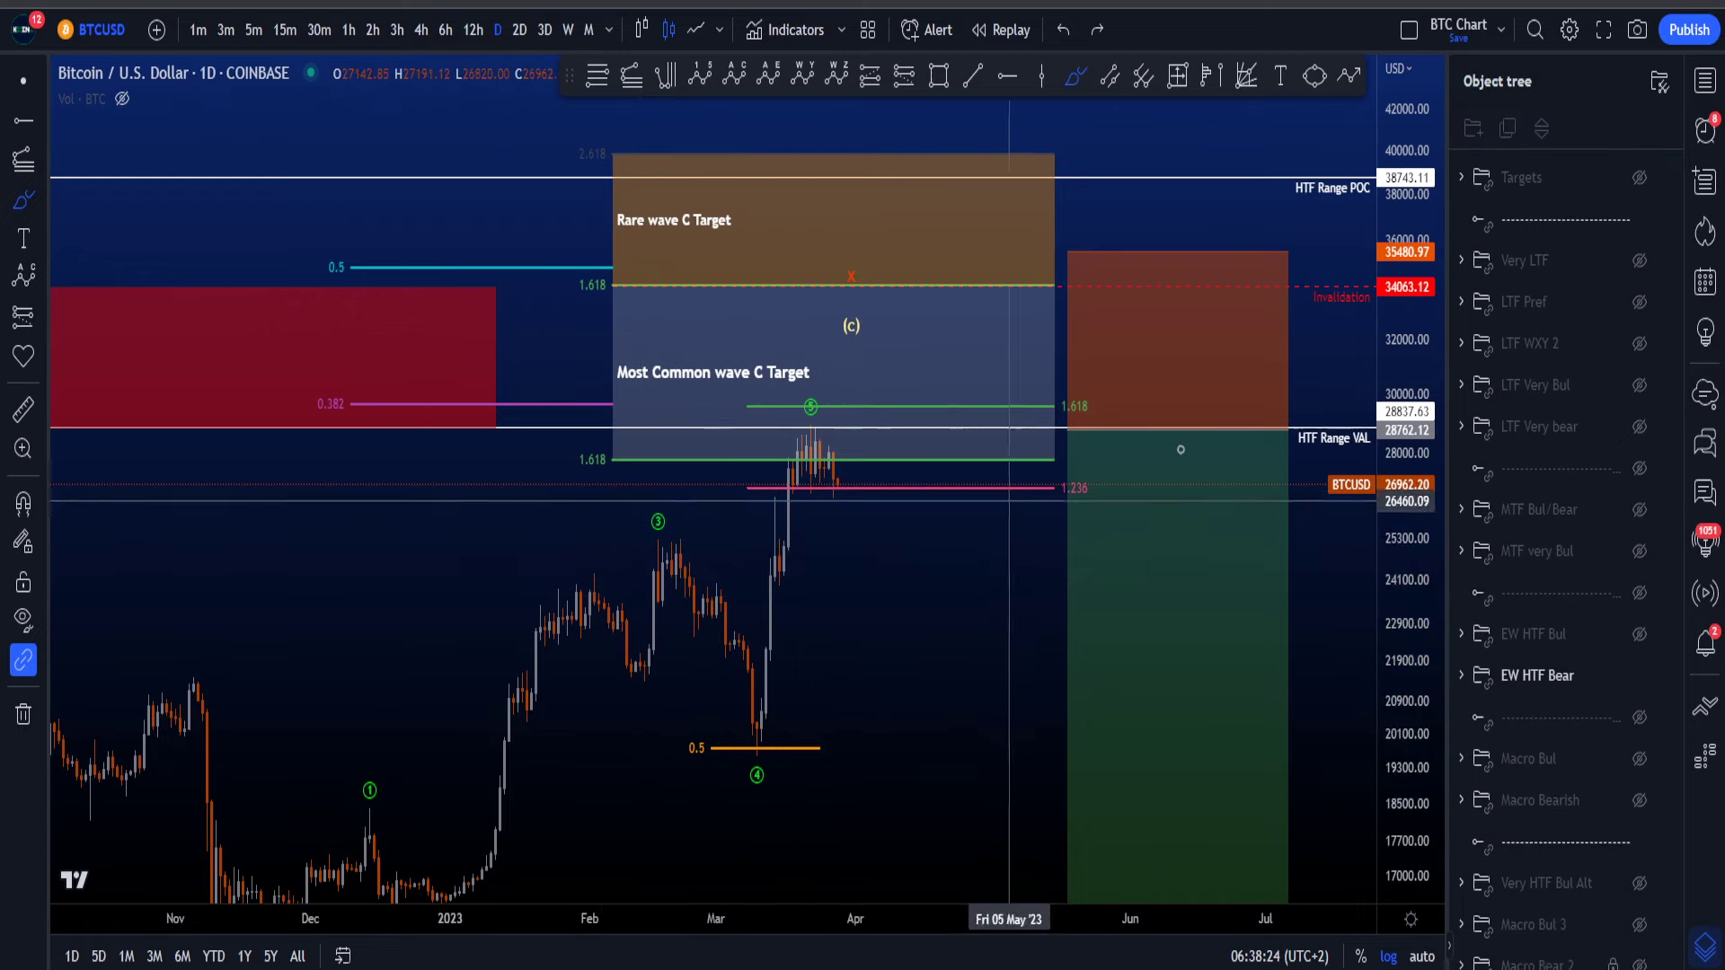
pyautogui.moveTo(1320, 395); pyautogui.dragTo(1320, 485)
pyautogui.hotkey('ctrl', 'z')
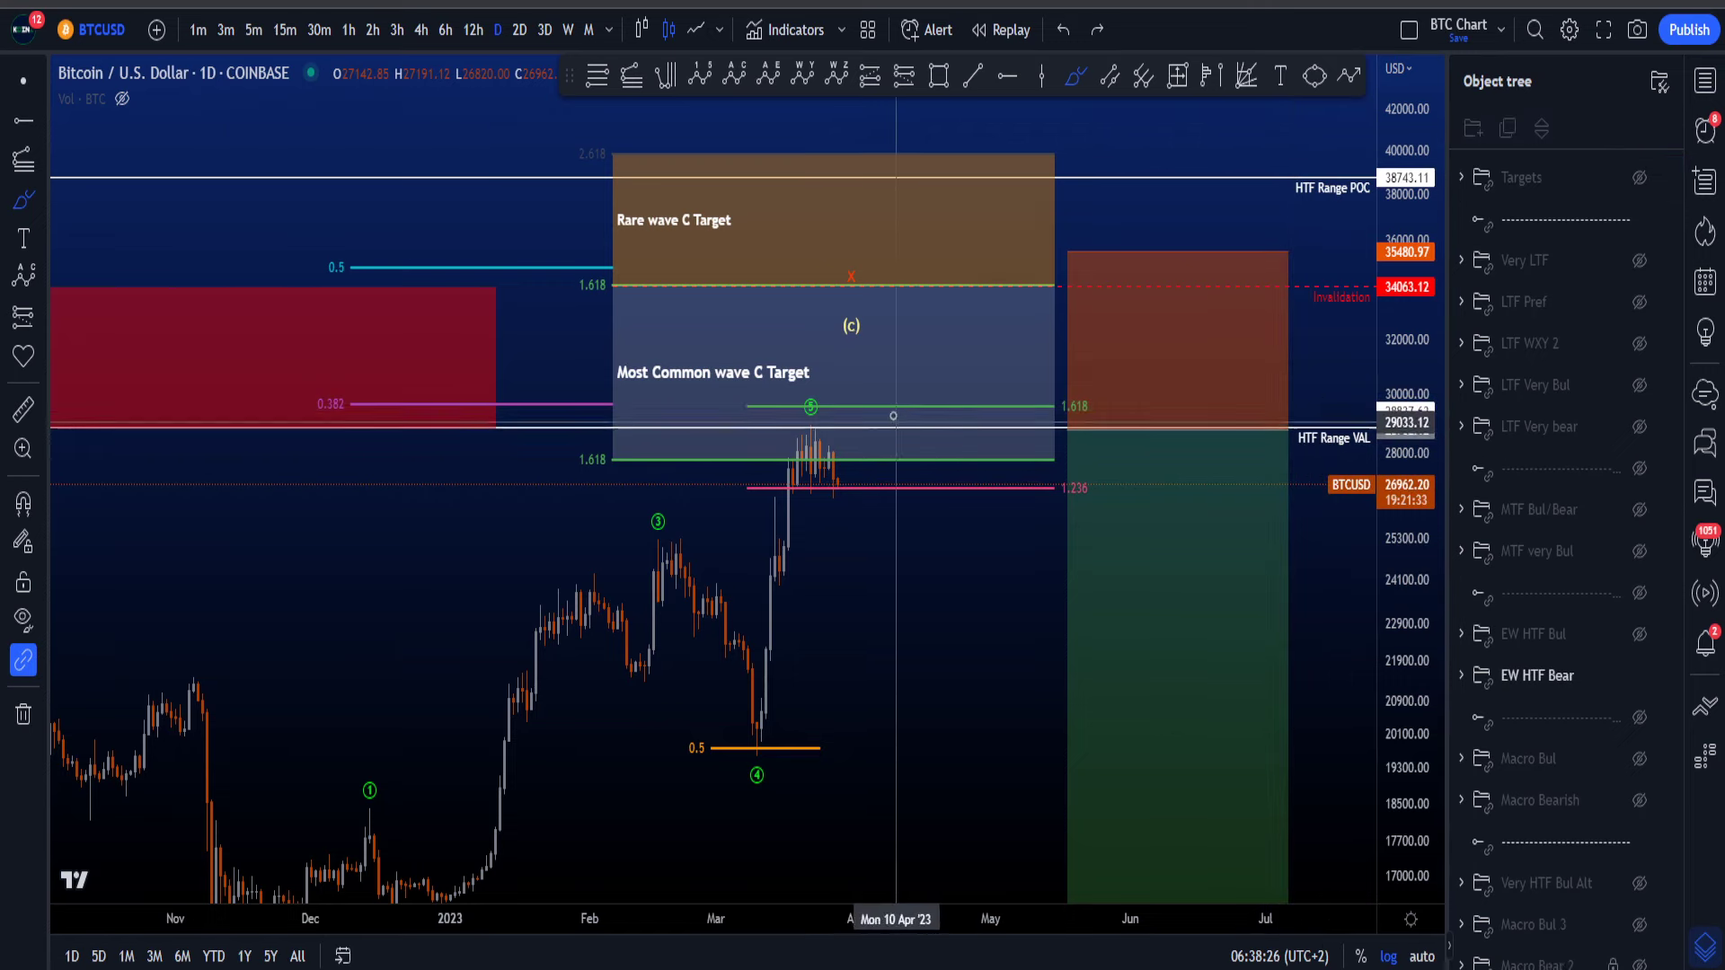
# Step: Circle the wave 5 high and brush a short line extending from it, undoing both strokes
pyautogui.moveTo(827, 433); pyautogui.dragTo(793, 417)
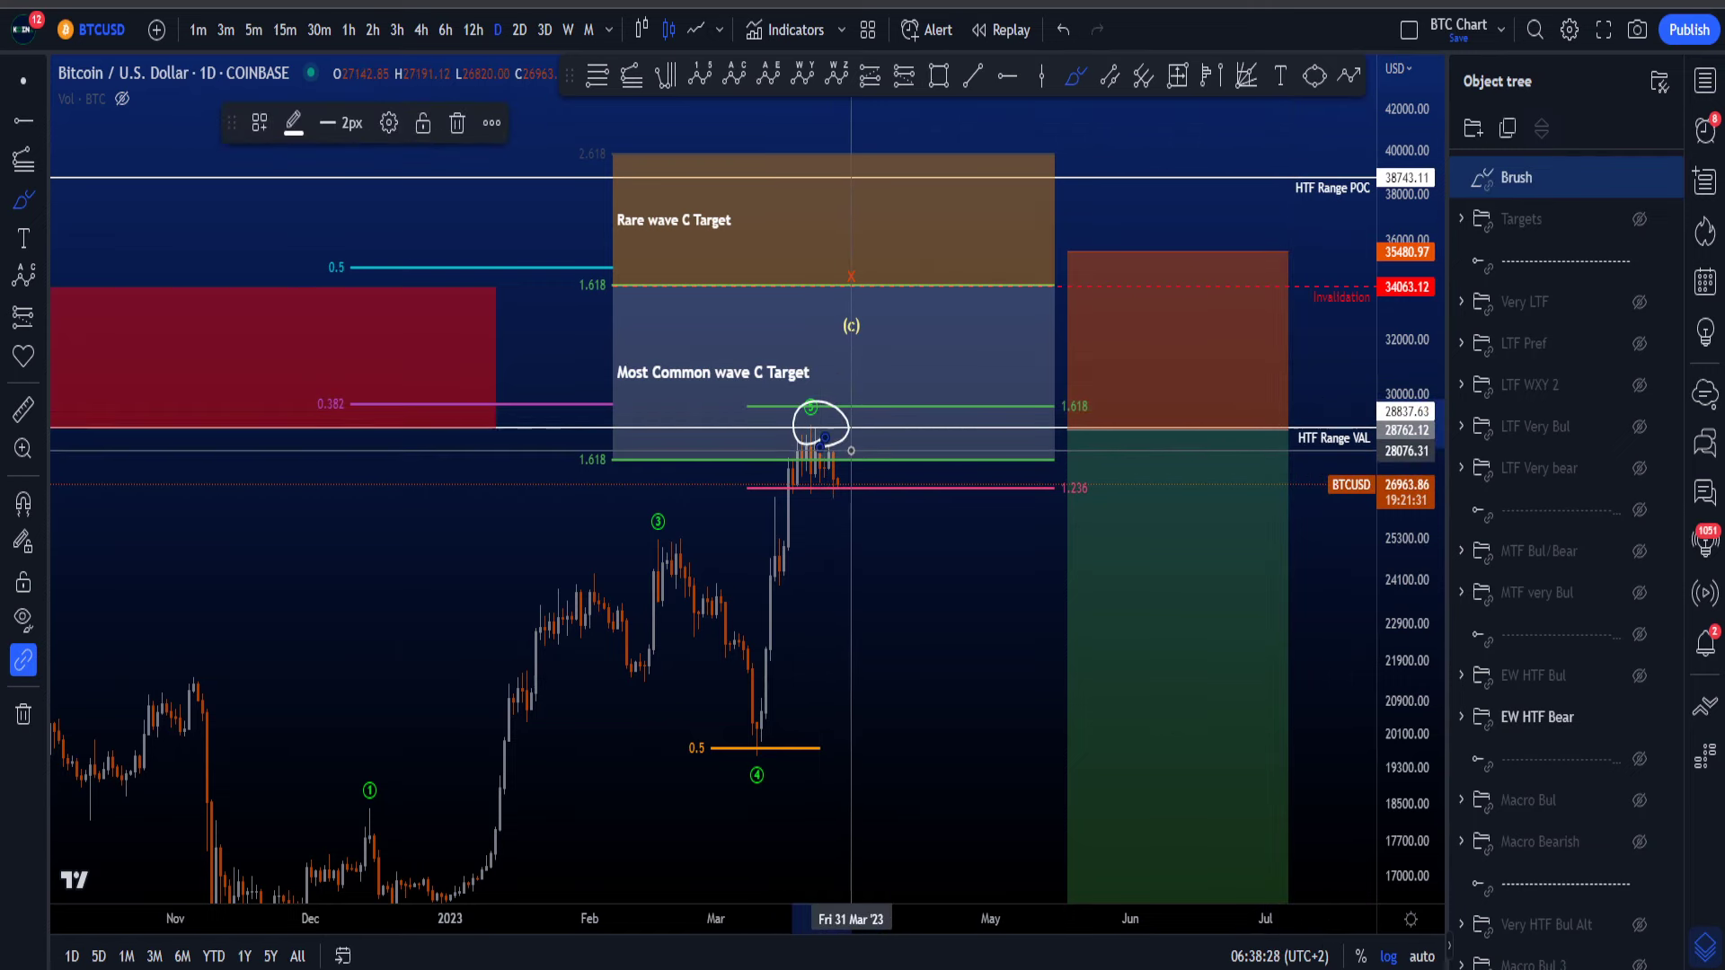
pyautogui.hotkey('ctrl', 'z')
pyautogui.moveTo(818, 423); pyautogui.dragTo(882, 413)
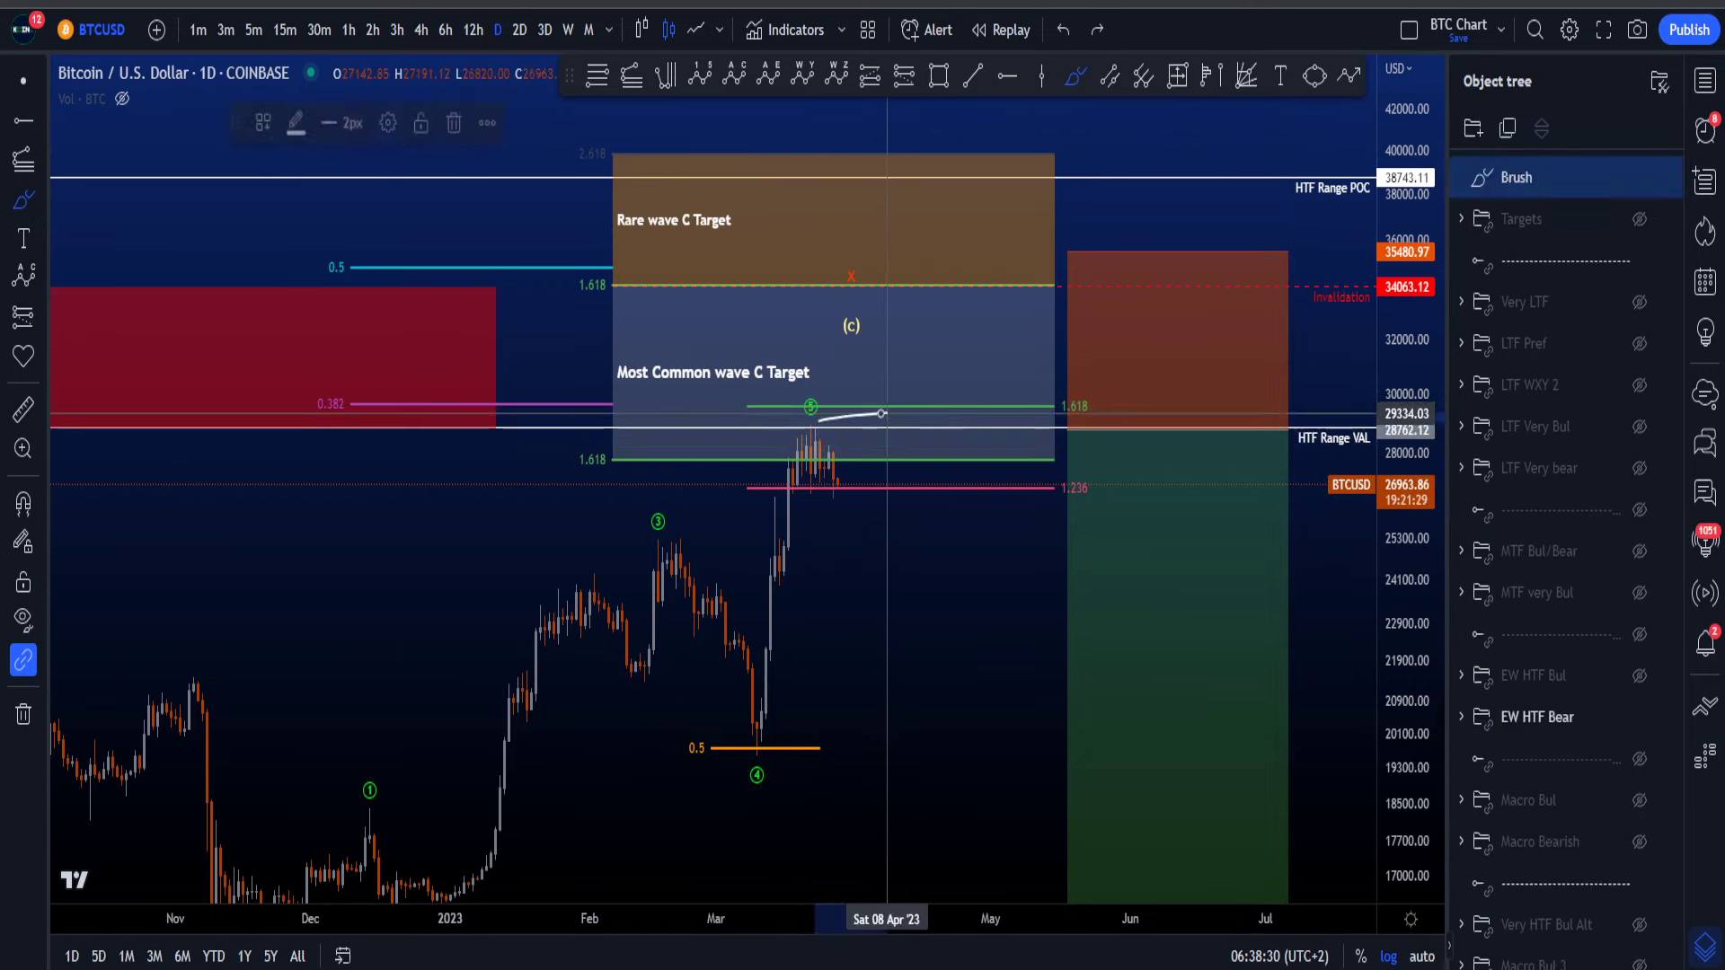
pyautogui.hotkey('ctrl', 'z')
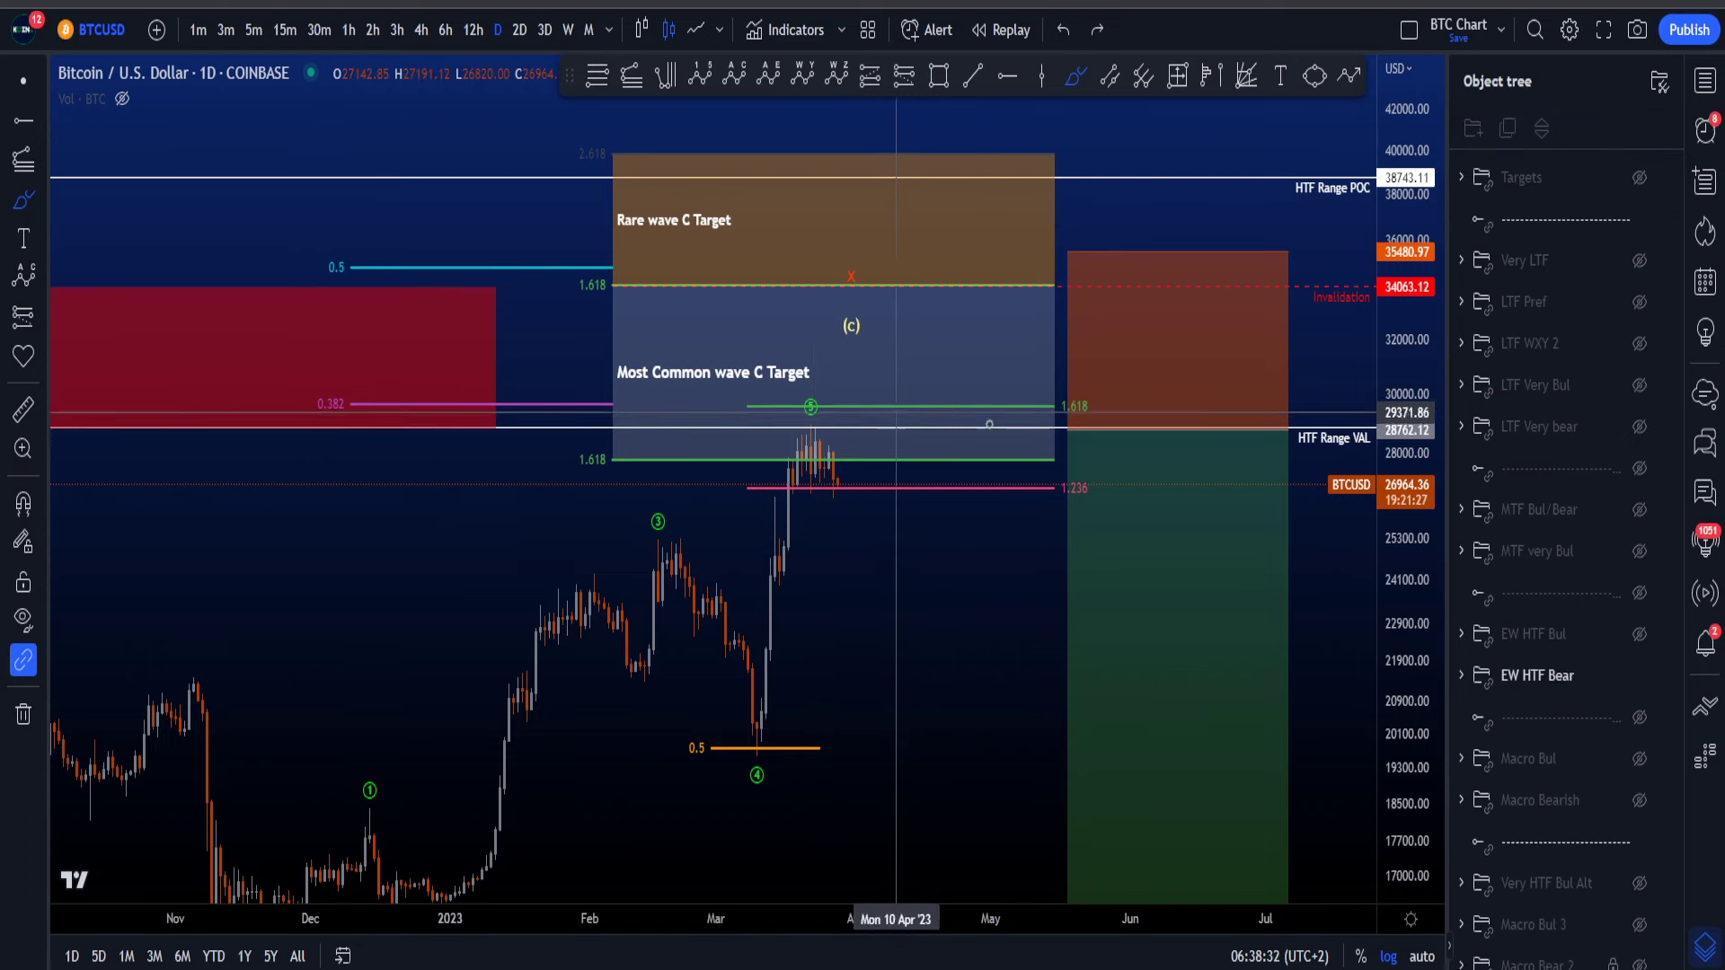
# Step: Circle the 0.382 and lower 1.618 level labels beside the wave C target and mark the wave w low, undoing both strokes
pyautogui.scroll(-5, 988, 424)
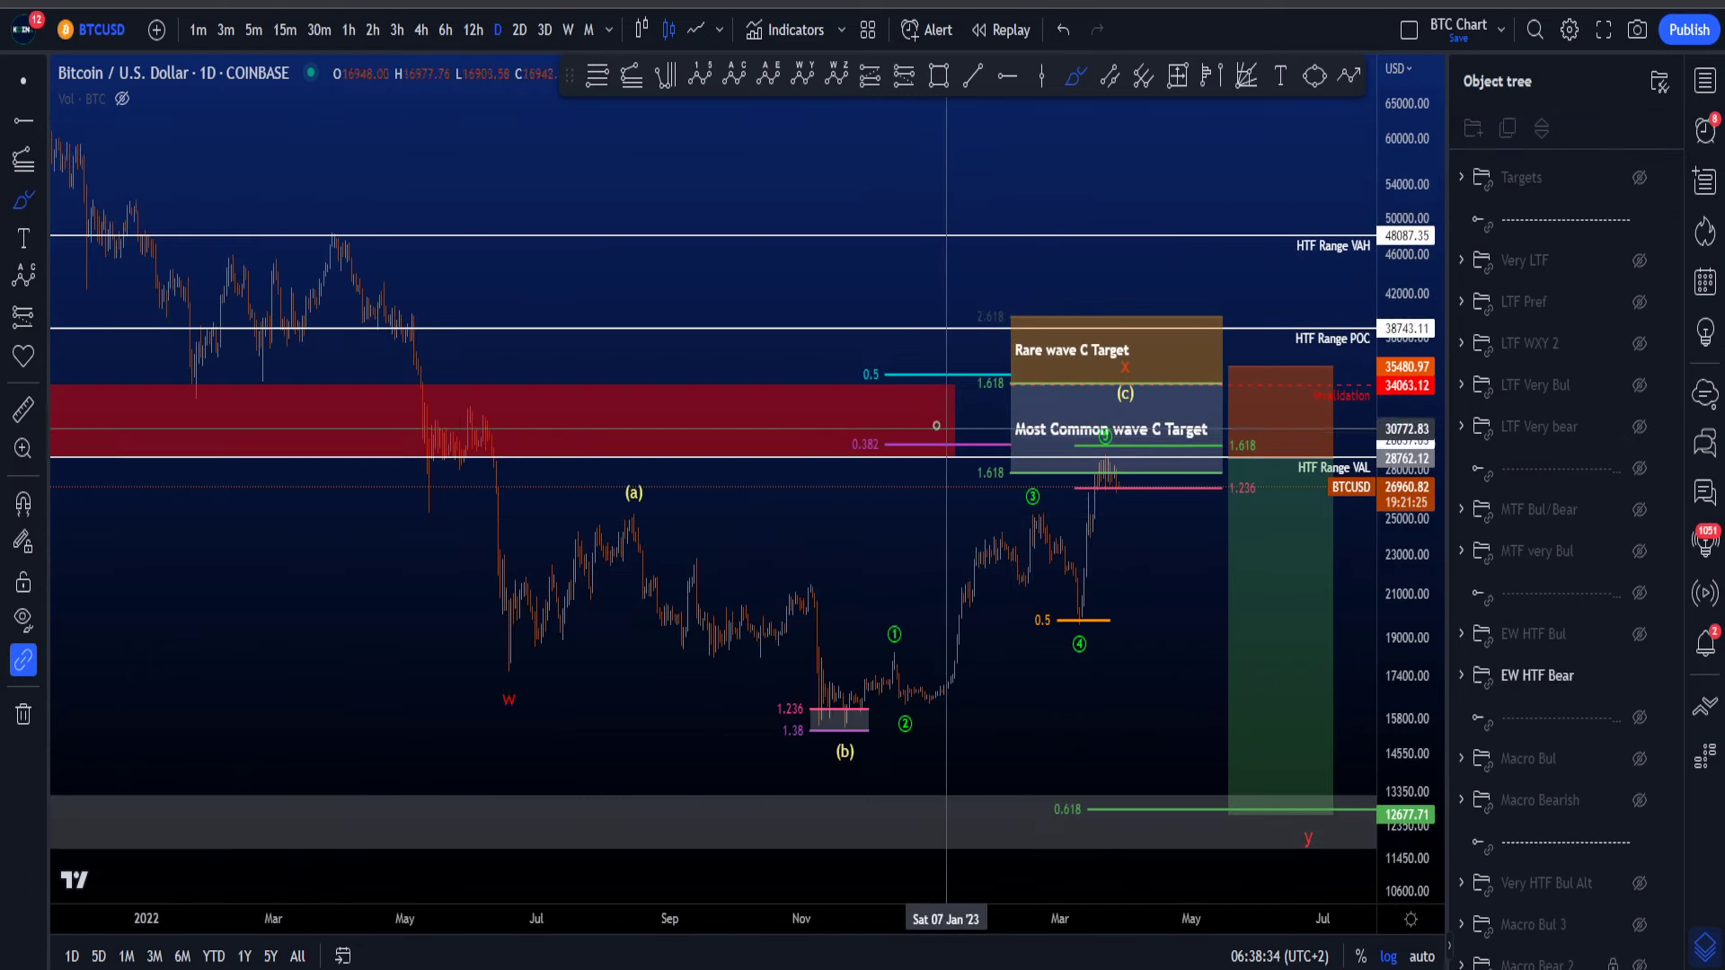
pyautogui.moveTo(936, 424)
pyautogui.mouseDown()
pyautogui.moveTo(1015, 472)
pyautogui.moveTo(911, 412)
pyautogui.mouseUp()
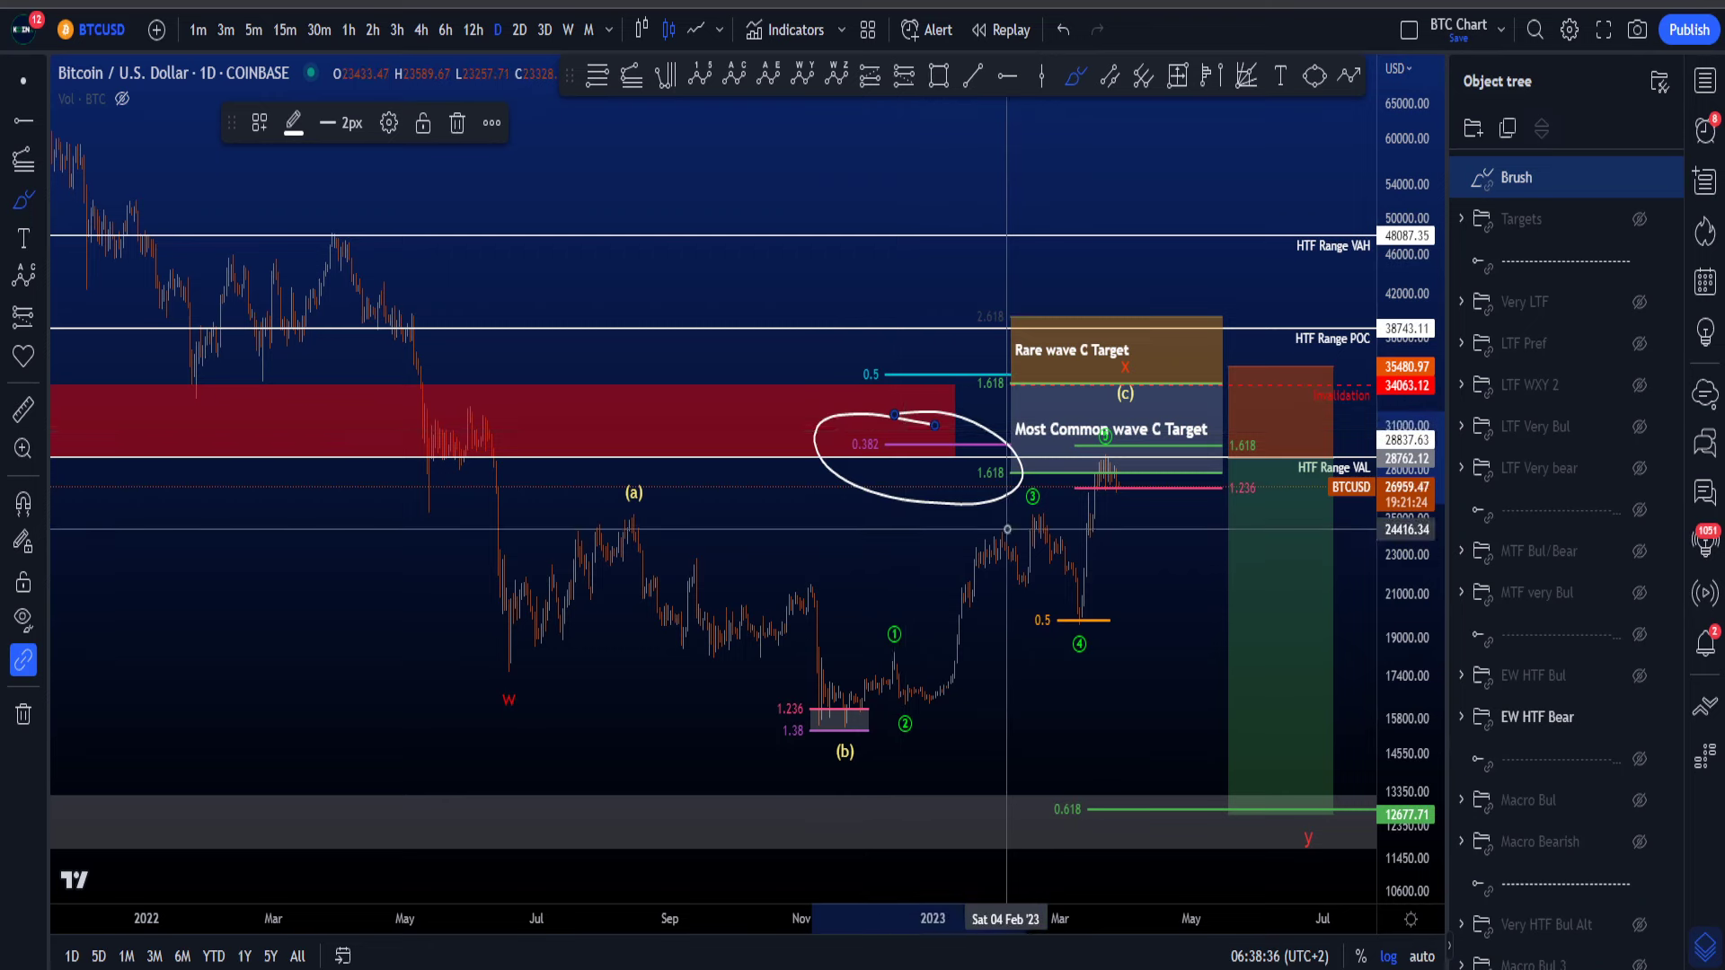
pyautogui.hotkey('ctrl', 'z')
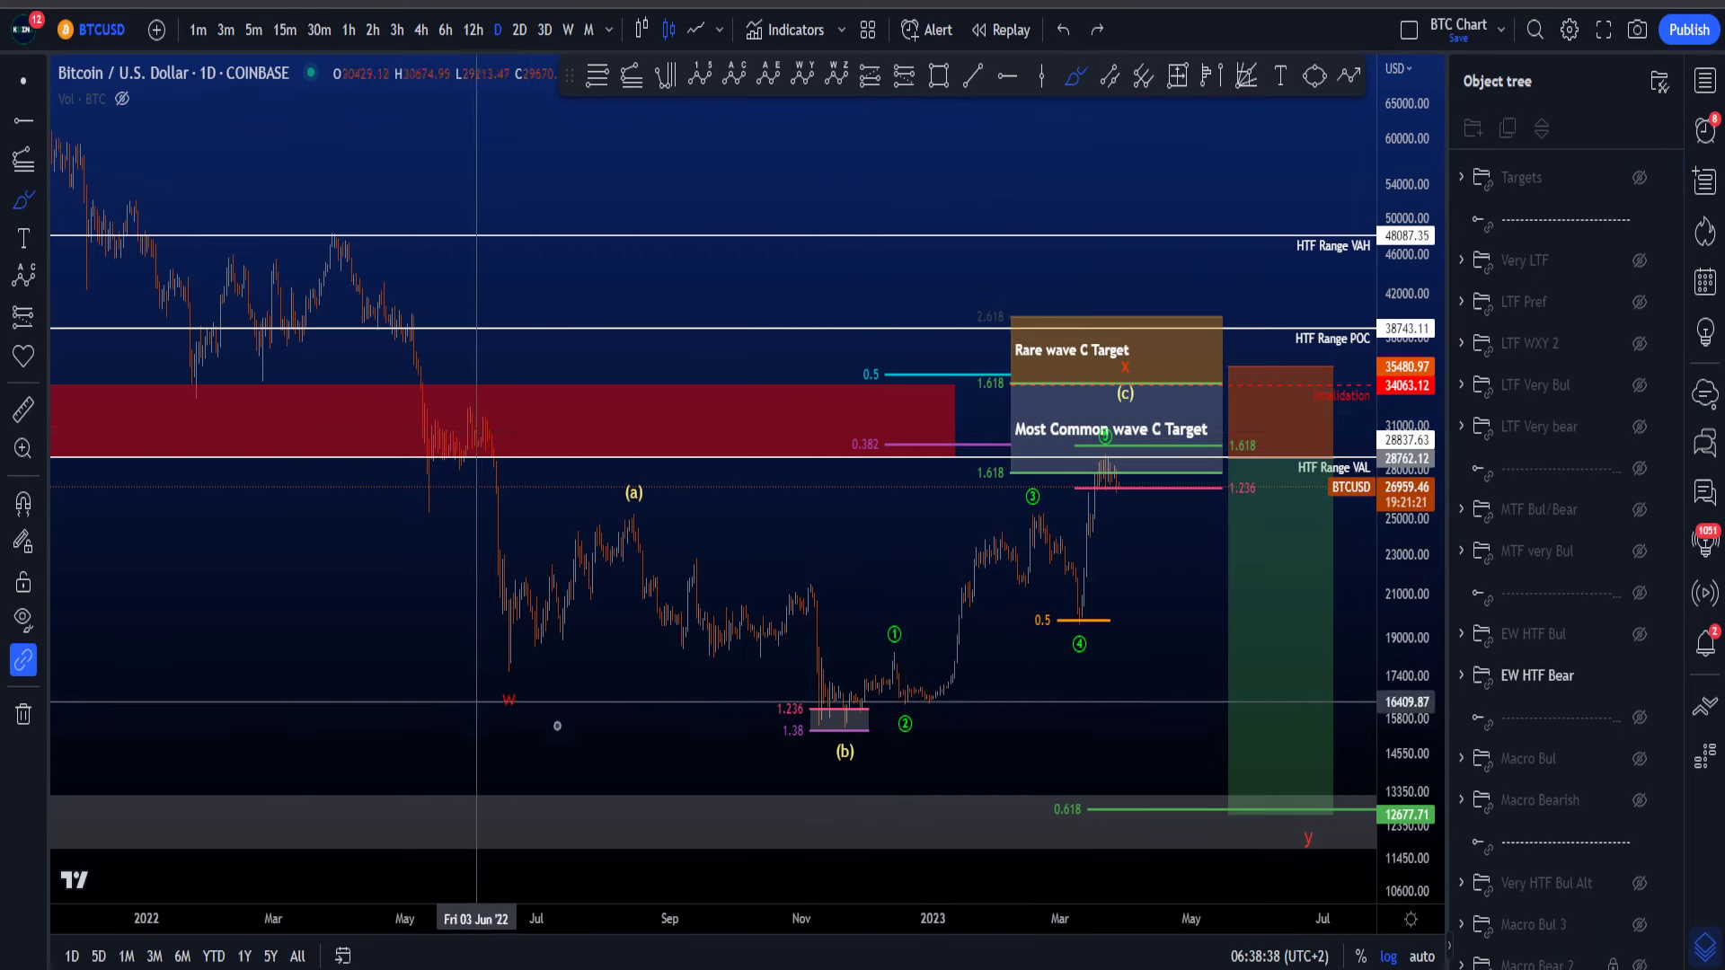
pyautogui.moveTo(521, 621)
pyautogui.mouseDown()
pyautogui.moveTo(466, 651)
pyautogui.moveTo(507, 623)
pyautogui.mouseUp()
pyautogui.hotkey('ctrl', 'z')
# Step: Circle the wave x label above (c) and brush around the 1.618 level label beside the short position, undoing both strokes
pyautogui.scroll(4, 1060, 514)
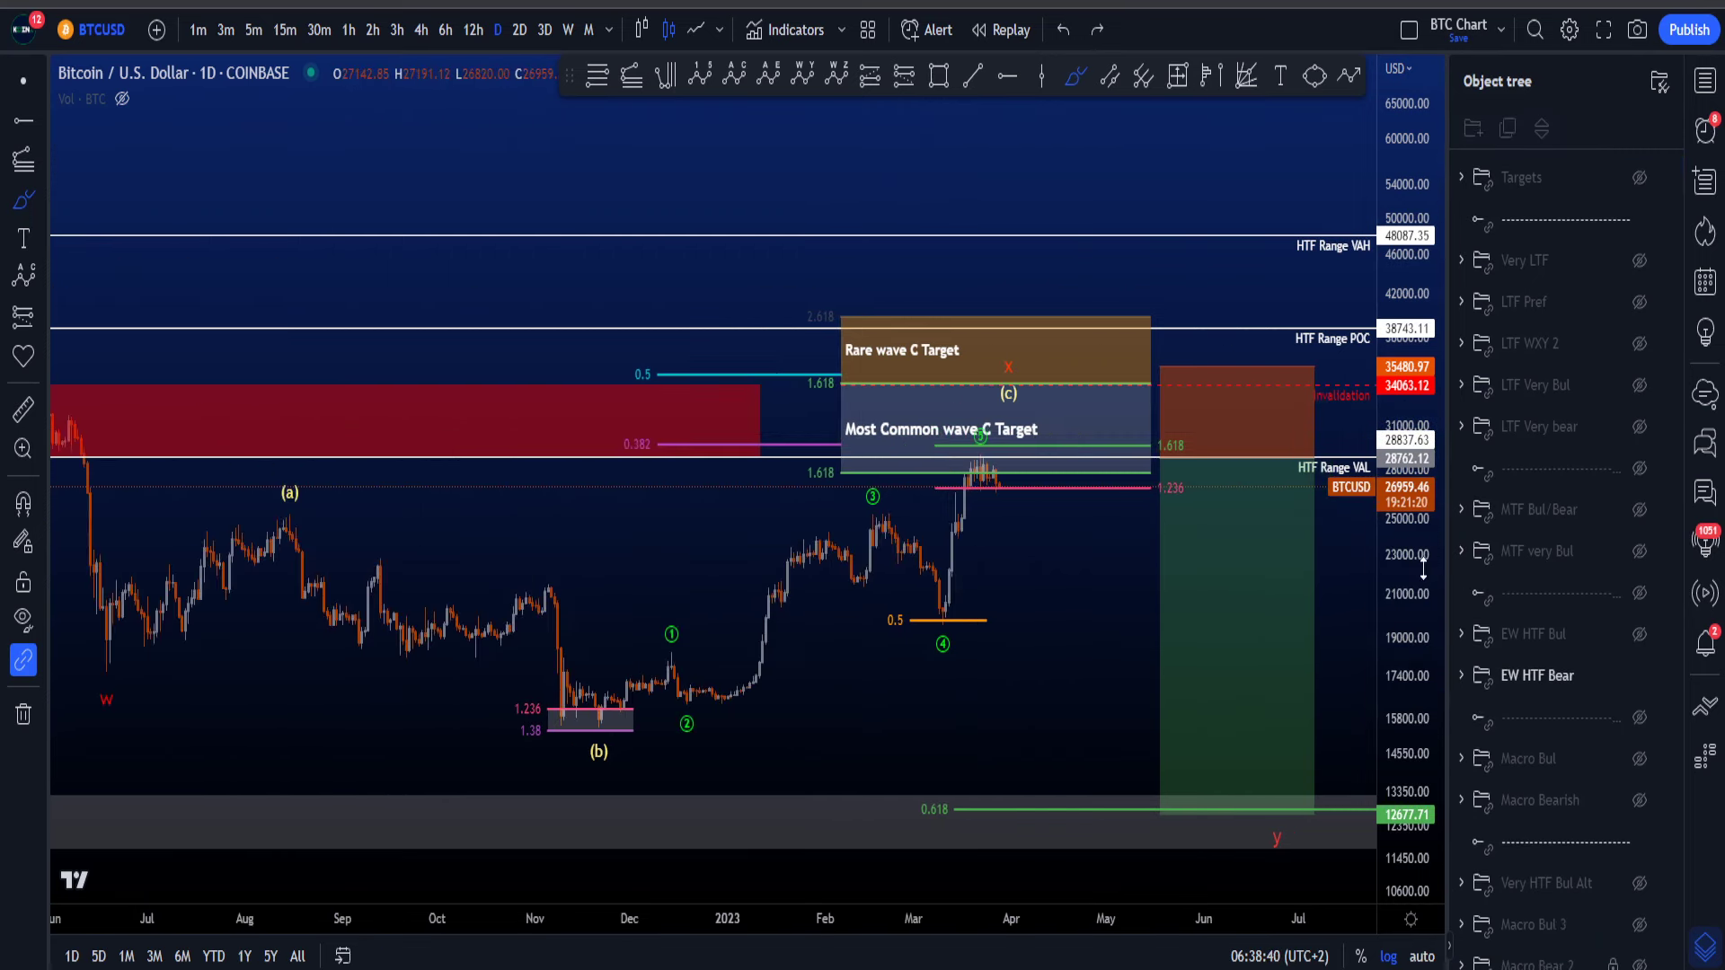
pyautogui.moveTo(1423, 567); pyautogui.dragTo(1418, 292)
pyautogui.scroll(2, 887, 489)
pyautogui.moveTo(890, 338); pyautogui.dragTo(915, 309)
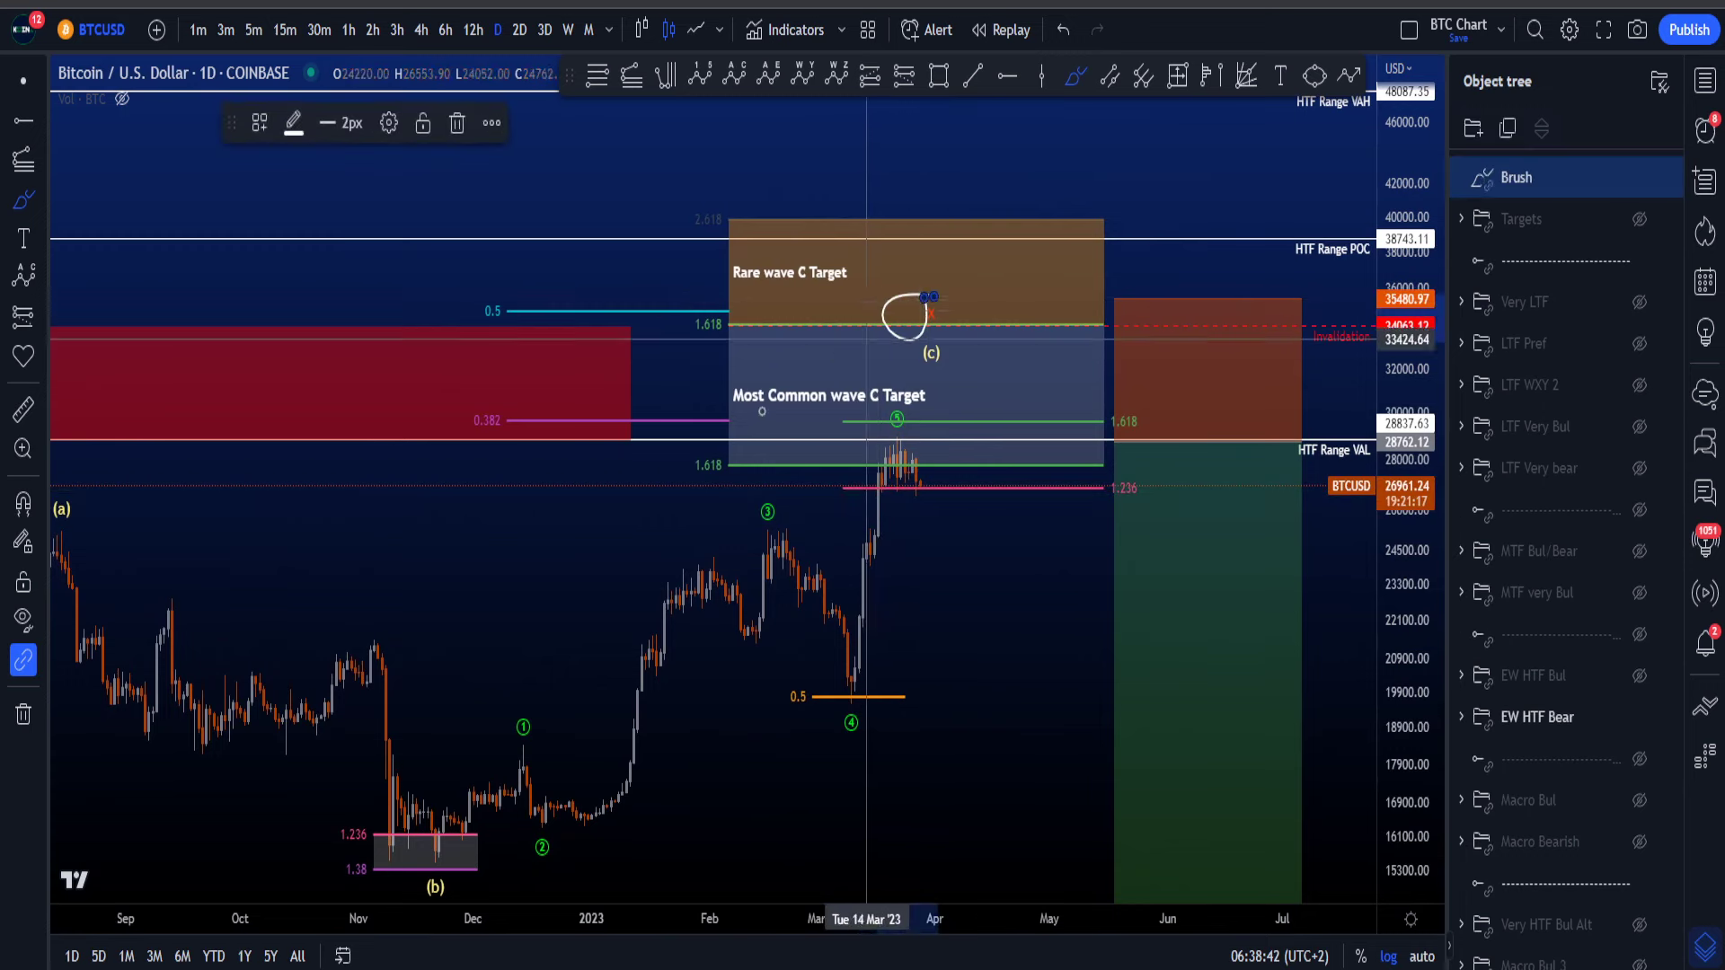
pyautogui.hotkey('ctrl', 'z')
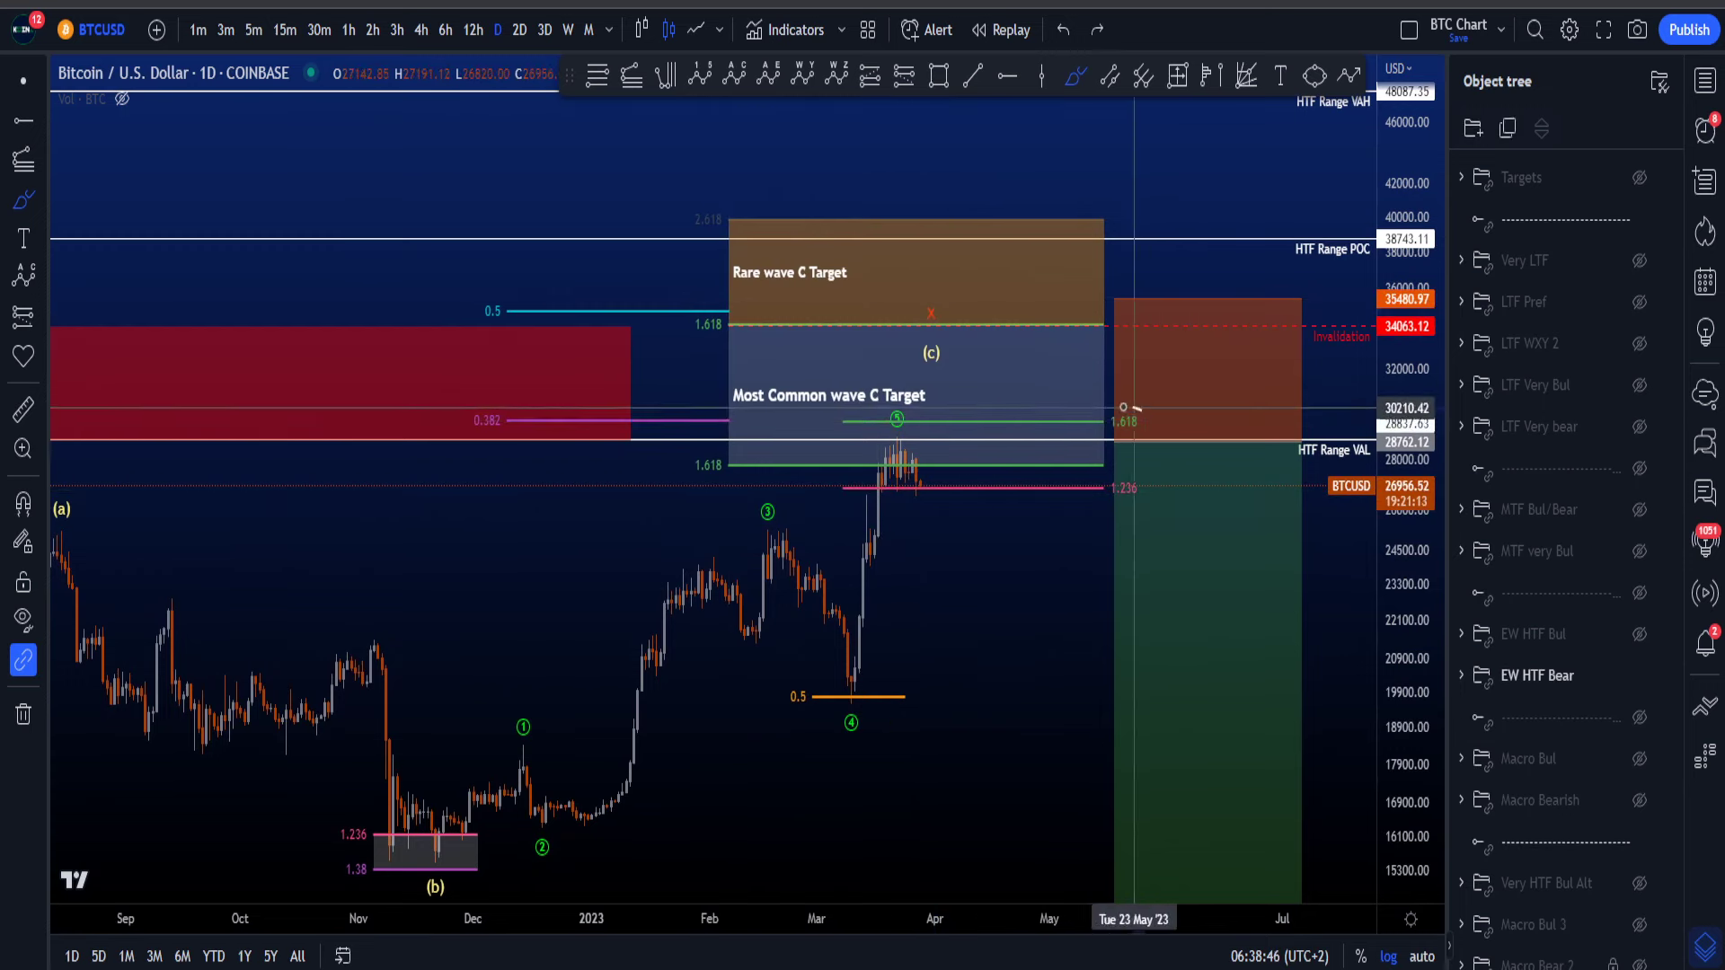
pyautogui.moveTo(1123, 407); pyautogui.dragTo(1111, 438)
pyautogui.scroll(-10, 753, 350)
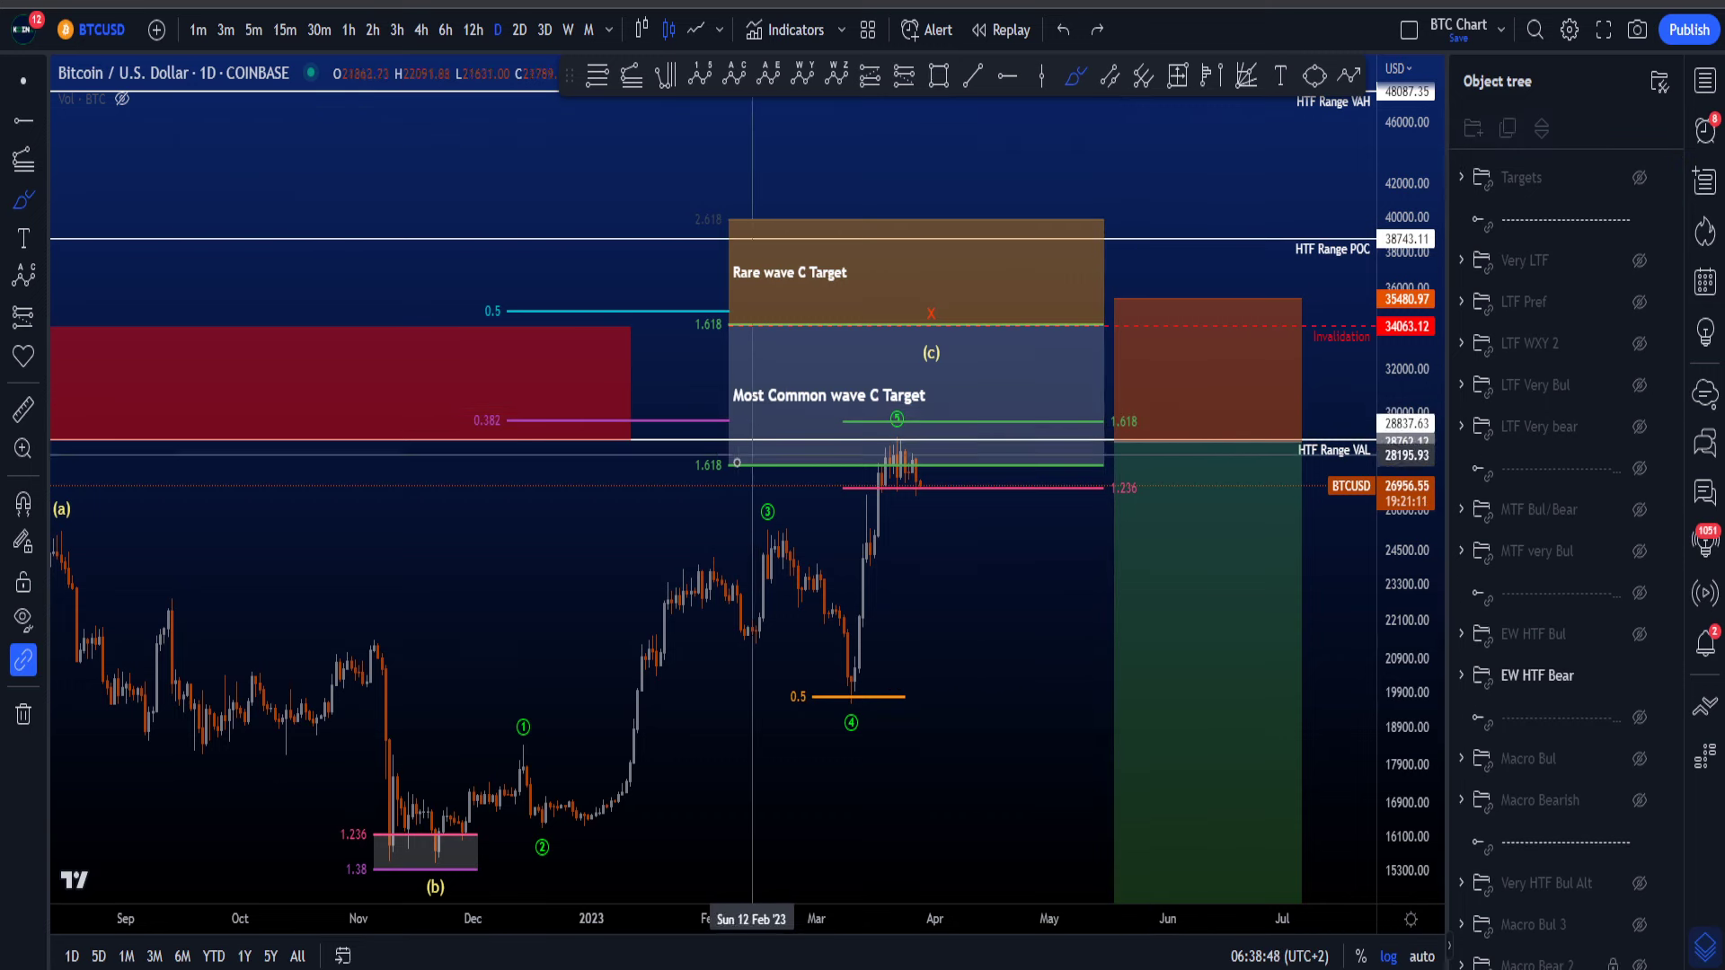
# Step: Brush across the wave C target boxes and mark the area beside the latest candles, undoing both strokes
pyautogui.moveTo(846, 291)
pyautogui.mouseDown()
pyautogui.moveTo(1105, 401)
pyautogui.moveTo(1114, 460)
pyautogui.mouseUp()
pyautogui.hotkey('ctrl', 'z')
pyautogui.scroll(10, 1119, 483)
pyautogui.moveTo(1403, 572); pyautogui.dragTo(1403, 373)
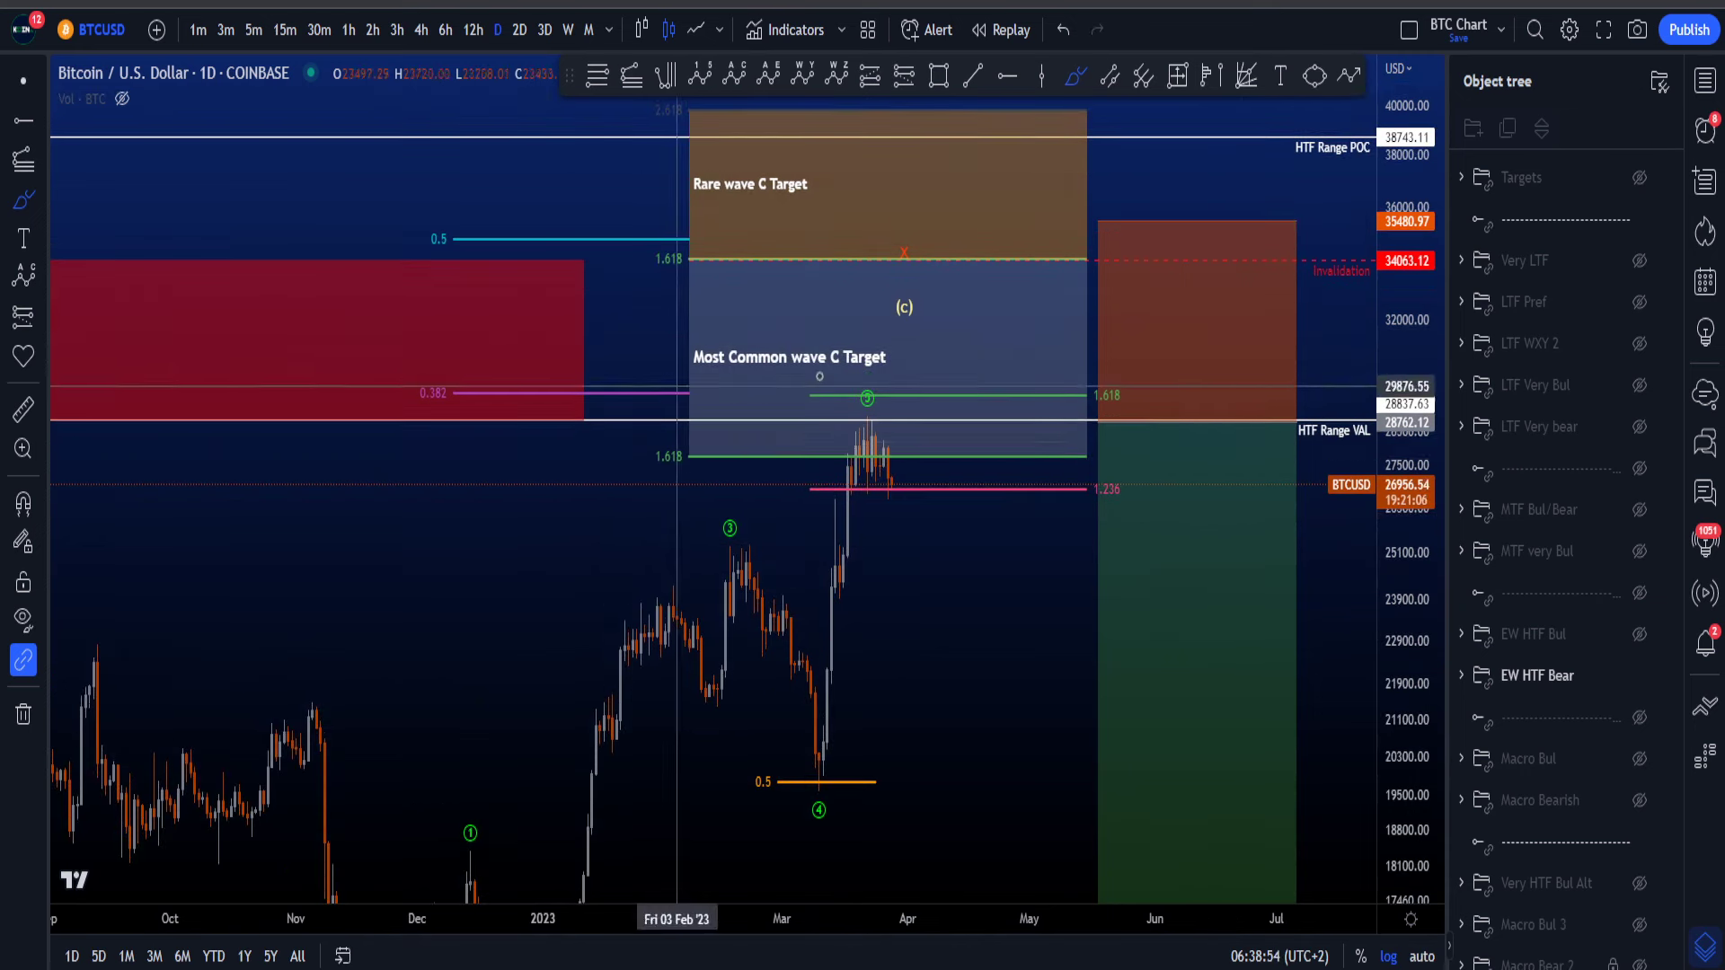
pyautogui.moveTo(928, 472)
pyautogui.mouseDown()
pyautogui.moveTo(784, 431)
pyautogui.moveTo(954, 404)
pyautogui.mouseUp()
pyautogui.hotkey('ctrl', 'z')
# Step: Mark the 1.618 label beside the short position and brush along its level at the wave 5 high, undoing both strokes
pyautogui.moveTo(1134, 364)
pyautogui.mouseDown()
pyautogui.moveTo(1020, 385)
pyautogui.moveTo(1152, 371)
pyautogui.mouseUp()
pyautogui.hotkey('ctrl', 'z')
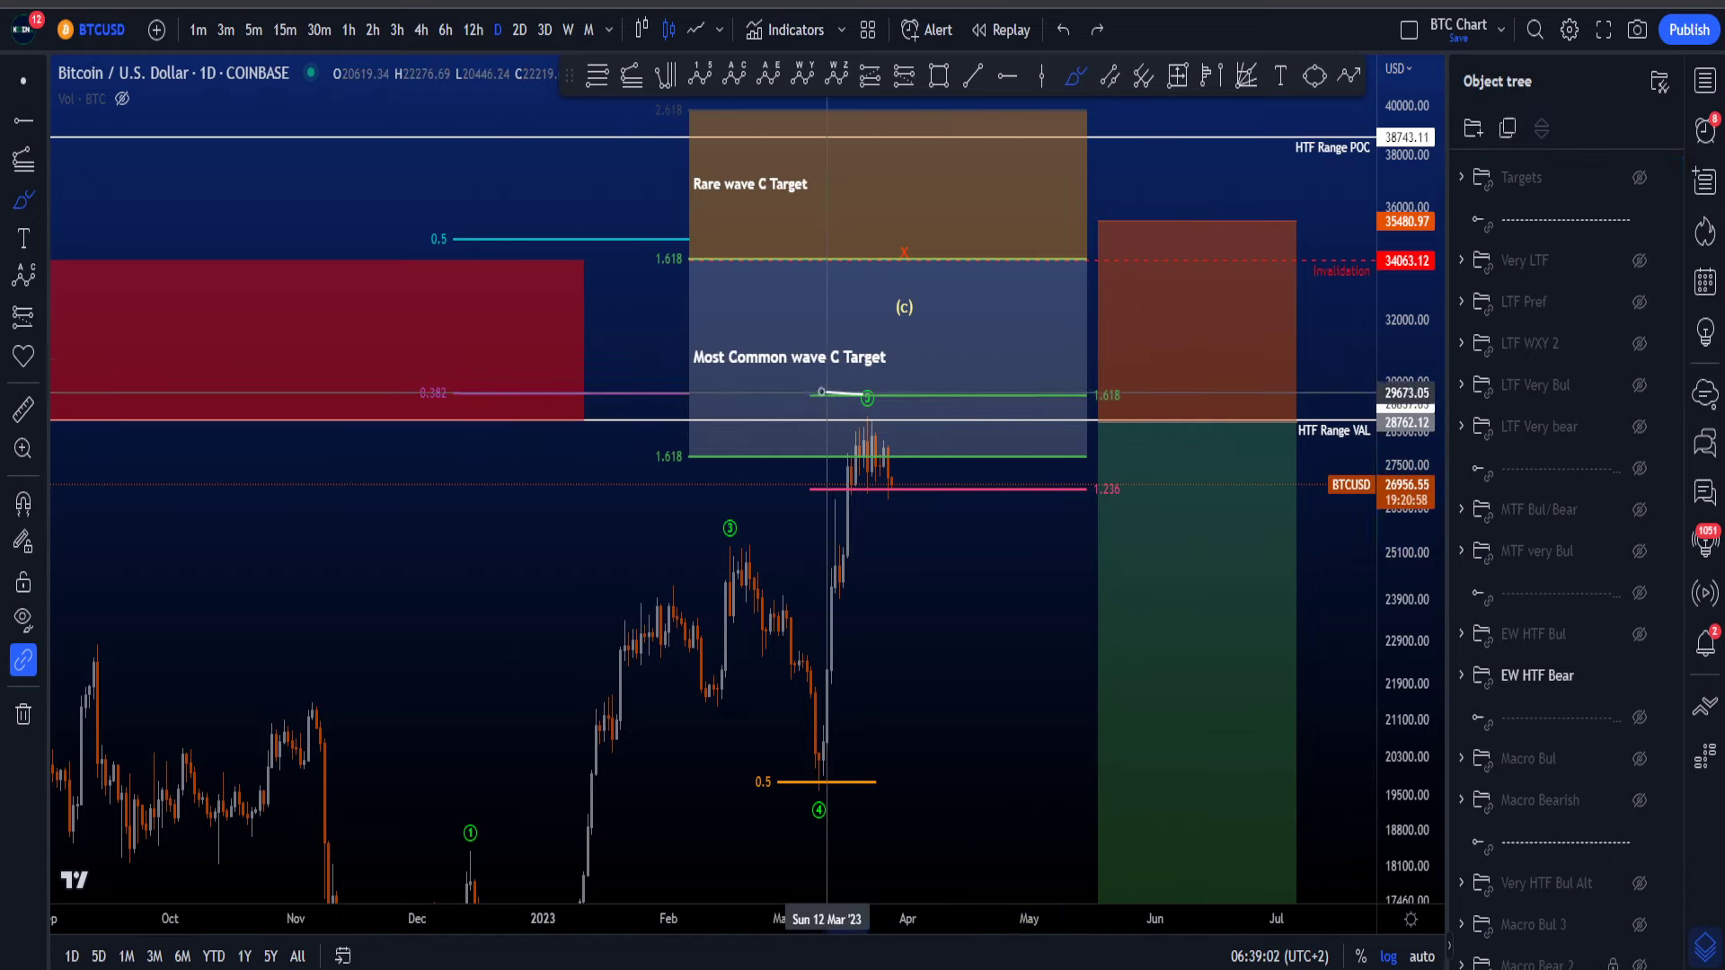
pyautogui.moveTo(827, 392); pyautogui.dragTo(916, 397)
pyautogui.hotkey('ctrl', 'z')
# Step: Sketch a projected drop from the recent high and mark the HTF Range VAL area at the short position's near edge, undoing the strokes
pyautogui.moveTo(864, 462); pyautogui.dragTo(992, 634)
pyautogui.hotkey('ctrl', 'z')
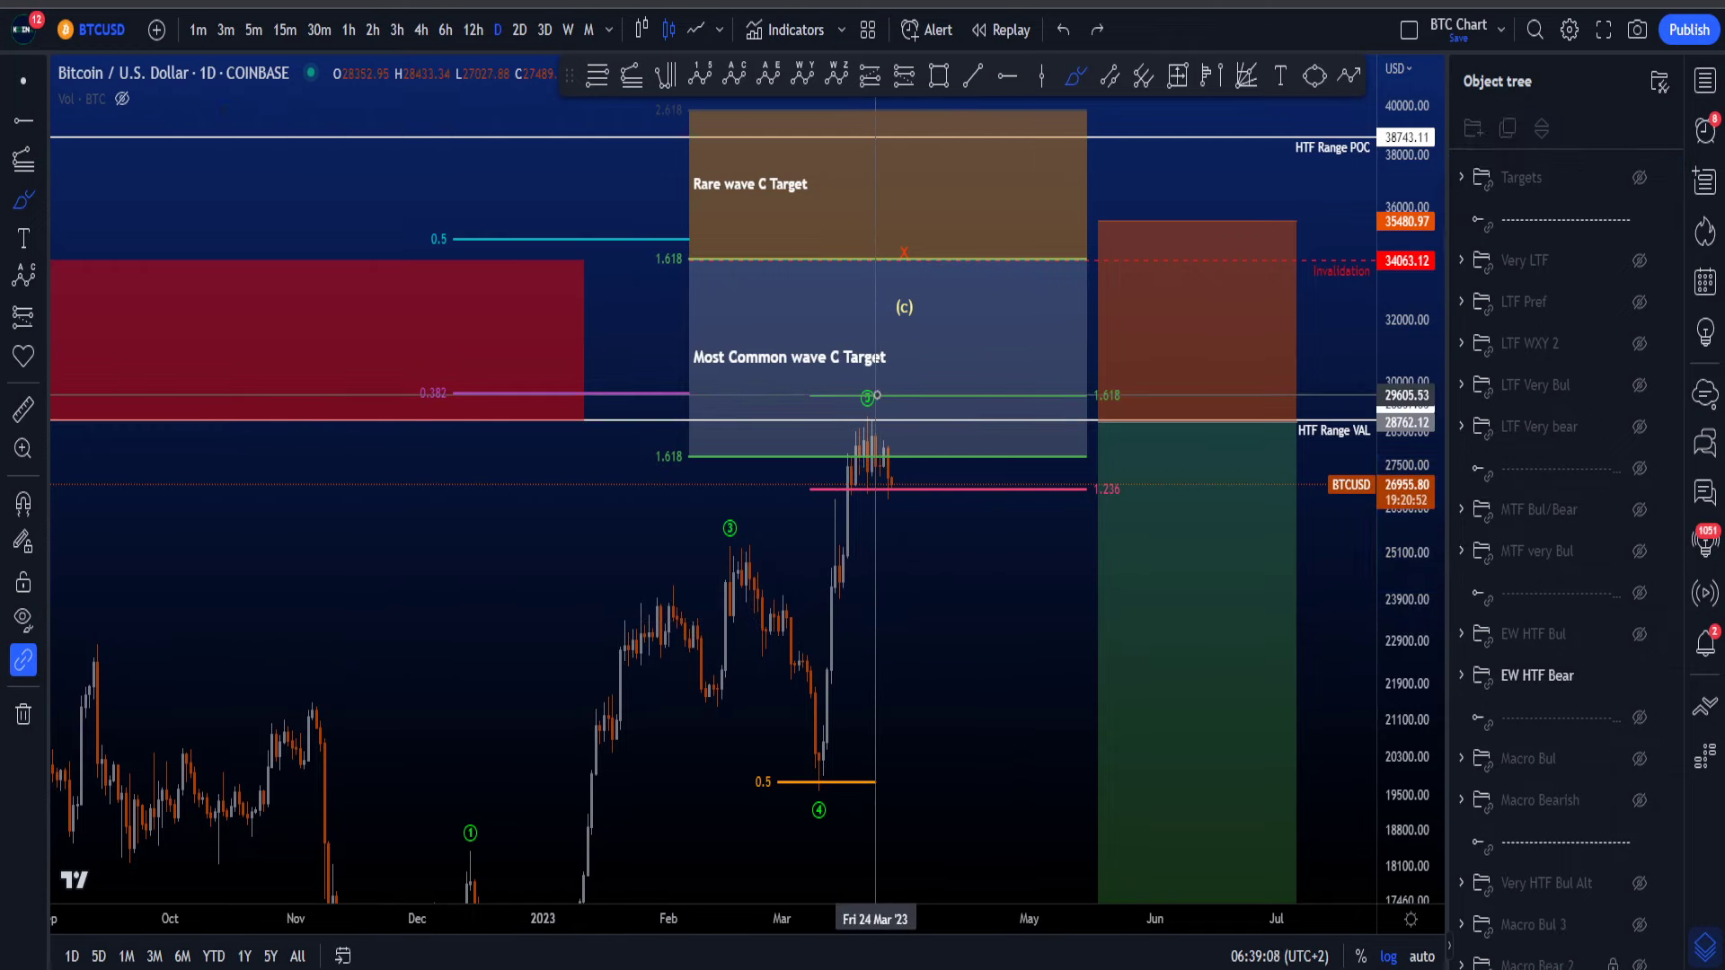
pyautogui.moveTo(1437, 388)
pyautogui.mouseDown()
pyautogui.moveTo(1085, 419)
pyautogui.moveTo(1083, 474)
pyautogui.mouseUp()
pyautogui.moveTo(1046, 455); pyautogui.dragTo(1092, 431)
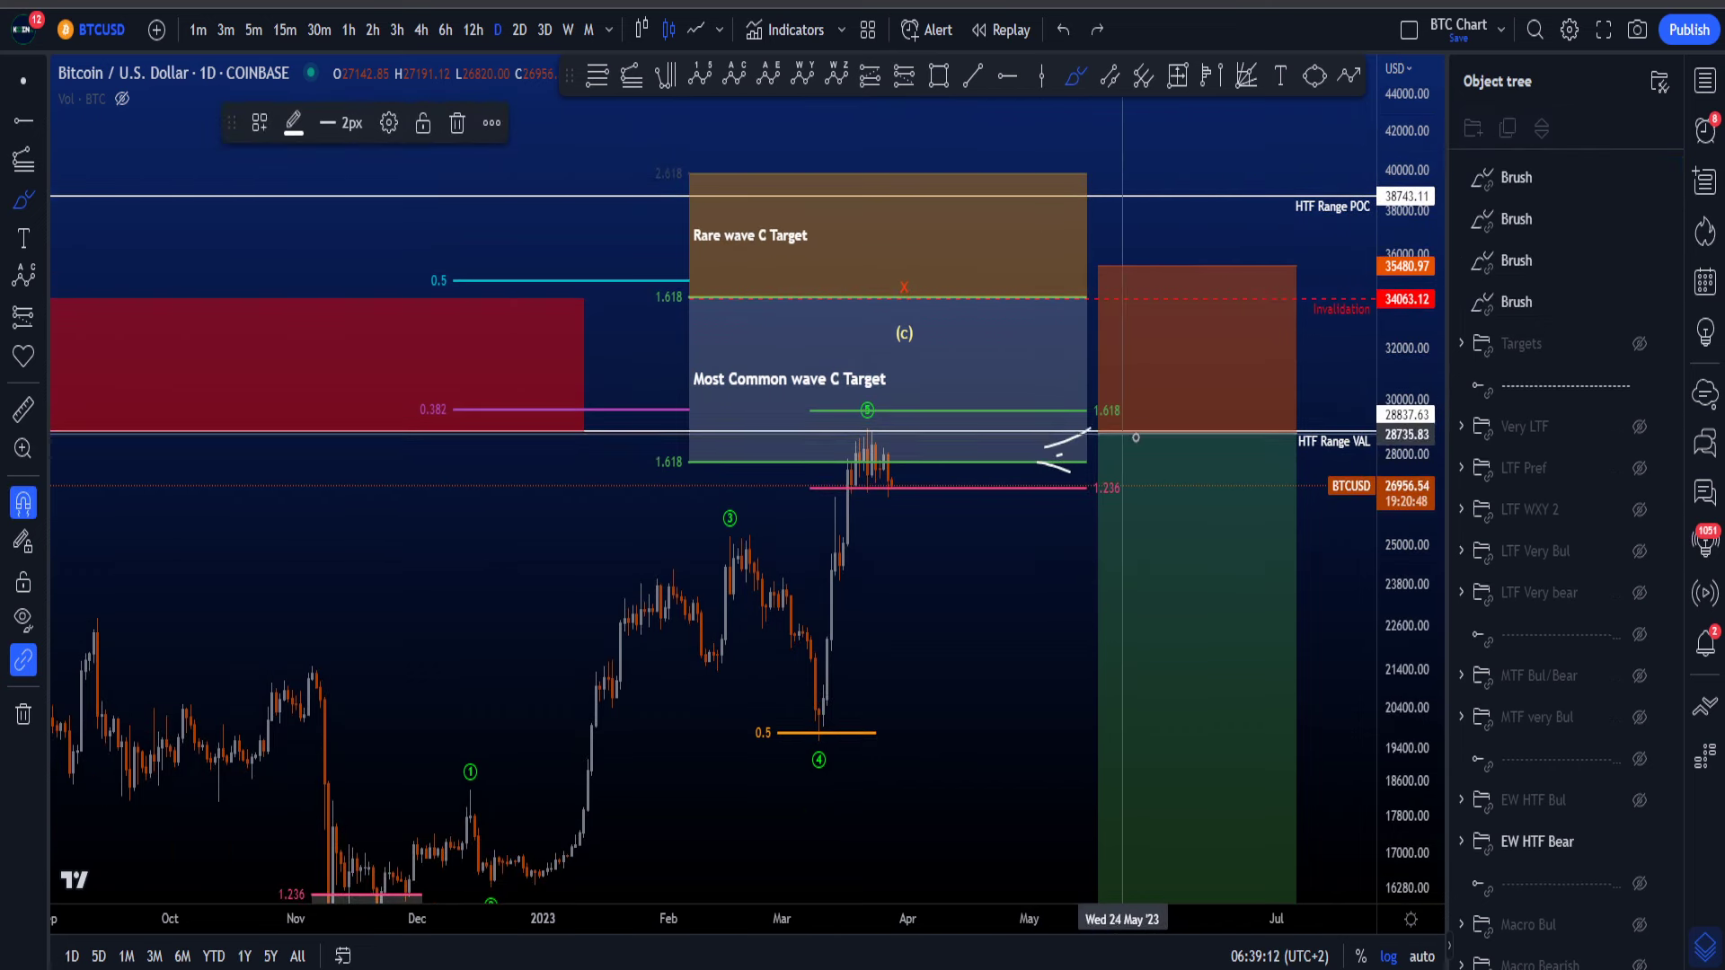
pyautogui.hotkey('ctrl', 'z')
pyautogui.hotkey('ctrl', 'z')
pyautogui.hotkey('ctrl', 'z')
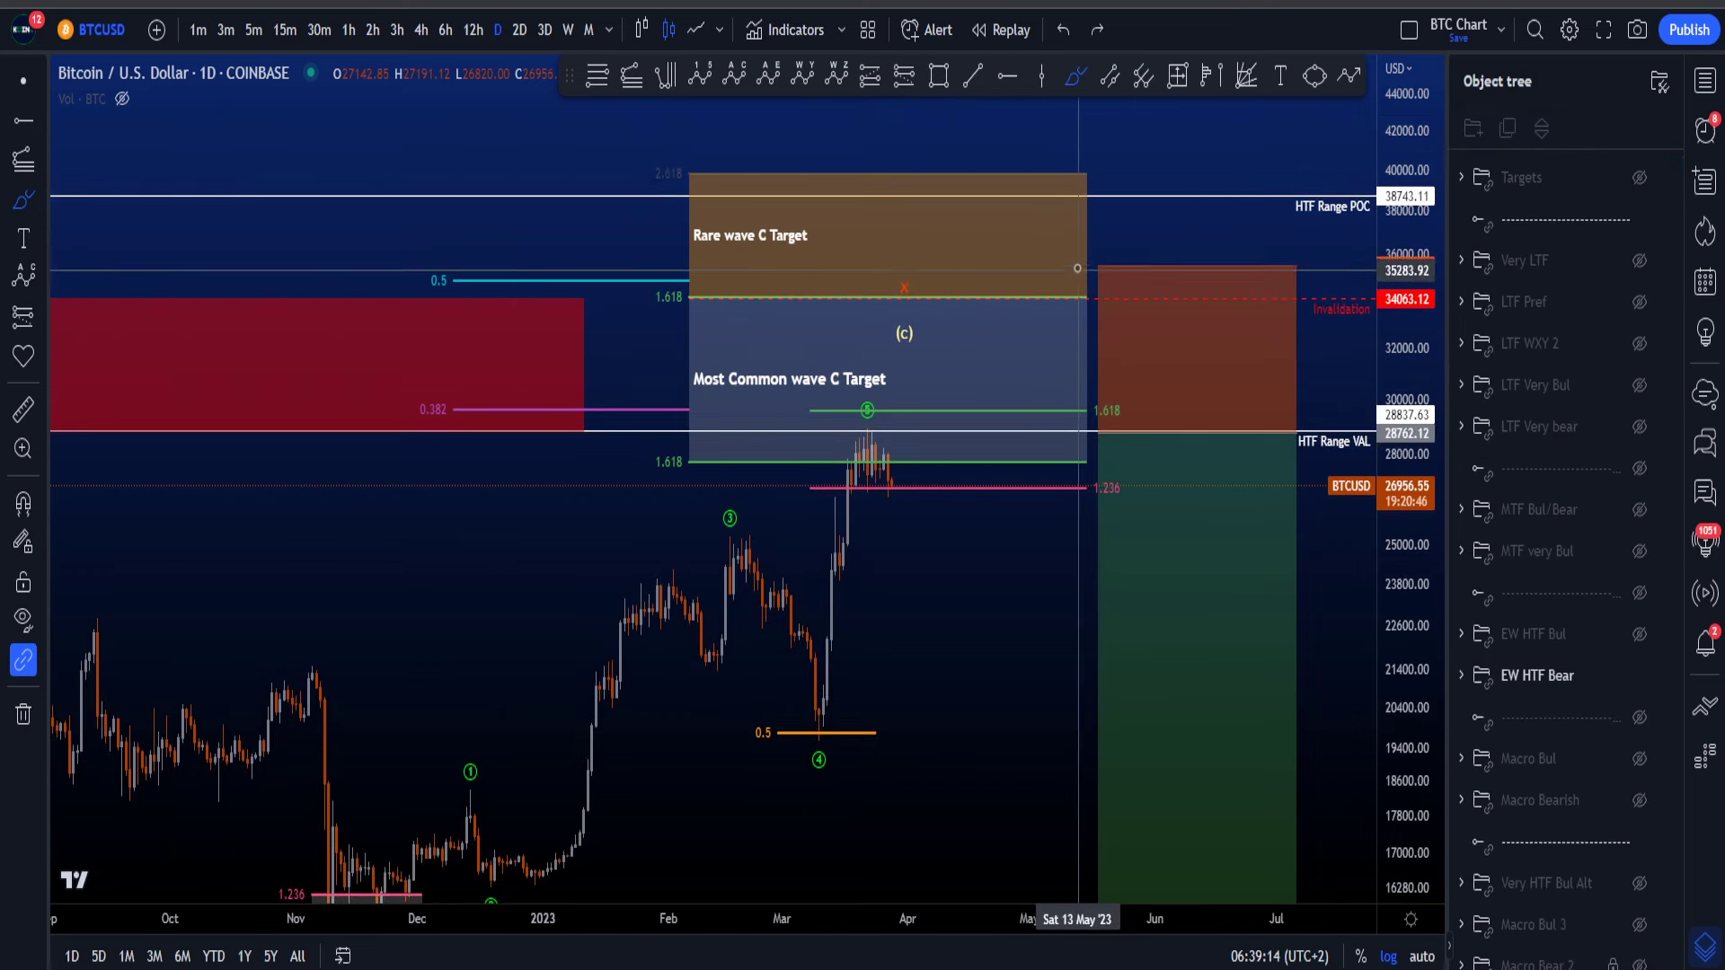
# Step: Brush projected declines from the wave C target area into the green zone of the short position, undoing each stroke
pyautogui.moveTo(1030, 299)
pyautogui.mouseDown()
pyautogui.moveTo(1034, 279)
pyautogui.moveTo(1112, 641)
pyautogui.mouseUp()
pyautogui.hotkey('ctrl', 'z')
pyautogui.moveTo(1144, 461); pyautogui.dragTo(1105, 672)
pyautogui.hotkey('ctrl', 'z')
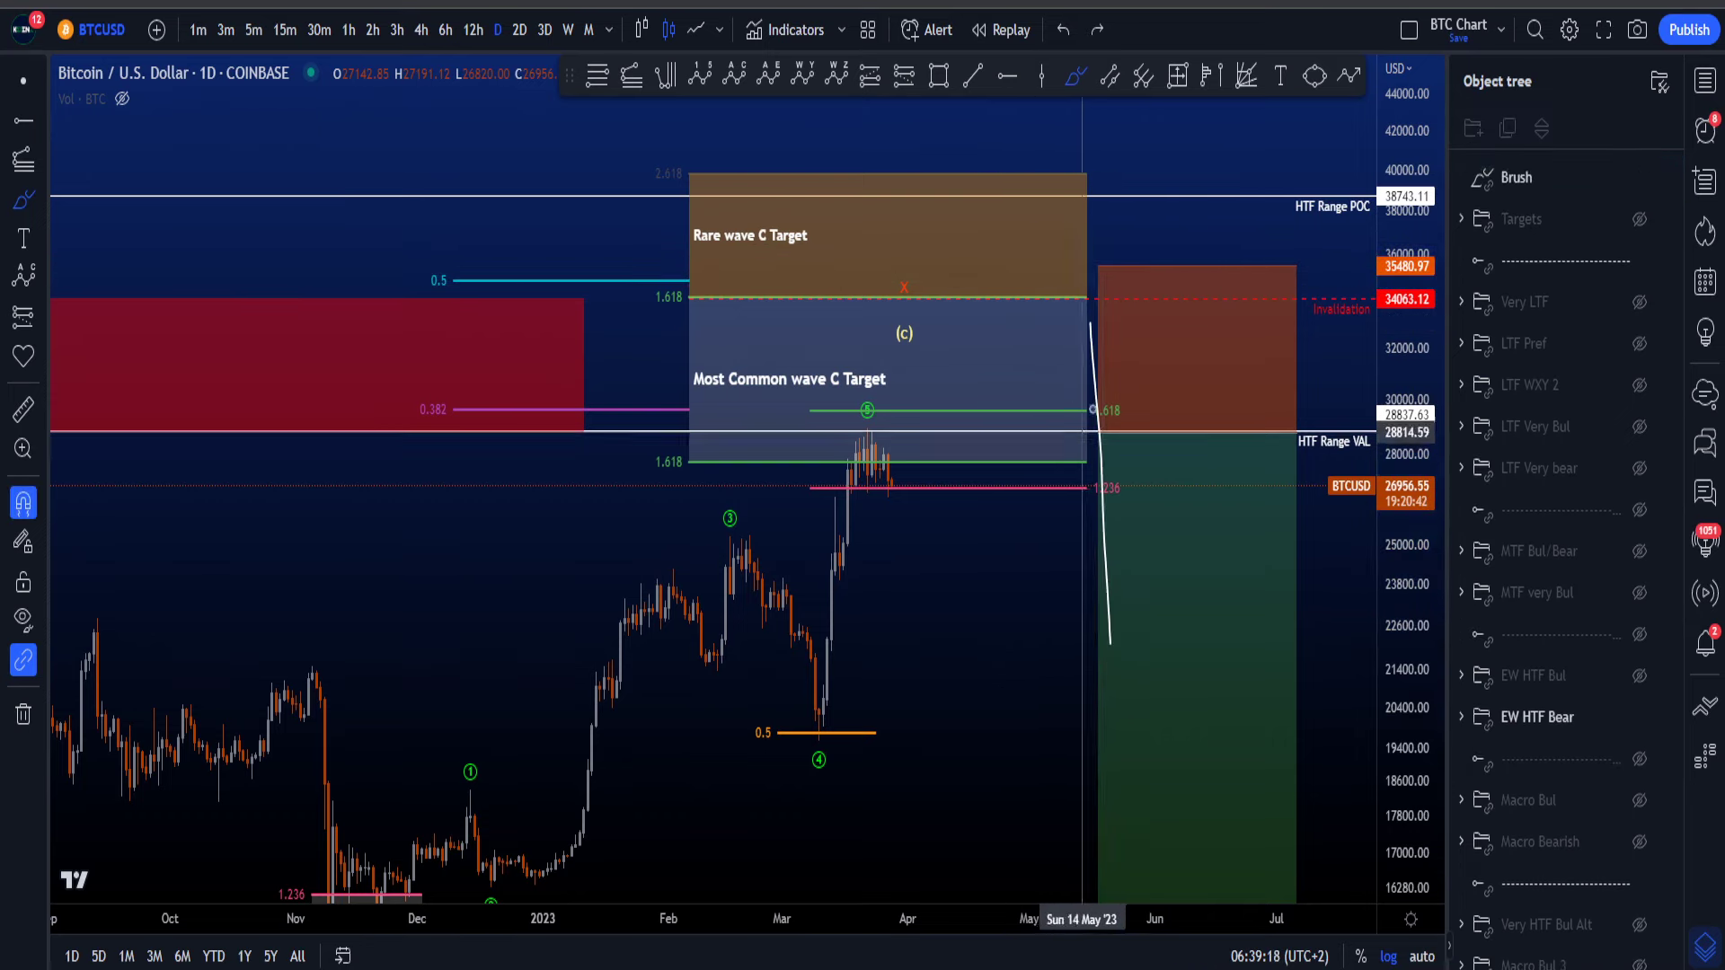
pyautogui.hotkey('ctrl', 'z')
# Step: Highlight the upper 1.618 level beside and below the wave x label with brush strokes, undoing each one
pyautogui.moveTo(1017, 299); pyautogui.dragTo(1024, 296)
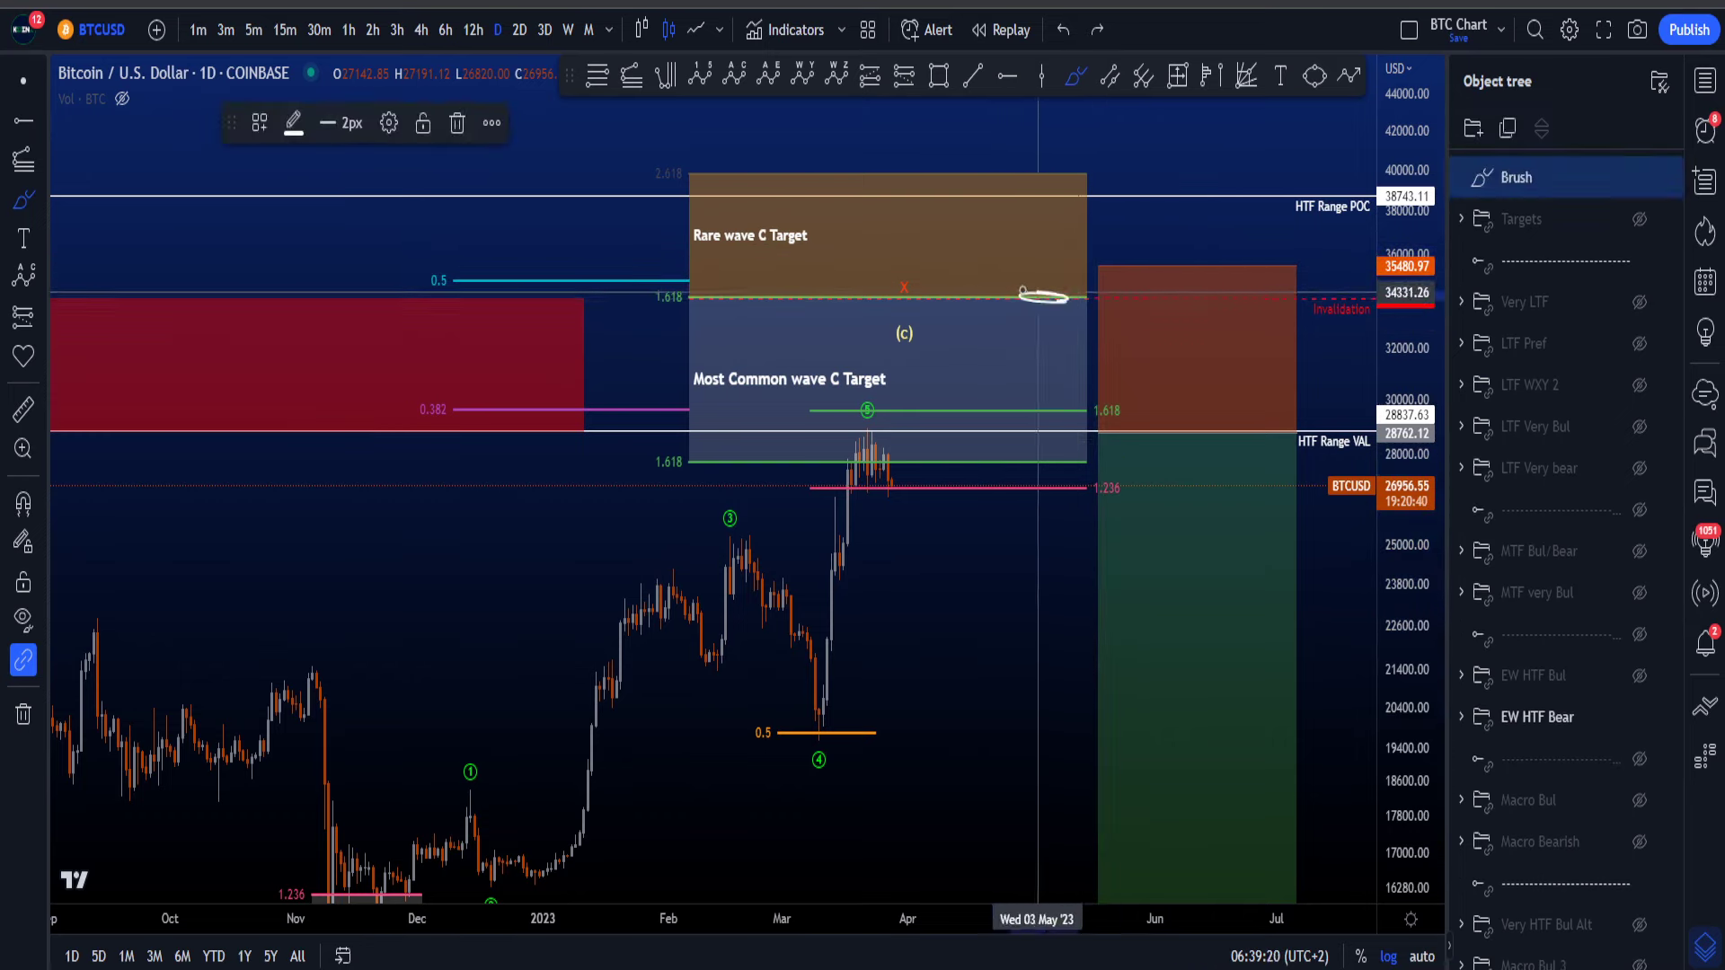
pyautogui.hotkey('ctrl', 'z')
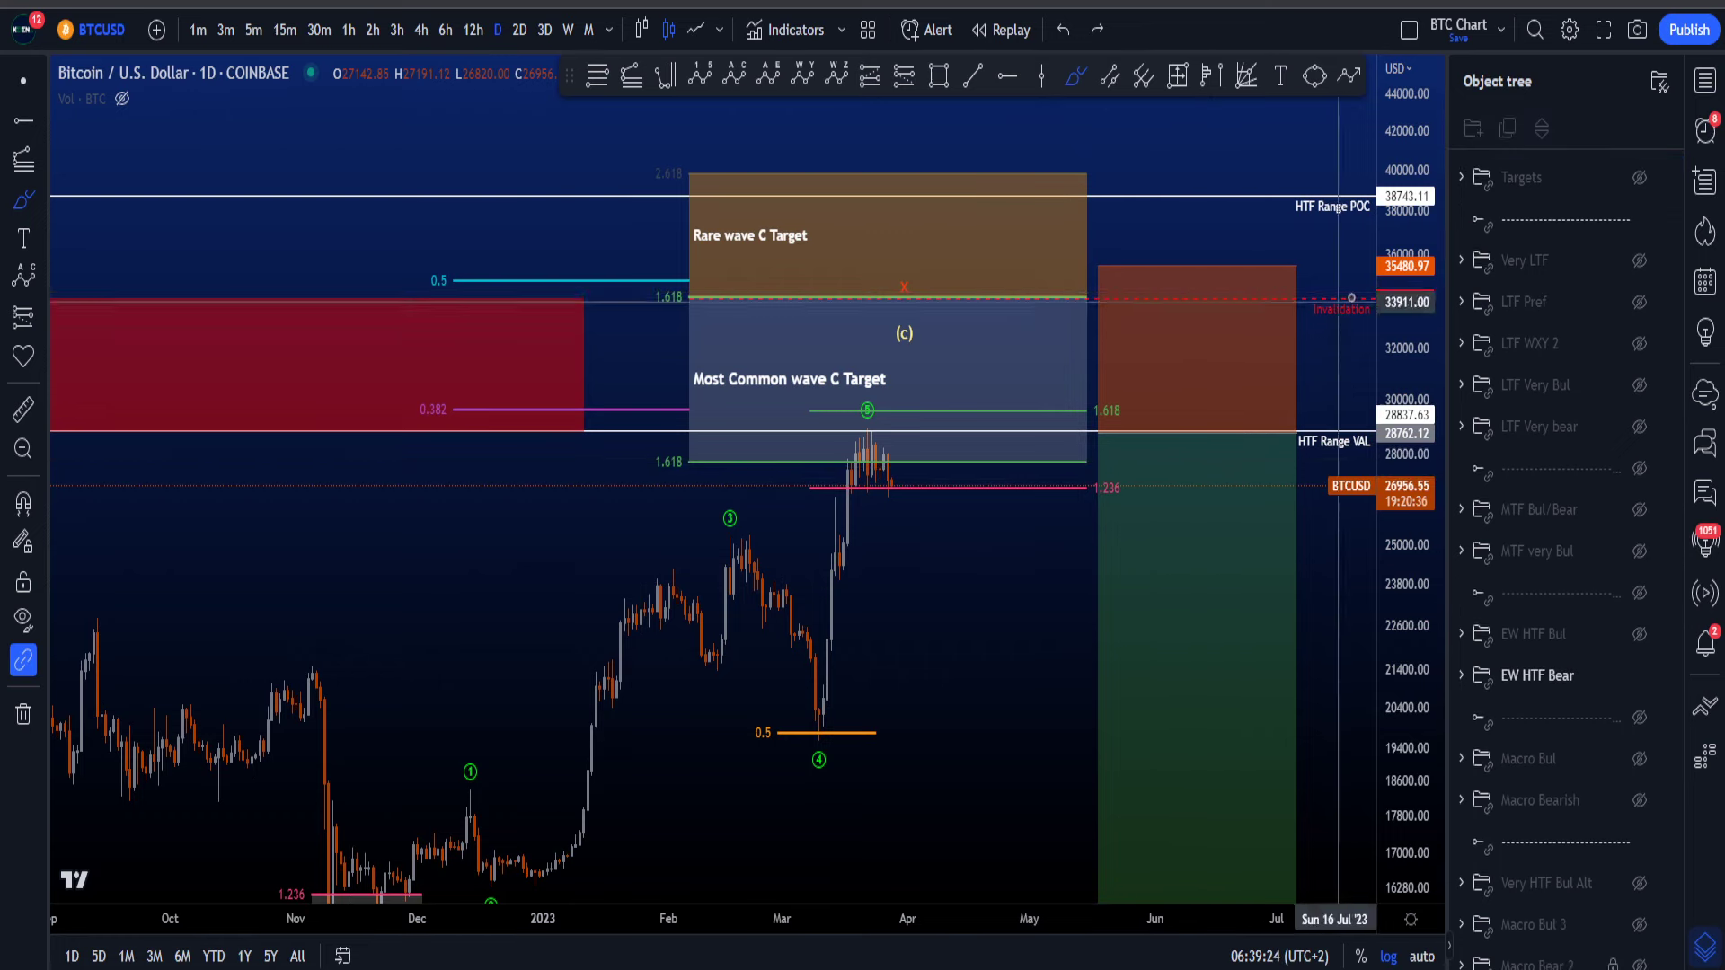
pyautogui.moveTo(1055, 296)
pyautogui.mouseDown()
pyautogui.moveTo(687, 289)
pyautogui.moveTo(835, 465)
pyautogui.moveTo(919, 315)
pyautogui.mouseUp()
pyautogui.hotkey('ctrl', 'z')
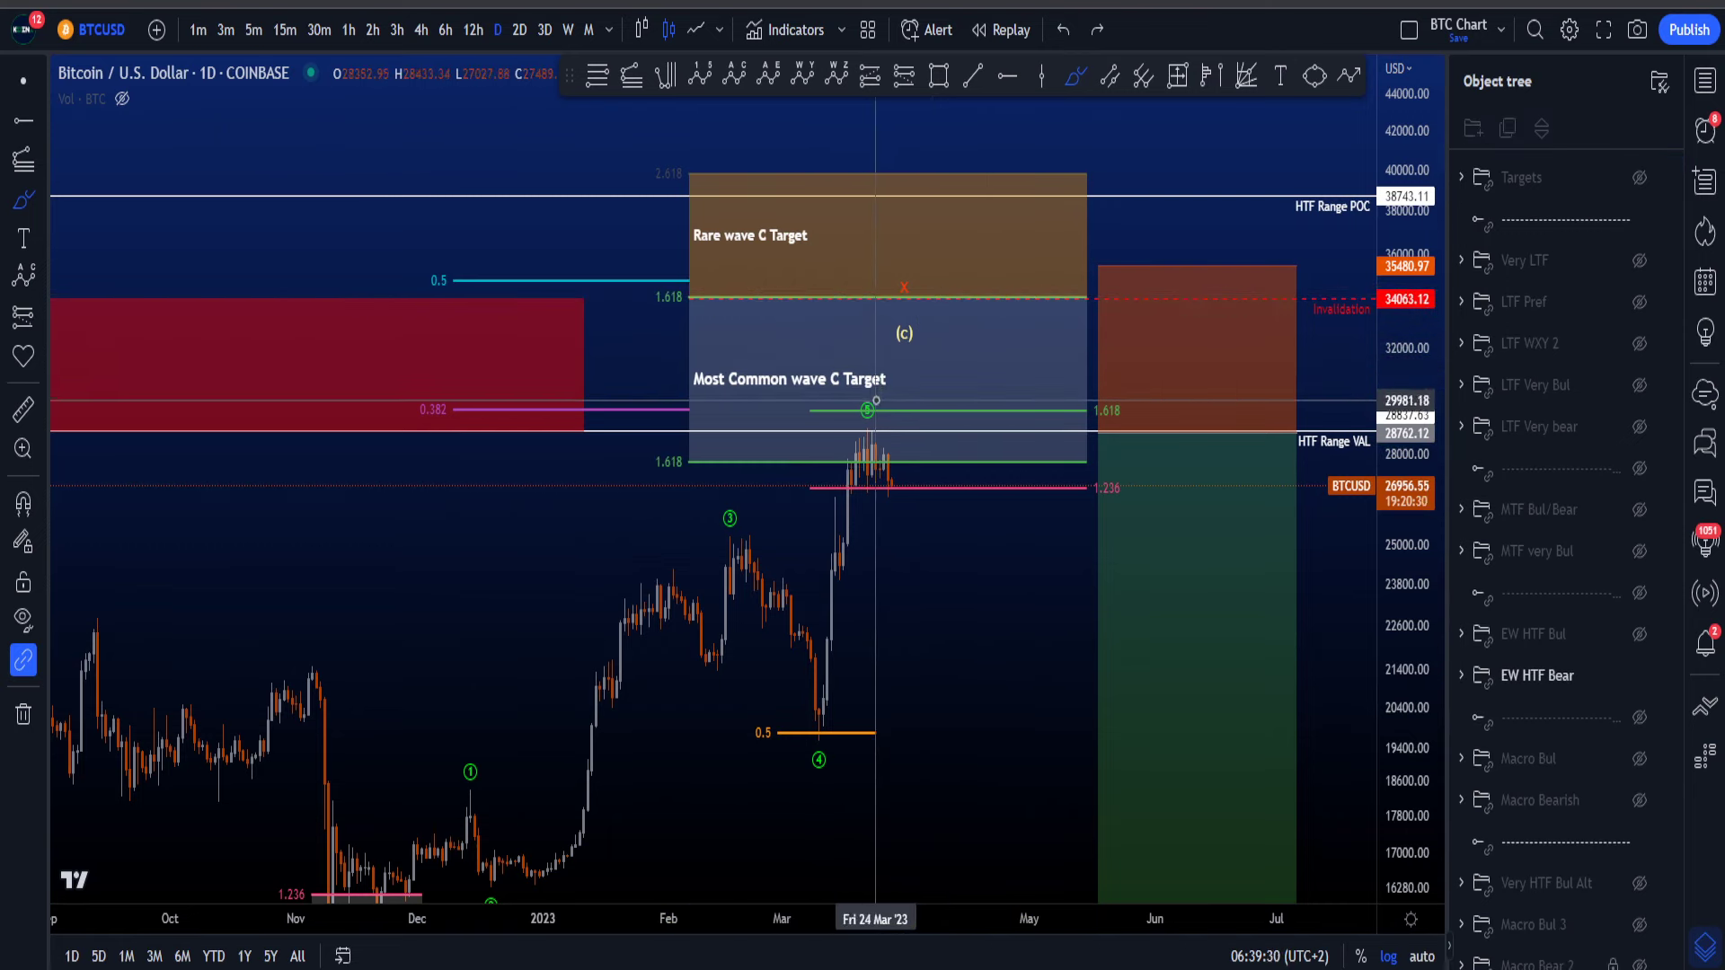
pyautogui.moveTo(893, 306); pyautogui.dragTo(869, 298)
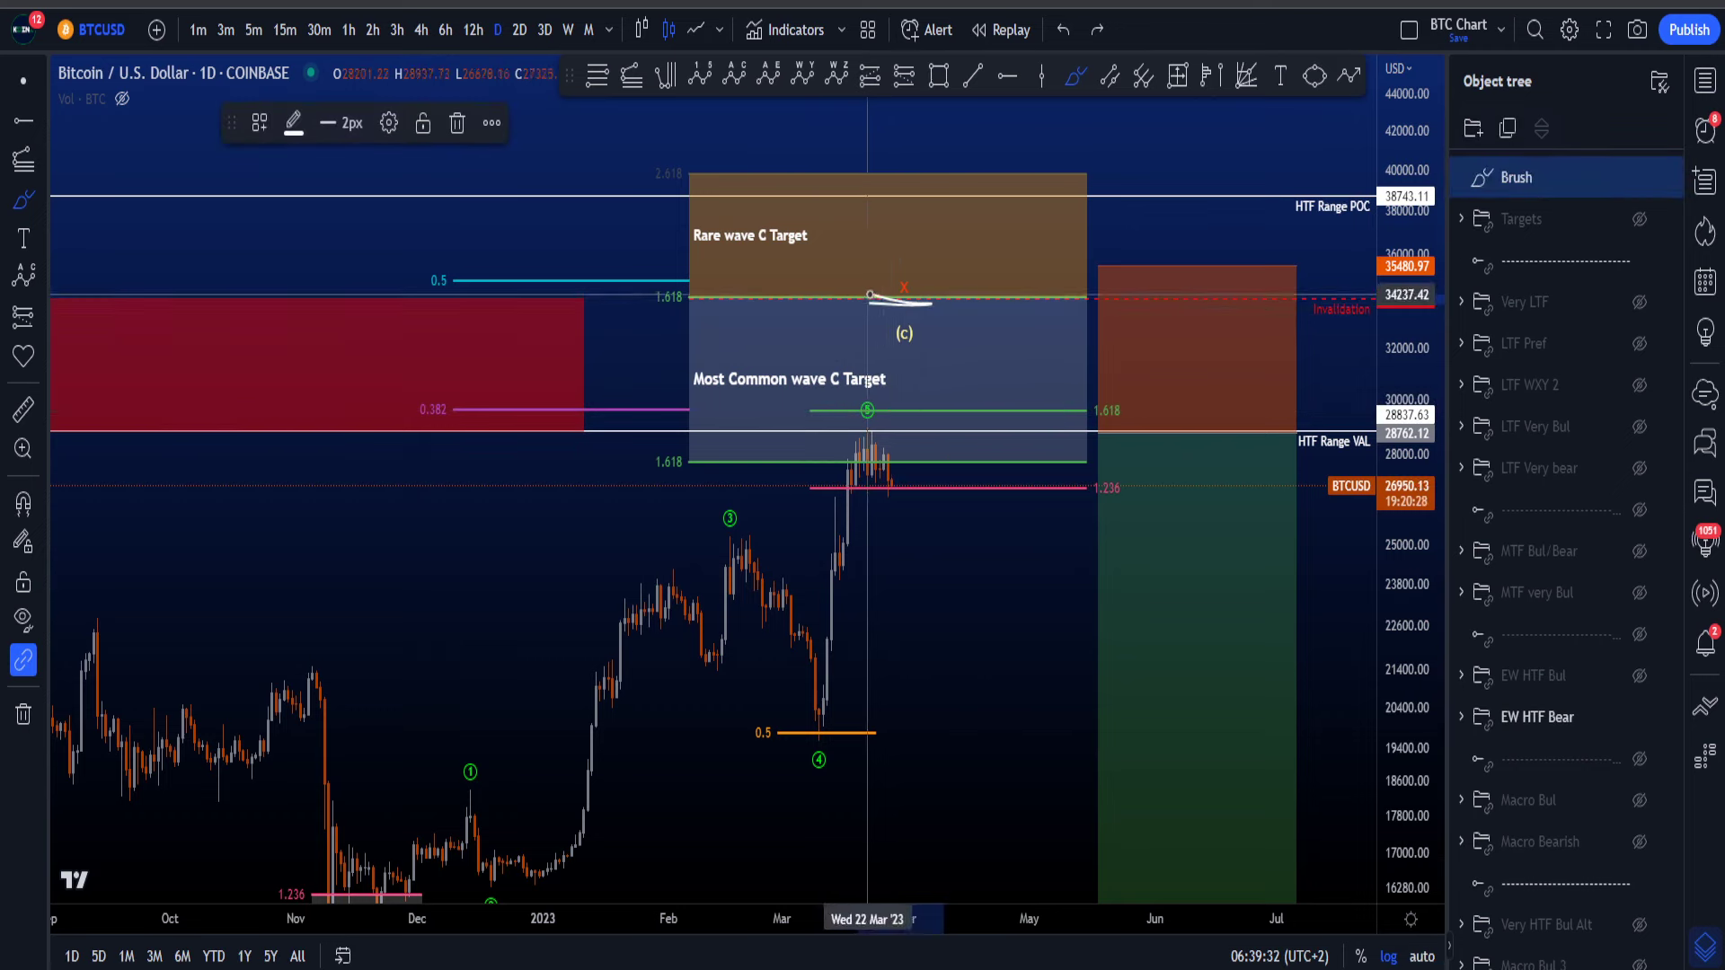
pyautogui.hotkey('ctrl', 'z')
# Step: Brush along the rally after wave 2 and mark the wave 4 low, undoing the strokes
pyautogui.moveTo(1430, 364); pyautogui.dragTo(1430, 447)
pyautogui.moveTo(486, 863); pyautogui.dragTo(662, 745)
pyautogui.moveTo(596, 796)
pyautogui.mouseDown()
pyautogui.moveTo(751, 500)
pyautogui.moveTo(500, 808)
pyautogui.moveTo(578, 808)
pyautogui.mouseUp()
pyautogui.hotkey('ctrl', 'z')
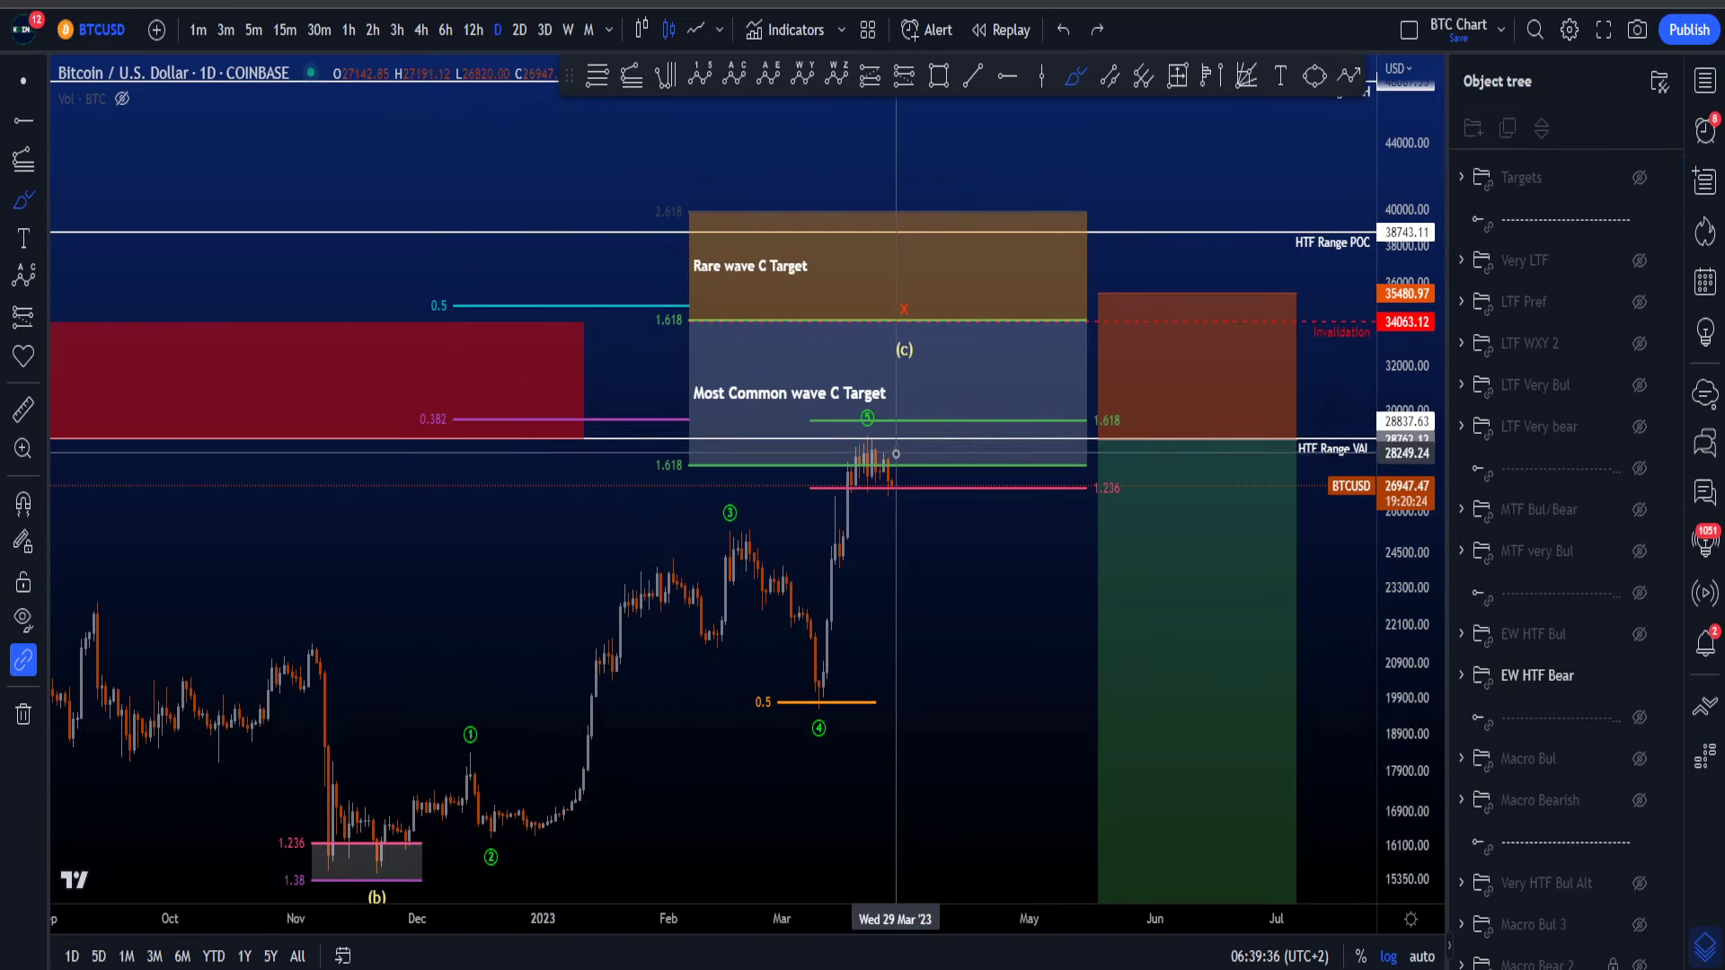
pyautogui.moveTo(831, 677)
pyautogui.mouseDown()
pyautogui.moveTo(862, 455)
pyautogui.moveTo(812, 584)
pyautogui.moveTo(864, 704)
pyautogui.mouseUp()
pyautogui.hotkey('ctrl', 'z')
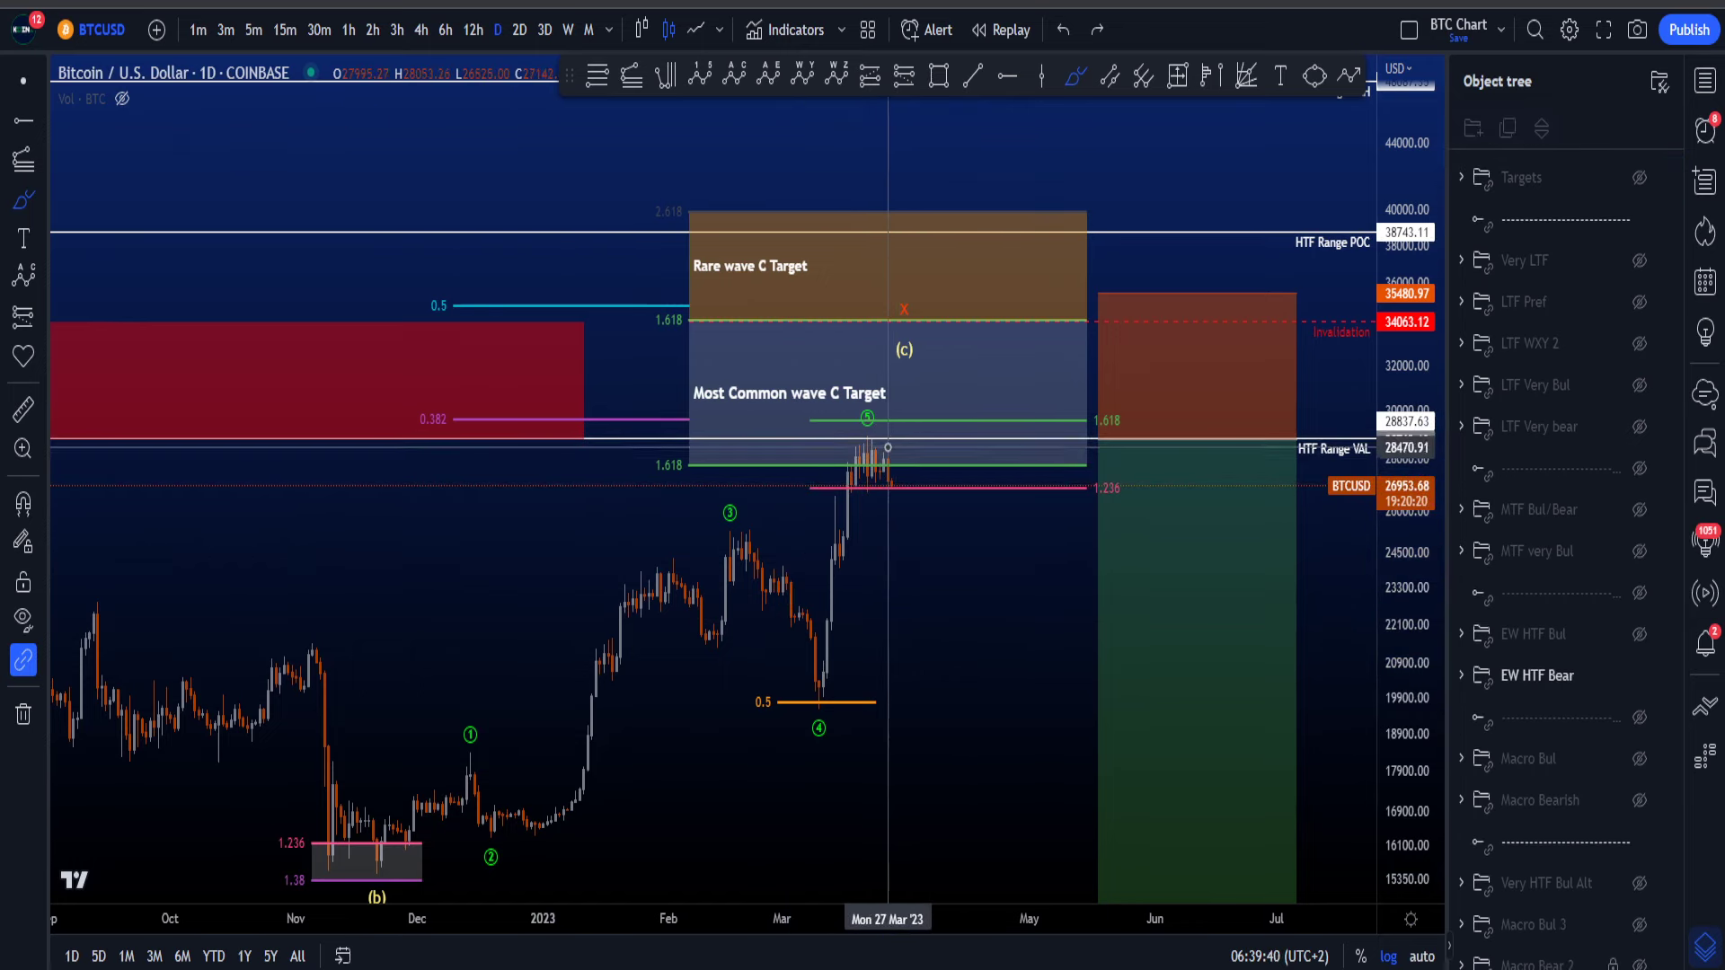
# Step: Sketch alternative paths from the latest candles up to the upper 1.618 level and down below the 1.236 level, undoing each stroke
pyautogui.moveTo(887, 446); pyautogui.dragTo(925, 367)
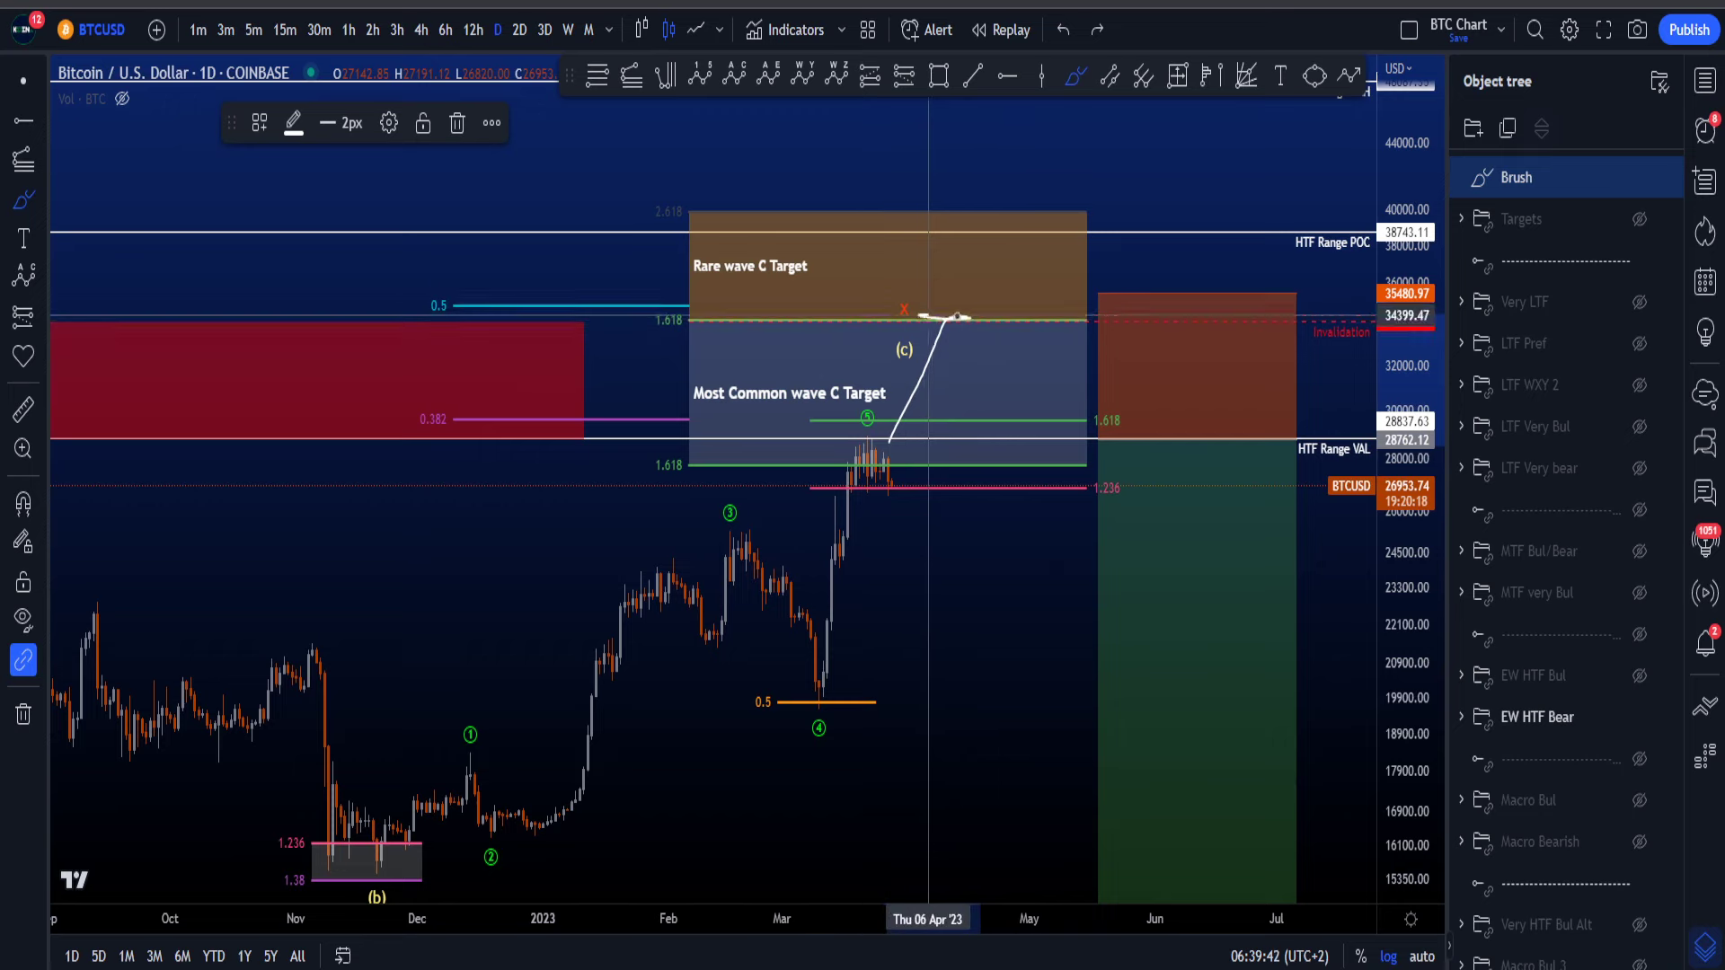
pyautogui.hotkey('ctrl', 'z')
pyautogui.moveTo(877, 458); pyautogui.dragTo(939, 630)
pyautogui.hotkey('ctrl', 'z')
pyautogui.moveTo(887, 488)
pyautogui.mouseDown()
pyautogui.moveTo(928, 459)
pyautogui.moveTo(972, 331)
pyautogui.mouseUp()
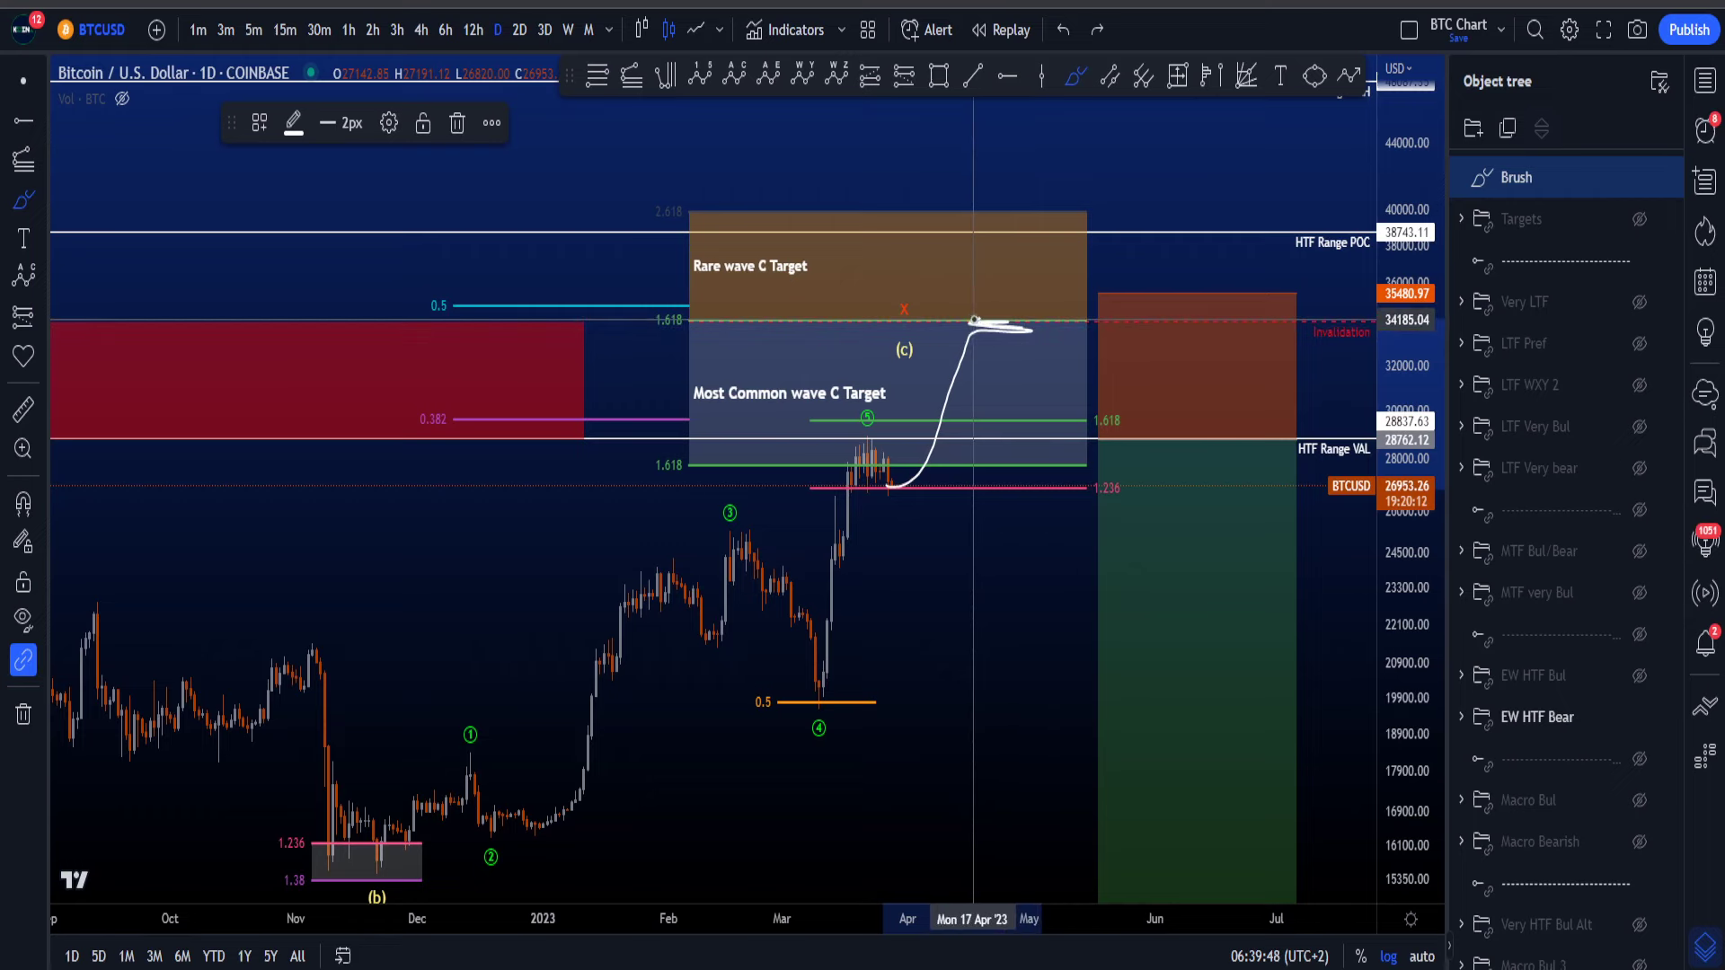
pyautogui.hotkey('ctrl', 'z')
# Step: Mark the wave 4 low and trace a bullish path from the wave (b) low to above HTF Range POC, undoing both strokes
pyautogui.moveTo(838, 721)
pyautogui.mouseDown()
pyautogui.moveTo(905, 358)
pyautogui.moveTo(822, 701)
pyautogui.mouseUp()
pyautogui.hotkey('ctrl', 'z')
pyautogui.moveTo(413, 837)
pyautogui.mouseDown()
pyautogui.moveTo(674, 589)
pyautogui.moveTo(795, 647)
pyautogui.moveTo(903, 418)
pyautogui.moveTo(1040, 268)
pyautogui.moveTo(1066, 158)
pyautogui.mouseUp()
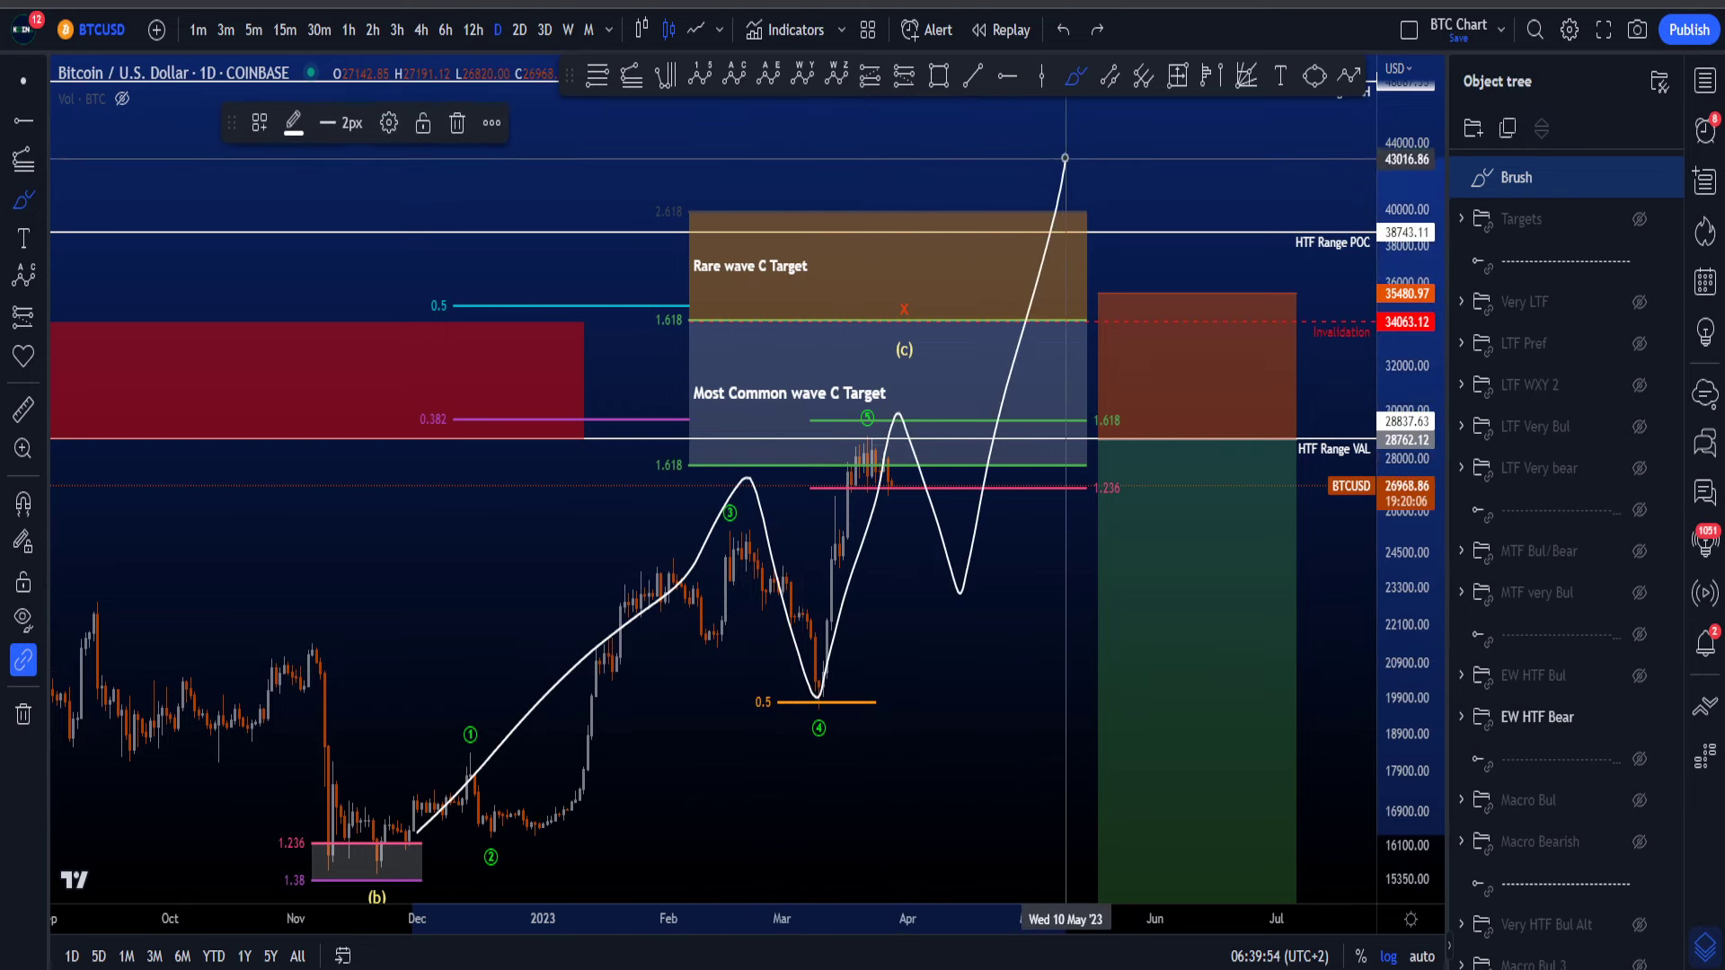
pyautogui.hotkey('ctrl', 'z')
# Step: Hide the EW HTF Bear drawings and show the EW HTF Bul drawings on the chart
pyautogui.click(1639, 676)
pyautogui.click(1639, 634)
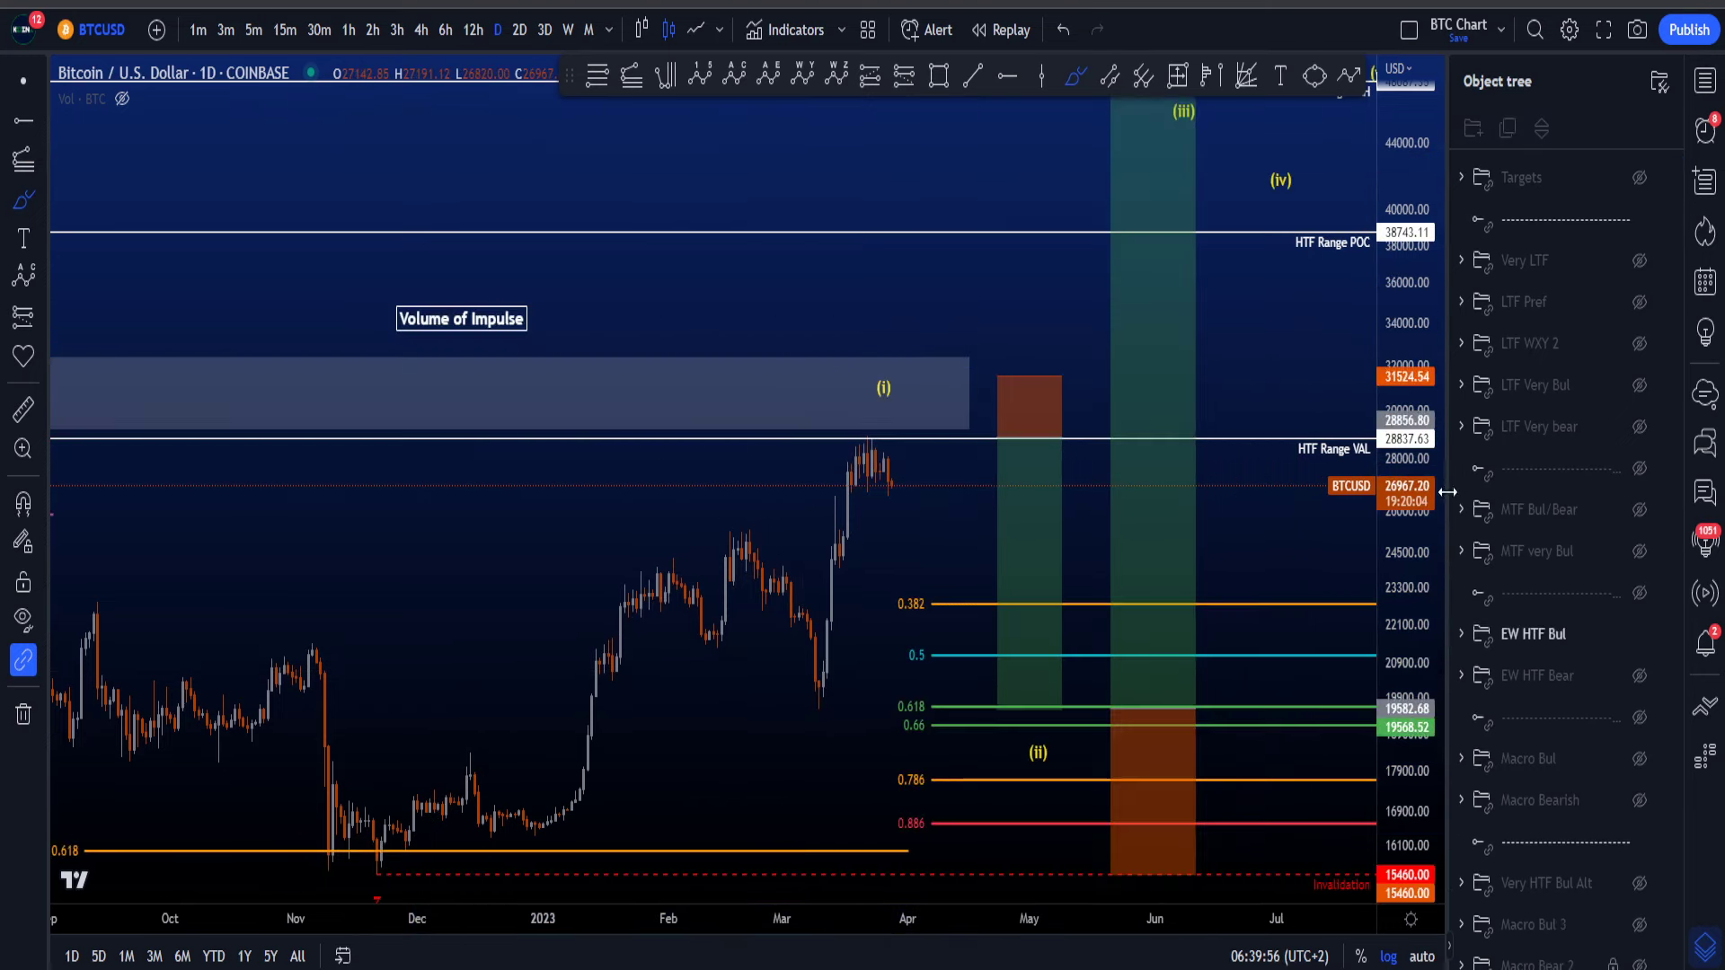
pyautogui.scroll(-2, 1016, 882)
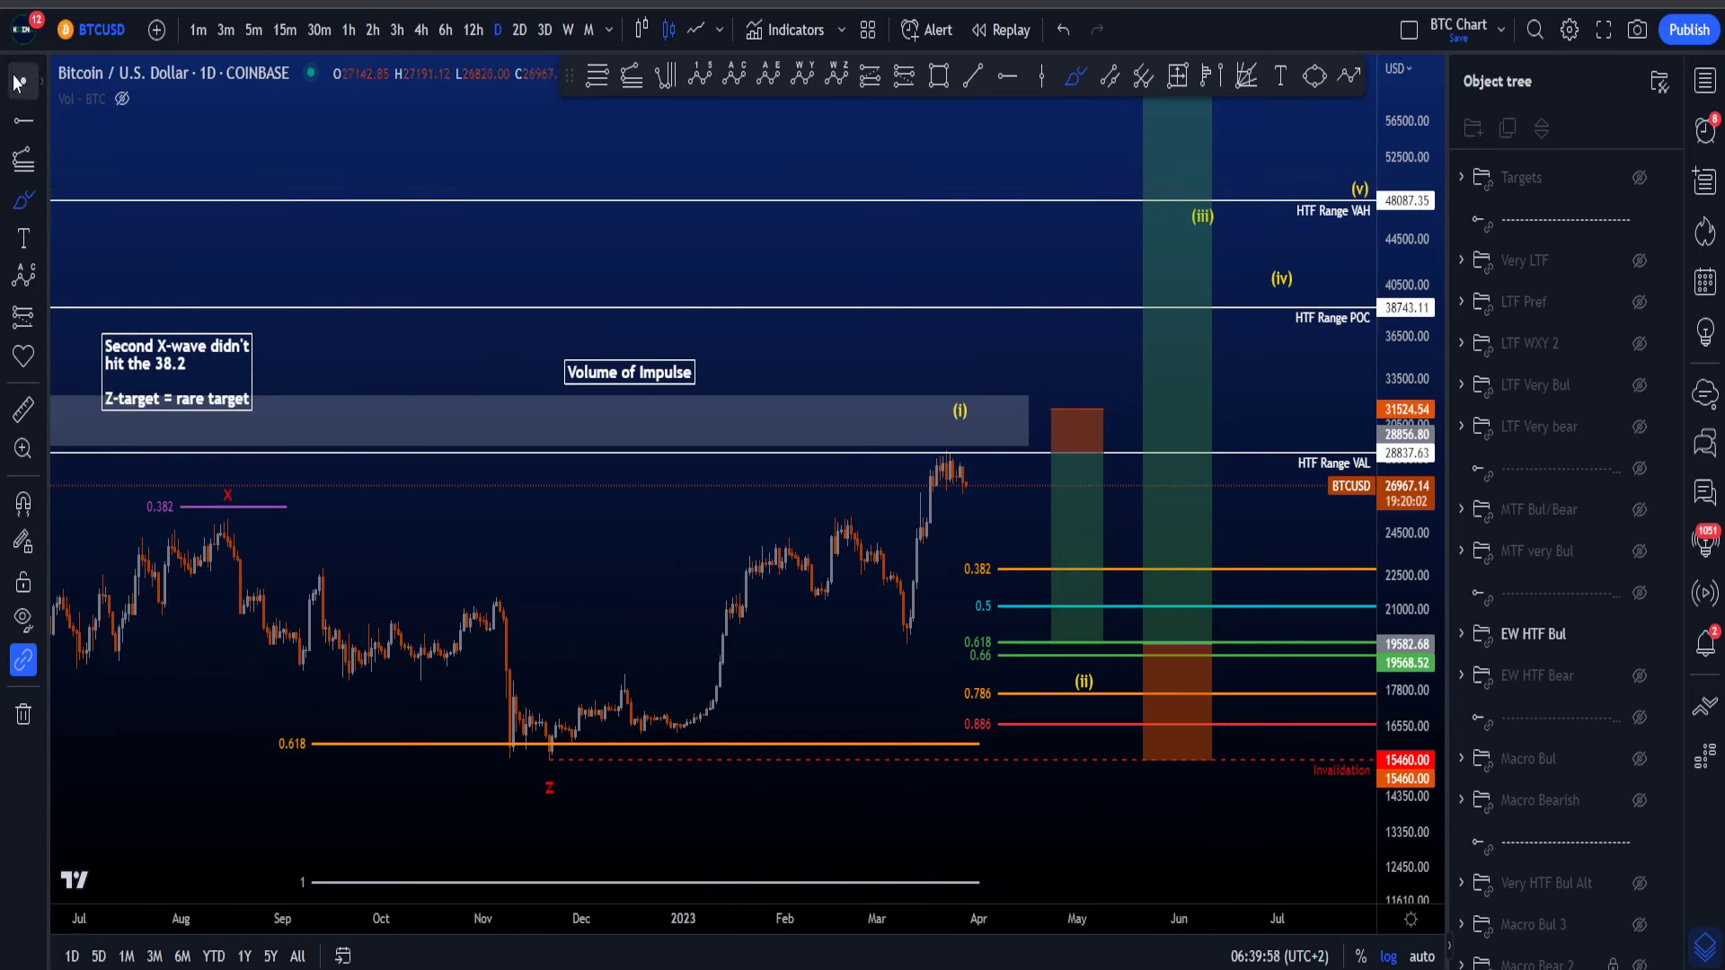
pyautogui.scroll(-3, 861, 506)
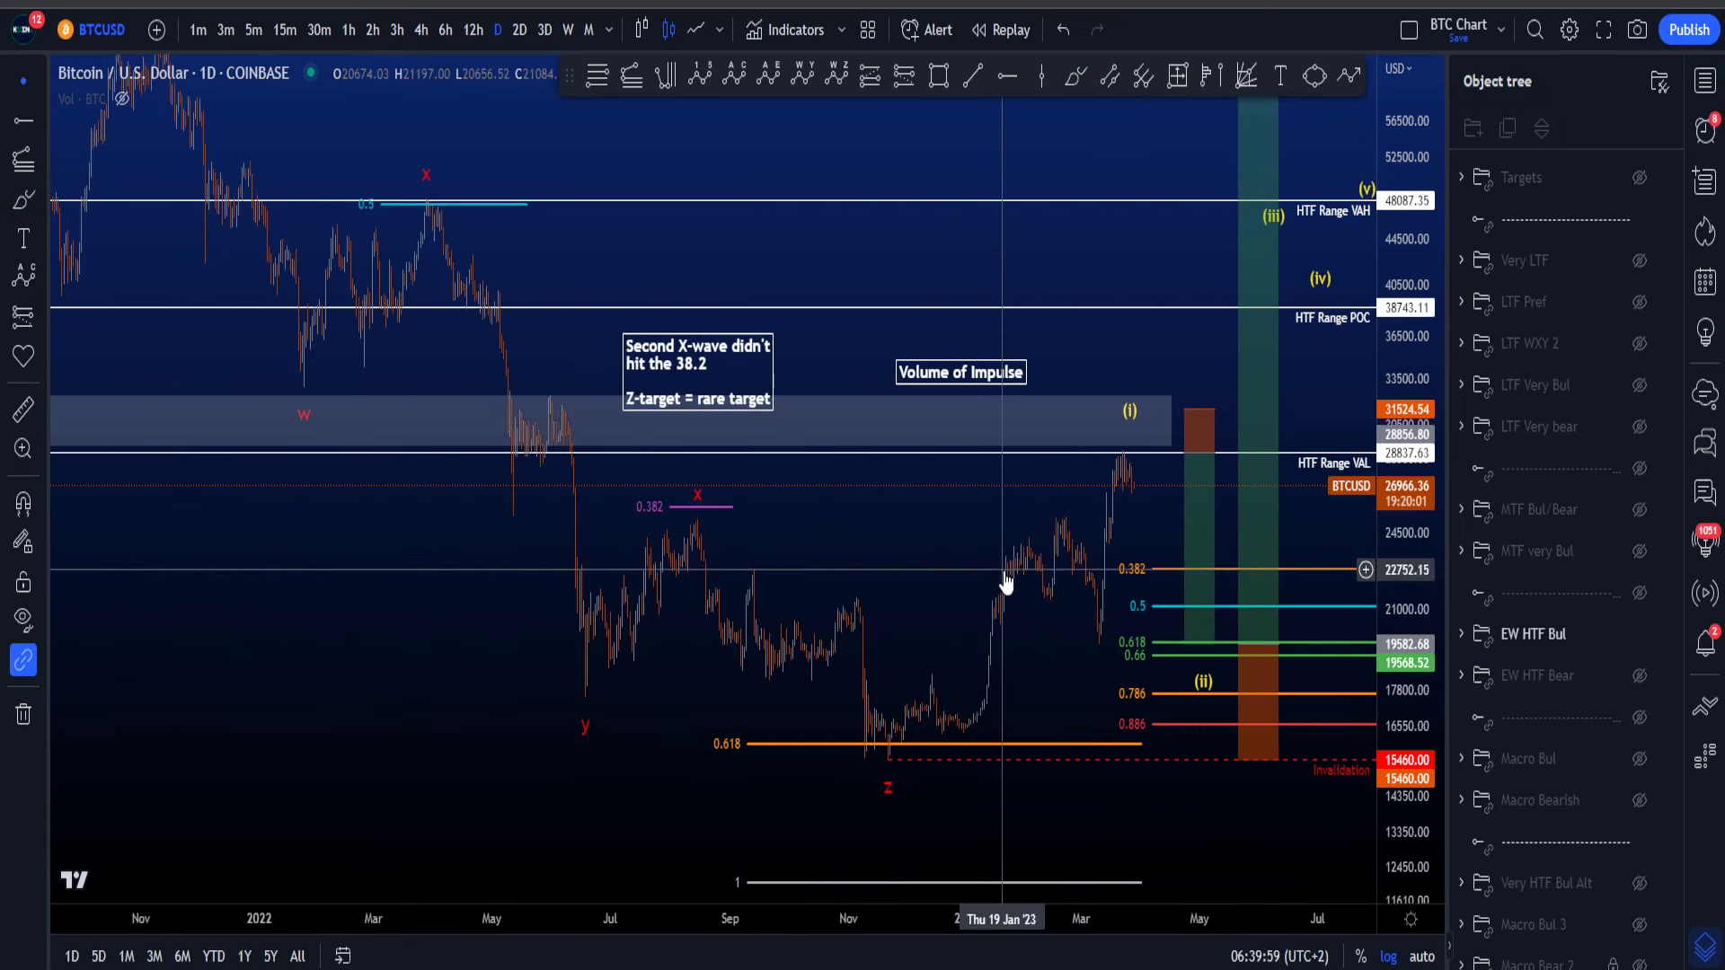
# Step: Trace the W-X-Y-X-Z correction down to the wave z low and mark its 0.618 label with the brush, undoing the strokes
pyautogui.click(1075, 76)
pyautogui.moveTo(147, 141)
pyautogui.mouseDown()
pyautogui.moveTo(419, 219)
pyautogui.moveTo(695, 564)
pyautogui.moveTo(909, 771)
pyautogui.moveTo(938, 818)
pyautogui.moveTo(921, 878)
pyautogui.mouseUp()
pyautogui.hotkey('ctrl', 'z')
pyautogui.hotkey('ctrl', 'z')
pyautogui.moveTo(749, 769)
pyautogui.mouseDown()
pyautogui.moveTo(685, 729)
pyautogui.moveTo(749, 750)
pyautogui.mouseUp()
pyautogui.hotkey('ctrl', 'z')
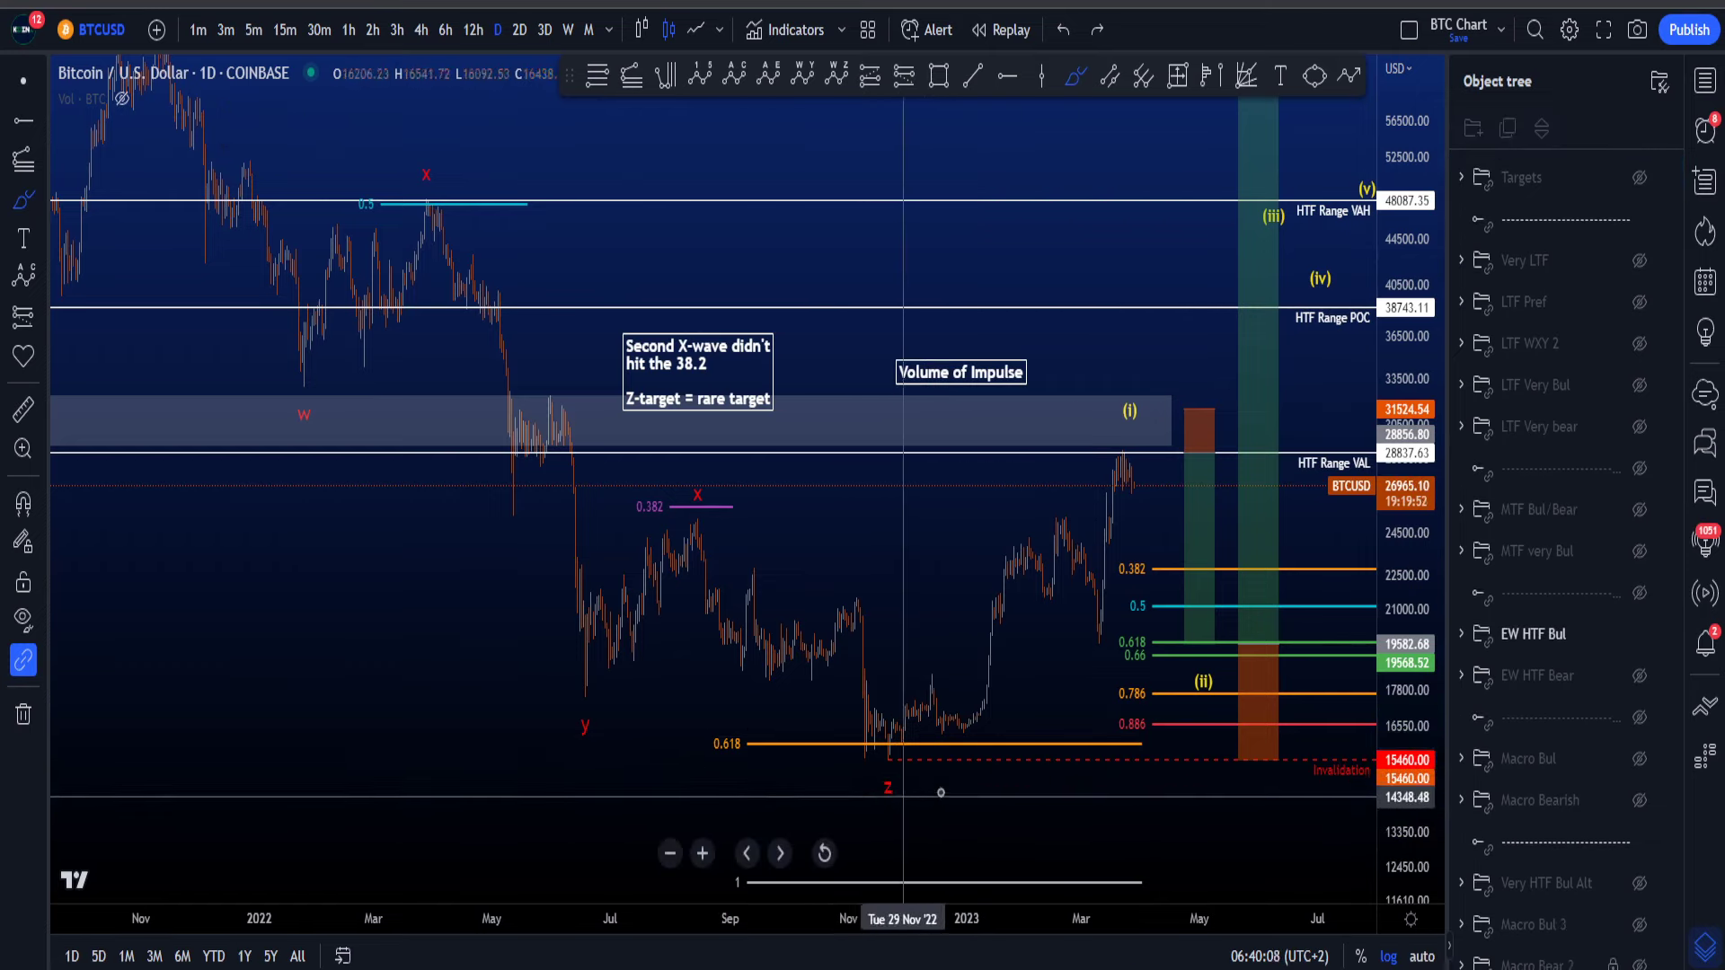
# Step: Trace the rise from the wave z low to the wave (i) high and circle the HTF Range VAL label, undoing the strokes
pyautogui.scroll(5, 981, 769)
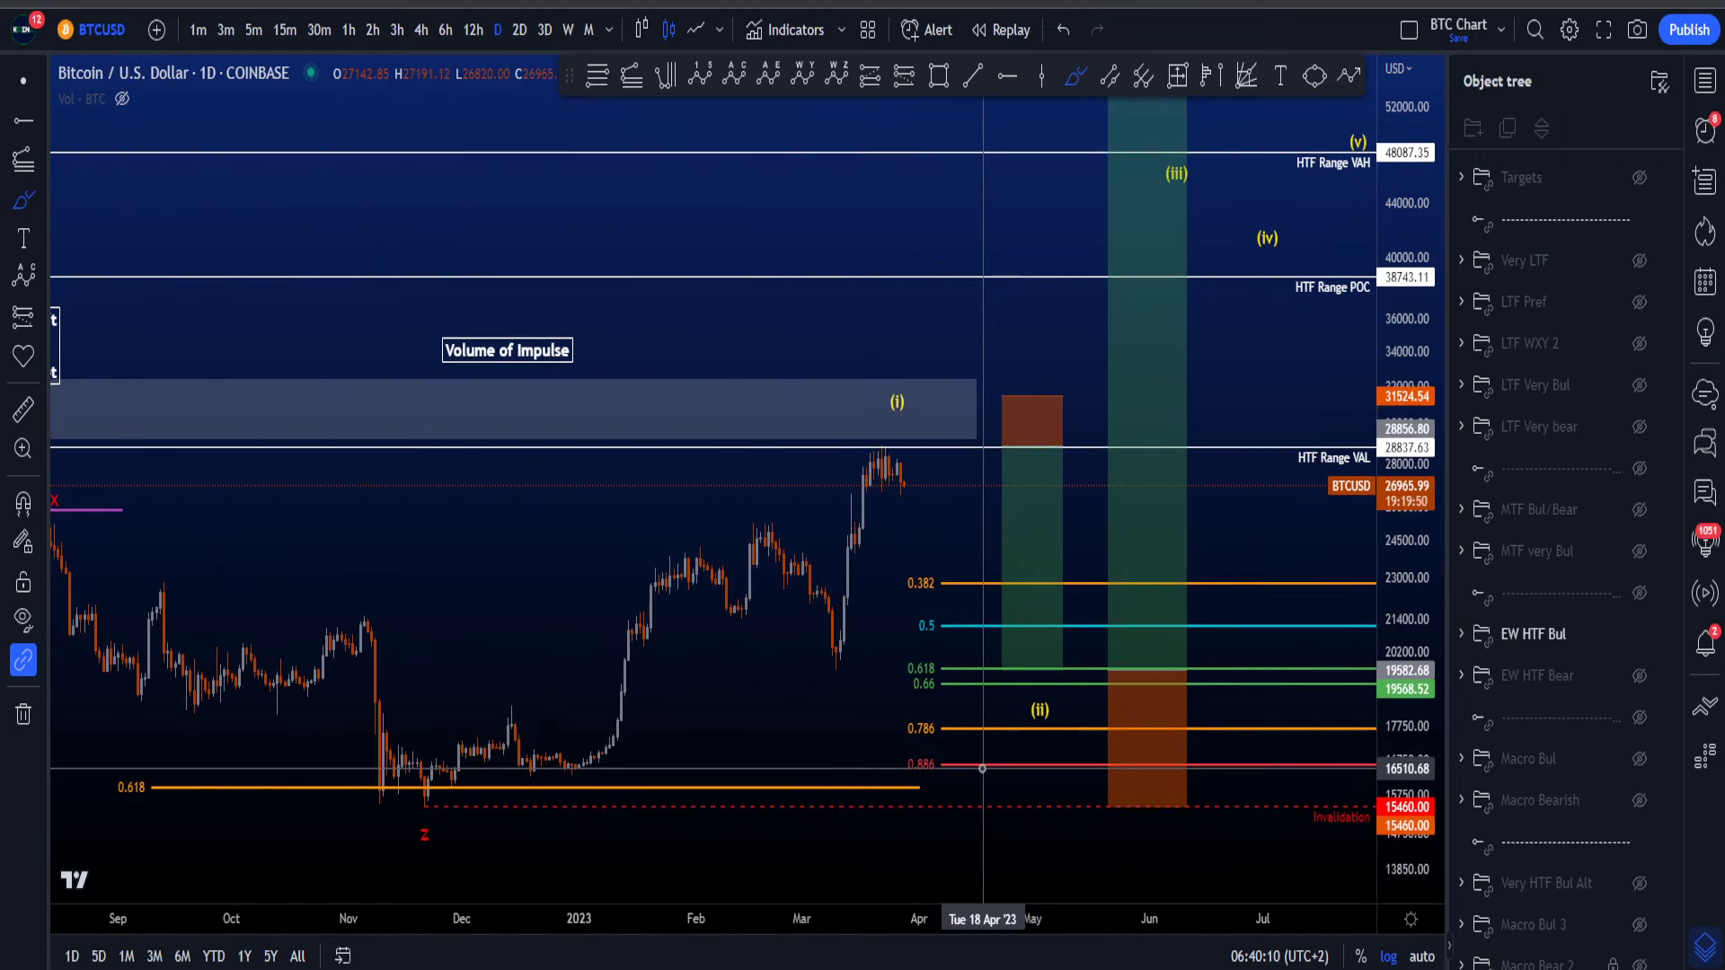
pyautogui.scroll(1, 507, 779)
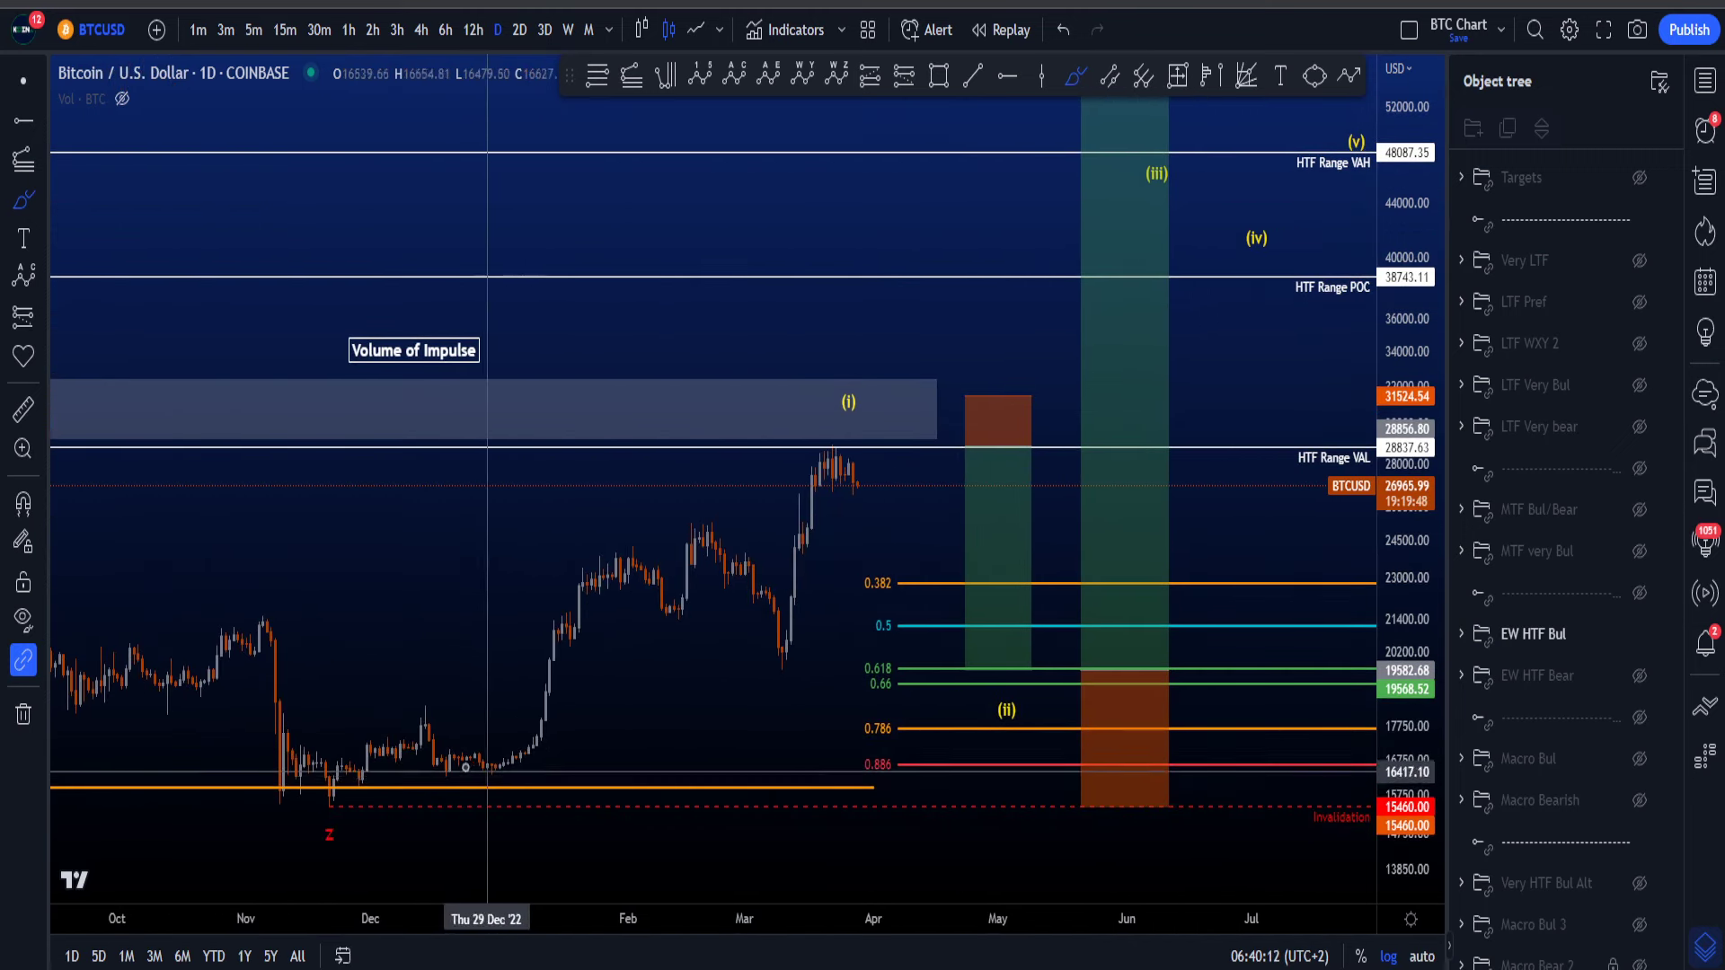
pyautogui.moveTo(334, 778)
pyautogui.mouseDown()
pyautogui.moveTo(577, 669)
pyautogui.moveTo(791, 636)
pyautogui.moveTo(865, 409)
pyautogui.moveTo(885, 480)
pyautogui.mouseUp()
pyautogui.hotkey('ctrl', 'z')
pyautogui.hotkey('ctrl', 'z')
pyautogui.moveTo(1315, 422); pyautogui.dragTo(1304, 499)
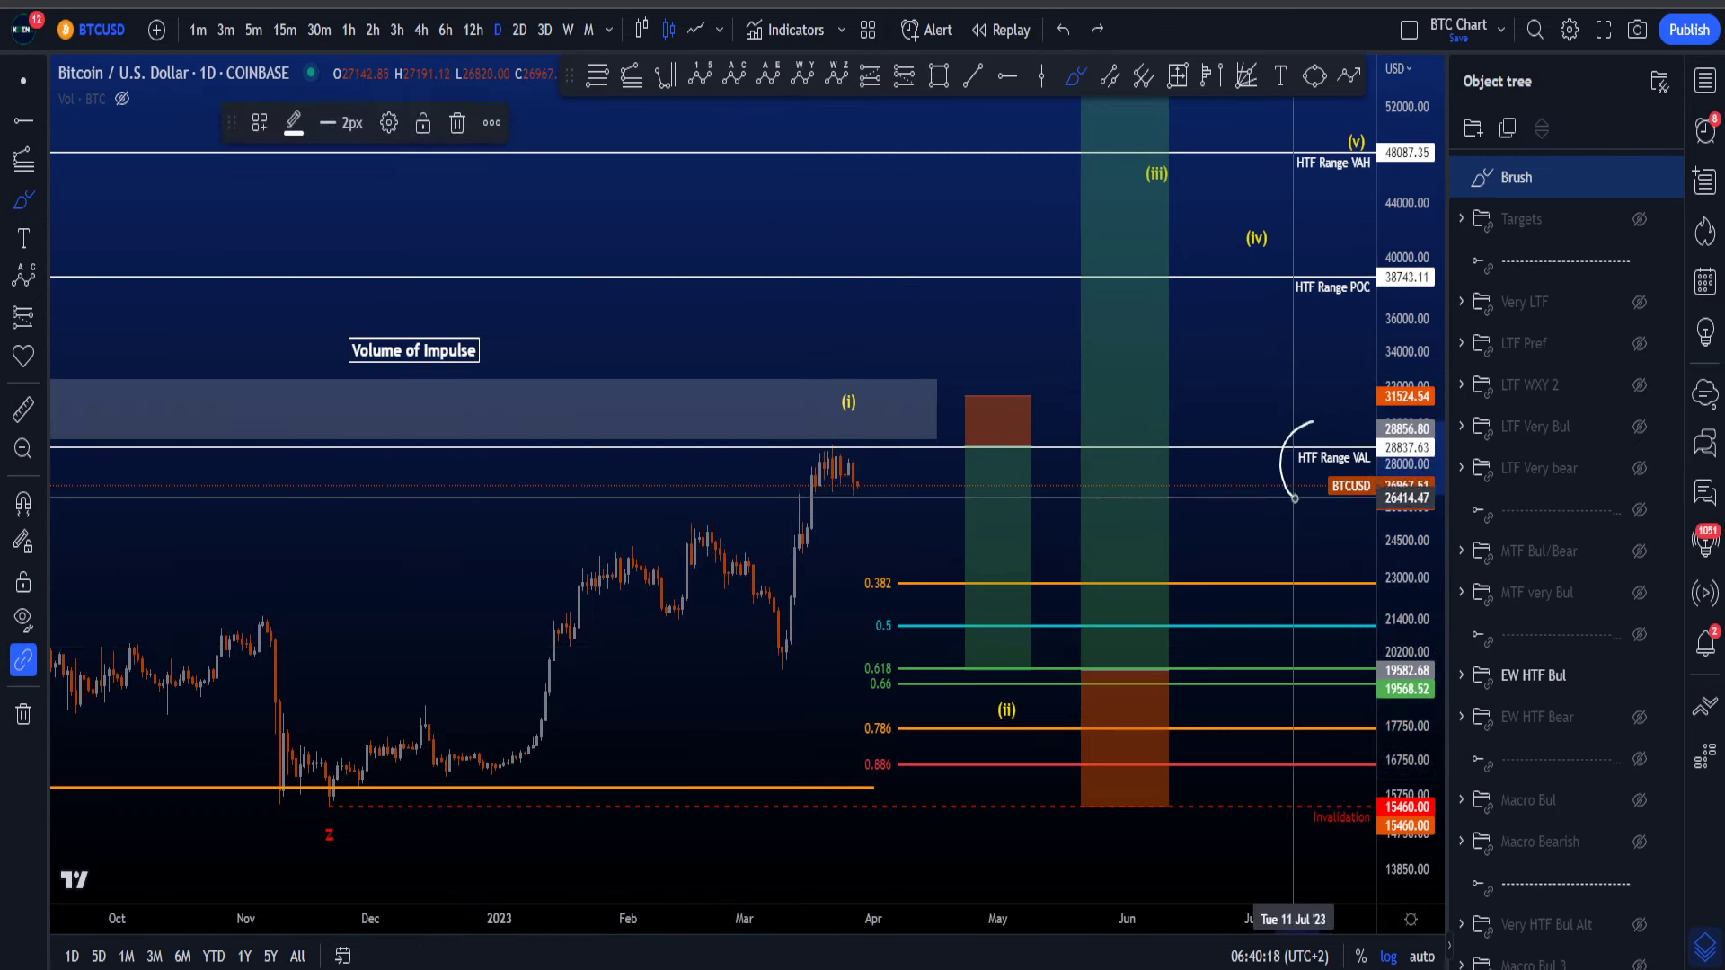
pyautogui.hotkey('ctrl', 'z')
# Step: Mark the mid-2022 price action in the shaded Volume of Impulse zone and brush across the zone, undoing both strokes
pyautogui.scroll(-5, 905, 501)
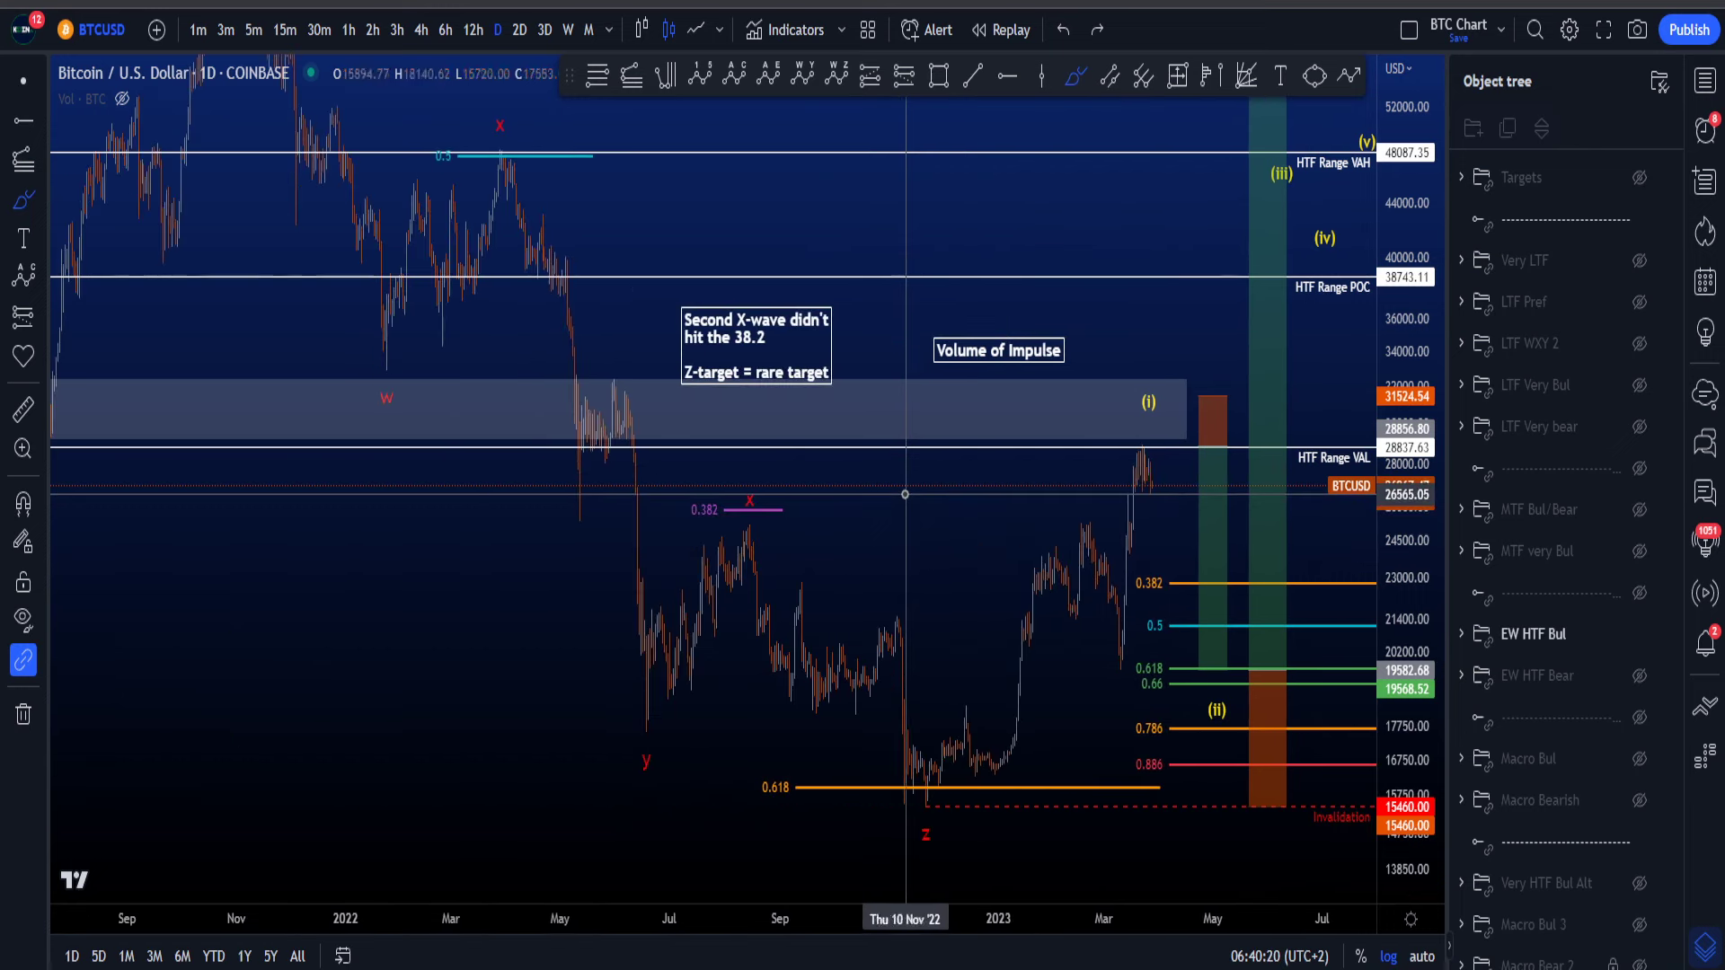
pyautogui.scroll(-2, 539, 496)
pyautogui.moveTo(774, 457)
pyautogui.mouseDown()
pyautogui.moveTo(731, 417)
pyautogui.moveTo(775, 423)
pyautogui.mouseUp()
pyautogui.hotkey('ctrl', 'z')
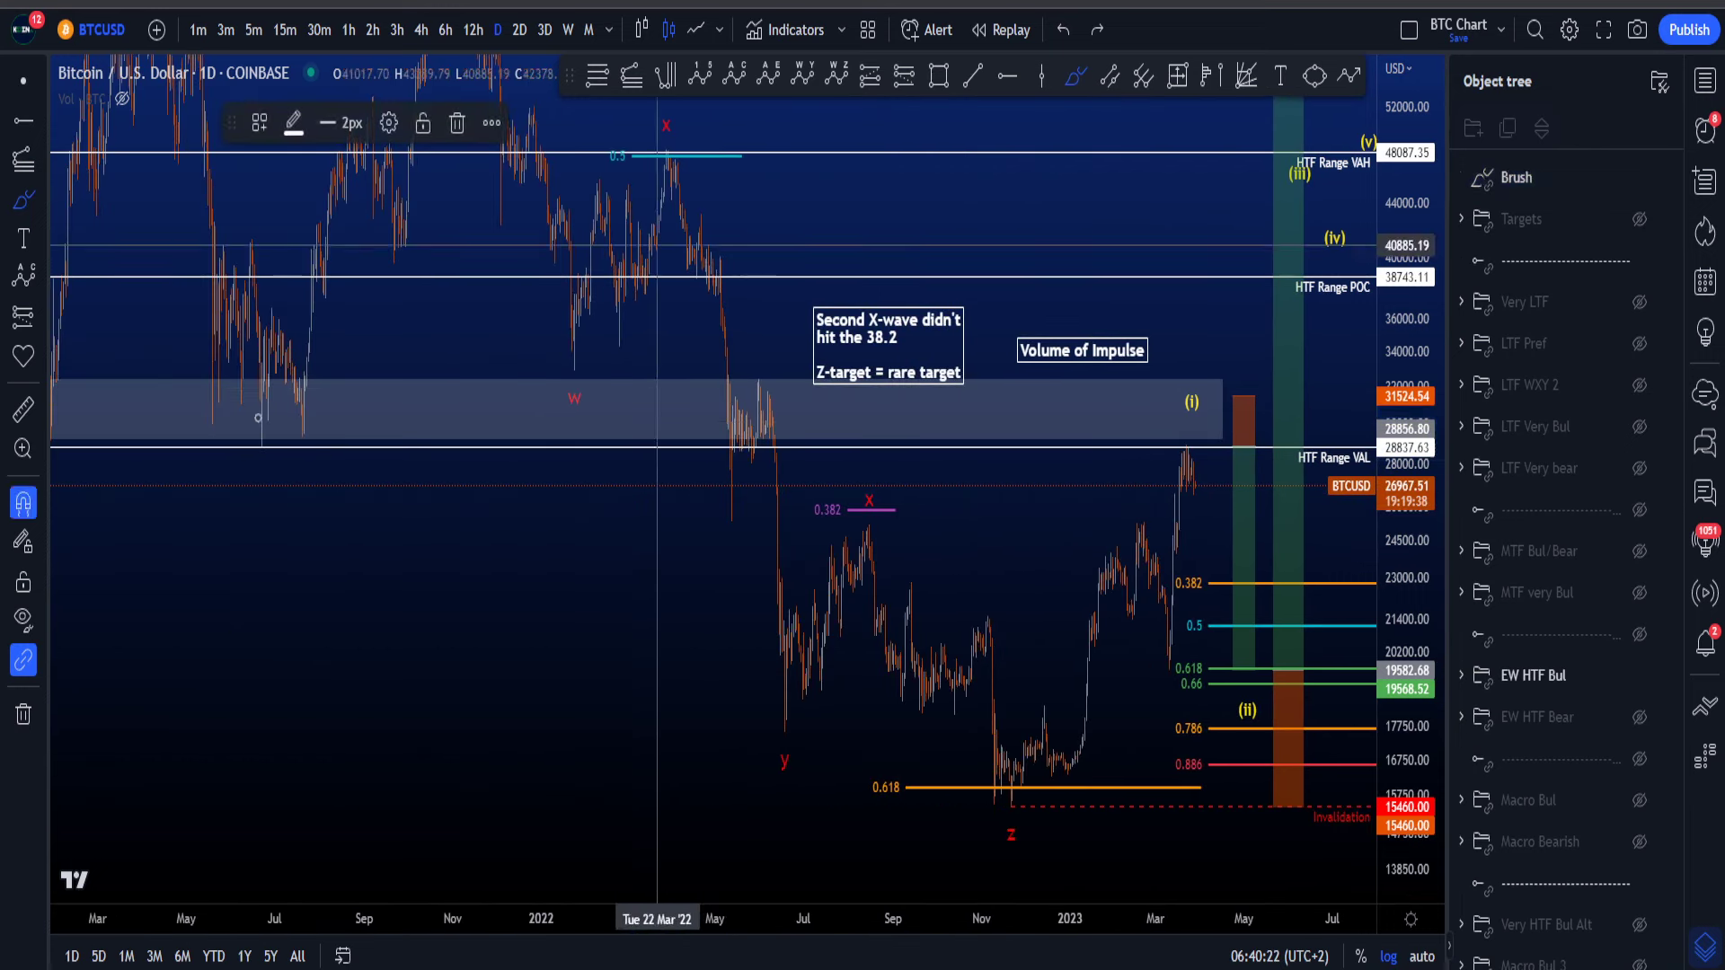
pyautogui.moveTo(150, 416)
pyautogui.mouseDown()
pyautogui.moveTo(354, 449)
pyautogui.moveTo(851, 454)
pyautogui.mouseUp()
pyautogui.hotkey('ctrl', 'z')
# Step: Circle the short position's entry above wave (ii) and brush a decline from it to below the invalidation line, undoing the stroke
pyautogui.scroll(8, 1078, 543)
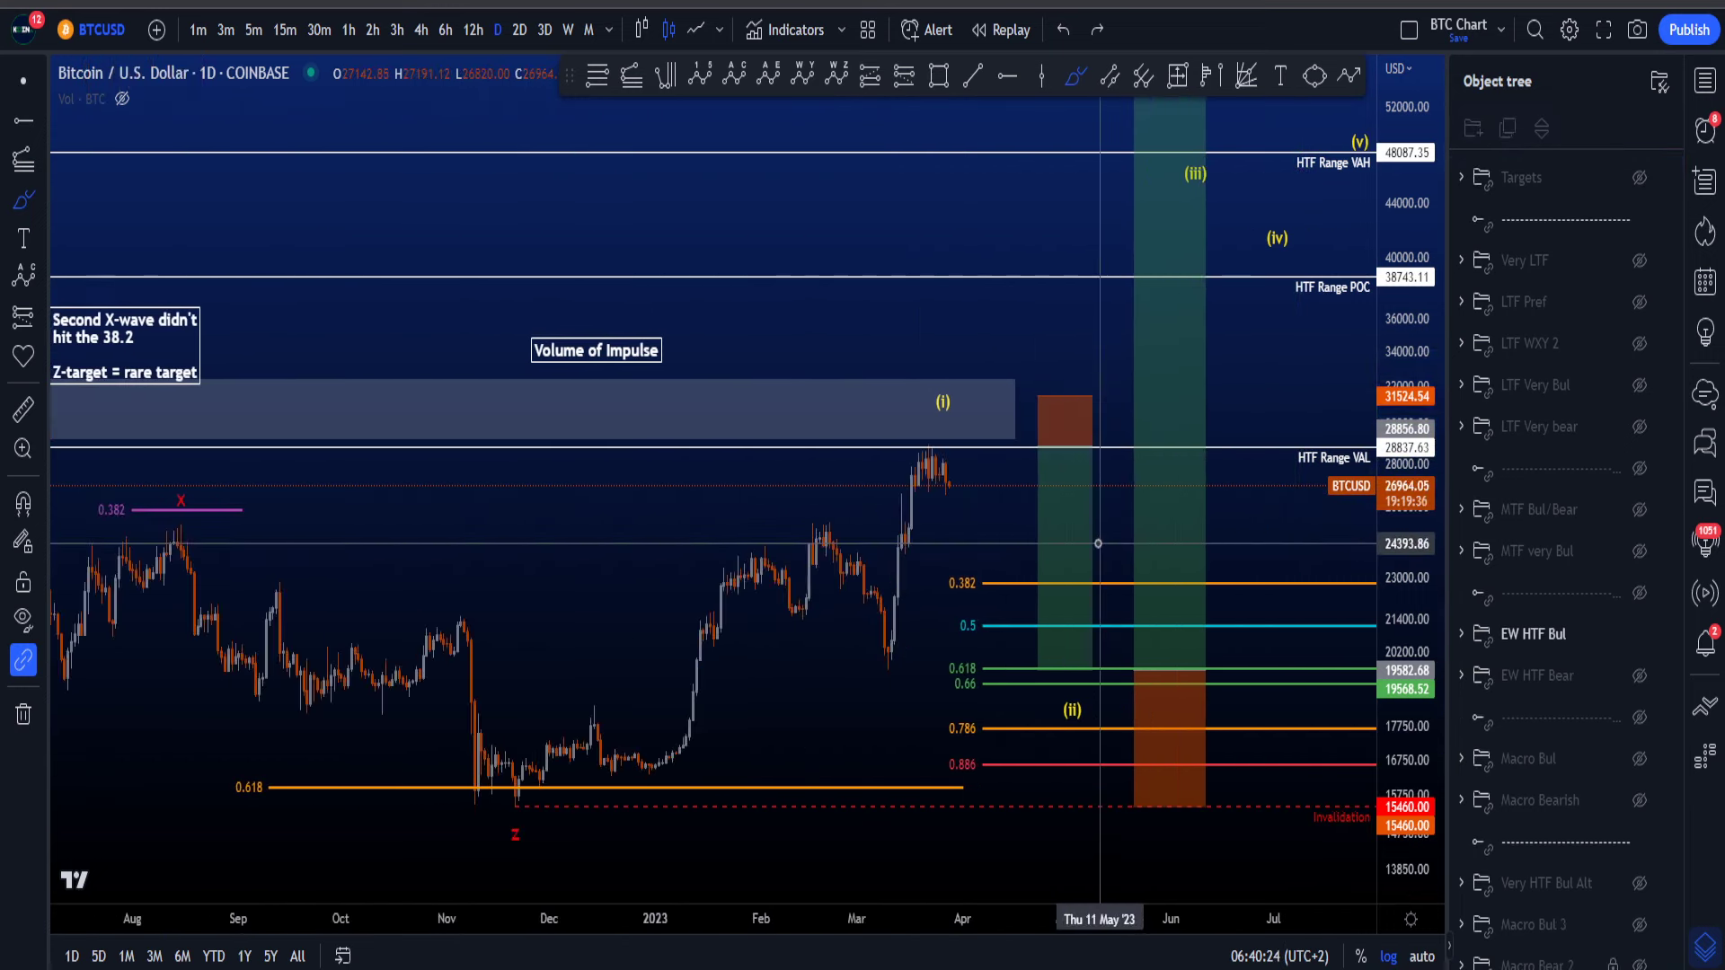
pyautogui.click(23, 81)
pyautogui.moveTo(1408, 729); pyautogui.dragTo(1408, 652)
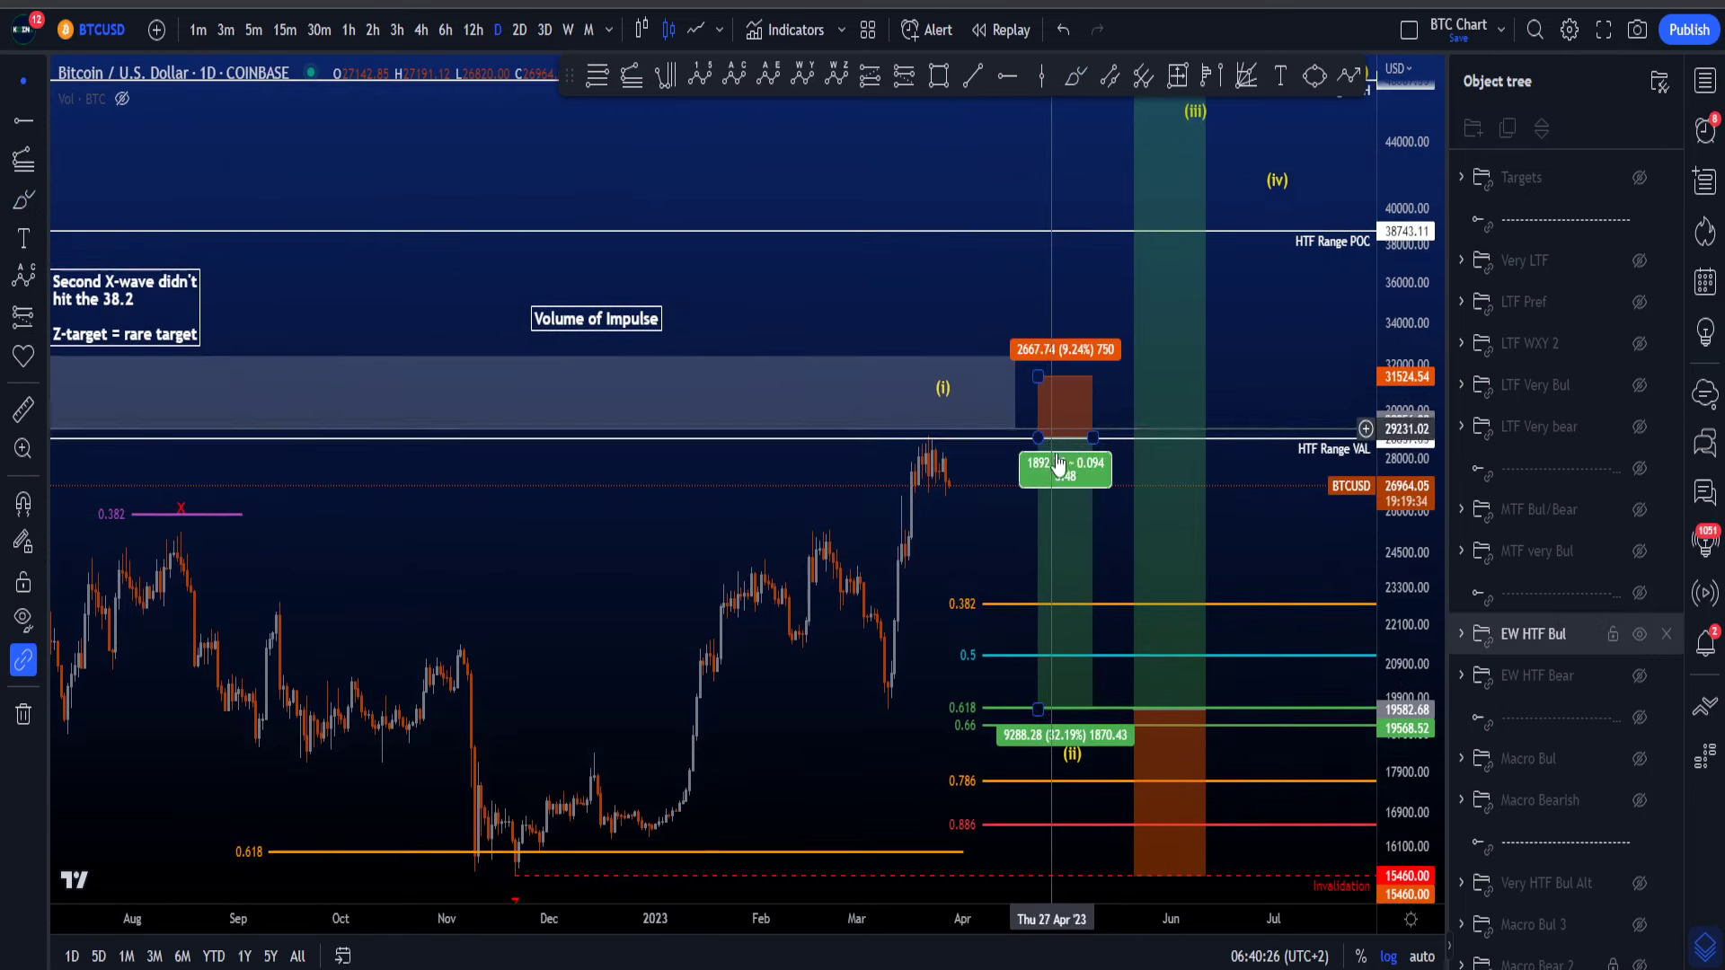
pyautogui.moveTo(1007, 527); pyautogui.dragTo(968, 396)
pyautogui.scroll(3, 970, 392)
pyautogui.moveTo(1089, 197); pyautogui.dragTo(959, 243)
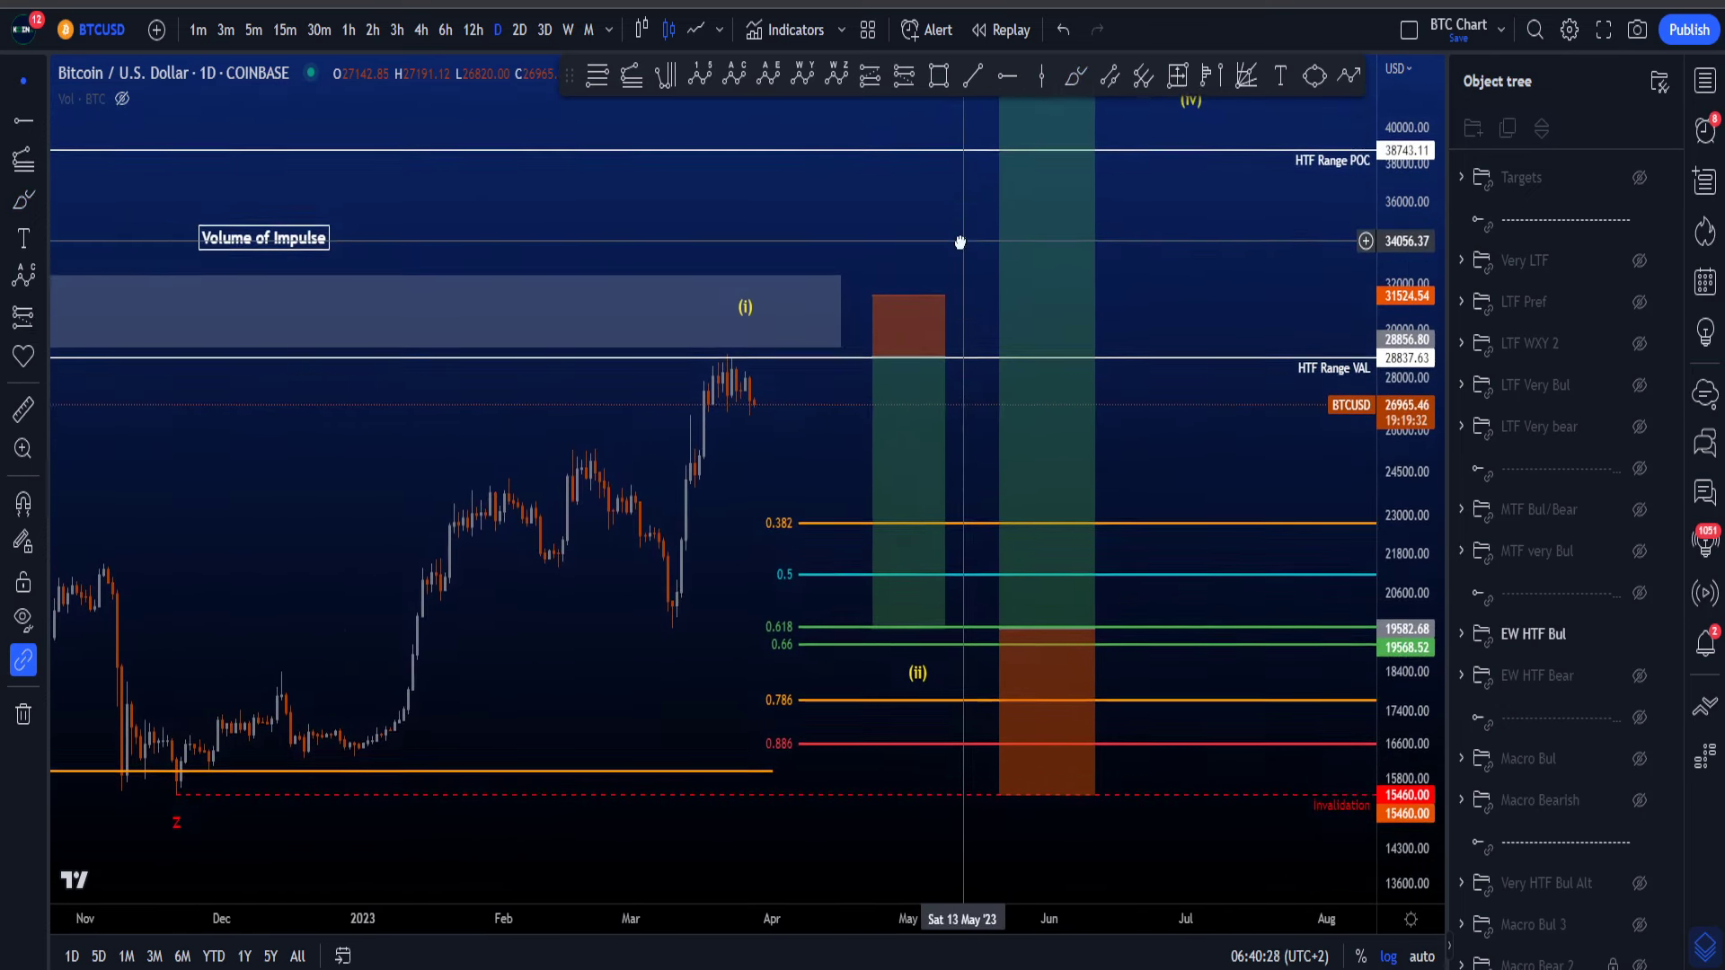
pyautogui.scroll(-2, 782, 499)
pyautogui.scroll(2, 802, 494)
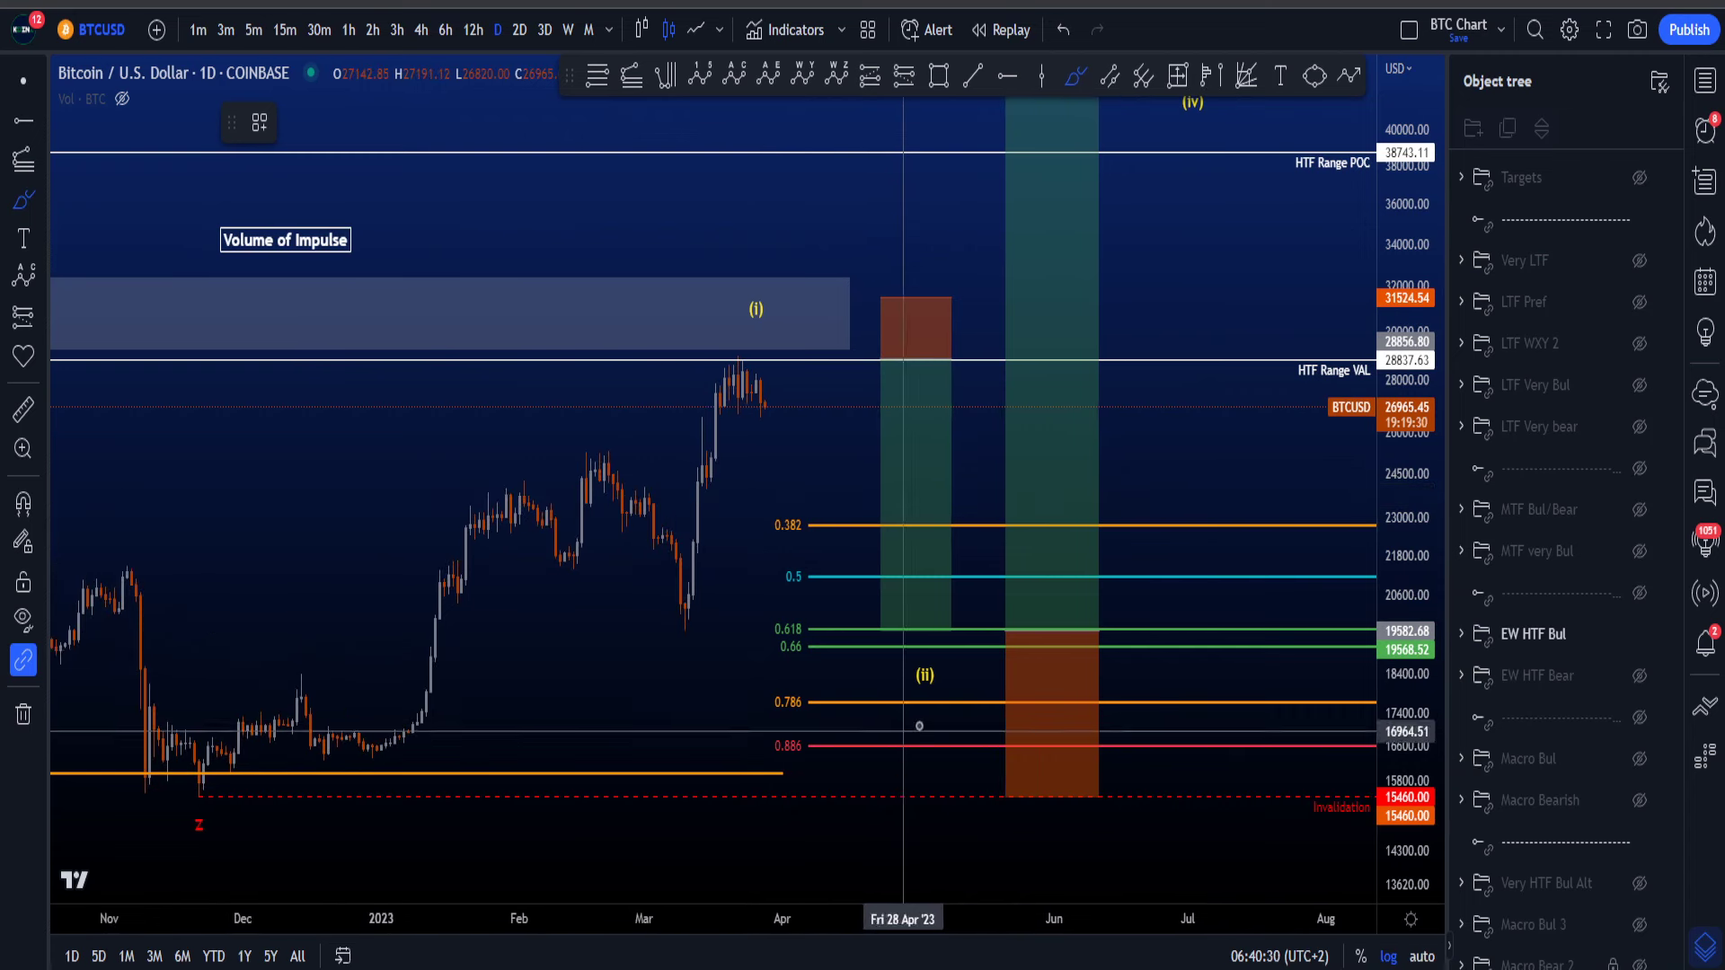
pyautogui.moveTo(921, 311)
pyautogui.mouseDown()
pyautogui.moveTo(1039, 893)
pyautogui.moveTo(1054, 895)
pyautogui.mouseUp()
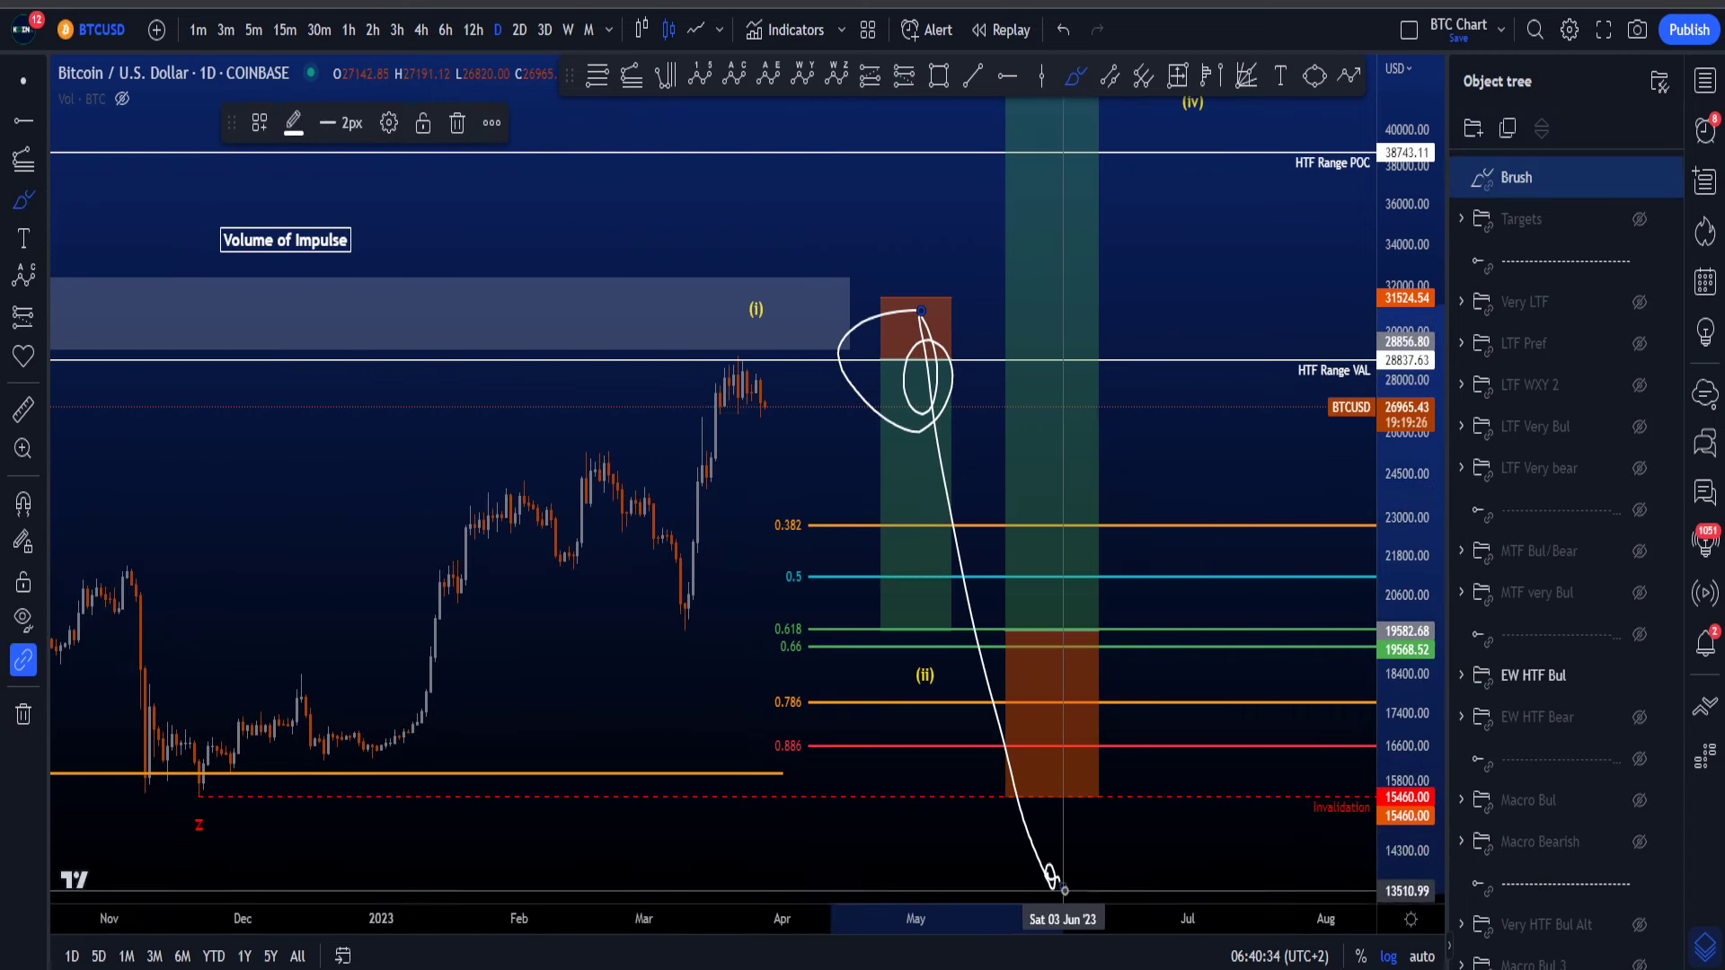
pyautogui.press('z')
pyautogui.press('Escape')
pyautogui.hotkey('ctrl', 'z')
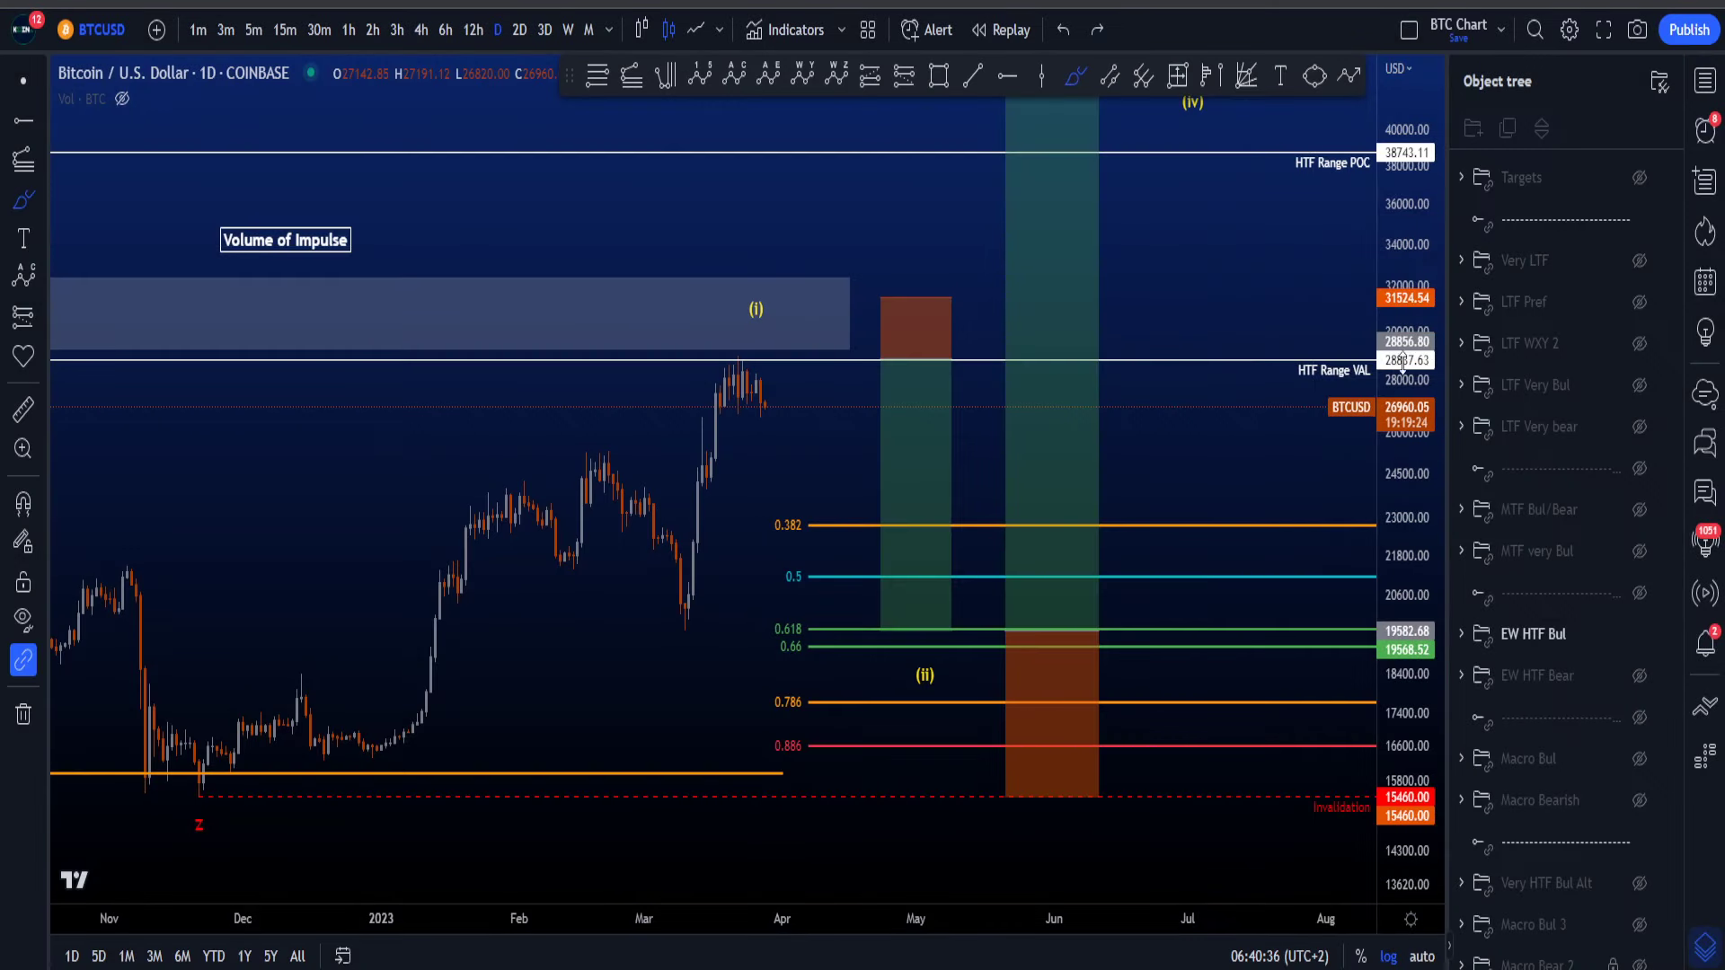
# Step: Circle the 0.5 to 0.886 retracement labels and mark the area just above the 0.786 label, undoing both strokes
pyautogui.moveTo(1402, 361); pyautogui.dragTo(1406, 429)
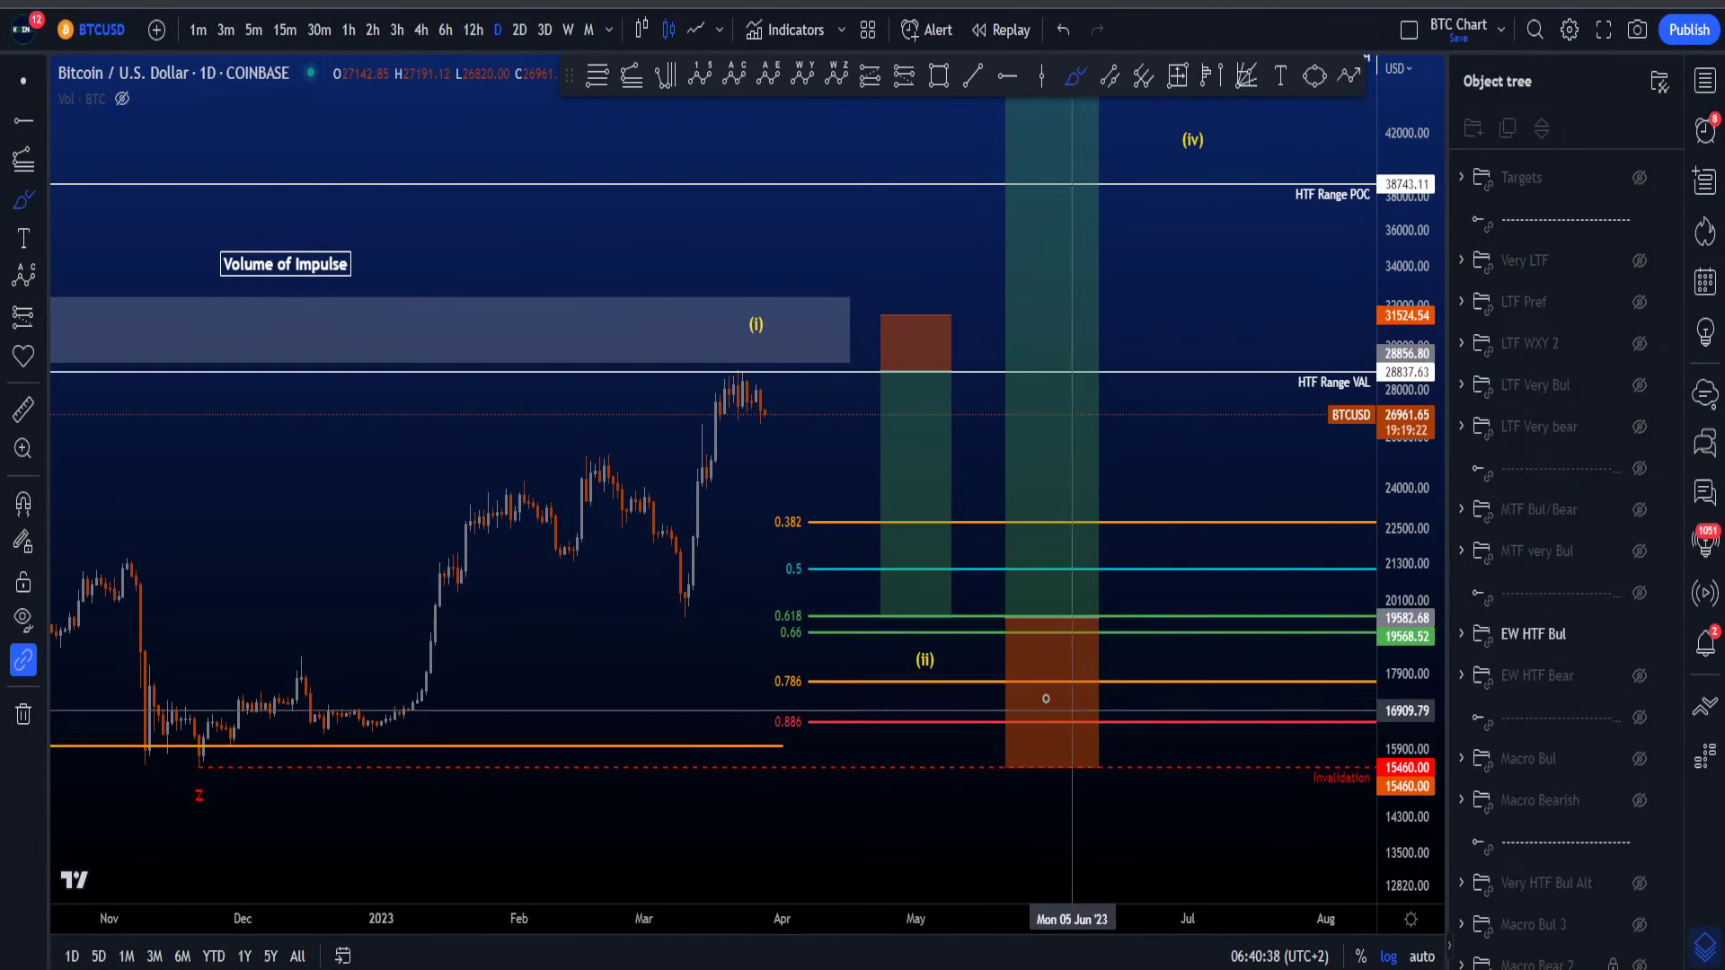
pyautogui.moveTo(783, 552)
pyautogui.mouseDown()
pyautogui.moveTo(844, 716)
pyautogui.moveTo(839, 566)
pyautogui.moveTo(800, 549)
pyautogui.mouseUp()
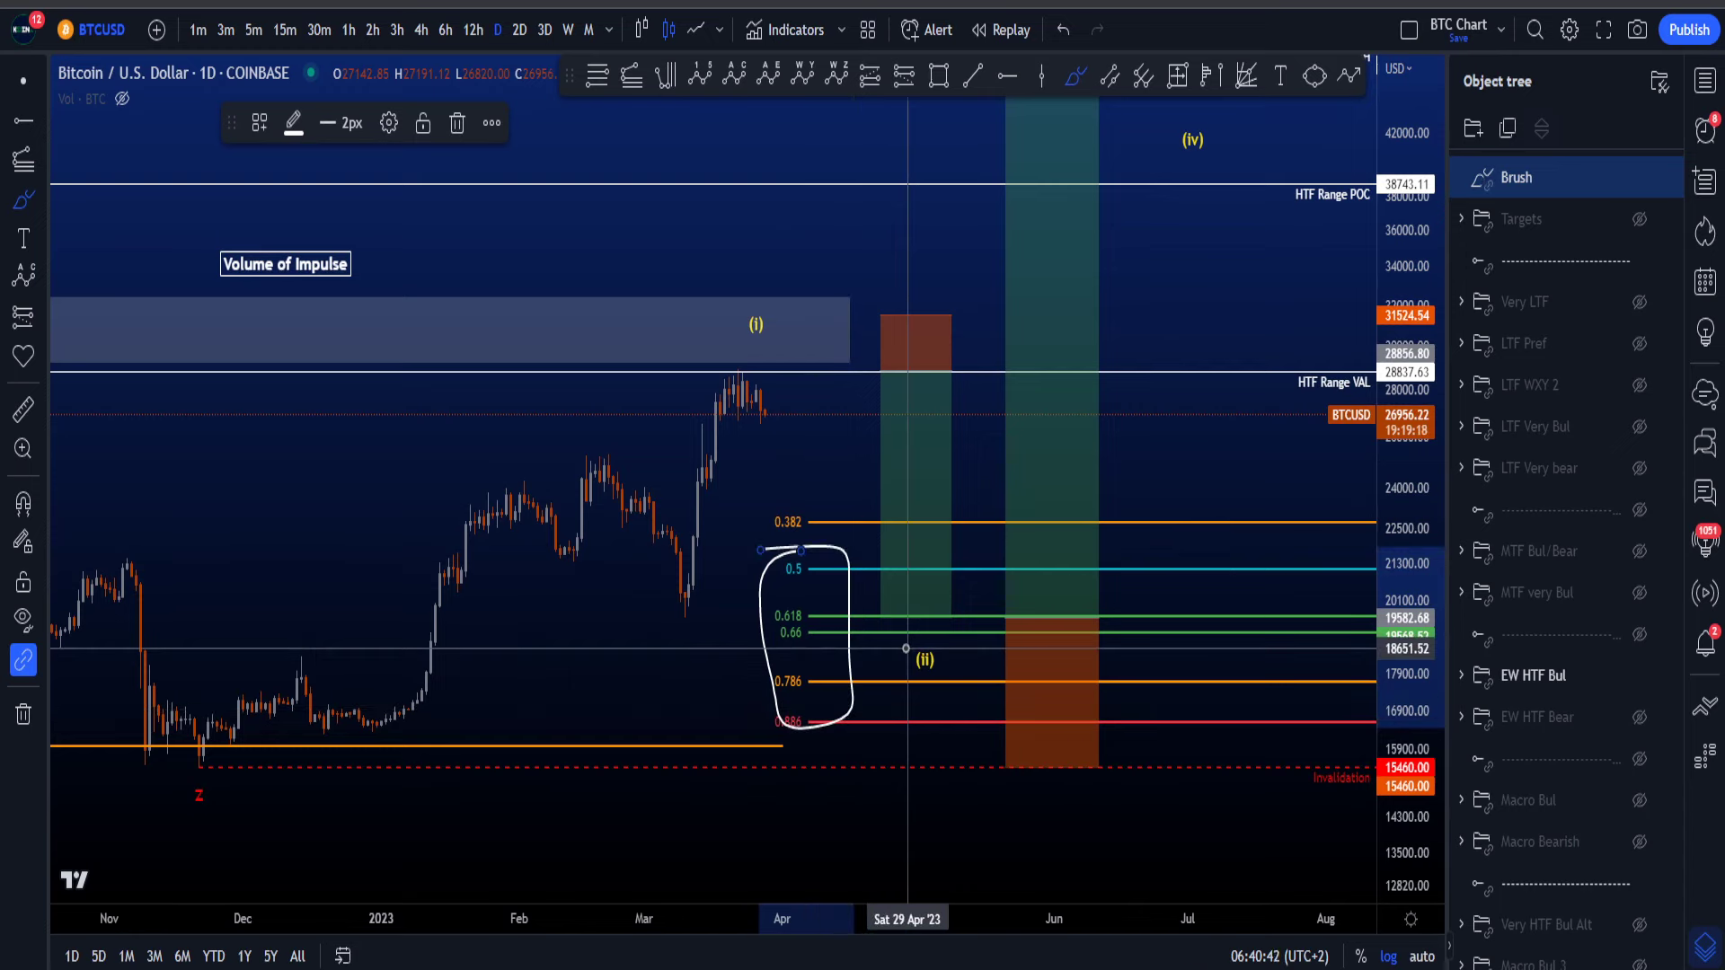
pyautogui.hotkey('ctrl', 'z')
pyautogui.moveTo(798, 664); pyautogui.dragTo(802, 654)
pyautogui.hotkey('ctrl', 'z')
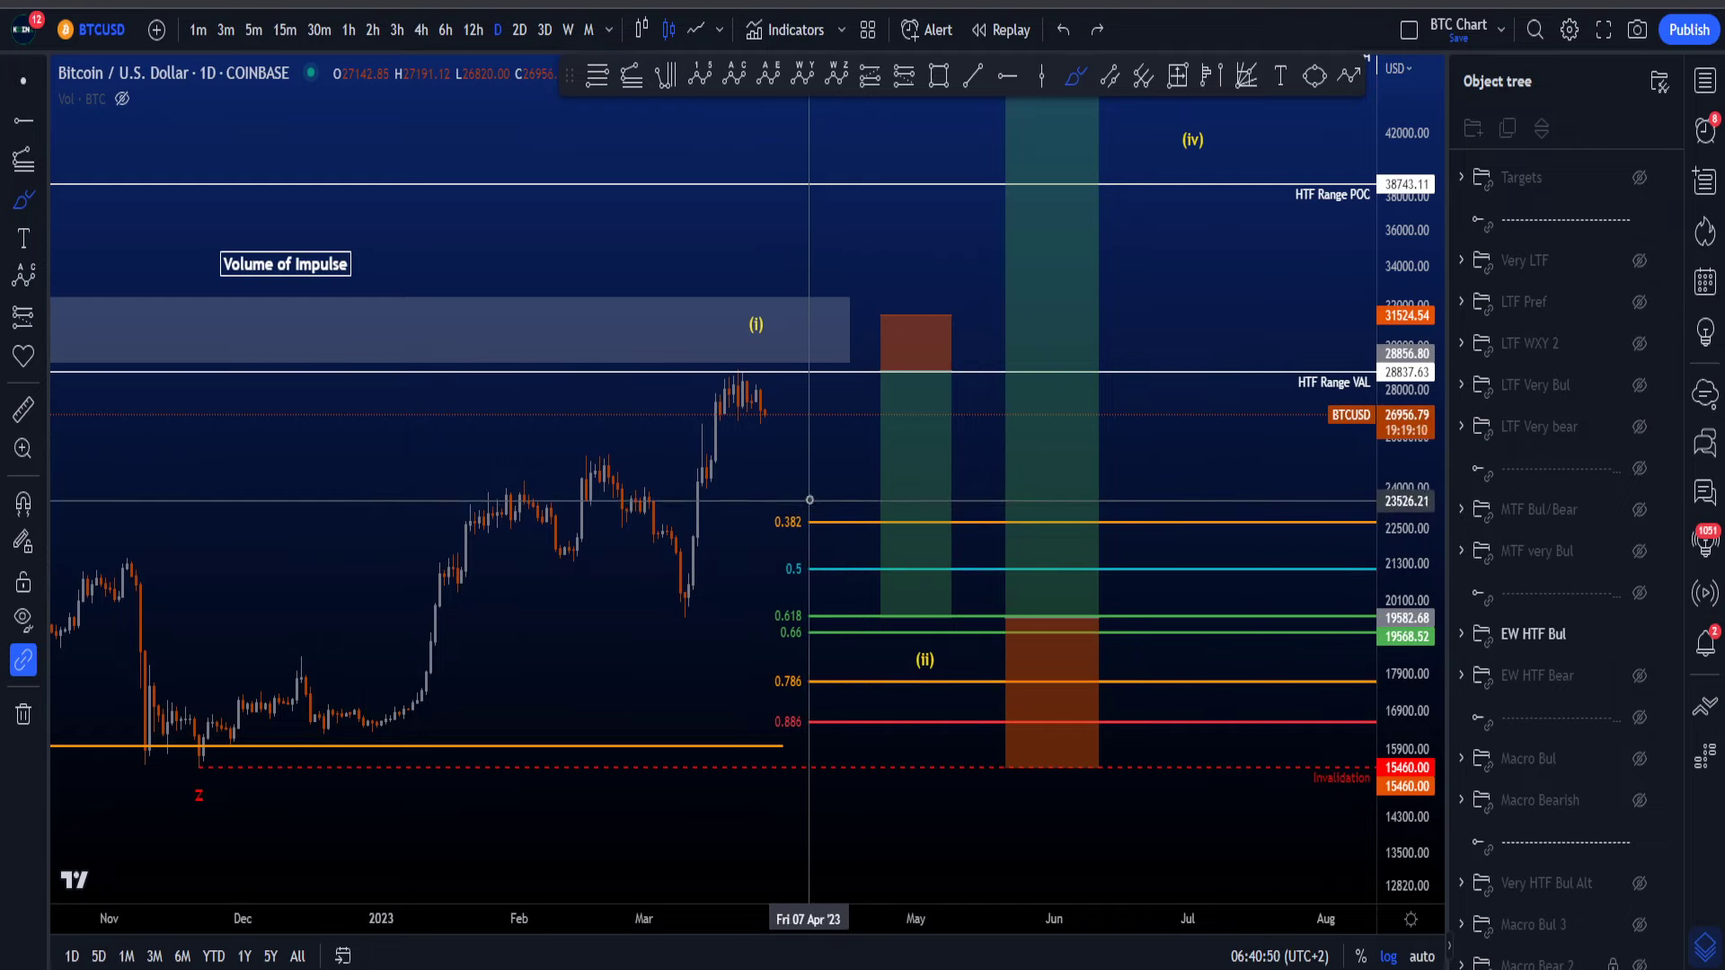
# Step: Circle the 0.382 and 0.786 retracement labels with the brush, undoing the strokes
pyautogui.moveTo(809, 500); pyautogui.dragTo(793, 541)
pyautogui.hotkey('ctrl', 'z')
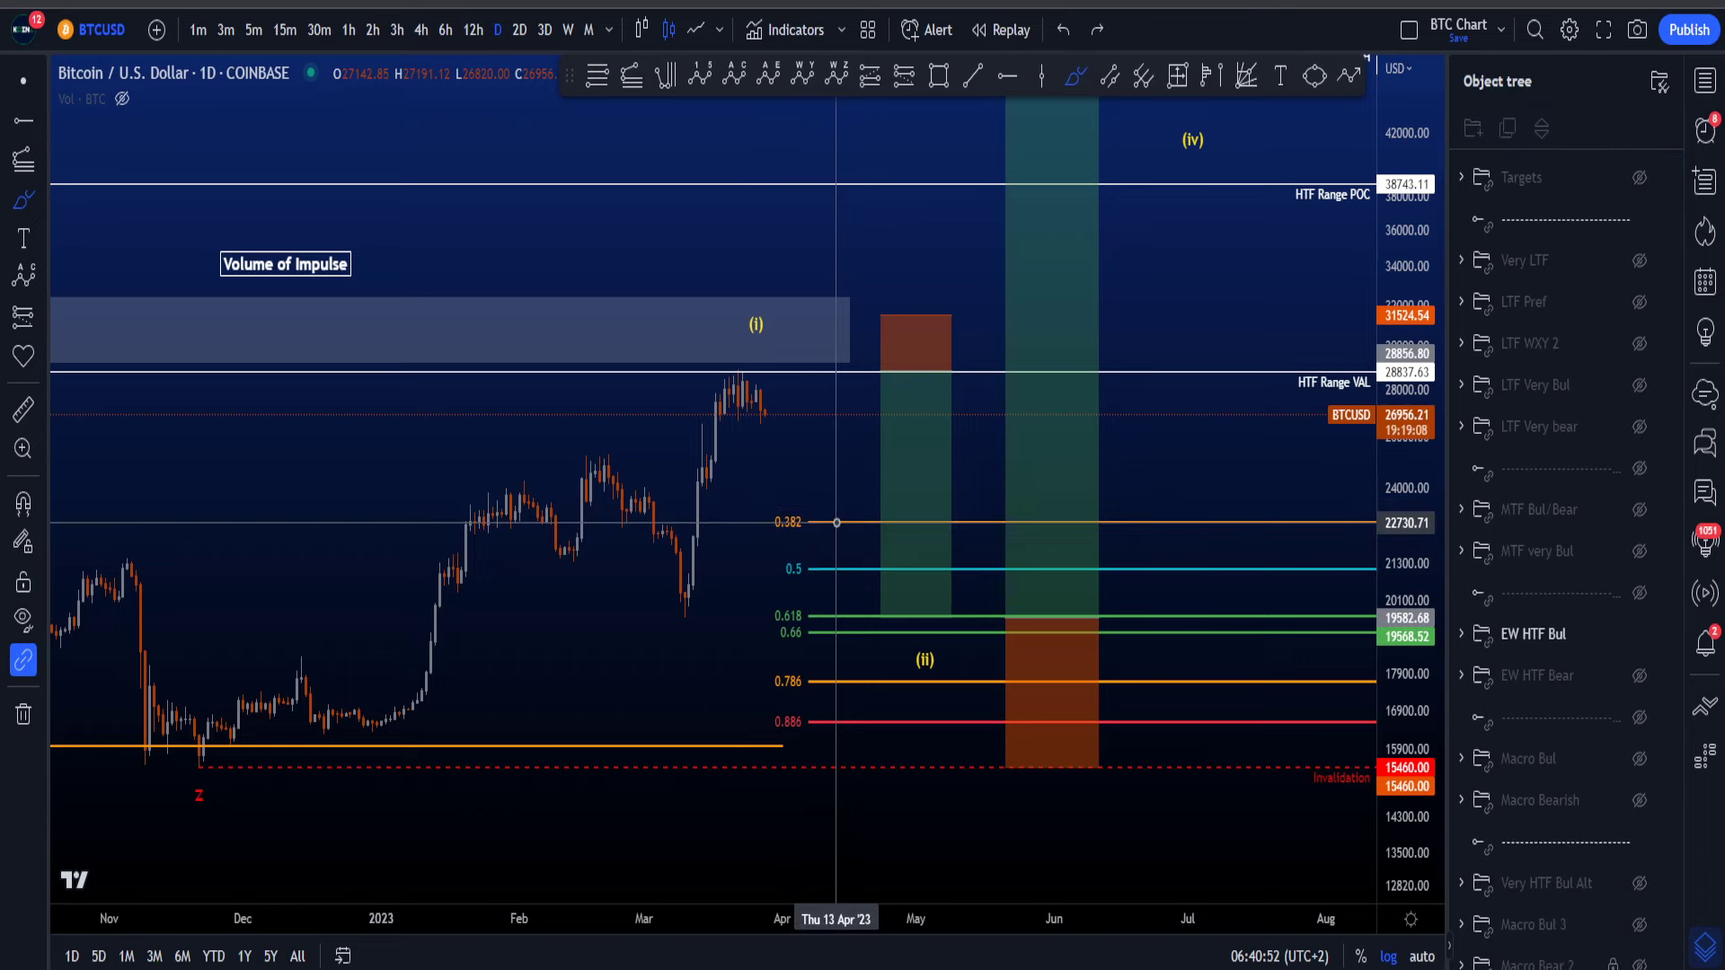
pyautogui.moveTo(778, 700)
pyautogui.mouseDown()
pyautogui.moveTo(802, 704)
pyautogui.moveTo(760, 642)
pyautogui.moveTo(817, 629)
pyautogui.moveTo(800, 699)
pyautogui.moveTo(791, 657)
pyautogui.mouseUp()
pyautogui.hotkey('ctrl', 'z')
pyautogui.hotkey('ctrl', 'z')
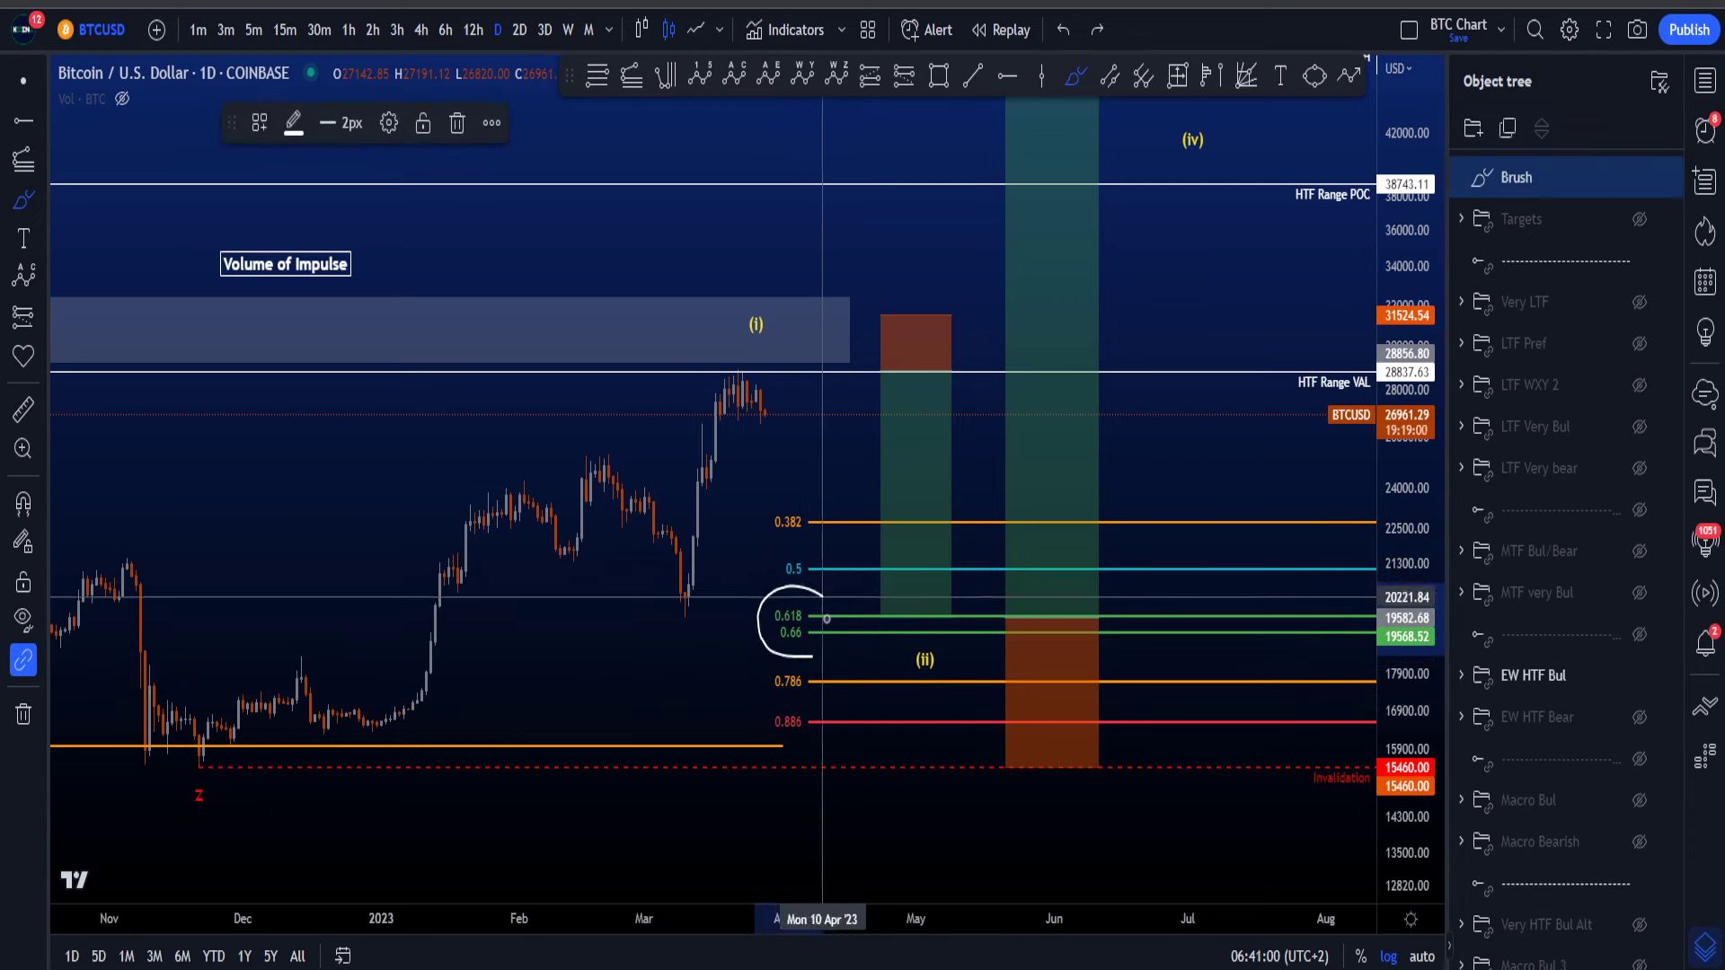
# Step: Undo the circle around the 0.618 and 0.66 labels, then brush a short mark near the March low and undo it
pyautogui.hotkey('ctrl', 'z')
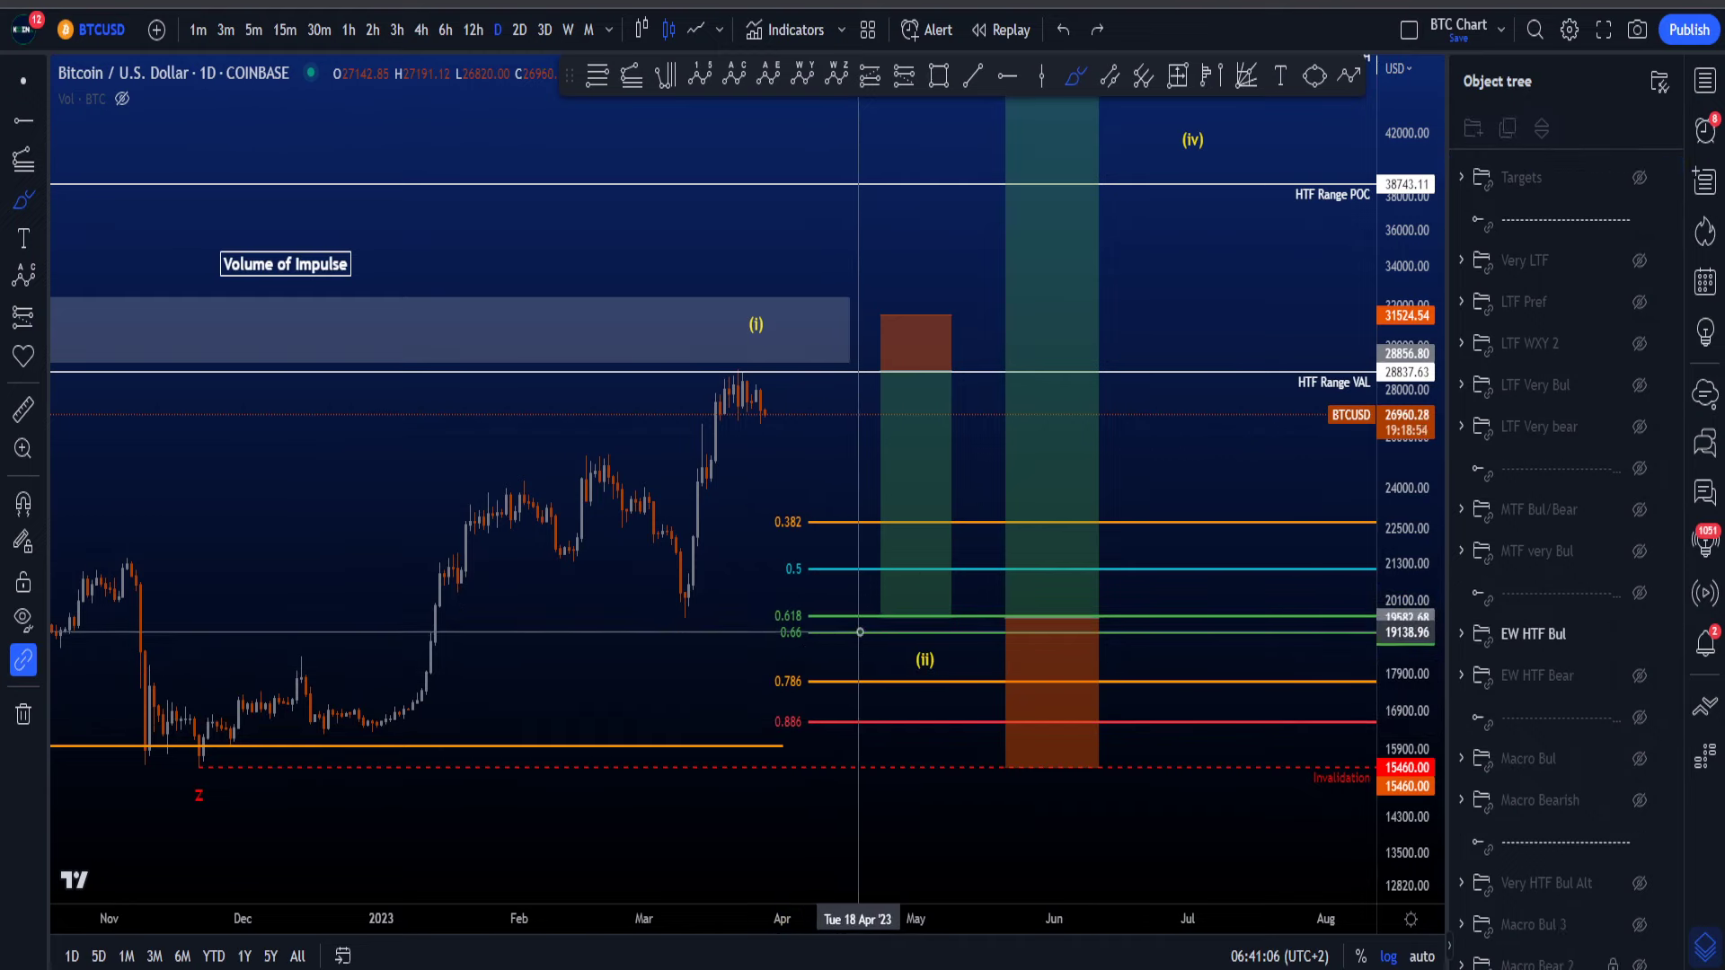
pyautogui.moveTo(709, 626)
pyautogui.mouseDown()
pyautogui.moveTo(667, 610)
pyautogui.moveTo(729, 615)
pyautogui.mouseUp()
pyautogui.hotkey('ctrl', 'z')
pyautogui.hotkey('ctrl', 'z')
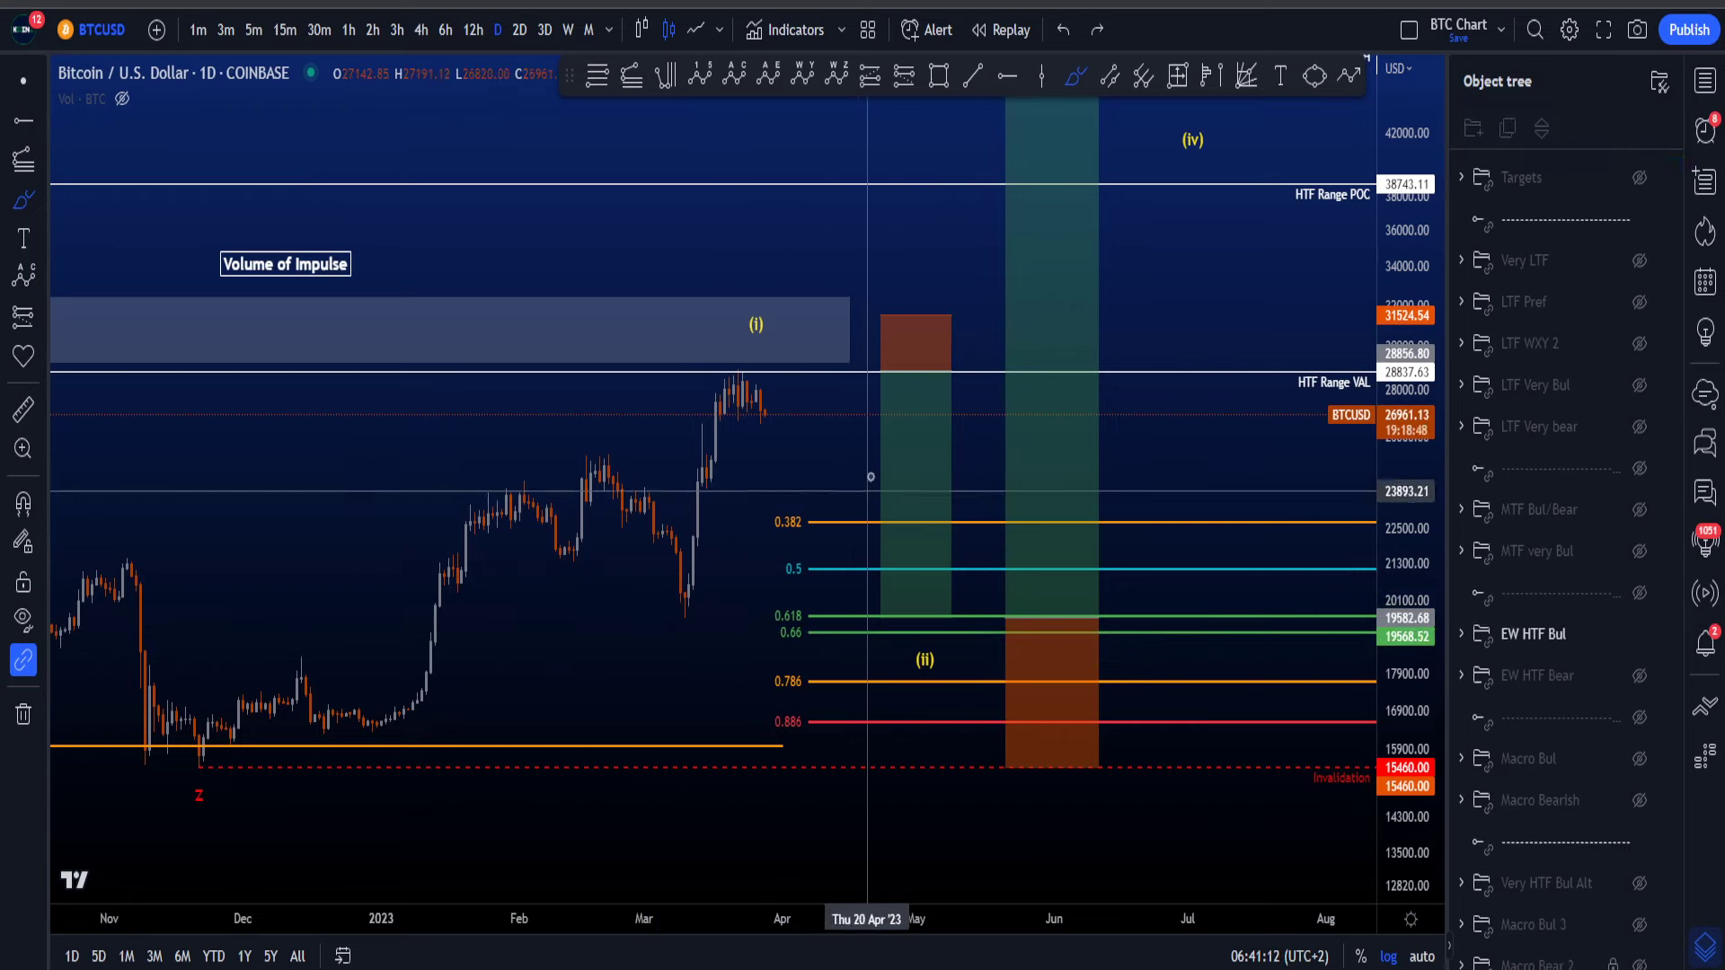
# Step: Brush a decline through the short position to the long position's entry and rises within the long zone, undoing all strokes
pyautogui.moveTo(872, 481)
pyautogui.mouseDown()
pyautogui.moveTo(933, 581)
pyautogui.moveTo(993, 628)
pyautogui.mouseUp()
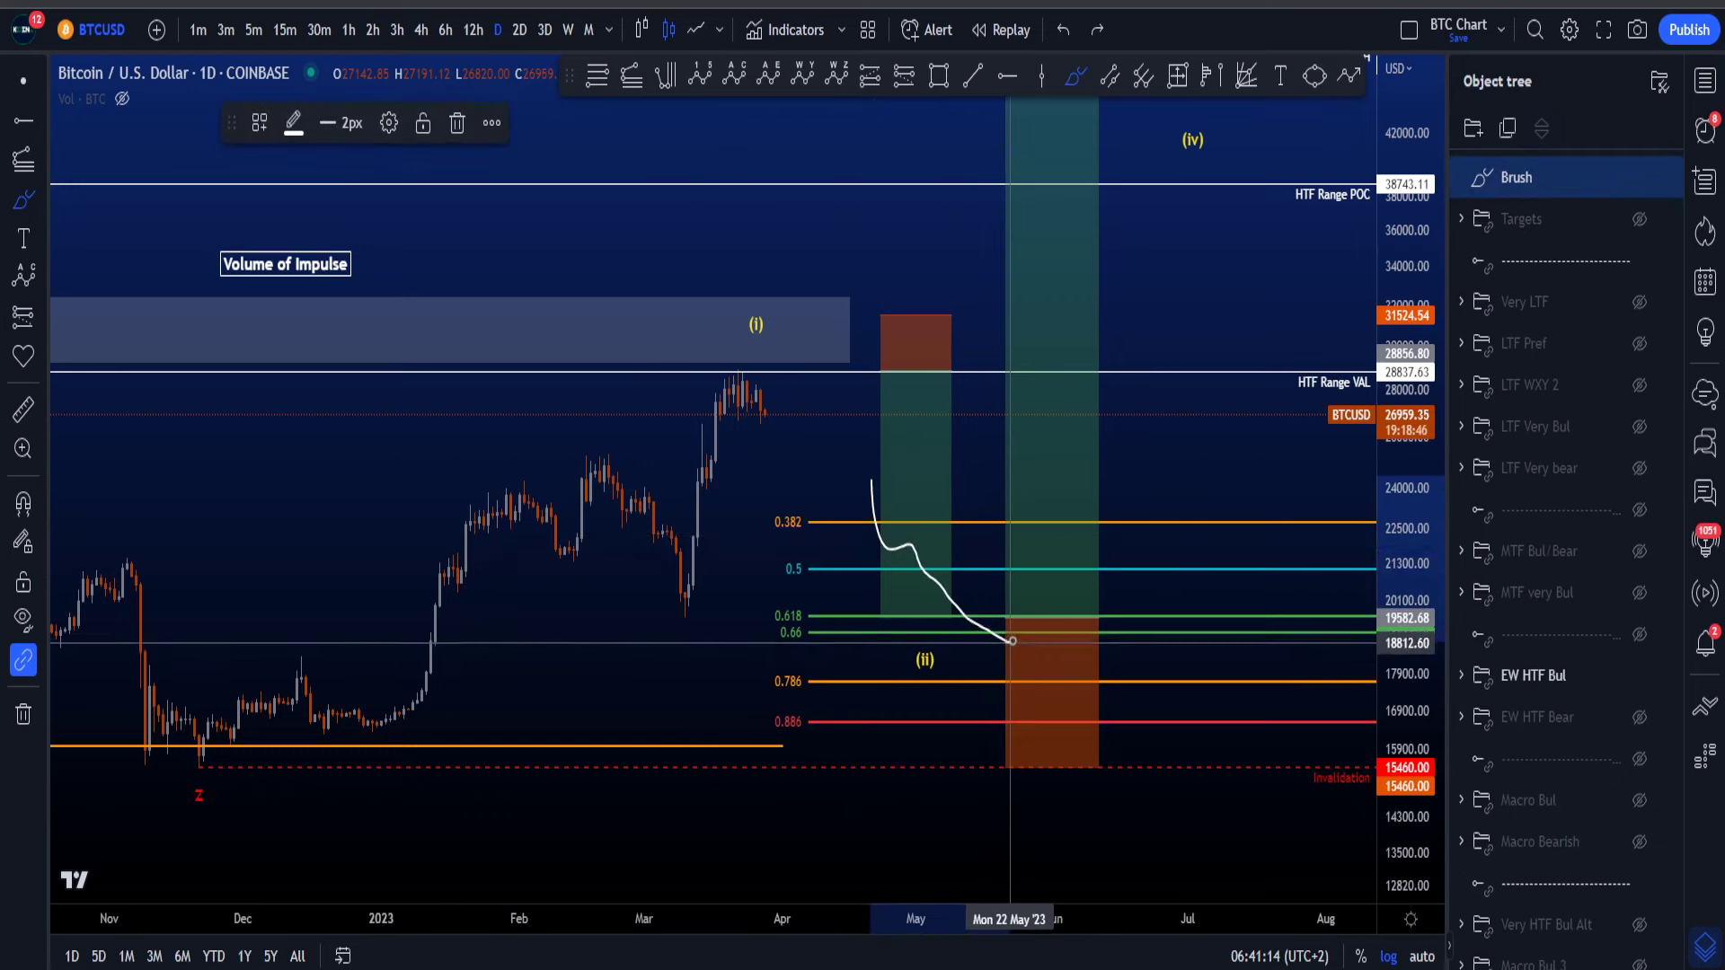
pyautogui.moveTo(1050, 493); pyautogui.dragTo(1049, 477)
pyautogui.moveTo(990, 488)
pyautogui.mouseDown()
pyautogui.moveTo(1059, 427)
pyautogui.moveTo(1082, 537)
pyautogui.moveTo(1040, 560)
pyautogui.moveTo(1030, 643)
pyautogui.moveTo(1067, 292)
pyautogui.mouseUp()
pyautogui.hotkey('ctrl', 'z')
pyautogui.hotkey('ctrl', 'z')
pyautogui.hotkey('ctrl', 'z')
pyautogui.hotkey('ctrl', 'z')
pyautogui.moveTo(1024, 330); pyautogui.dragTo(1118, 405)
pyautogui.hotkey('ctrl', 'z')
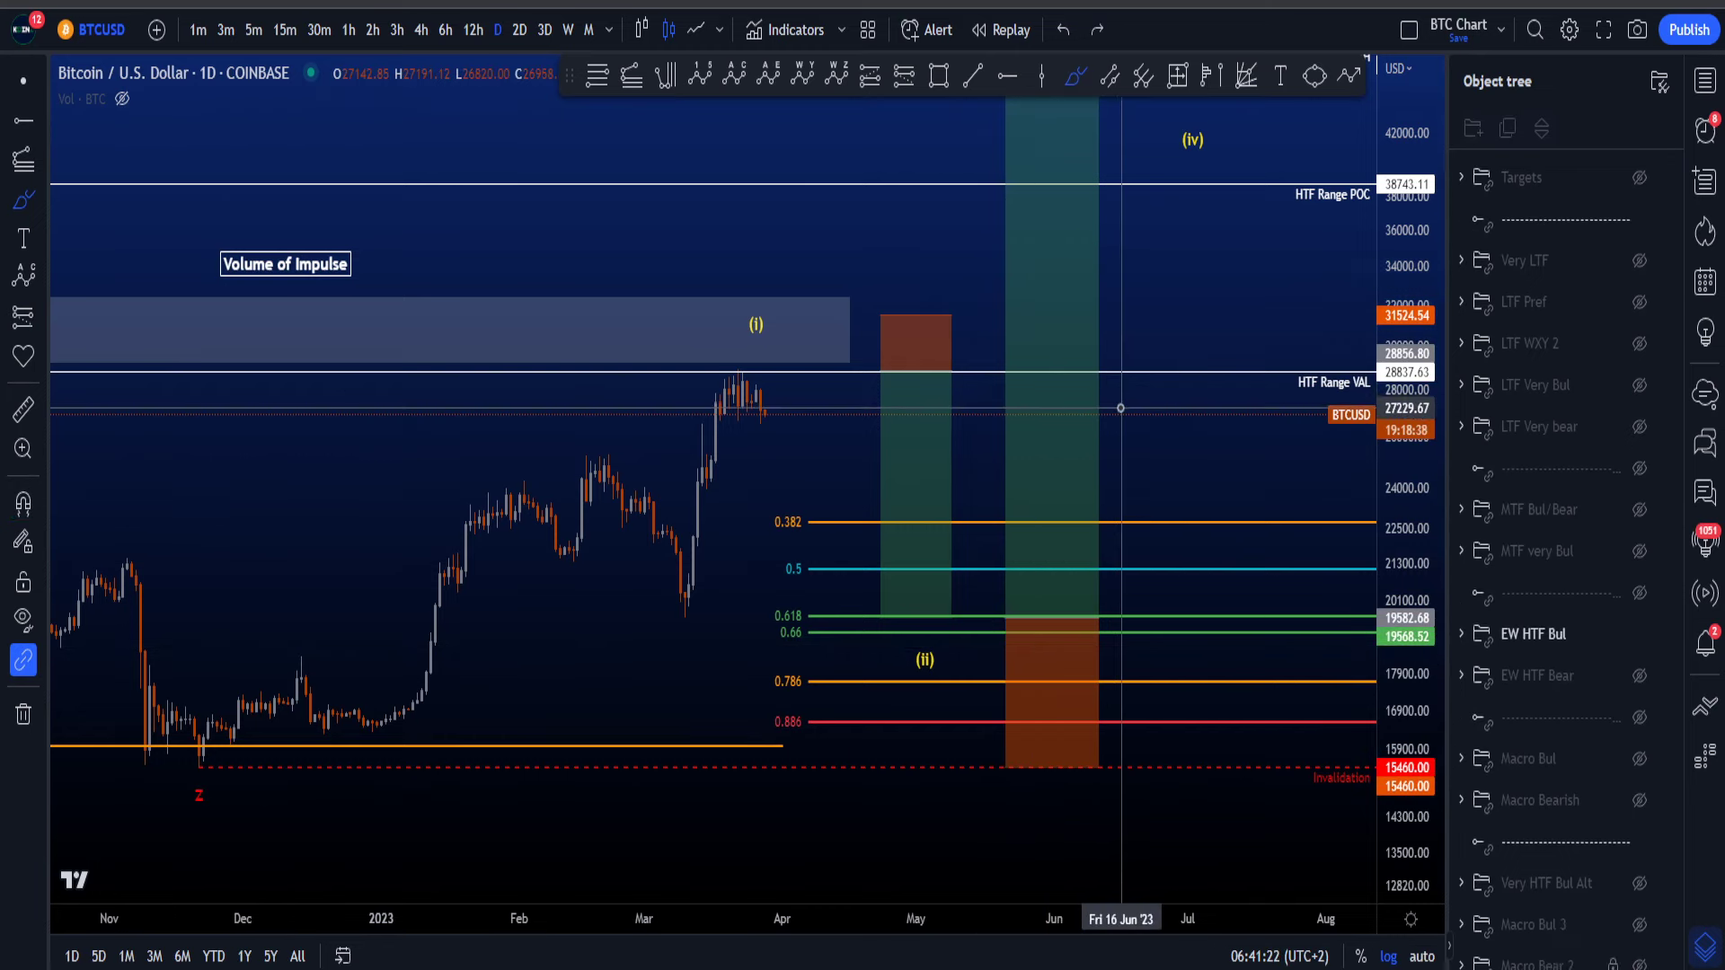
# Step: Hide the EW HTF Bul drawings, show the MTF very Bul group and switch the chart to the 4-hour timeframe
pyautogui.click(1639, 635)
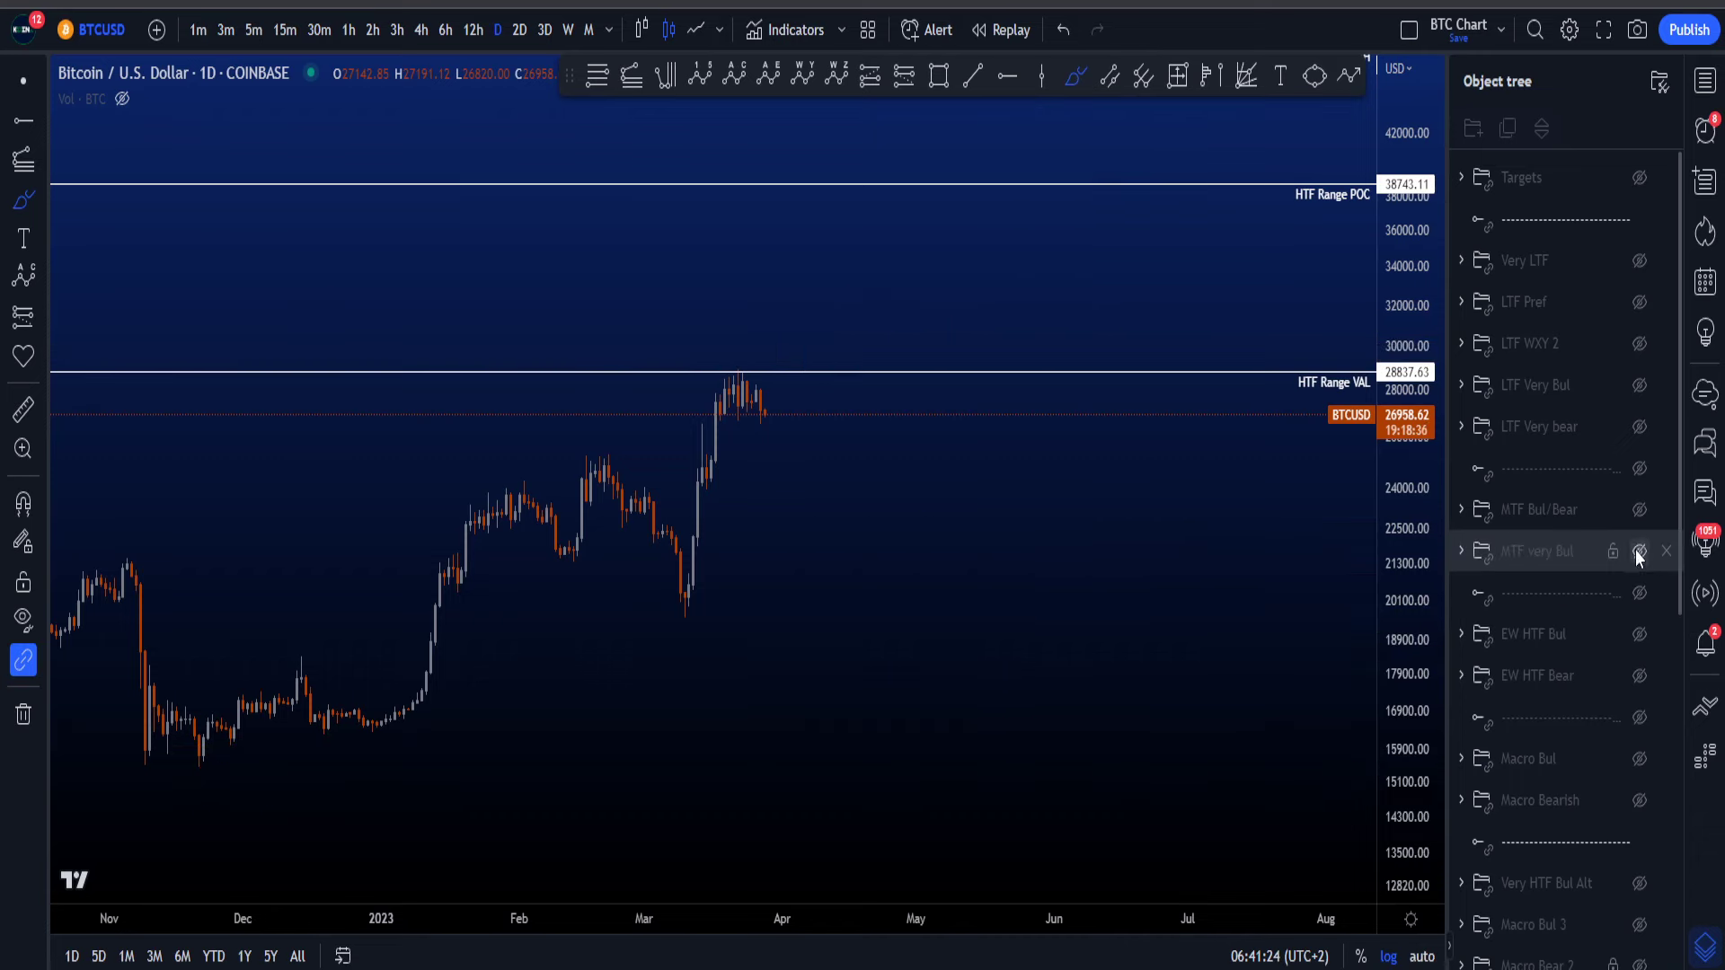
pyautogui.click(1639, 553)
pyautogui.click(427, 34)
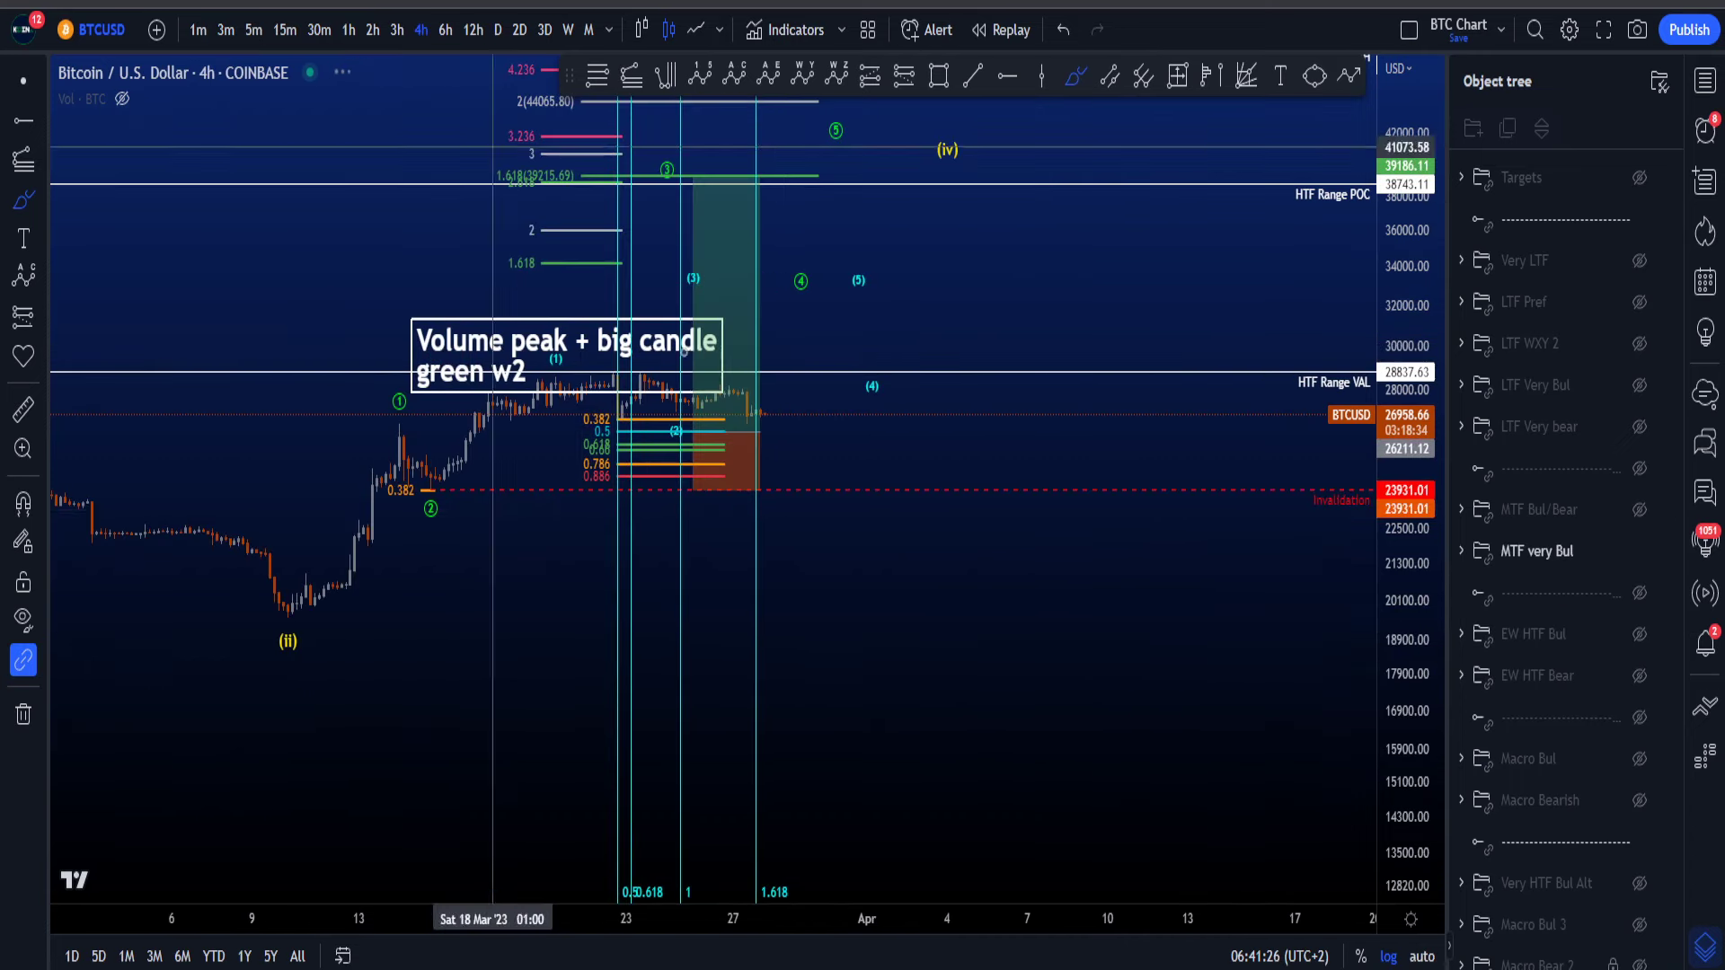
pyautogui.moveTo(1405, 826); pyautogui.dragTo(1408, 781)
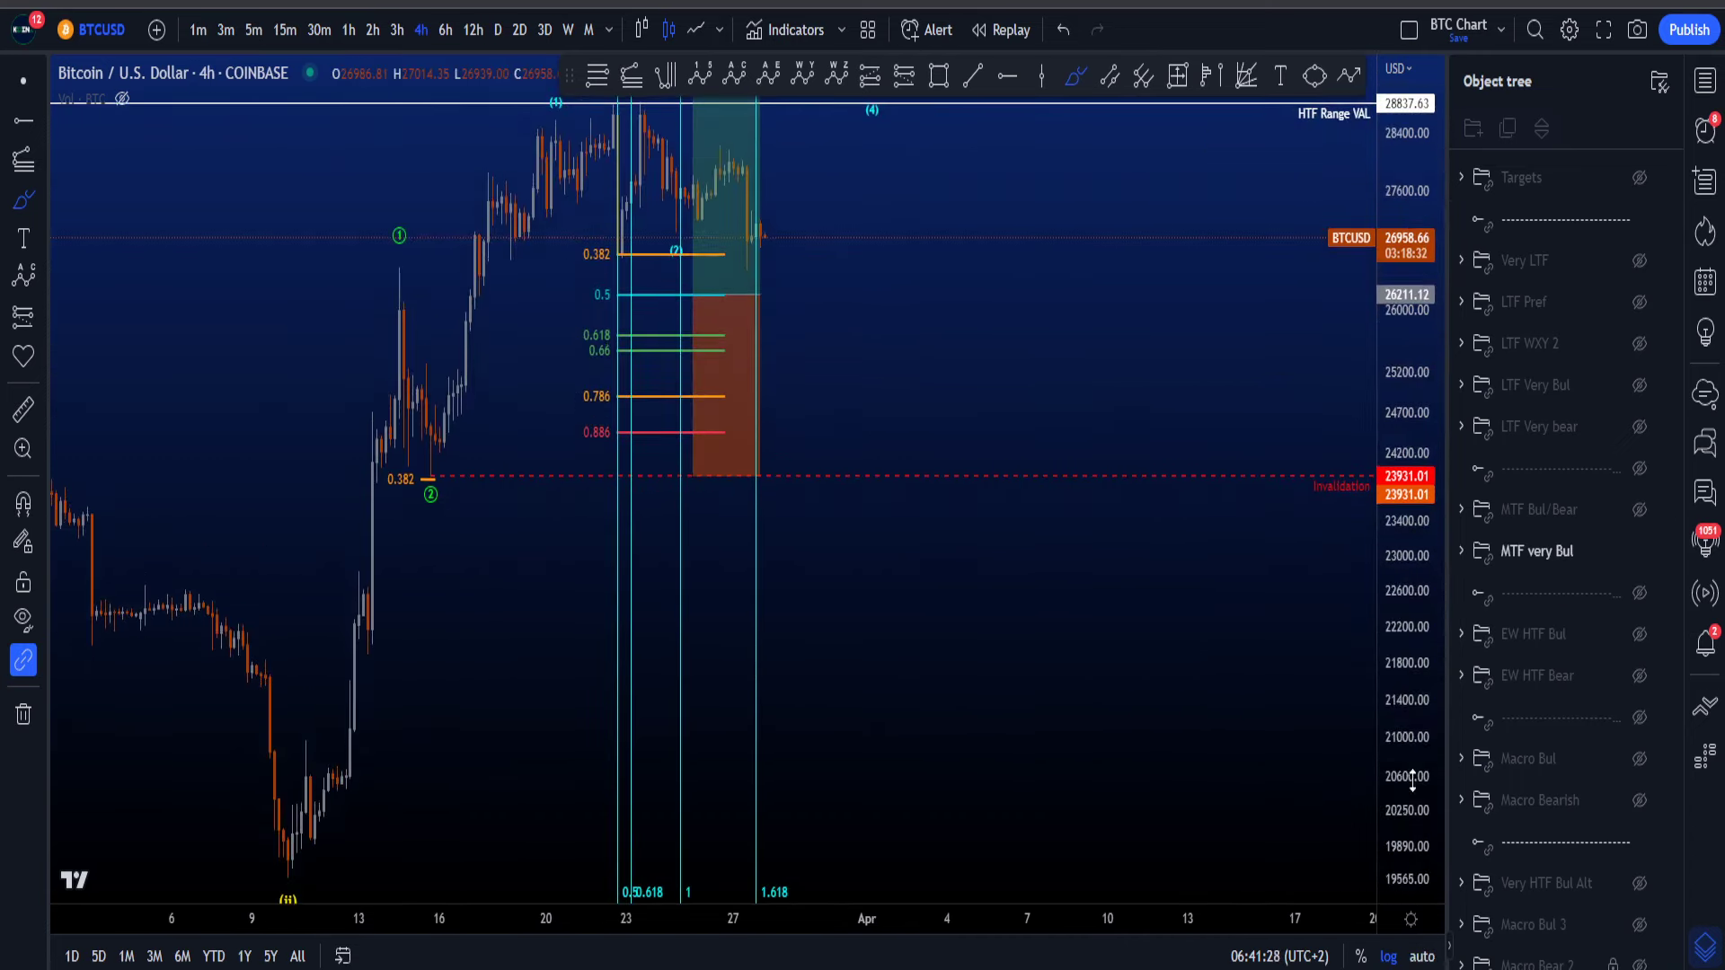
pyautogui.moveTo(1407, 609); pyautogui.dragTo(1409, 731)
pyautogui.scroll(-2, 1011, 600)
# Step: Undo the stray brush stroke and move the "Volume peak + big candle green w2" note clear of the price action
pyautogui.moveTo(1012, 608); pyautogui.dragTo(1128, 677)
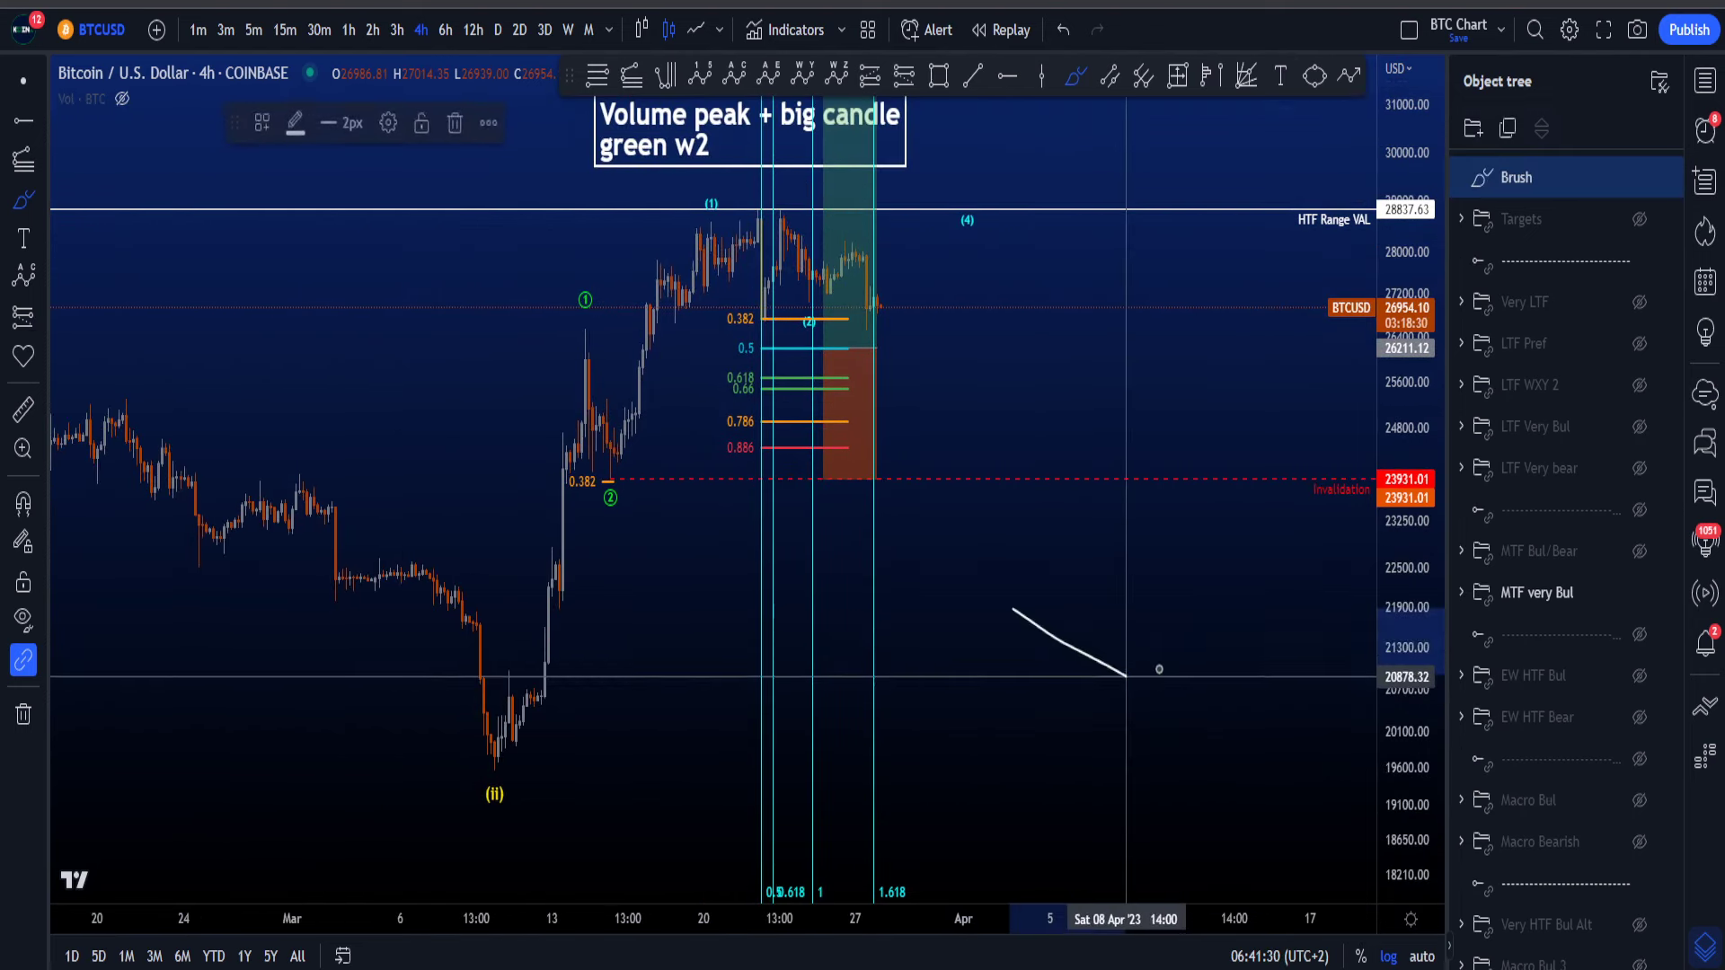
pyautogui.hotkey('ctrl', 'z')
pyautogui.click(17, 87)
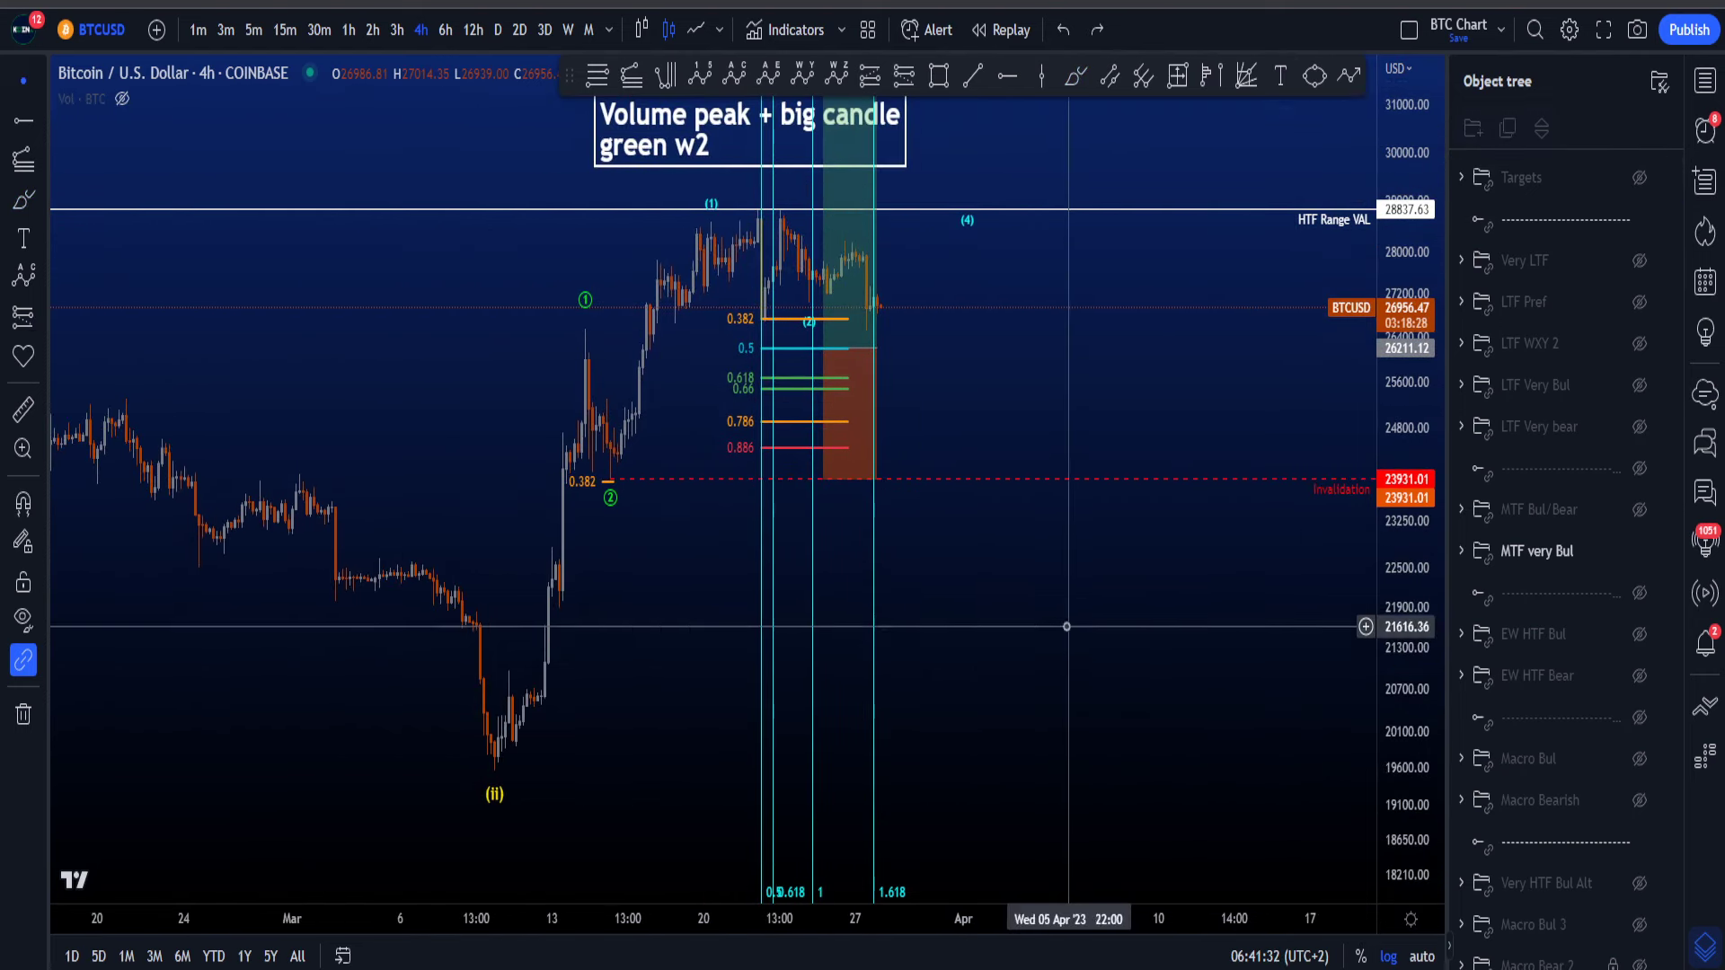
pyautogui.moveTo(1066, 628); pyautogui.dragTo(1177, 689)
pyautogui.moveTo(1406, 550); pyautogui.dragTo(1407, 676)
pyautogui.scroll(-2, 1265, 678)
pyautogui.click(903, 269)
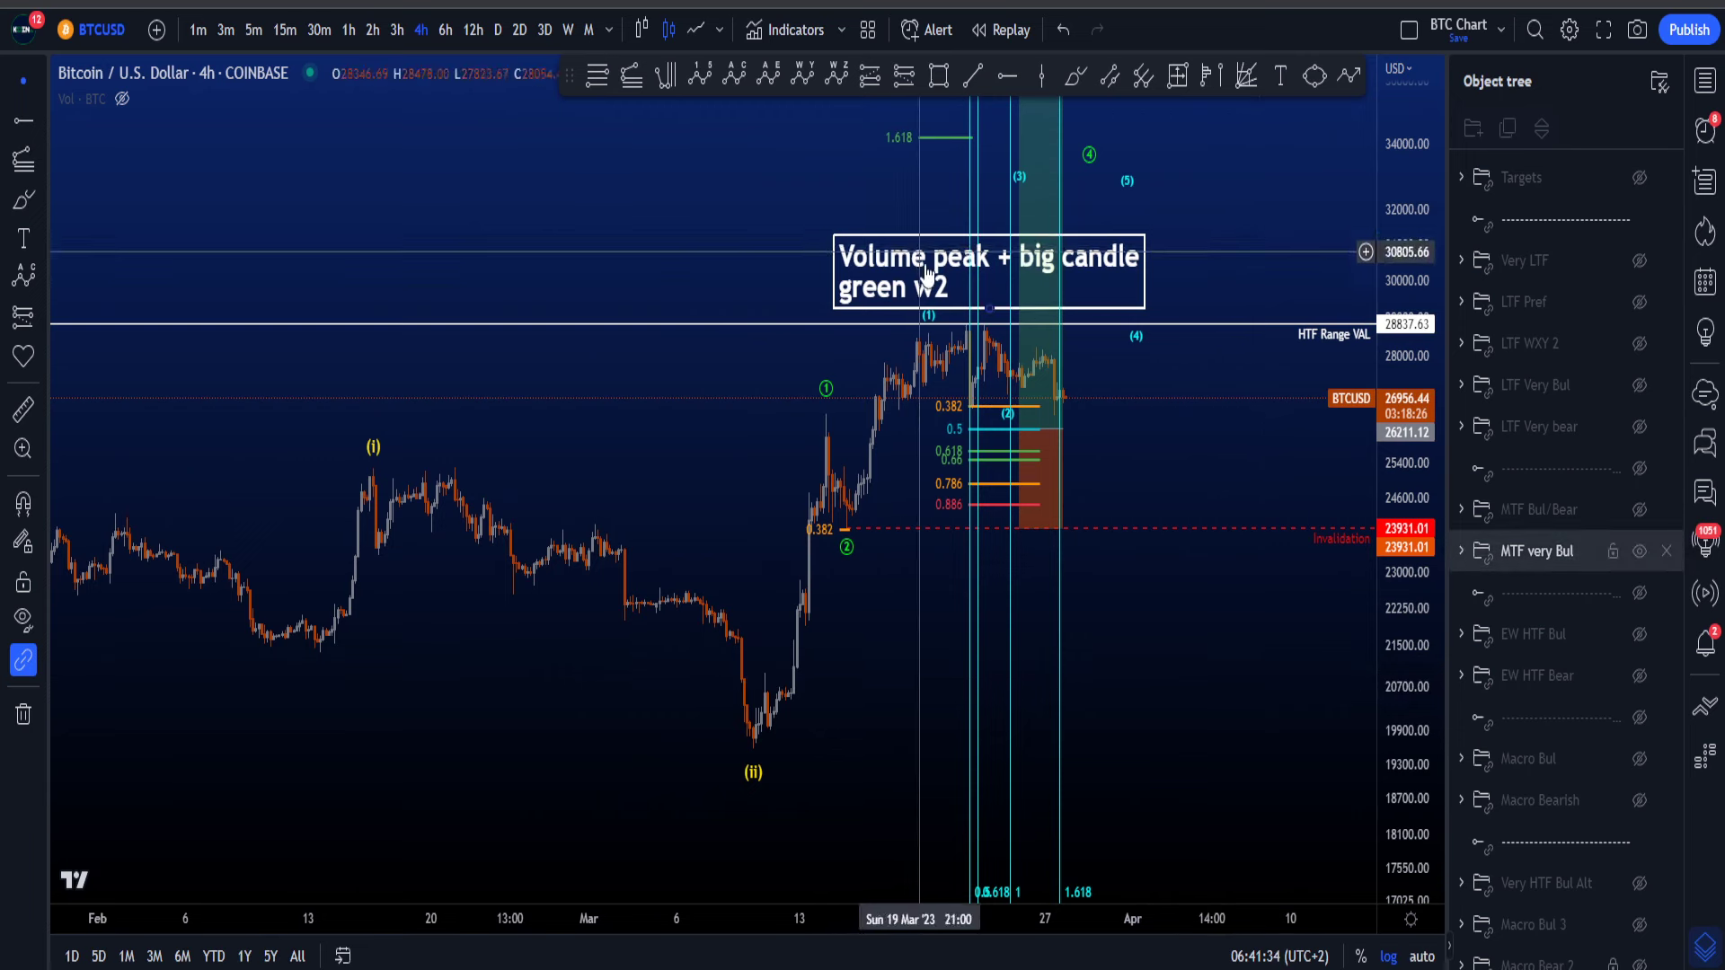
pyautogui.moveTo(902, 270); pyautogui.dragTo(645, 193)
# Step: Circle the yellow wave (i) and (ii) labels and brush the decline between them, undoing the strokes
pyautogui.moveTo(175, 652)
pyautogui.mouseDown()
pyautogui.moveTo(366, 454)
pyautogui.moveTo(743, 763)
pyautogui.mouseUp()
pyautogui.hotkey('ctrl', 'z')
pyautogui.moveTo(402, 431)
pyautogui.mouseDown()
pyautogui.moveTo(346, 471)
pyautogui.moveTo(409, 436)
pyautogui.moveTo(395, 422)
pyautogui.moveTo(414, 428)
pyautogui.moveTo(742, 723)
pyautogui.moveTo(723, 782)
pyautogui.moveTo(761, 745)
pyautogui.mouseUp()
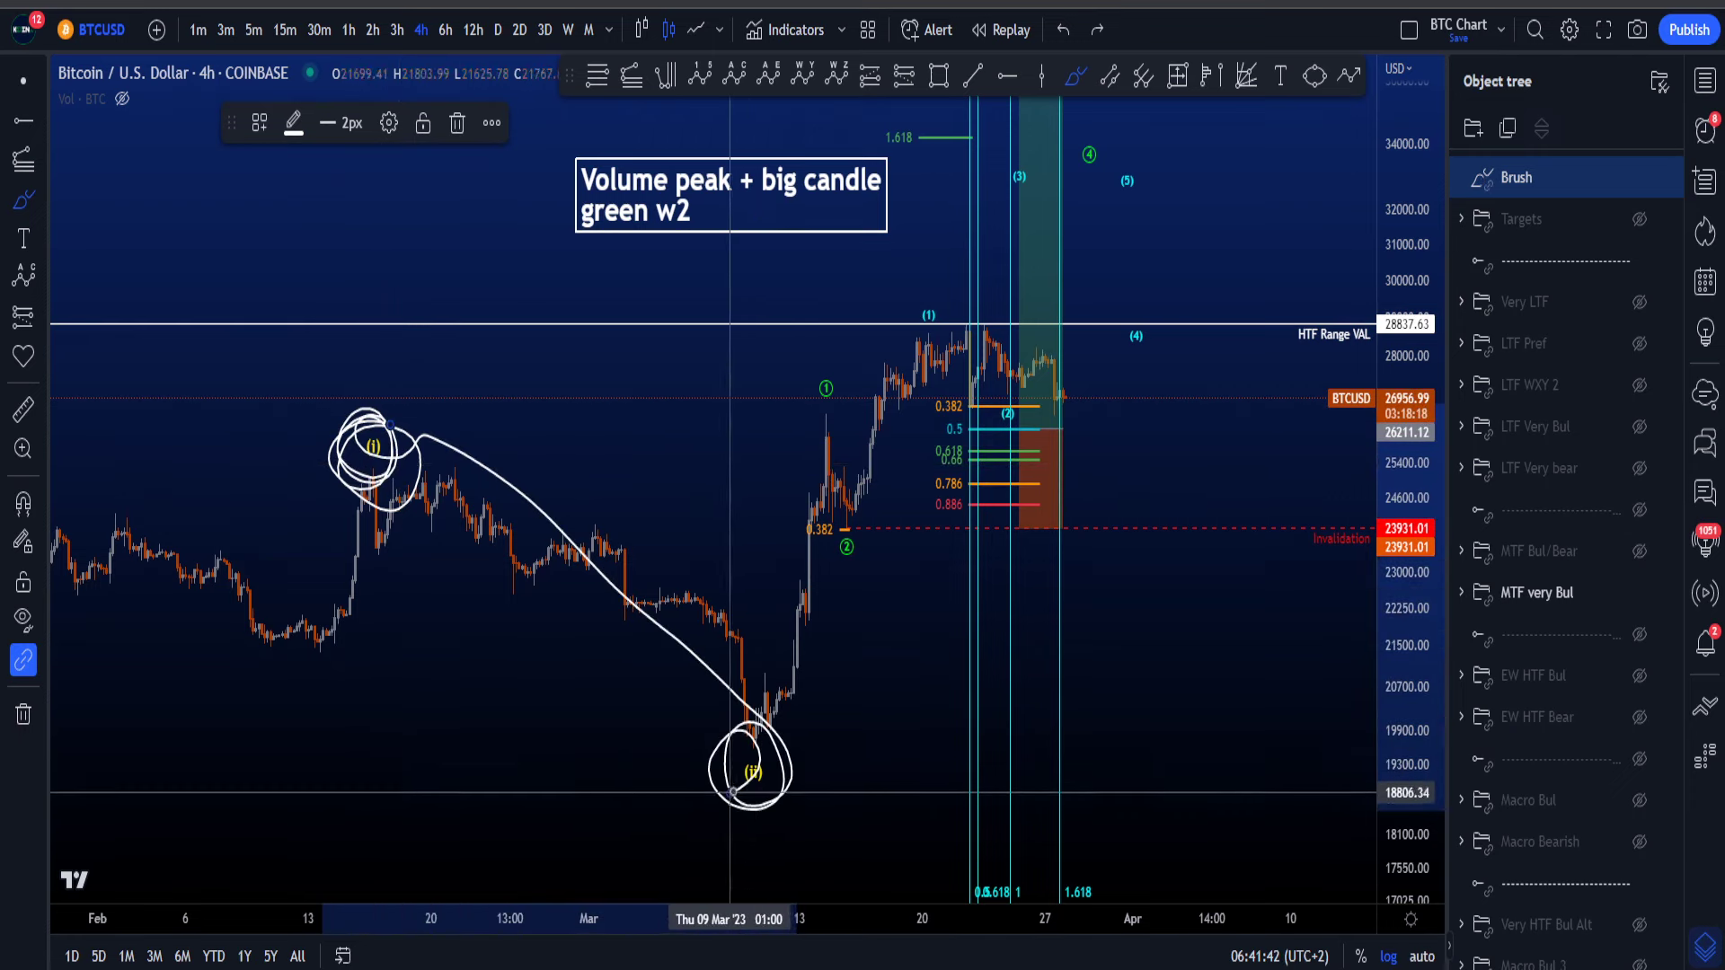
pyautogui.hotkey('ctrl', 'z')
# Step: Brush the wave path from yellow (ii) through green 1 and 2 and blue (1) and (2) into a new rise, then remove it
pyautogui.scroll(5, 916, 761)
pyautogui.moveTo(384, 726); pyautogui.dragTo(456, 533)
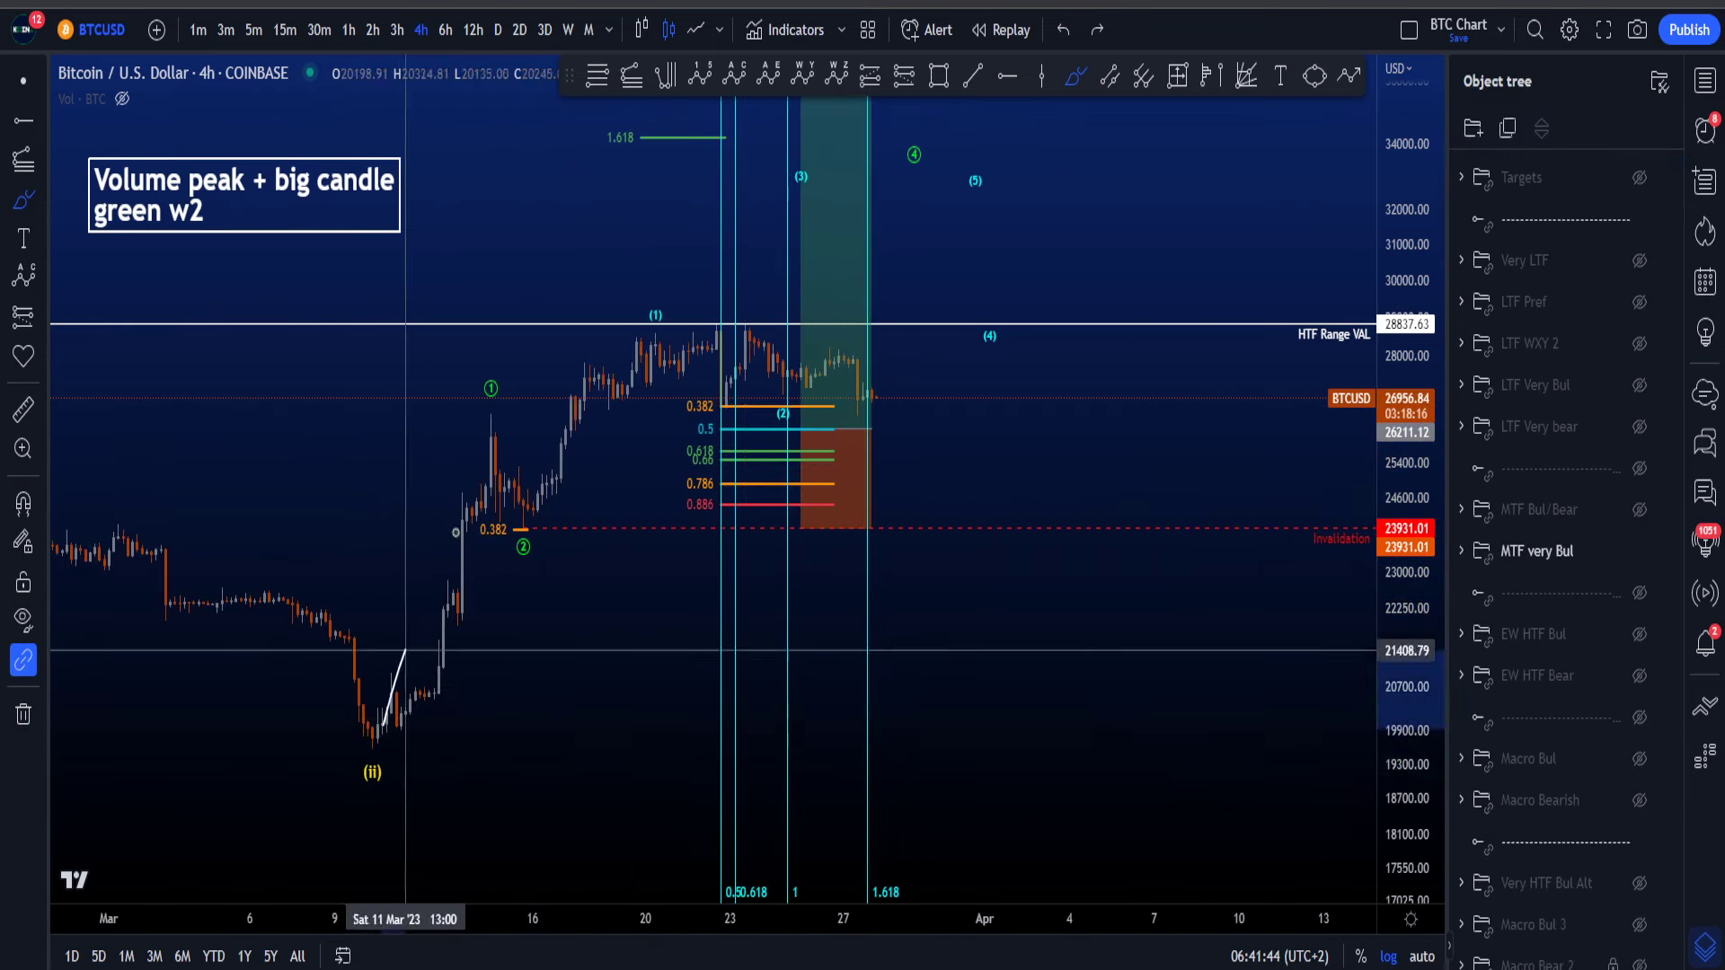
pyautogui.moveTo(405, 649)
pyautogui.mouseDown()
pyautogui.moveTo(505, 506)
pyautogui.moveTo(732, 361)
pyautogui.moveTo(847, 429)
pyautogui.moveTo(937, 220)
pyautogui.moveTo(965, 268)
pyautogui.mouseUp()
pyautogui.hotkey('ctrl', 'z')
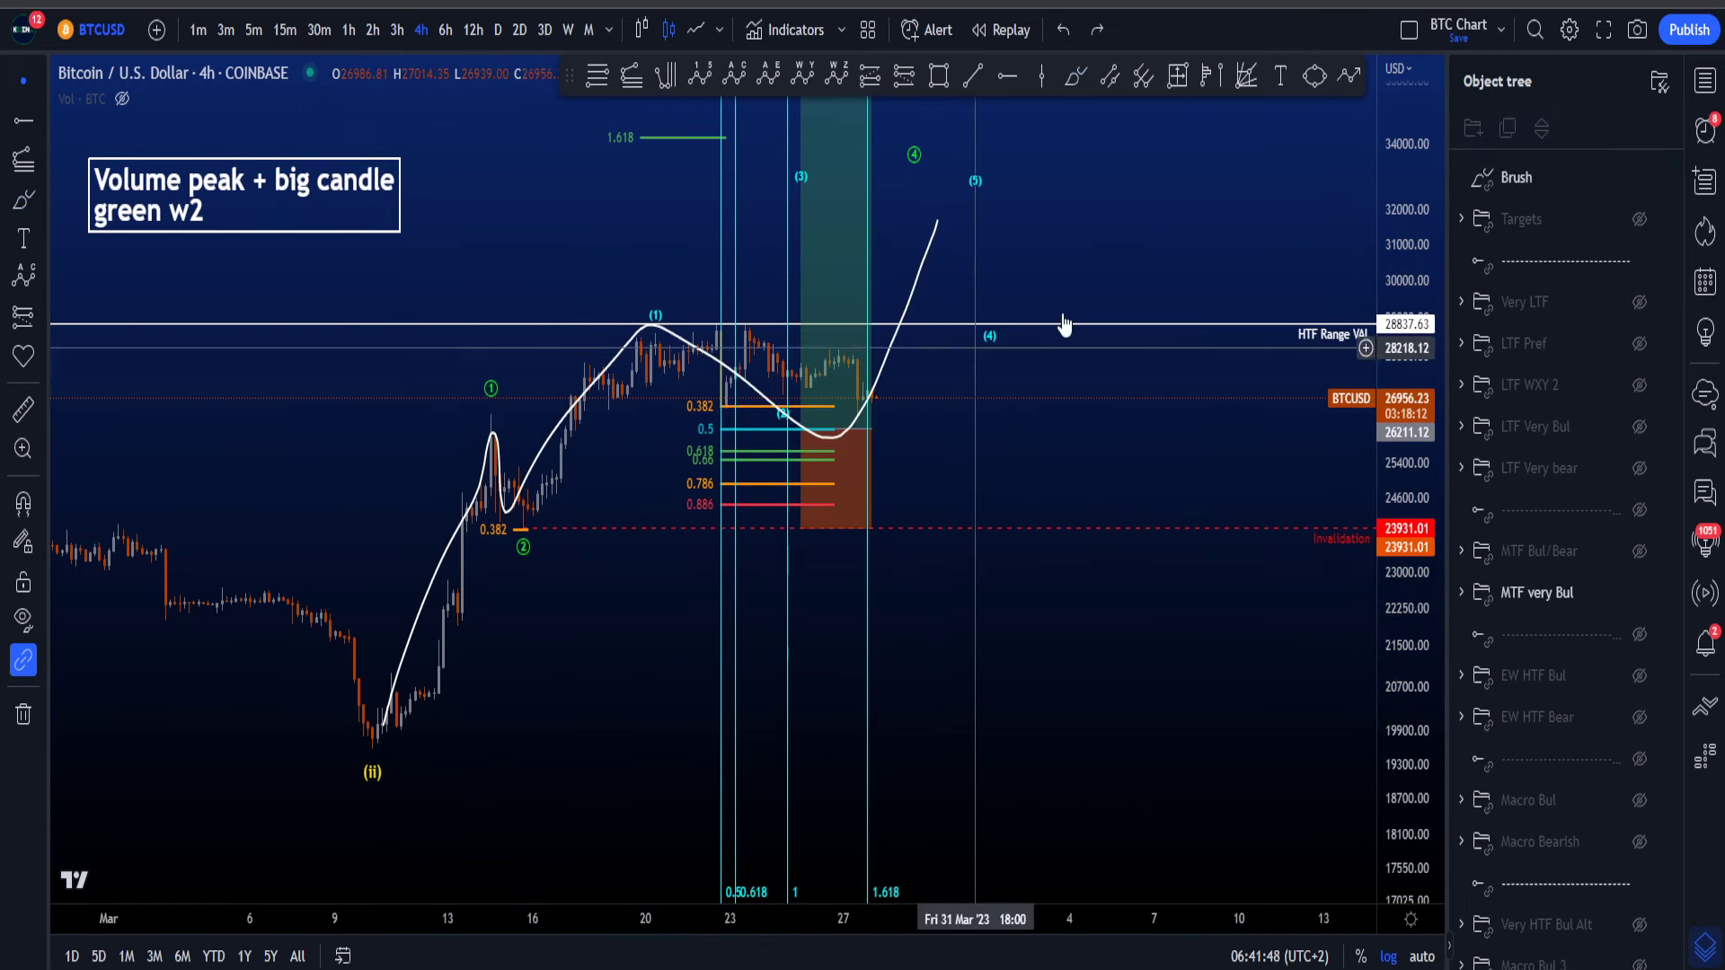
pyautogui.click(1666, 177)
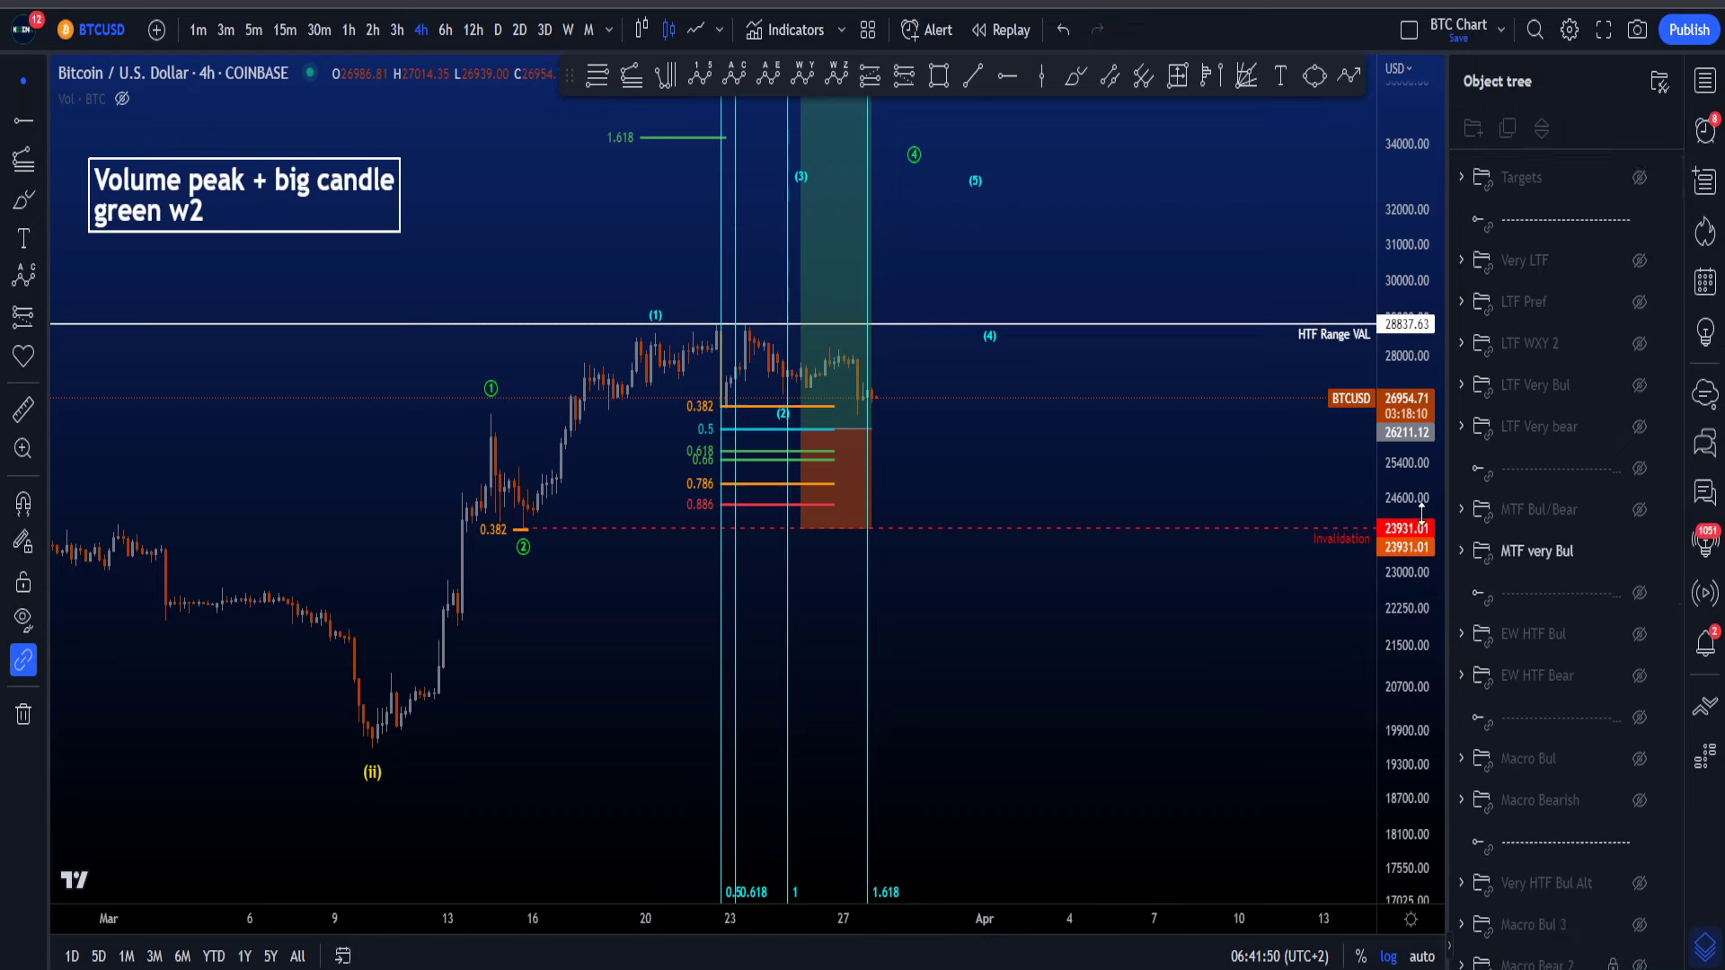
# Step: Brush the move from green wave 2 to blue wave (2), then delete the stroke
pyautogui.moveTo(1123, 466); pyautogui.dragTo(1231, 554)
pyautogui.scroll(1, 1226, 557)
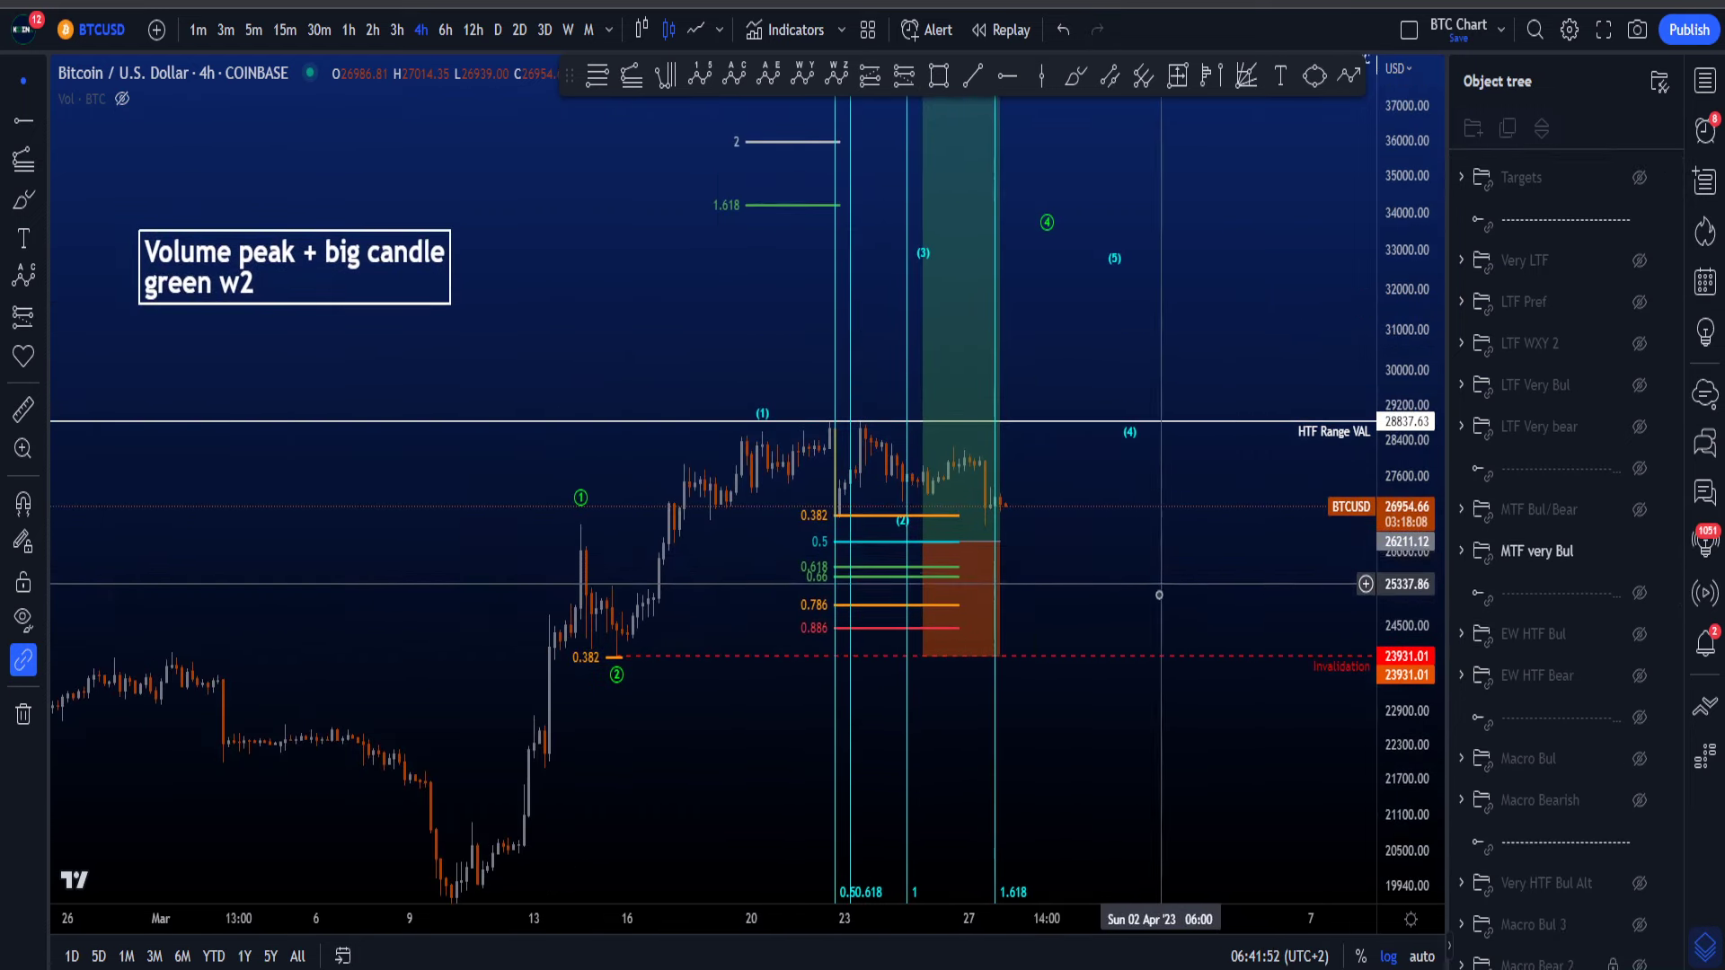
pyautogui.moveTo(1073, 593); pyautogui.dragTo(1189, 569)
pyautogui.scroll(3, 1189, 569)
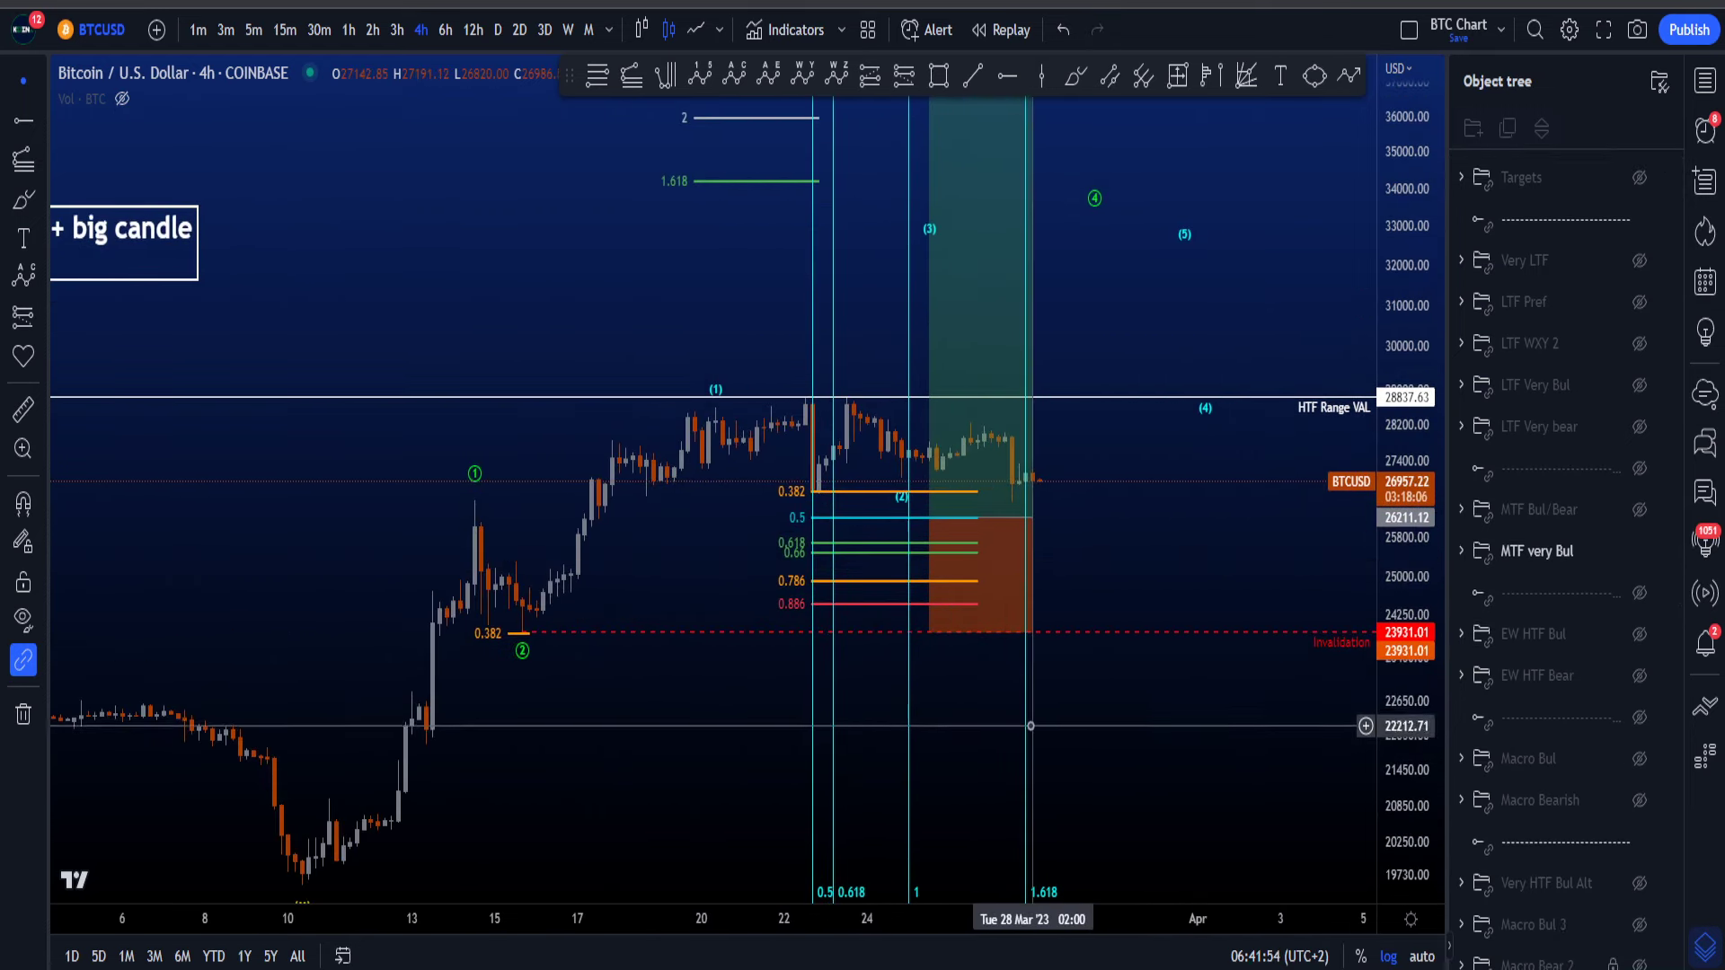
pyautogui.click(1077, 75)
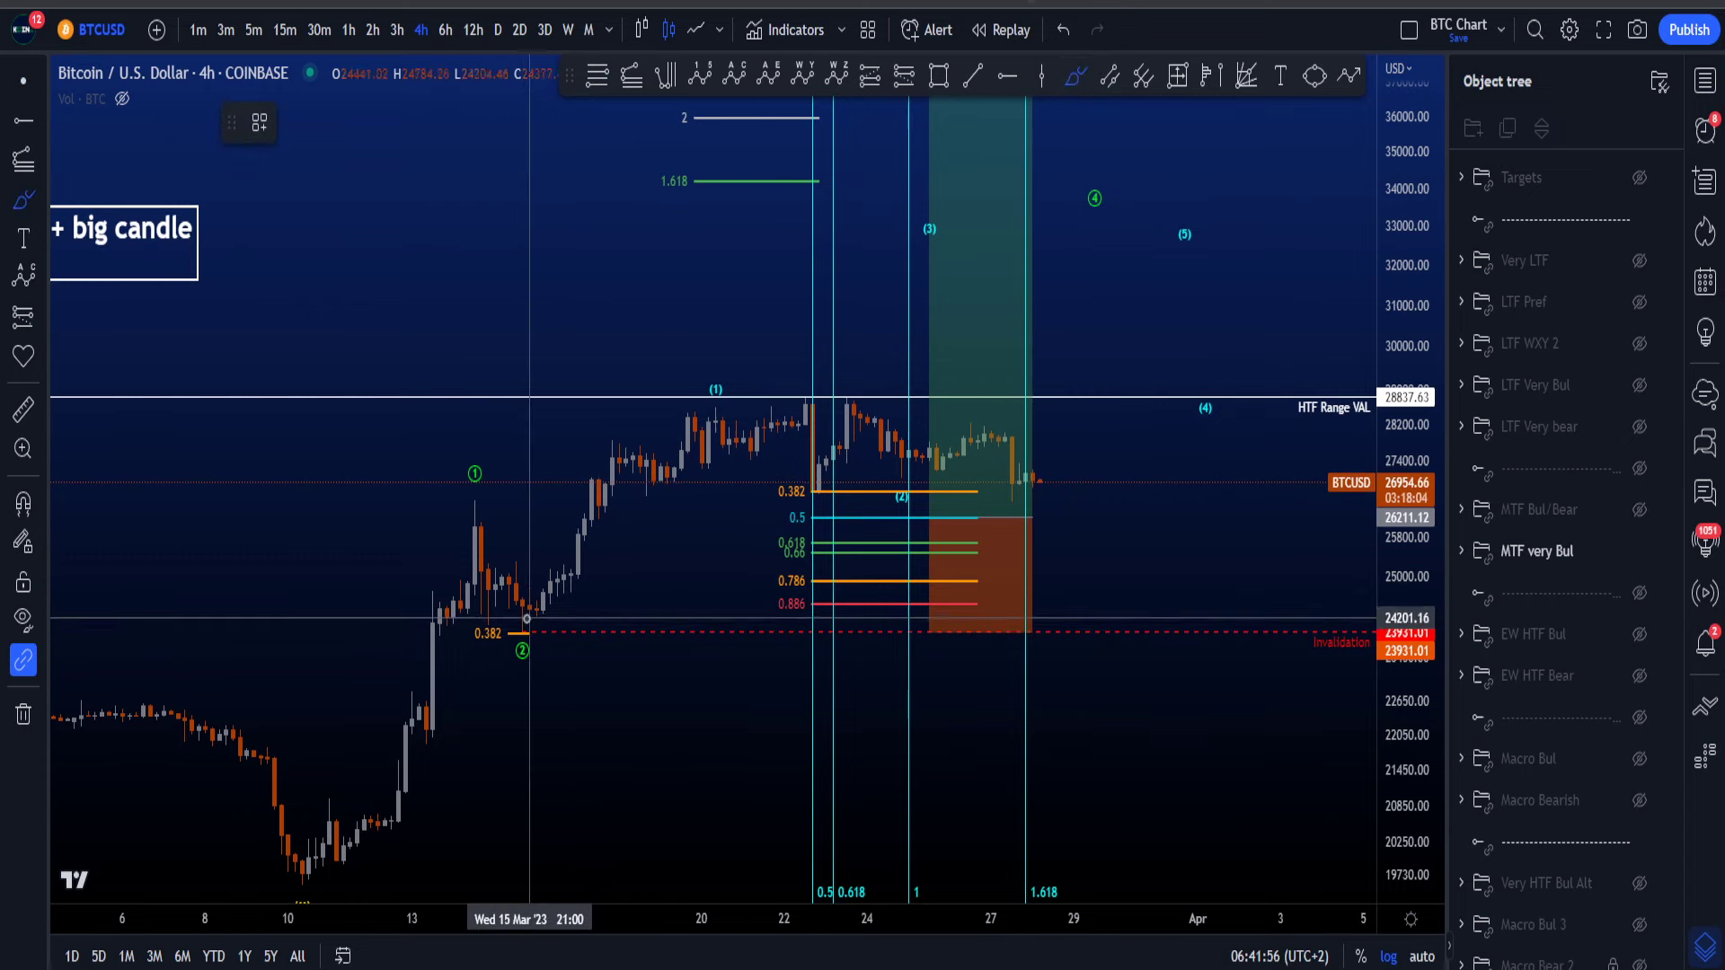
pyautogui.moveTo(525, 616)
pyautogui.mouseDown()
pyautogui.moveTo(616, 530)
pyautogui.moveTo(729, 360)
pyautogui.moveTo(726, 400)
pyautogui.moveTo(909, 510)
pyautogui.mouseUp()
pyautogui.press('Delete')
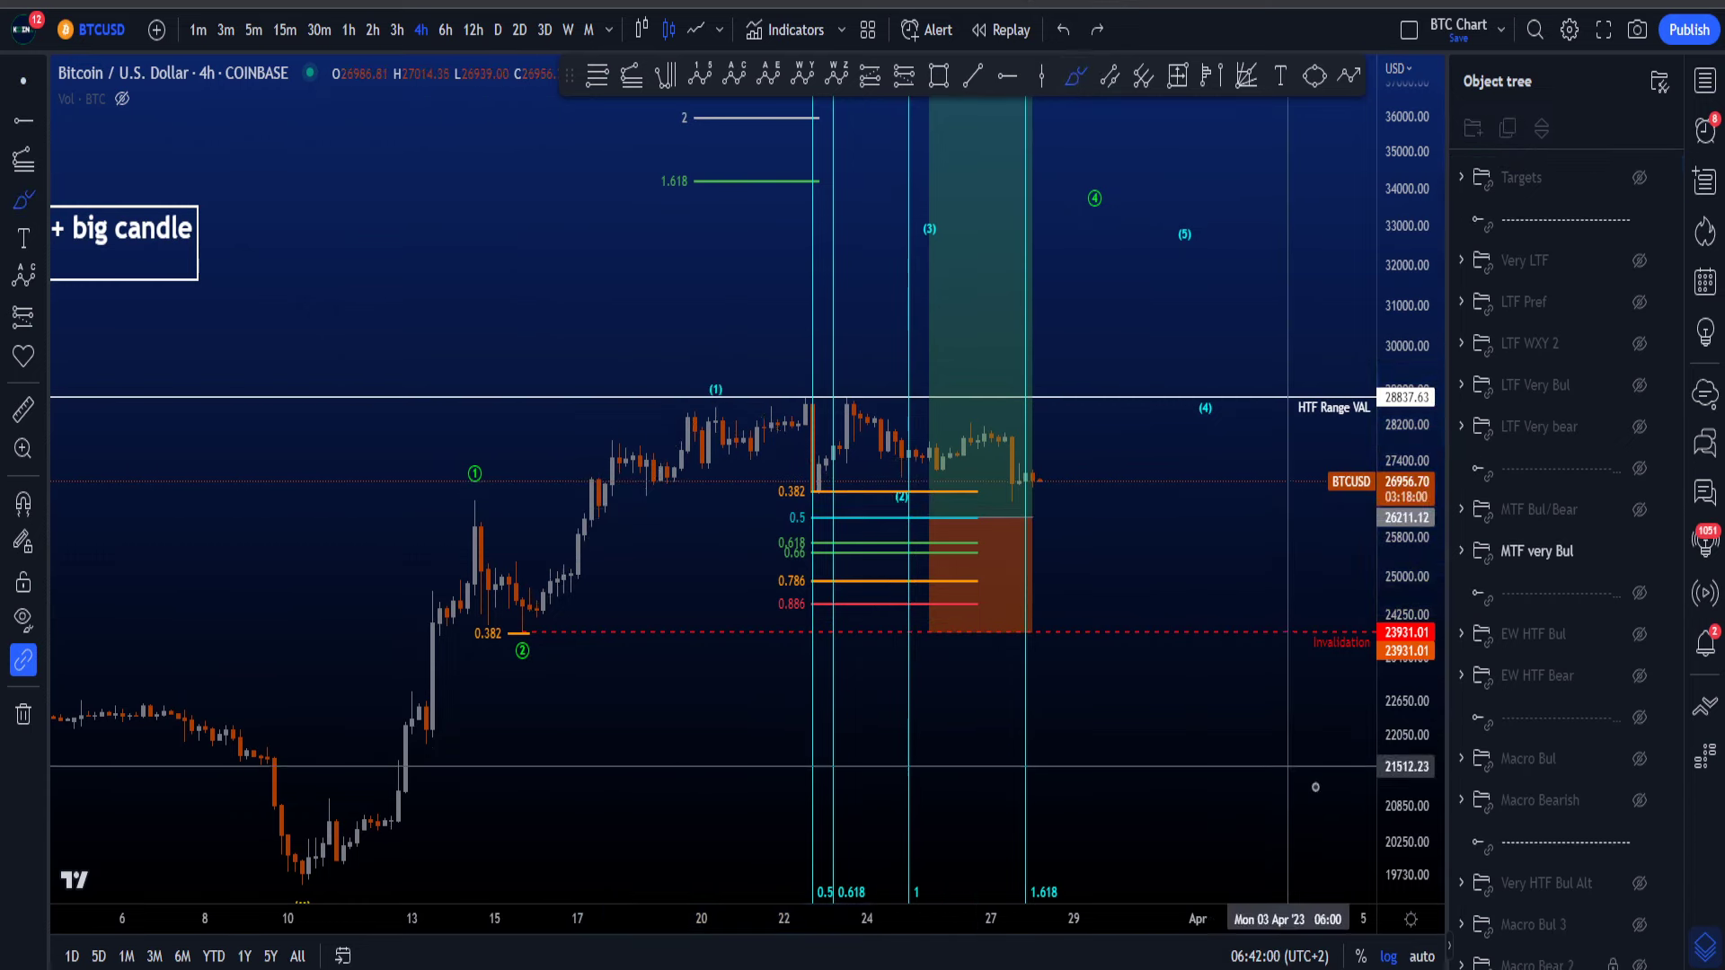
# Step: Circle the 0.382 retracement level, then circle its low and the latest low with a connecting line, undoing both strokes
pyautogui.moveTo(1405, 790); pyautogui.dragTo(1403, 593)
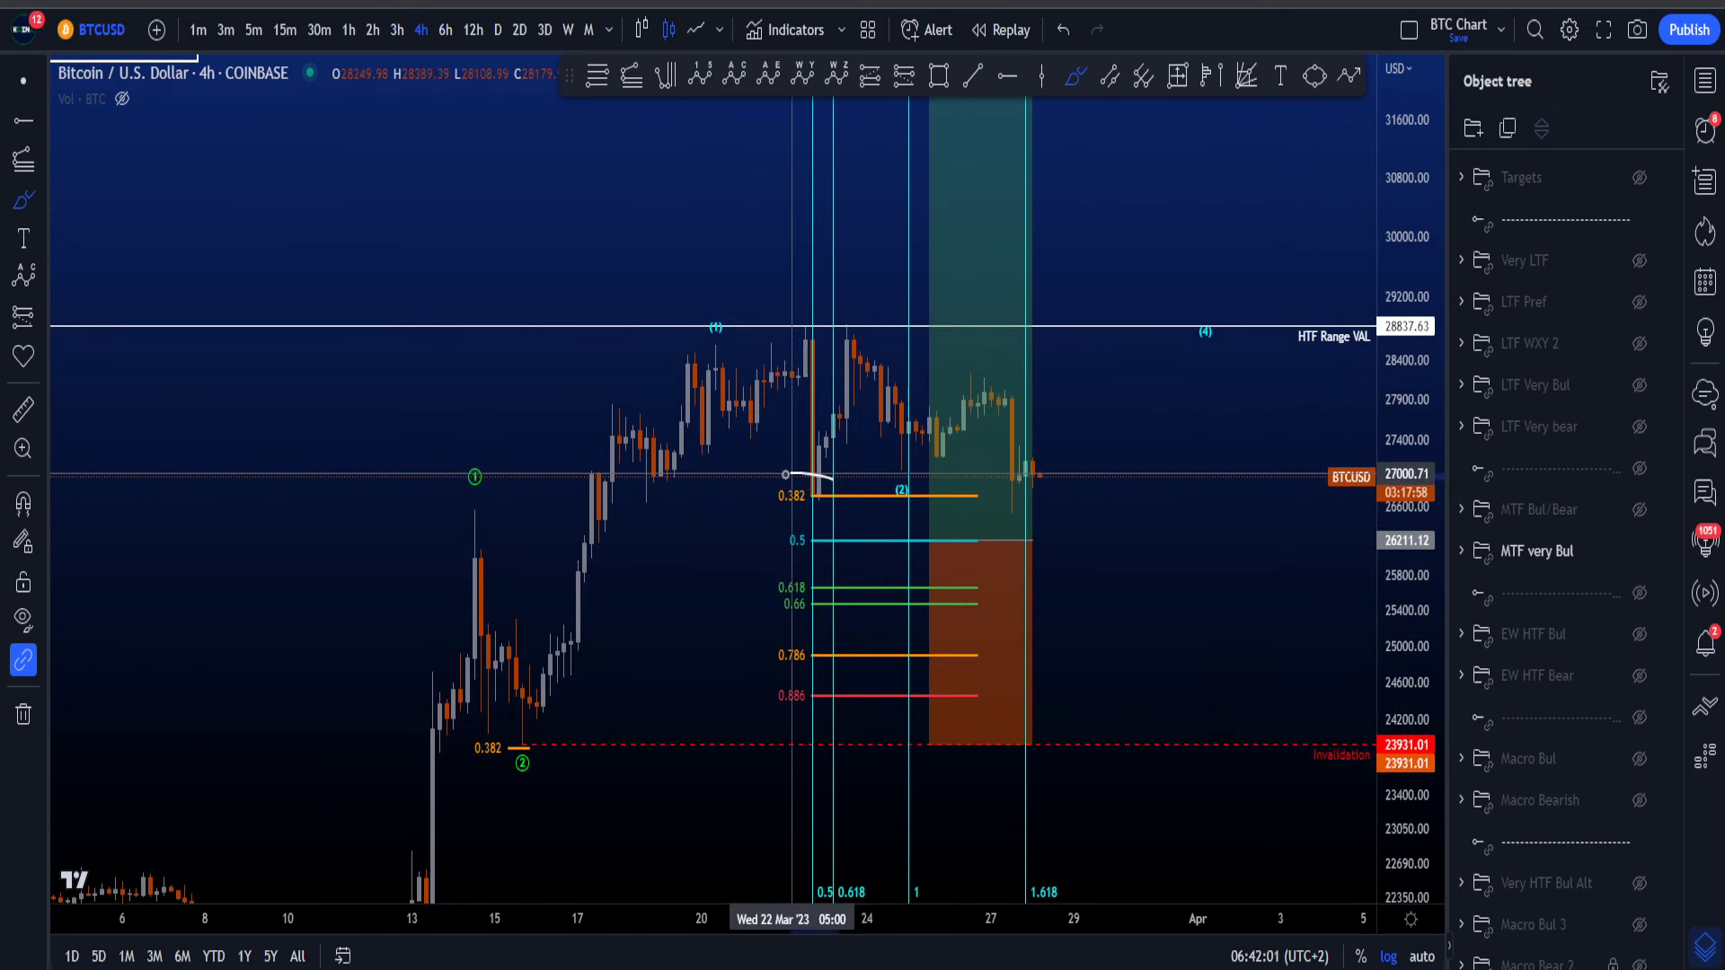
pyautogui.moveTo(786, 474)
pyautogui.mouseDown()
pyautogui.moveTo(853, 521)
pyautogui.moveTo(984, 490)
pyautogui.moveTo(813, 461)
pyautogui.mouseUp()
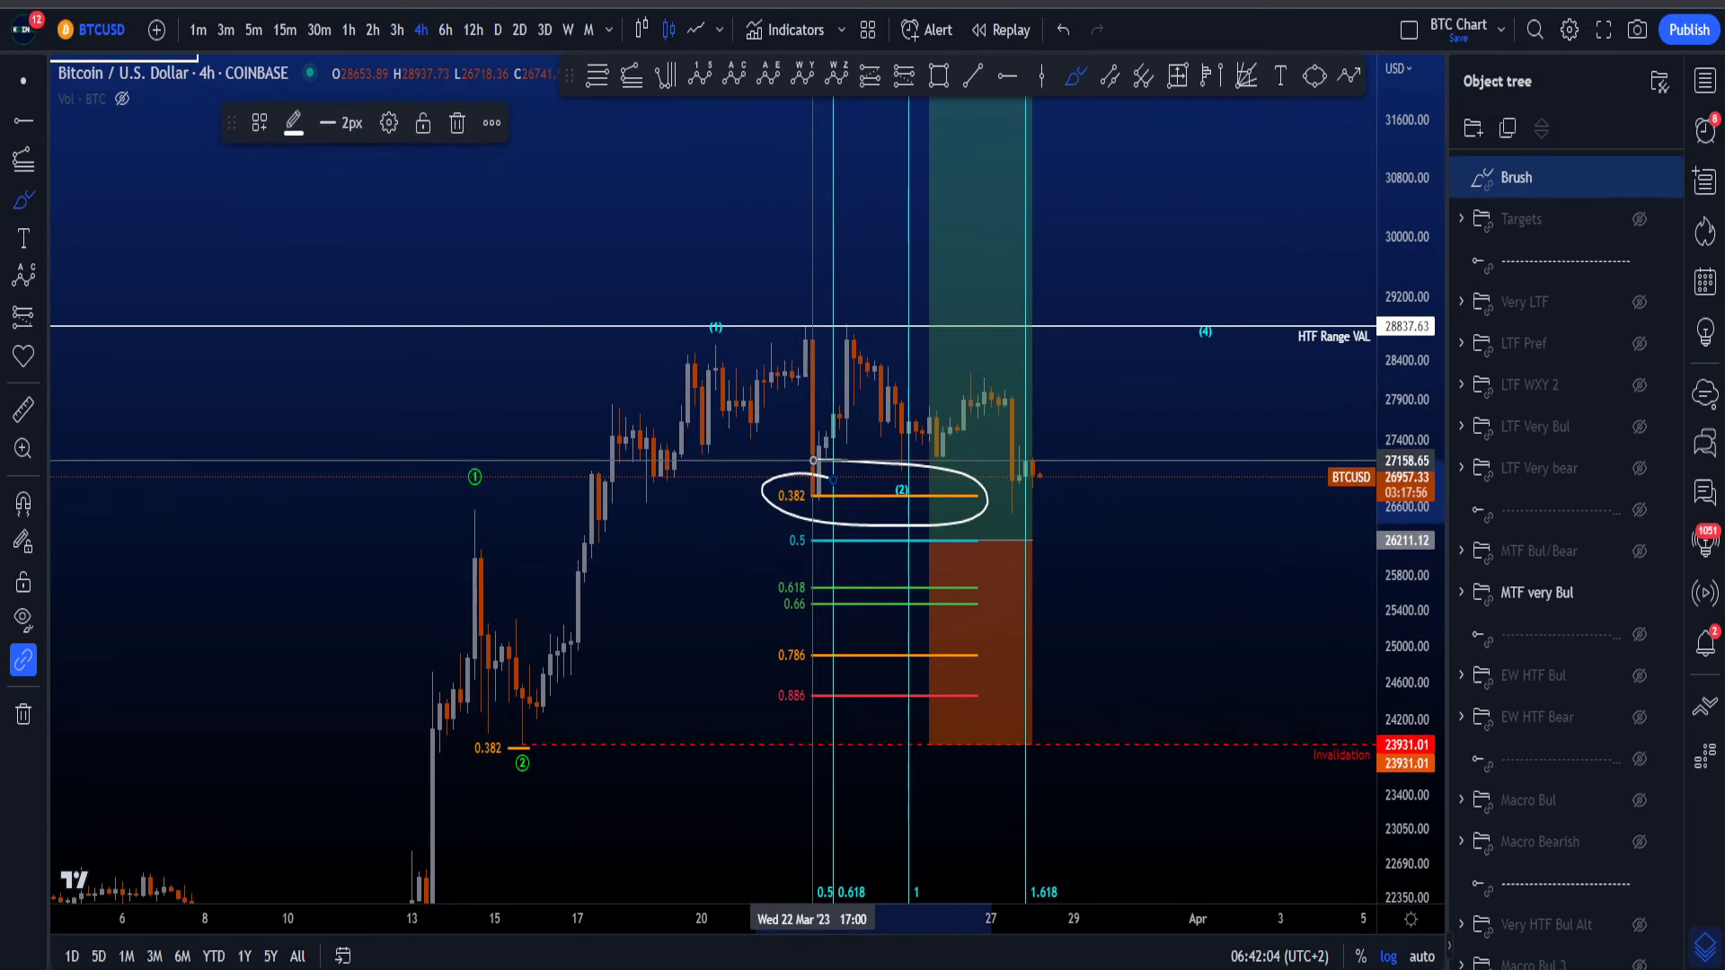
pyautogui.hotkey('ctrl', 'z')
pyautogui.moveTo(836, 469)
pyautogui.mouseDown()
pyautogui.moveTo(813, 490)
pyautogui.moveTo(1033, 471)
pyautogui.moveTo(1023, 518)
pyautogui.mouseUp()
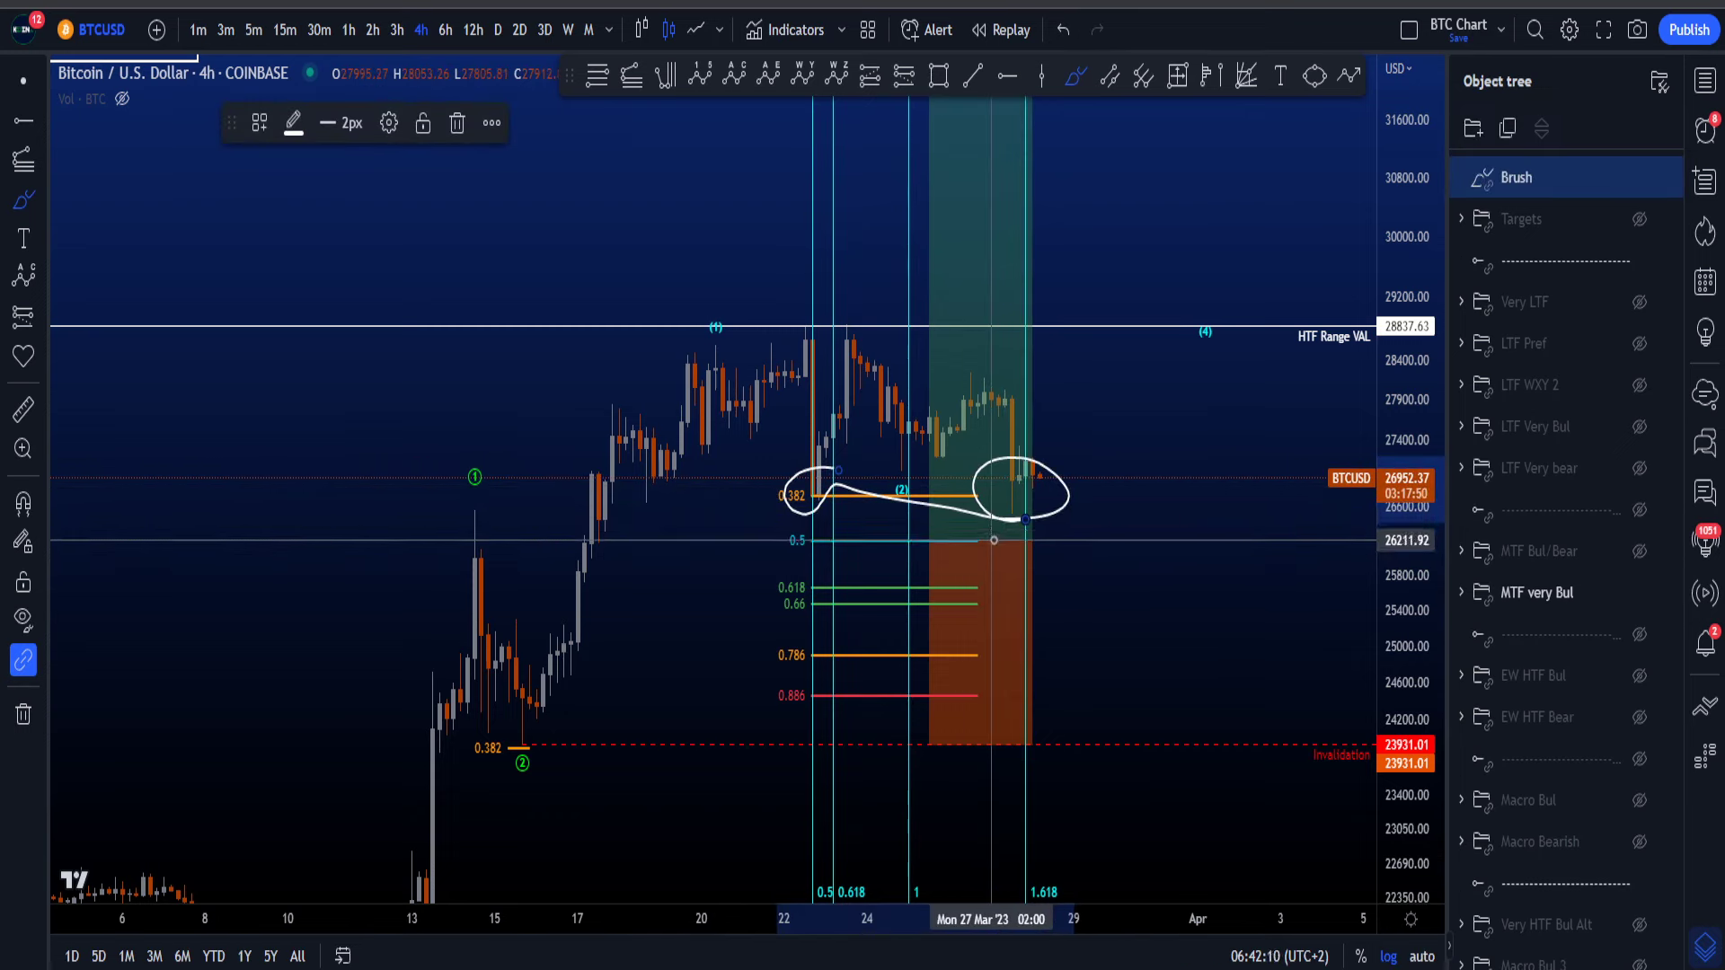
pyautogui.hotkey('ctrl', 'z')
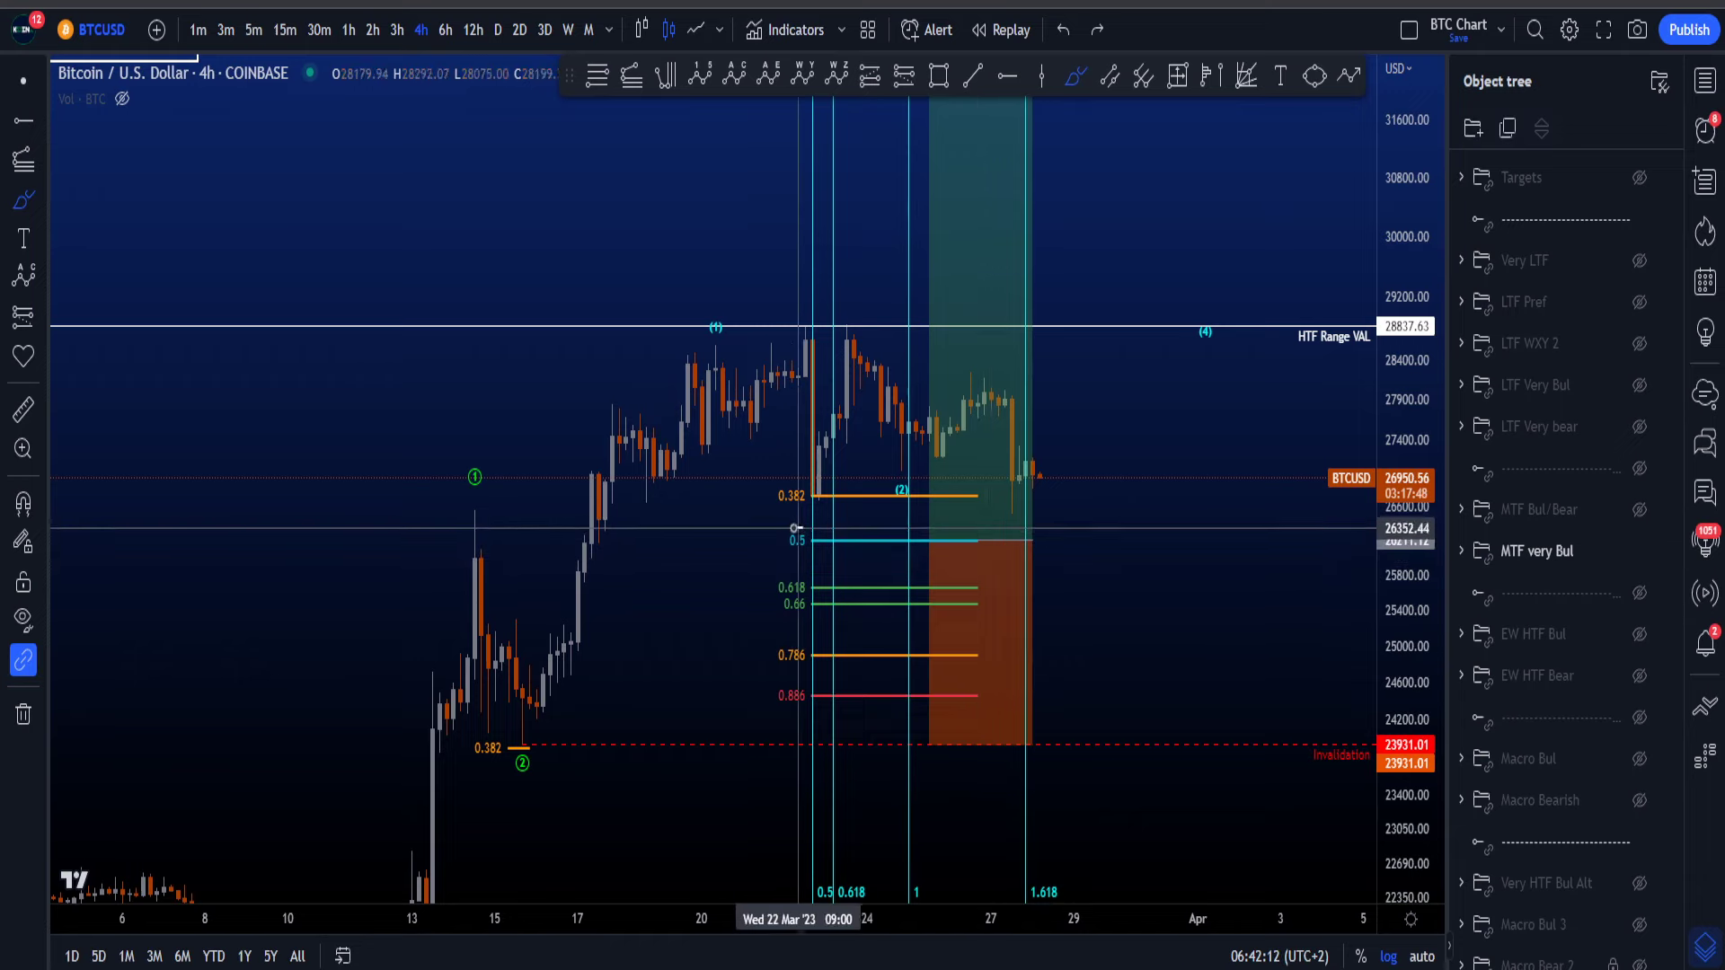
# Step: Circle the 0.5 to 0.786 retracement labels and brush a path from wave (1) to the area of wave (2), undoing both strokes
pyautogui.moveTo(794, 528); pyautogui.dragTo(771, 514)
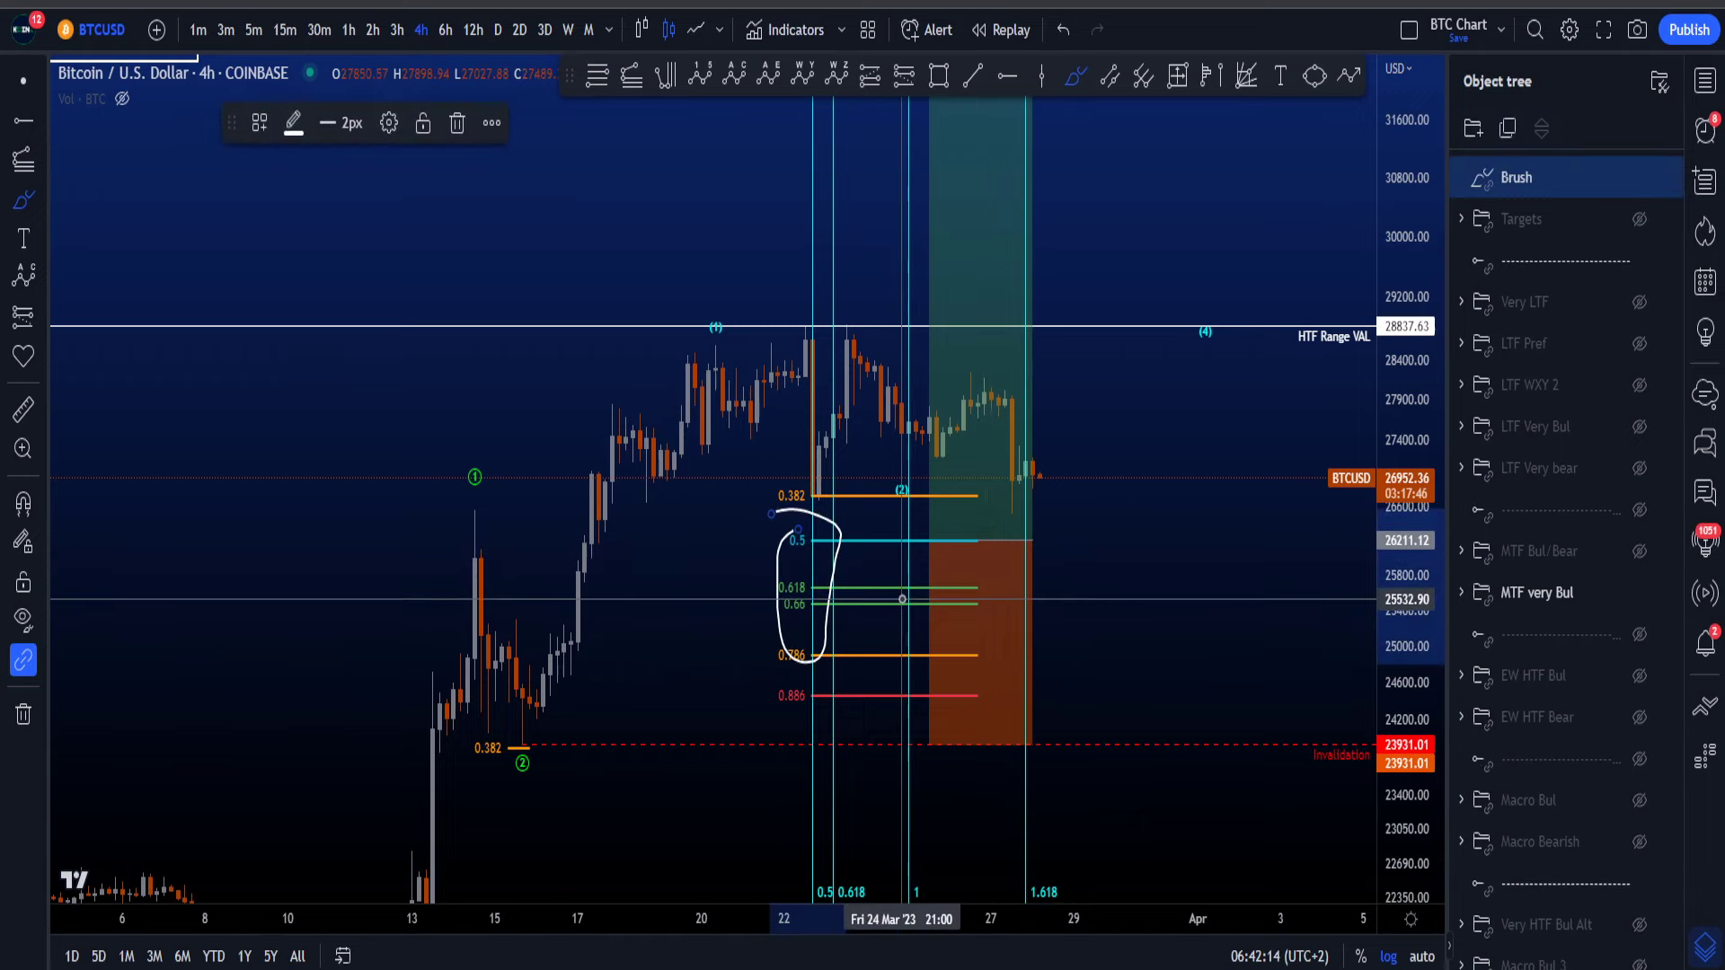
pyautogui.hotkey('ctrl', 'z')
pyautogui.moveTo(1403, 456); pyautogui.dragTo(1403, 571)
pyautogui.moveTo(729, 353)
pyautogui.mouseDown()
pyautogui.moveTo(943, 482)
pyautogui.moveTo(1009, 485)
pyautogui.moveTo(944, 483)
pyautogui.mouseUp()
pyautogui.hotkey('ctrl', 'z')
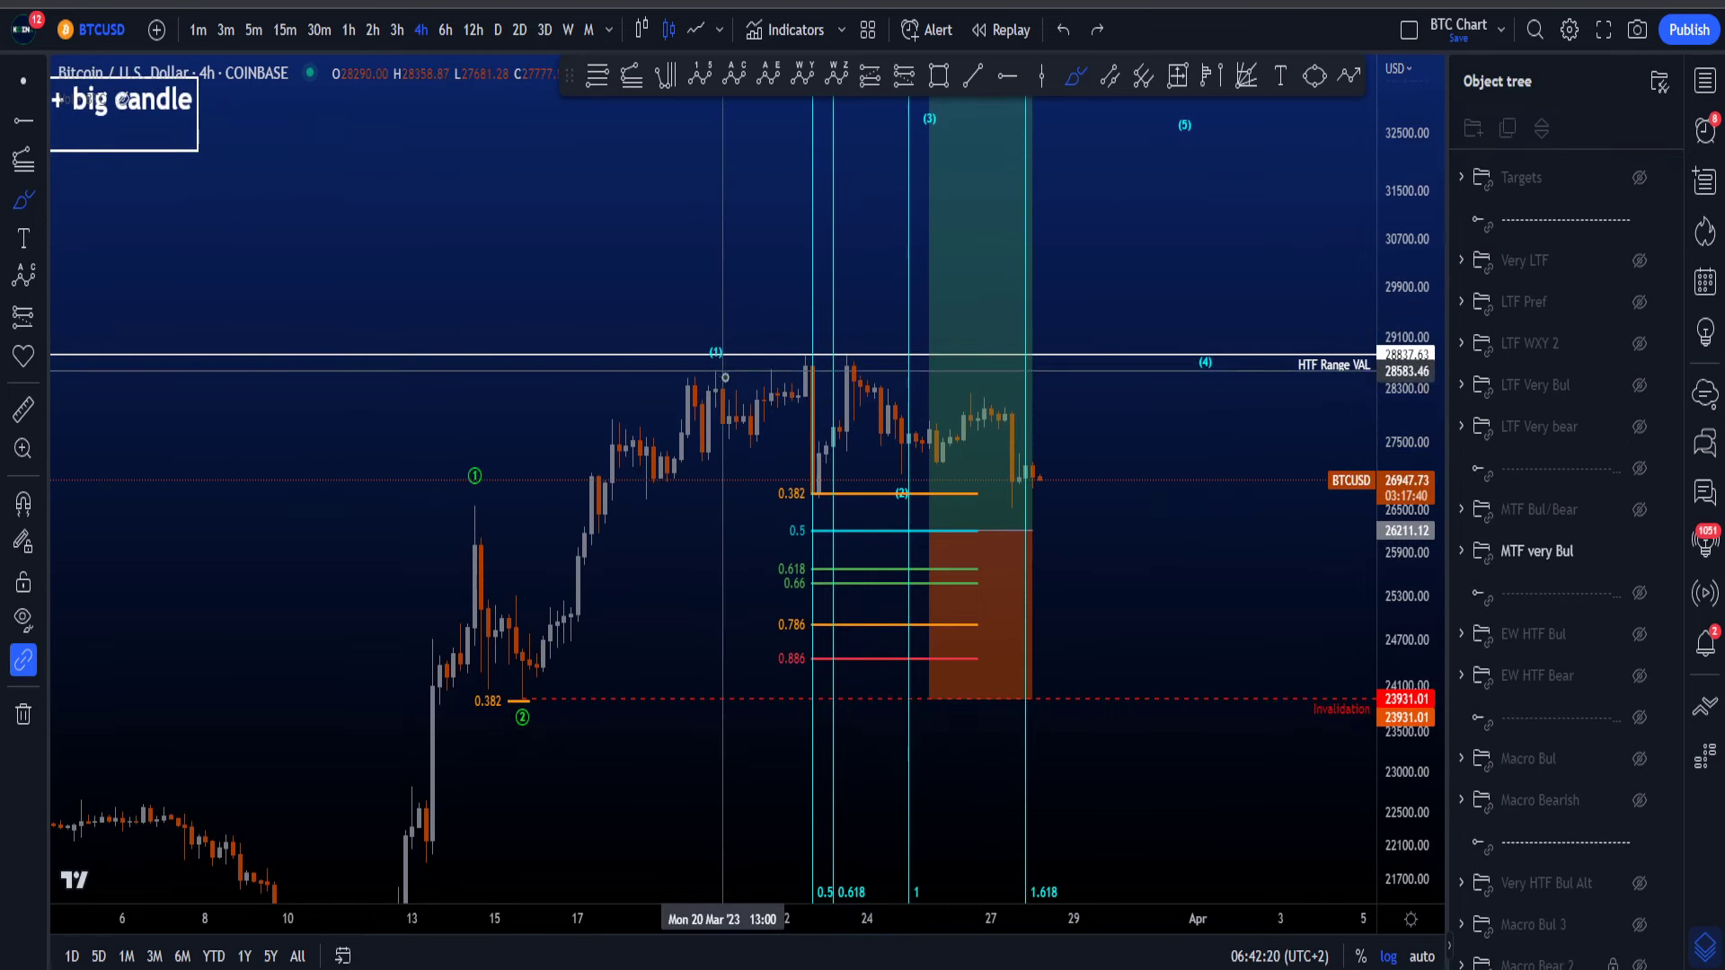
# Step: Brush a deeper decline from wave (1) towards the 0.886 level and circle the 0.618 and 0.66 labels, undoing both strokes
pyautogui.moveTo(768, 386)
pyautogui.mouseDown()
pyautogui.moveTo(854, 469)
pyautogui.moveTo(945, 682)
pyautogui.mouseUp()
pyautogui.hotkey('ctrl', 'z')
pyautogui.moveTo(817, 559); pyautogui.dragTo(822, 565)
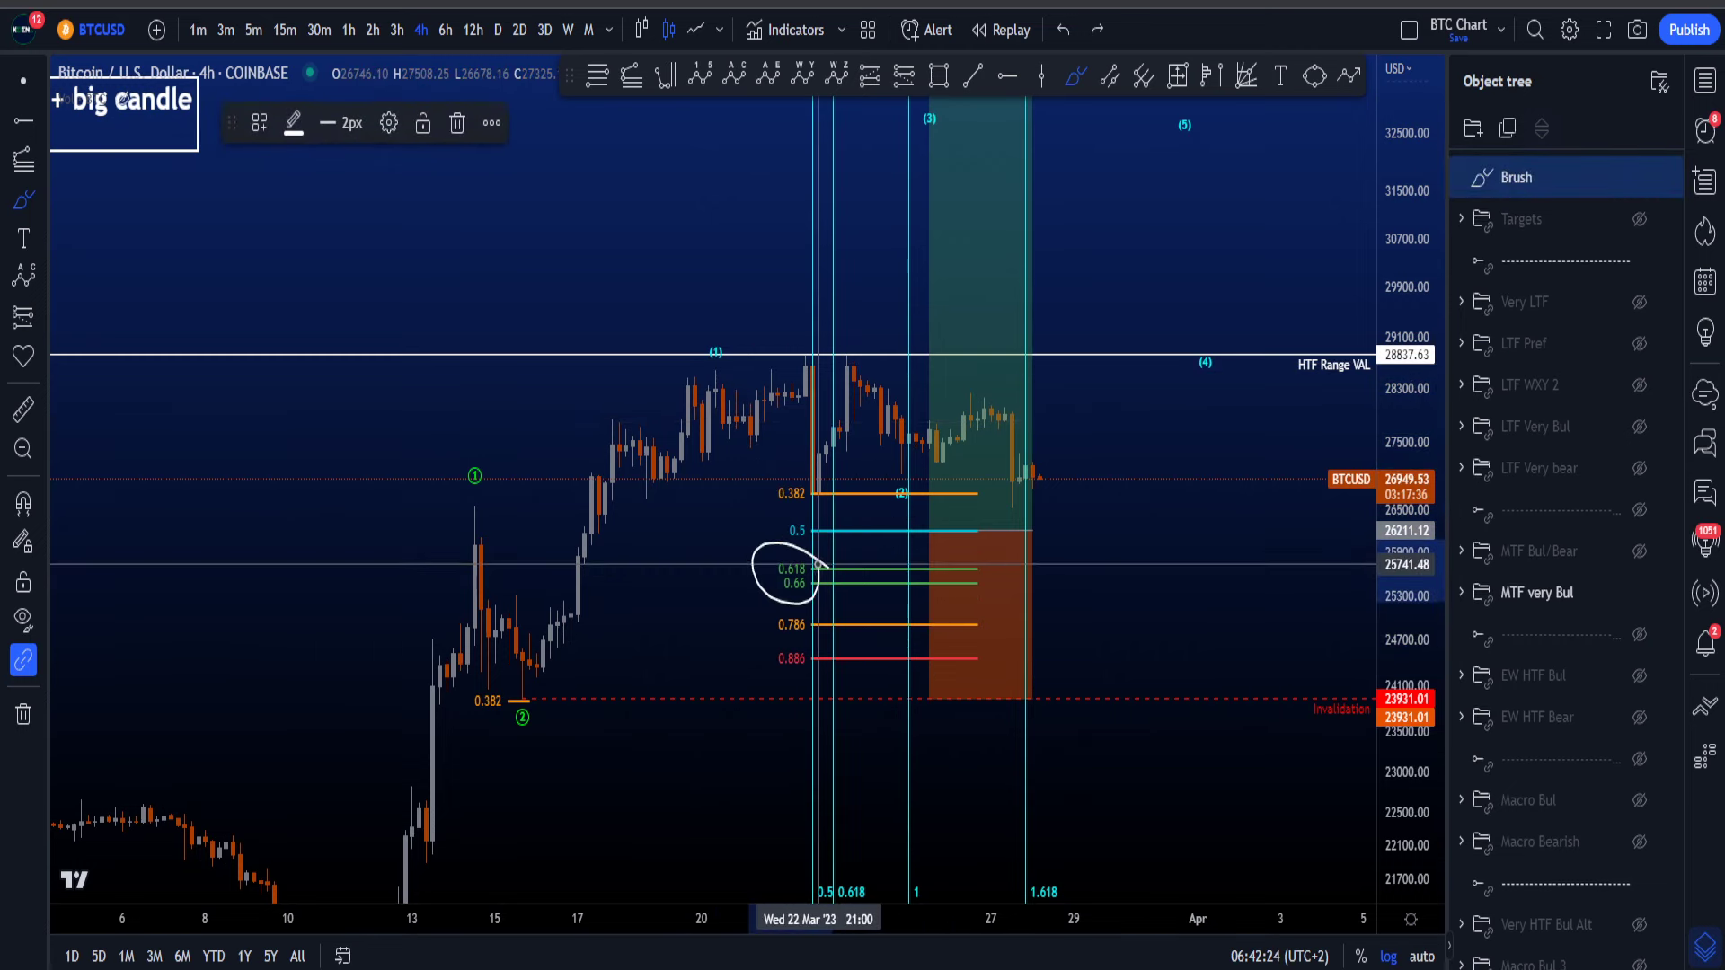
pyautogui.hotkey('ctrl', 'z')
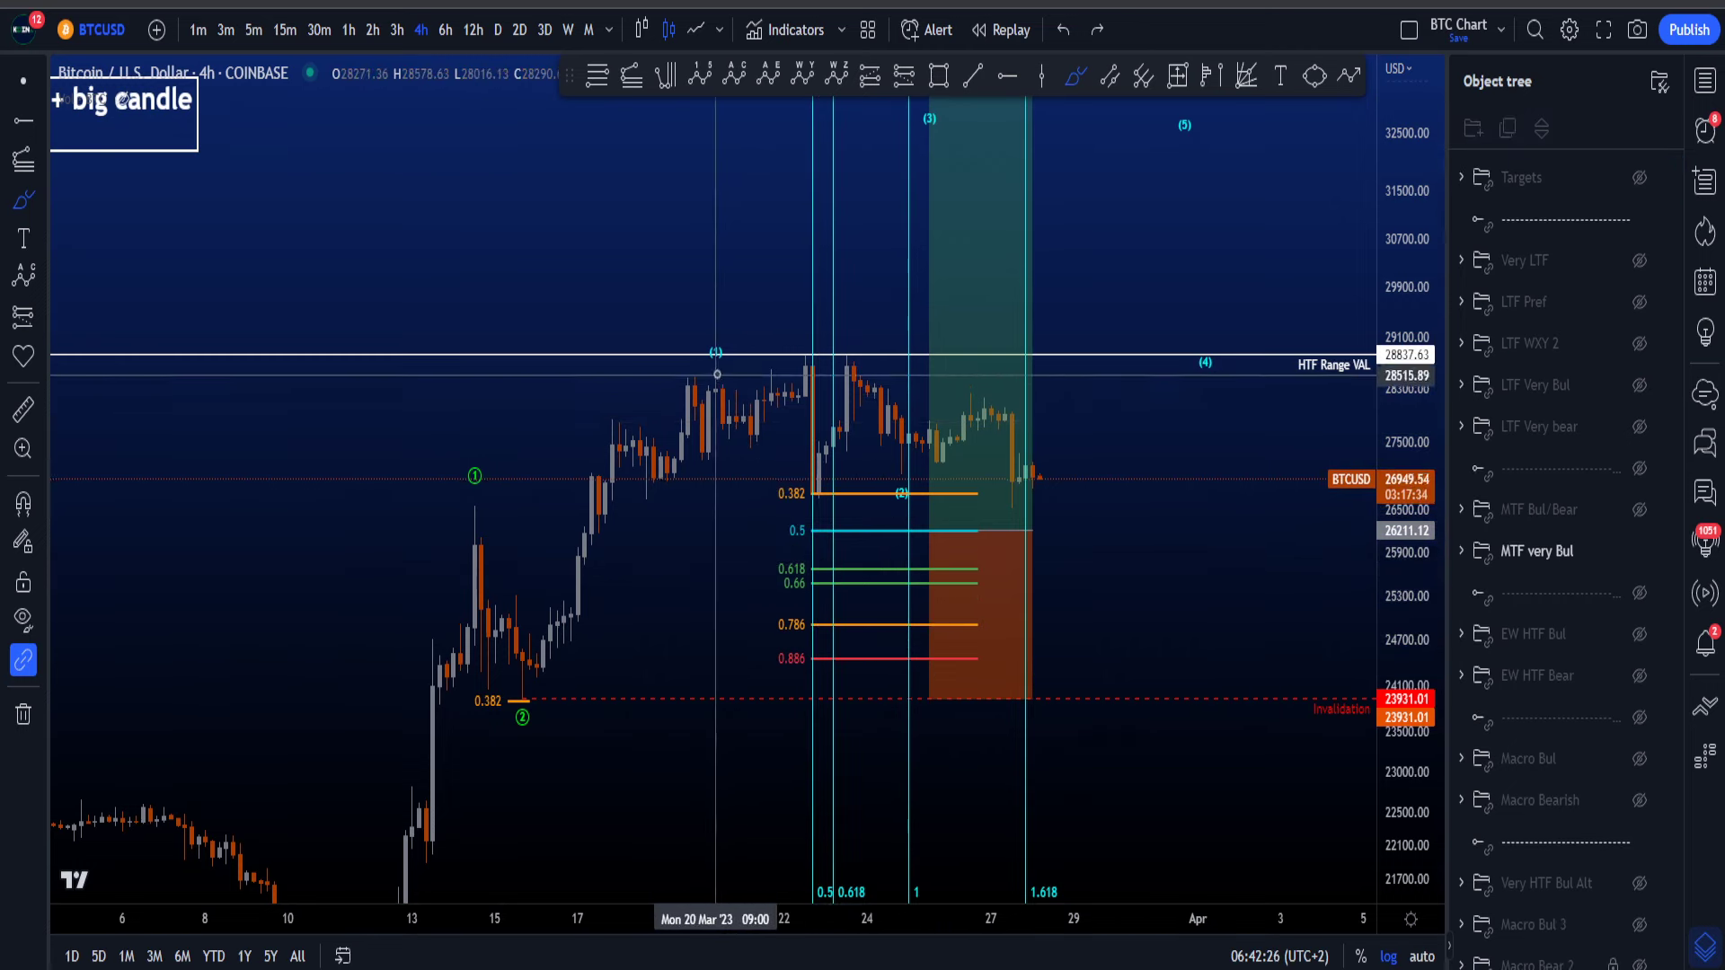
# Step: Brush two corrective paths from wave (1) to beyond the current price, undoing each stroke
pyautogui.moveTo(716, 371)
pyautogui.mouseDown()
pyautogui.moveTo(908, 403)
pyautogui.moveTo(1087, 491)
pyautogui.mouseUp()
pyautogui.hotkey('ctrl', 'z')
pyautogui.moveTo(717, 378)
pyautogui.mouseDown()
pyautogui.moveTo(921, 423)
pyautogui.moveTo(1149, 546)
pyautogui.mouseUp()
pyautogui.hotkey('ctrl', 'z')
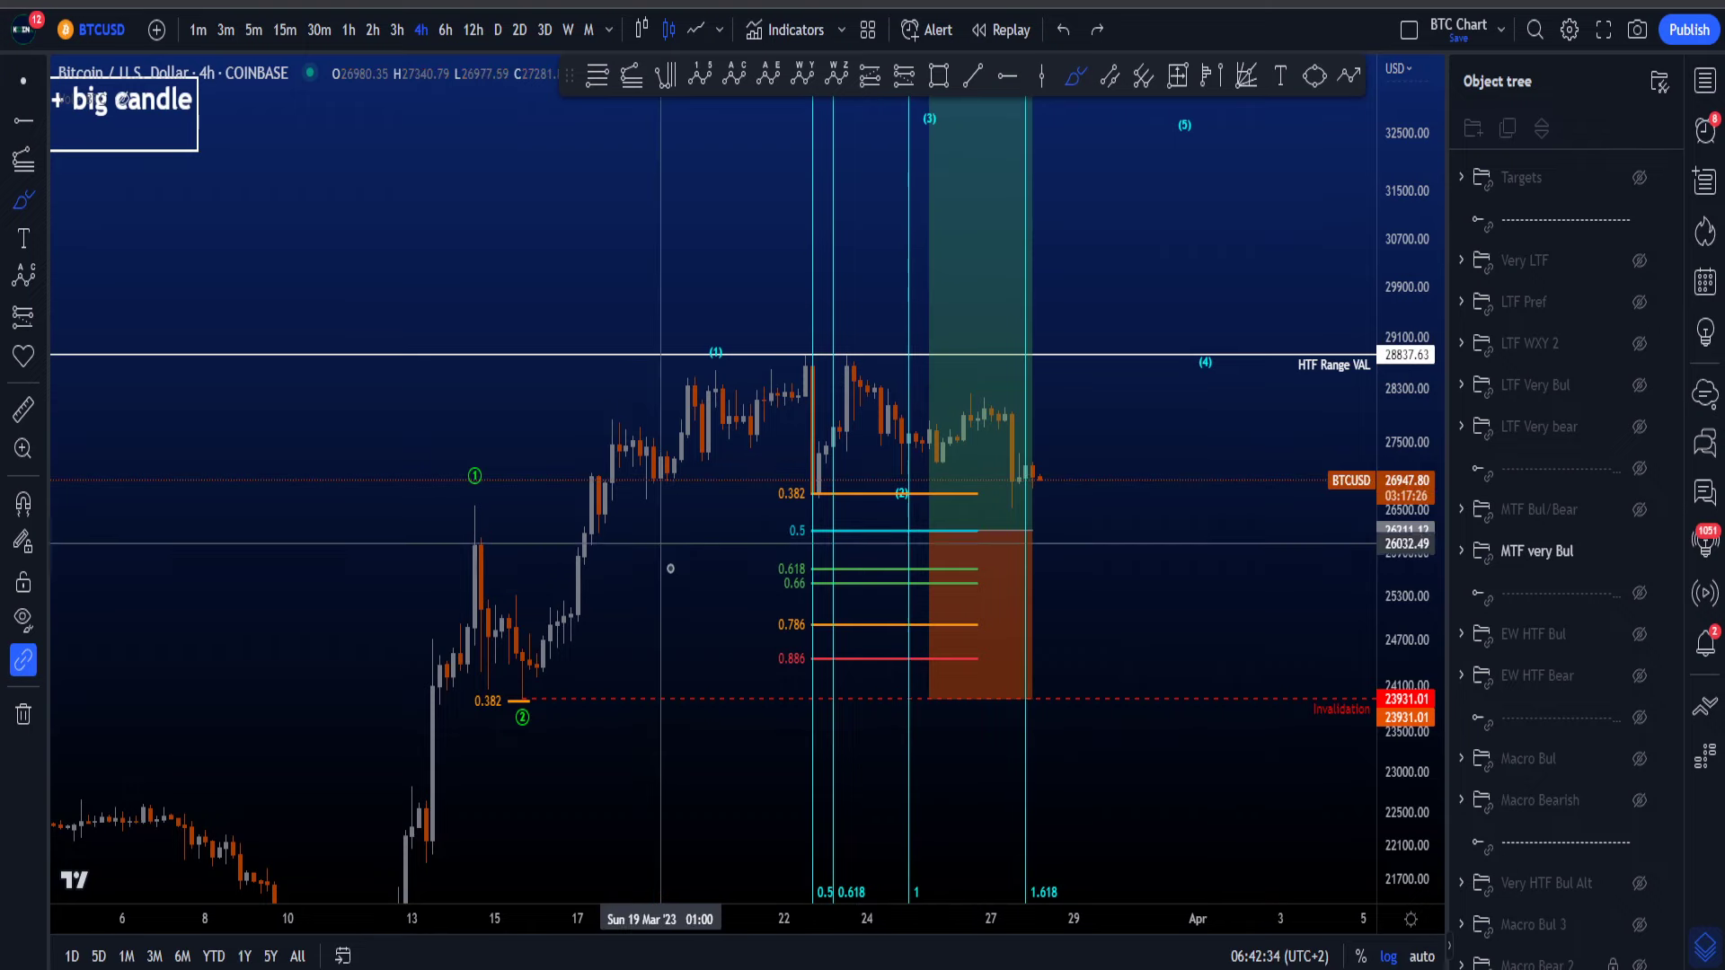
# Step: Mark the time-extension span below price and brush the rise from green wave 2 to wave (1), undoing both strokes
pyautogui.moveTo(780, 788)
pyautogui.mouseDown()
pyautogui.moveTo(1042, 911)
pyautogui.moveTo(962, 770)
pyautogui.moveTo(1019, 781)
pyautogui.mouseUp()
pyautogui.hotkey('ctrl', 'z')
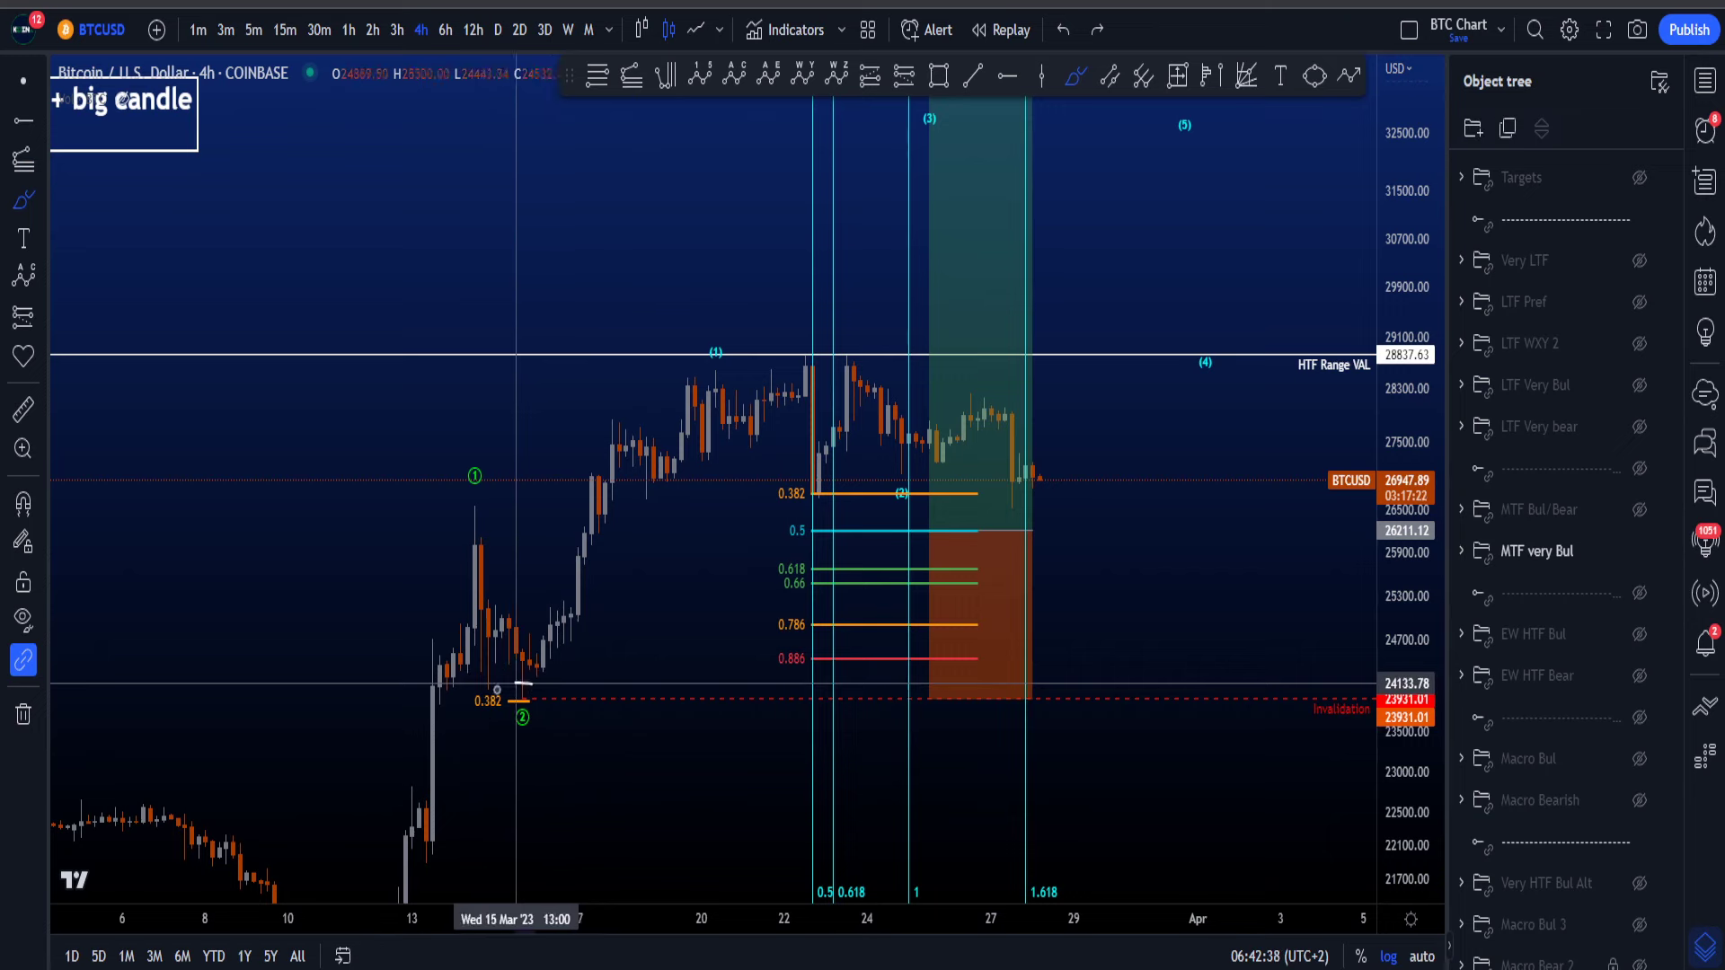
pyautogui.moveTo(524, 685)
pyautogui.mouseDown()
pyautogui.moveTo(539, 688)
pyautogui.moveTo(709, 369)
pyautogui.mouseUp()
pyautogui.hotkey('ctrl', 'z')
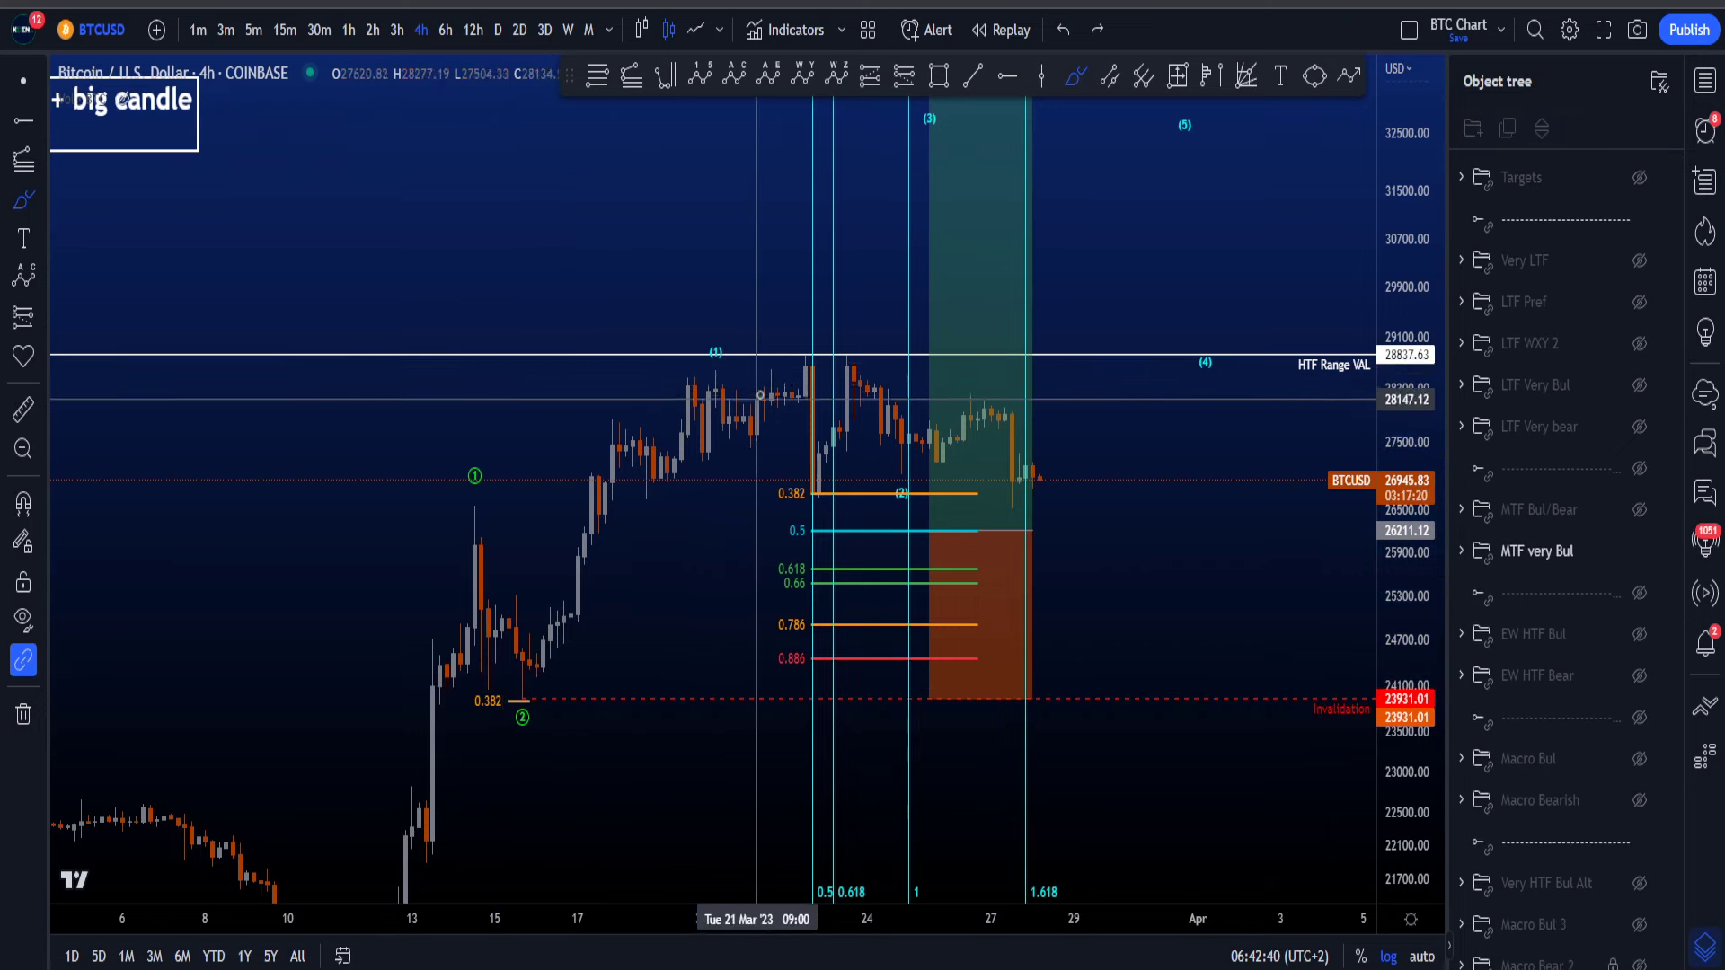
# Step: Brush the price path from green wave 2 to the latest candles, undoing the strokes
pyautogui.scroll(2, 762, 404)
pyautogui.moveTo(312, 697)
pyautogui.mouseDown()
pyautogui.moveTo(577, 354)
pyautogui.moveTo(736, 392)
pyautogui.moveTo(1042, 515)
pyautogui.mouseUp()
pyautogui.hotkey('ctrl', 'z')
pyautogui.hotkey('ctrl', 'z')
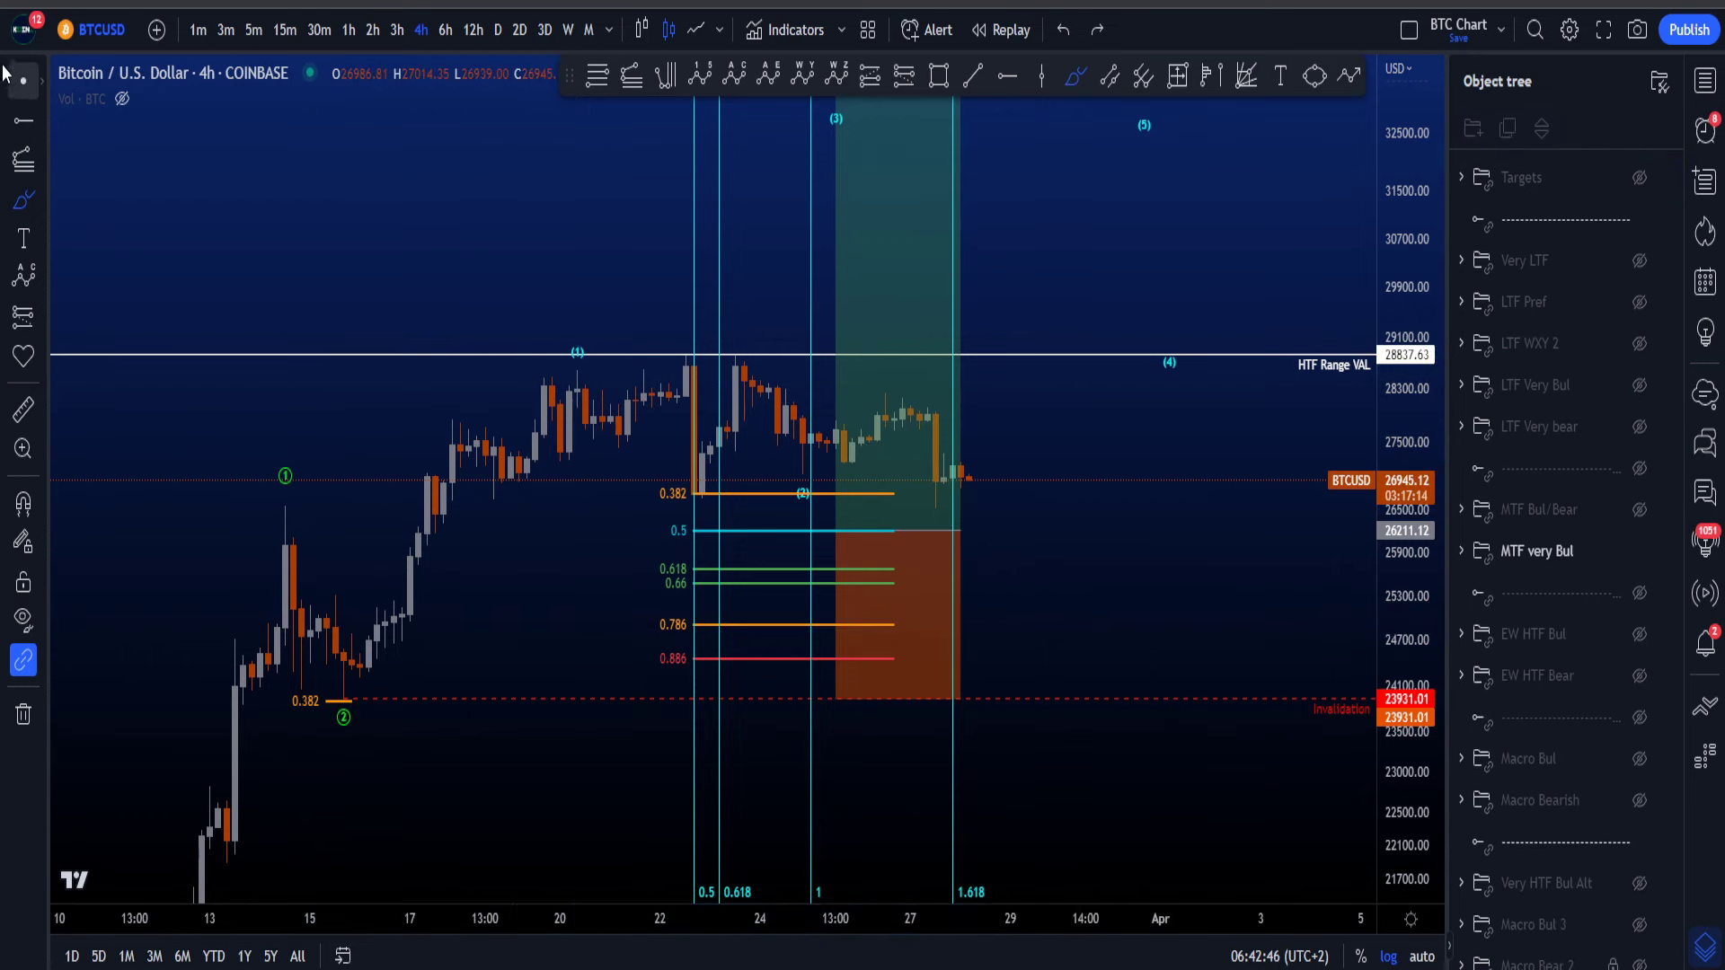
# Step: Move the blue wave (2) label to the latest low at the 1.618 time line, and brush the rise from green wave 2, undoing the stroke
pyautogui.moveTo(802, 492); pyautogui.dragTo(956, 512)
pyautogui.click(1015, 580)
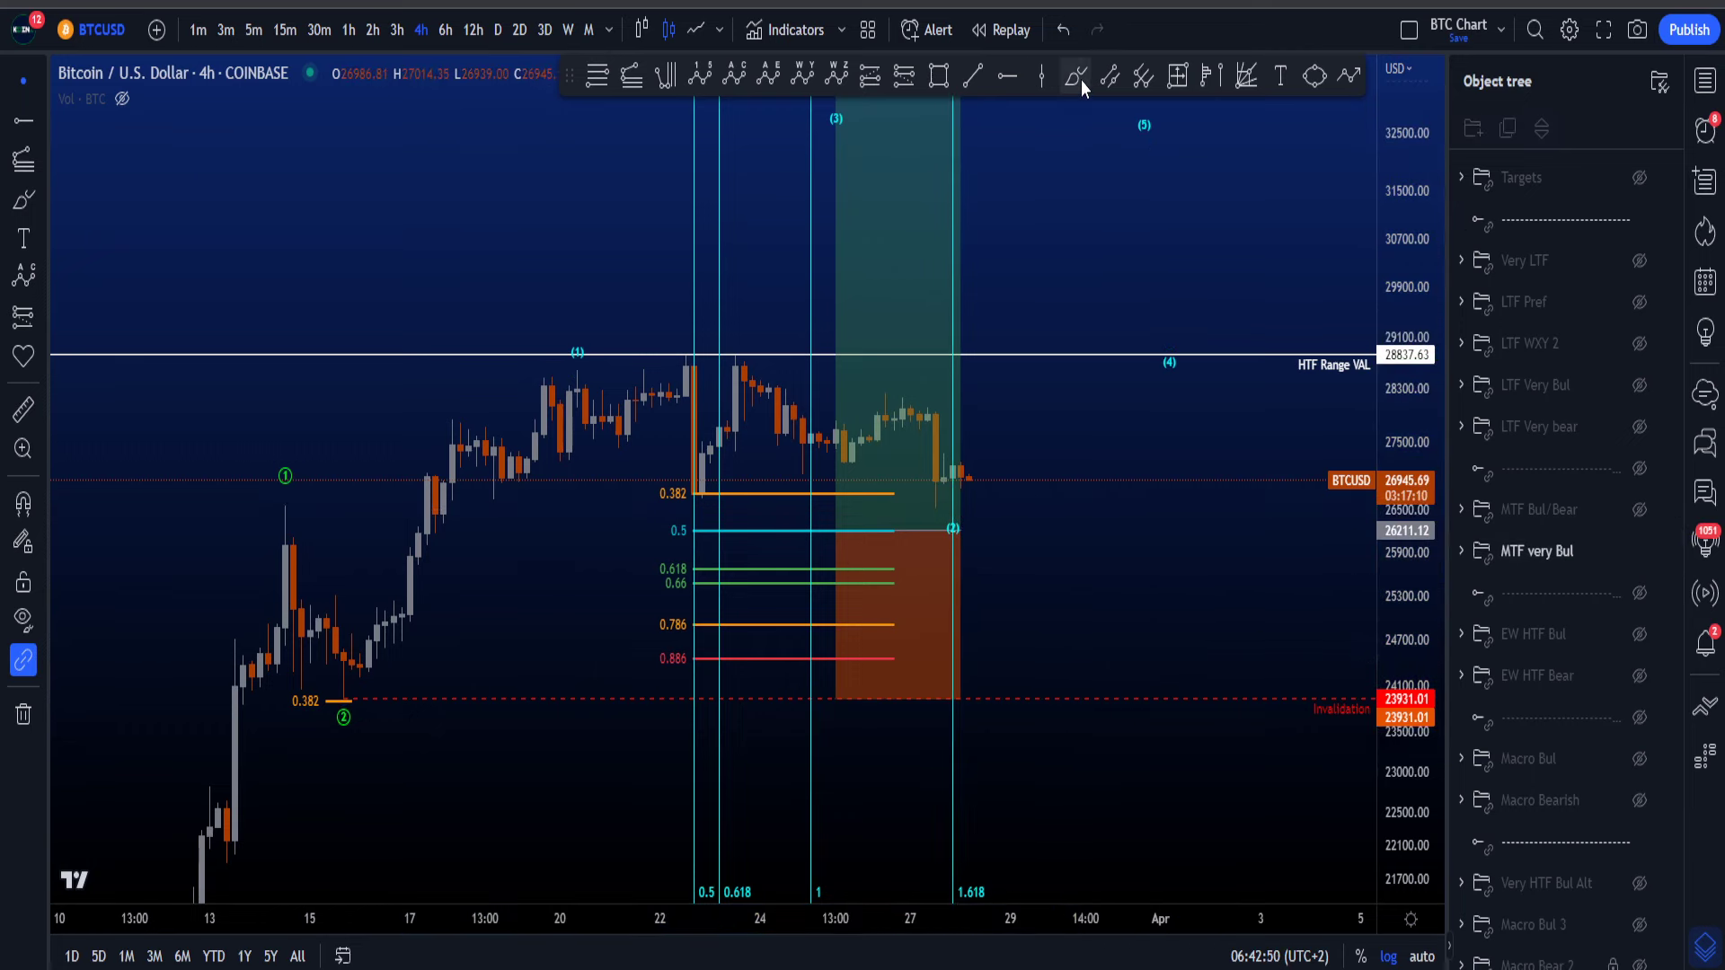
pyautogui.moveTo(339, 704); pyautogui.dragTo(746, 386)
pyautogui.hotkey('ctrl', 'z')
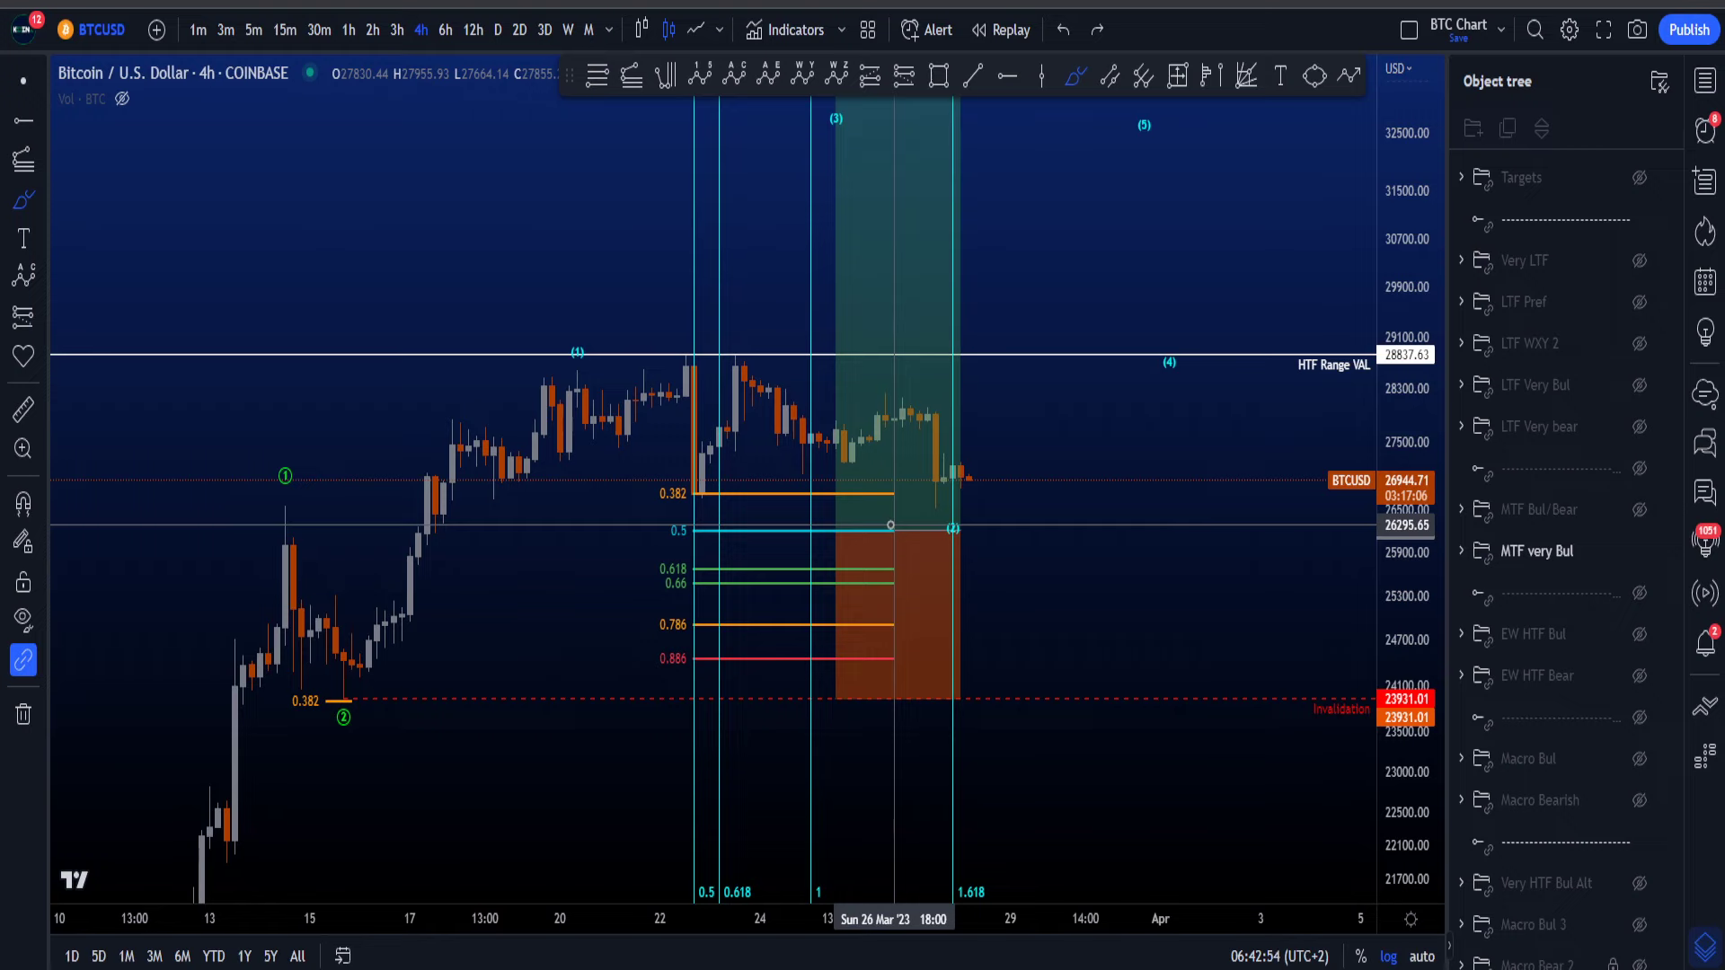
# Step: Hide the MTF very Bul drawings and show the MTF Bul/Bear group
pyautogui.scroll(-3, 1141, 578)
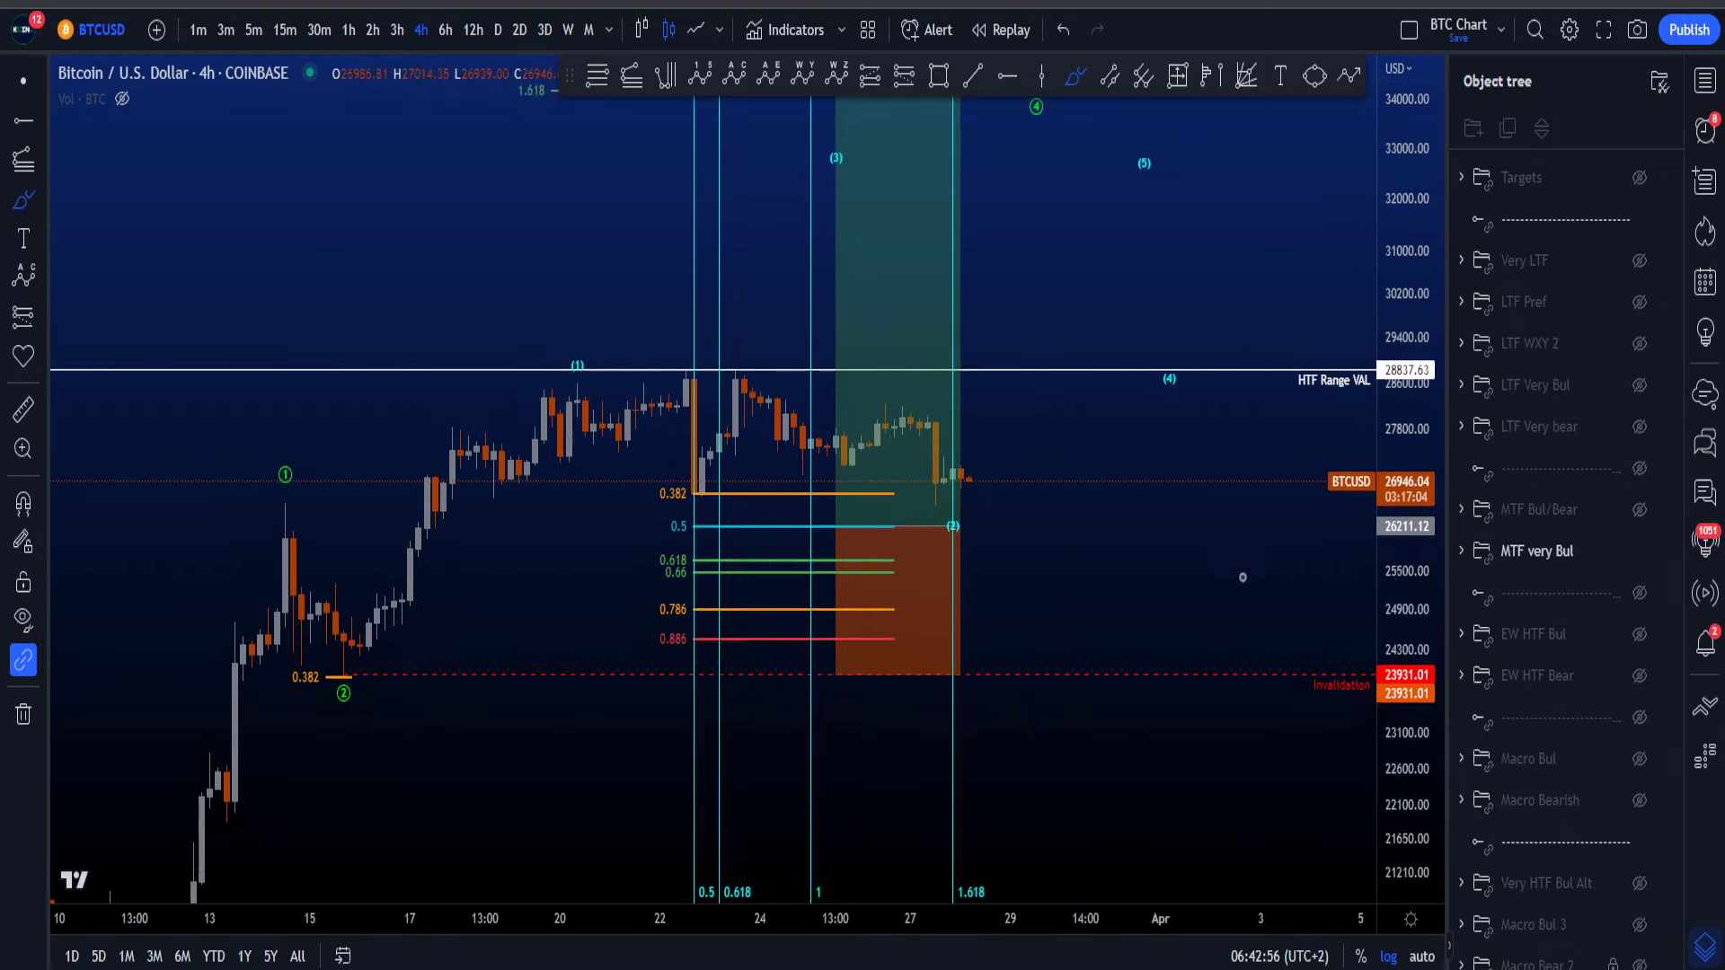
pyautogui.click(1639, 550)
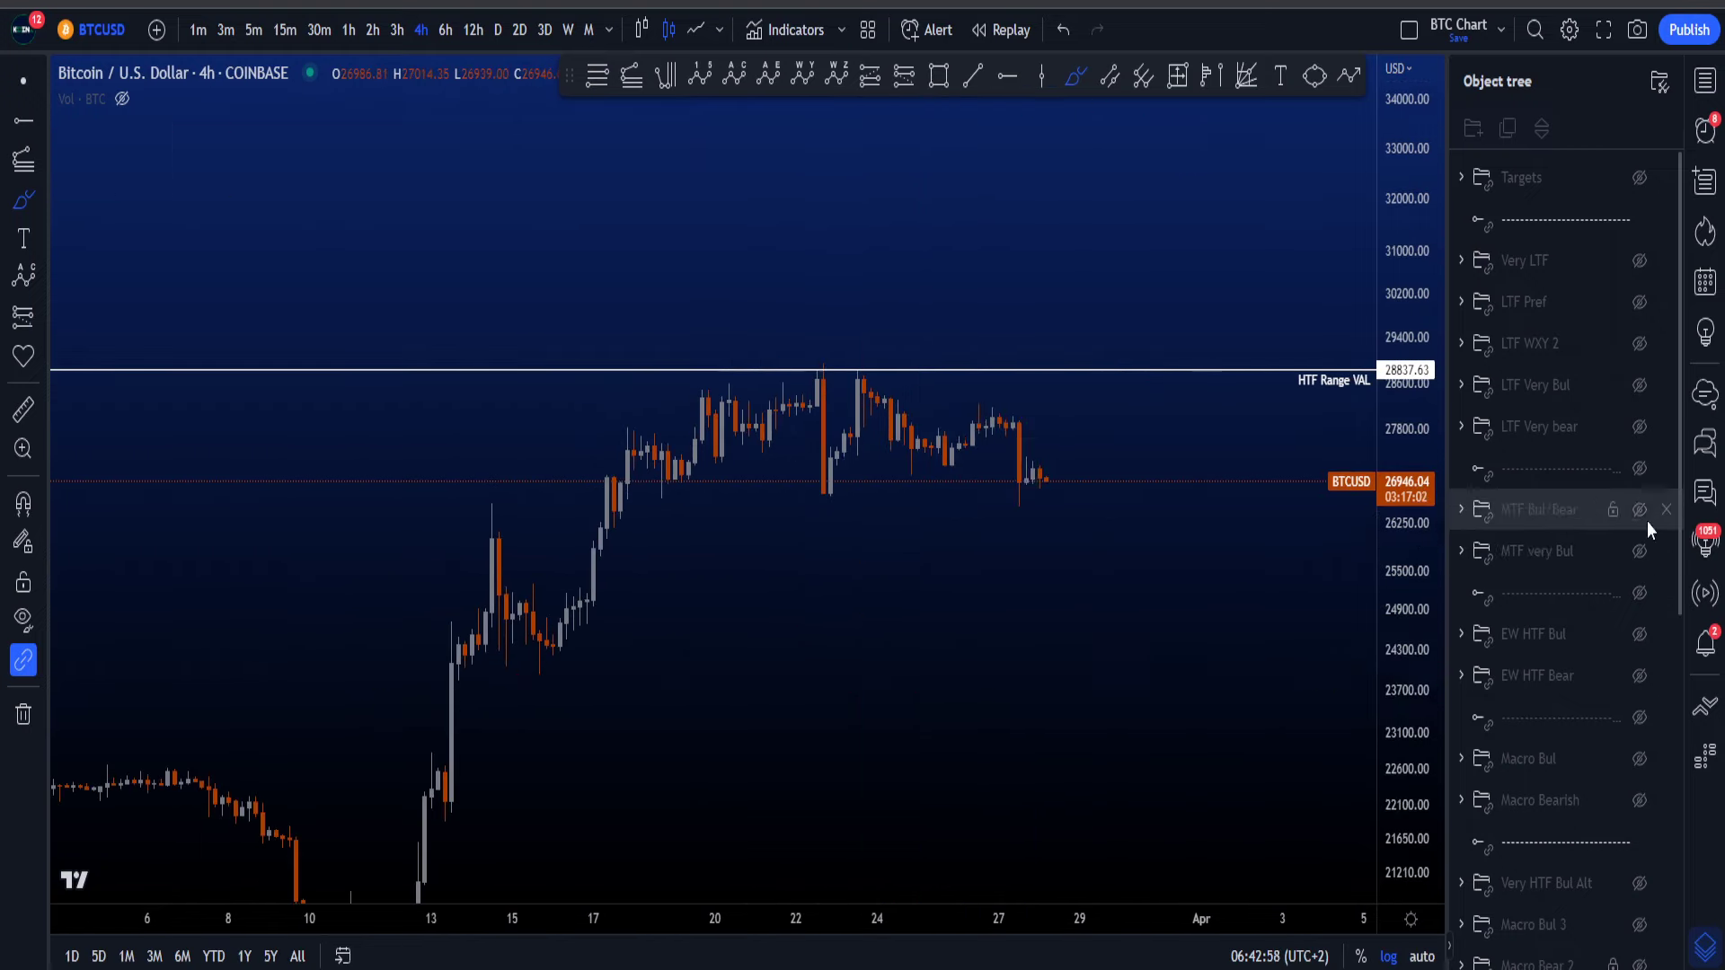
pyautogui.click(1640, 509)
pyautogui.moveTo(1398, 528); pyautogui.dragTo(1384, 708)
pyautogui.scroll(-4, 1318, 699)
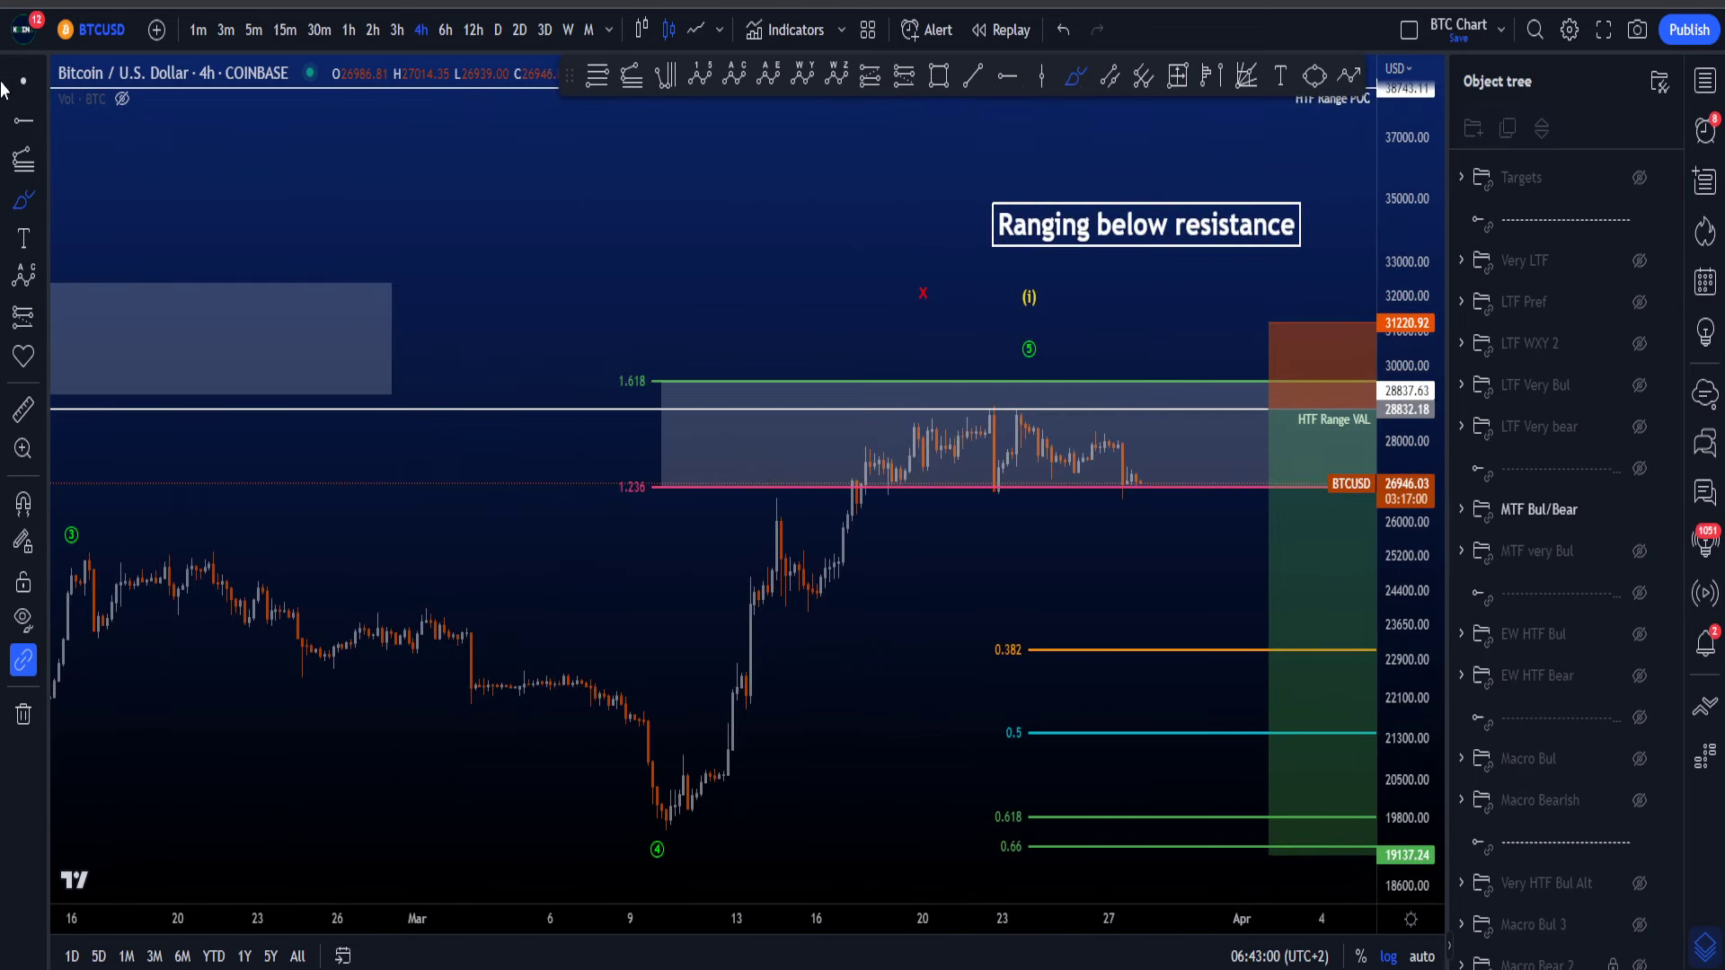
# Step: Circle the price range and wave labels below resistance with the brush, undoing the stroke
pyautogui.scroll(-3, 1015, 551)
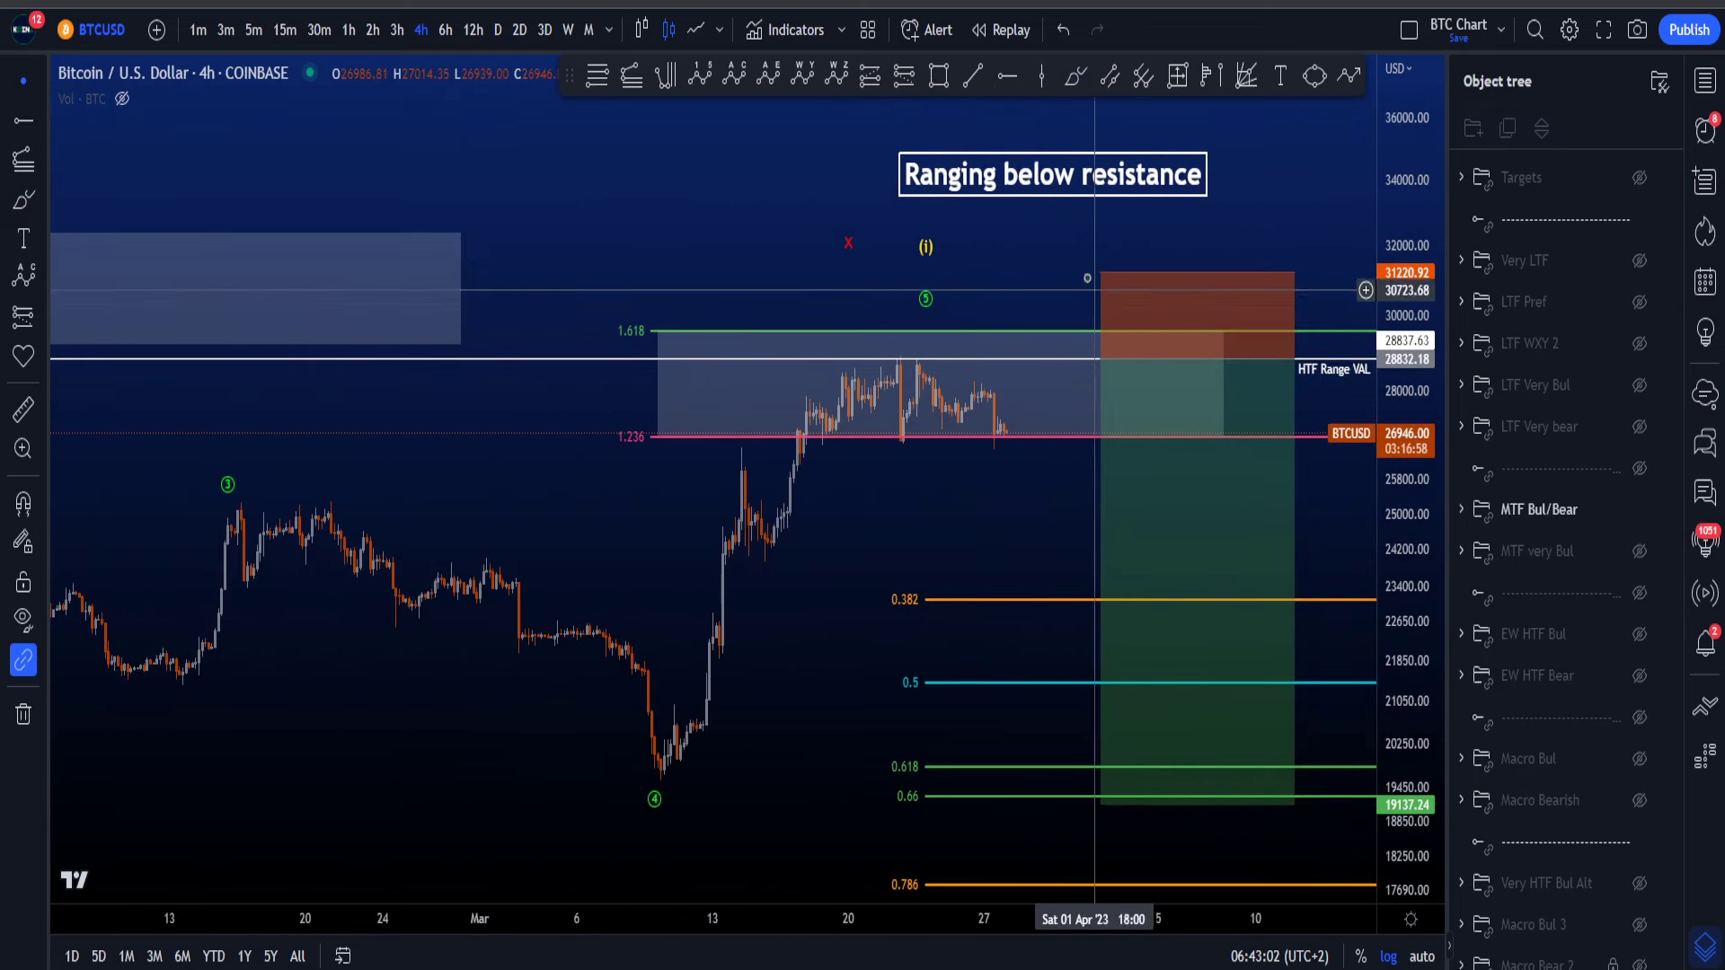
pyautogui.click(1074, 87)
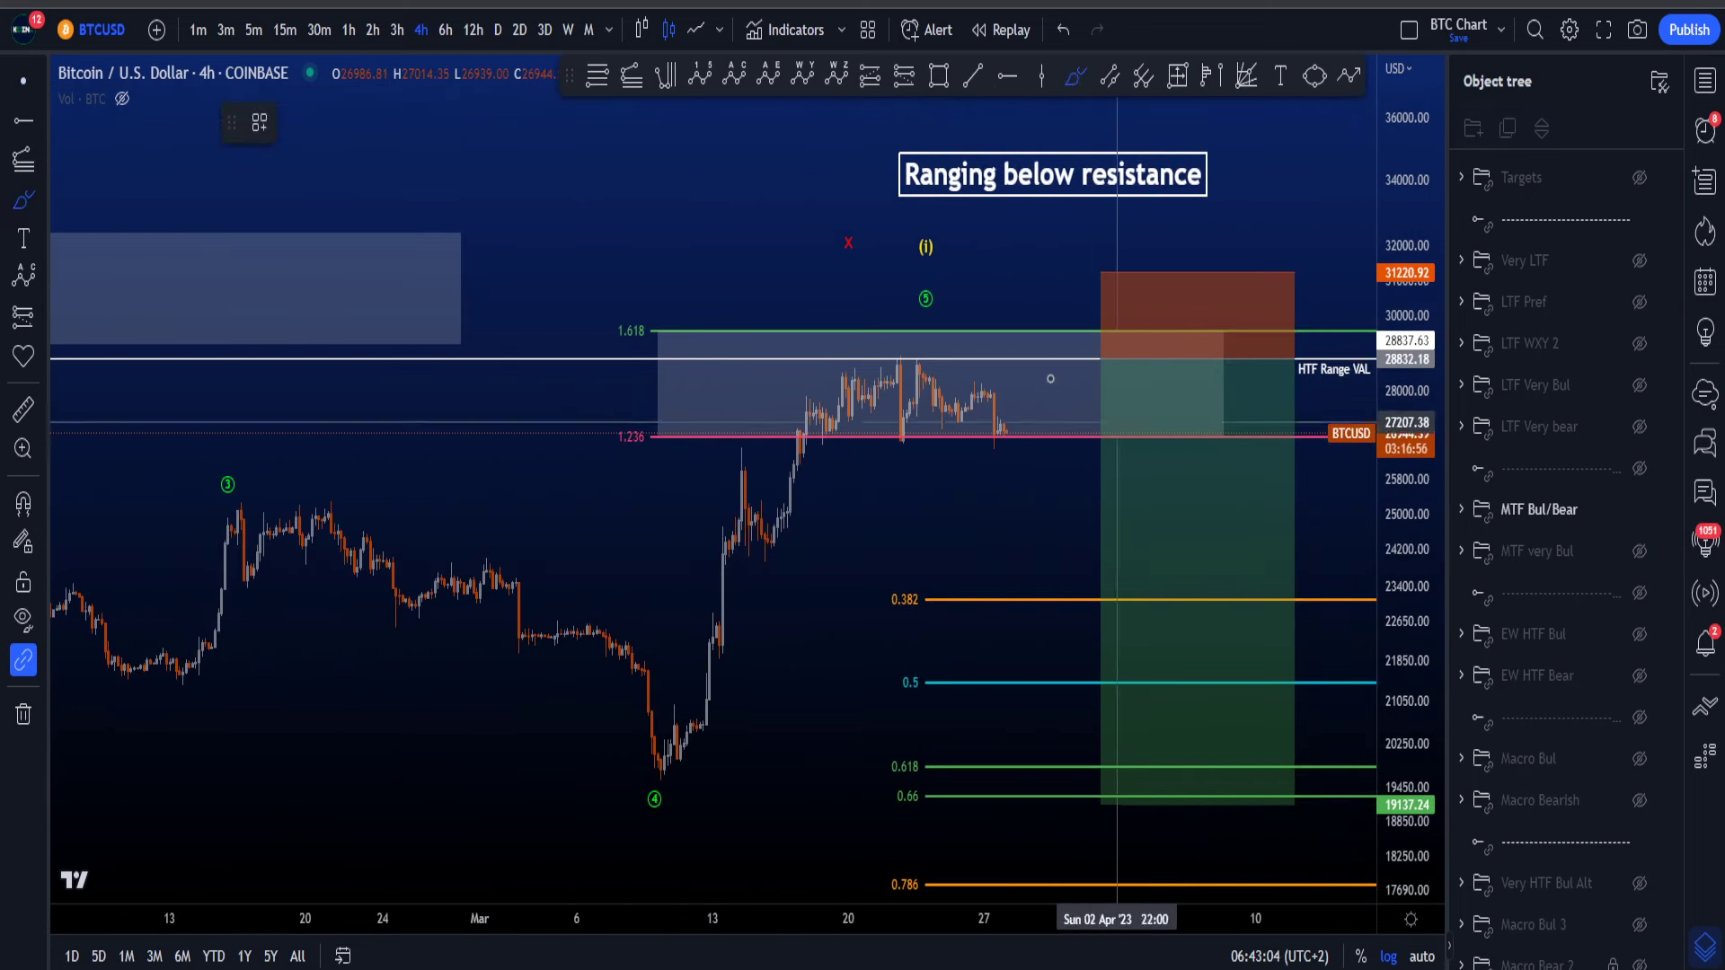
pyautogui.moveTo(1035, 409)
pyautogui.mouseDown()
pyautogui.moveTo(664, 342)
pyautogui.moveTo(1033, 404)
pyautogui.mouseUp()
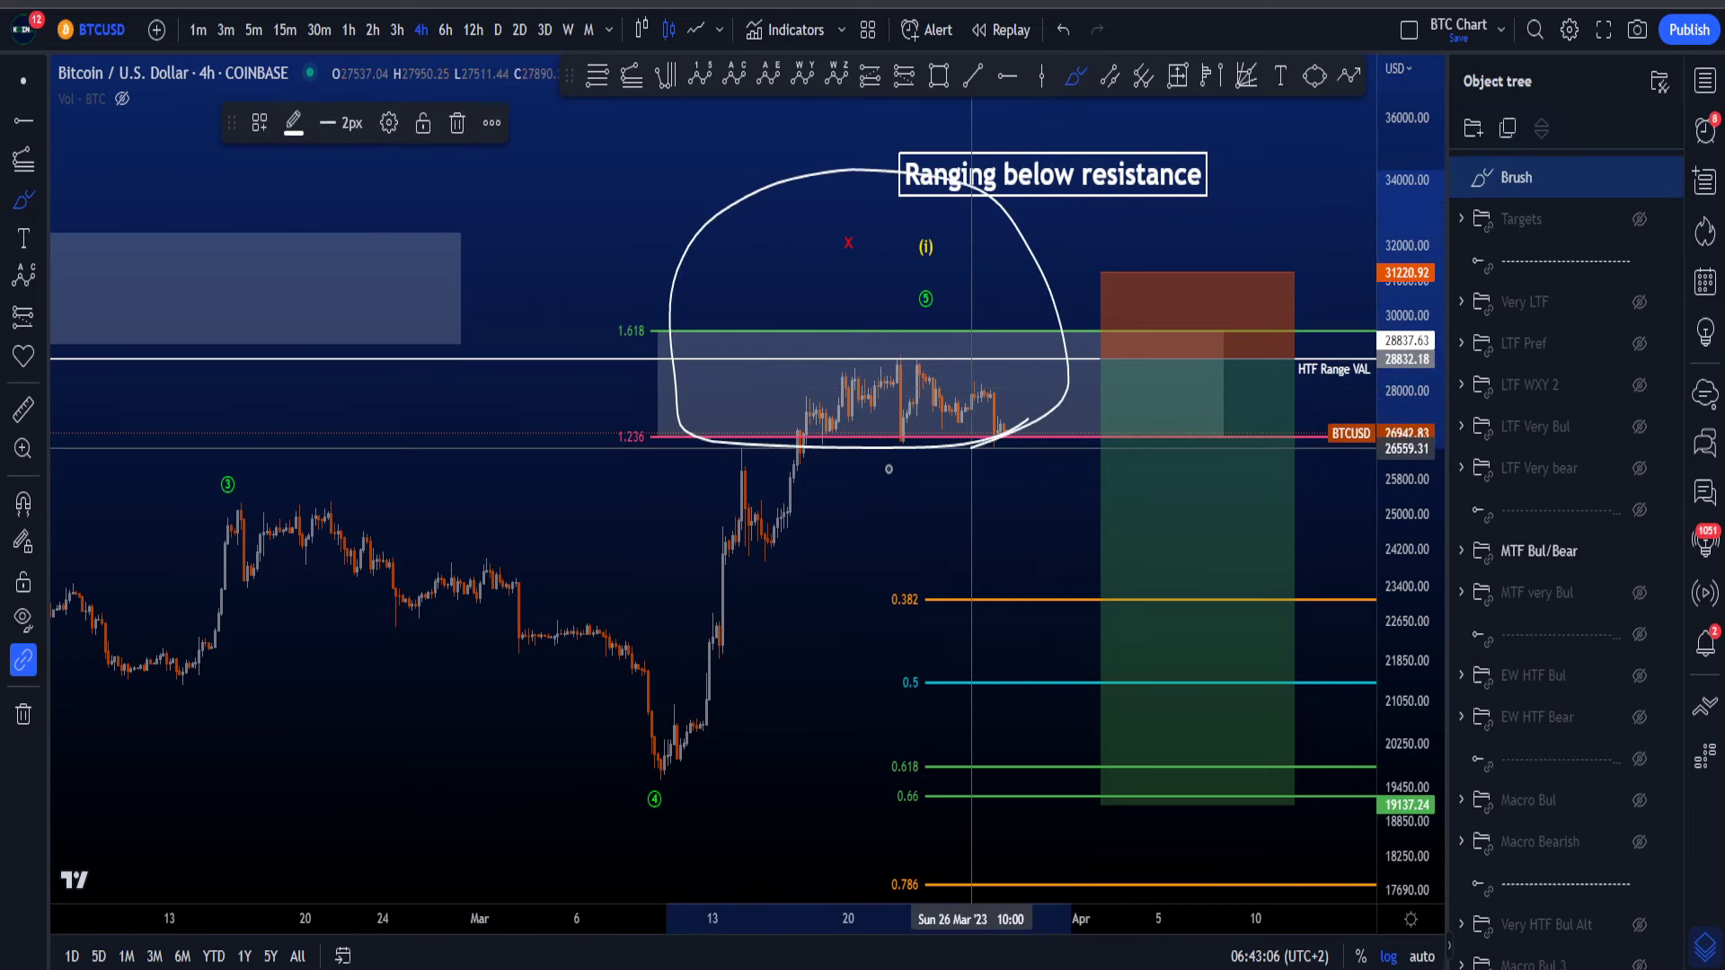
pyautogui.hotkey('ctrl', 'z')
# Step: Brush the rise from before green wave 1 to the highs at green wave 5, undoing the stroke
pyautogui.click(20, 90)
pyautogui.scroll(-5, 1259, 577)
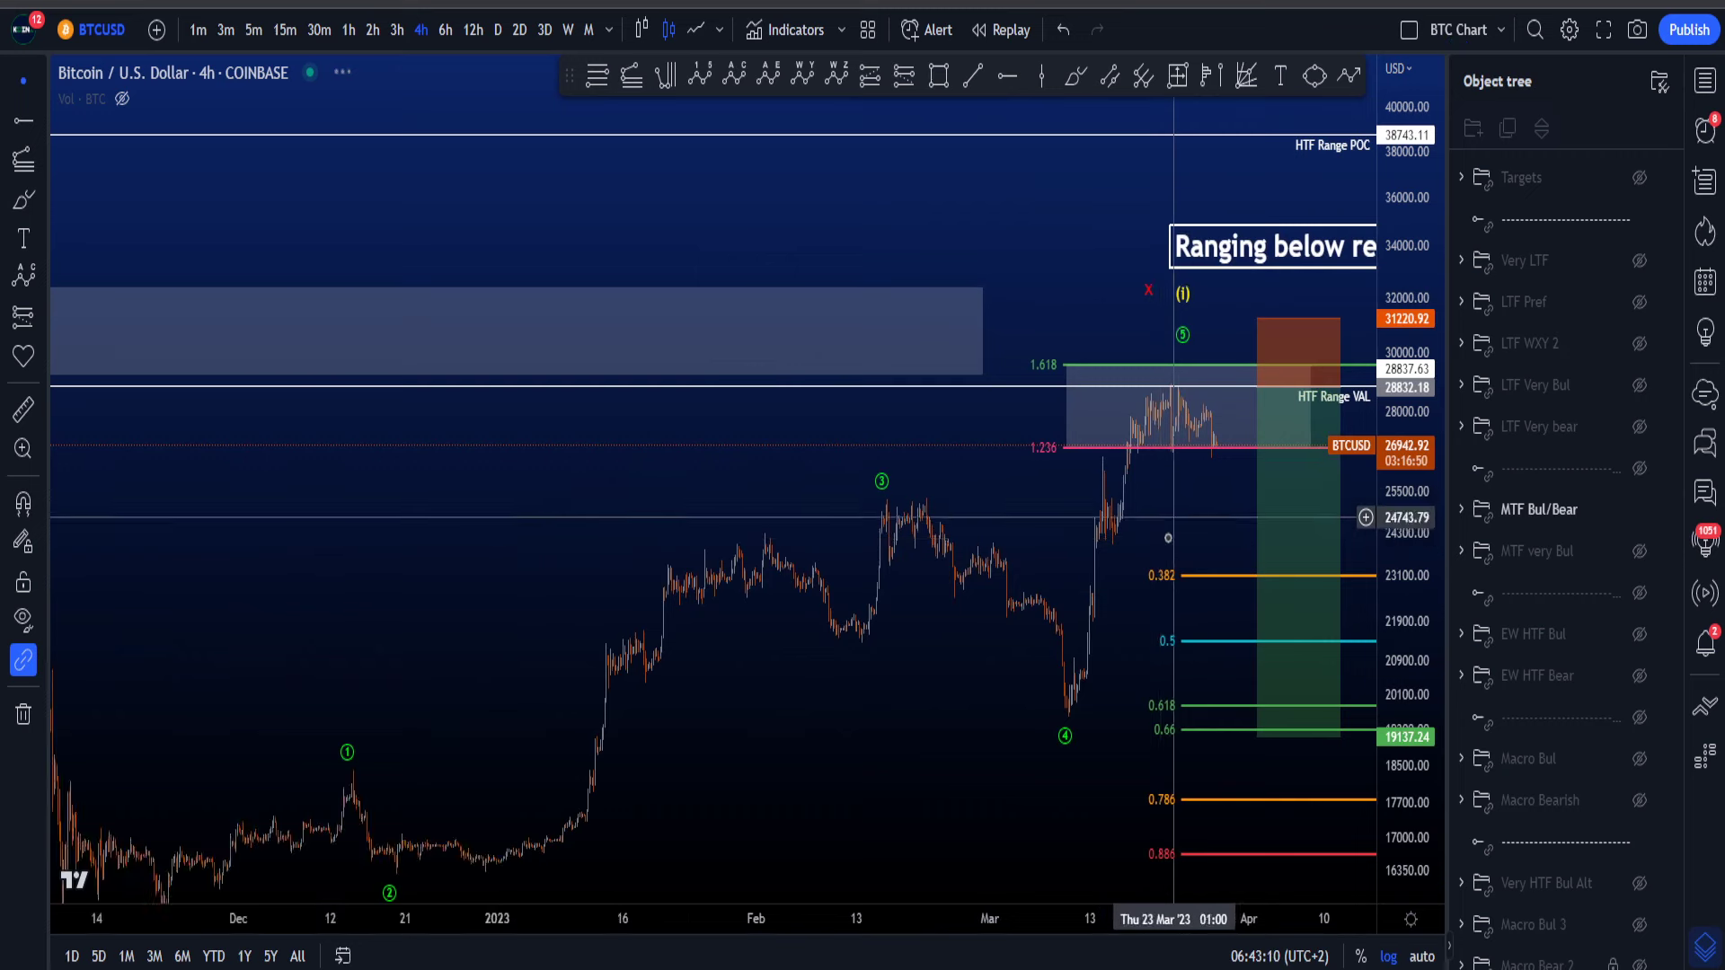
pyautogui.scroll(2, 1166, 512)
pyautogui.click(1078, 79)
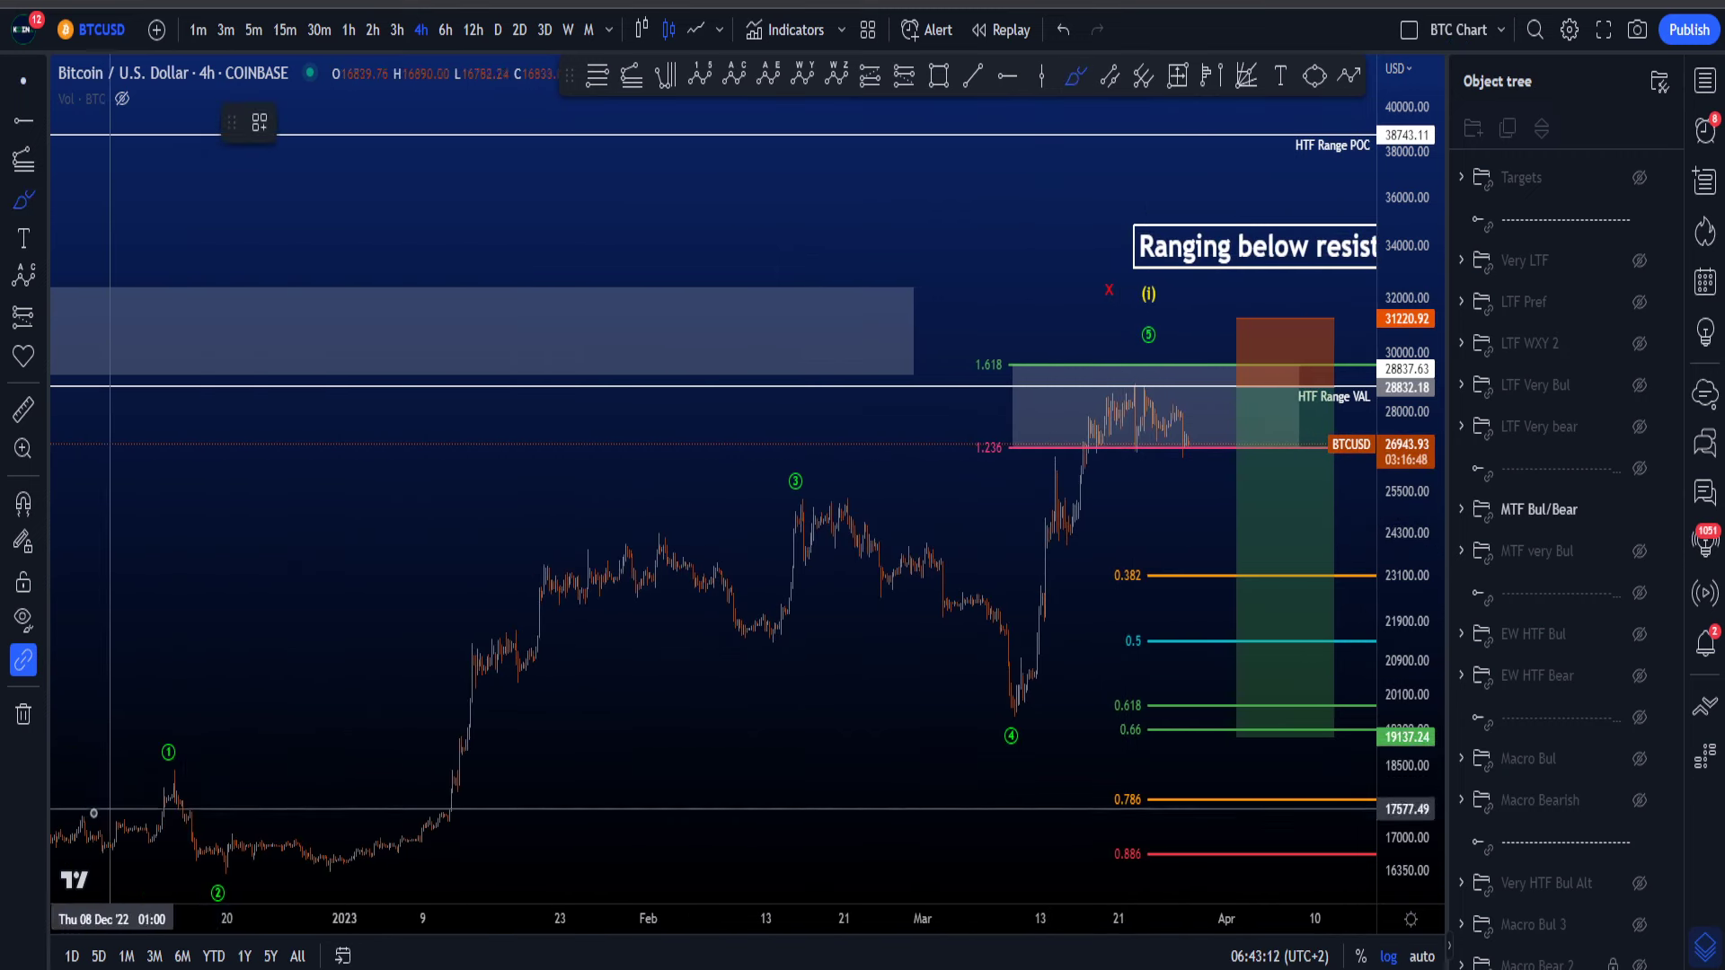
pyautogui.moveTo(104, 807)
pyautogui.mouseDown()
pyautogui.moveTo(341, 836)
pyautogui.moveTo(1024, 741)
pyautogui.moveTo(1141, 409)
pyautogui.mouseUp()
pyautogui.hotkey('ctrl', 'z')
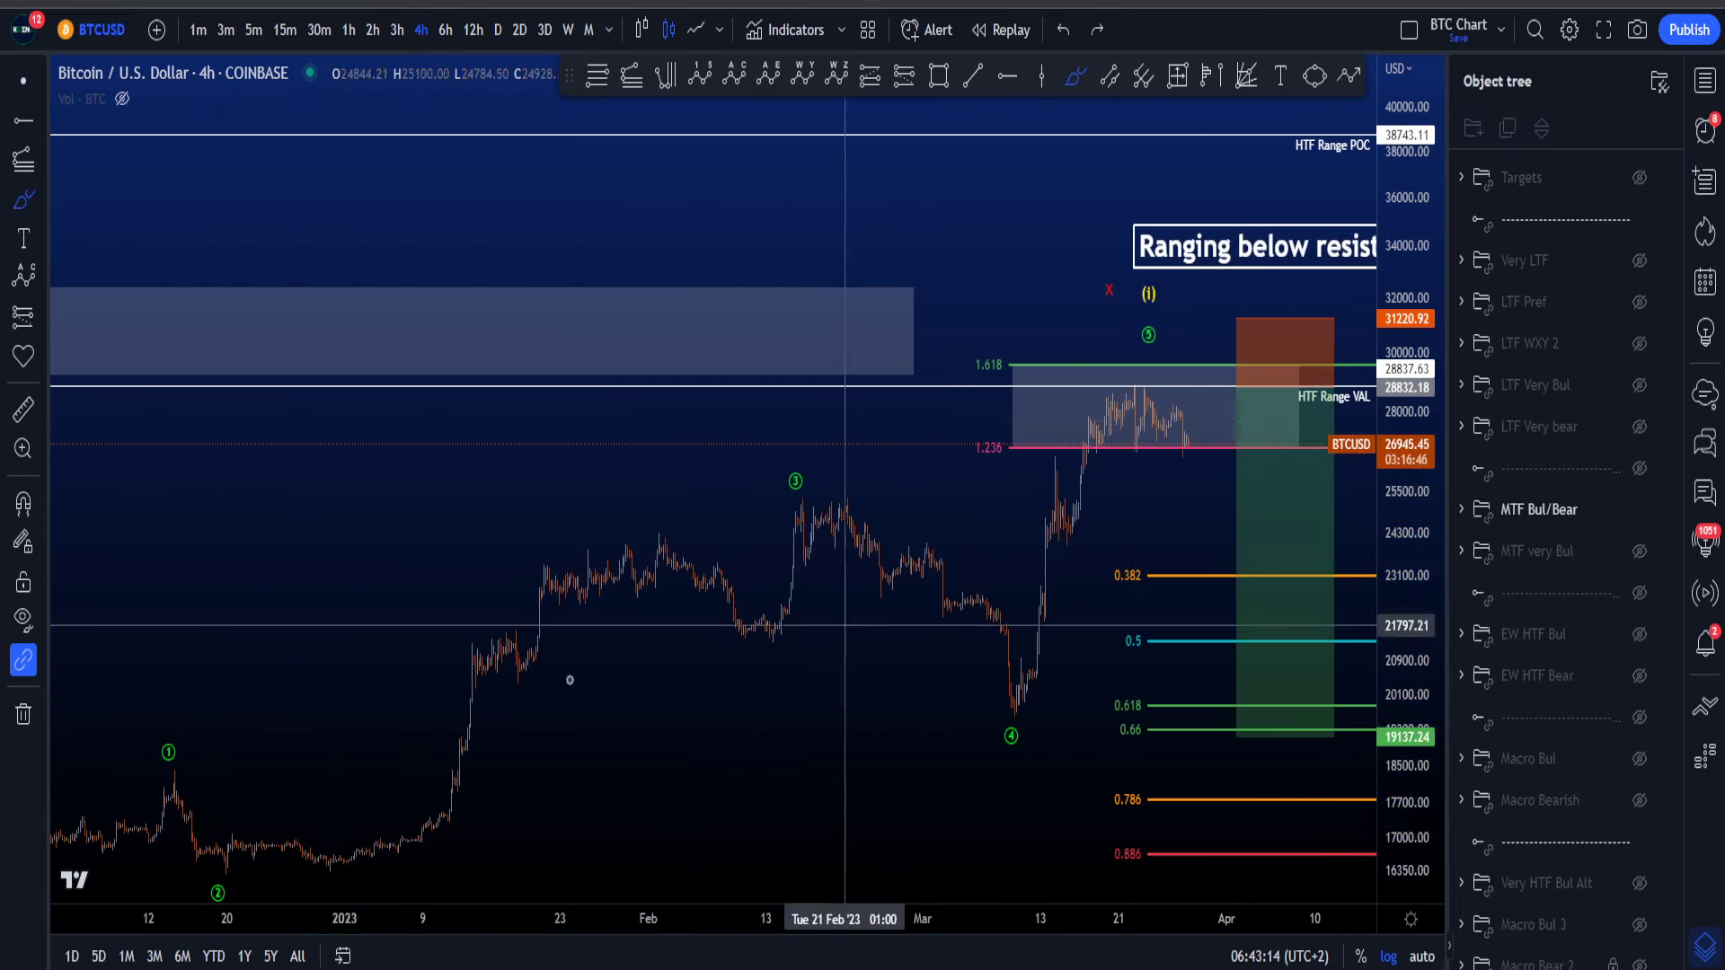
# Step: Mark the resistance box between the 1.236 and 1.618 levels and the candles near its lower edge, undoing both strokes
pyautogui.scroll(3, 1076, 571)
pyautogui.scroll(3, 1042, 548)
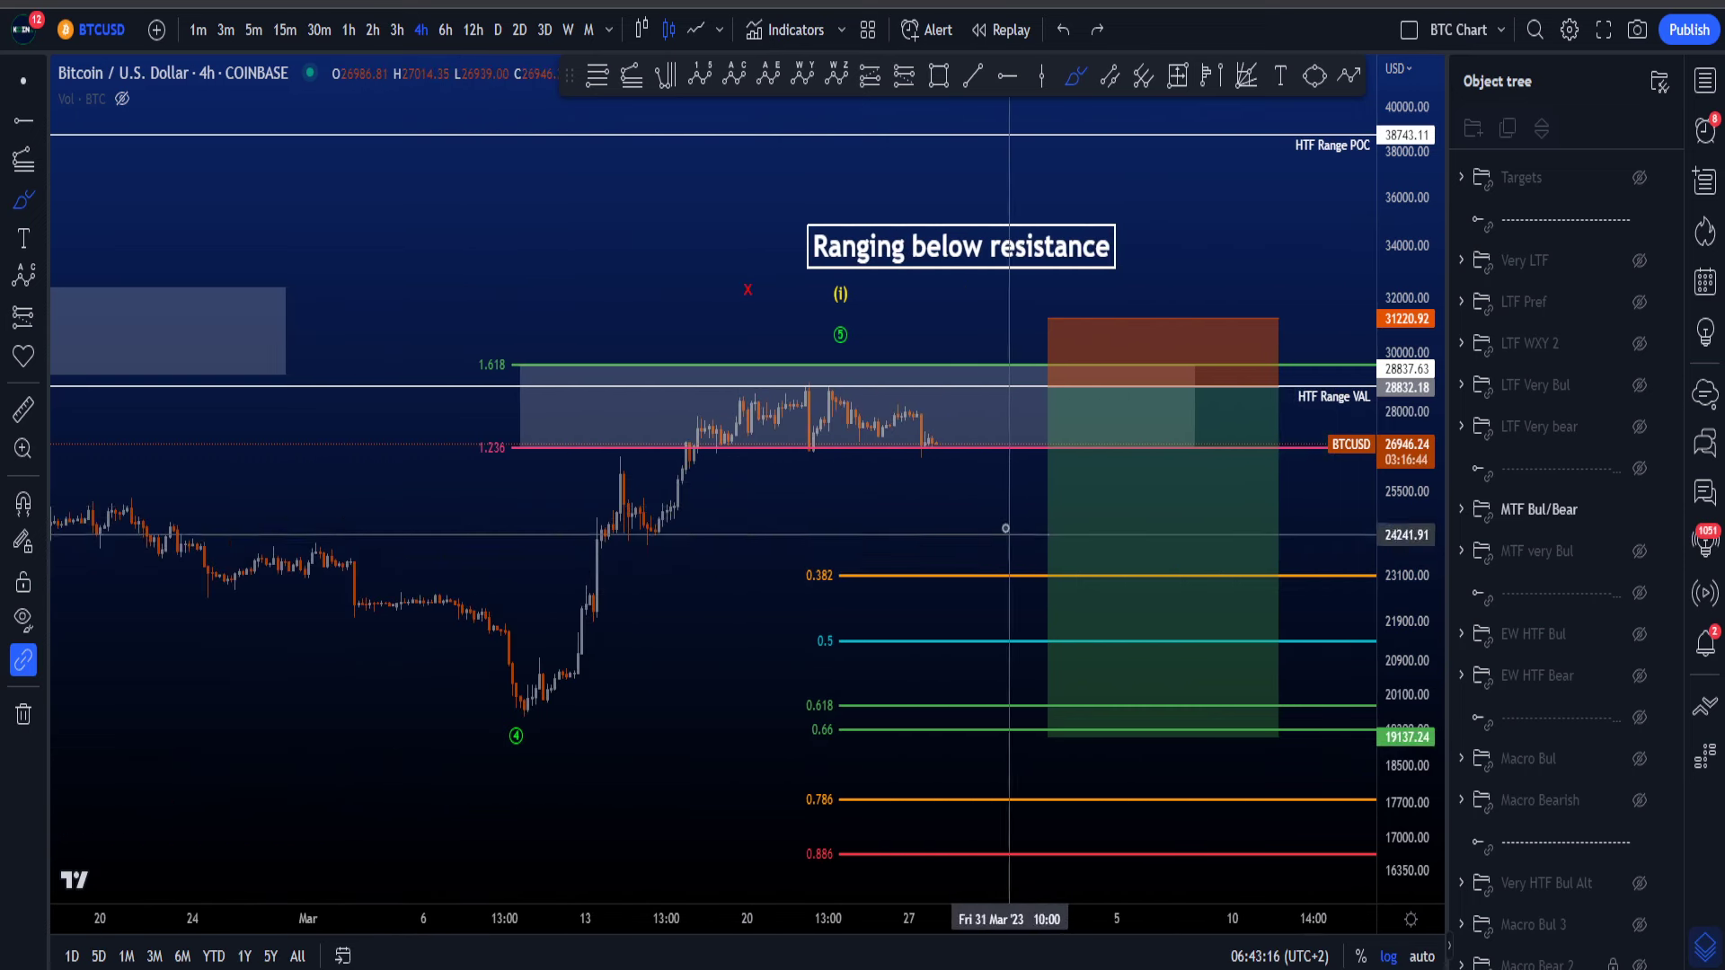
pyautogui.moveTo(535, 385)
pyautogui.mouseDown()
pyautogui.moveTo(504, 305)
pyautogui.moveTo(582, 328)
pyautogui.moveTo(530, 310)
pyautogui.mouseUp()
pyautogui.hotkey('ctrl', 'z')
pyautogui.scroll(-5, 828, 482)
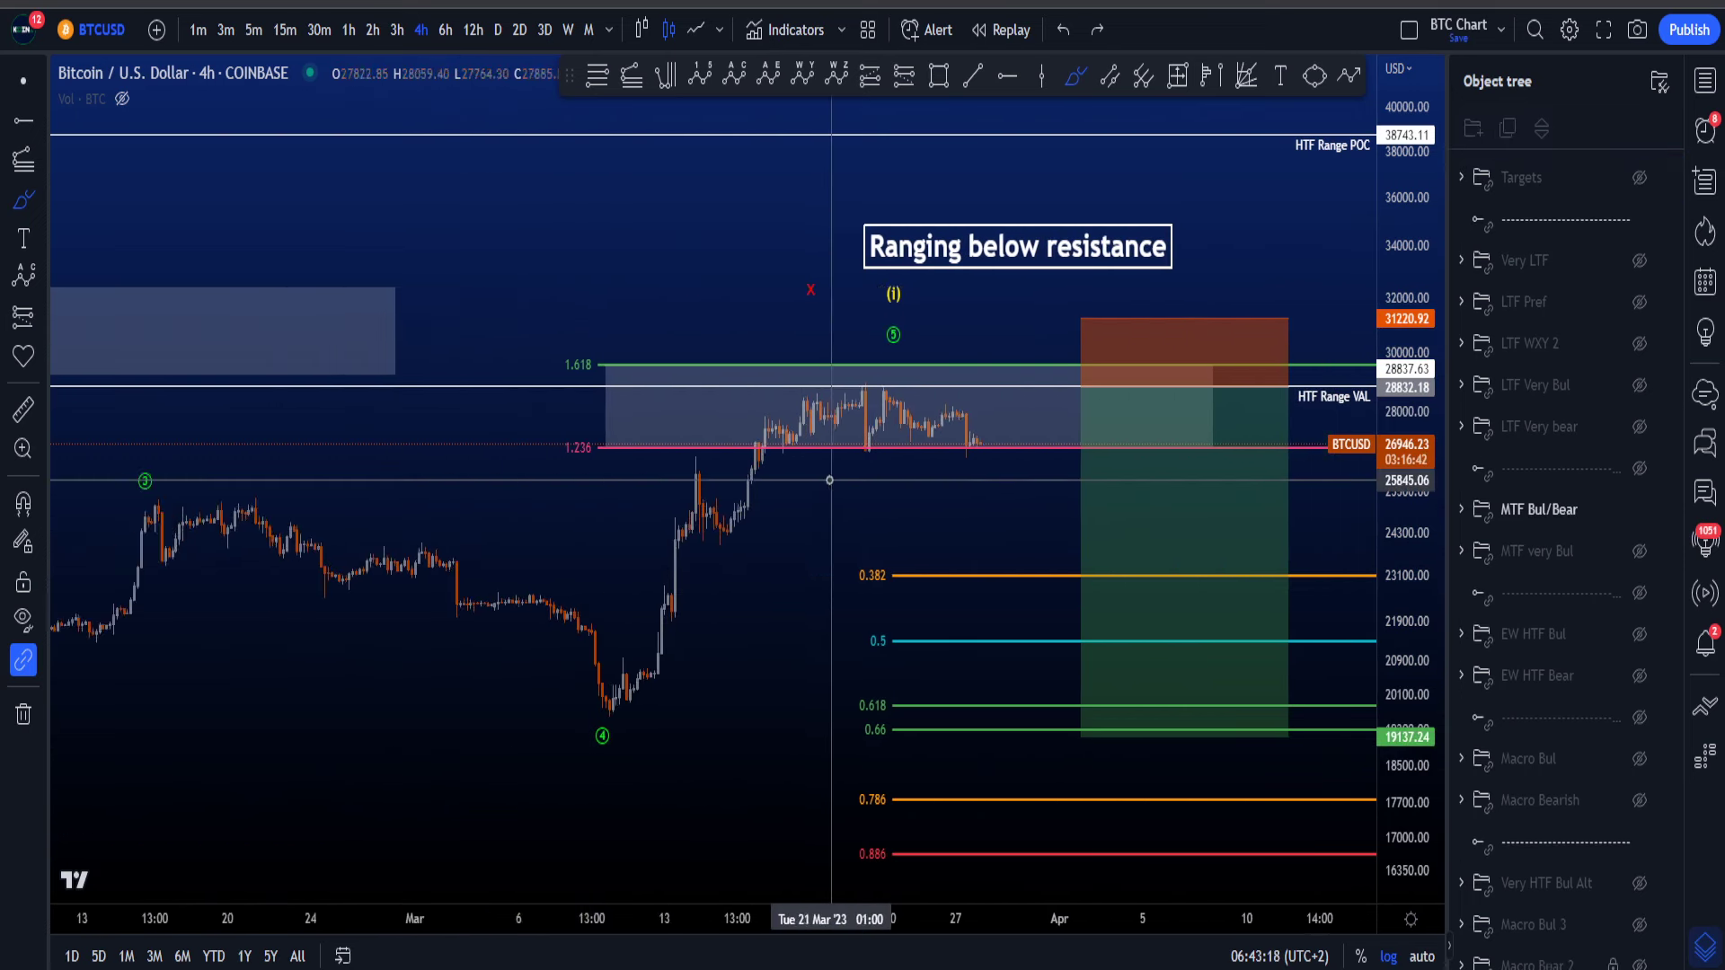
pyautogui.moveTo(874, 463)
pyautogui.mouseDown()
pyautogui.moveTo(878, 317)
pyautogui.moveTo(874, 481)
pyautogui.mouseUp()
pyautogui.hotkey('ctrl', 'z')
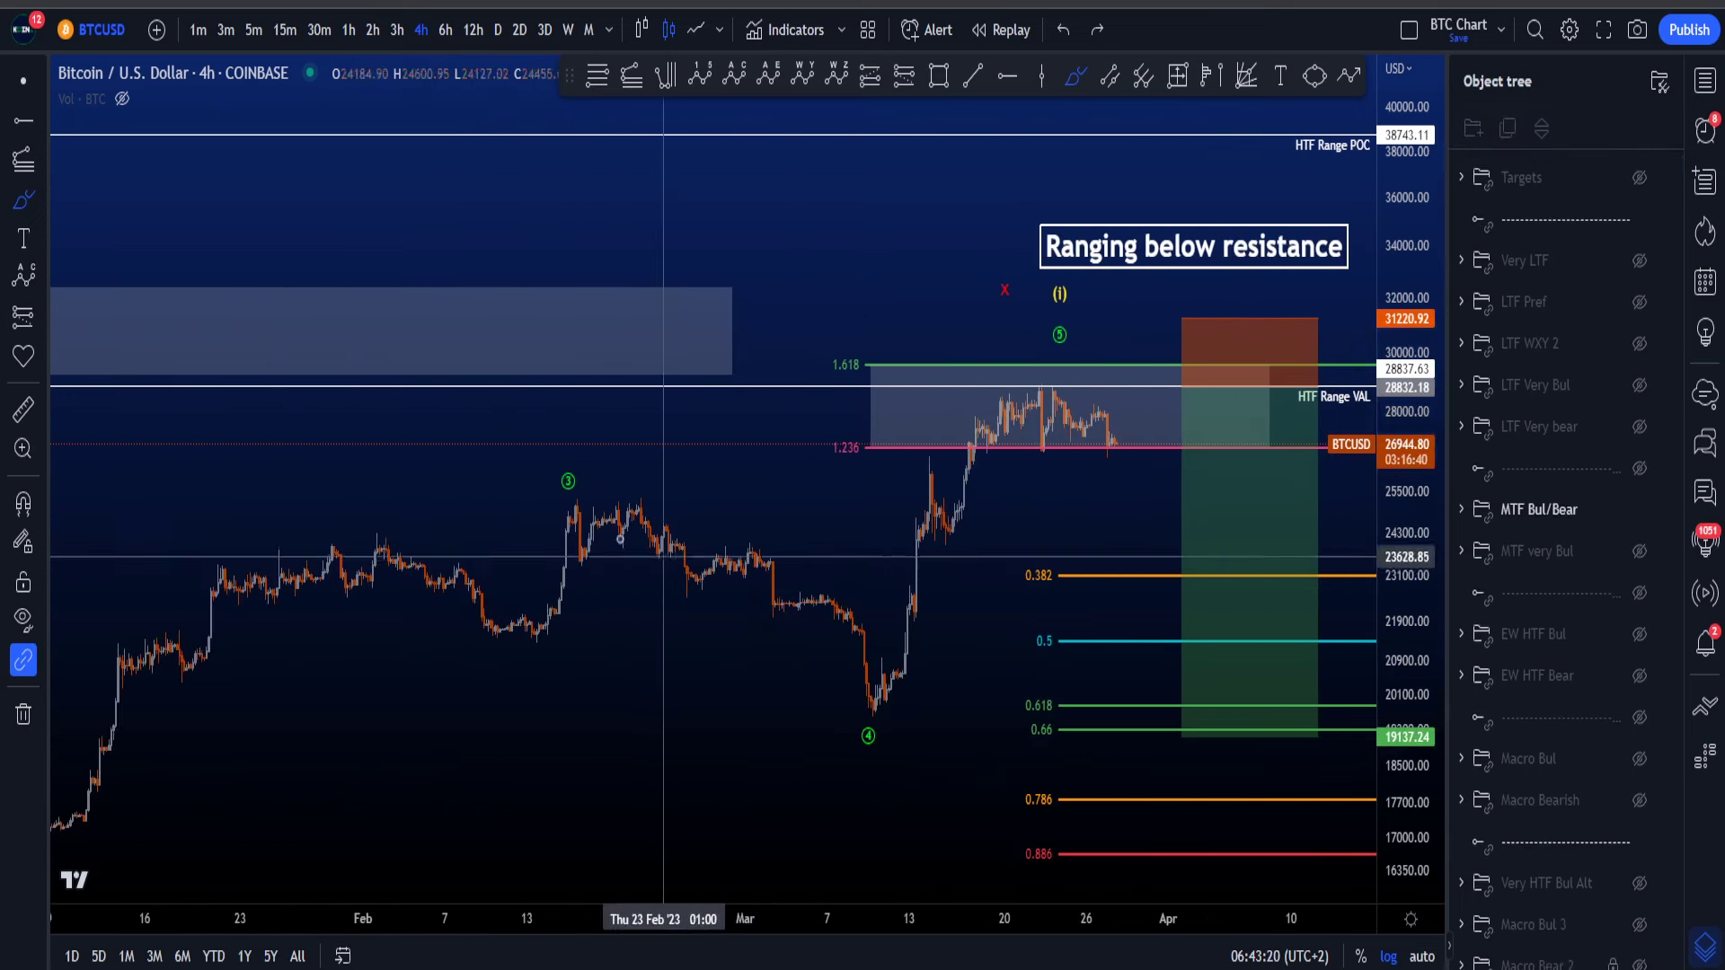
# Step: Brush the drop from green wave 3 to wave 4 and mark the HTF Range VAL label and earlier grey zone, undoing each stroke
pyautogui.moveTo(620, 464)
pyautogui.mouseDown()
pyautogui.moveTo(512, 494)
pyautogui.moveTo(889, 768)
pyautogui.mouseUp()
pyautogui.hotkey('ctrl', 'z')
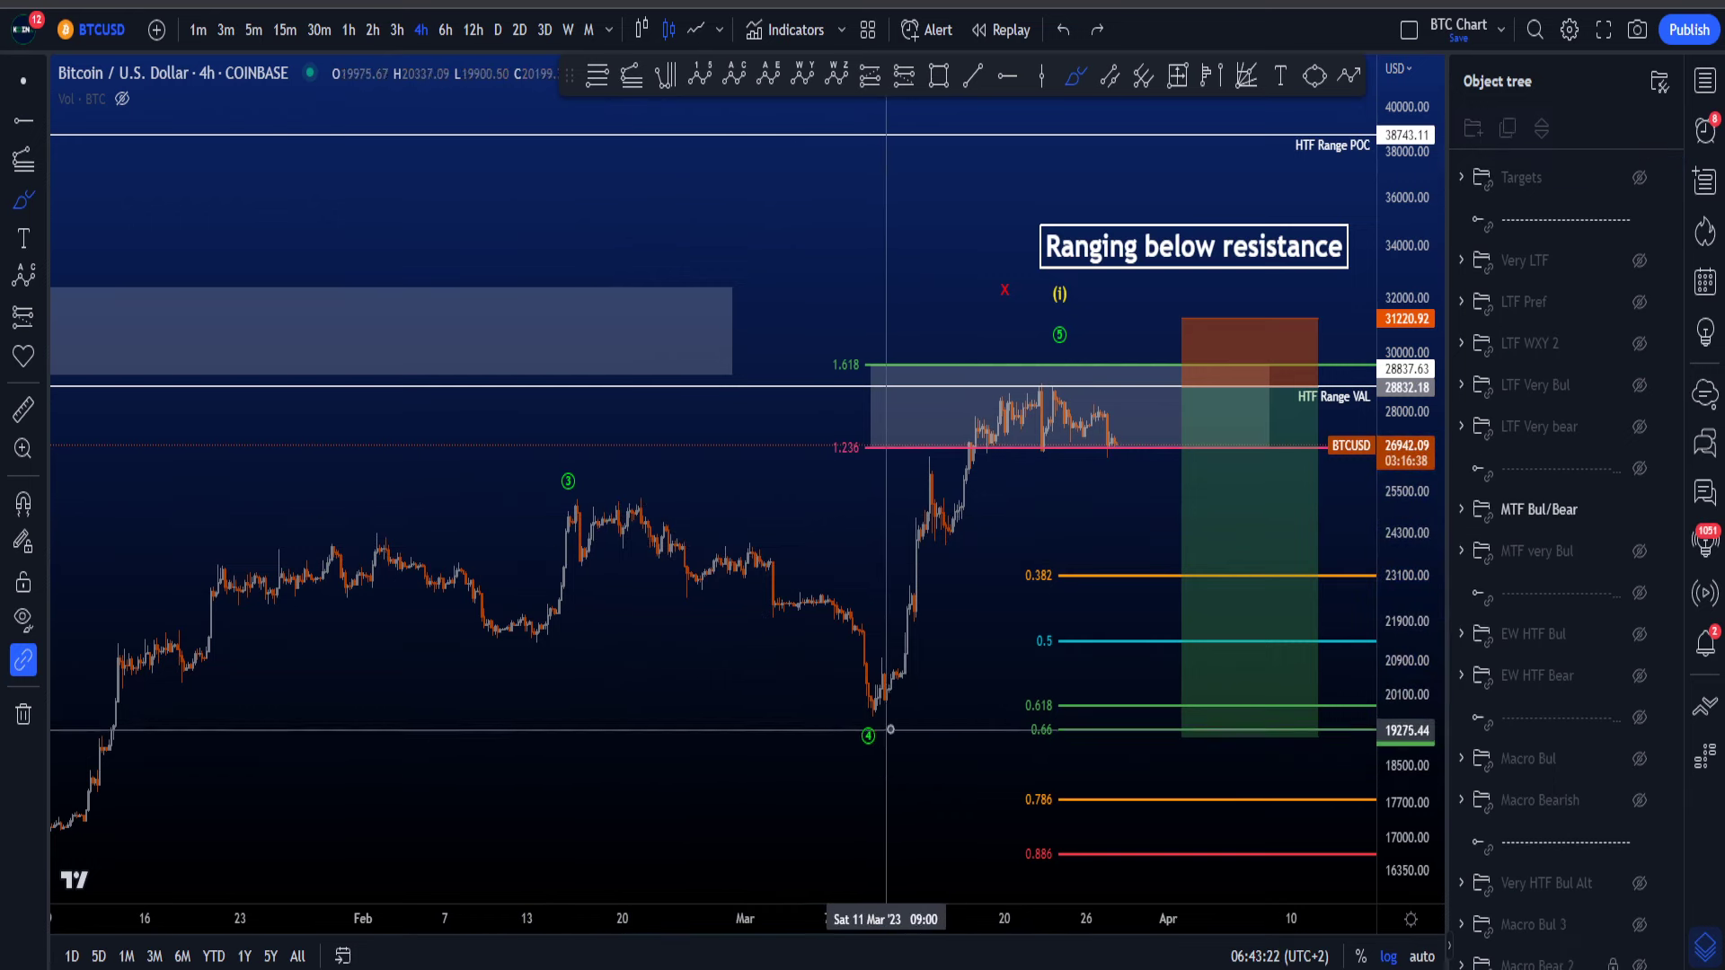
pyautogui.moveTo(1305, 356)
pyautogui.mouseDown()
pyautogui.moveTo(1283, 372)
pyautogui.moveTo(1298, 438)
pyautogui.mouseUp()
pyautogui.hotkey('ctrl', 'z')
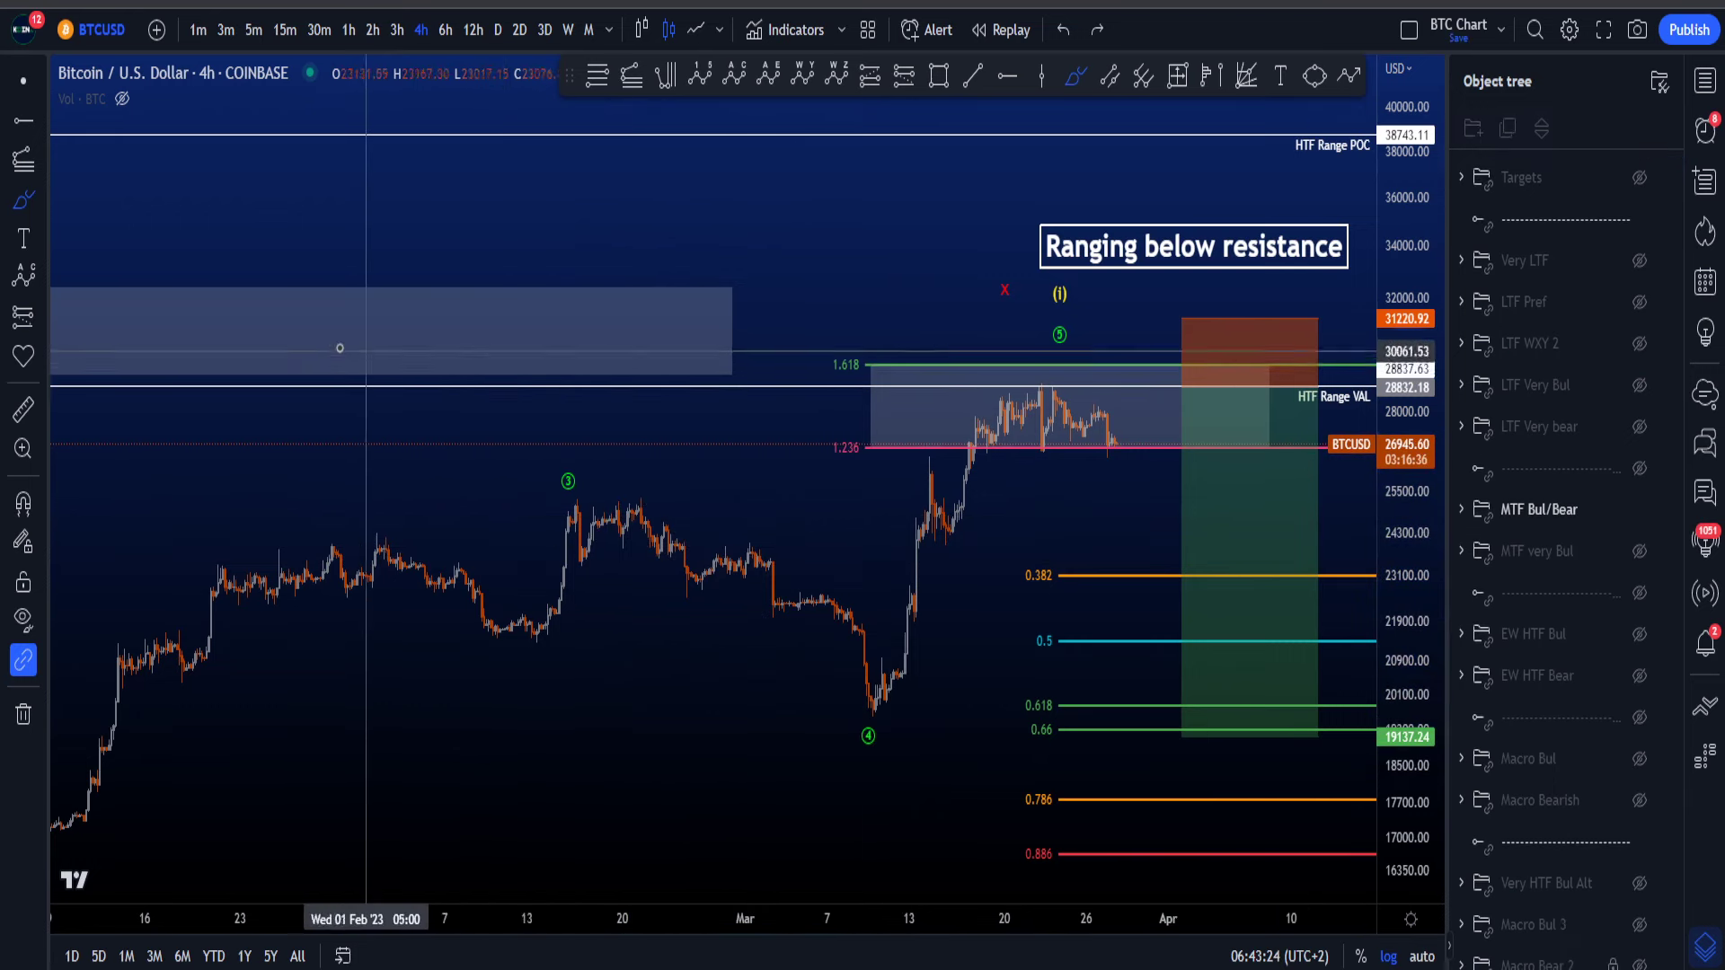
pyautogui.moveTo(342, 358); pyautogui.dragTo(620, 338)
pyautogui.hotkey('ctrl', 'z')
# Step: Brush marks at the latest candles and a downward path across the short position, undoing the strokes
pyautogui.scroll(4, 1015, 548)
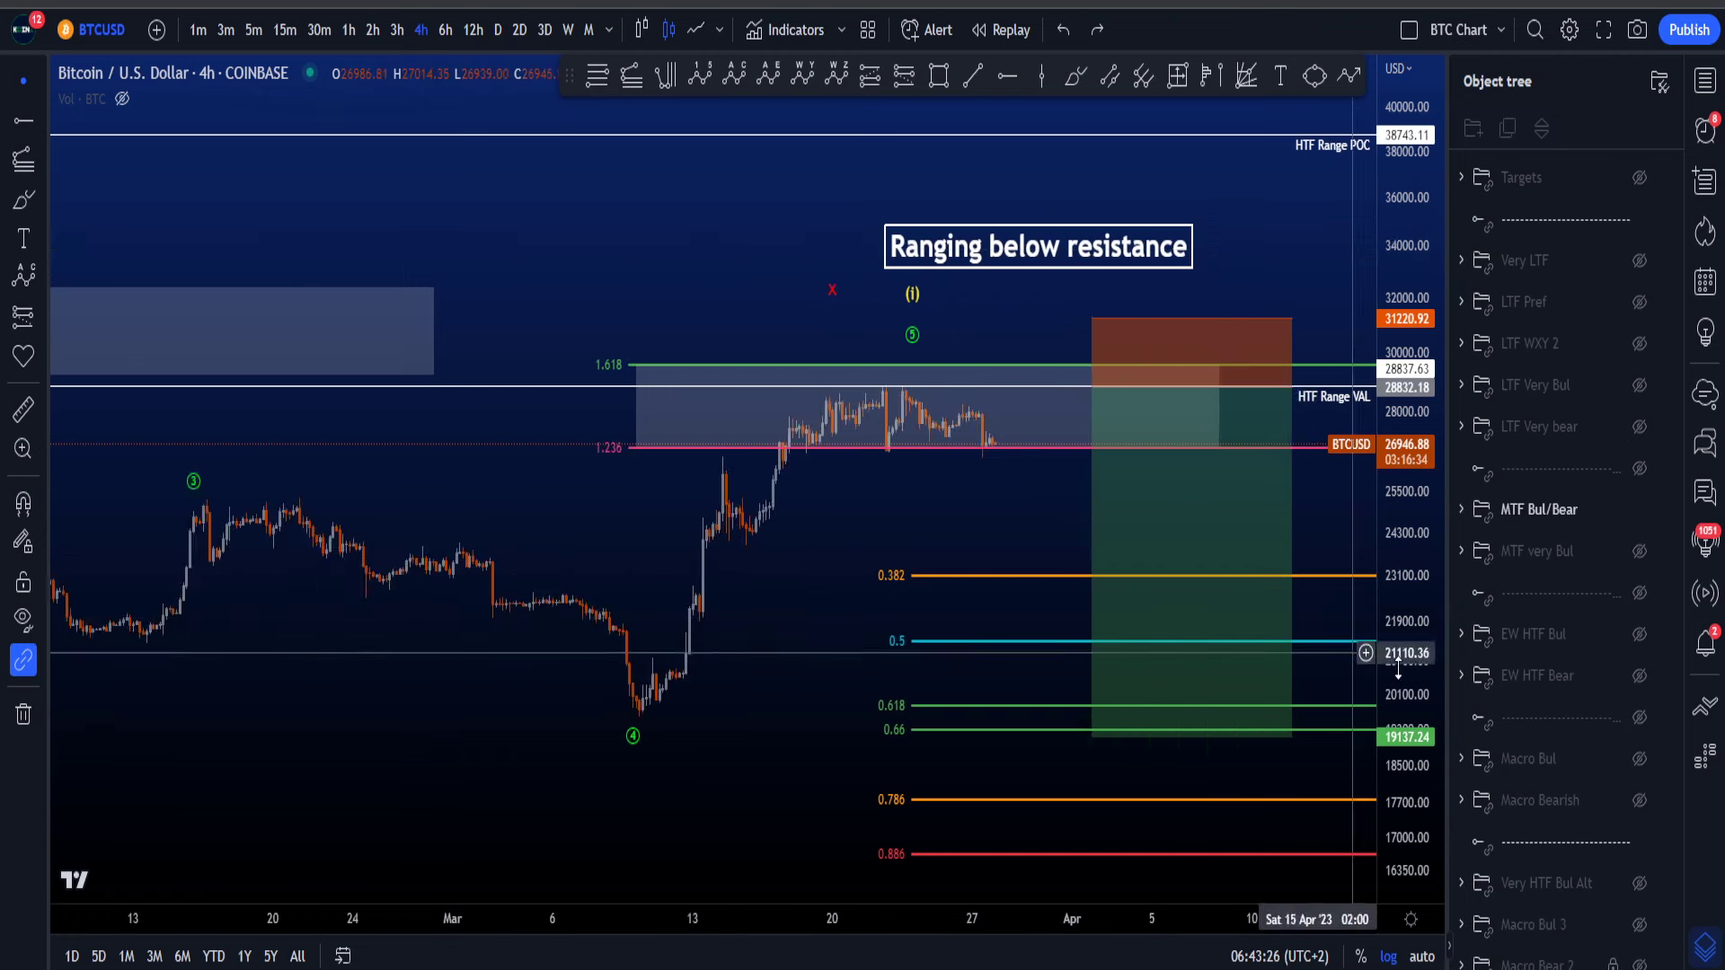
pyautogui.moveTo(1401, 679); pyautogui.dragTo(1402, 566)
pyautogui.moveTo(969, 509); pyautogui.dragTo(749, 435)
pyautogui.scroll(-5, 1205, 474)
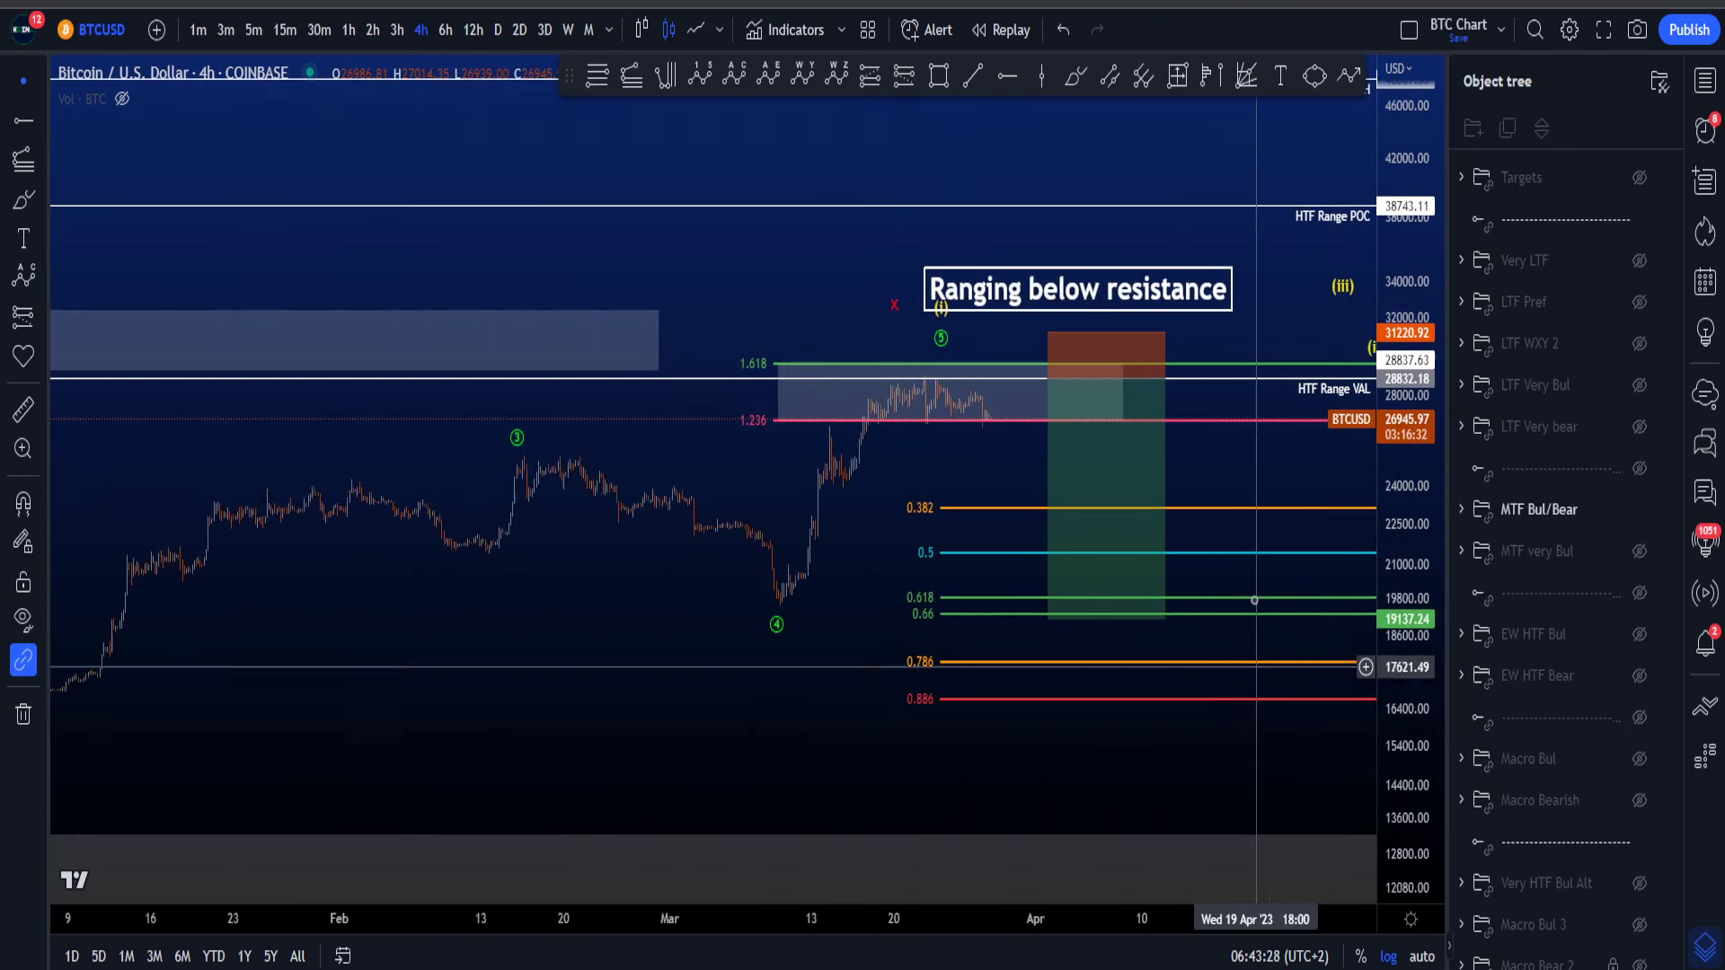
pyautogui.click(1078, 87)
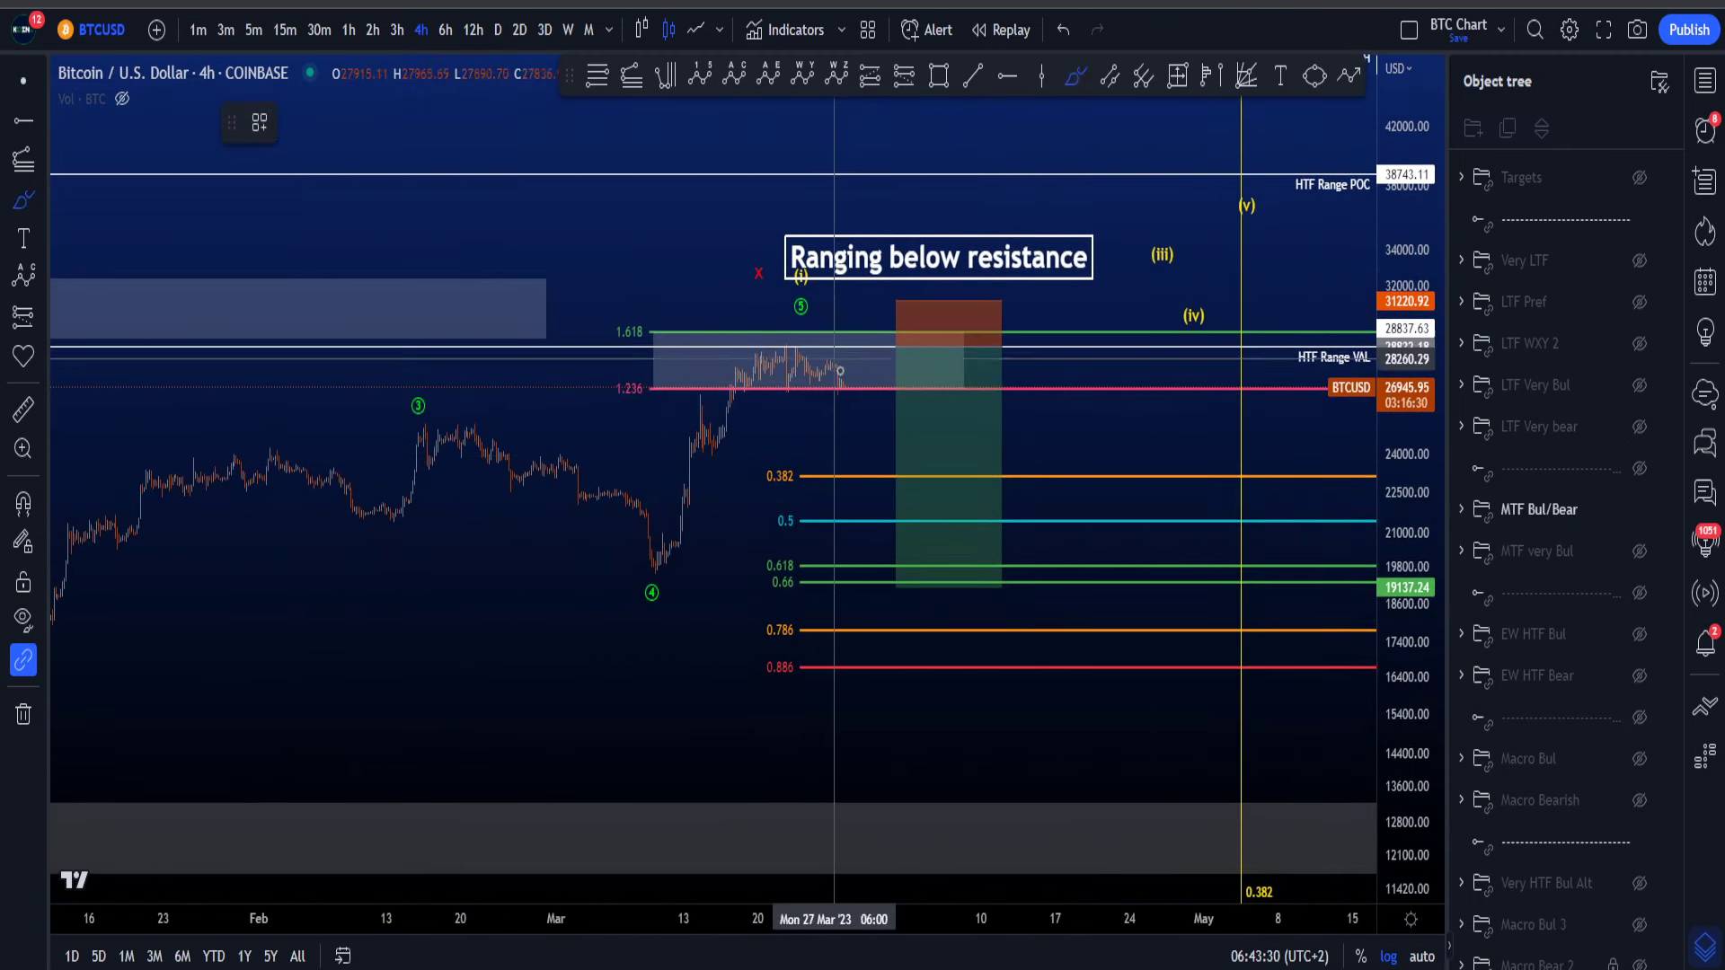
pyautogui.moveTo(842, 383); pyautogui.dragTo(868, 381)
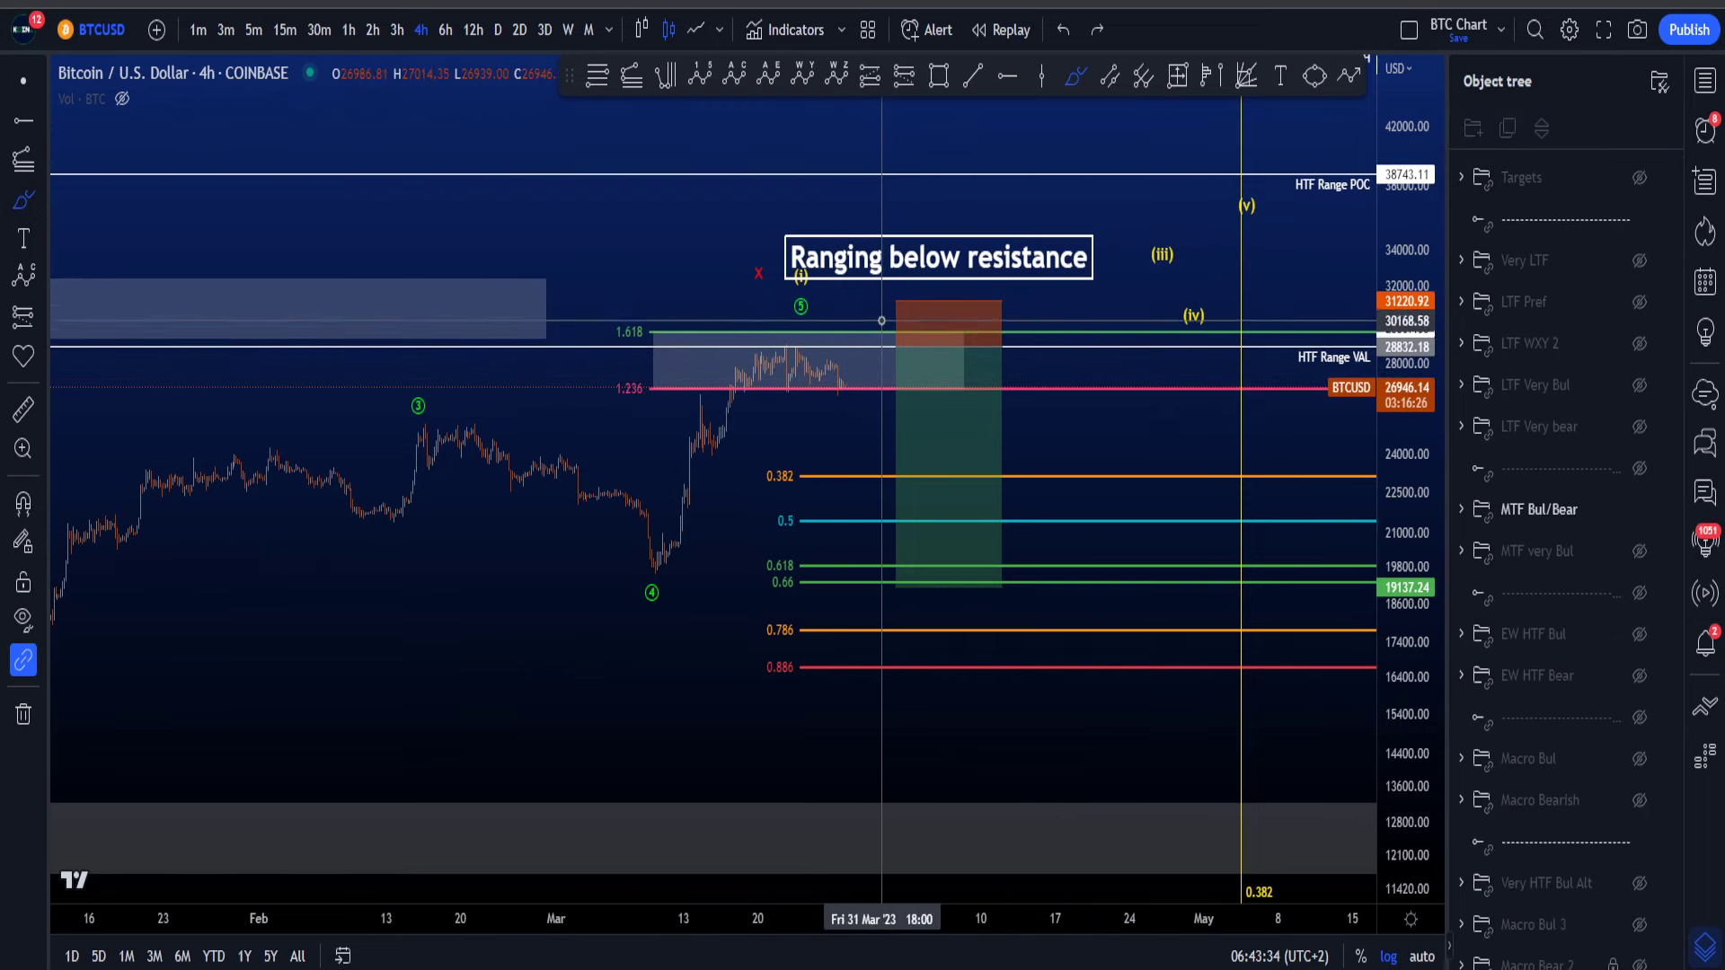
pyautogui.moveTo(872, 282)
pyautogui.mouseDown()
pyautogui.moveTo(951, 487)
pyautogui.moveTo(970, 490)
pyautogui.mouseUp()
pyautogui.hotkey('ctrl', 'z')
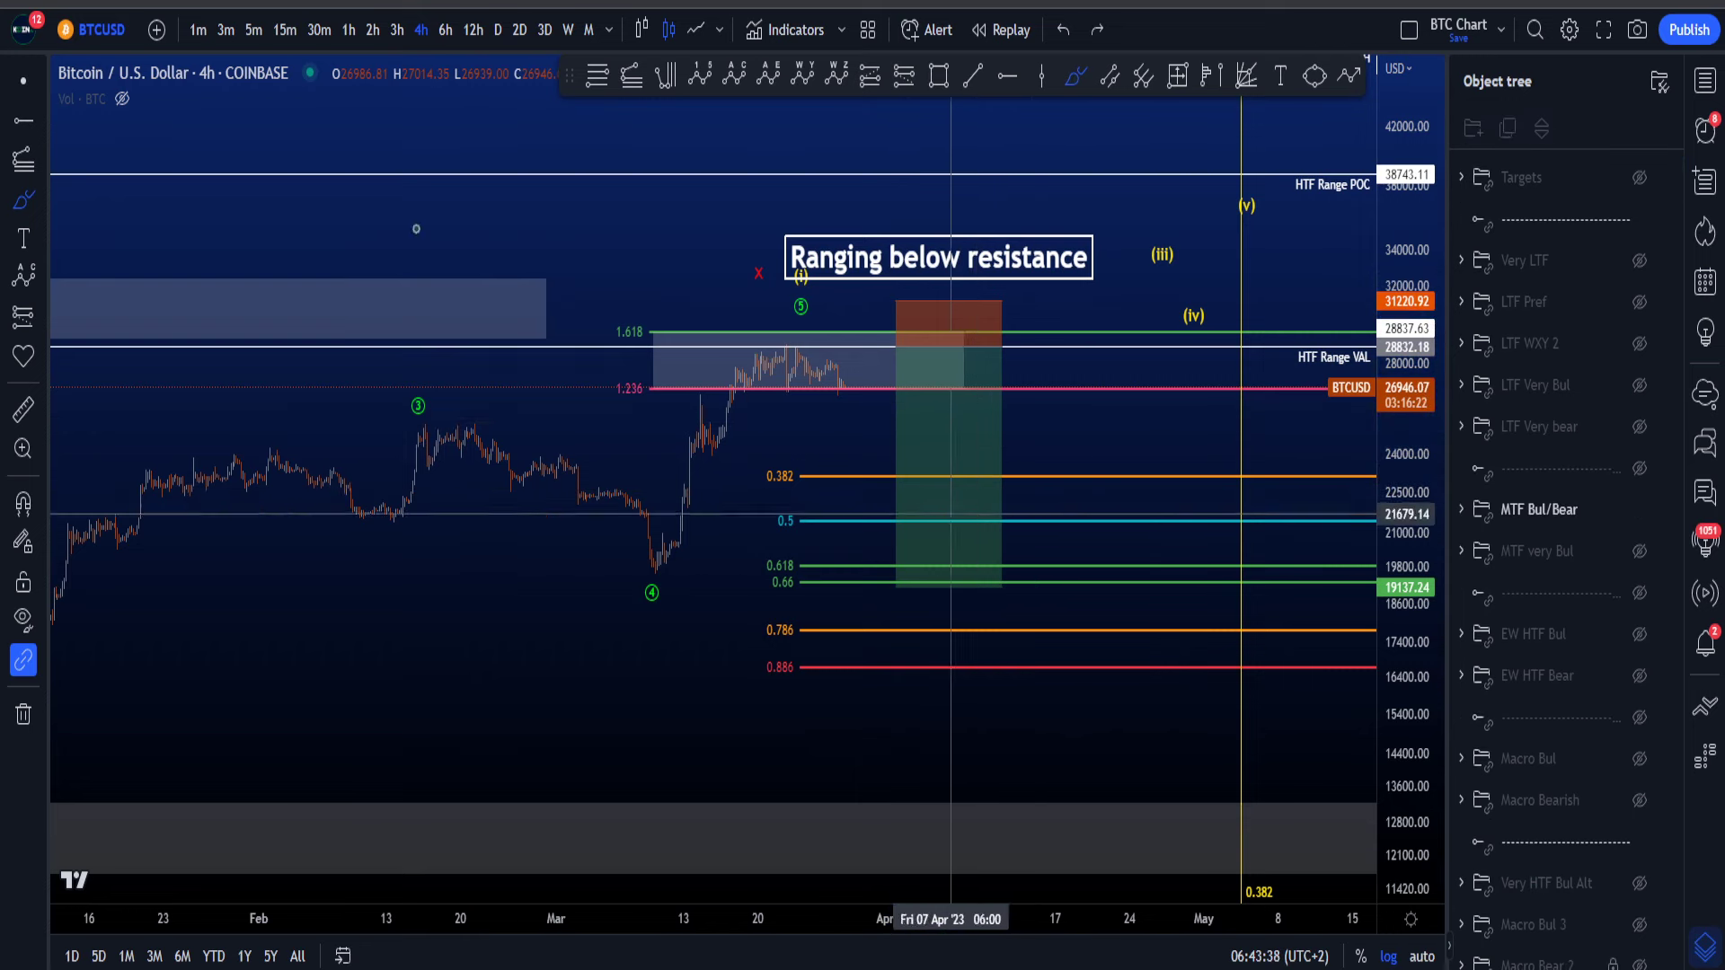
# Step: Extend the short position's target down past the 0.786 level to about 12973.89 in the lower grey zone
pyautogui.click(27, 90)
pyautogui.click(894, 587)
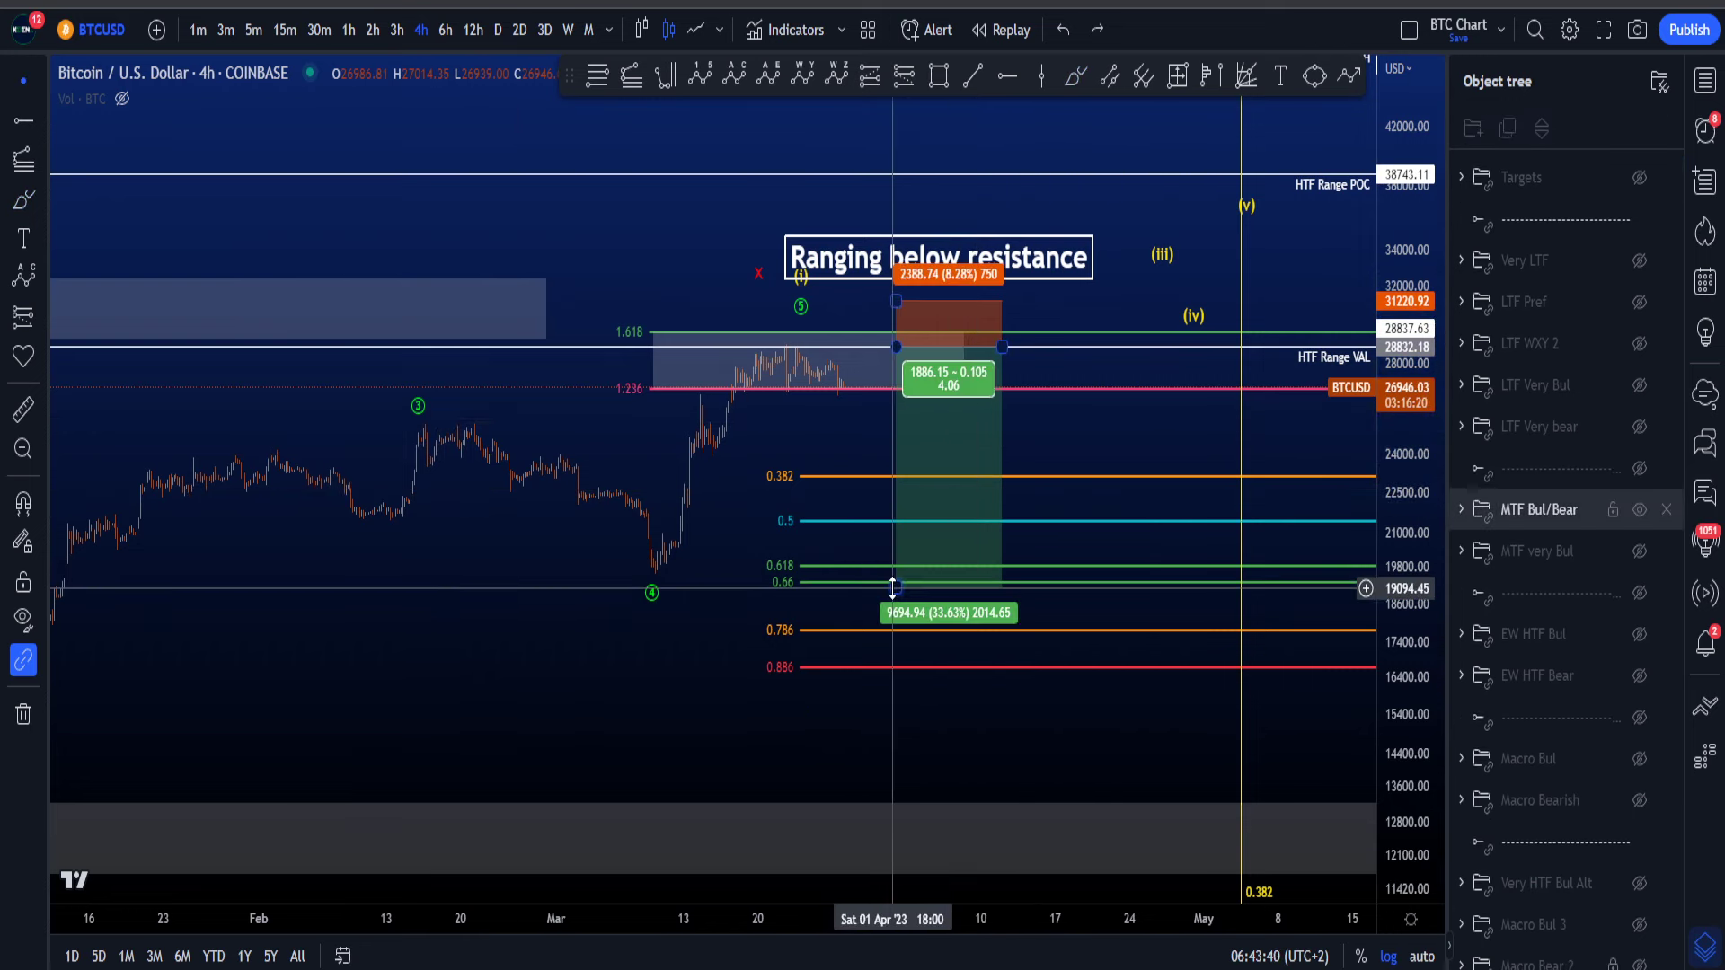
pyautogui.moveTo(891, 588); pyautogui.dragTo(889, 630)
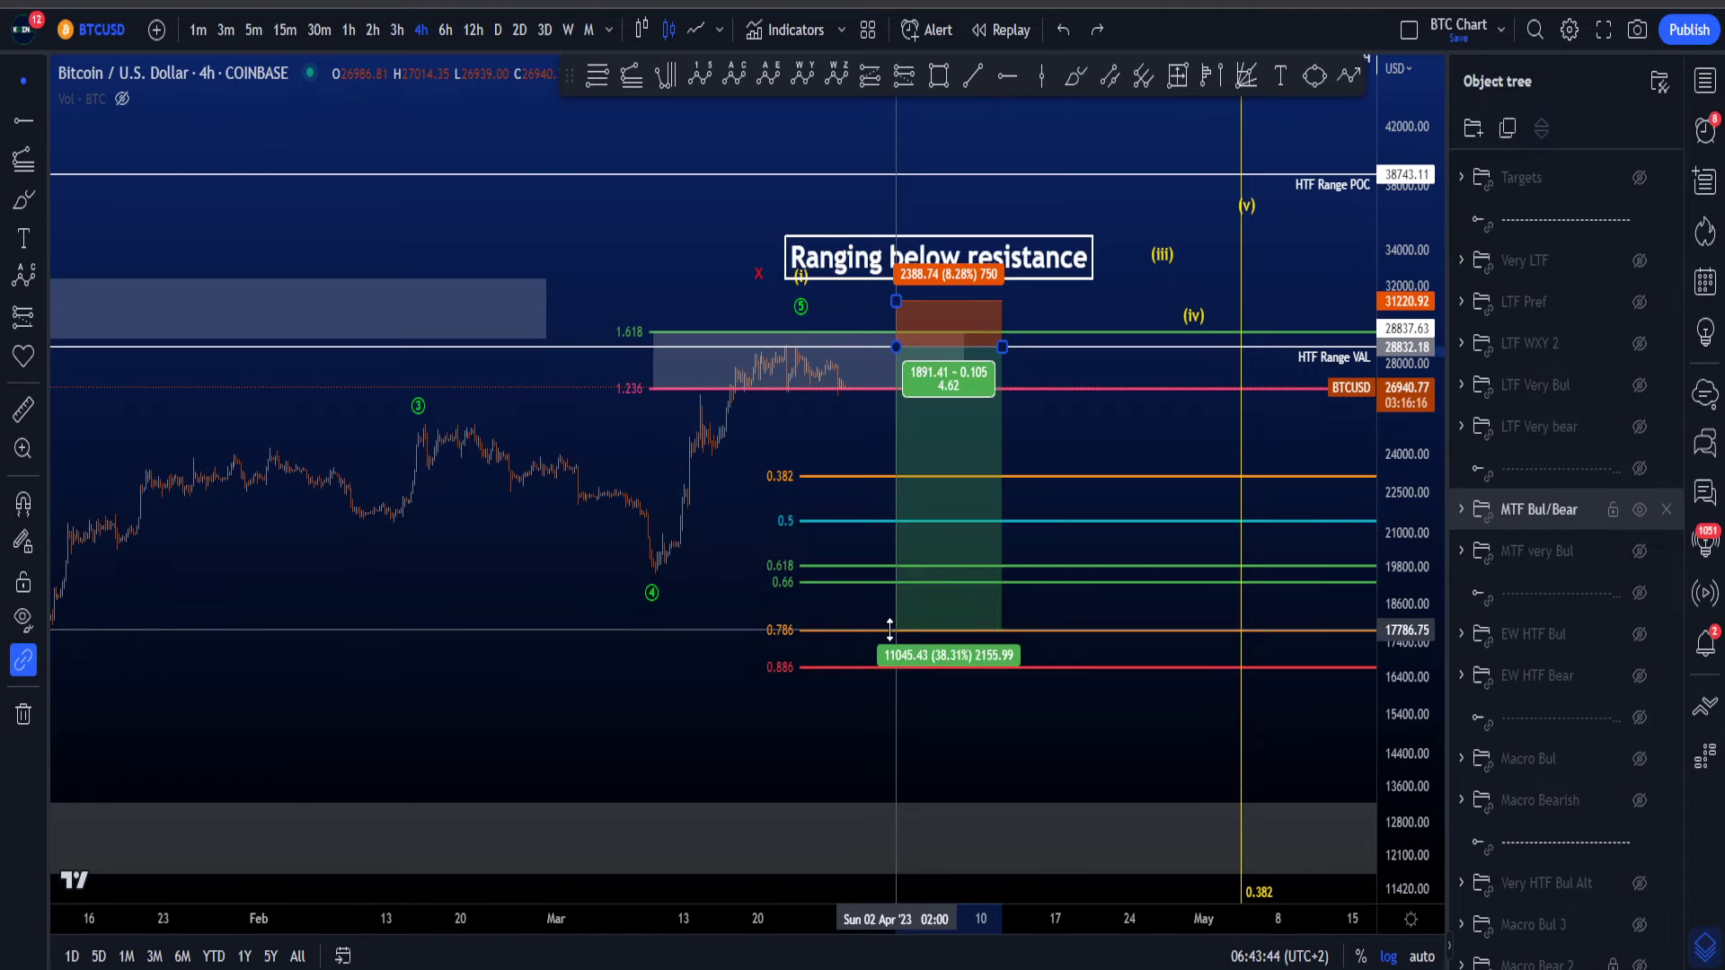
pyautogui.moveTo(890, 629); pyautogui.dragTo(906, 813)
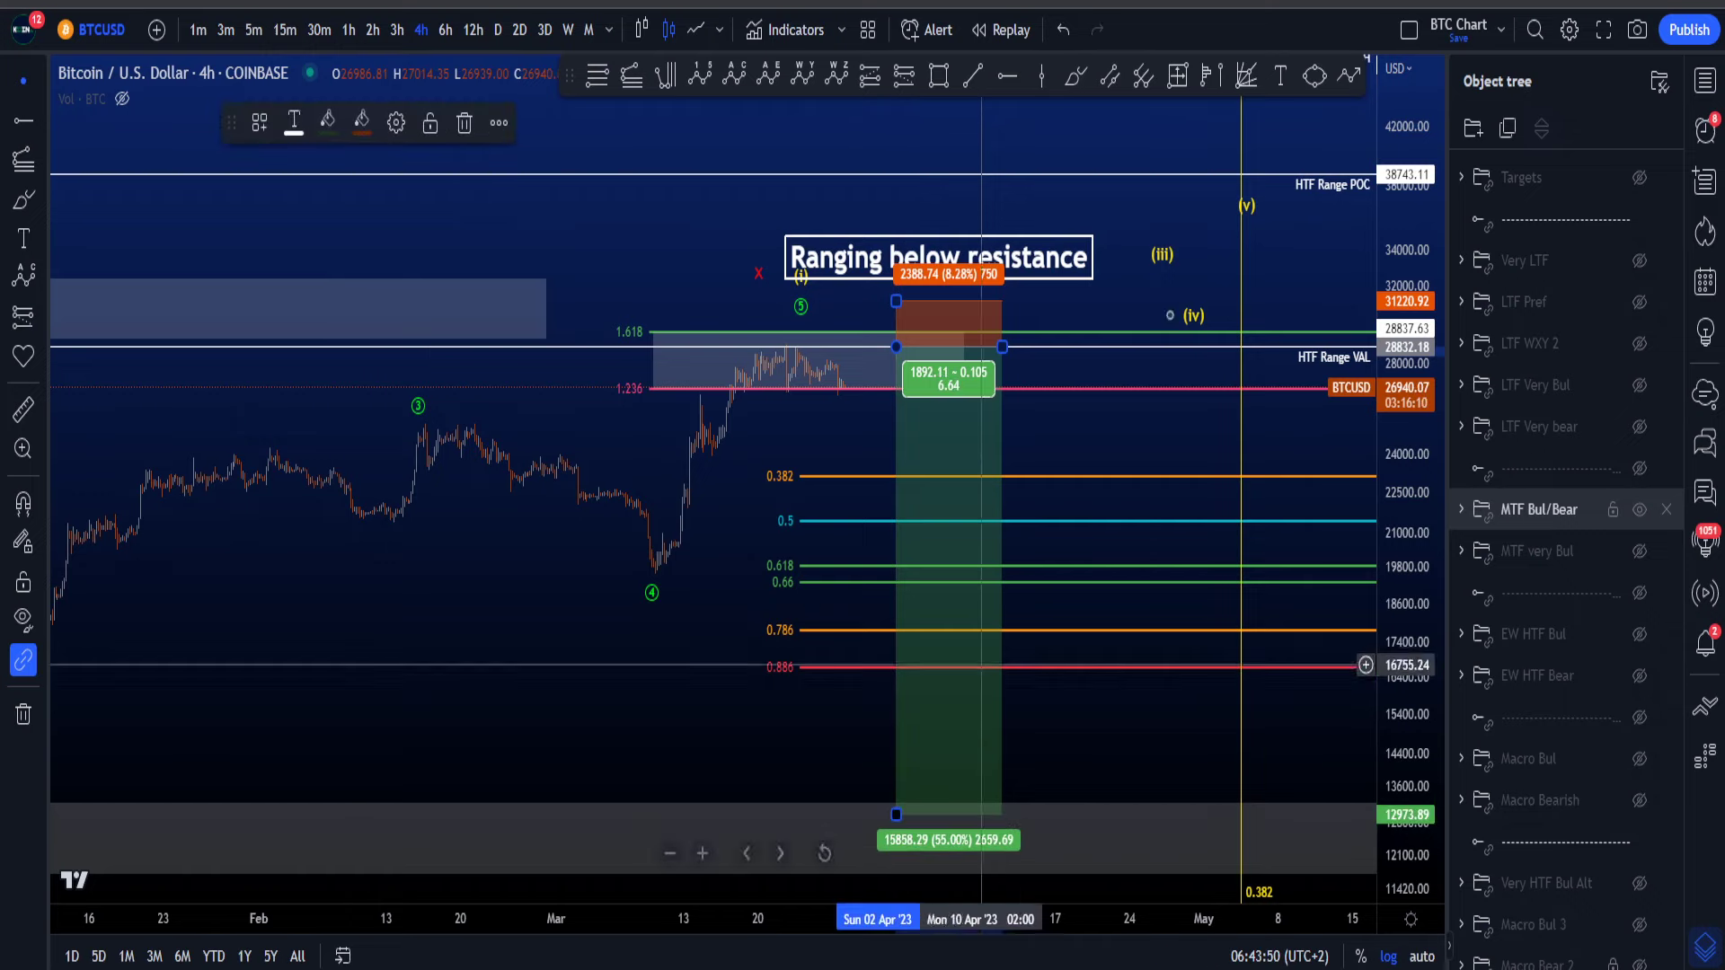
# Step: Brush a stepped decline from the latest candles to below the 0.886 level and mark the recent highs, undoing both strokes
pyautogui.click(1074, 79)
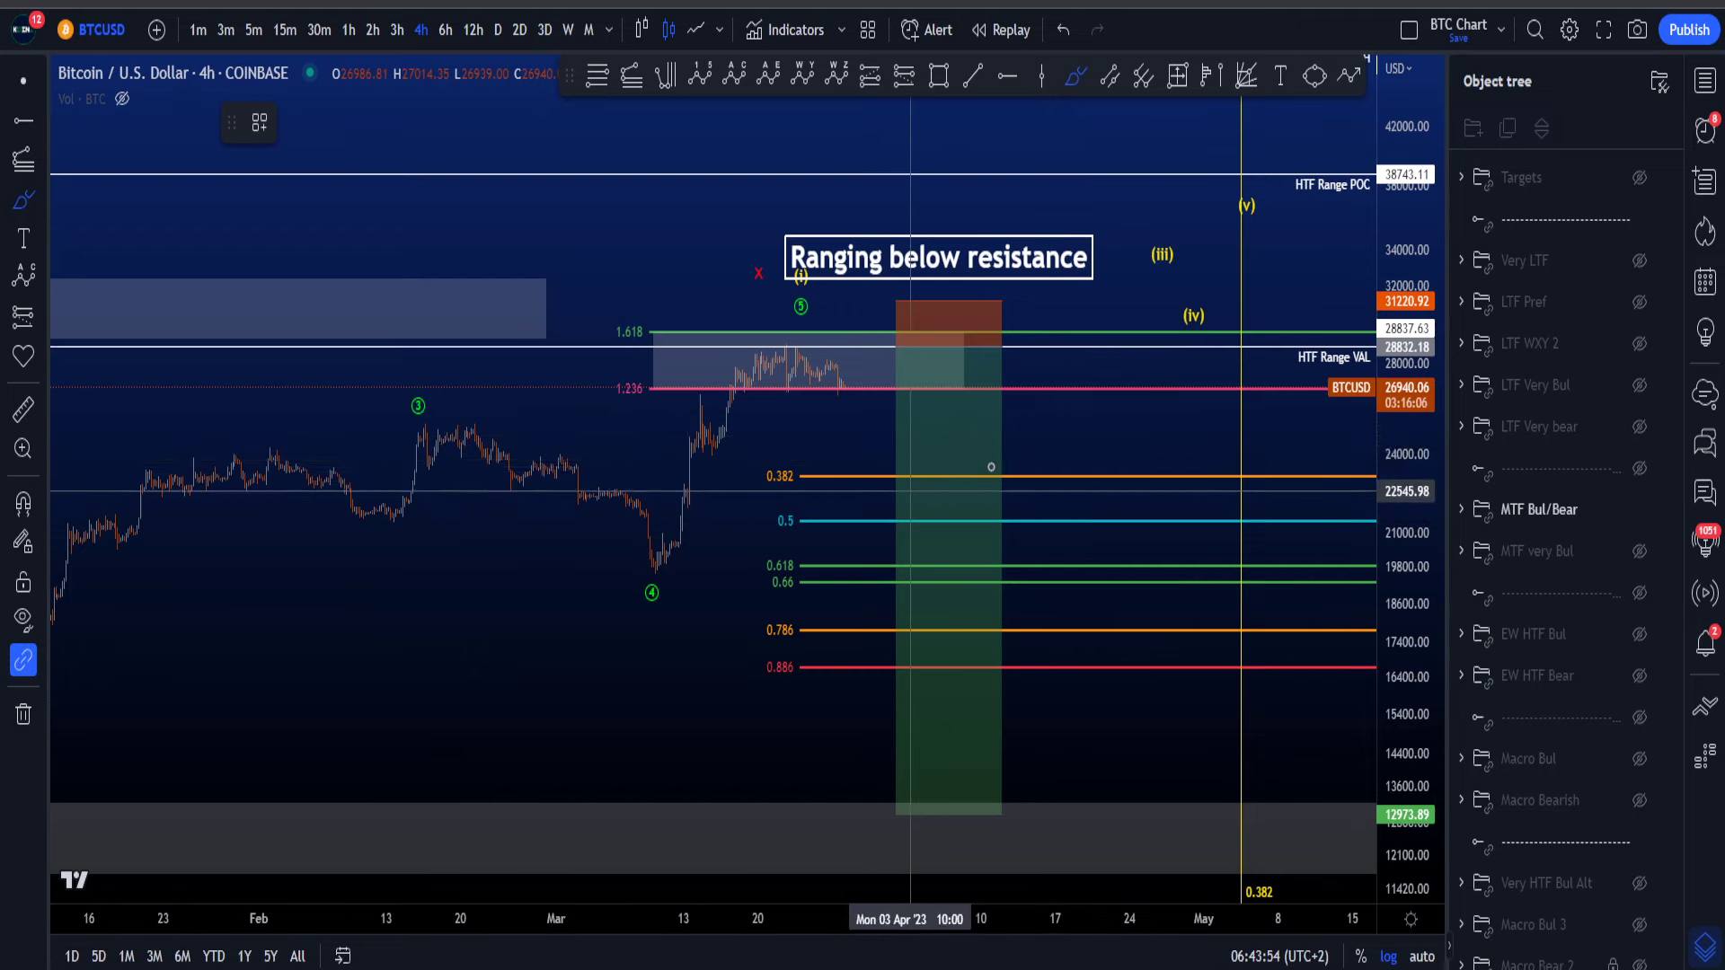
pyautogui.moveTo(812, 382)
pyautogui.mouseDown()
pyautogui.moveTo(854, 459)
pyautogui.moveTo(993, 552)
pyautogui.moveTo(1053, 673)
pyautogui.mouseUp()
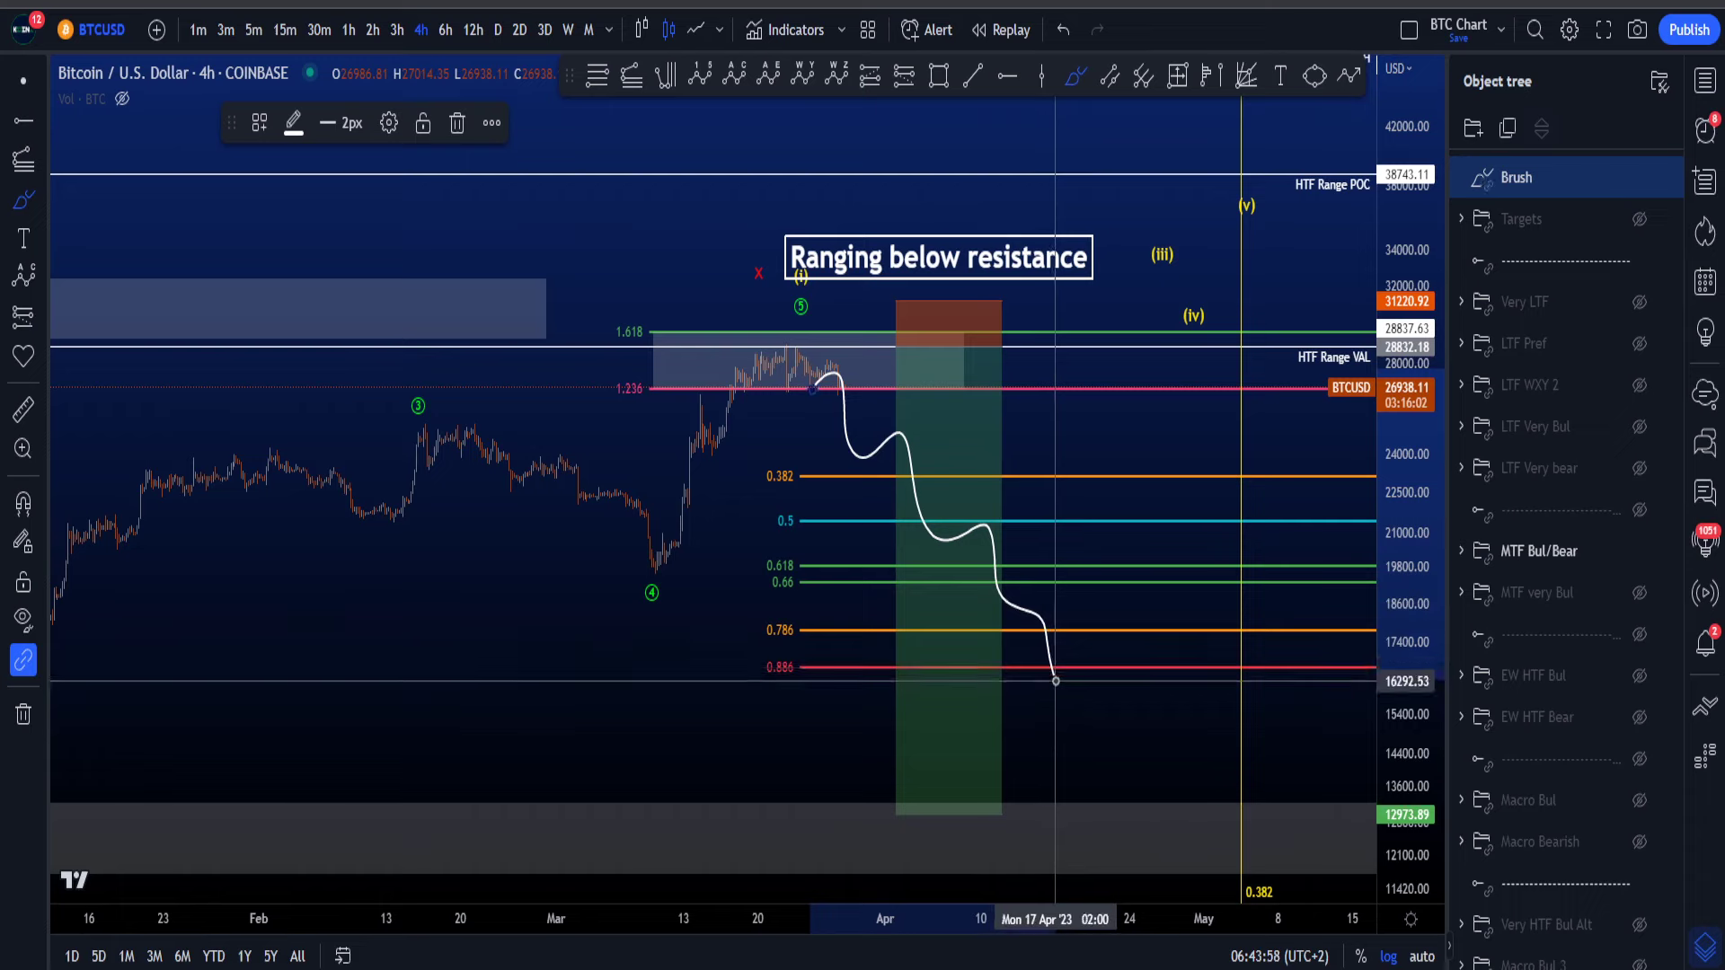
pyautogui.hotkey('ctrl', 'z')
pyautogui.moveTo(781, 350)
pyautogui.mouseDown()
pyautogui.moveTo(843, 357)
pyautogui.moveTo(772, 372)
pyautogui.moveTo(826, 350)
pyautogui.mouseUp()
pyautogui.hotkey('ctrl', 'z')
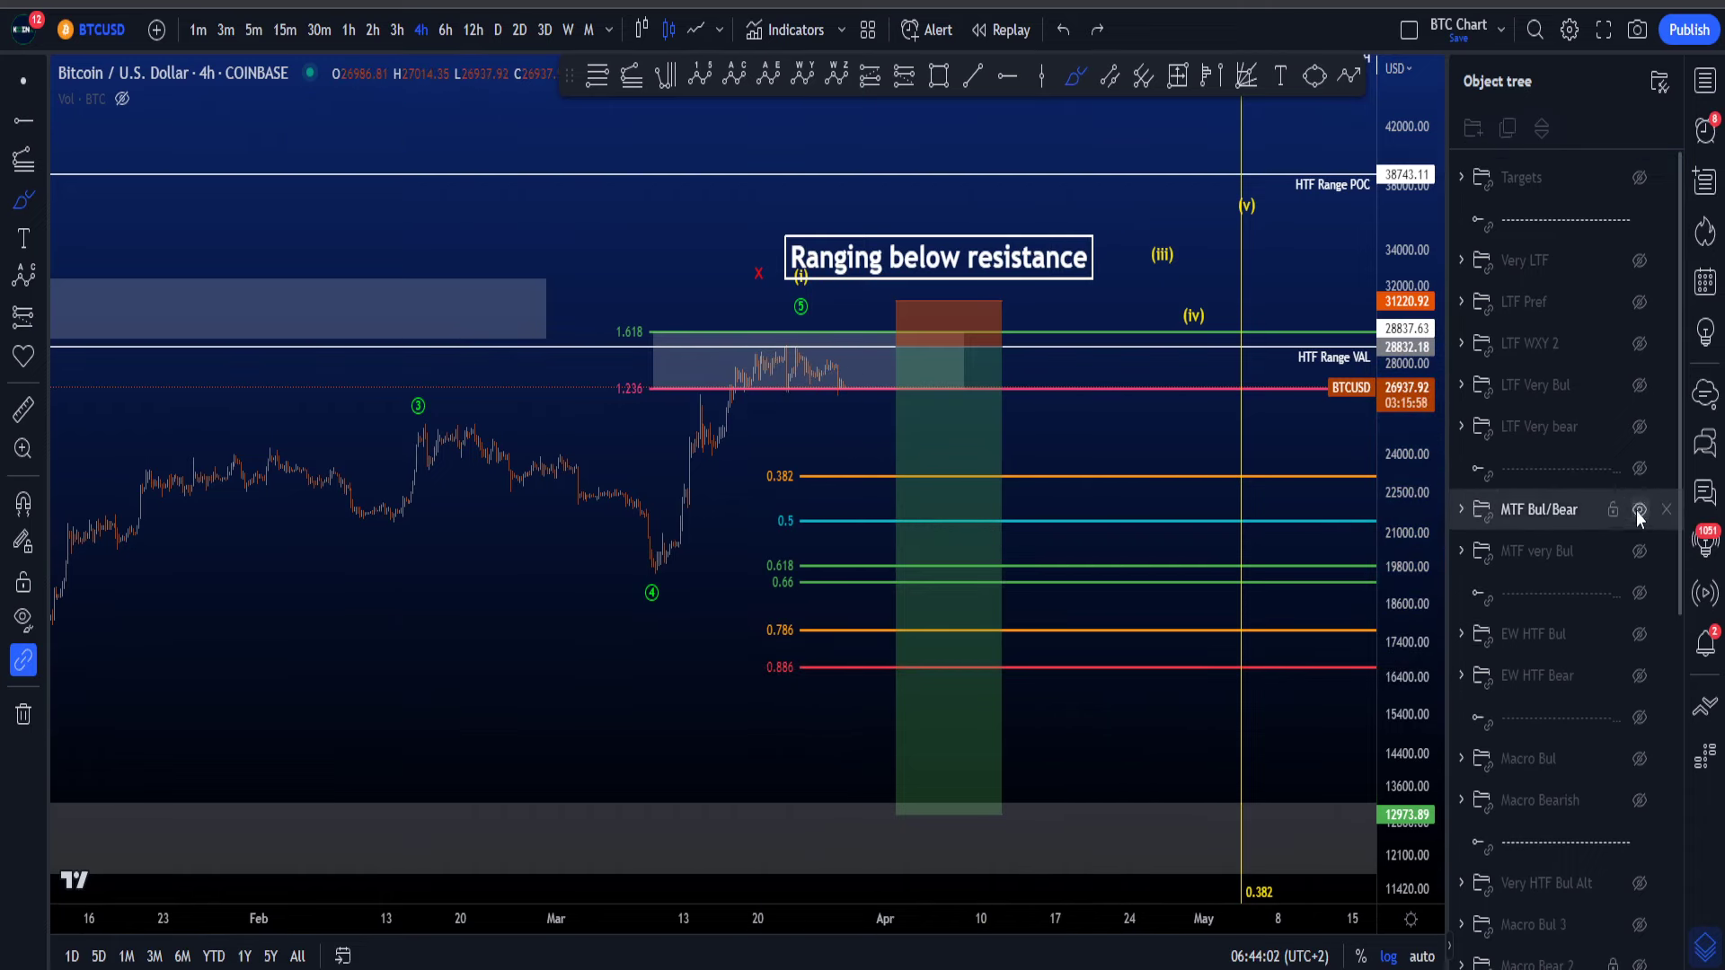
# Step: Replace the MTF Bul/Bear drawings with the LTF Very bear group and switch the chart to the 1-hour timeframe
pyautogui.click(1638, 510)
pyautogui.click(1639, 428)
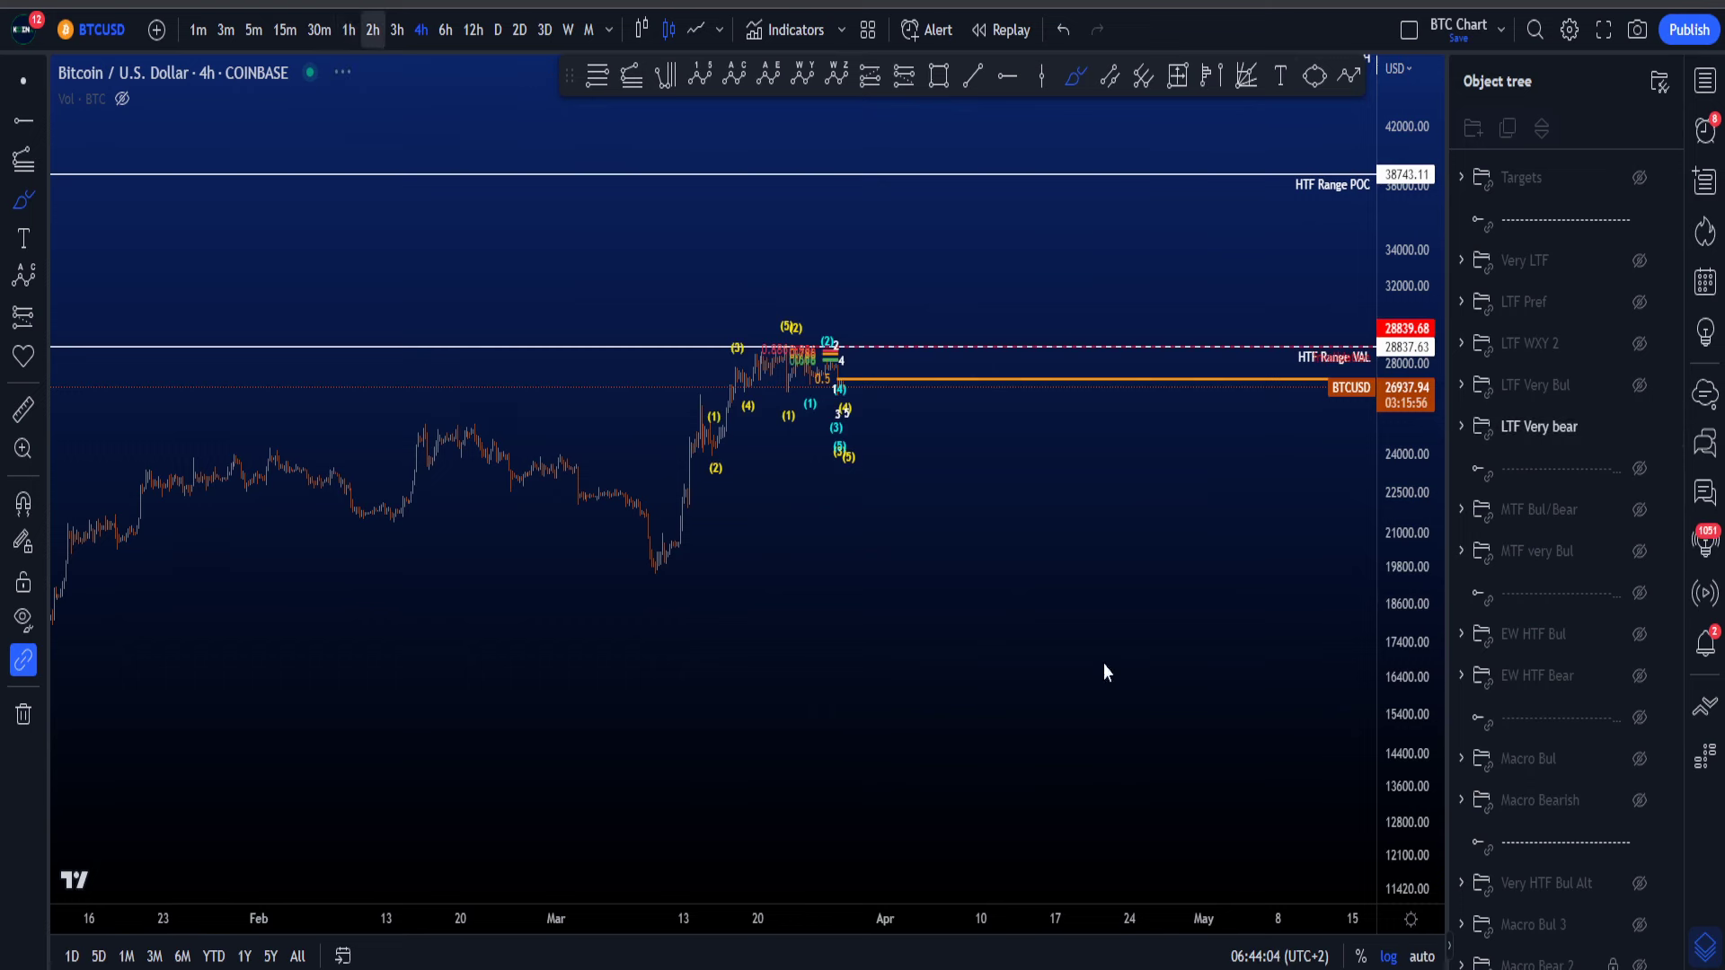
pyautogui.click(348, 30)
pyautogui.click(1427, 957)
pyautogui.moveTo(1426, 585); pyautogui.dragTo(1424, 641)
pyautogui.scroll(5, 611, 269)
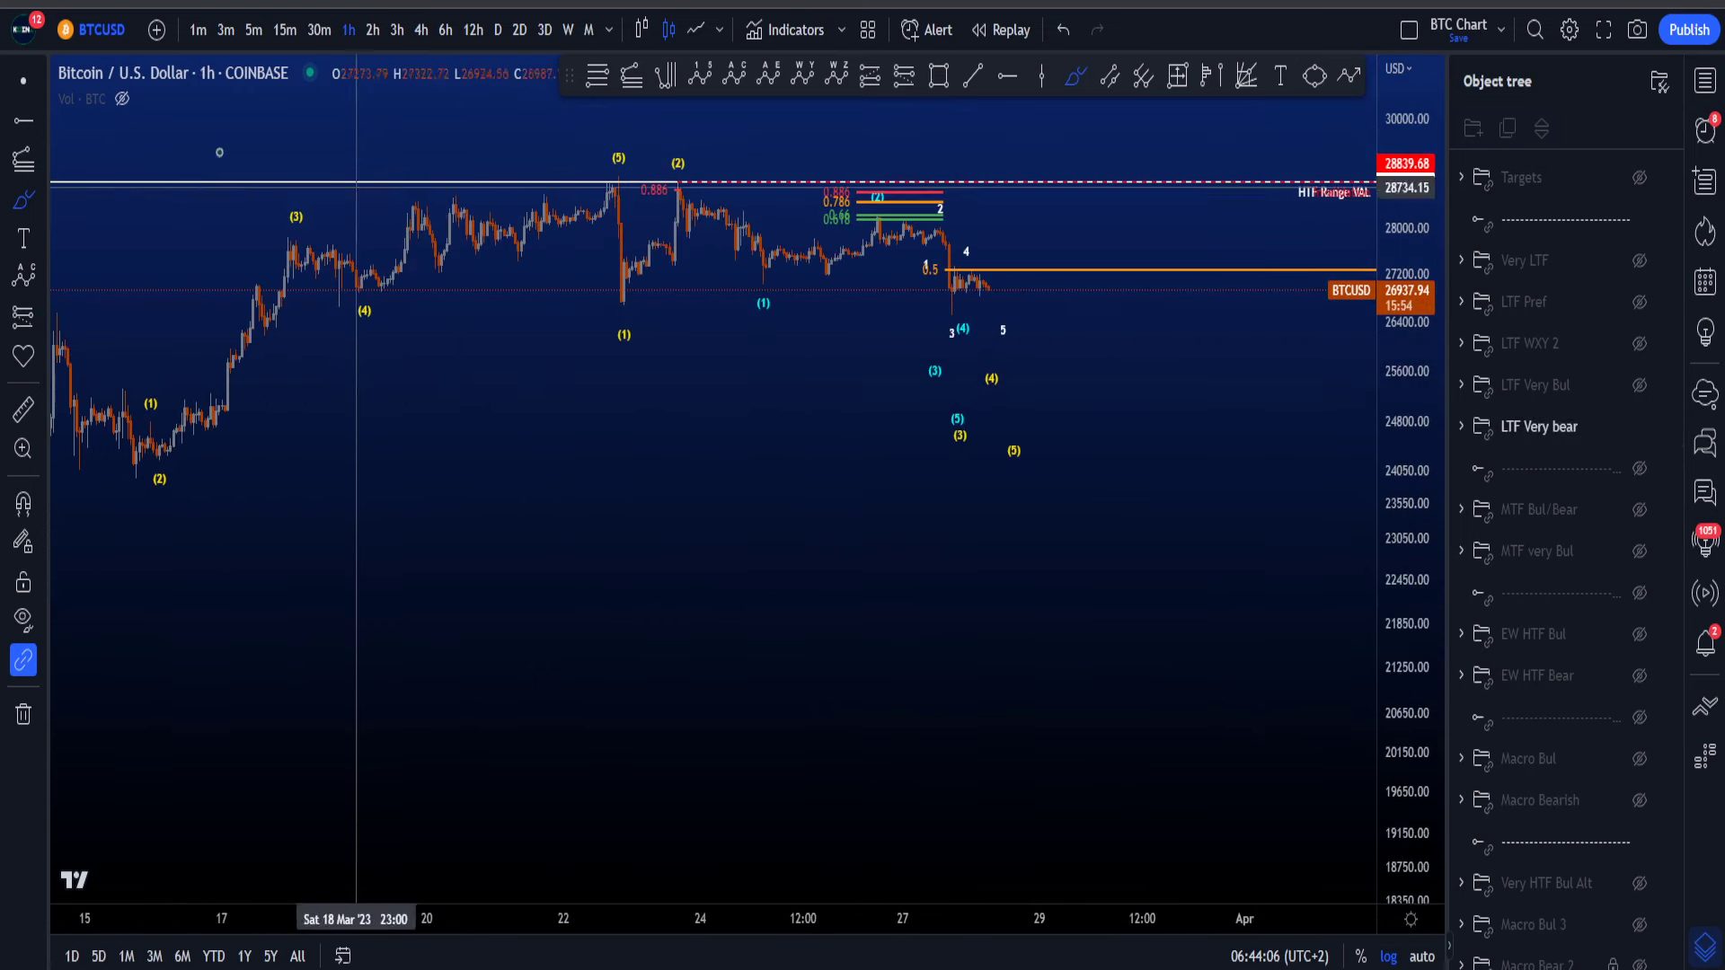
pyautogui.click(26, 83)
pyautogui.moveTo(1302, 539)
pyautogui.mouseDown()
pyautogui.moveTo(1317, 753)
pyautogui.moveTo(1413, 587)
pyautogui.moveTo(1410, 528)
pyautogui.mouseUp()
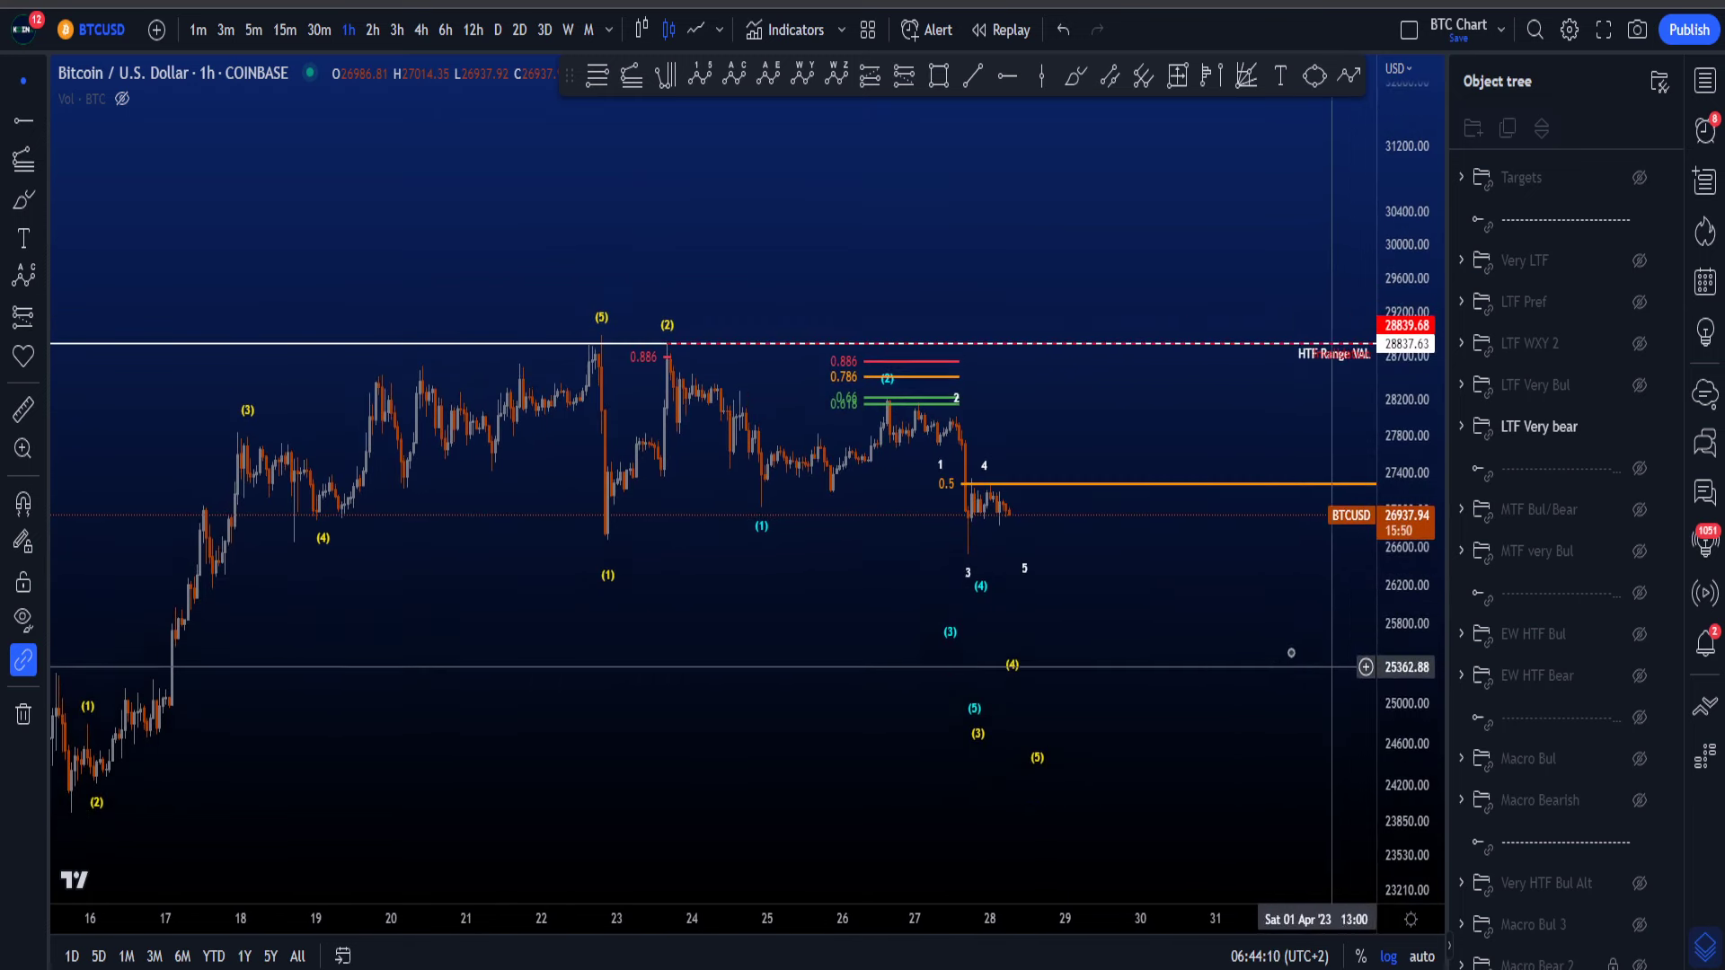
# Step: Brush the five-wave rise up to yellow wave (5) and circle its high, undoing both strokes
pyautogui.click(1075, 75)
pyautogui.moveTo(195, 778)
pyautogui.mouseDown()
pyautogui.moveTo(288, 606)
pyautogui.moveTo(355, 427)
pyautogui.moveTo(606, 402)
pyautogui.mouseUp()
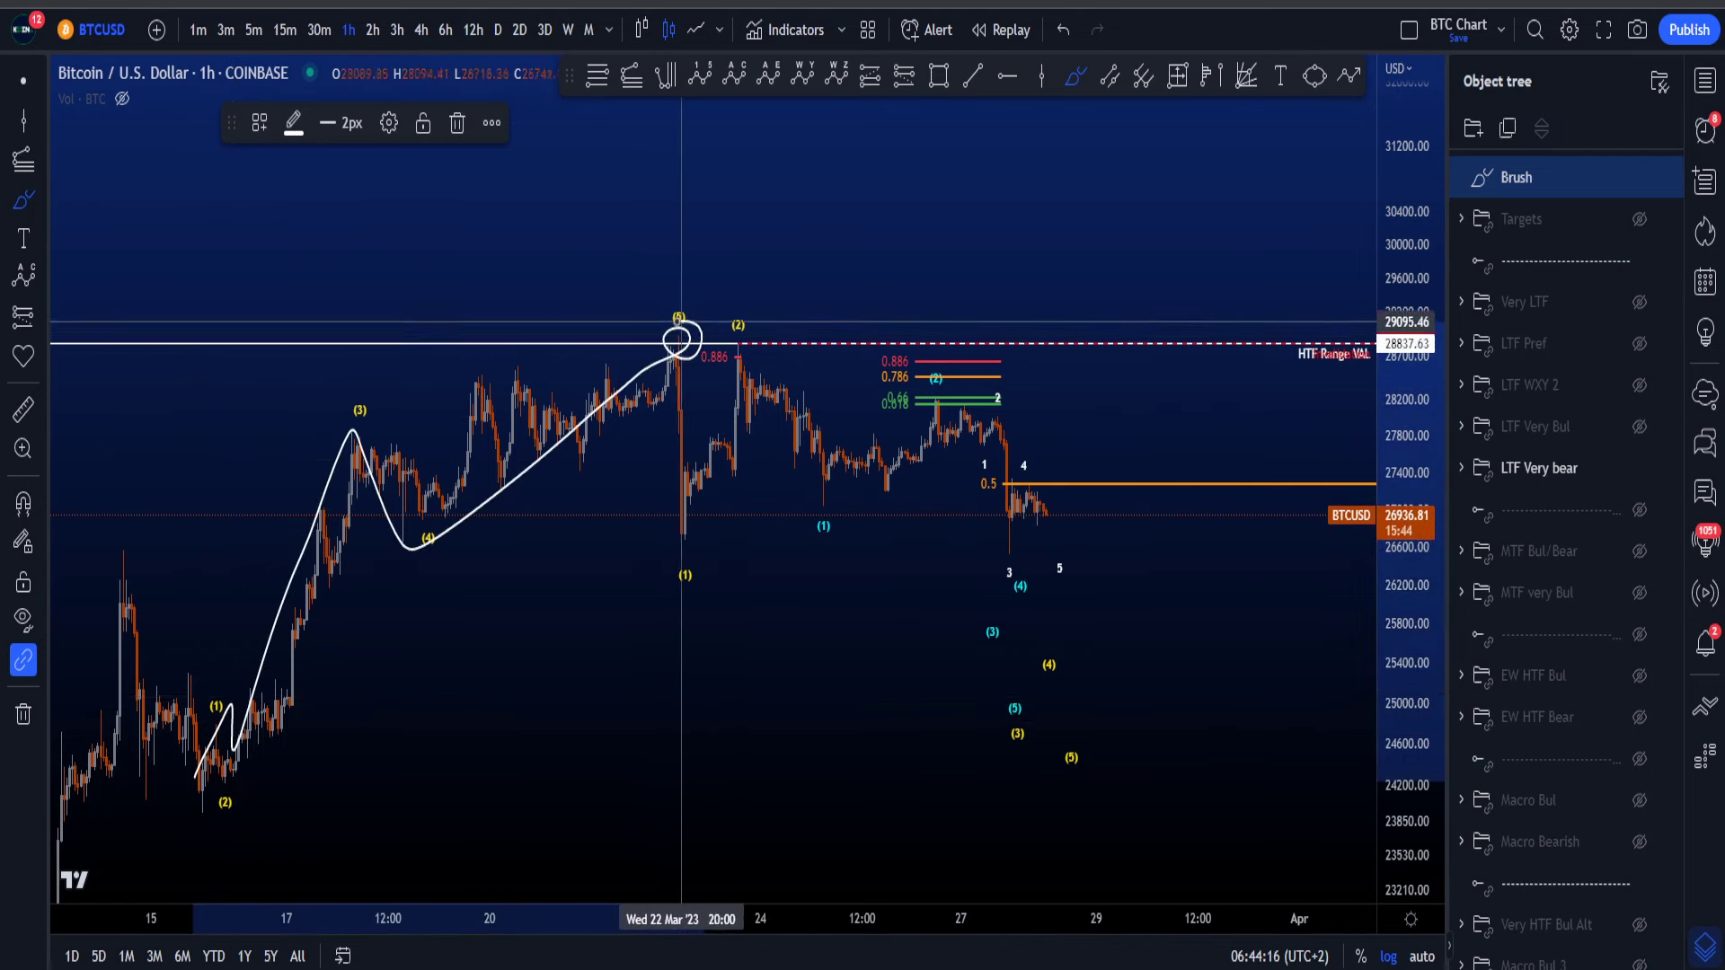
pyautogui.hotkey('ctrl', 'z')
pyautogui.moveTo(676, 332); pyautogui.dragTo(664, 344)
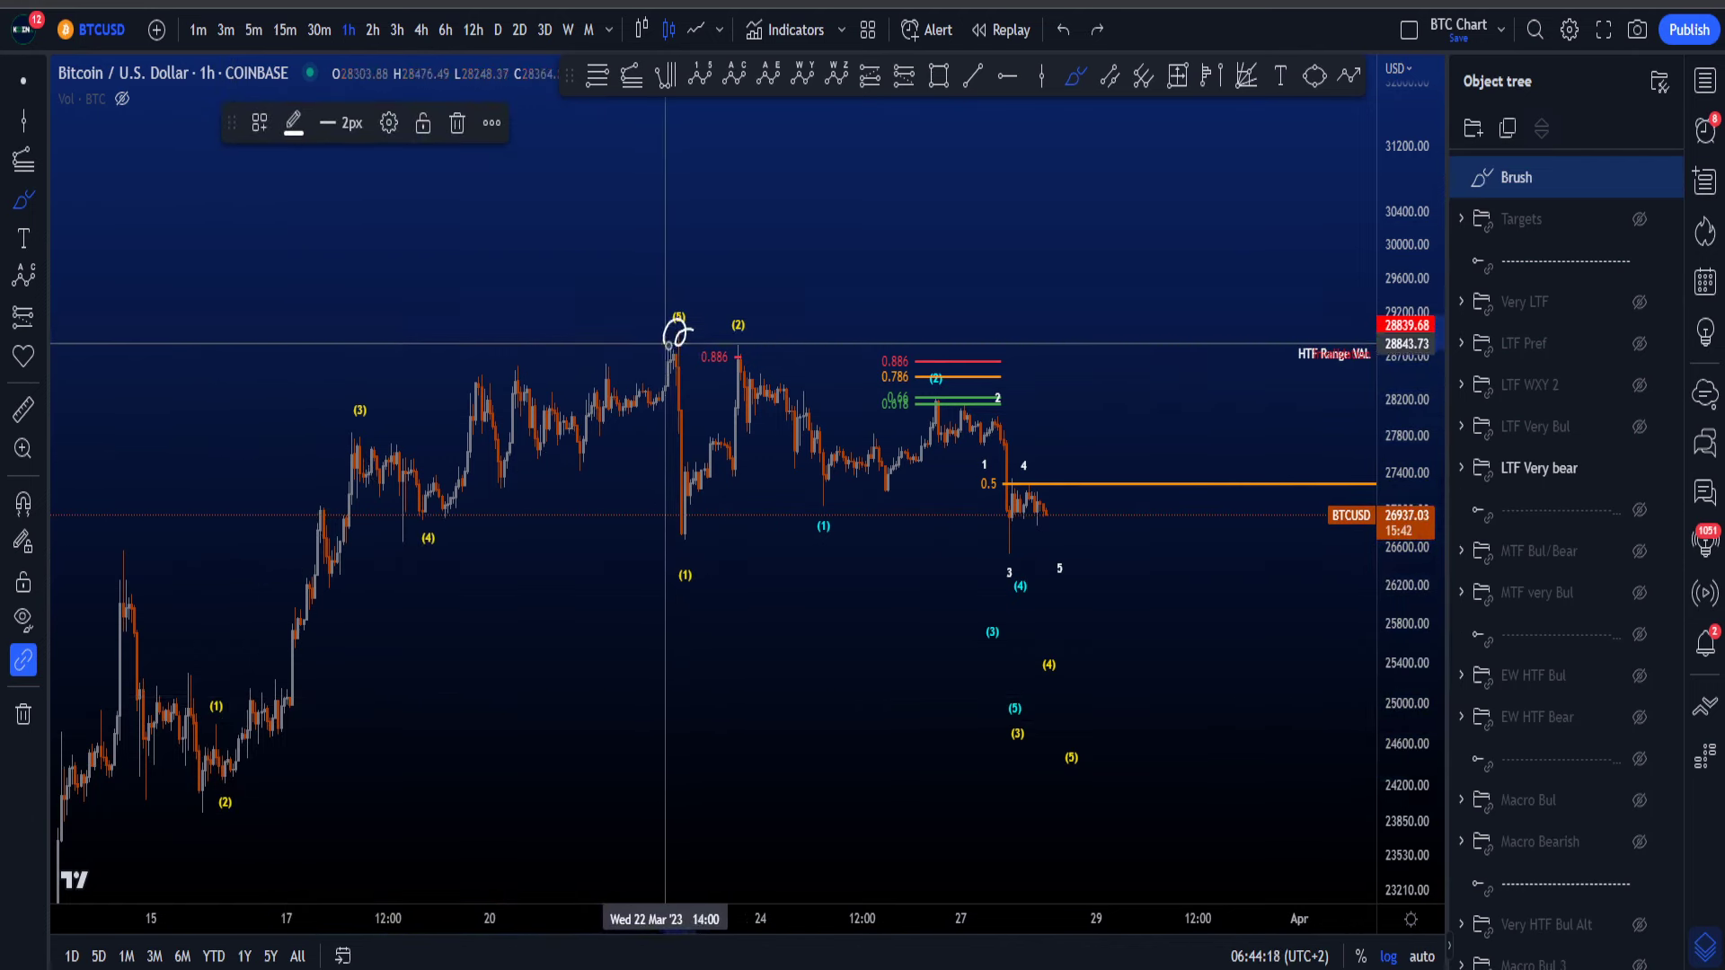
pyautogui.hotkey('ctrl', 'z')
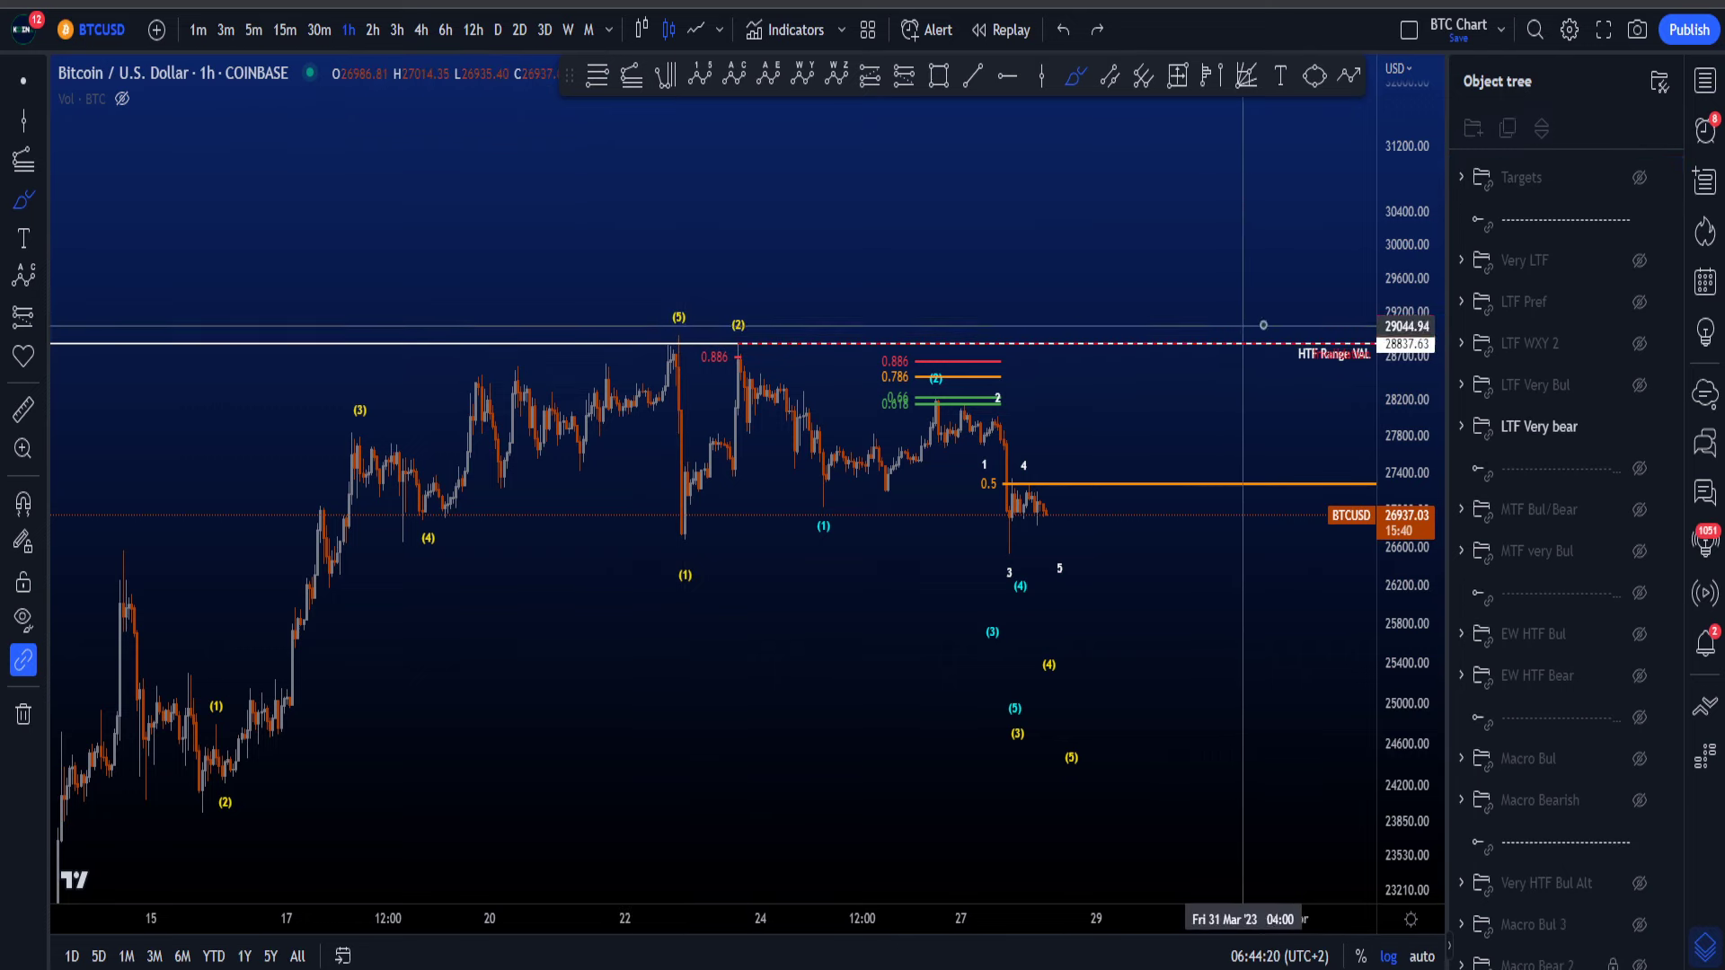
# Step: Mark the HTF Range VAL label and circle the yellow wave (5) high, undoing both strokes
pyautogui.moveTo(1312, 327); pyautogui.dragTo(1301, 408)
pyautogui.hotkey('ctrl', 'z')
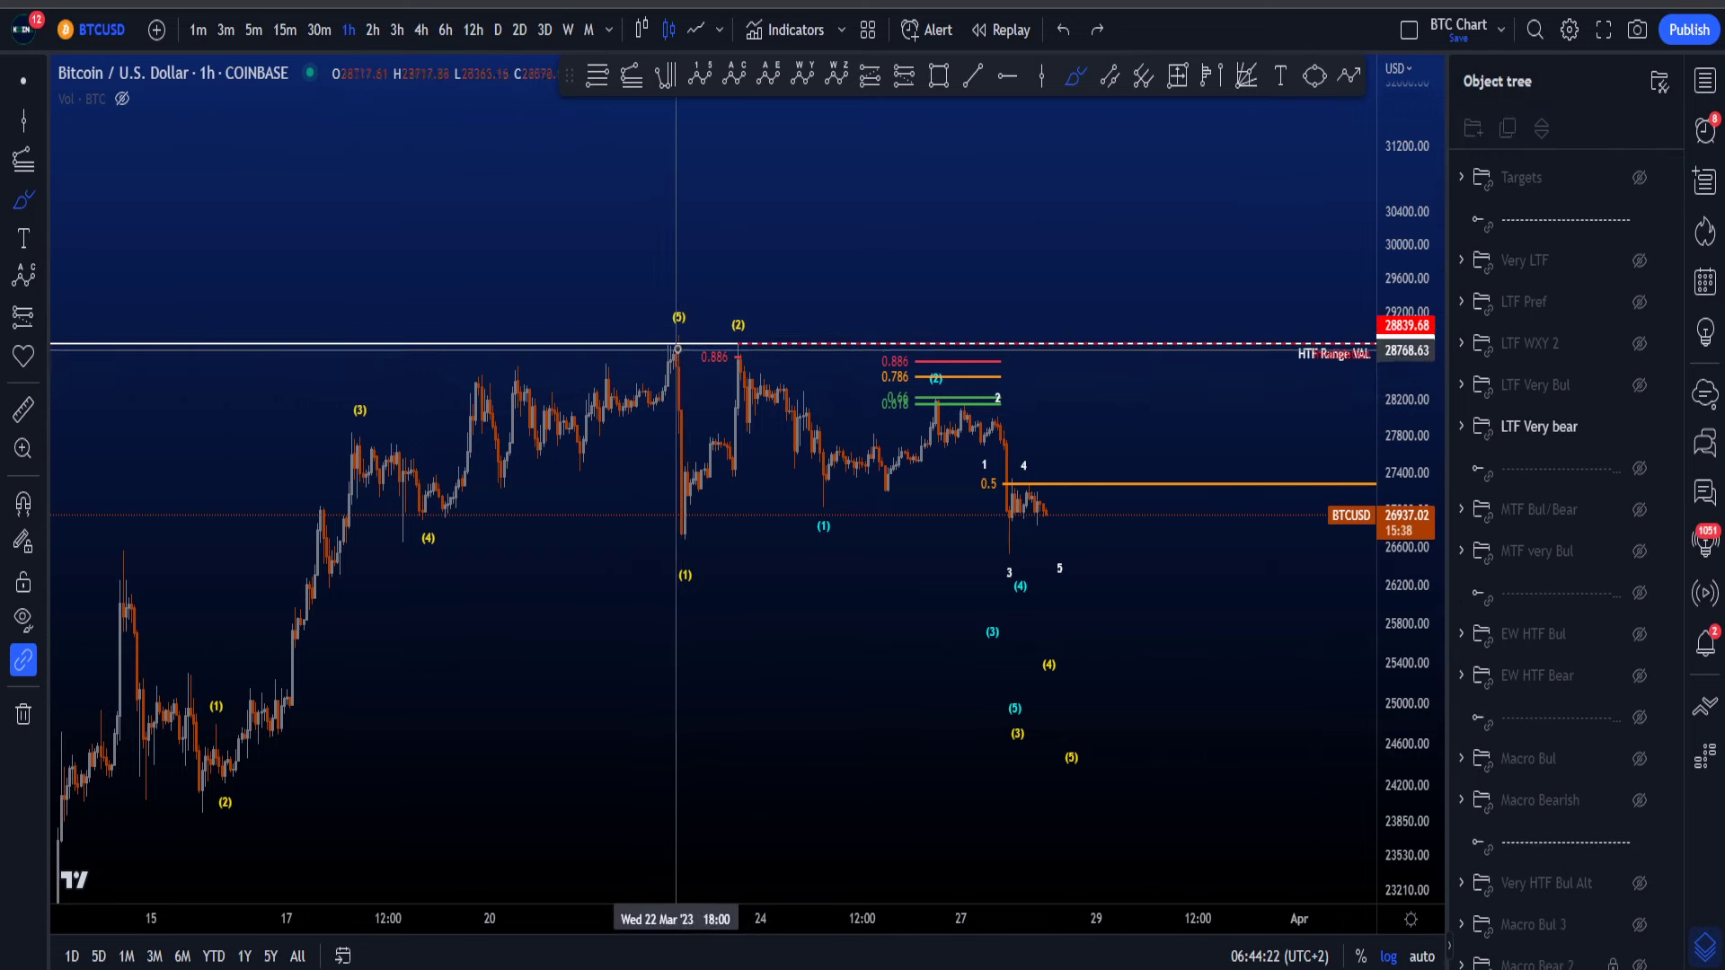
pyautogui.moveTo(683, 331); pyautogui.dragTo(676, 328)
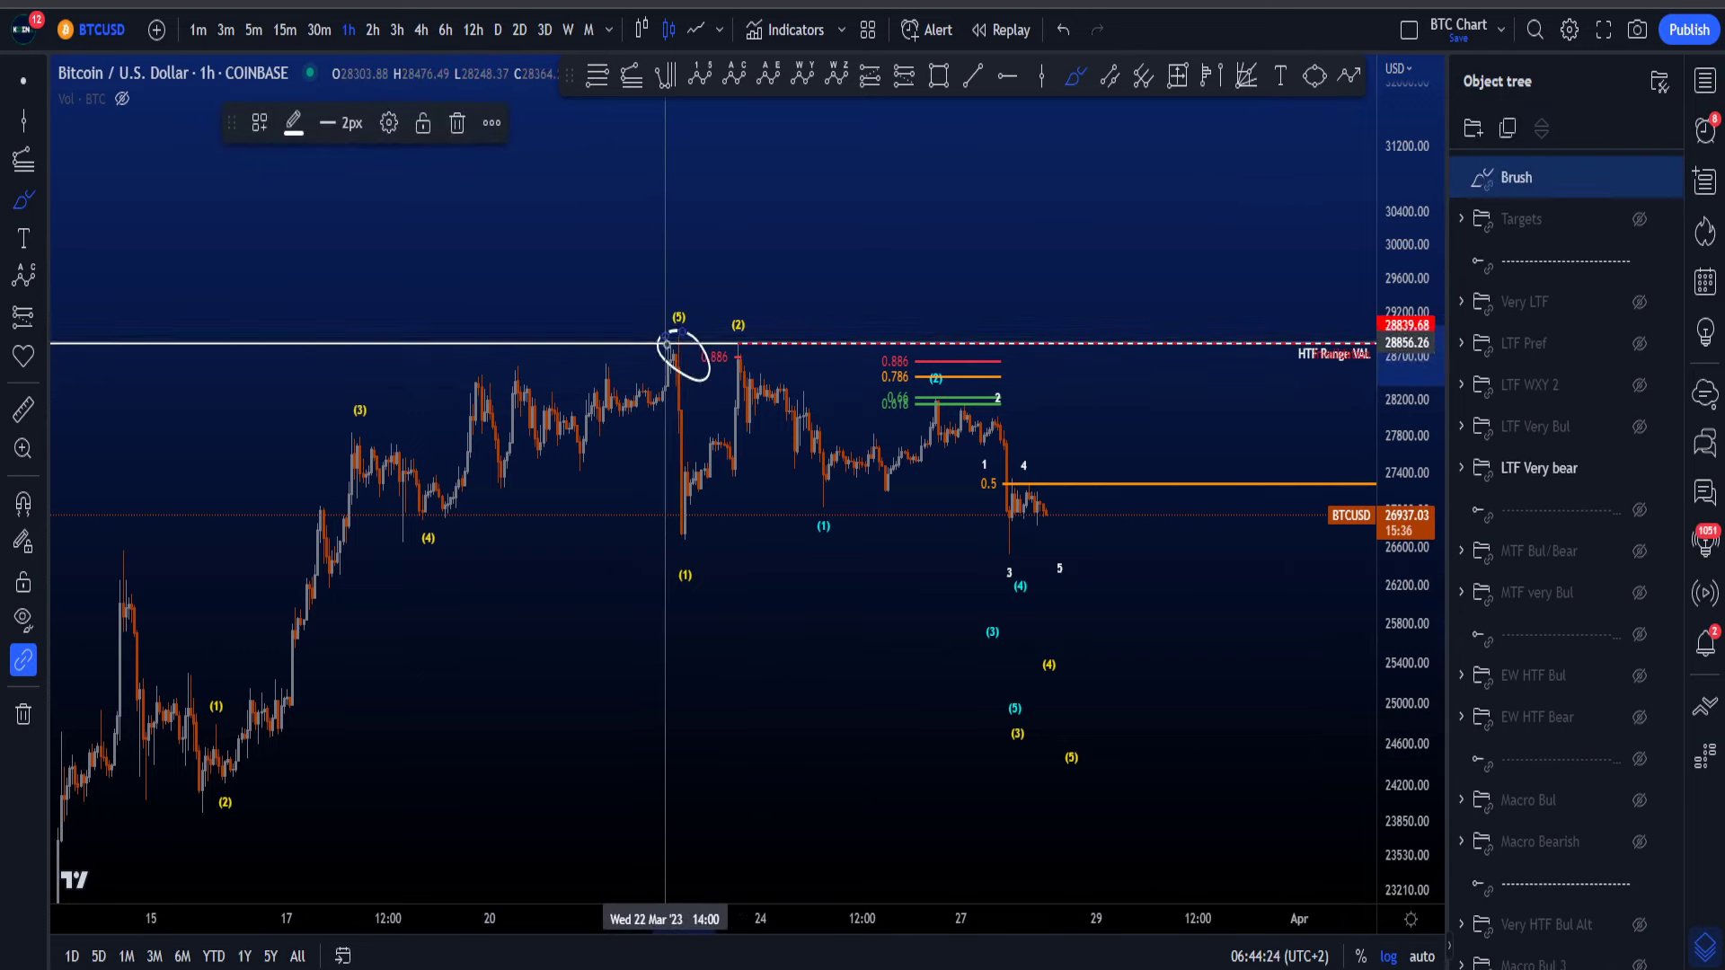
pyautogui.hotkey('ctrl', 'z')
# Step: Brush the decline from the yellow wave (5) high and mark the area below the latest candles, undoing both strokes
pyautogui.moveTo(1403, 592); pyautogui.dragTo(1388, 533)
pyautogui.scroll(3, 1227, 524)
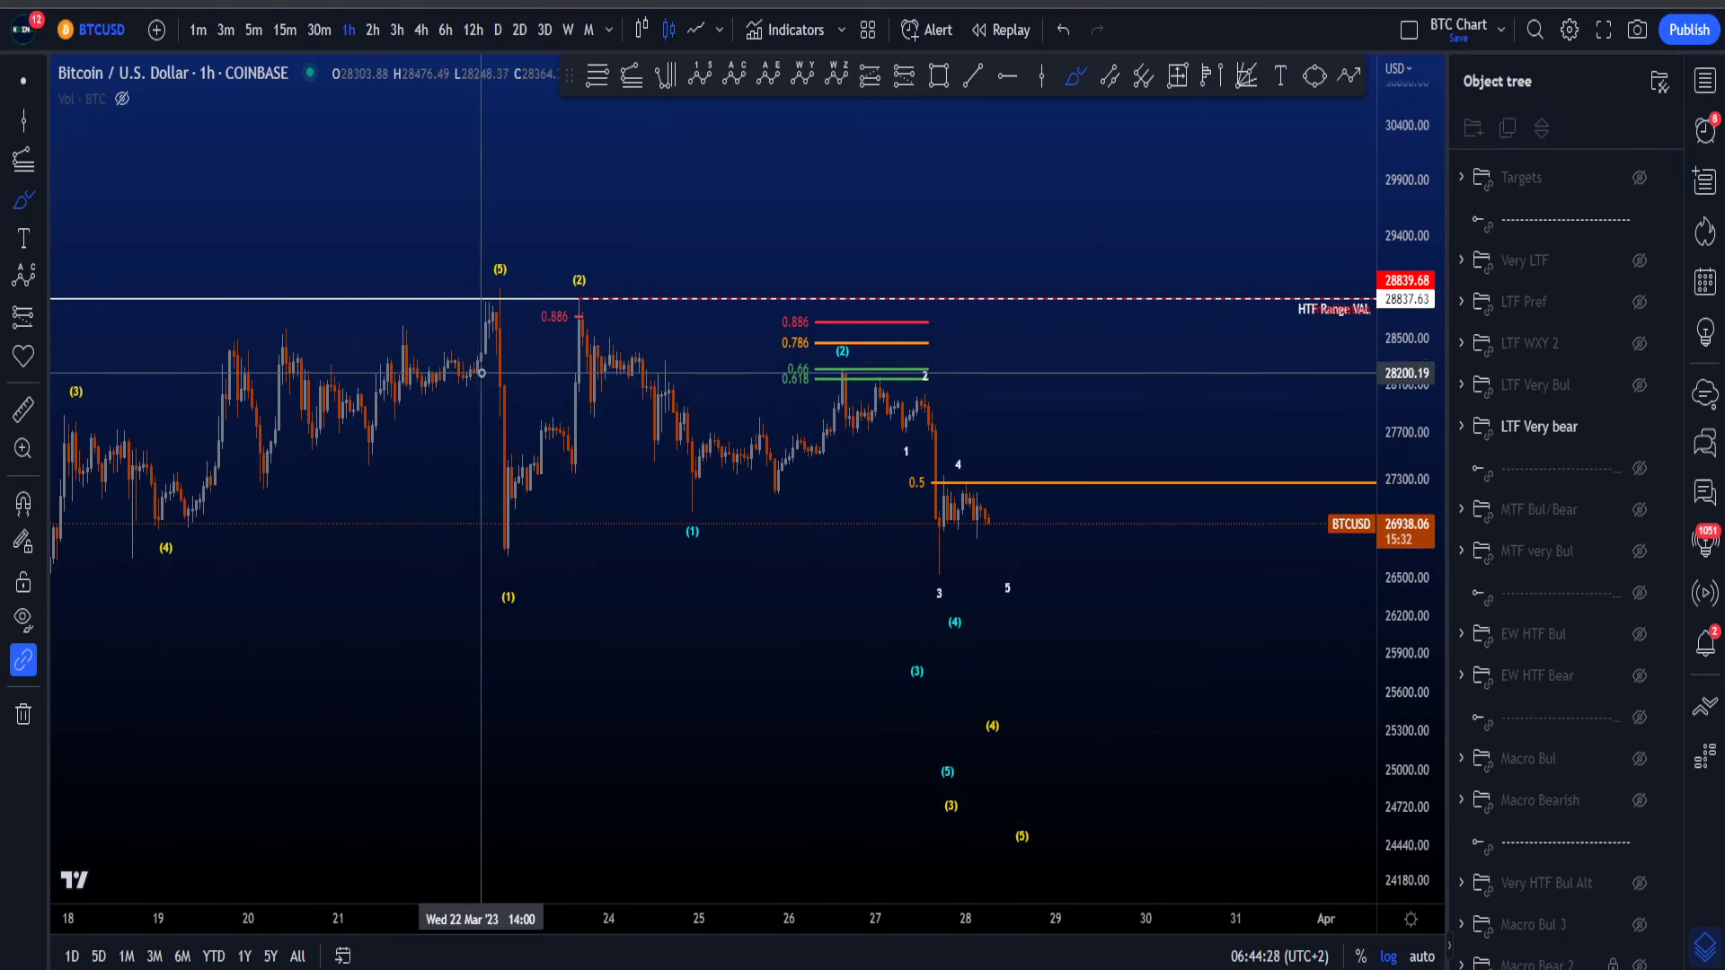
pyautogui.moveTo(504, 314)
pyautogui.mouseDown()
pyautogui.moveTo(586, 316)
pyautogui.moveTo(645, 386)
pyautogui.moveTo(871, 373)
pyautogui.moveTo(1037, 665)
pyautogui.mouseUp()
pyautogui.moveTo(1053, 560); pyautogui.dragTo(991, 693)
pyautogui.hotkey('ctrl', 'z')
pyautogui.hotkey('ctrl', 'z')
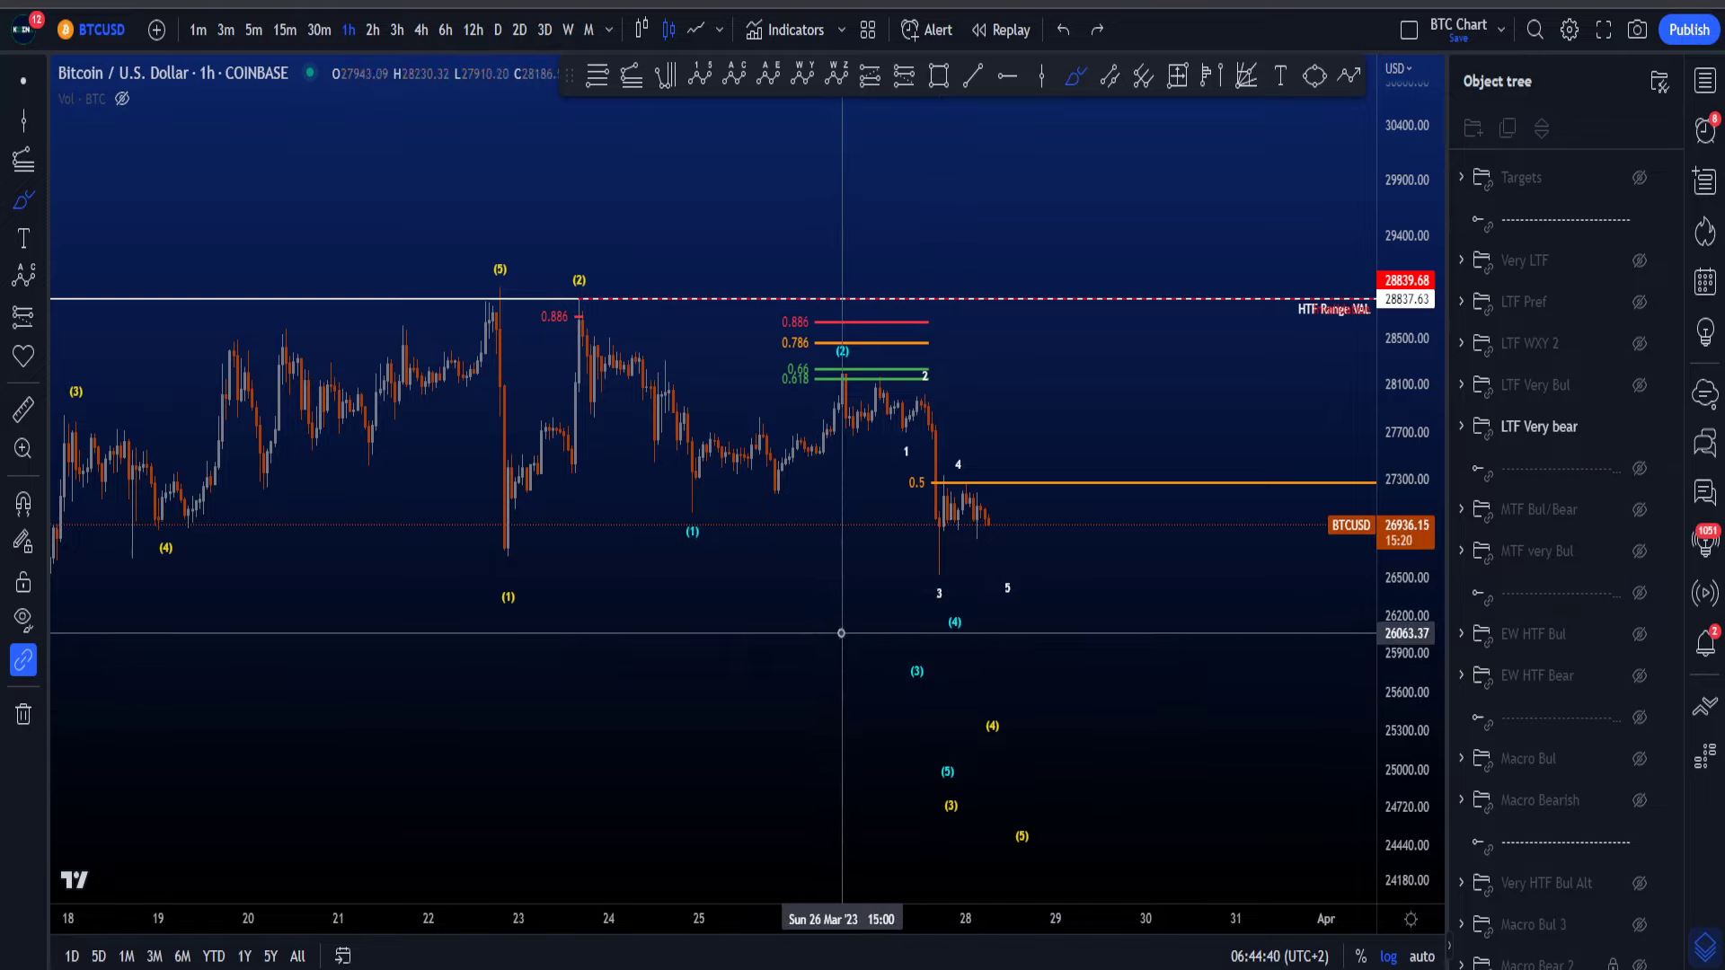
# Step: Brush the candles leading to the yellow wave (5) and (2) highs and circle the wave (2) high, undoing every stroke
pyautogui.moveTo(270, 488); pyautogui.dragTo(631, 302)
pyautogui.moveTo(154, 358); pyautogui.dragTo(524, 286)
pyautogui.hotkey('ctrl', 'z')
pyautogui.hotkey('ctrl', 'z')
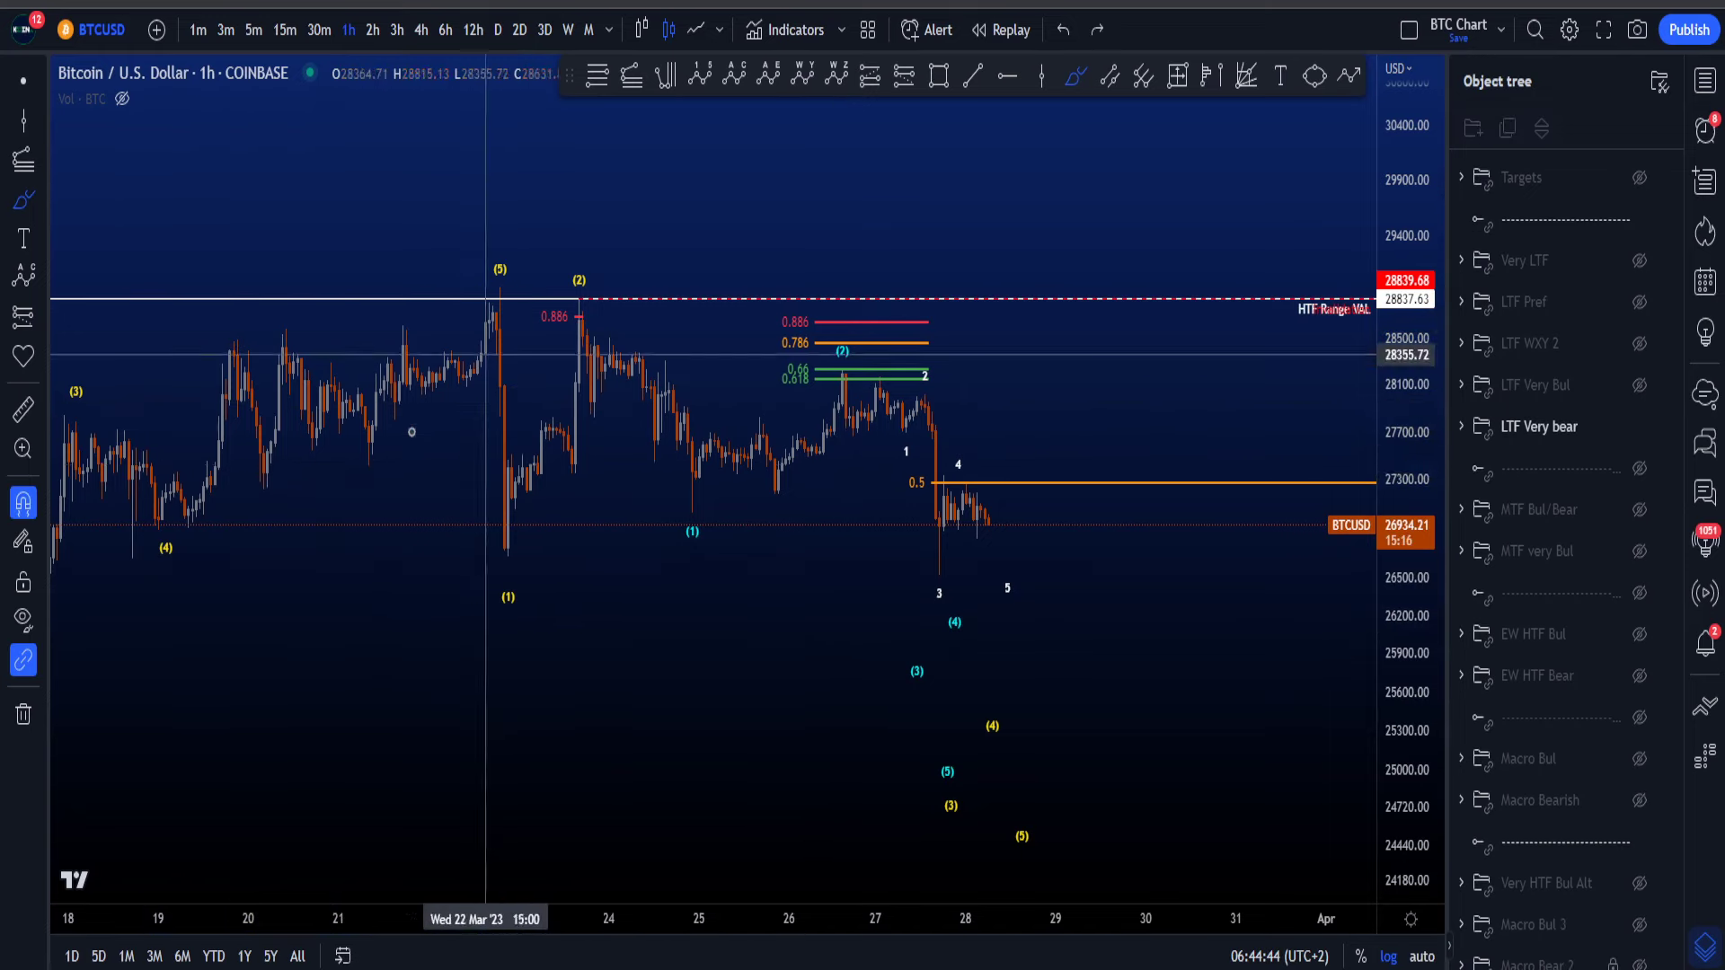
pyautogui.moveTo(260, 483)
pyautogui.mouseDown()
pyautogui.moveTo(594, 296)
pyautogui.moveTo(537, 284)
pyautogui.moveTo(593, 283)
pyautogui.mouseUp()
pyautogui.hotkey('ctrl', 'z')
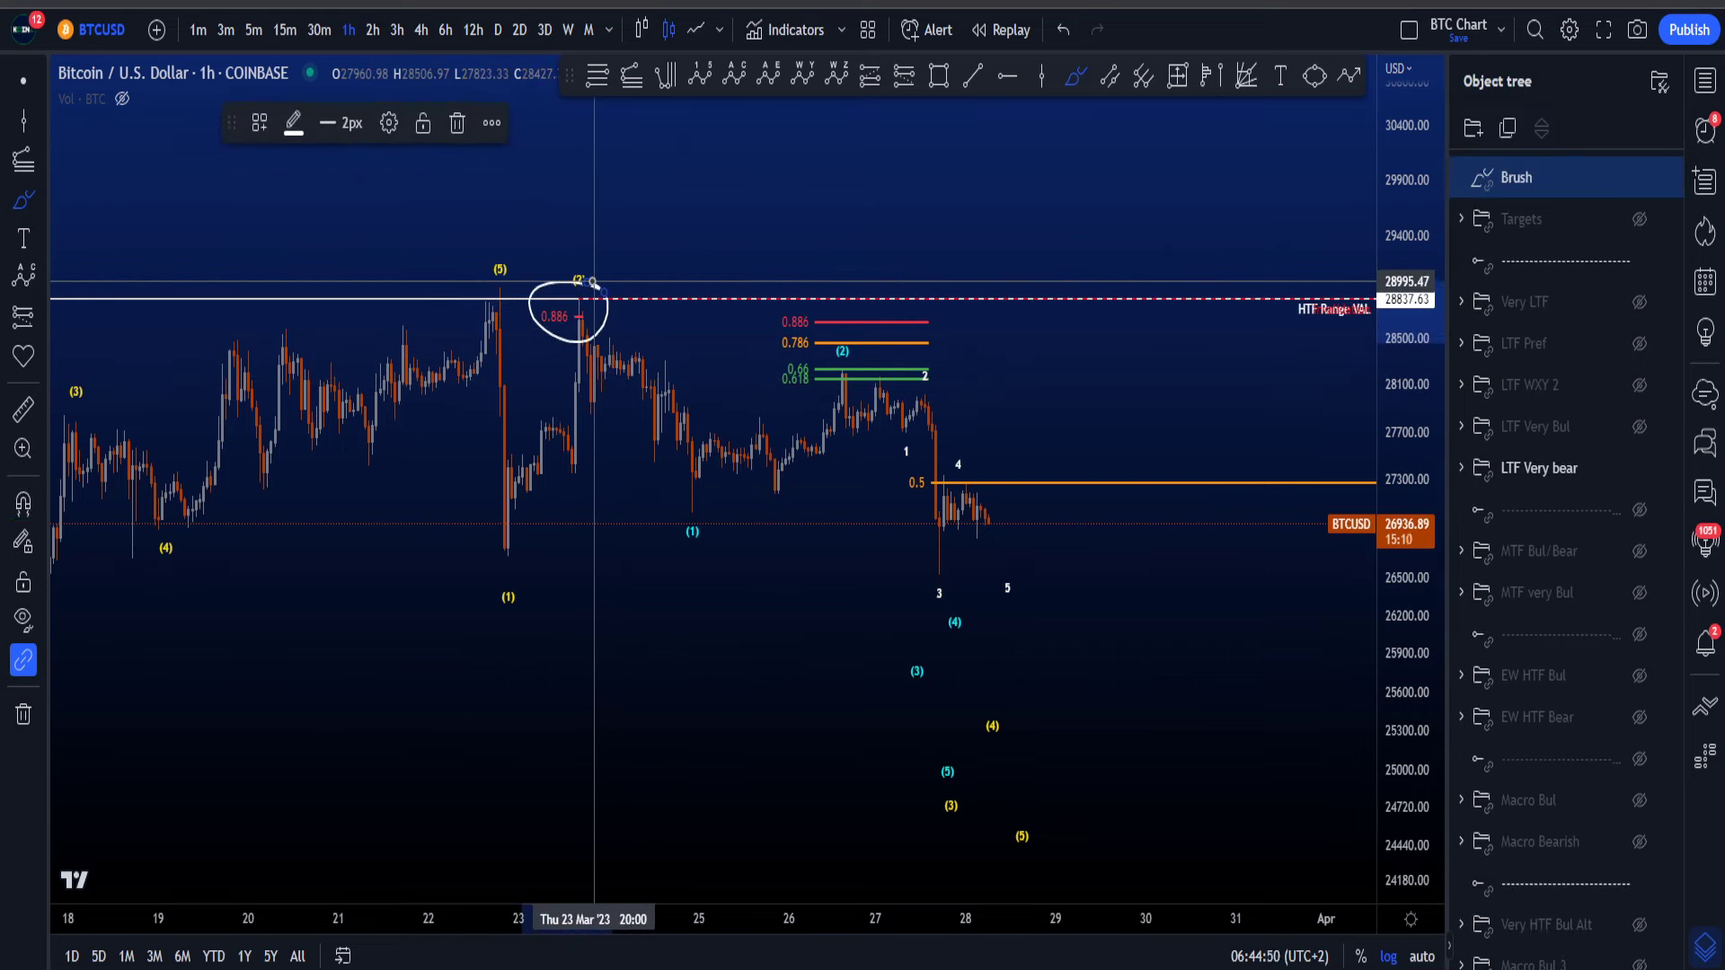
pyautogui.hotkey('ctrl', 'z')
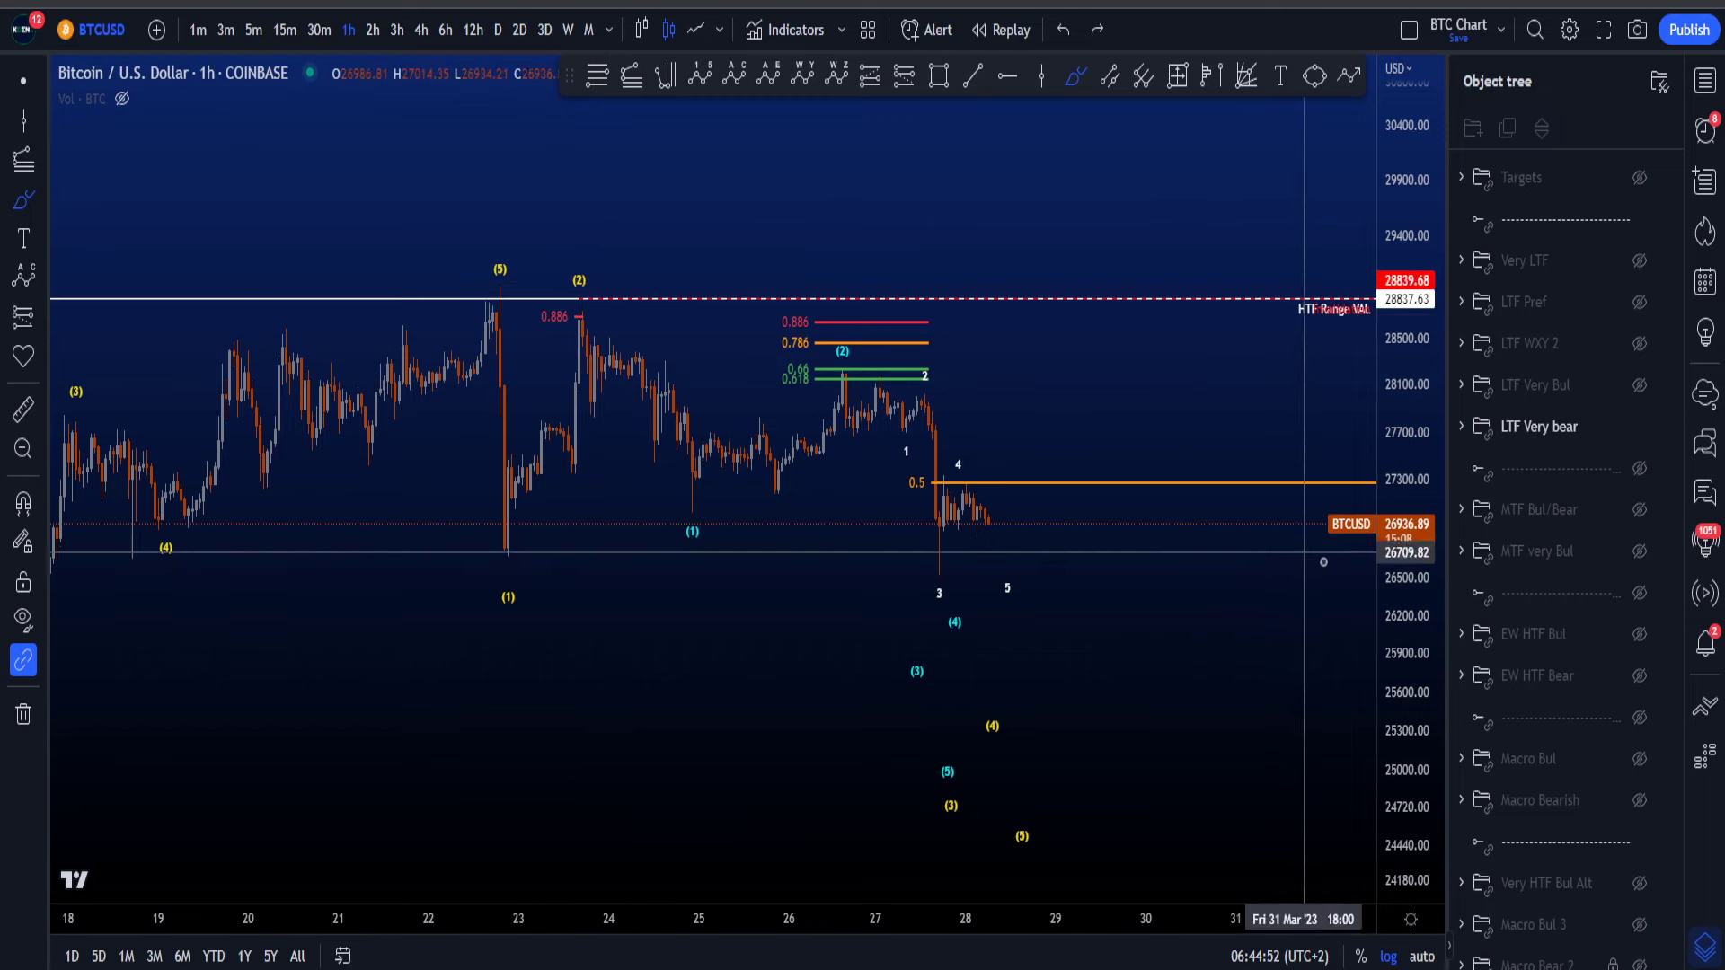
# Step: Brush along the highs and lows of the decline from yellow wave (2) to cyan wave (1), undoing every stroke
pyautogui.scroll(3, 1256, 497)
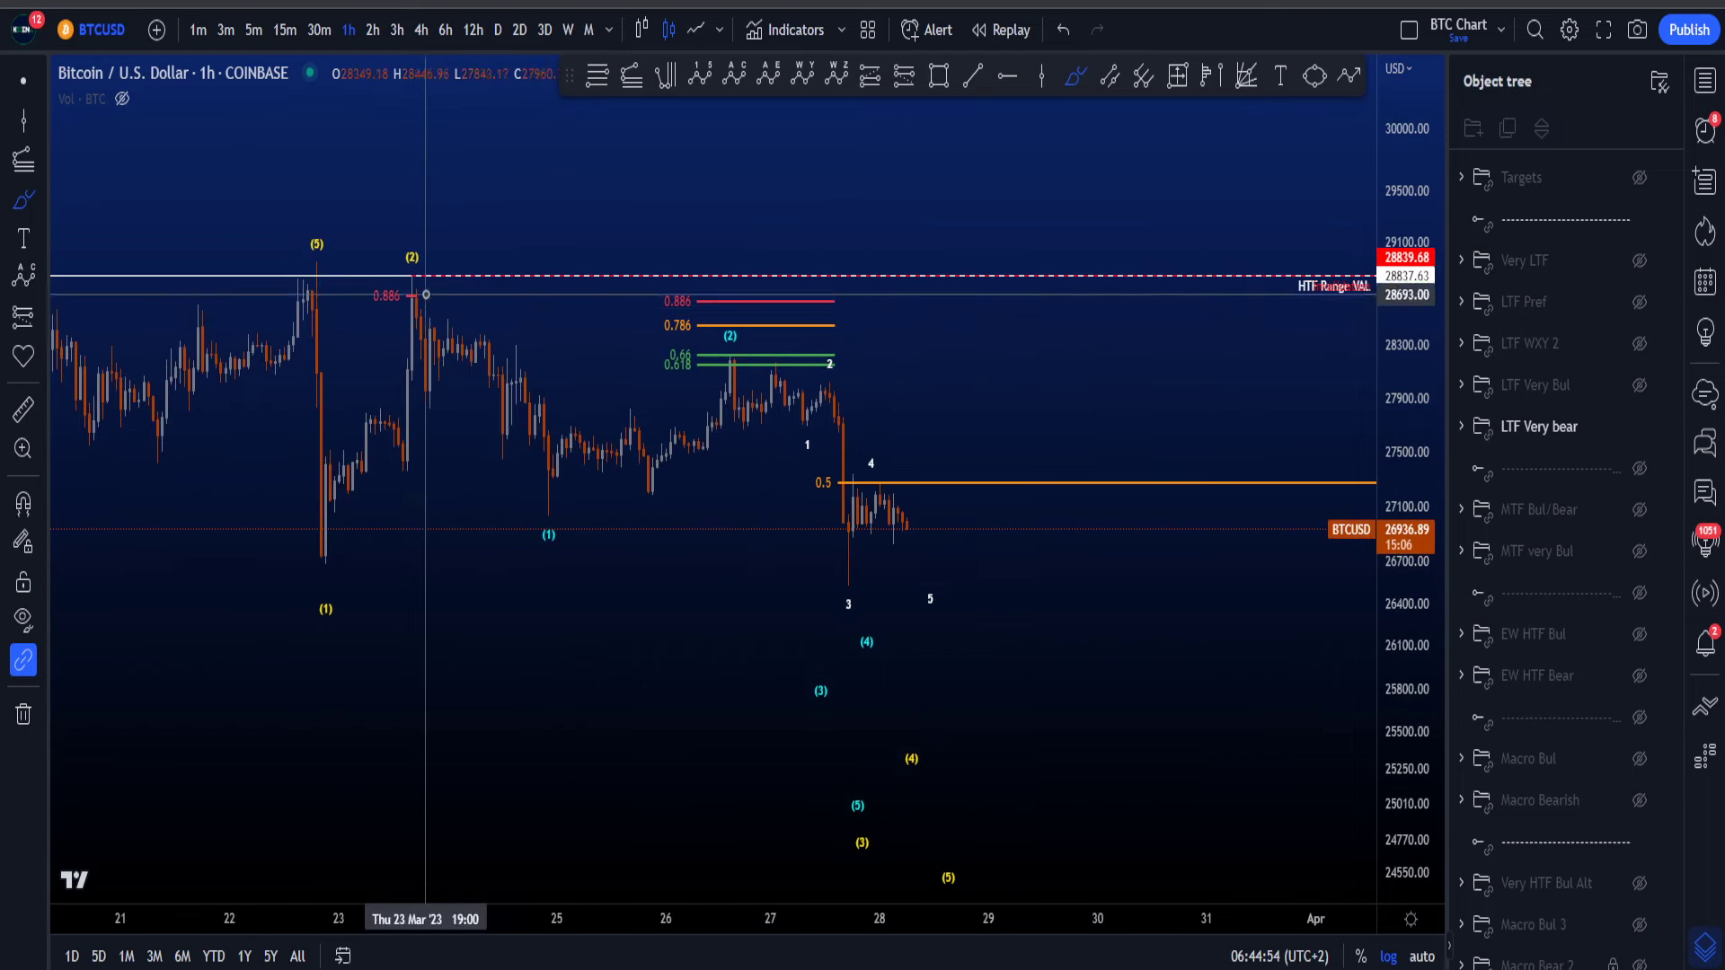
pyautogui.moveTo(426, 295); pyautogui.dragTo(576, 499)
pyautogui.moveTo(396, 383); pyautogui.dragTo(530, 503)
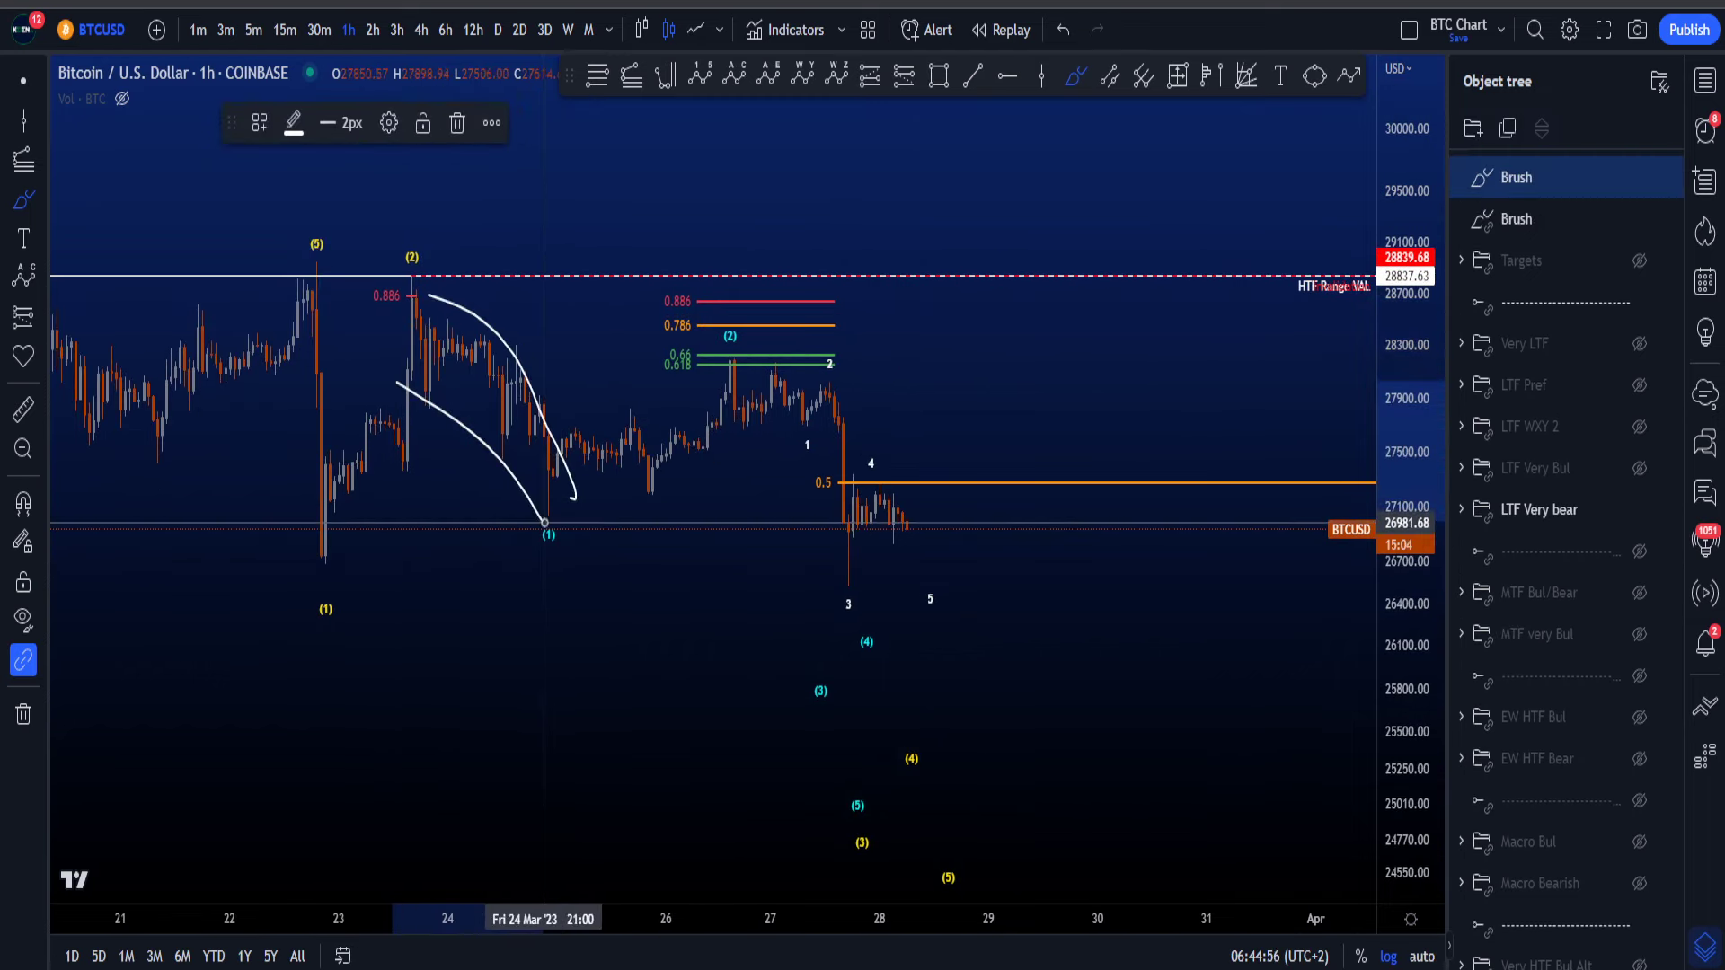
pyautogui.hotkey('ctrl', 'z')
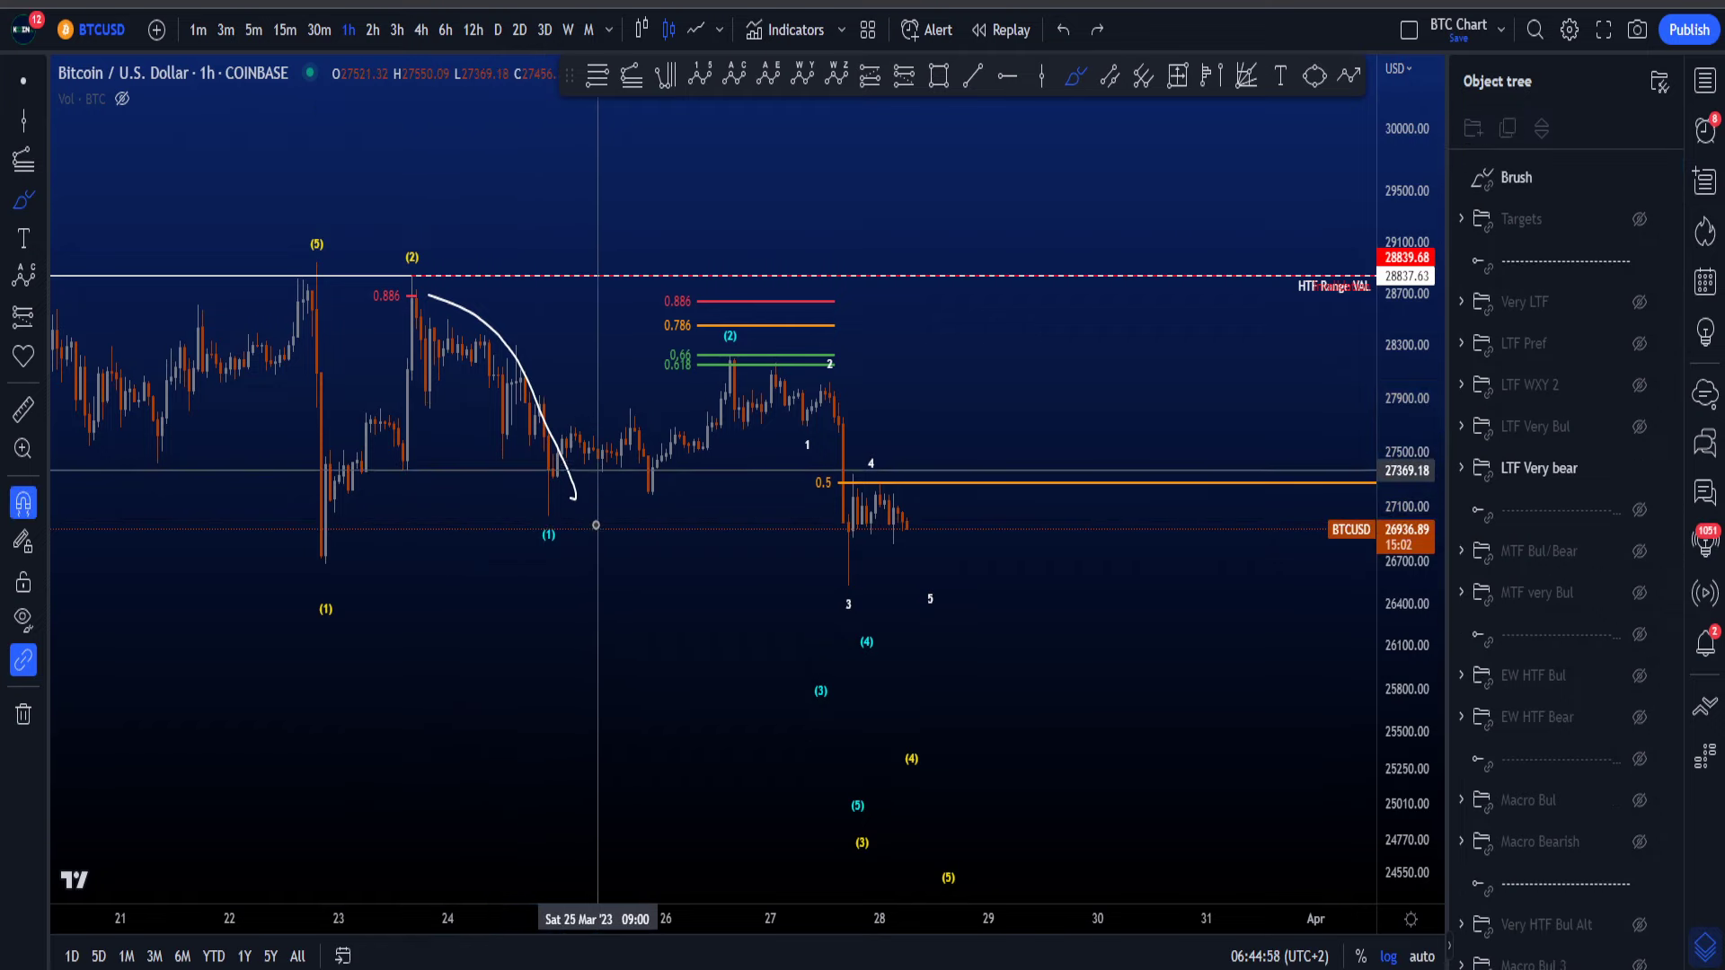
pyautogui.hotkey('ctrl', 'z')
pyautogui.hotkey('ctrl', 'y')
pyautogui.hotkey('ctrl', 'y')
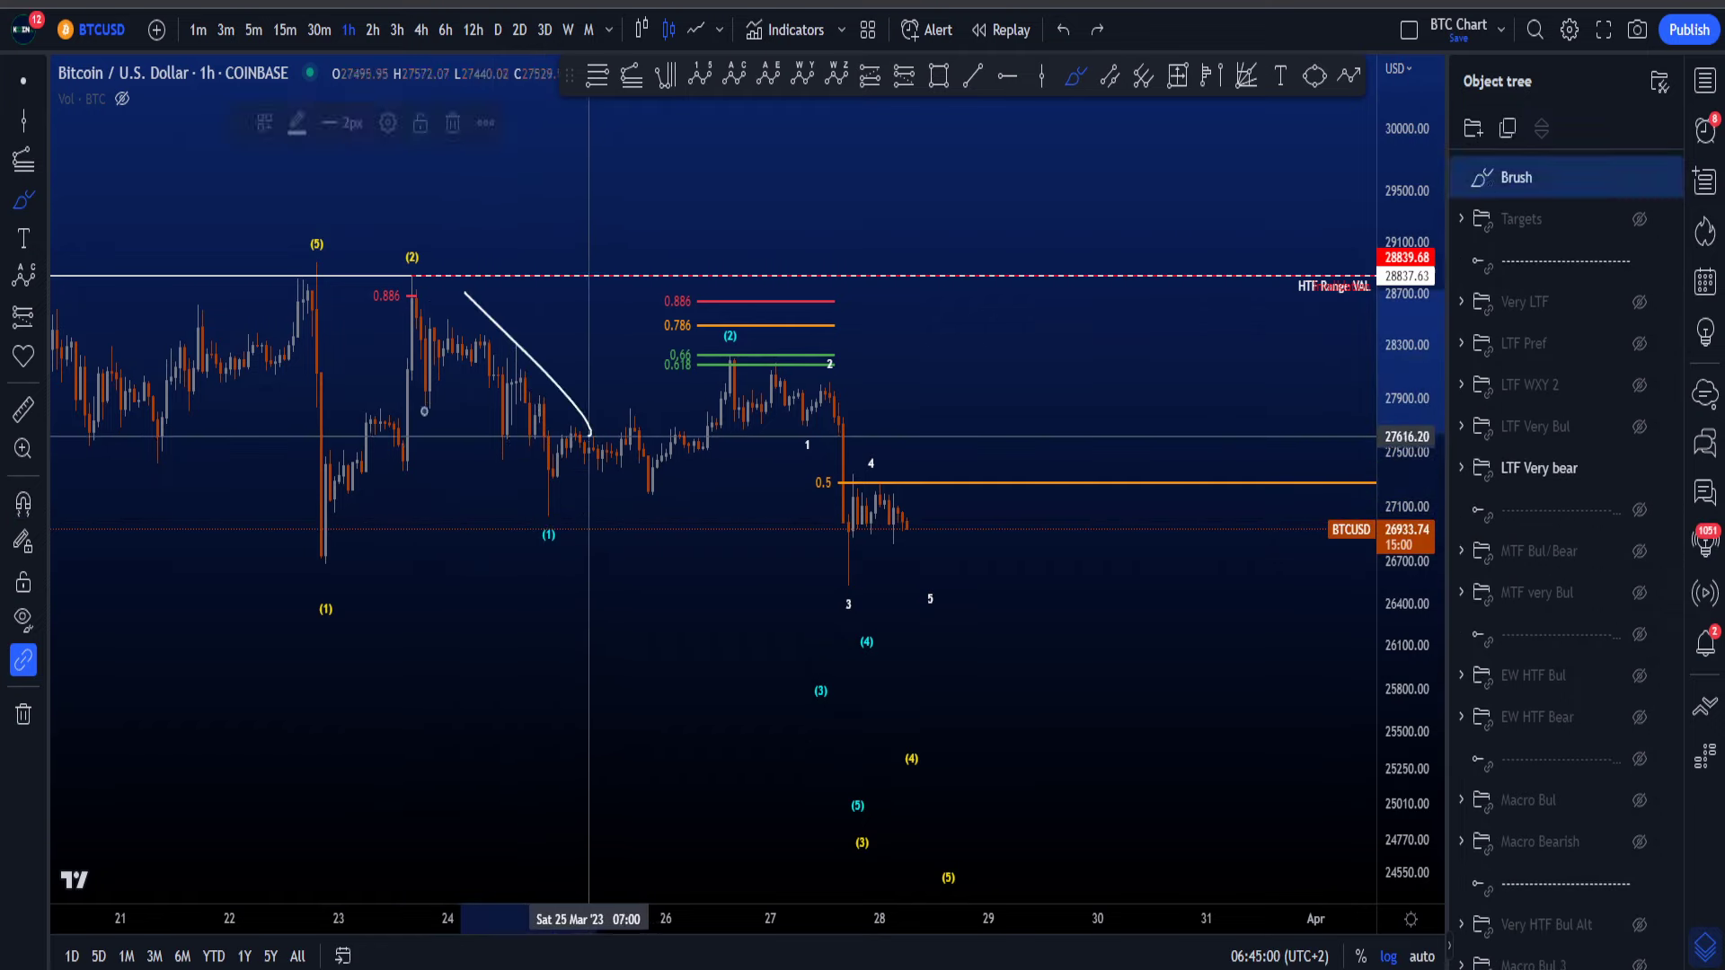
pyautogui.hotkey('ctrl', 'z')
pyautogui.hotkey('ctrl', 'z')
# Step: Brush the individual legs of the decline into the cyan wave (1) low, undoing each stroke
pyautogui.moveTo(550, 467)
pyautogui.mouseDown()
pyautogui.moveTo(585, 527)
pyautogui.moveTo(561, 506)
pyautogui.mouseUp()
pyautogui.hotkey('ctrl', 'z')
pyautogui.moveTo(406, 297)
pyautogui.mouseDown()
pyautogui.moveTo(454, 354)
pyautogui.moveTo(527, 390)
pyautogui.moveTo(557, 479)
pyautogui.mouseUp()
pyautogui.hotkey('ctrl', 'z')
pyautogui.moveTo(525, 370); pyautogui.dragTo(558, 517)
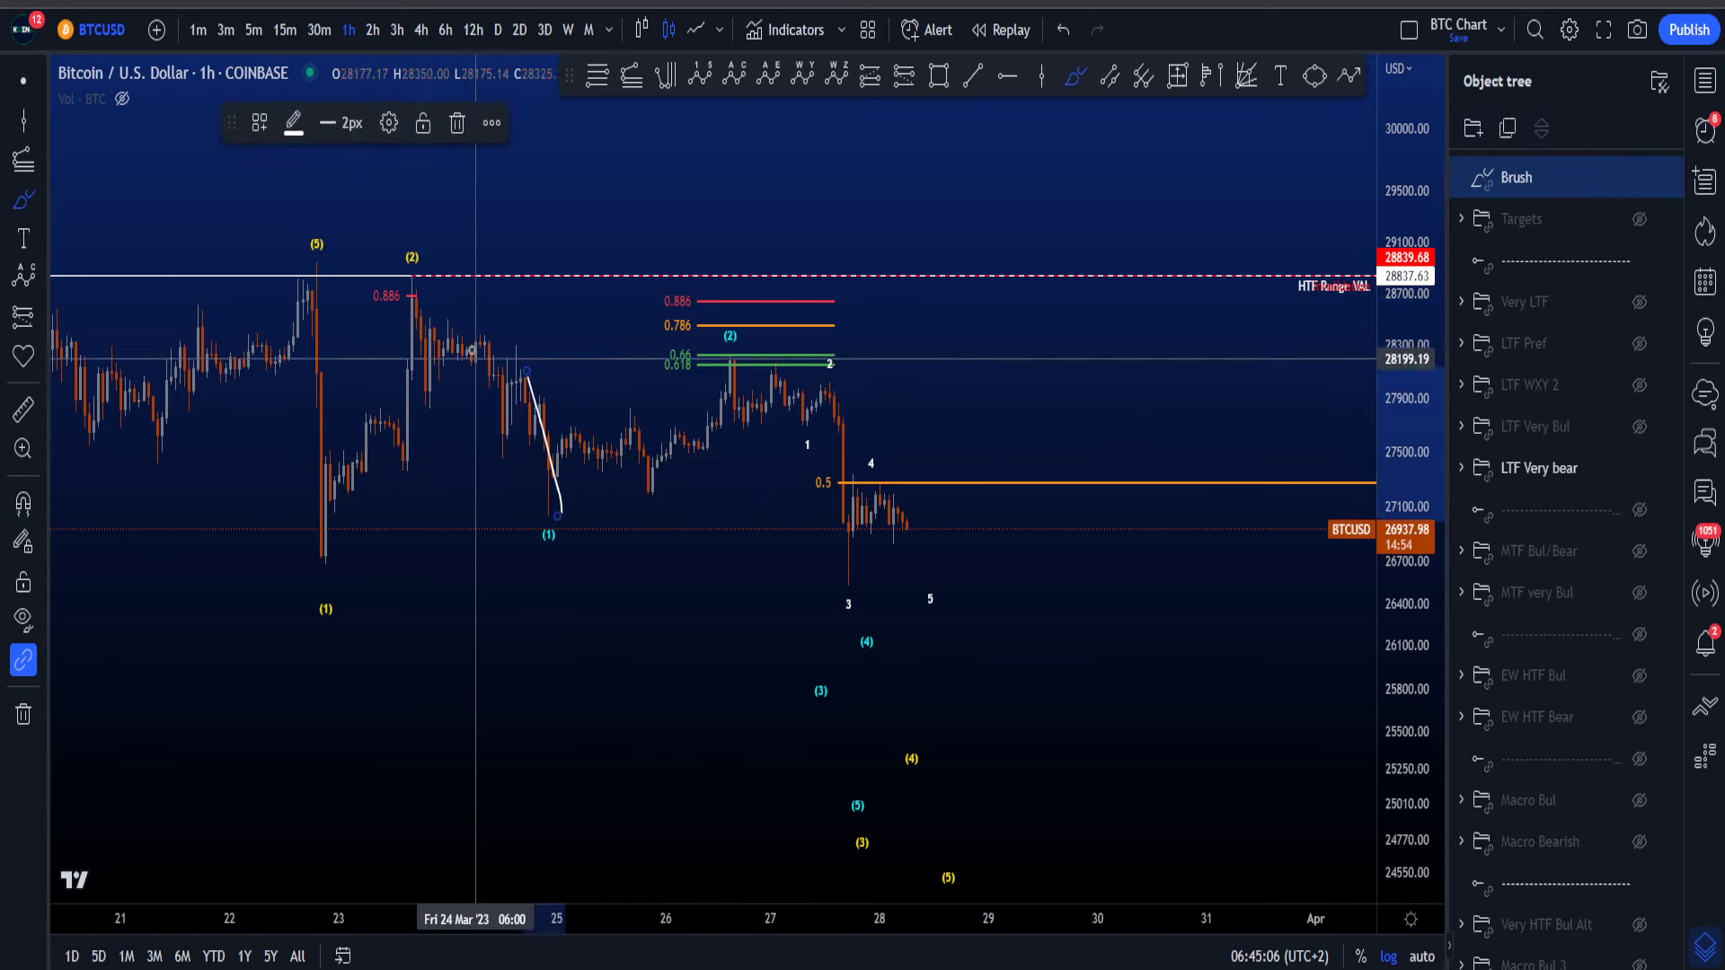
pyautogui.moveTo(460, 329); pyautogui.dragTo(521, 474)
pyautogui.hotkey('ctrl', 'z')
pyautogui.hotkey('ctrl', 'z')
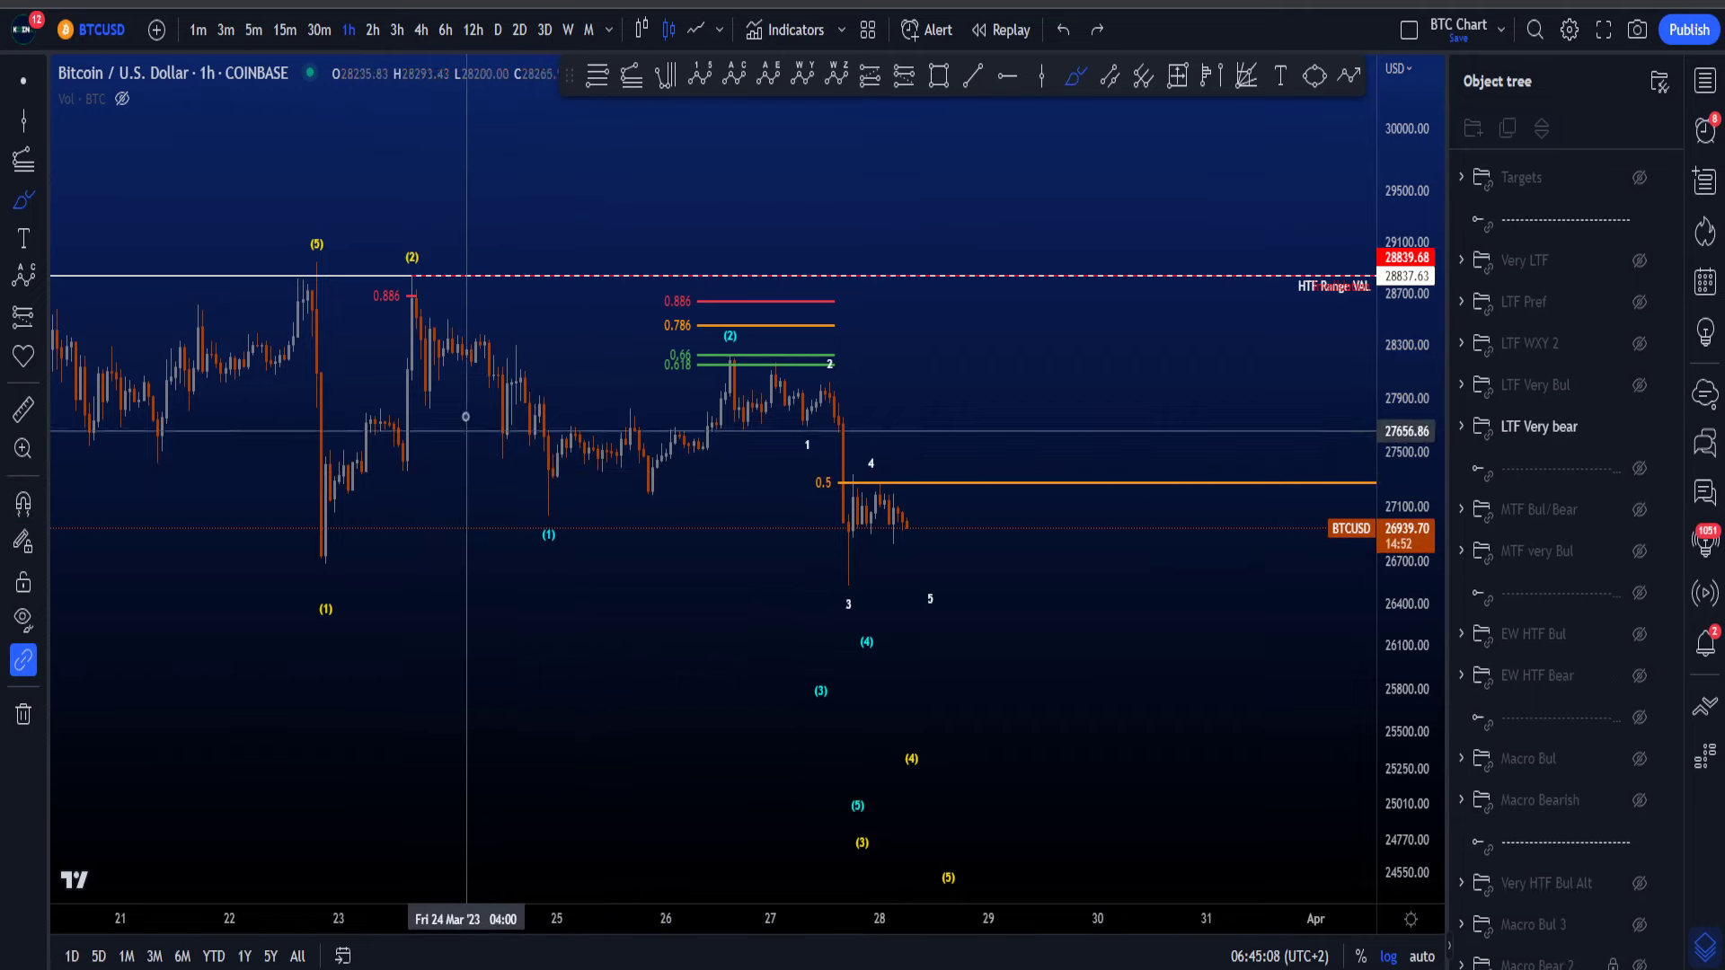
# Step: Retrace the whole drop from yellow wave (2) to cyan wave (1) and mark its intermediate lows, undoing all strokes
pyautogui.moveTo(414, 301)
pyautogui.mouseDown()
pyautogui.moveTo(528, 400)
pyautogui.moveTo(564, 531)
pyautogui.mouseUp()
pyautogui.hotkey('ctrl', 'z')
pyautogui.moveTo(451, 304); pyautogui.dragTo(564, 483)
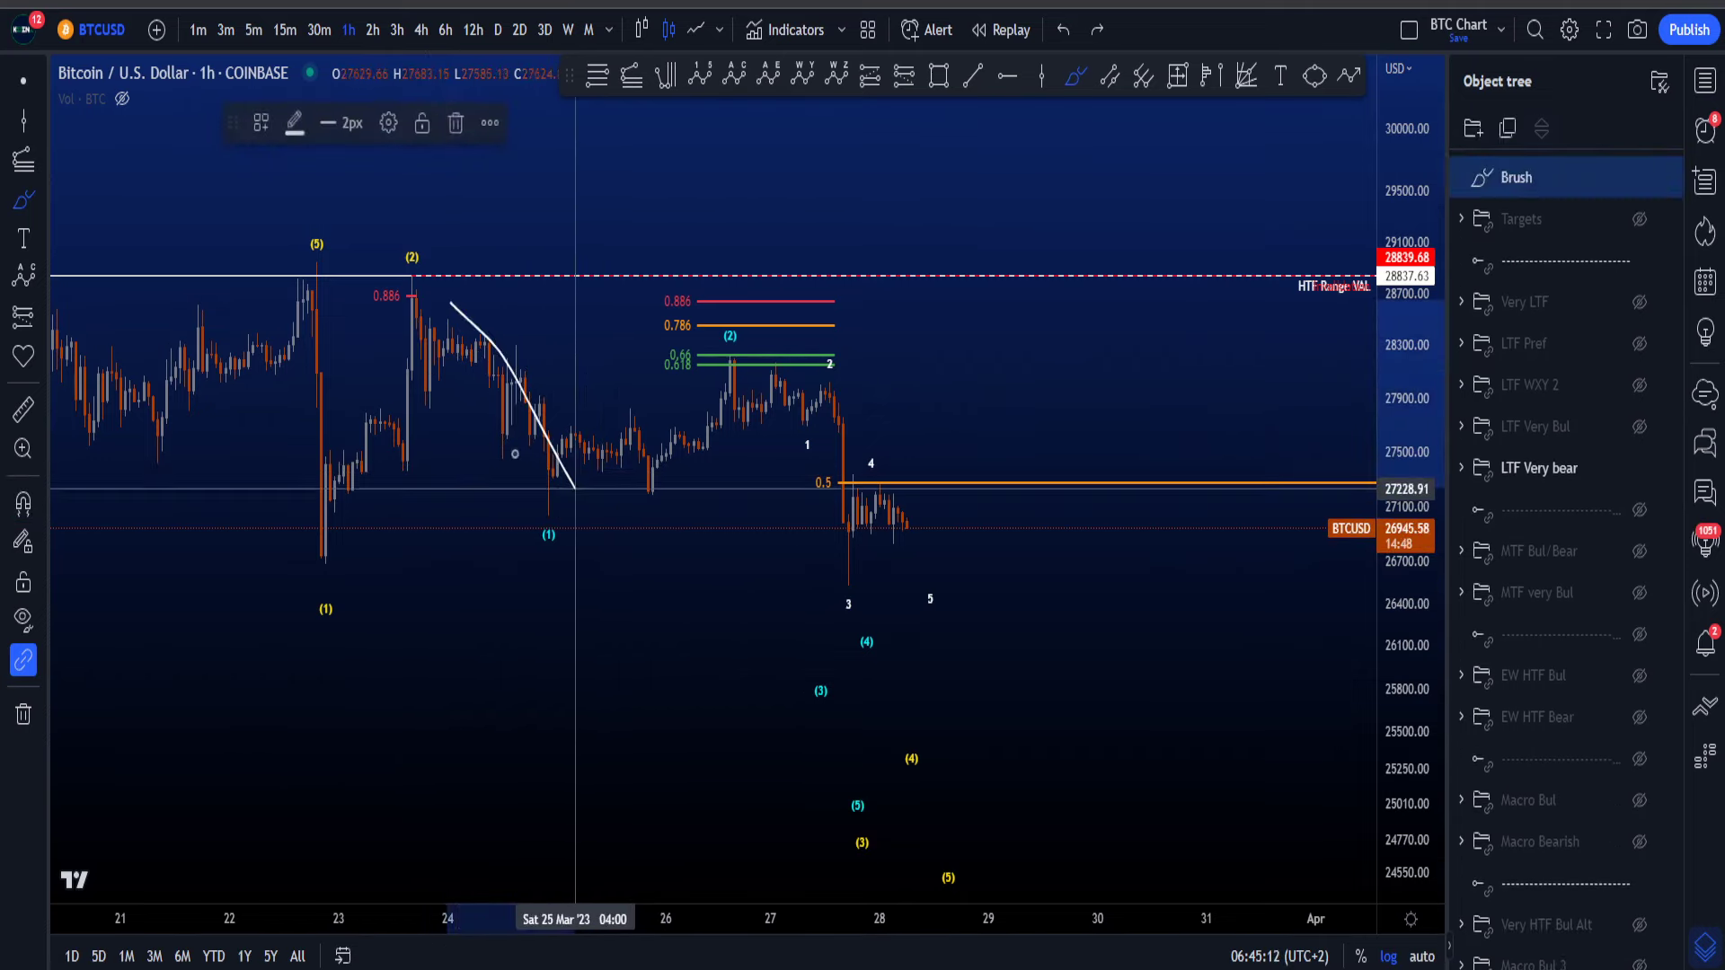
pyautogui.moveTo(458, 364); pyautogui.dragTo(527, 470)
pyautogui.hotkey('ctrl', 'z')
pyautogui.hotkey('ctrl', 'z')
# Step: Brush the move from yellow wave (2) to the latest candles and arc over the candles under the 0.5 line, undoing the strokes
pyautogui.moveTo(443, 318)
pyautogui.mouseDown()
pyautogui.moveTo(544, 457)
pyautogui.moveTo(823, 361)
pyautogui.moveTo(873, 503)
pyautogui.moveTo(820, 497)
pyautogui.moveTo(922, 533)
pyautogui.mouseUp()
pyautogui.hotkey('ctrl', 'z')
pyautogui.hotkey('ctrl', 'z')
pyautogui.hotkey('ctrl', 'z')
pyautogui.hotkey('ctrl', 'z')
pyautogui.hotkey('ctrl', 'z')
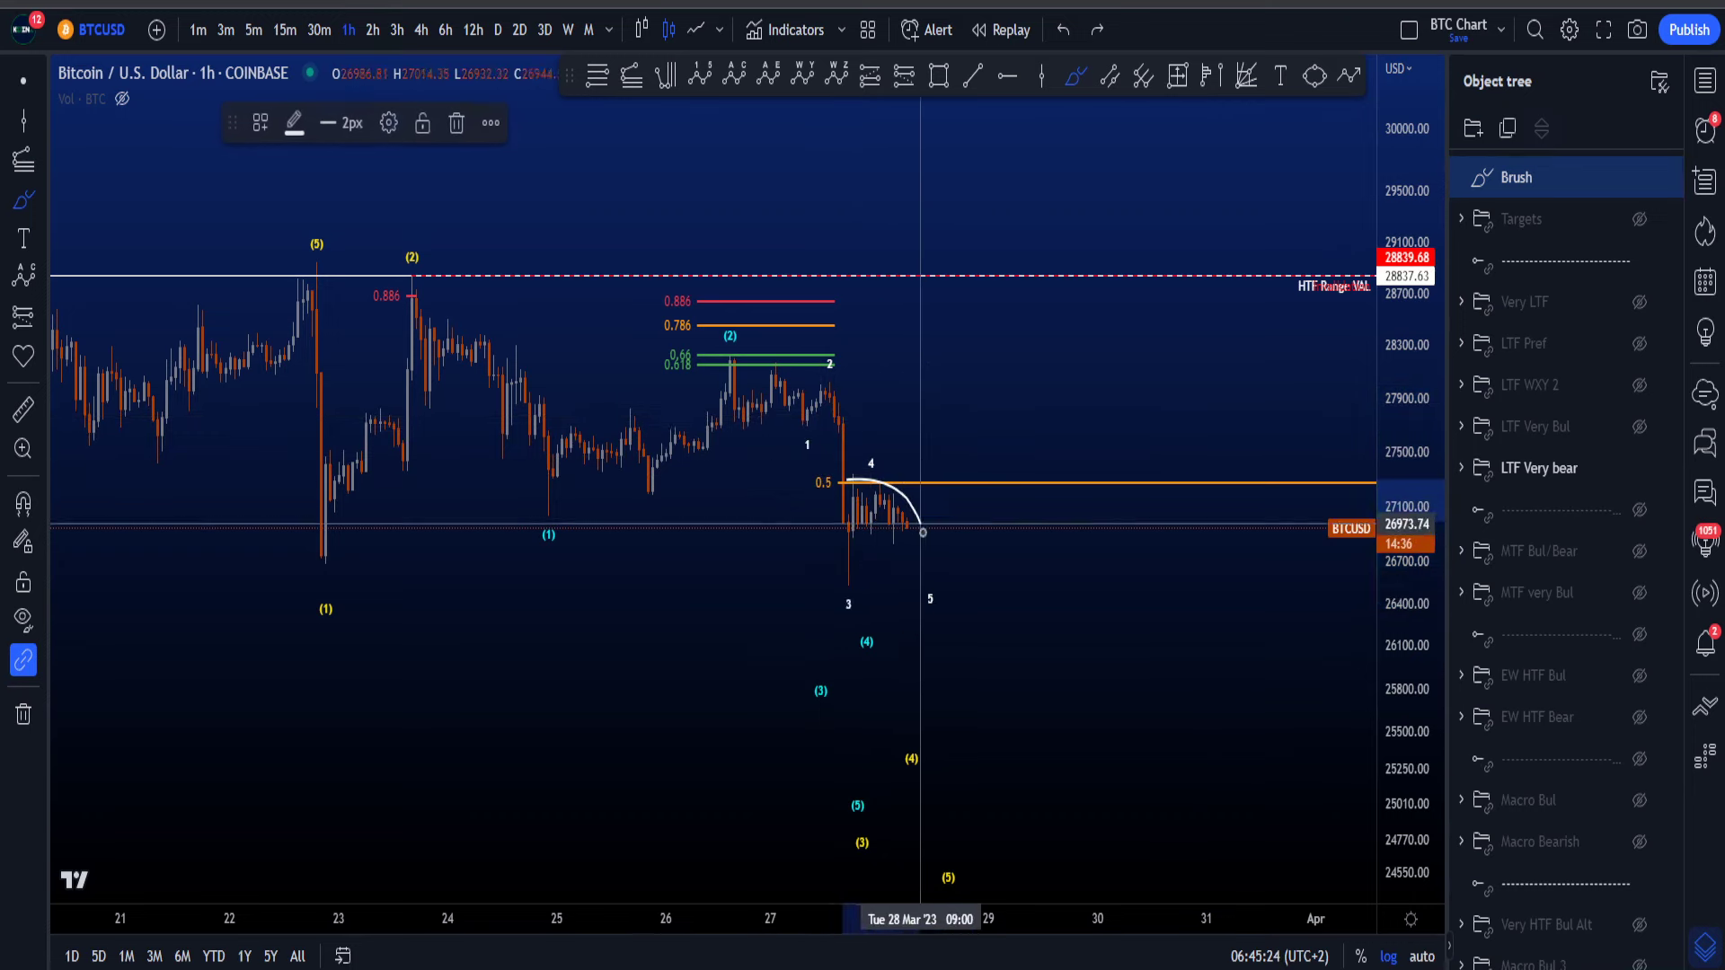
pyautogui.hotkey('ctrl', 'z')
# Step: Circle the 0.5 level label and mark the candle highs touching the 0.5 line, undoing every stroke
pyautogui.scroll(3, 1013, 585)
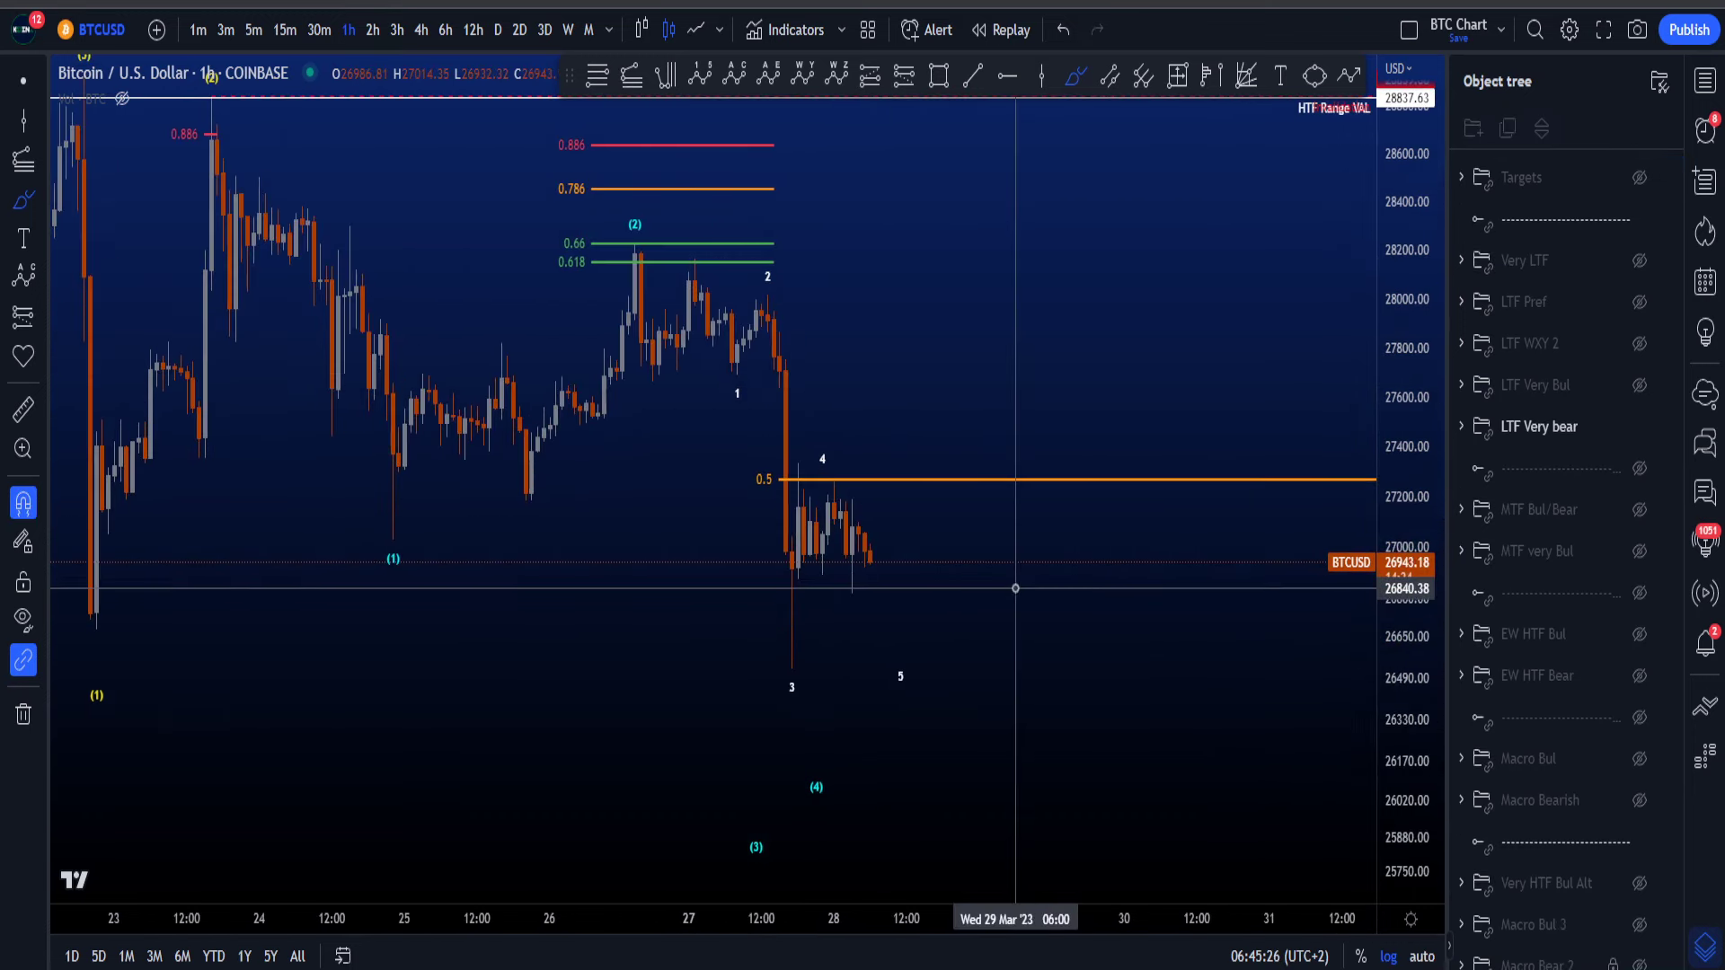
pyautogui.moveTo(788, 460); pyautogui.dragTo(736, 479)
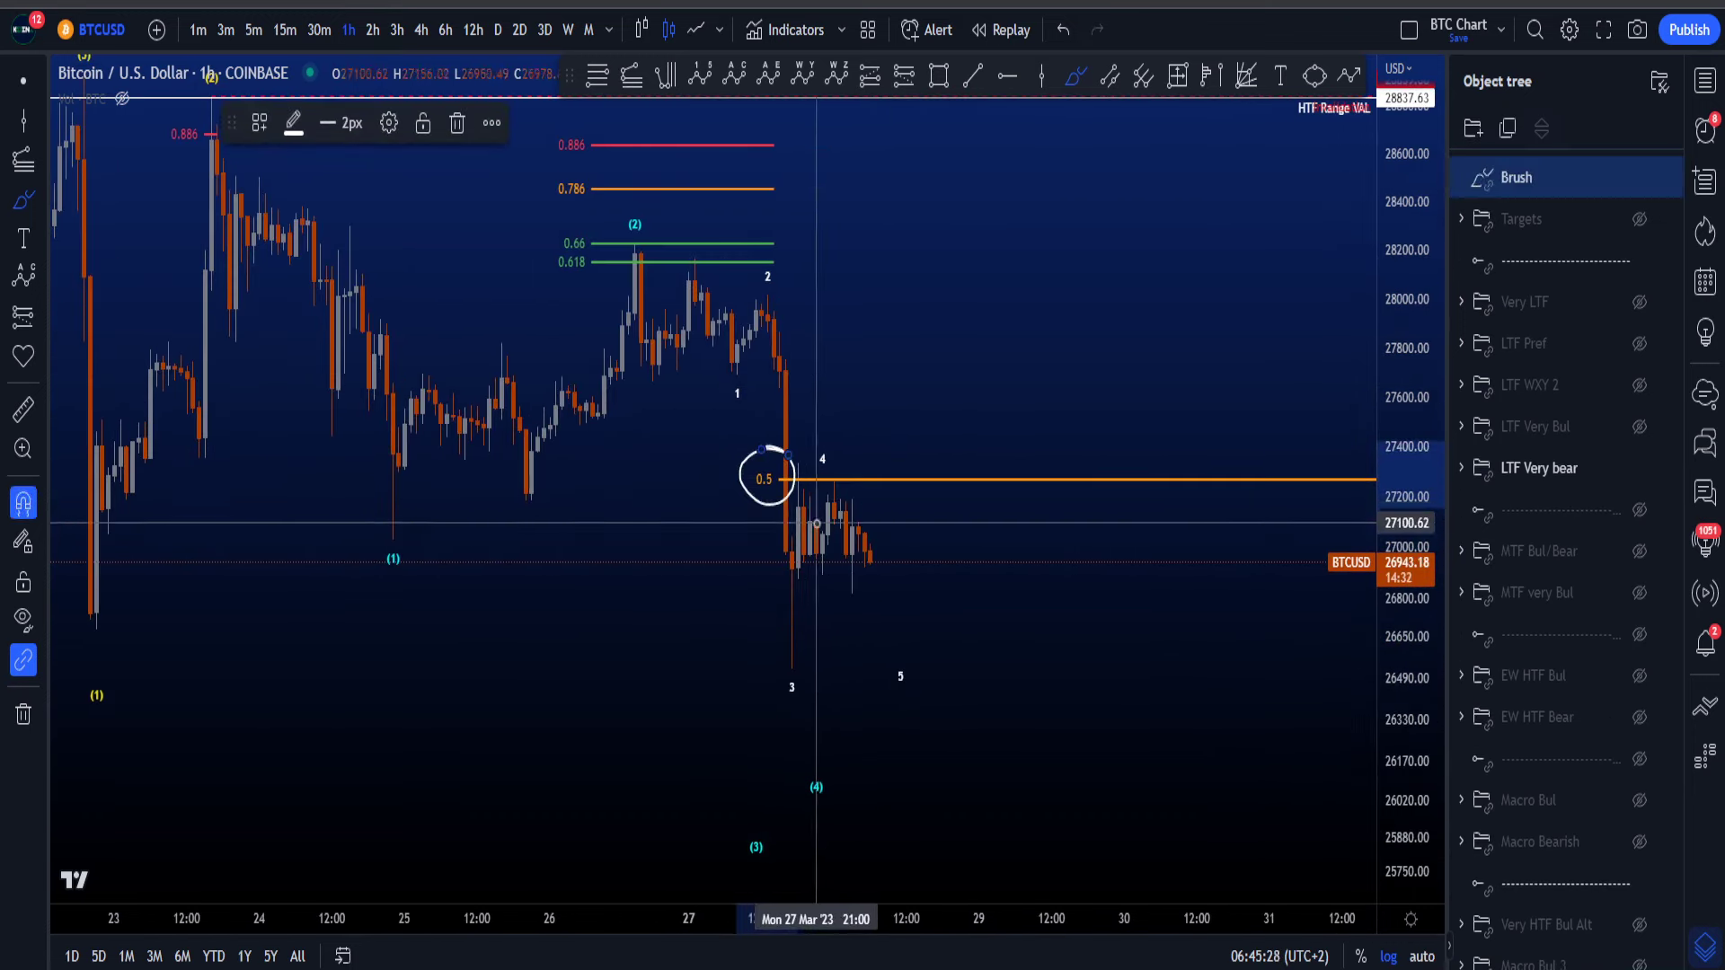
pyautogui.hotkey('ctrl', 'z')
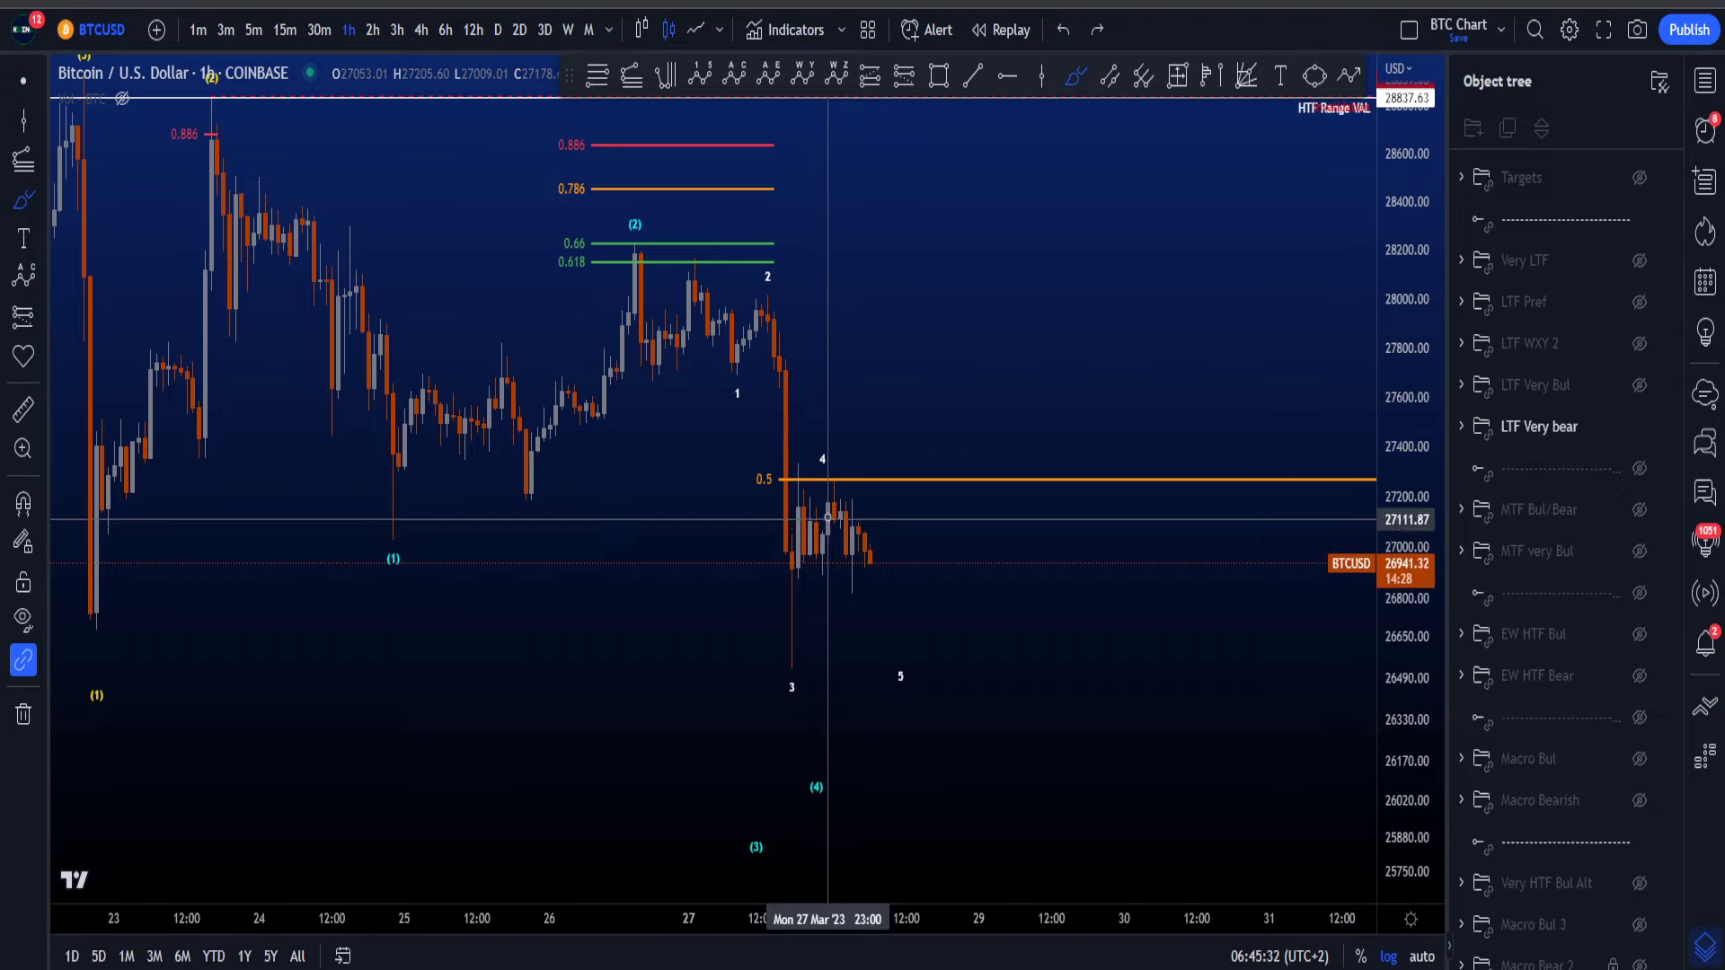
pyautogui.moveTo(780, 472)
pyautogui.mouseDown()
pyautogui.moveTo(834, 472)
pyautogui.moveTo(804, 472)
pyautogui.moveTo(831, 456)
pyautogui.mouseUp()
pyautogui.hotkey('ctrl', 'z')
pyautogui.hotkey('ctrl', 'z')
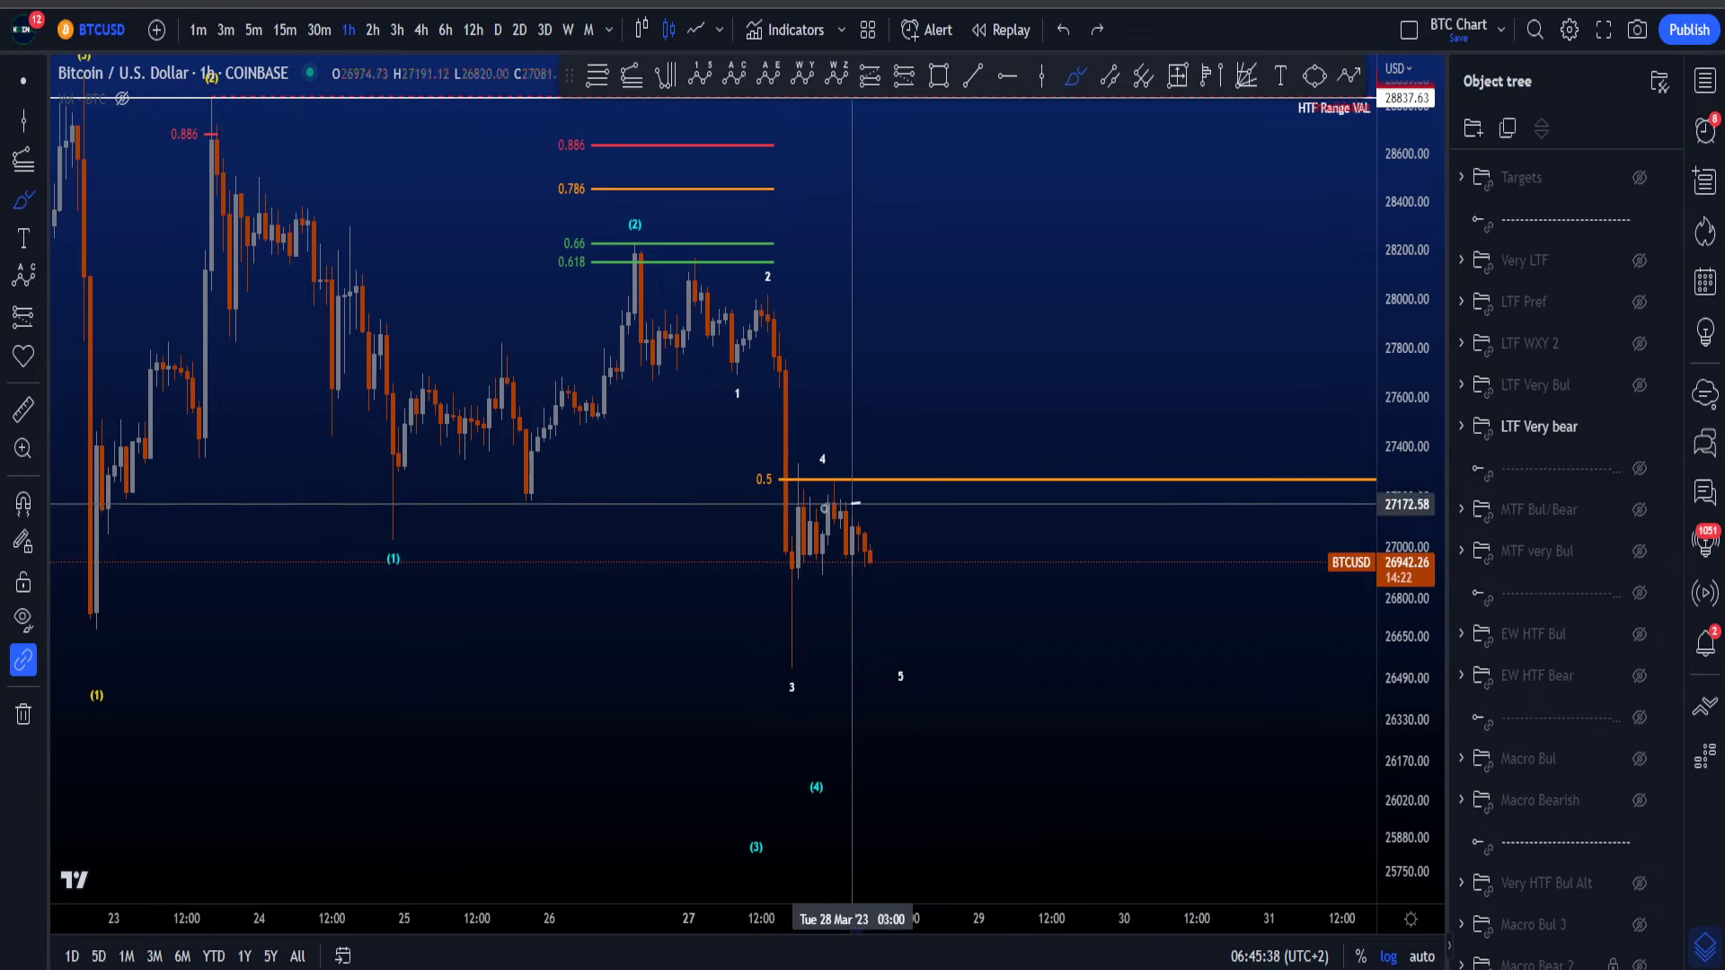
# Step: Circle the white wave 4 area and brush the projected drop toward white wave 5, removing both annotations
pyautogui.moveTo(857, 504); pyautogui.dragTo(880, 446)
pyautogui.moveTo(822, 511); pyautogui.dragTo(824, 510)
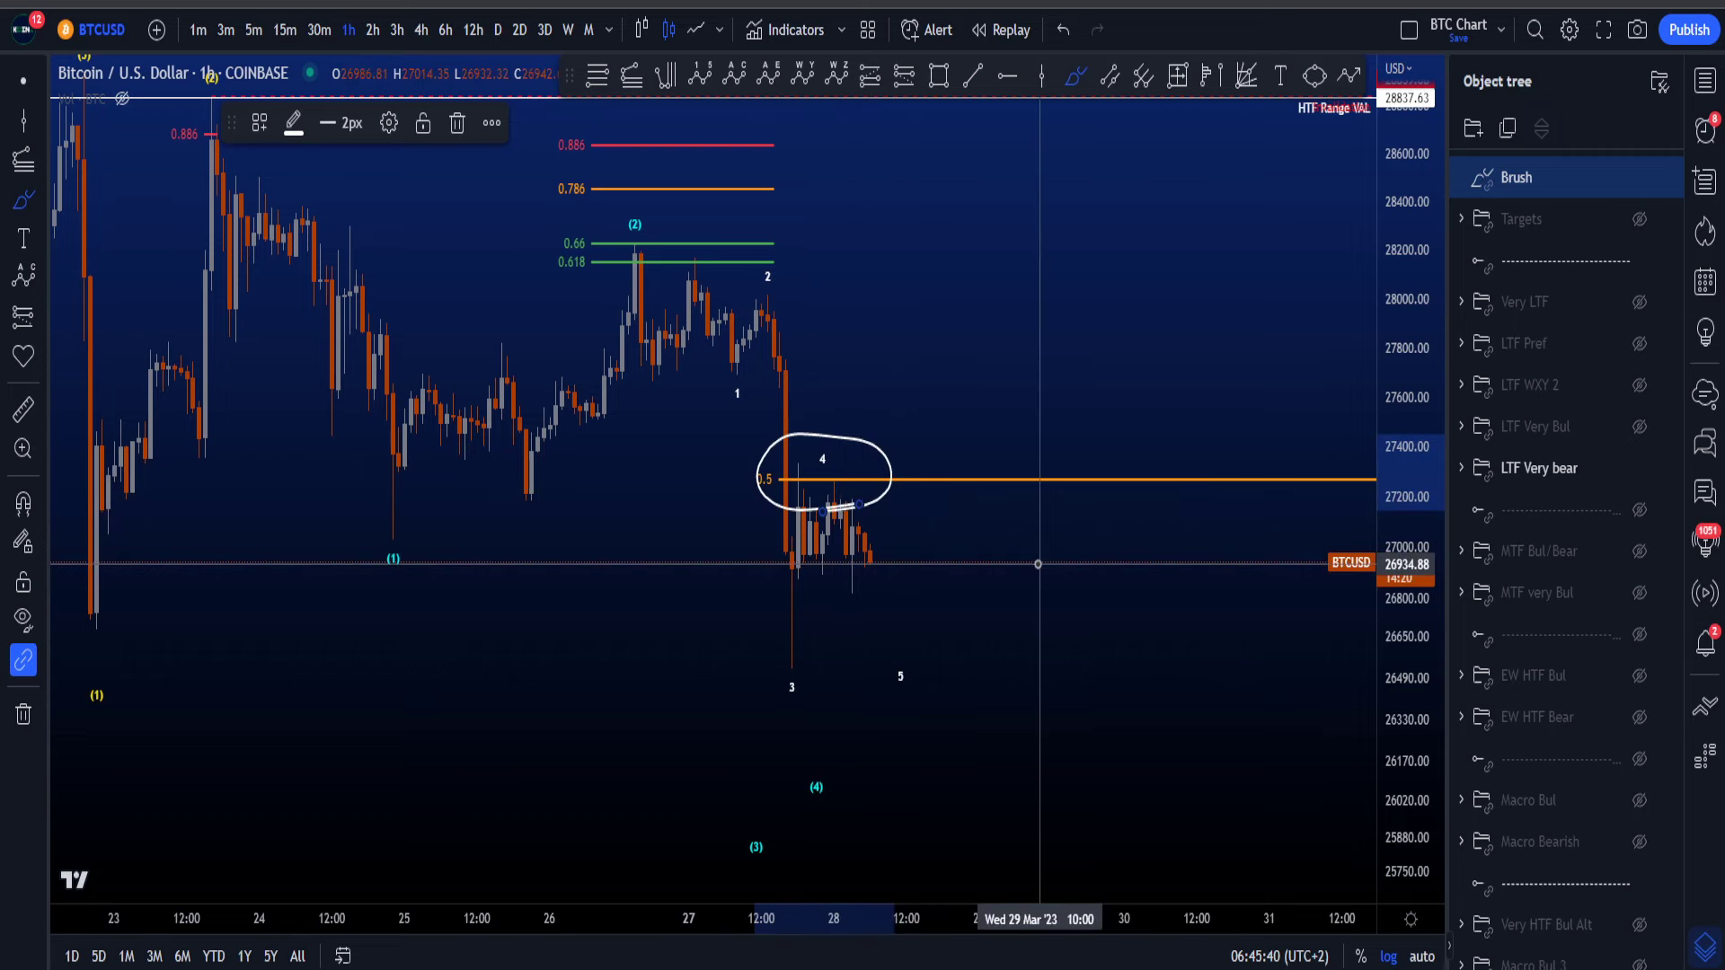
pyautogui.press('Delete')
pyautogui.scroll(-5, 1078, 575)
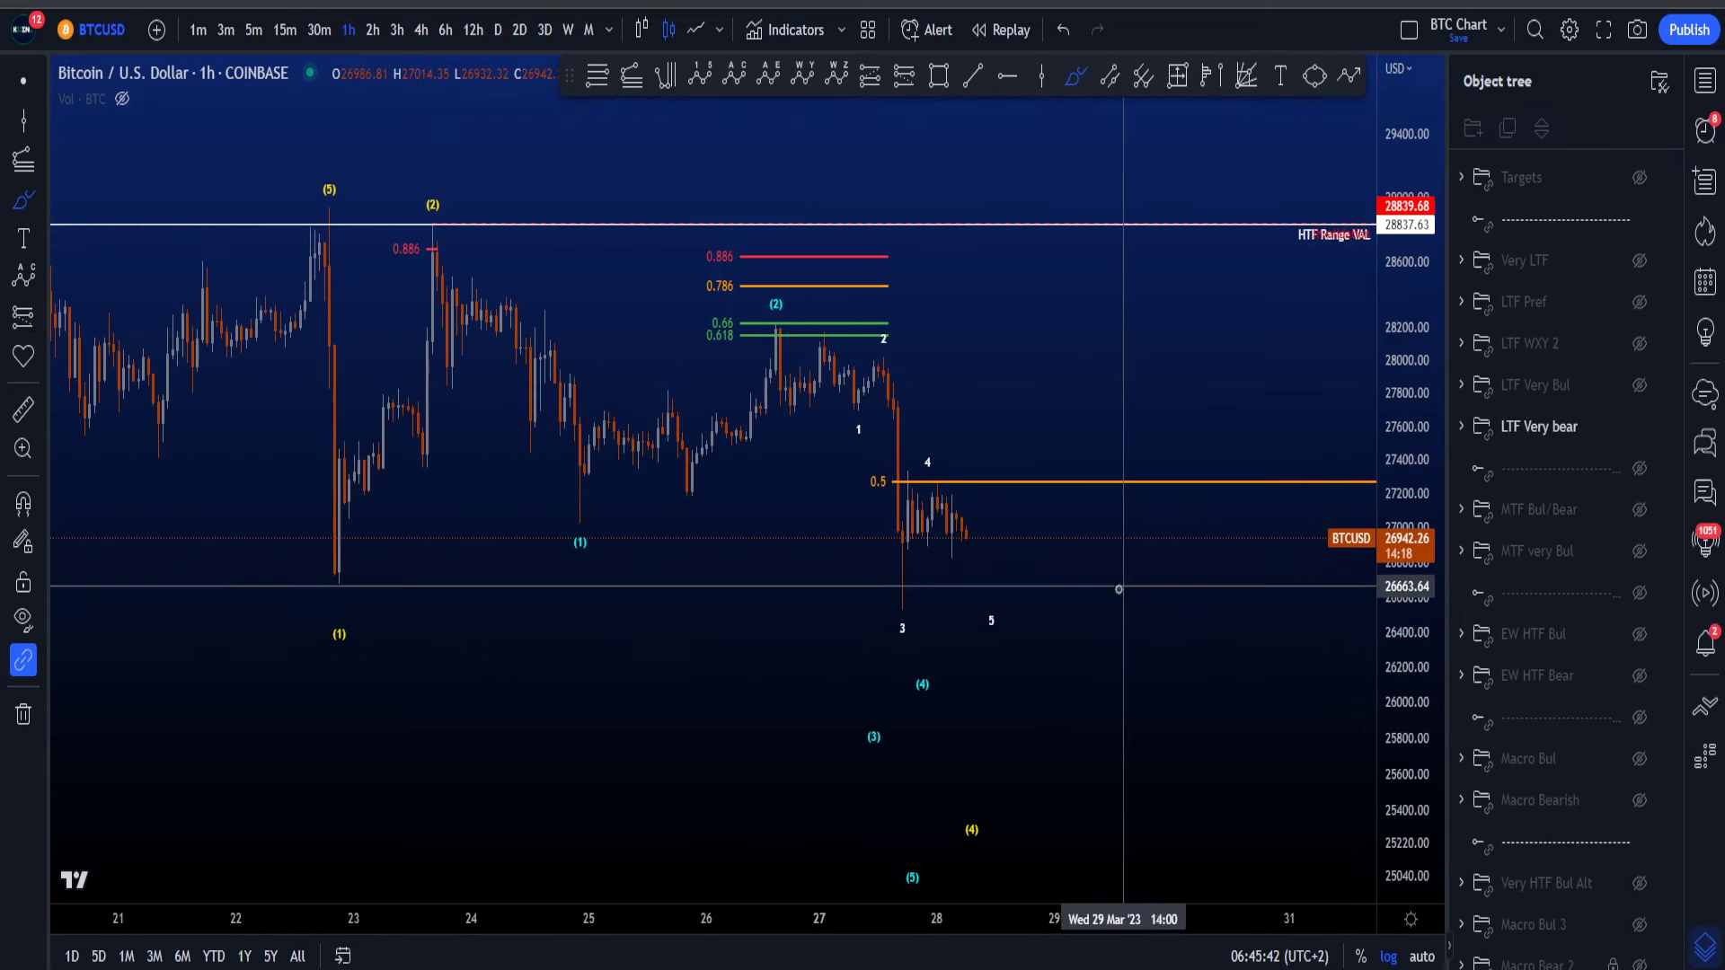
pyautogui.moveTo(960, 499); pyautogui.dragTo(991, 595)
pyautogui.hotkey('ctrl', 'z')
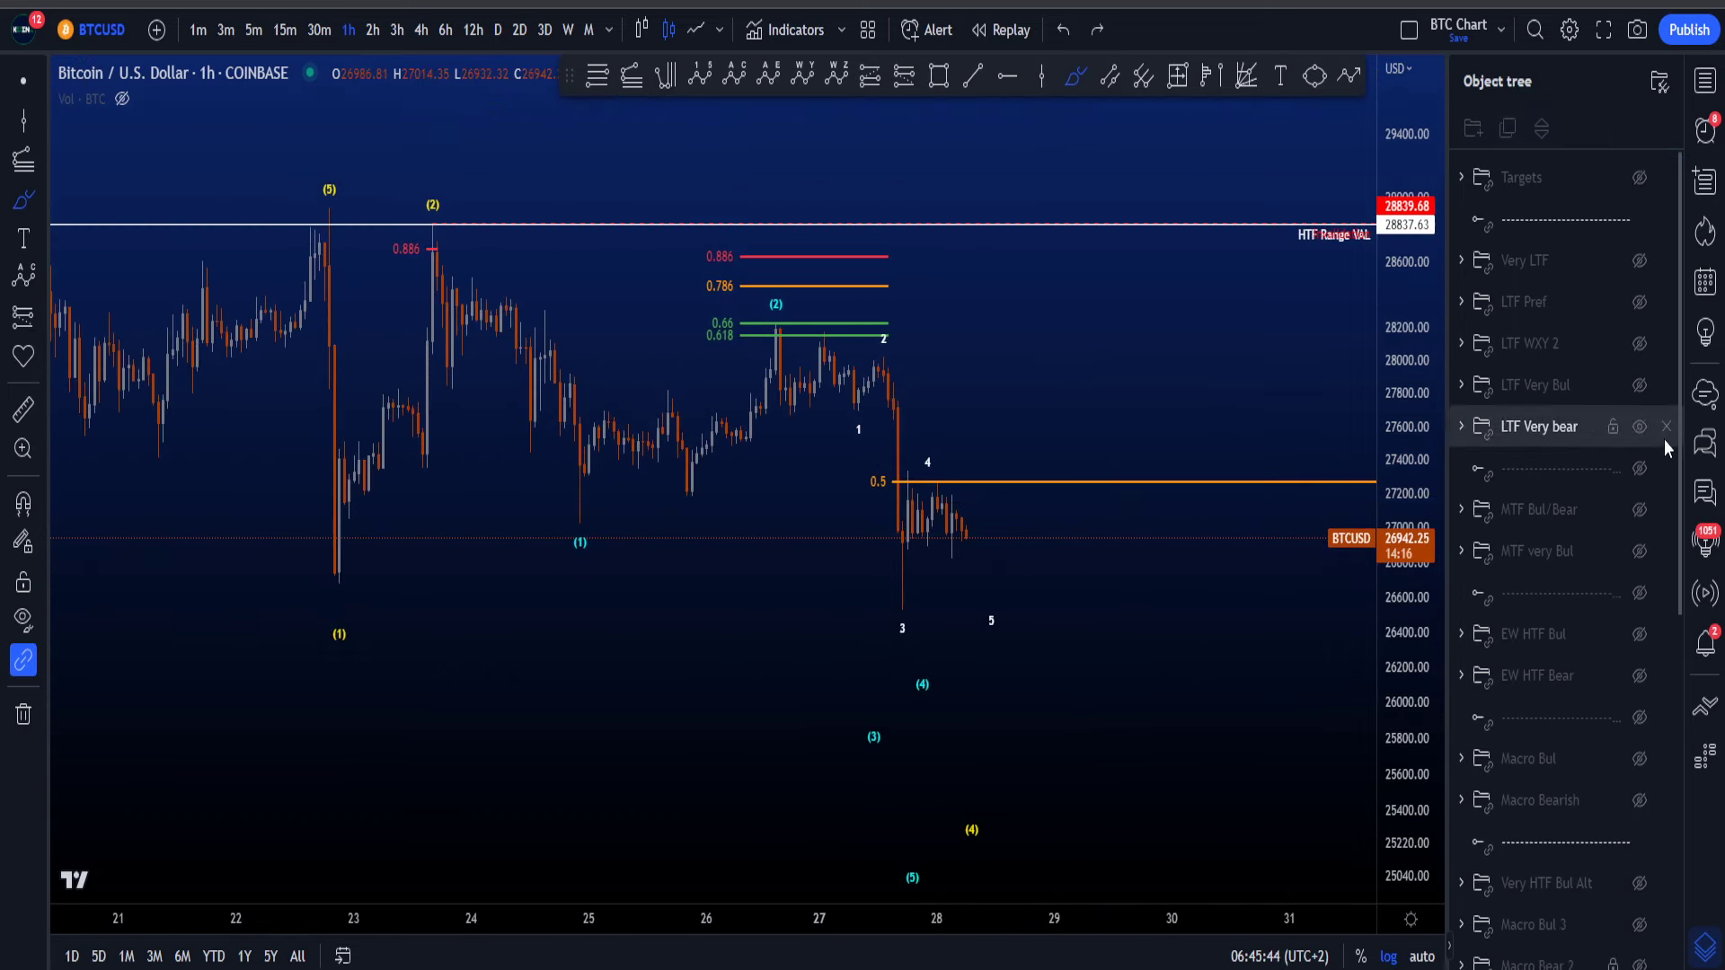
# Step: Hide the LTF Very bear drawing group and show the LTF Very Bul group across the full rise since mid-March
pyautogui.click(1640, 427)
pyautogui.click(1639, 384)
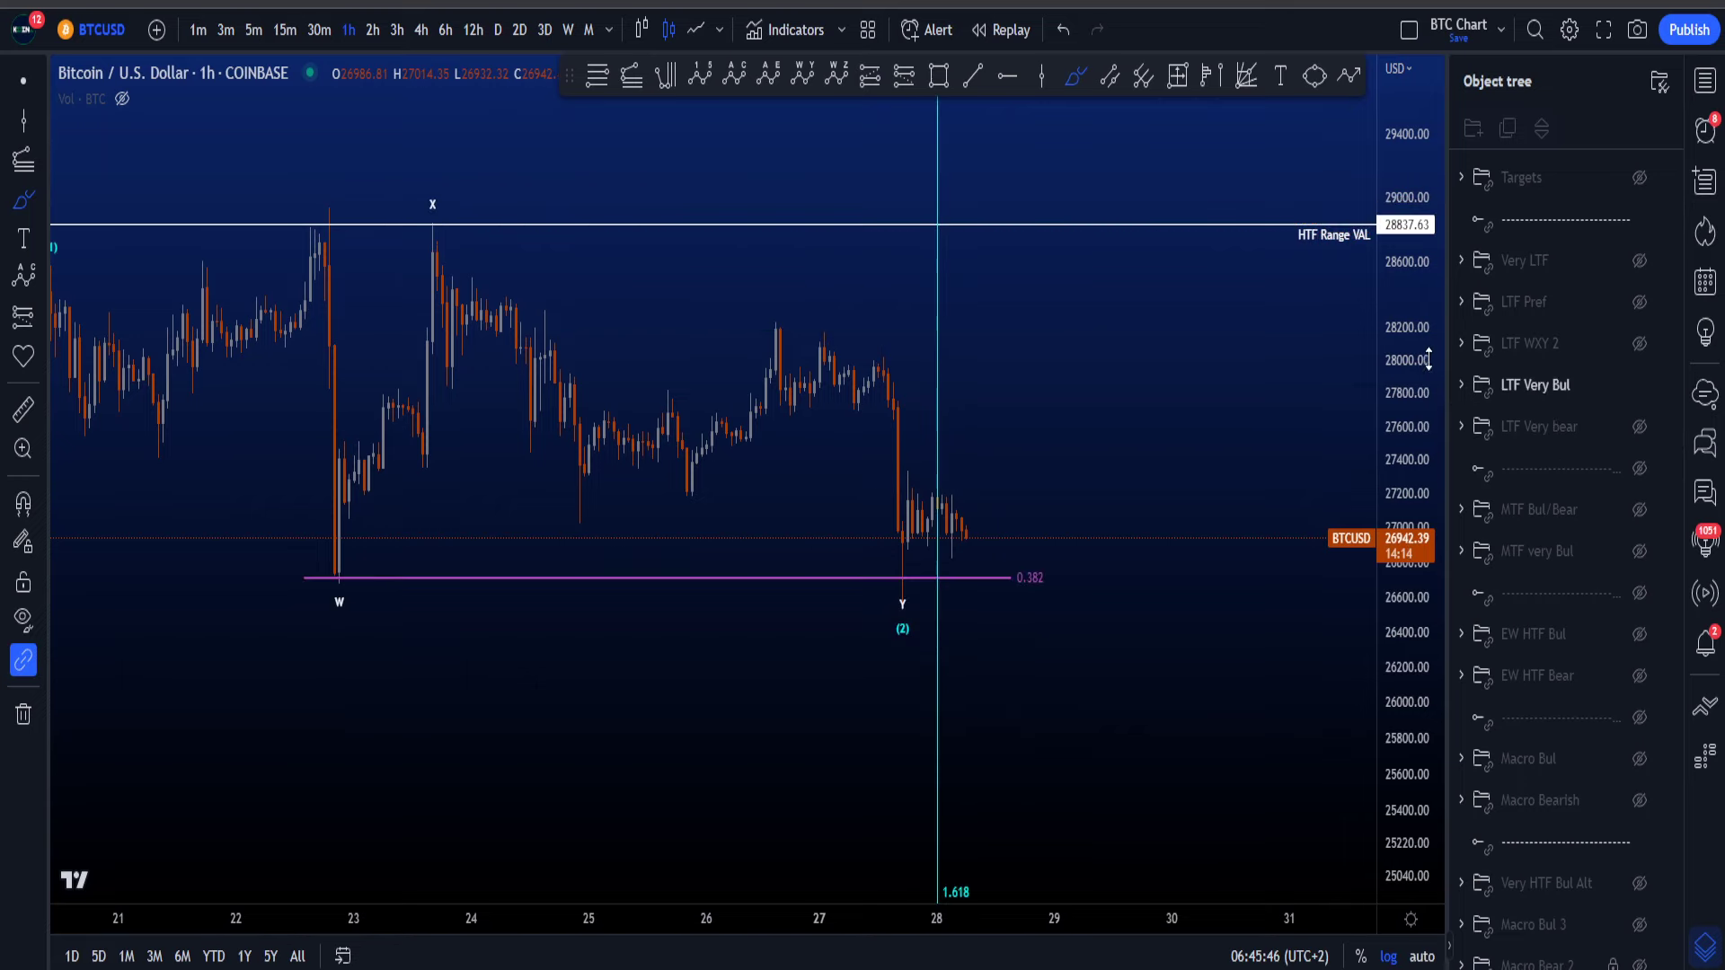
pyautogui.moveTo(1428, 359); pyautogui.dragTo(1289, 705)
pyautogui.scroll(-3, 1201, 682)
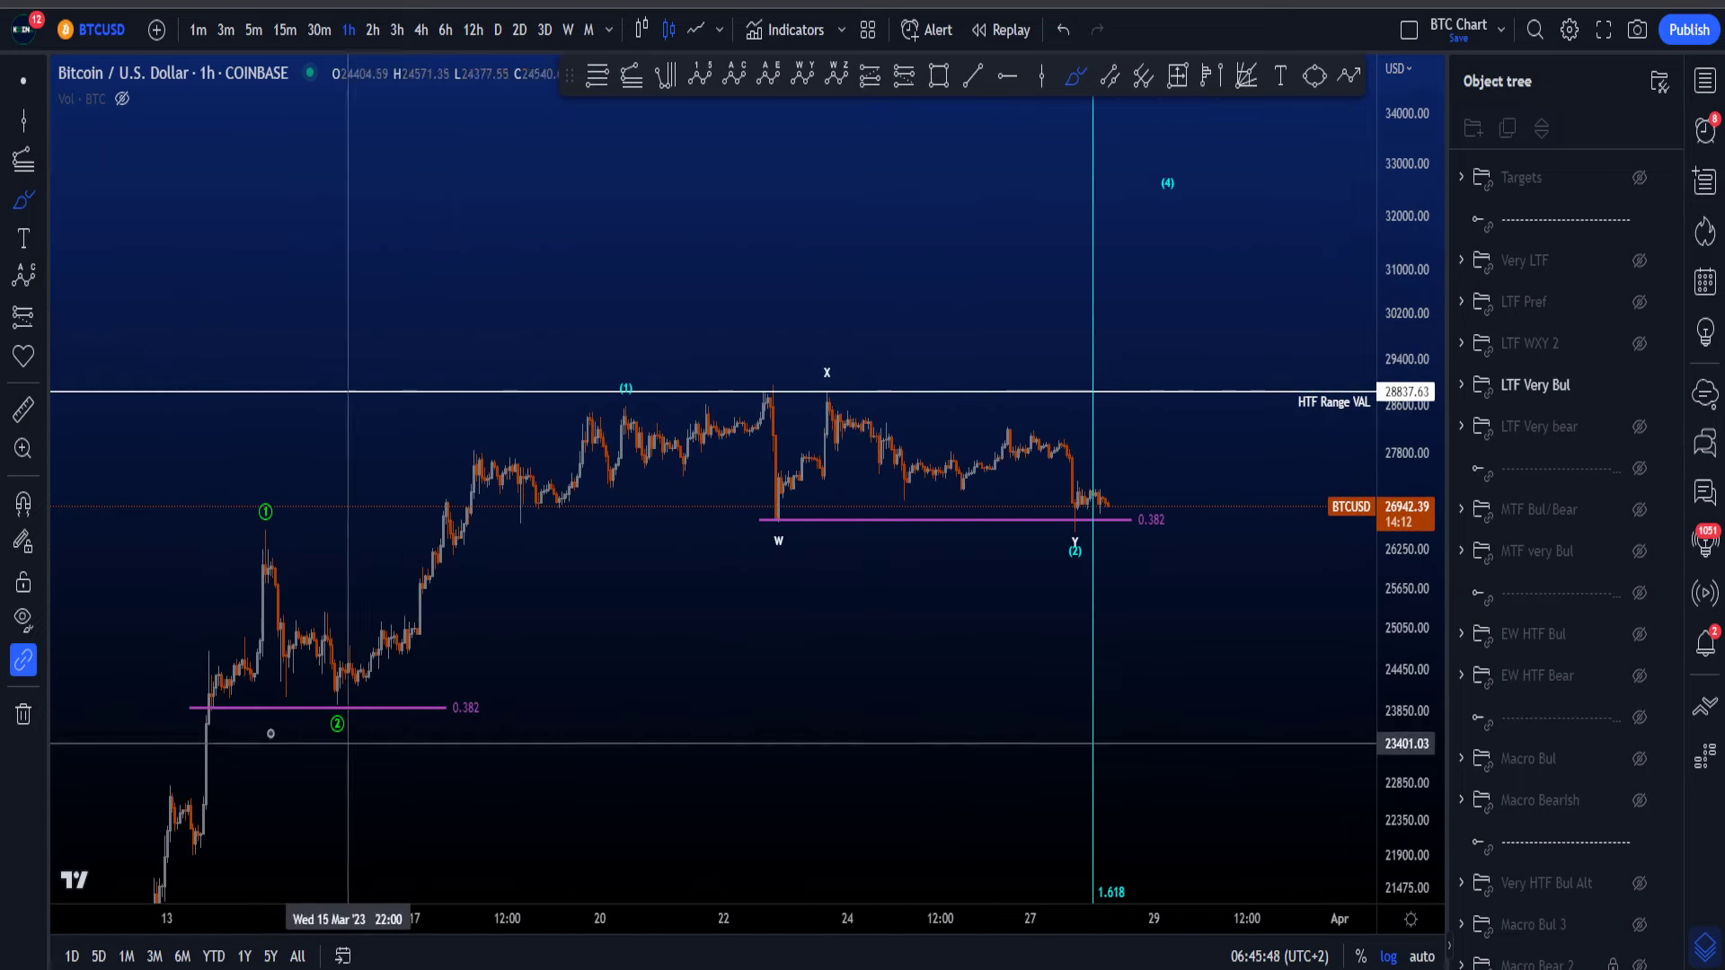
# Step: Mark the 0.382 levels under green wave 2 and cyan wave (2), undoing the brush strokes
pyautogui.moveTo(194, 732)
pyautogui.mouseDown()
pyautogui.moveTo(616, 354)
pyautogui.moveTo(1097, 569)
pyautogui.moveTo(1055, 597)
pyautogui.mouseUp()
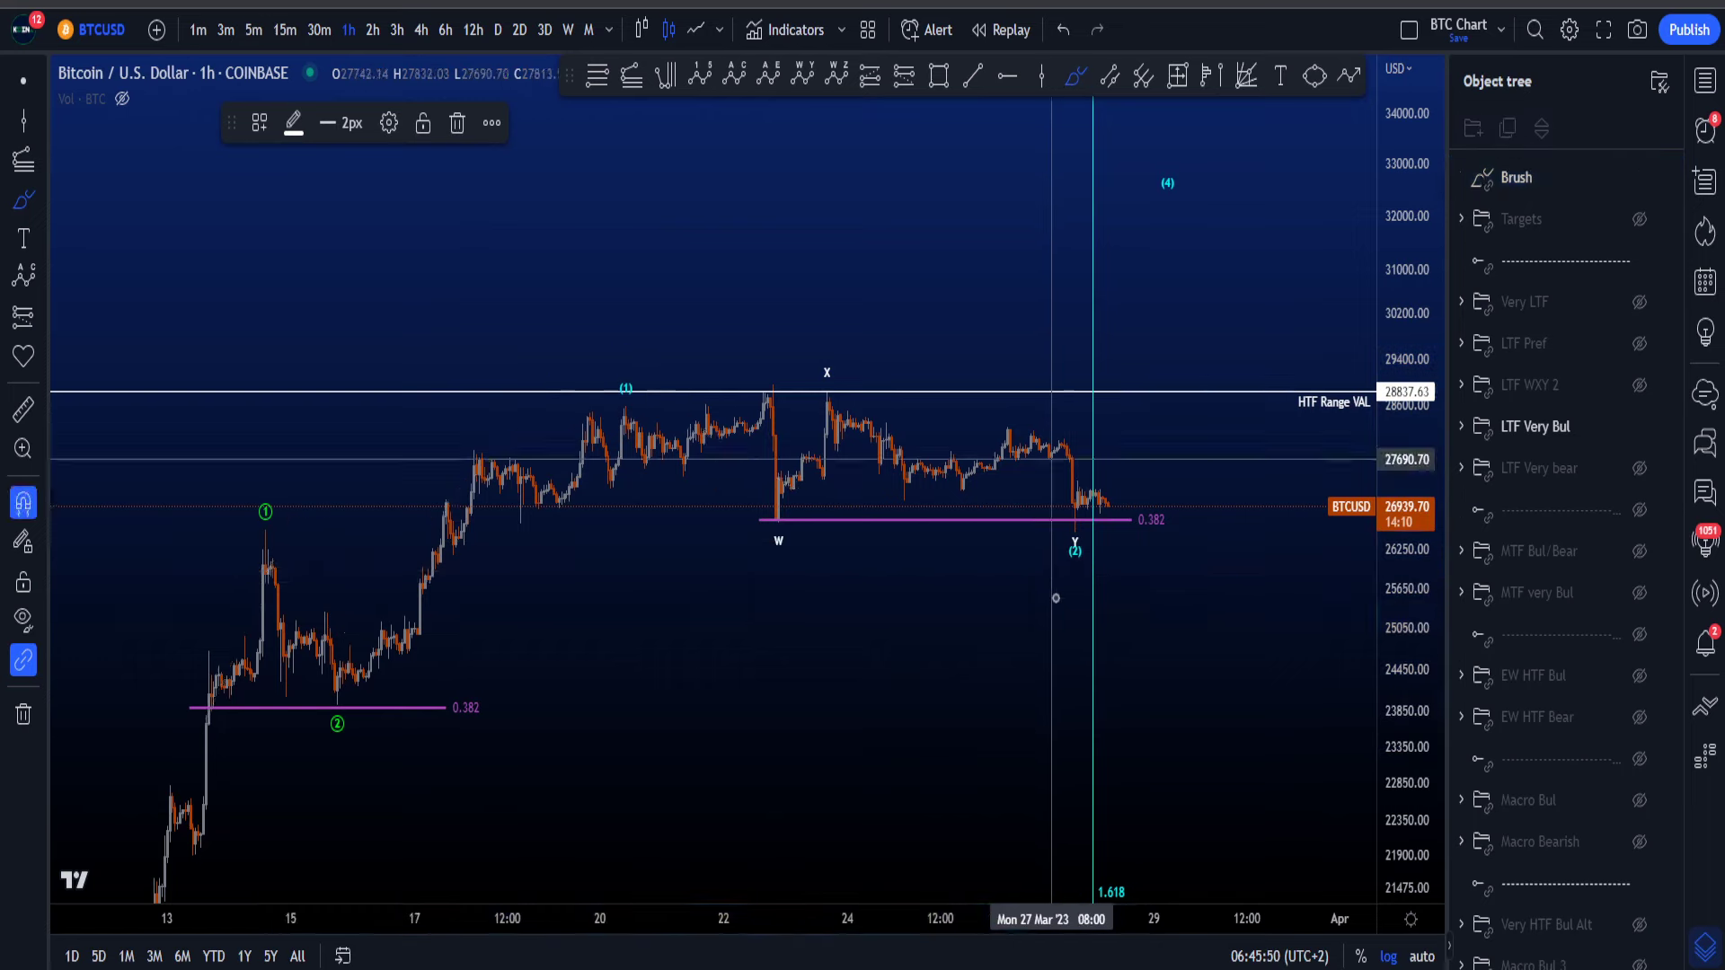
pyautogui.hotkey('ctrl', 'z')
pyautogui.scroll(2, 1078, 604)
pyautogui.moveTo(996, 525); pyautogui.dragTo(1014, 526)
pyautogui.hotkey('ctrl', 'z')
# Step: Trace the W-X-Y correction from cyan wave (1) to (2) and outline the whole range, undoing both strokes
pyautogui.moveTo(480, 420)
pyautogui.mouseDown()
pyautogui.moveTo(556, 464)
pyautogui.moveTo(745, 402)
pyautogui.moveTo(1042, 537)
pyautogui.mouseUp()
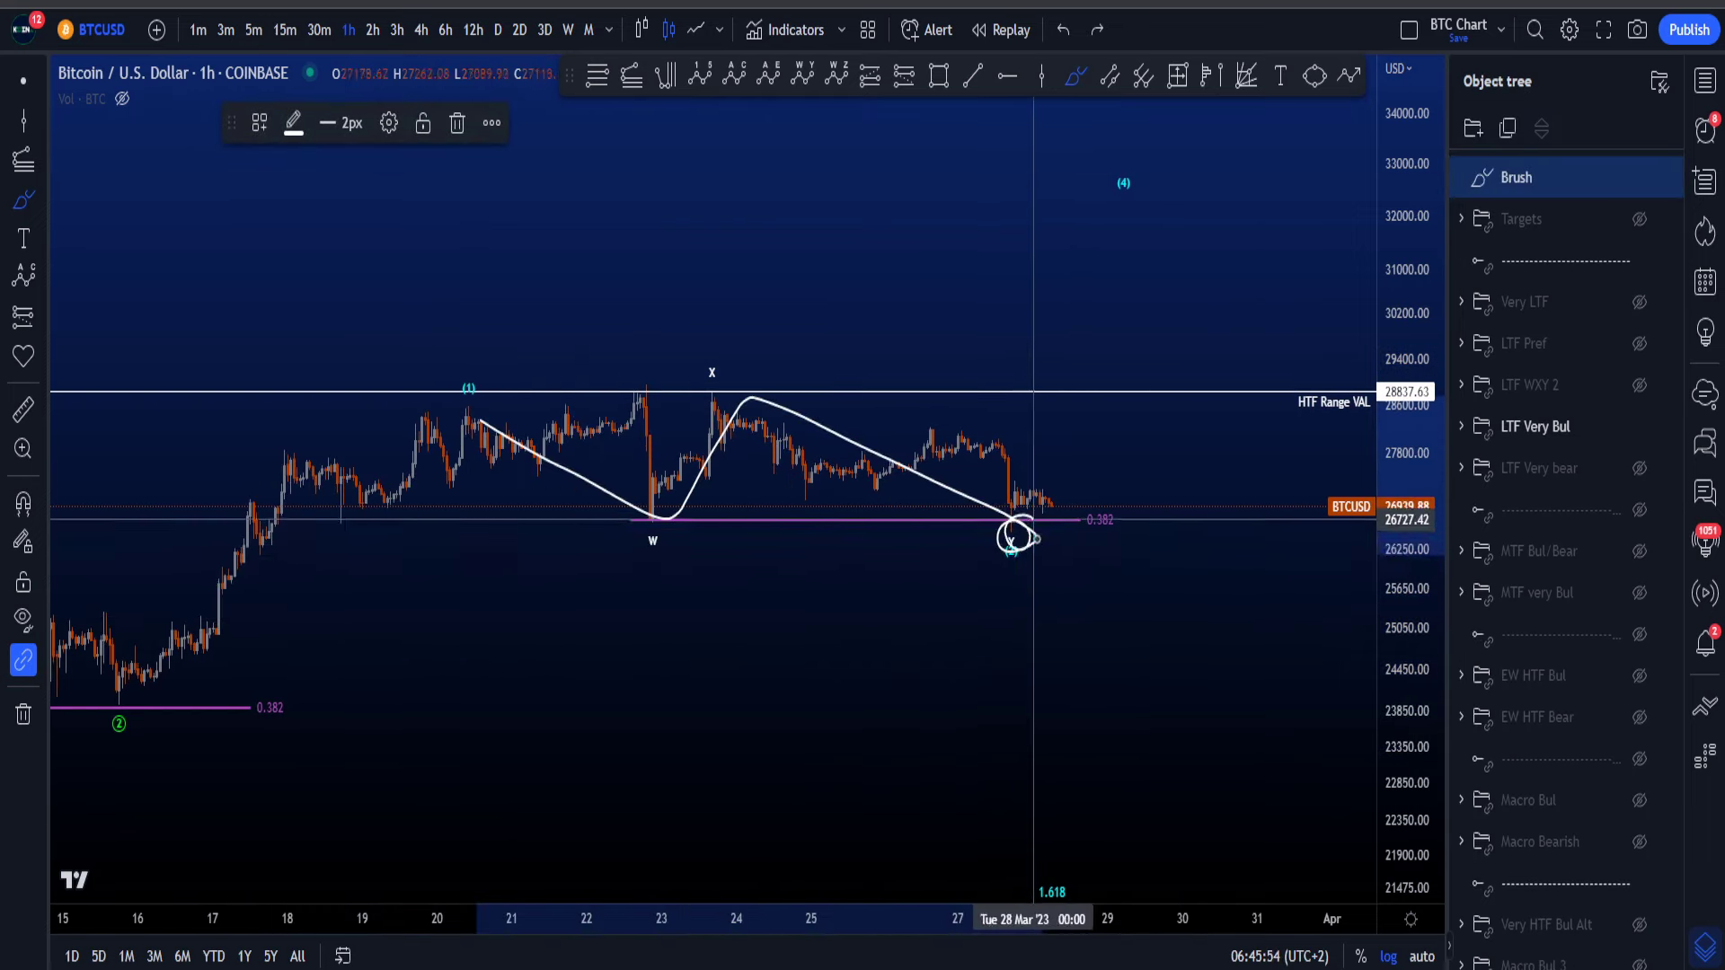
pyautogui.hotkey('ctrl', 'z')
pyautogui.moveTo(467, 395); pyautogui.dragTo(387, 494)
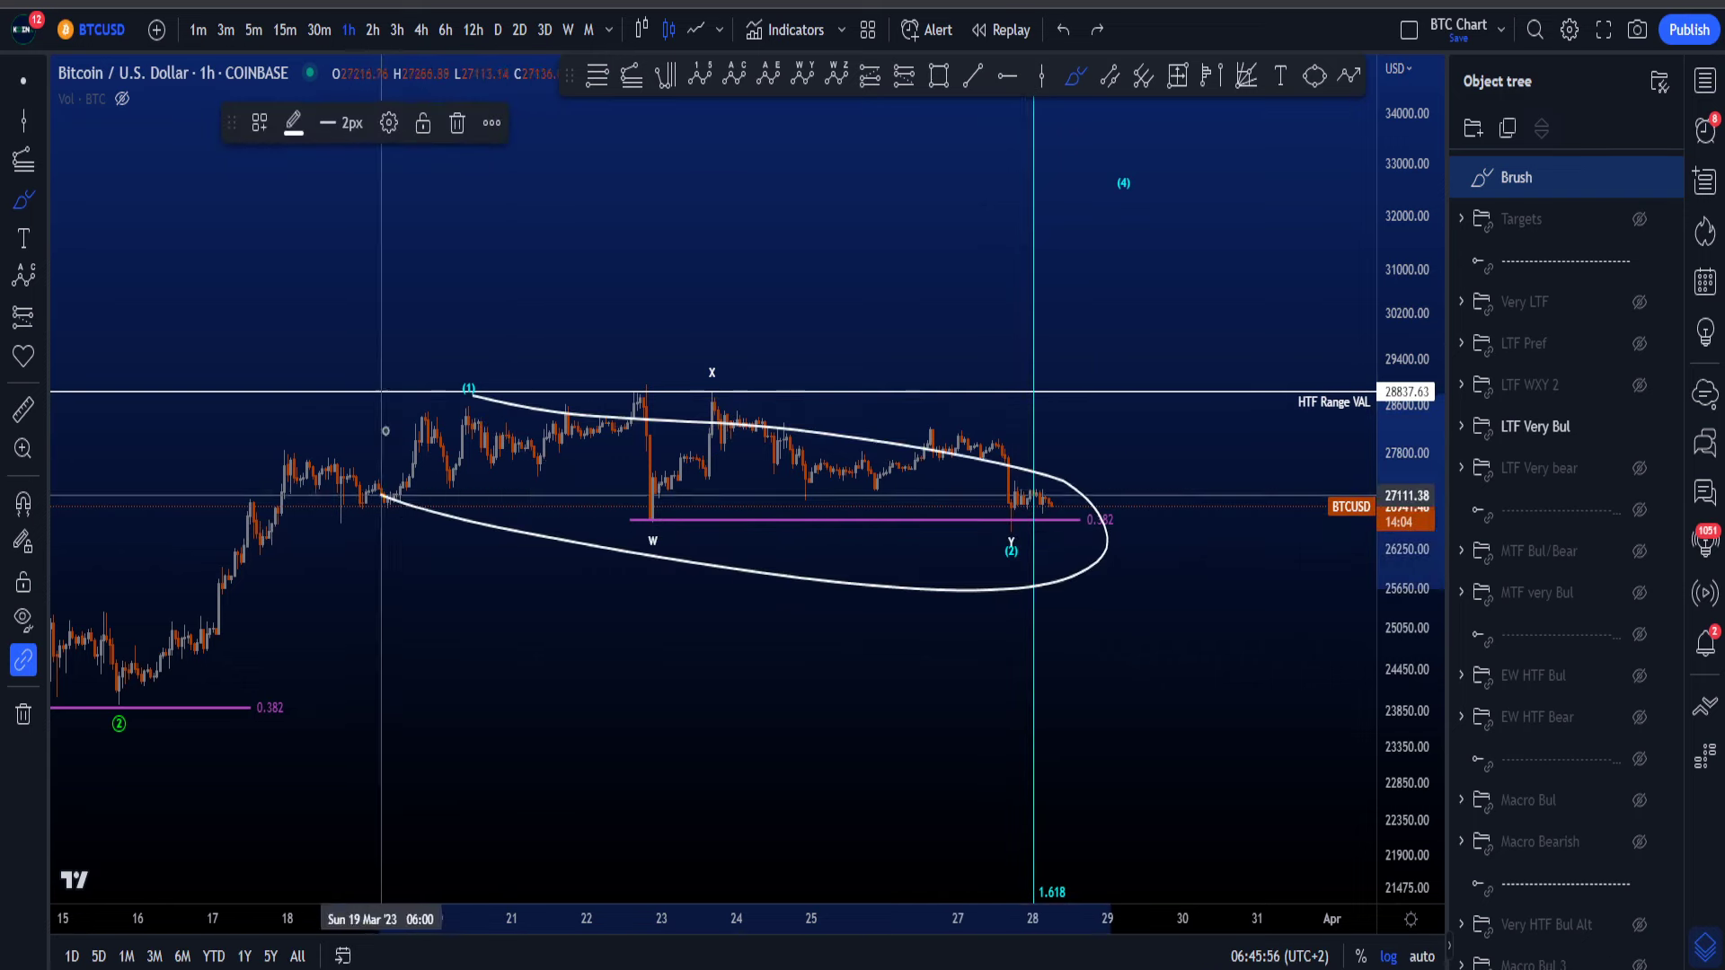
pyautogui.hotkey('ctrl', 'z')
# Step: Brush a rally from the cyan wave (2) low and an arch peaking above the HTF Range VAL, undoing both strokes
pyautogui.moveTo(997, 552); pyautogui.dragTo(1063, 288)
pyautogui.moveTo(964, 367); pyautogui.dragTo(1124, 413)
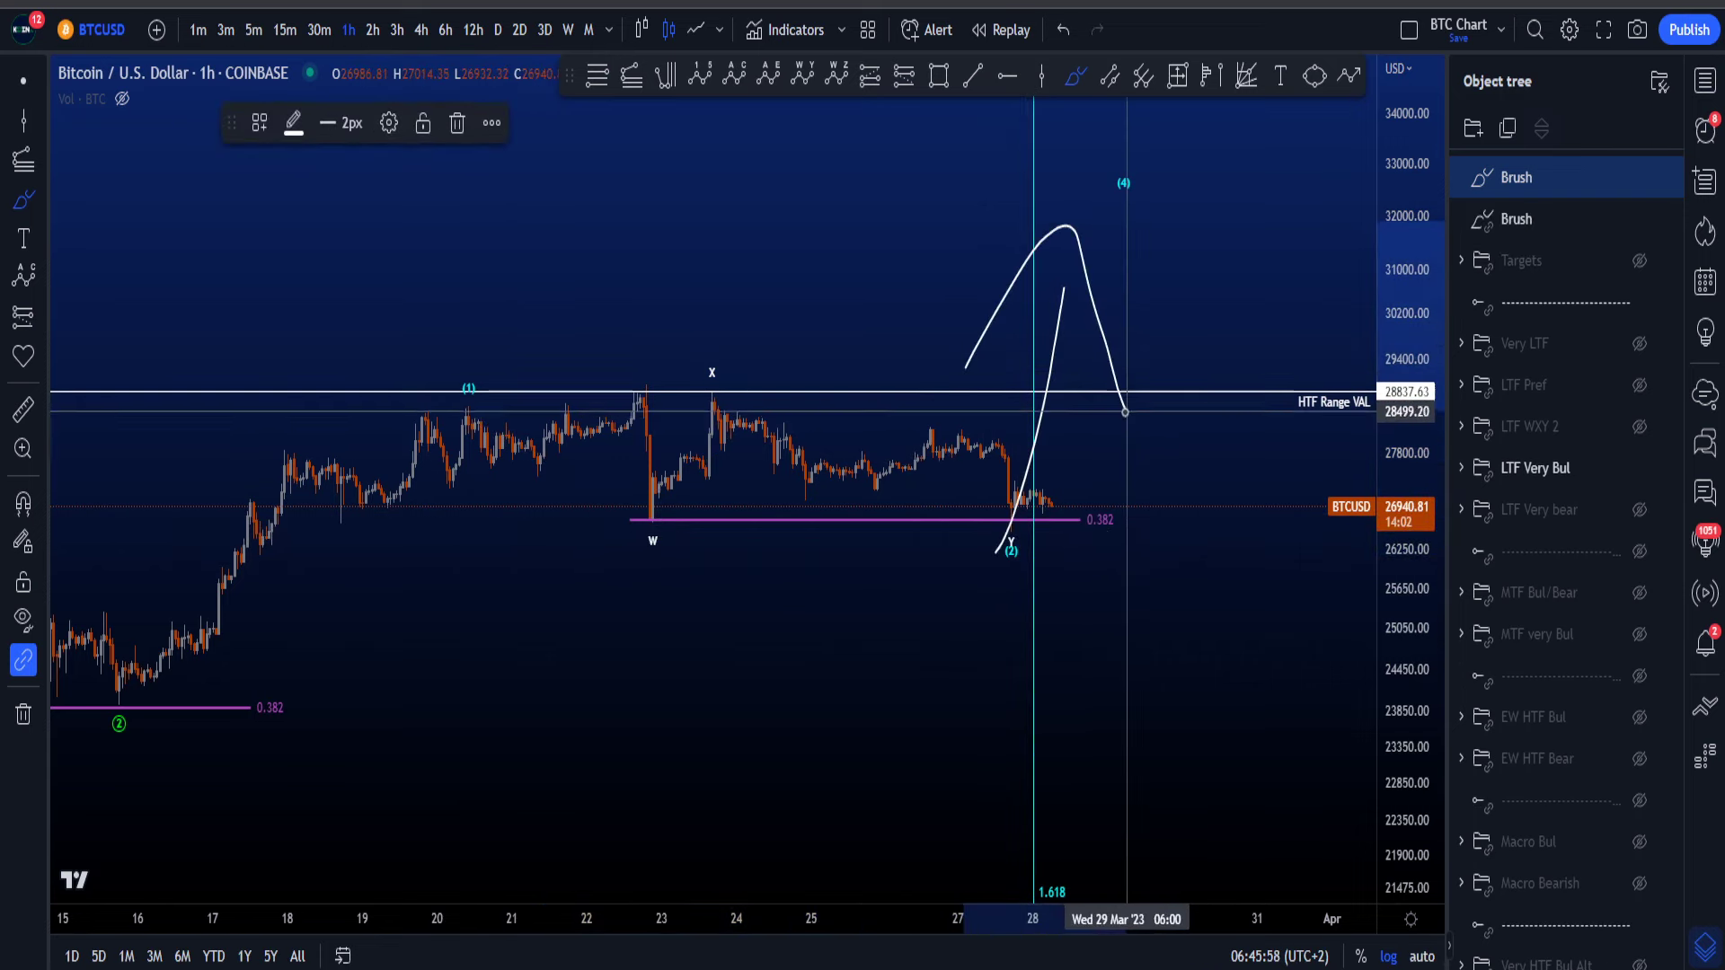
pyautogui.hotkey('ctrl', 'z')
pyautogui.hotkey('ctrl', 'z')
# Step: Mark the bounce from the Y low and brush drops from the latest candles below the 0.382 level, undoing every stroke
pyautogui.moveTo(1421, 653); pyautogui.dragTo(1422, 584)
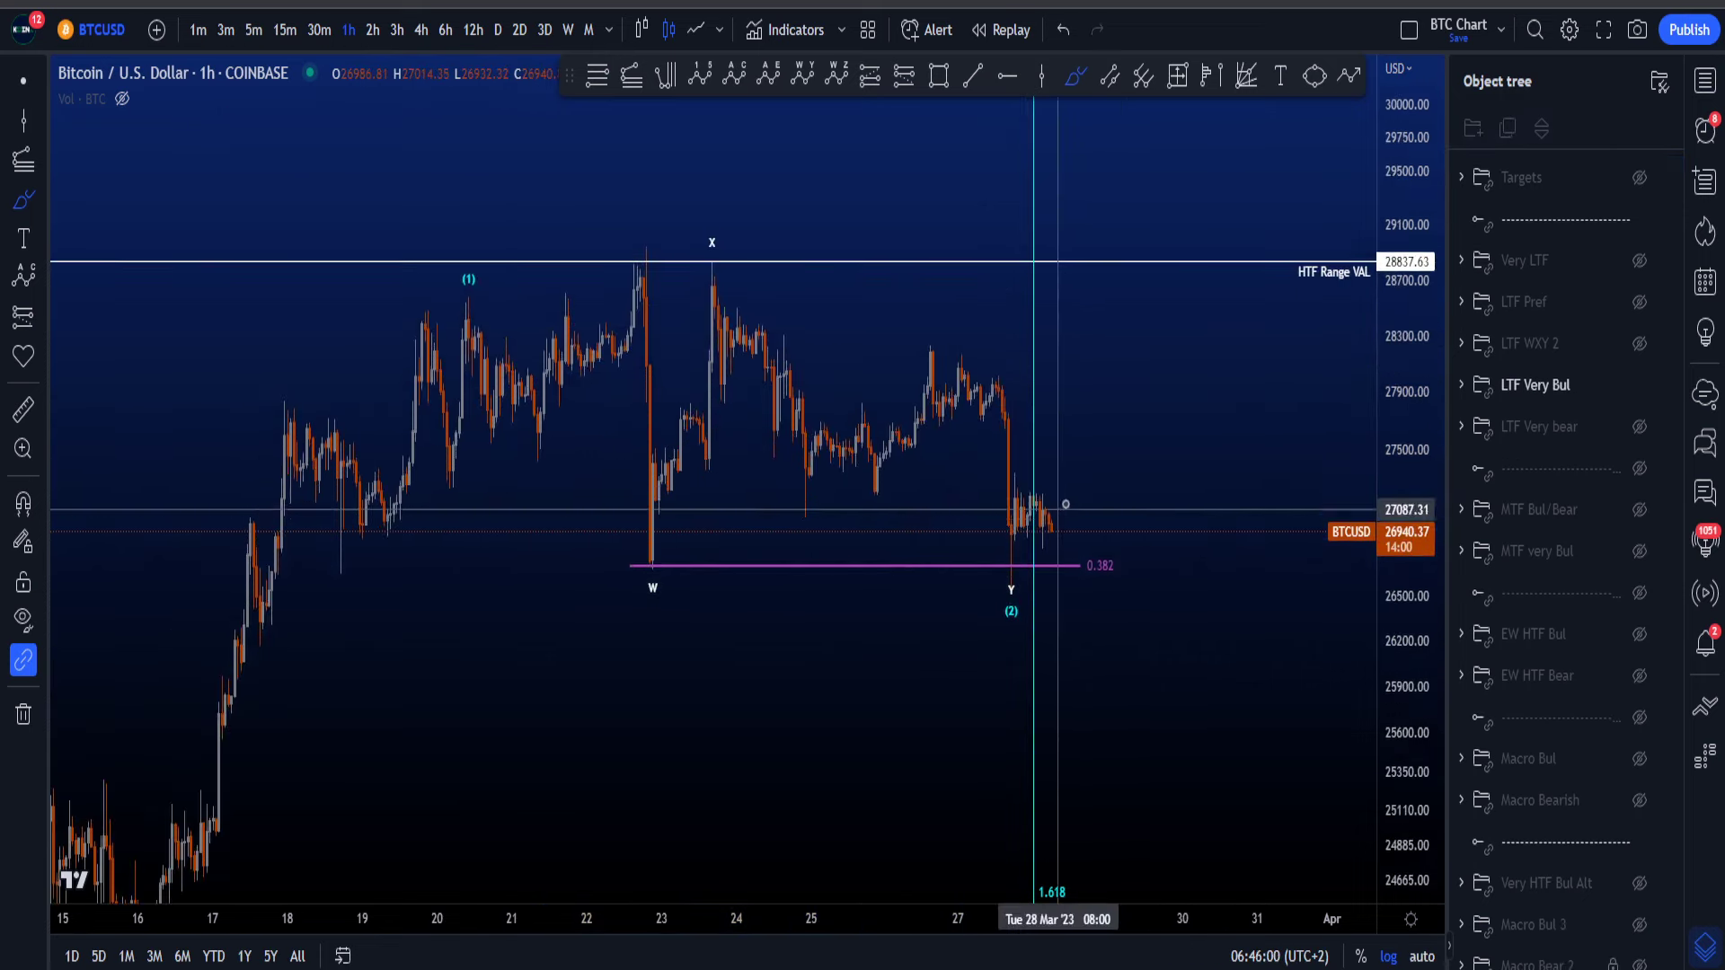
pyautogui.moveTo(1013, 522); pyautogui.dragTo(1014, 522)
pyautogui.hotkey('ctrl', 'z')
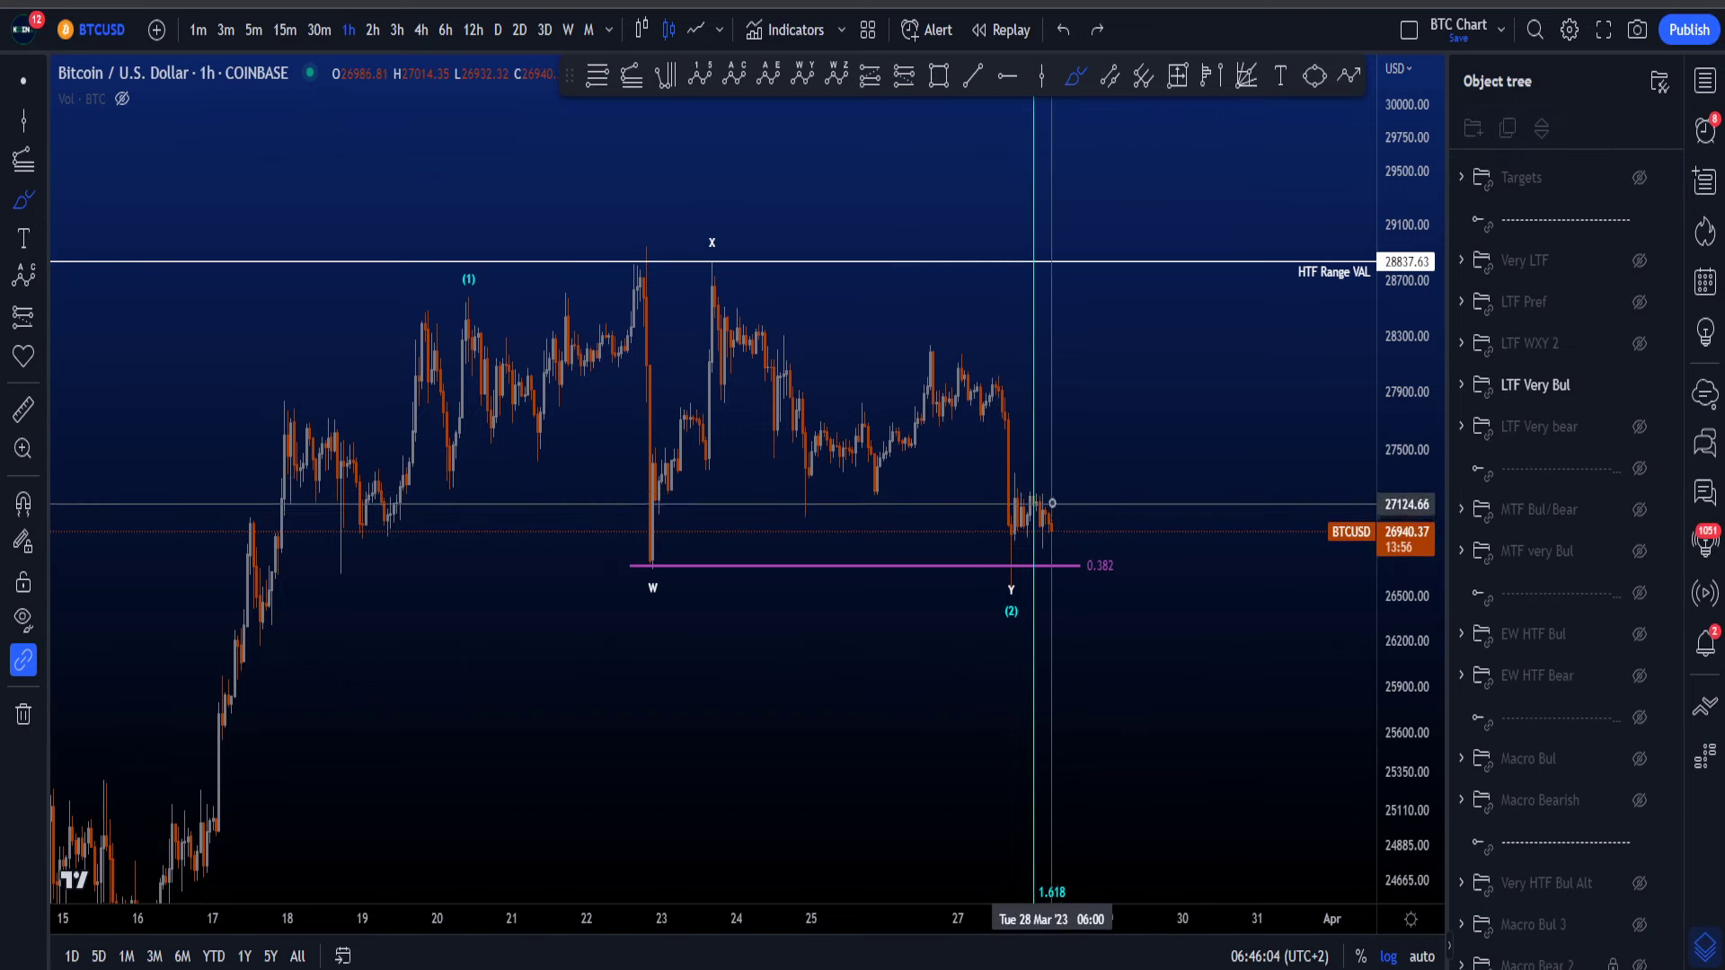
pyautogui.moveTo(1054, 505); pyautogui.dragTo(1091, 624)
pyautogui.hotkey('ctrl', 'z')
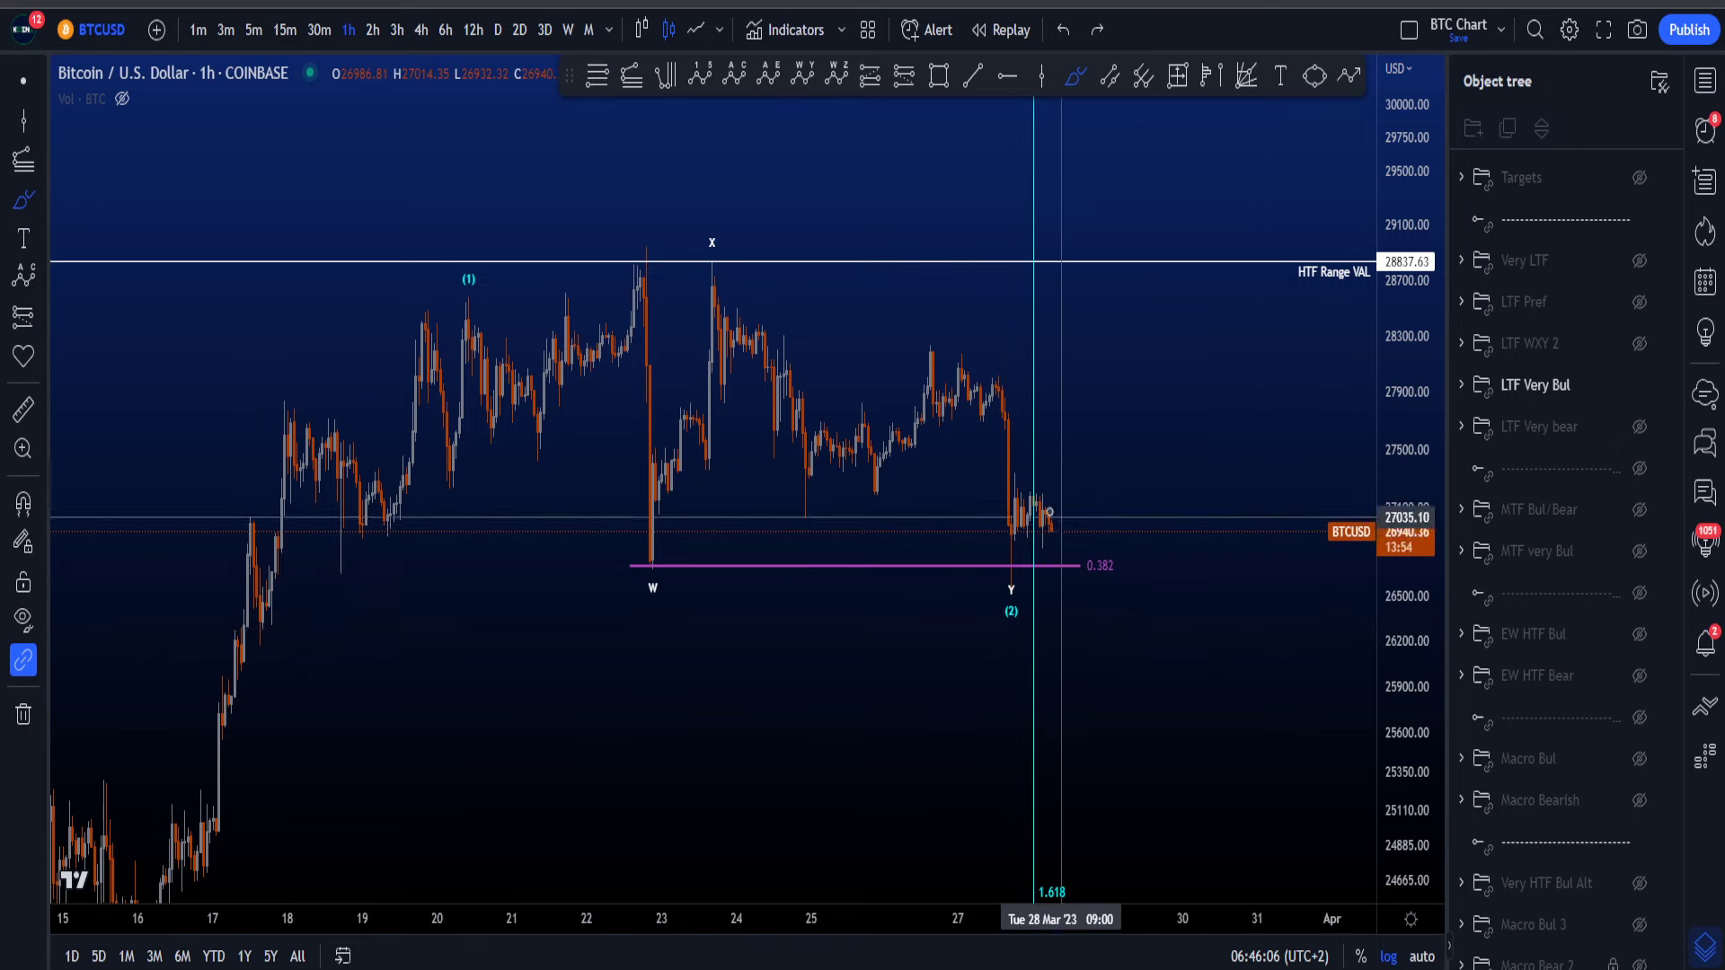
pyautogui.moveTo(1054, 517); pyautogui.dragTo(1059, 547)
pyautogui.hotkey('ctrl', 'z')
# Step: Brush a drop below the 0.382 level and undo it, and move the cyan wave (2) point down to about 25,405 on 29 March
pyautogui.moveTo(1412, 577); pyautogui.dragTo(1418, 736)
pyautogui.scroll(-1, 1140, 597)
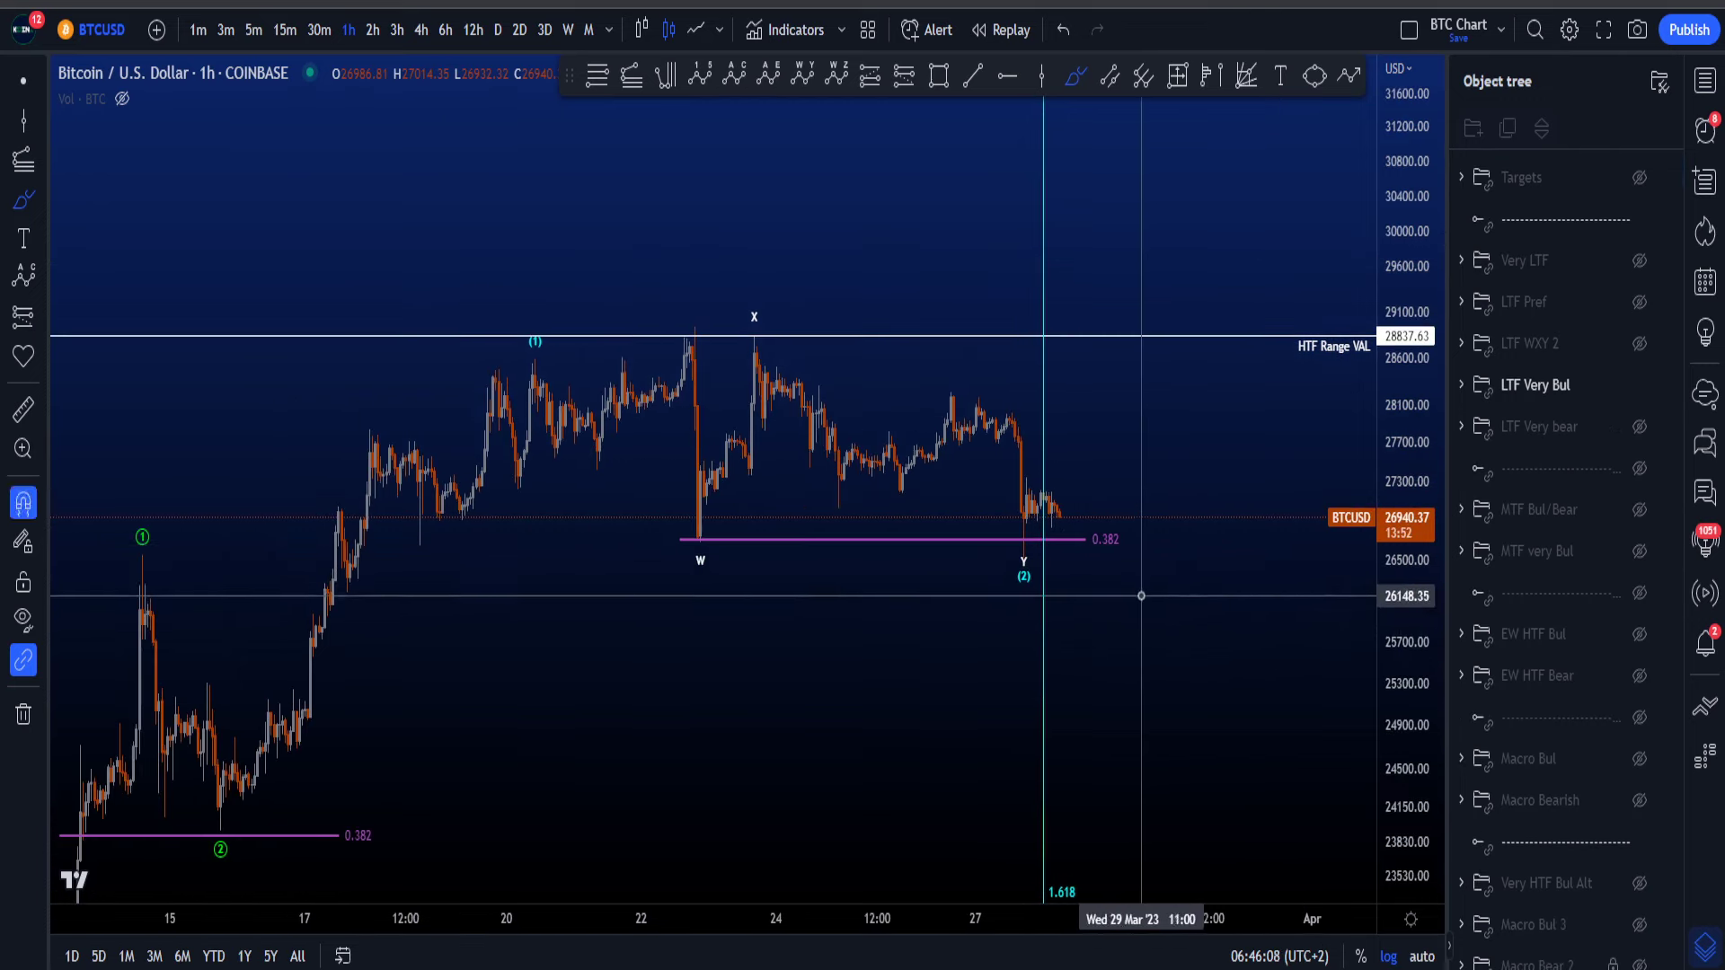
pyautogui.moveTo(1064, 504); pyautogui.dragTo(1083, 629)
pyautogui.hotkey('ctrl', 'z')
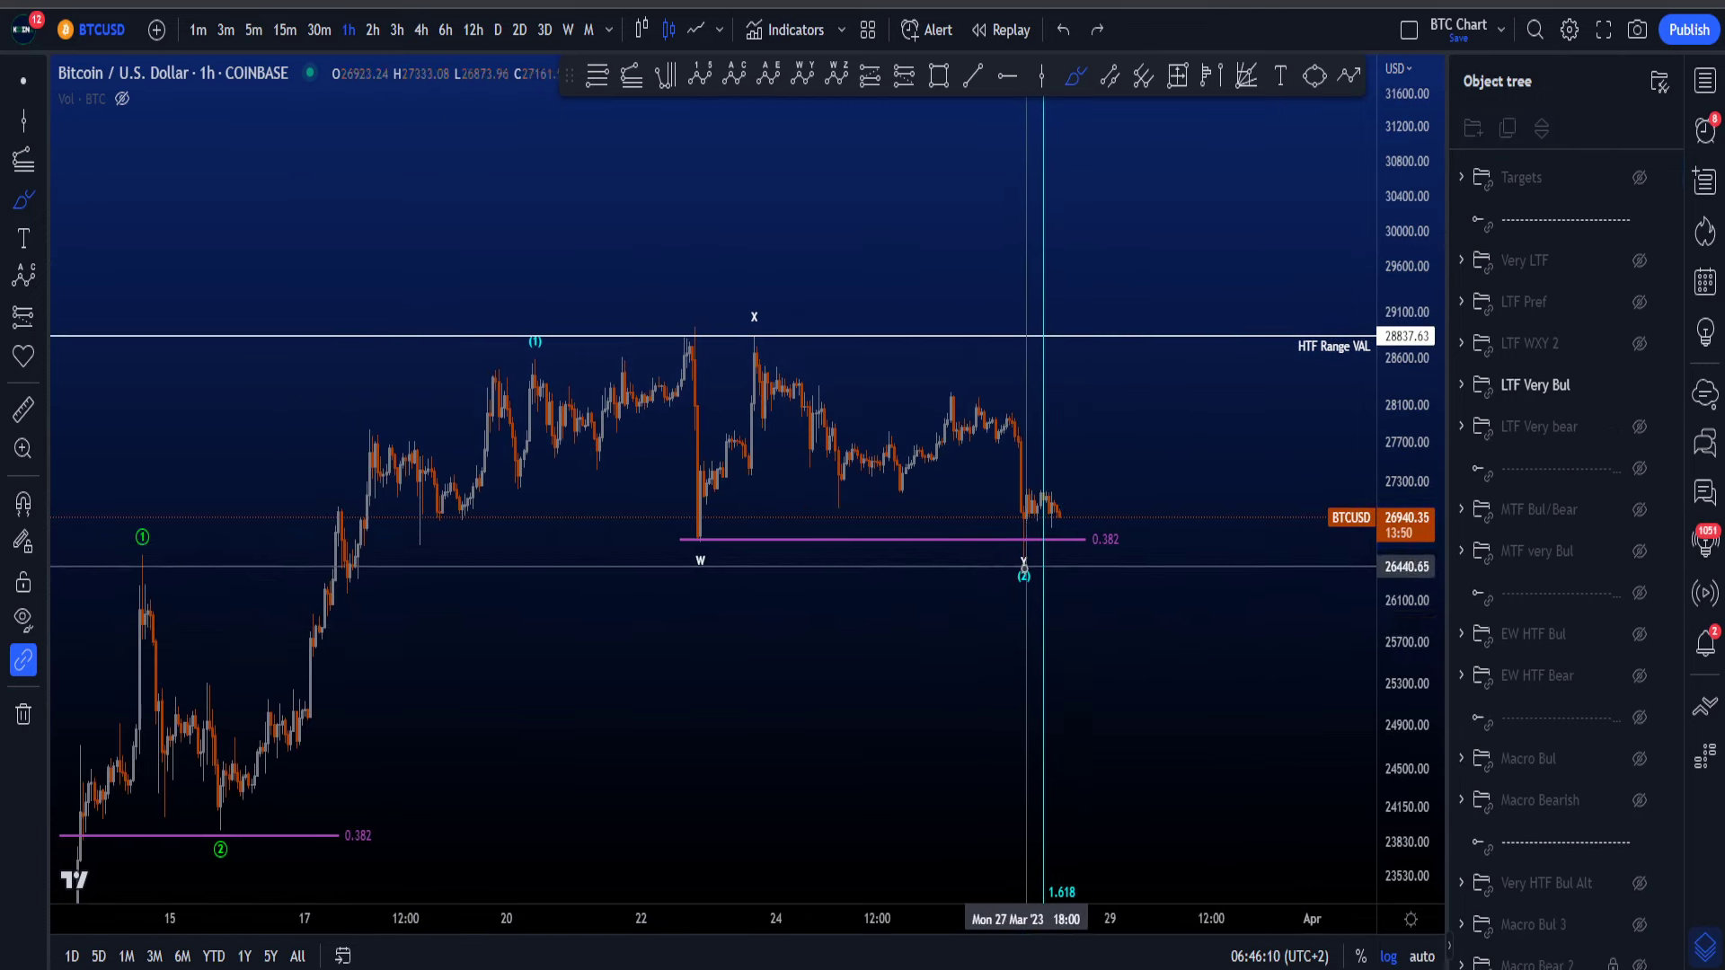
pyautogui.moveTo(1023, 576)
pyautogui.mouseDown()
pyautogui.moveTo(1045, 665)
pyautogui.moveTo(1082, 672)
pyautogui.mouseUp()
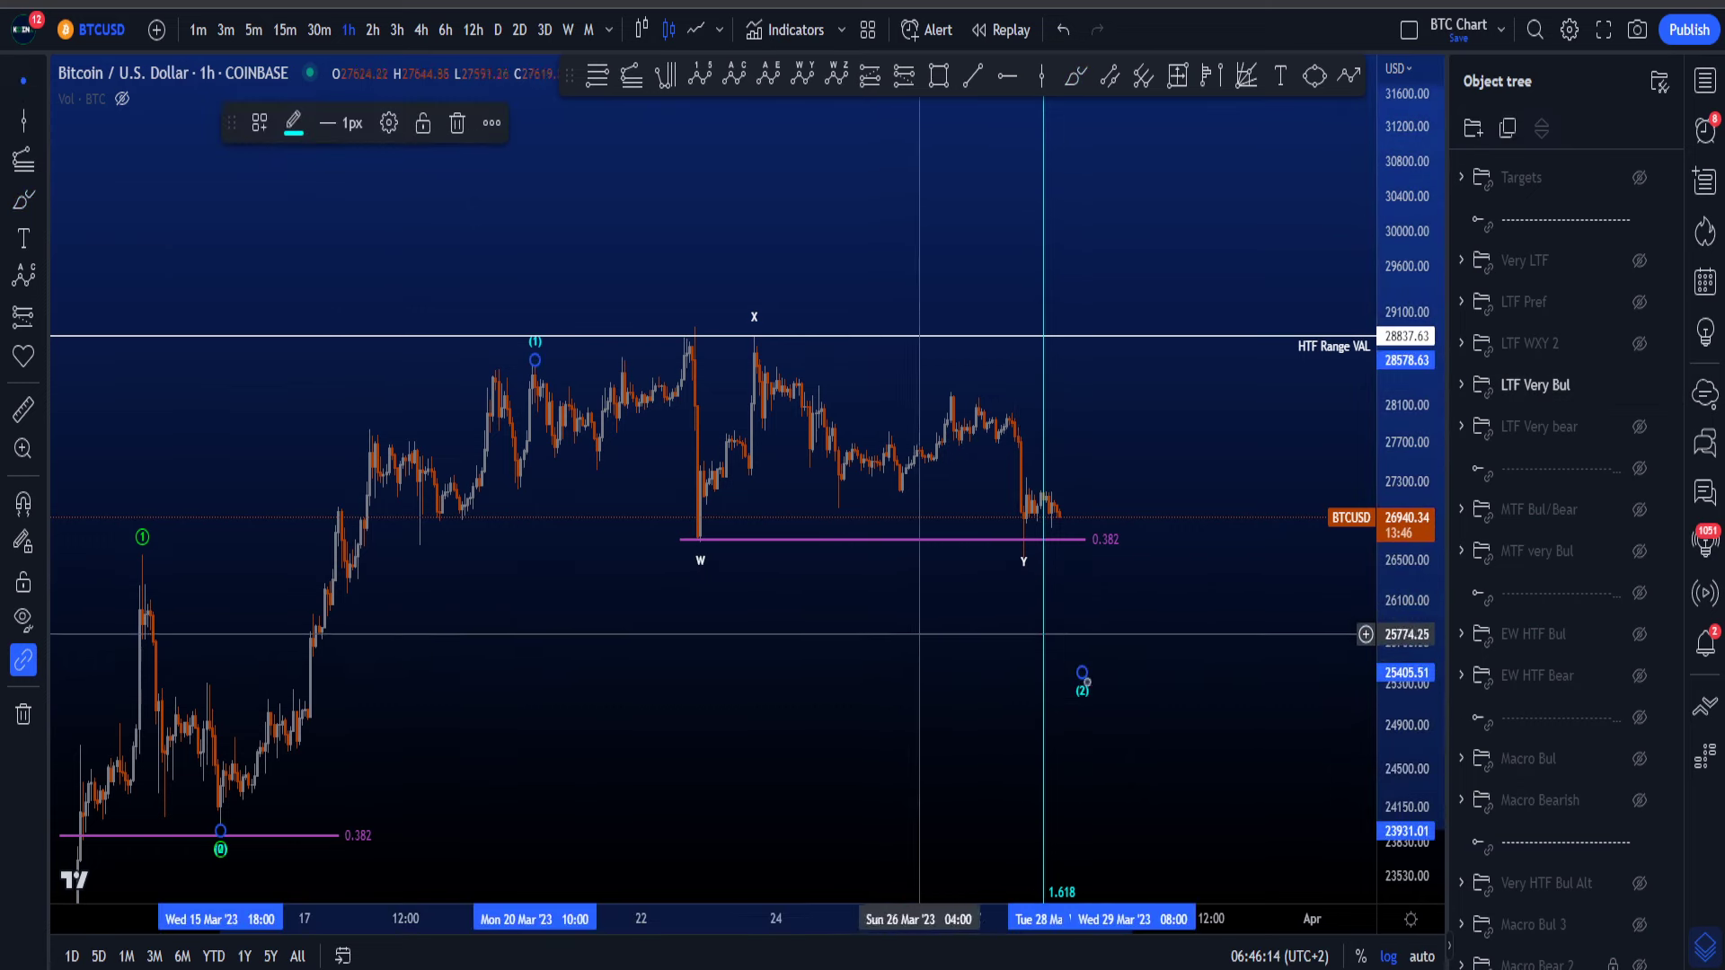
# Step: Hide the LTF Very Bul drawing group and show the LTF WXY 2 group around the recent candles
pyautogui.click(1638, 386)
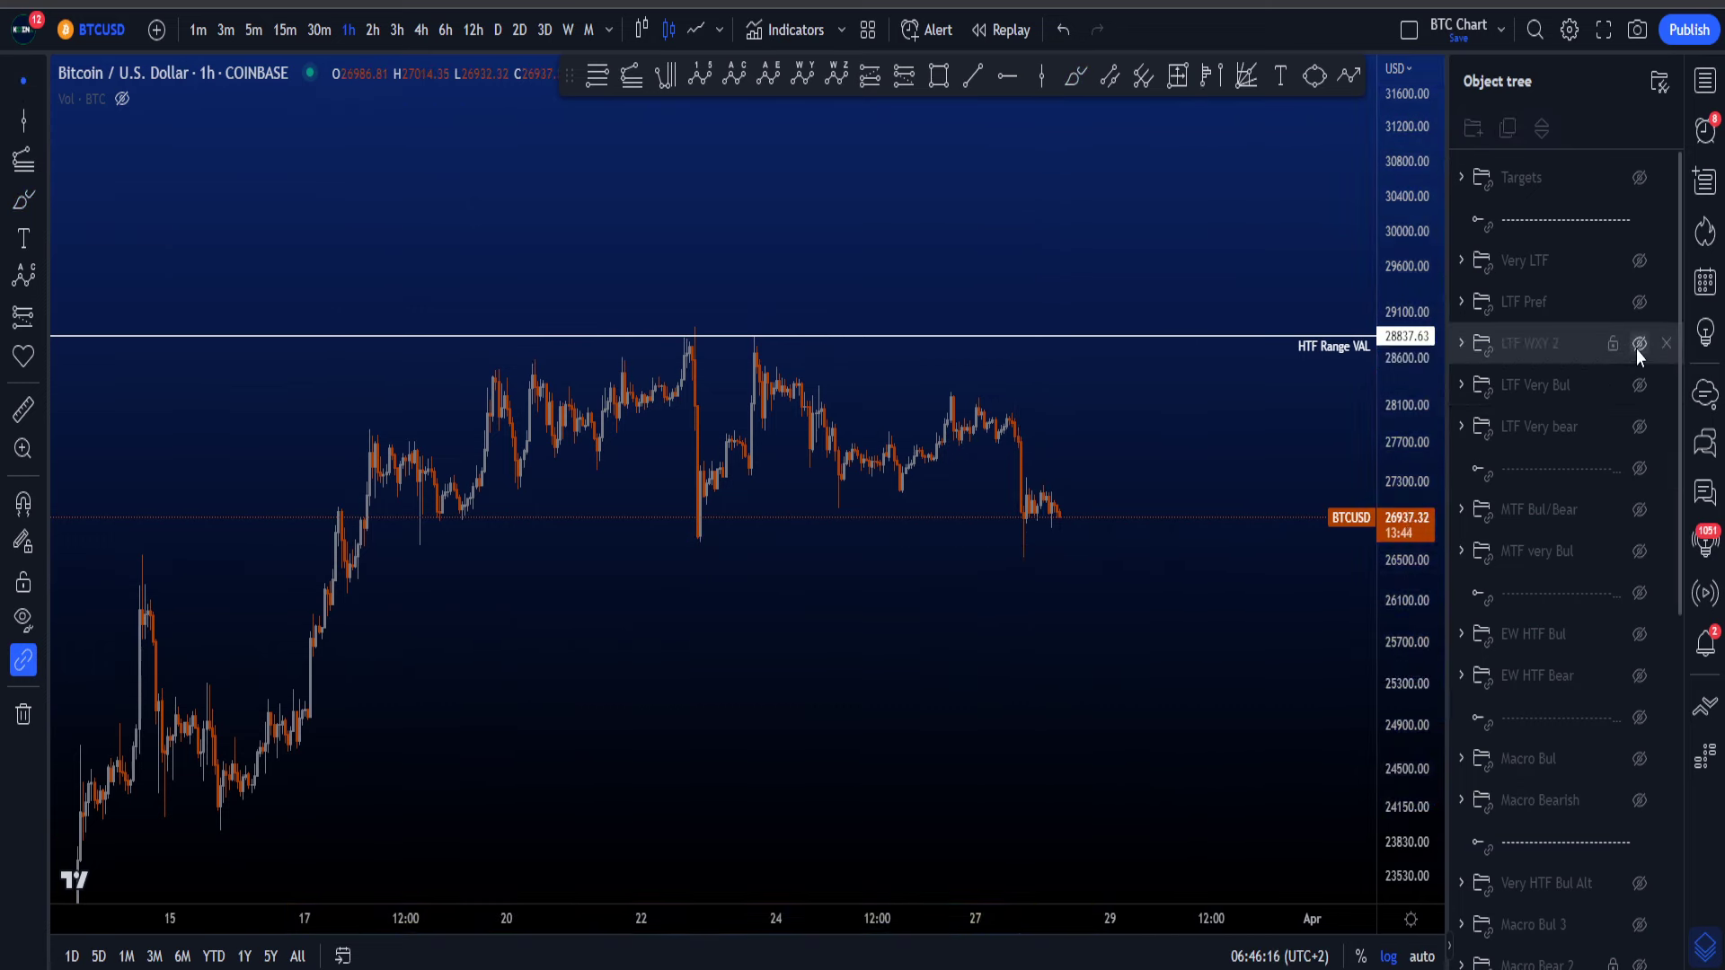
pyautogui.click(1638, 343)
pyautogui.moveTo(1404, 400); pyautogui.dragTo(1404, 377)
pyautogui.scroll(2, 1201, 432)
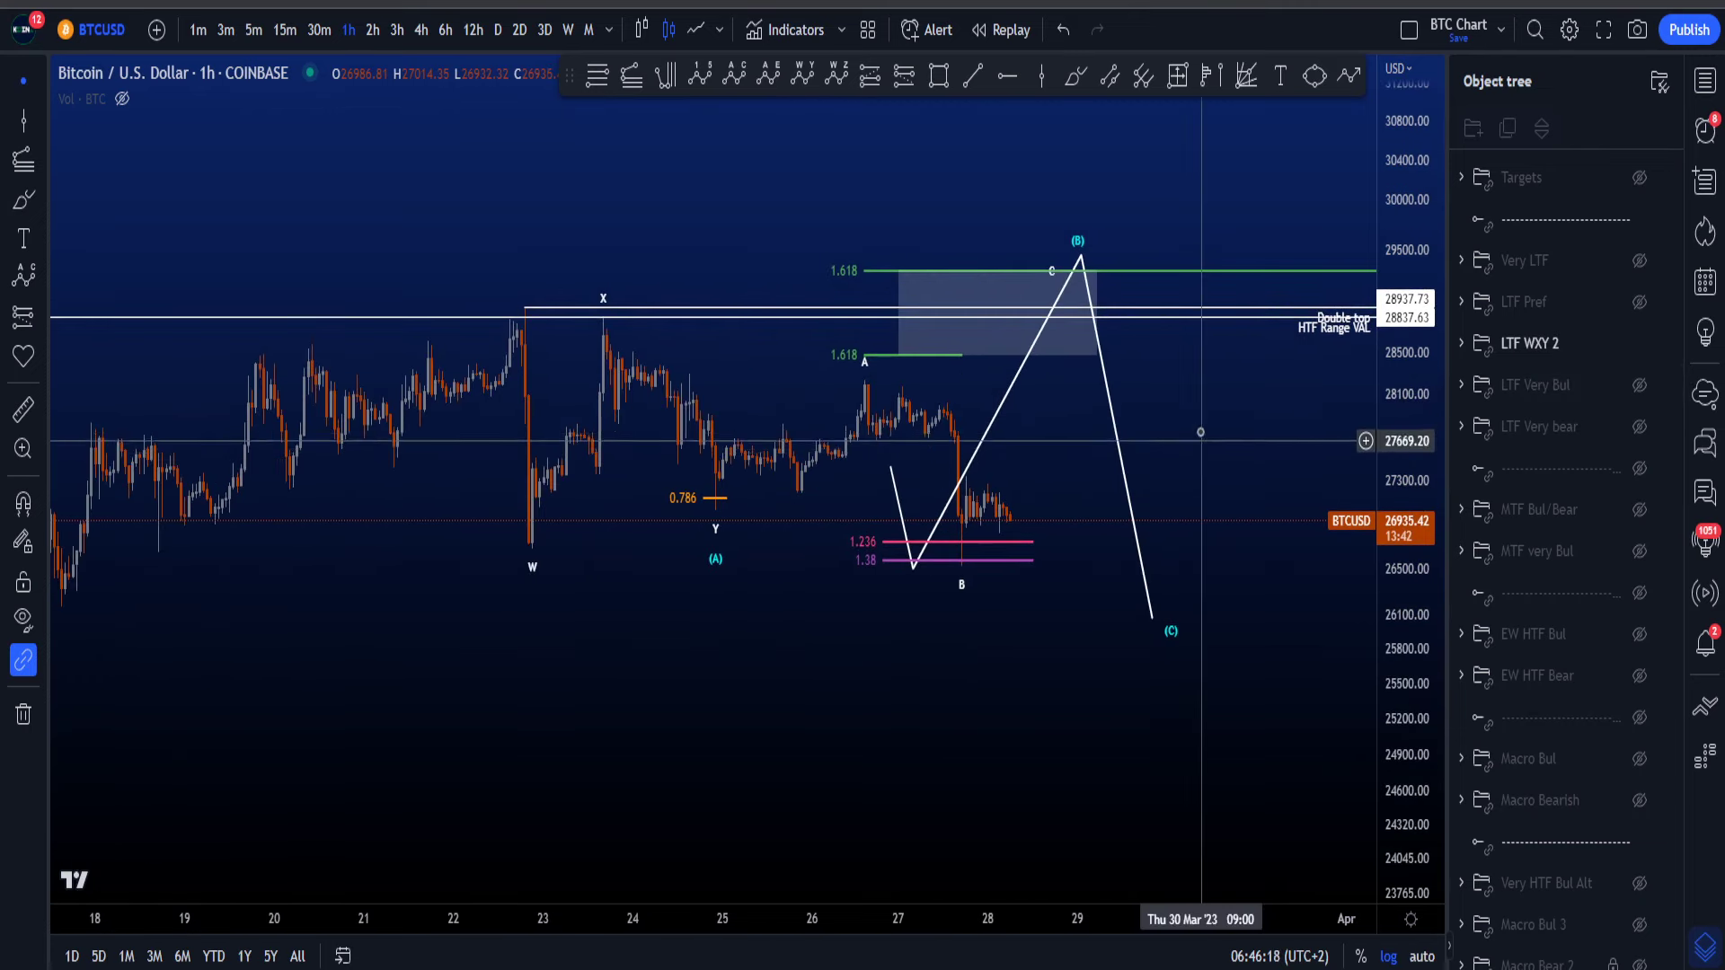
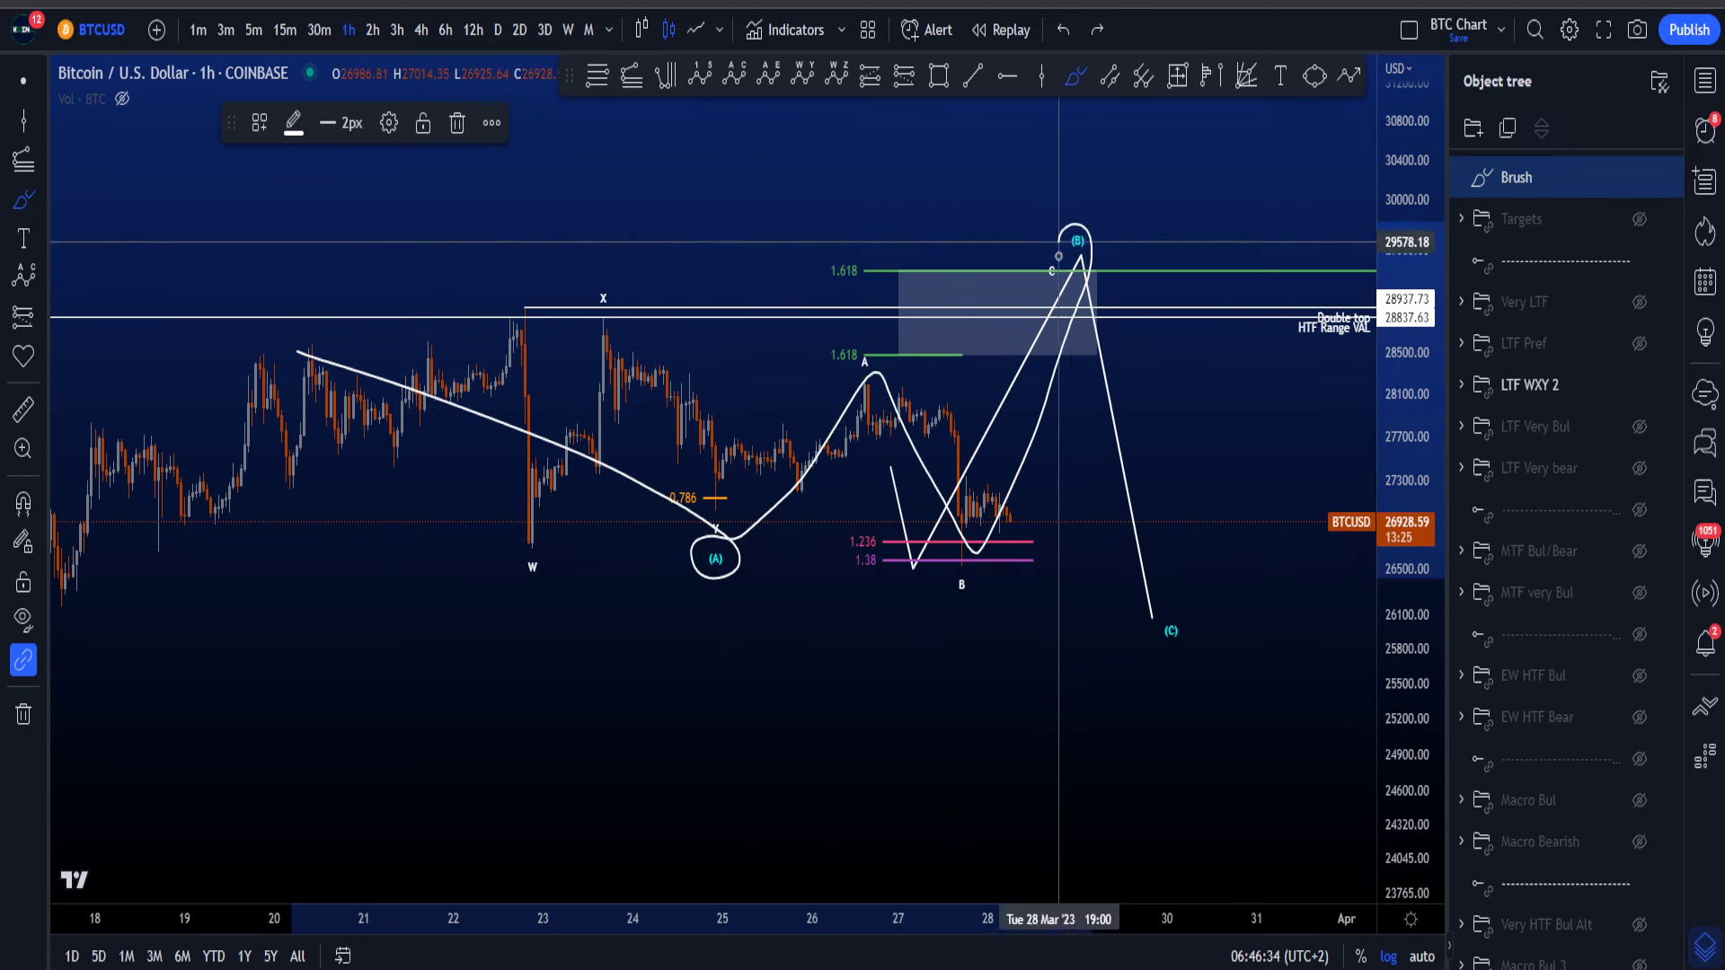
# Step: Brush the fall from wave (B) past wave (C) and the full (A)-(B)-(C) path, undoing the strokes
pyautogui.moveTo(1139, 391); pyautogui.dragTo(1212, 796)
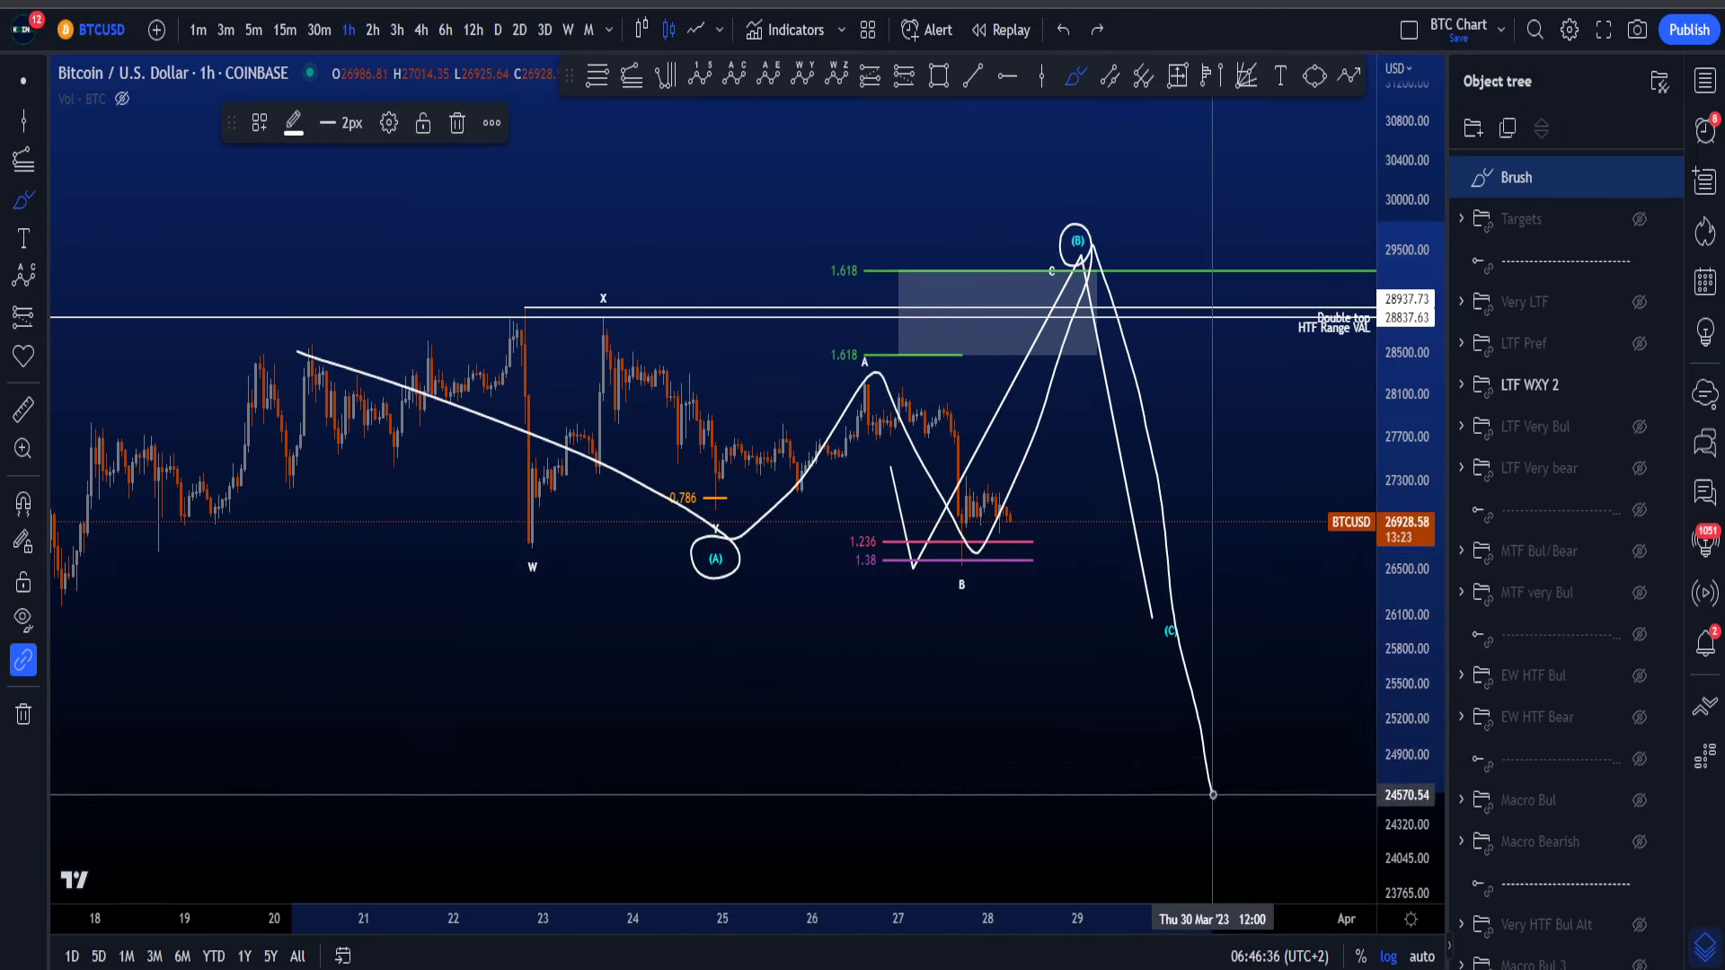
pyautogui.hotkey('ctrl', 'z')
pyautogui.moveTo(351, 356)
pyautogui.mouseDown()
pyautogui.moveTo(731, 521)
pyautogui.moveTo(1078, 179)
pyautogui.moveTo(1223, 700)
pyautogui.mouseUp()
pyautogui.hotkey('ctrl', 'z')
# Step: Circle the wave B low at the 1.236 and 1.38 levels and mark the wave (B) target, undoing both strokes
pyautogui.scroll(3, 1168, 674)
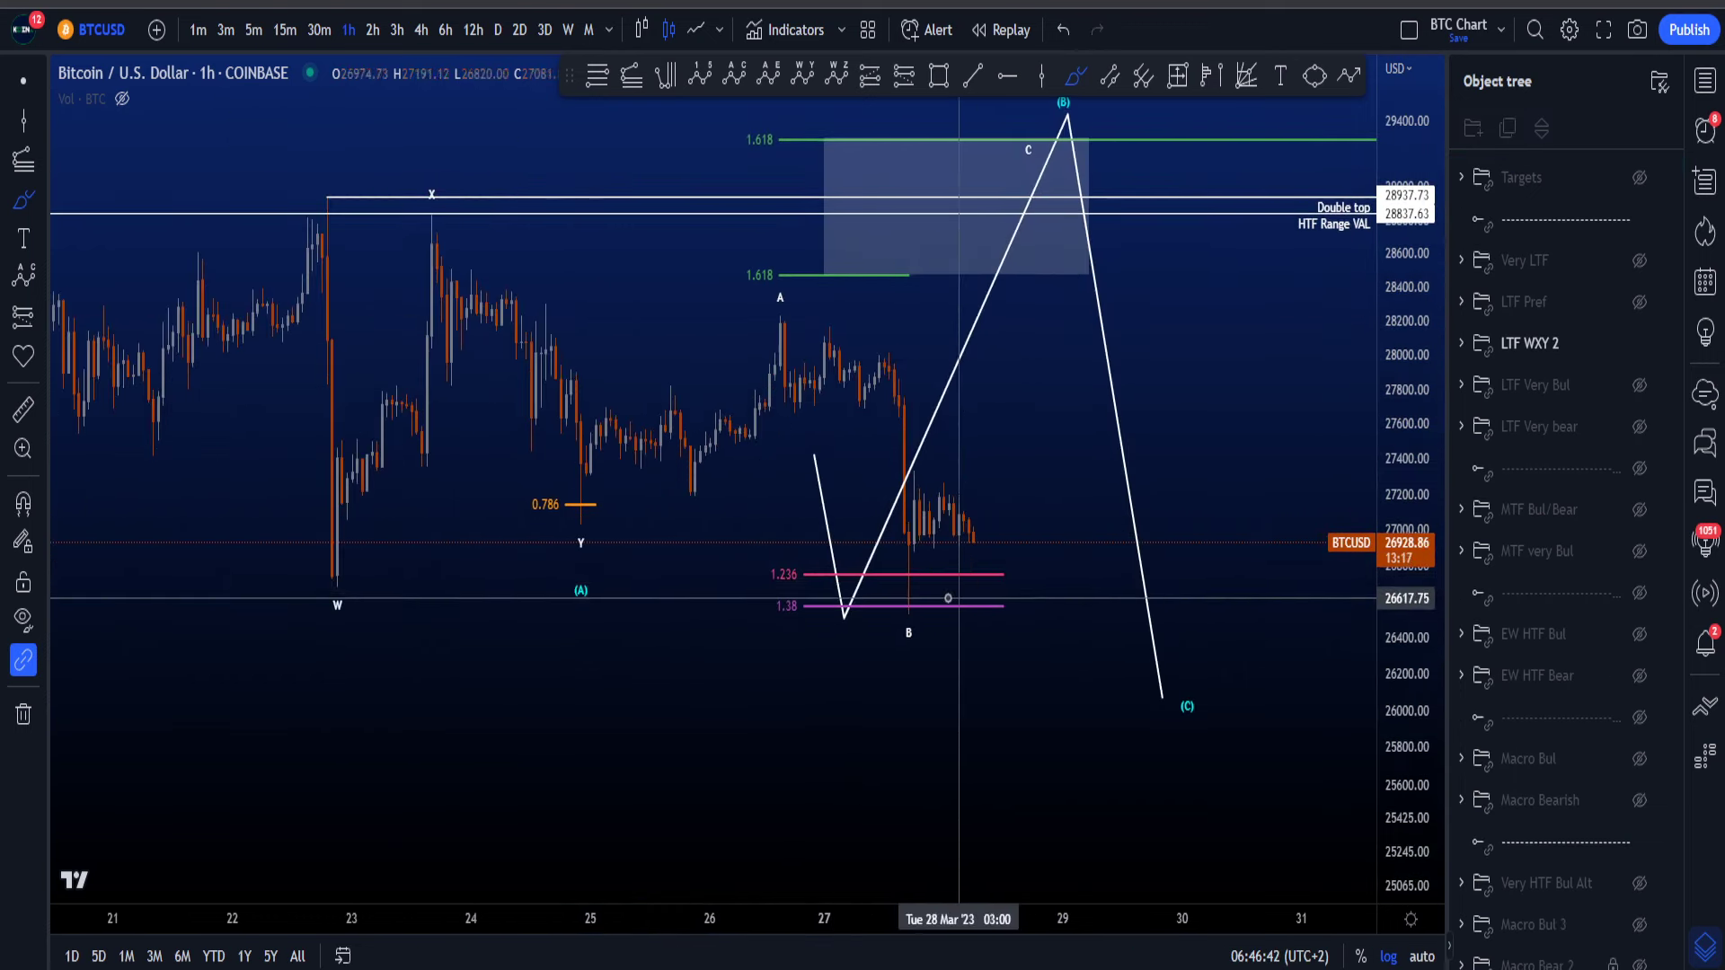
pyautogui.moveTo(936, 582)
pyautogui.mouseDown()
pyautogui.moveTo(867, 605)
pyautogui.moveTo(912, 582)
pyautogui.mouseUp()
pyautogui.hotkey('ctrl', 'z')
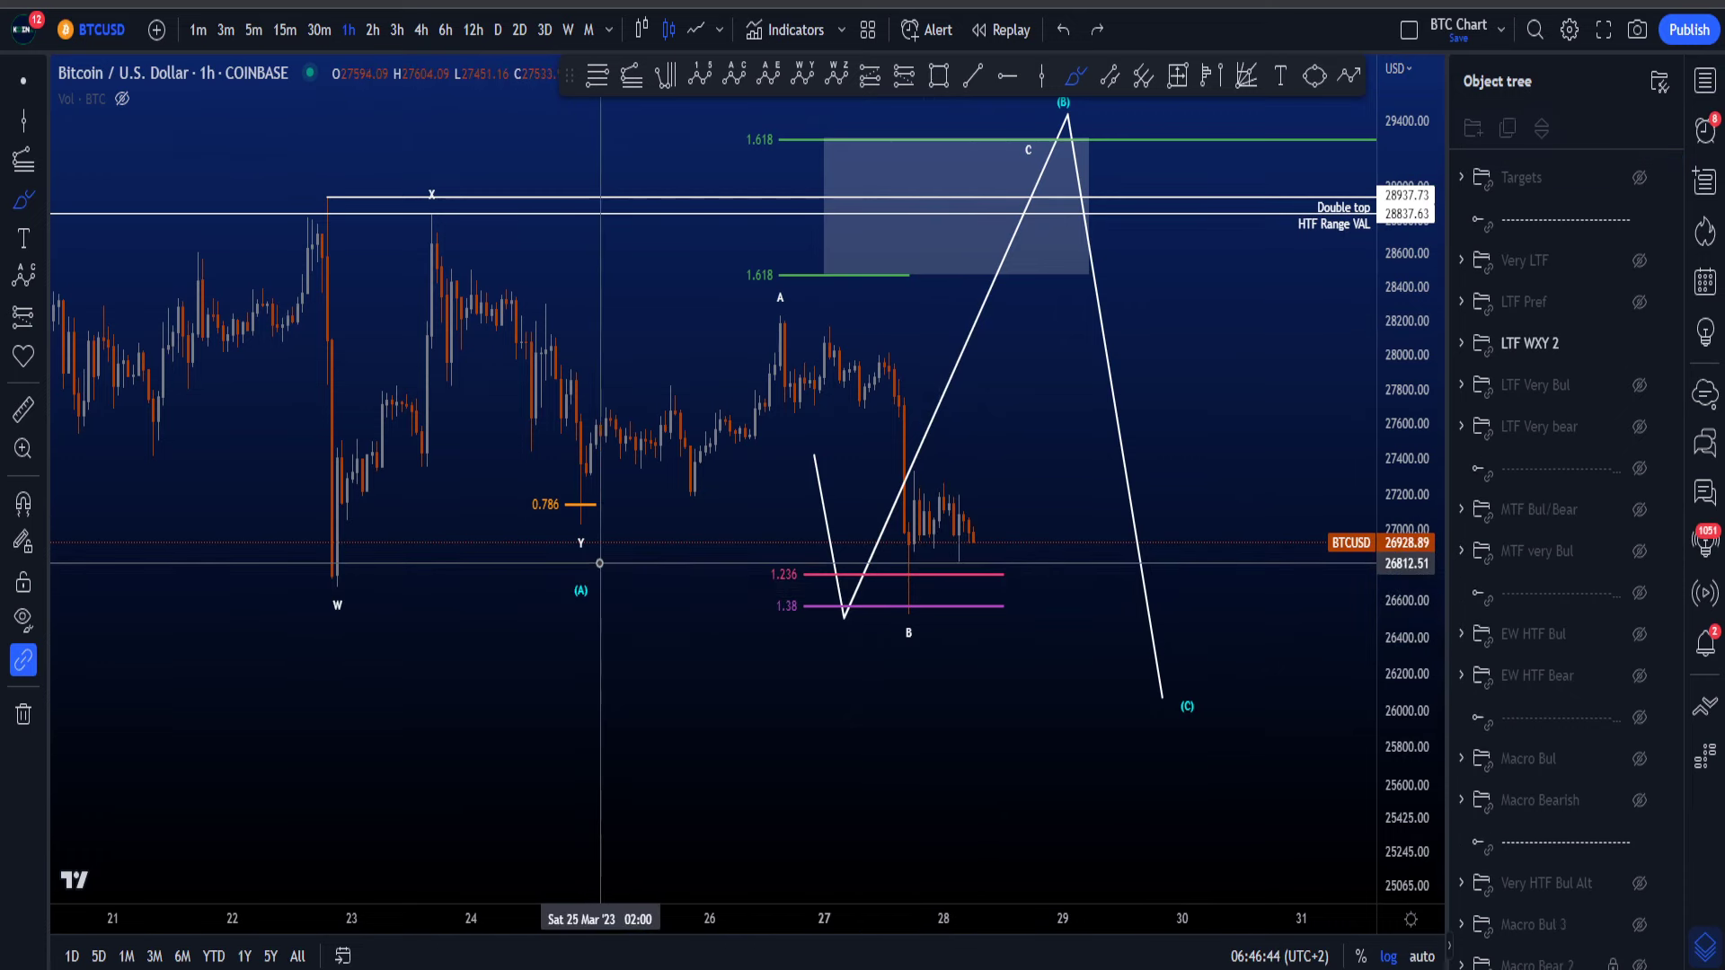
pyautogui.moveTo(1079, 107)
pyautogui.mouseDown()
pyautogui.moveTo(1047, 130)
pyautogui.moveTo(1069, 129)
pyautogui.mouseUp()
pyautogui.hotkey('ctrl', 'z')
# Step: Brush the three-wave rise from the Y low to wave A and the drop to wave B, undoing the stroke
pyautogui.moveTo(573, 505); pyautogui.dragTo(770, 325)
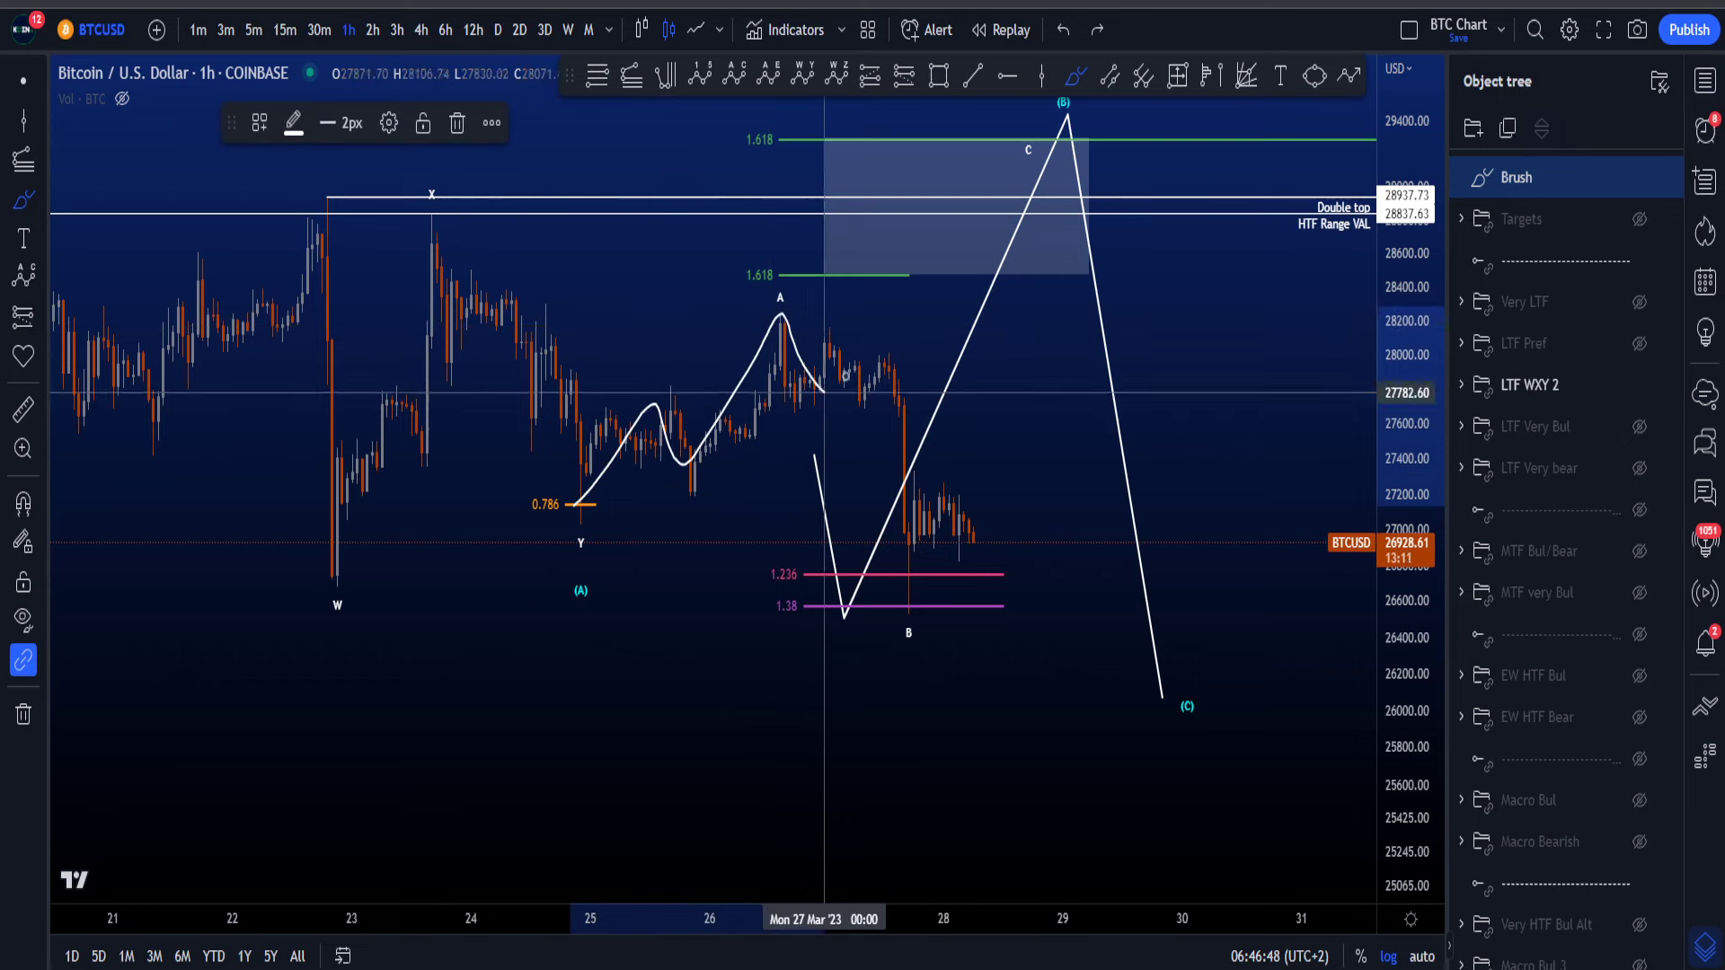
pyautogui.moveTo(824, 392); pyautogui.dragTo(937, 604)
pyautogui.hotkey('ctrl', 'z')
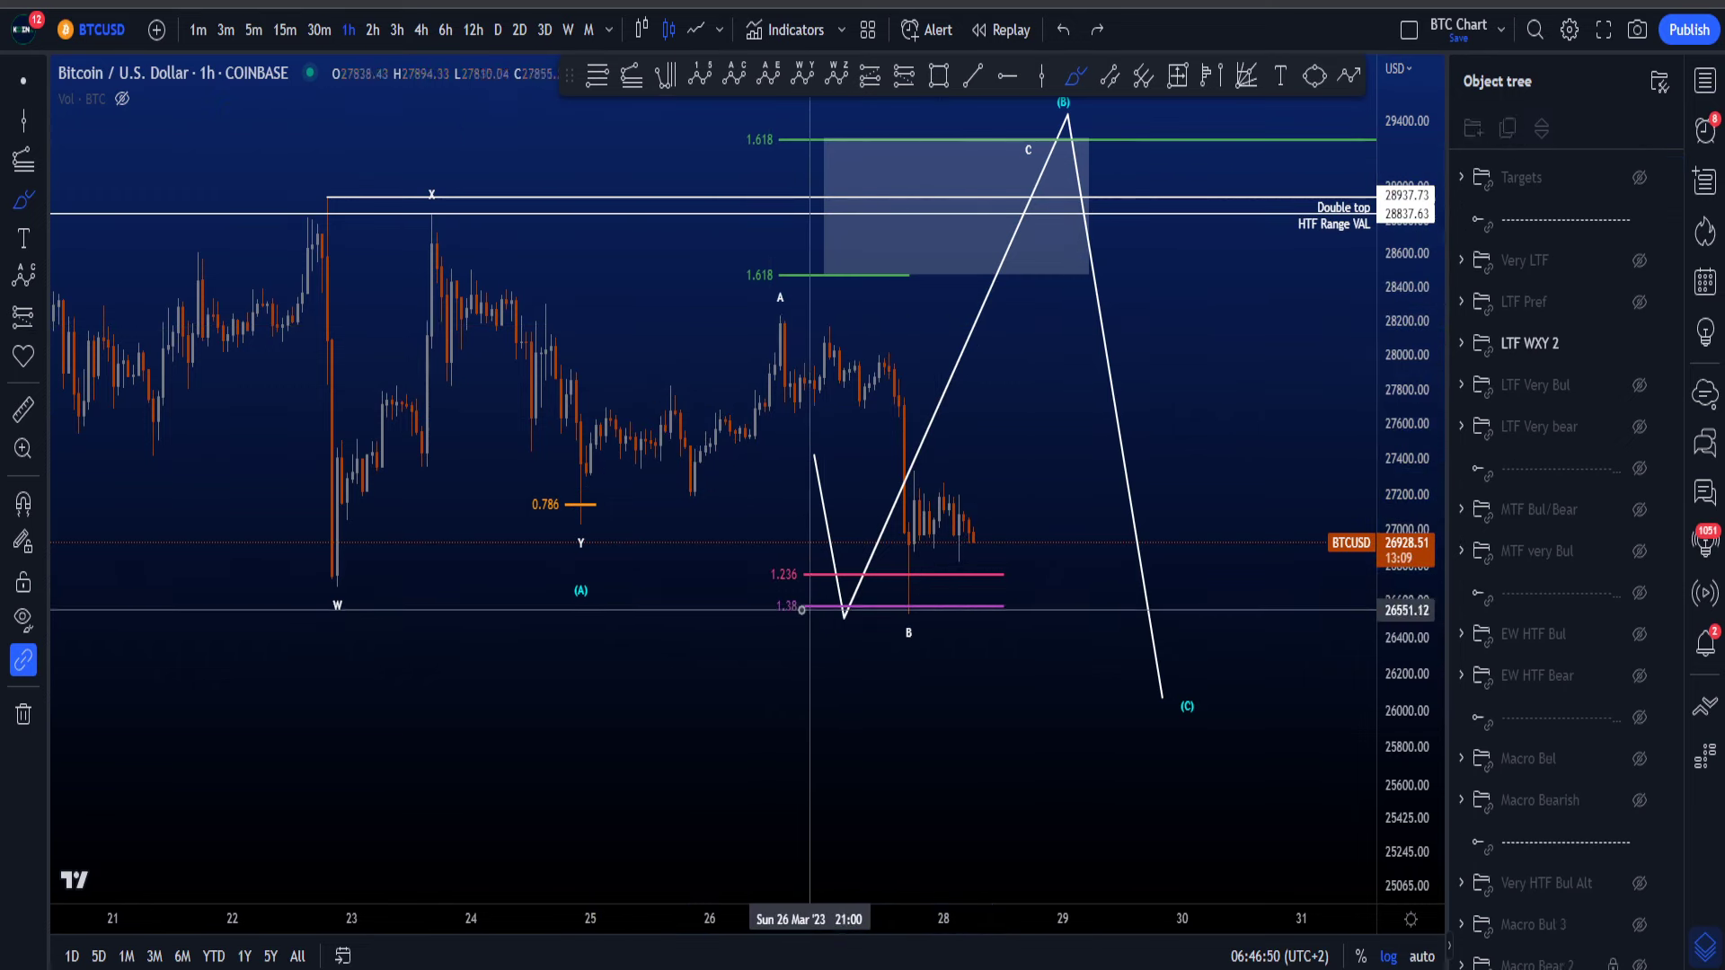
# Step: Circle the 1.236 and 1.38 level labels and brush the decline from wave A around wave B, undoing each stroke
pyautogui.moveTo(828, 561); pyautogui.dragTo(825, 600)
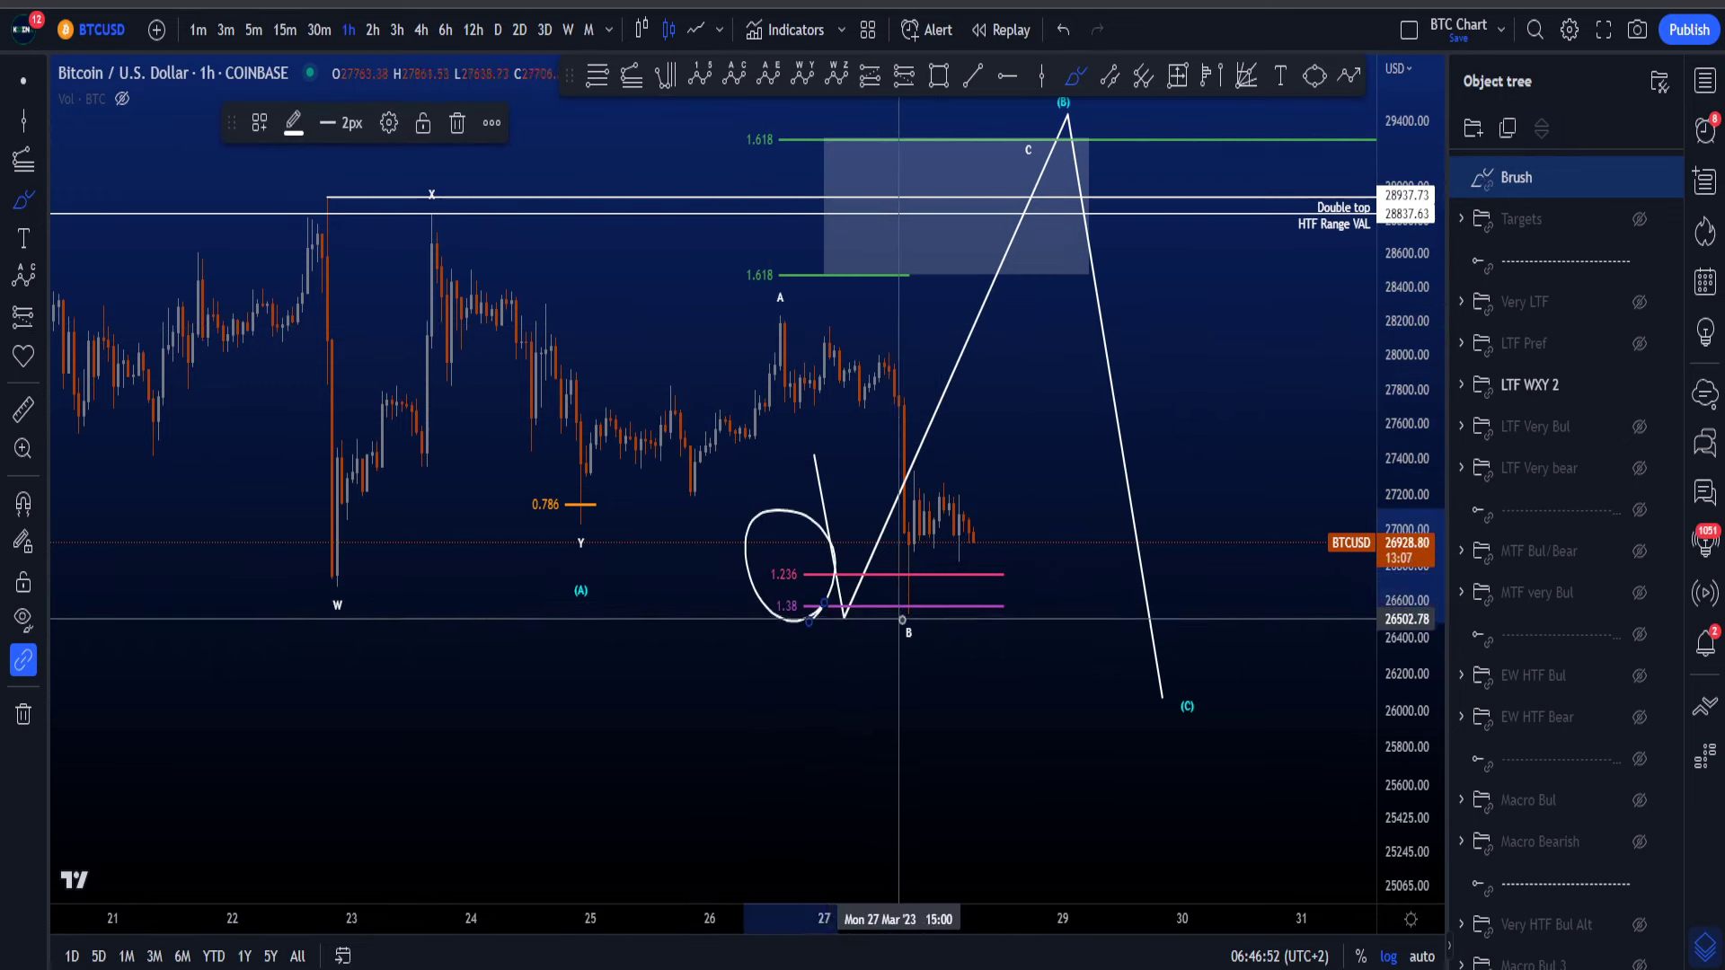
pyautogui.hotkey('ctrl', 'z')
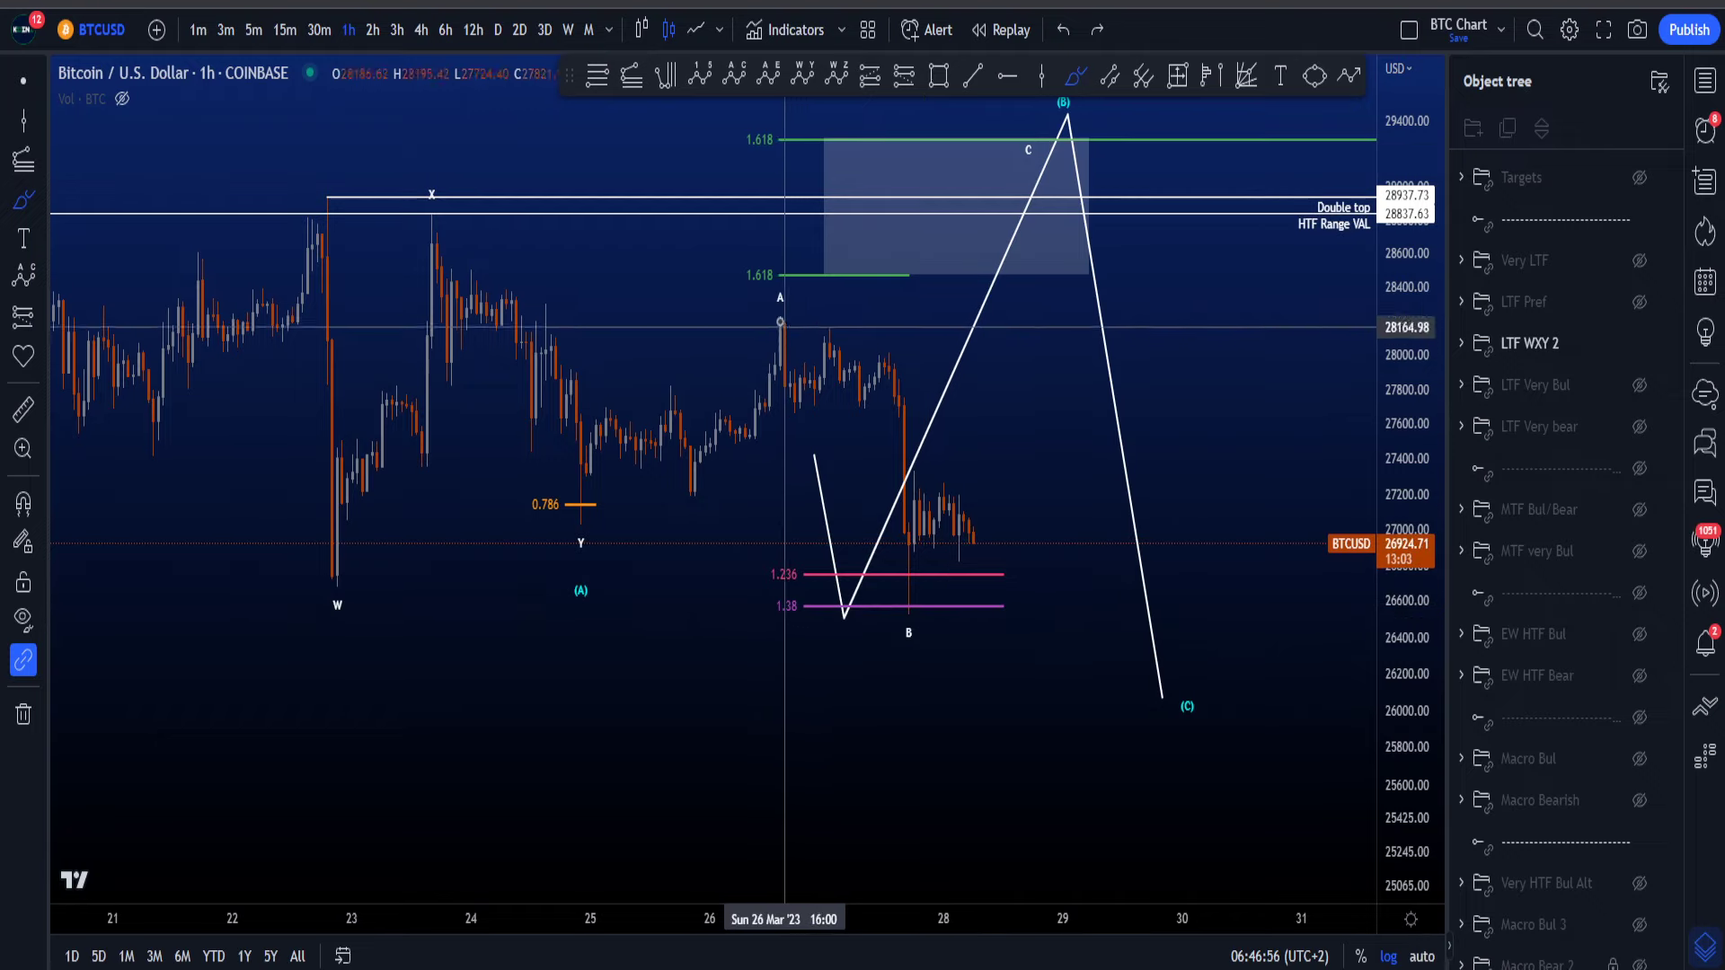
pyautogui.moveTo(770, 312); pyautogui.dragTo(811, 405)
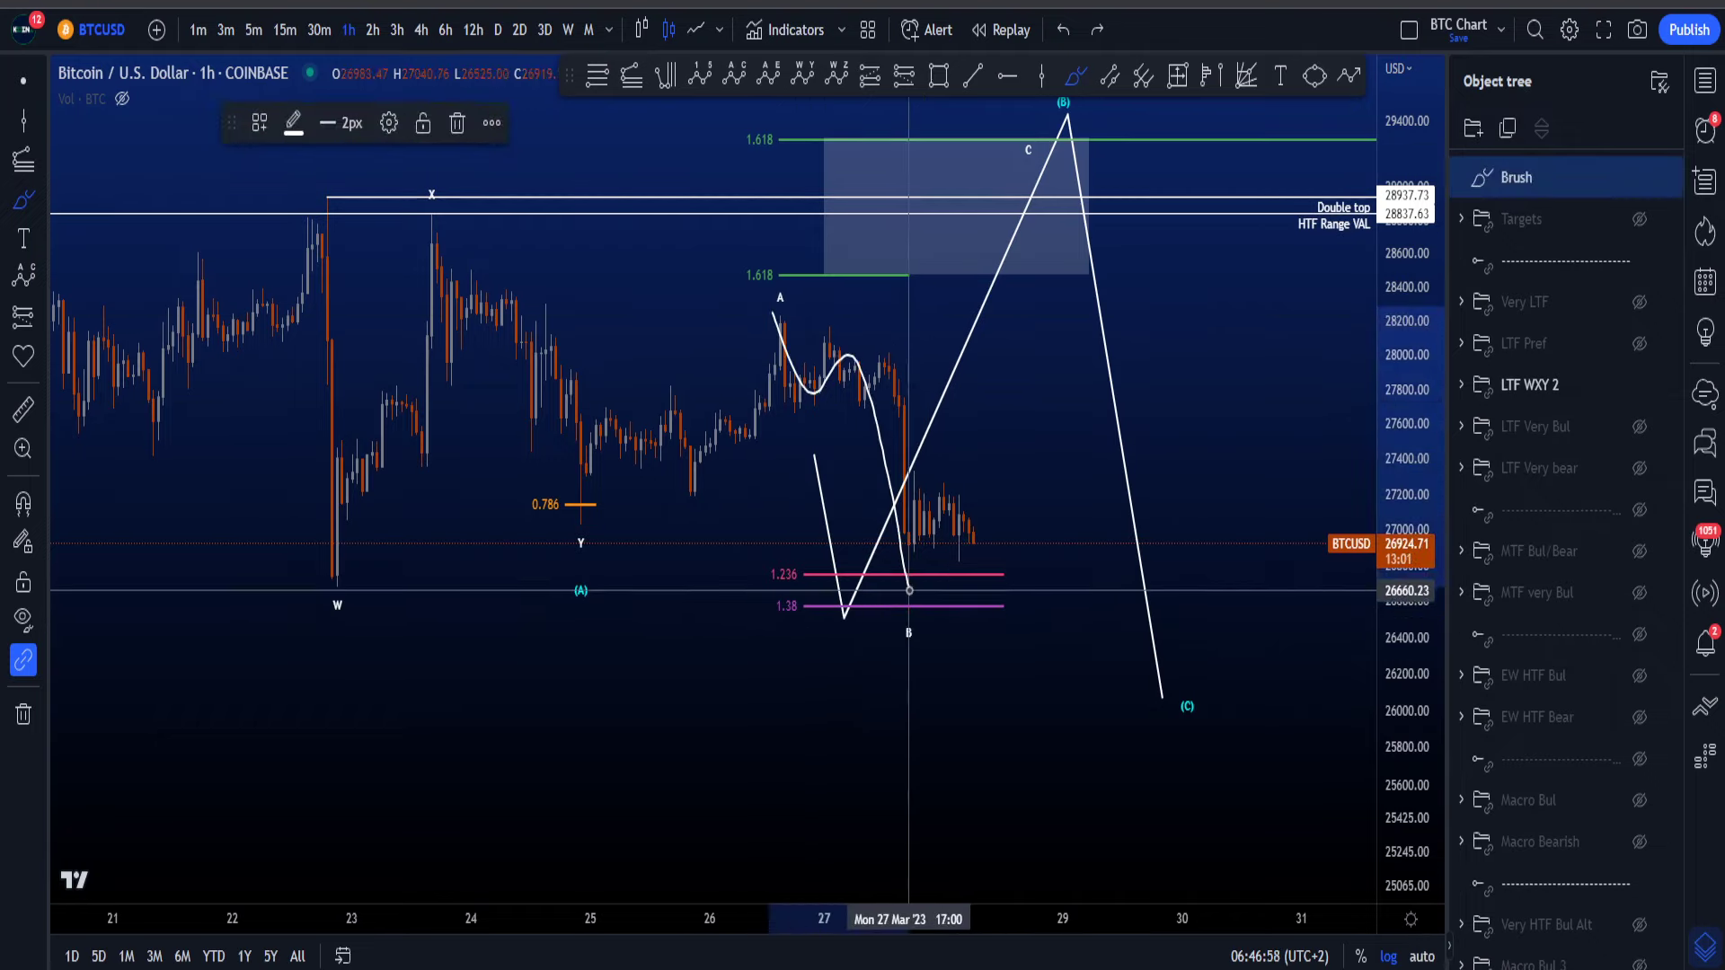
pyautogui.hotkey('ctrl', 'z')
pyautogui.moveTo(787, 310)
pyautogui.mouseDown()
pyautogui.moveTo(924, 532)
pyautogui.moveTo(884, 478)
pyautogui.mouseUp()
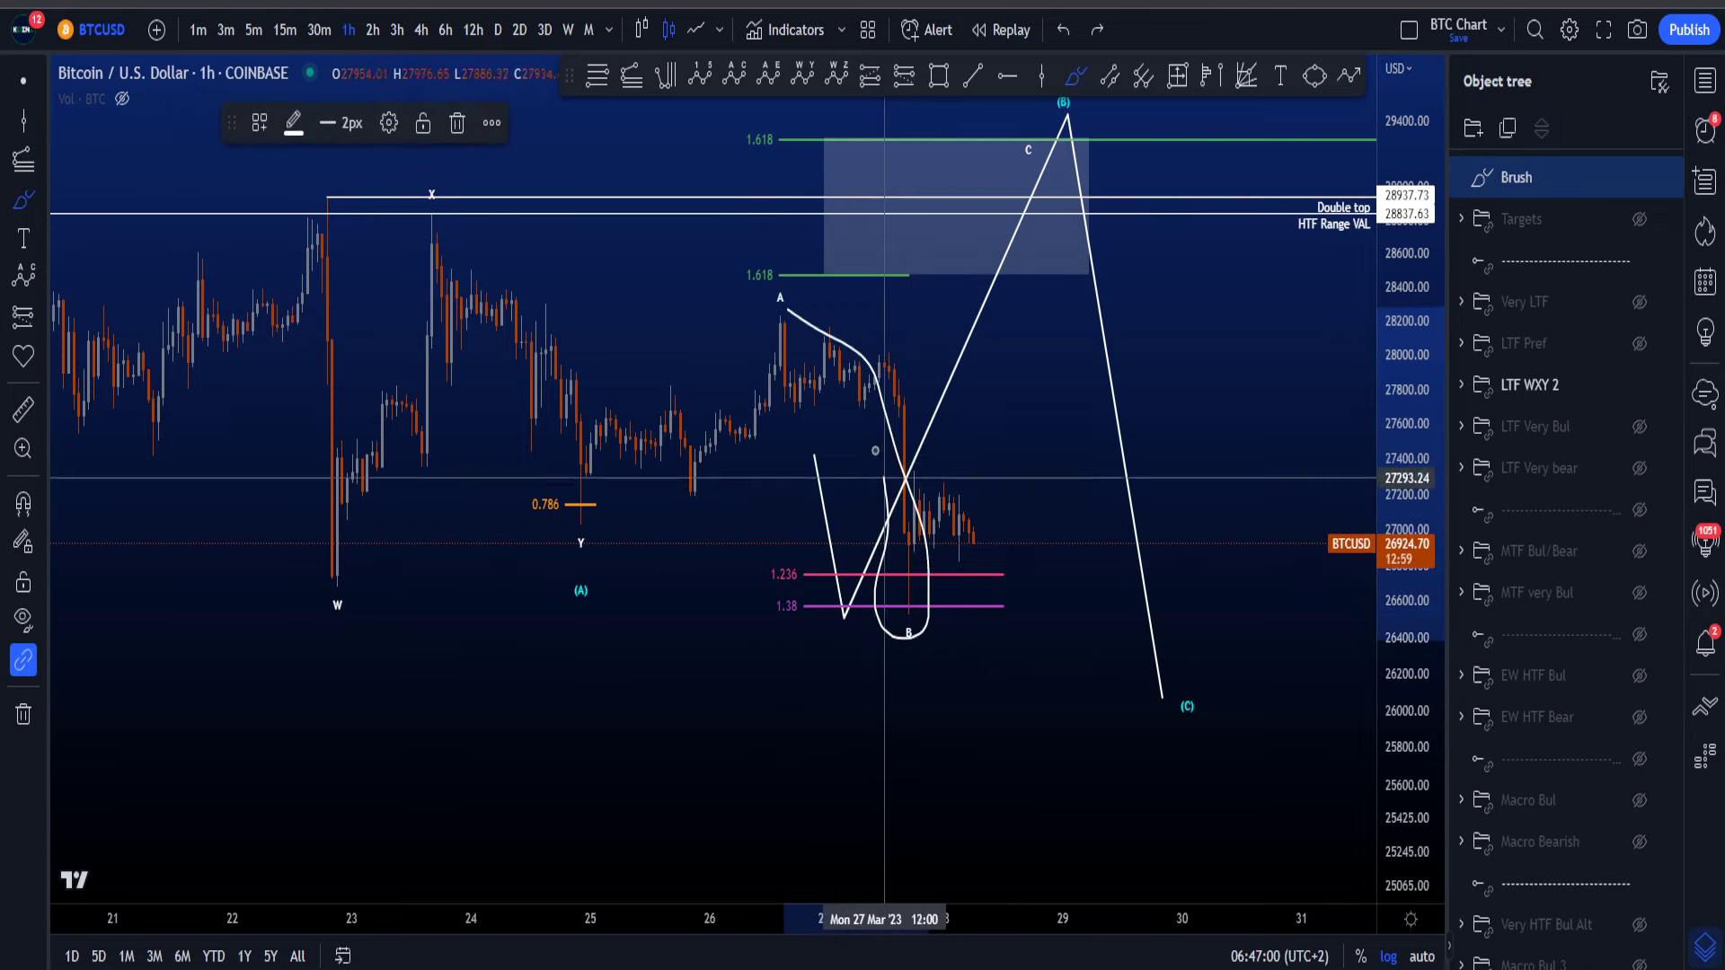
pyautogui.hotkey('ctrl', 'z')
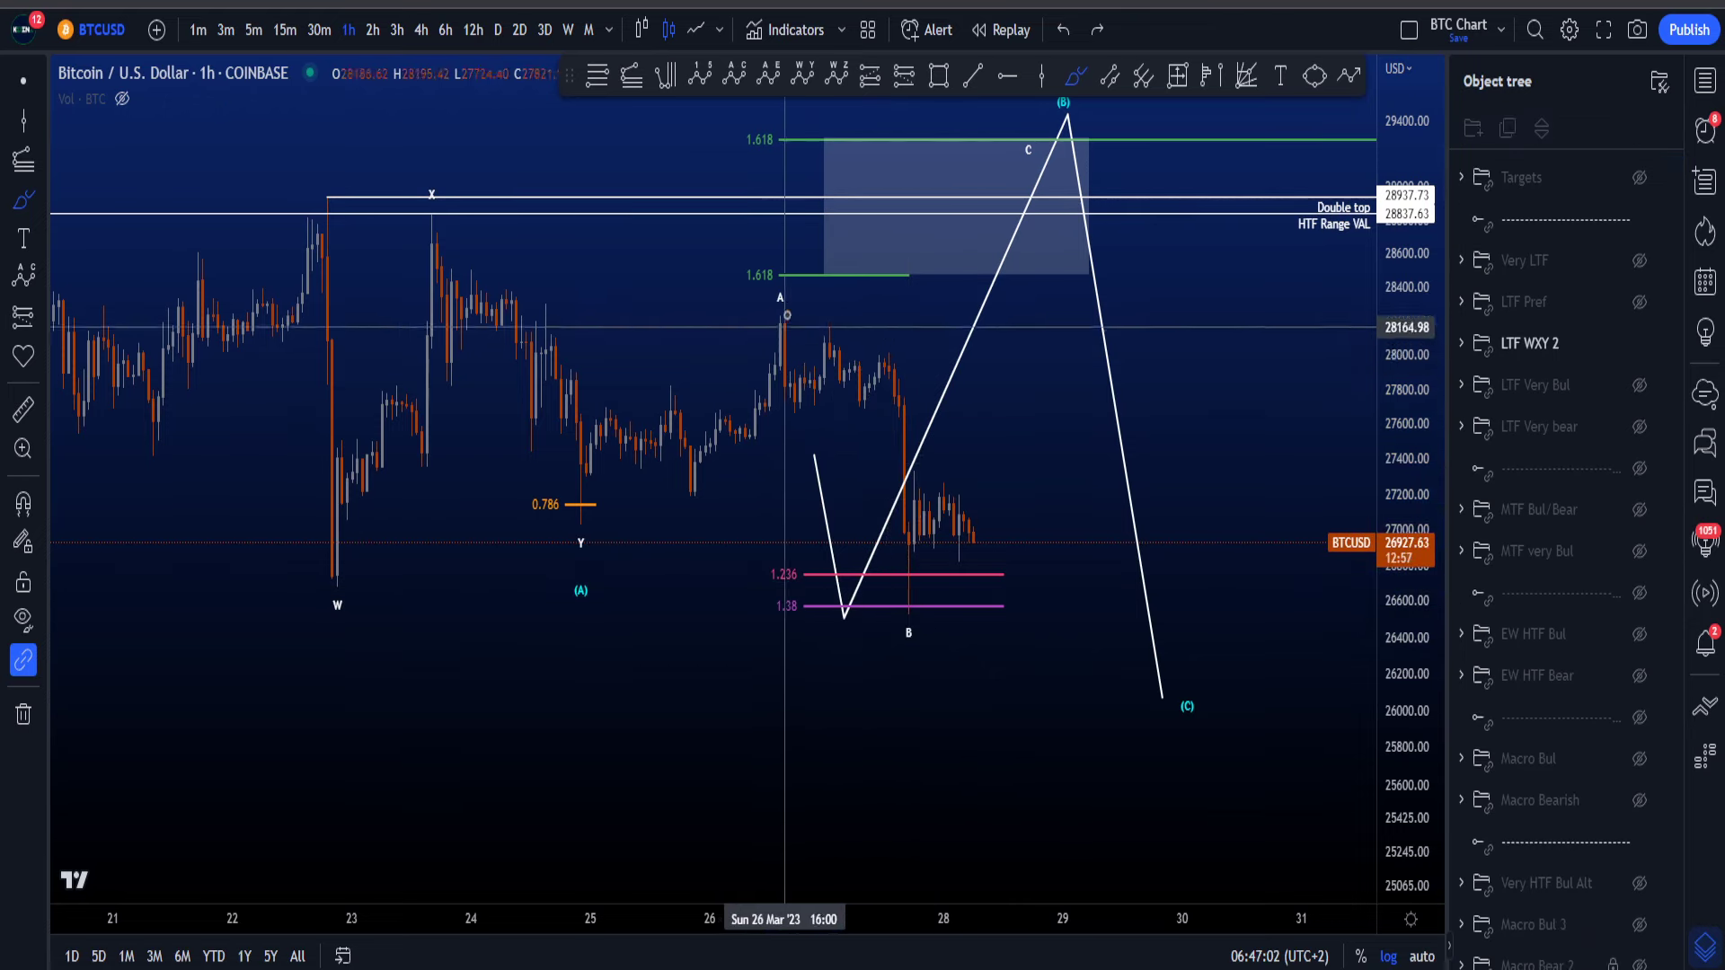
# Step: Brush the three-wave decline from wave A to wave B and its final leg down, undoing the strokes
pyautogui.moveTo(791, 306)
pyautogui.mouseDown()
pyautogui.moveTo(968, 555)
pyautogui.moveTo(795, 386)
pyautogui.mouseUp()
pyautogui.hotkey('ctrl', 'z')
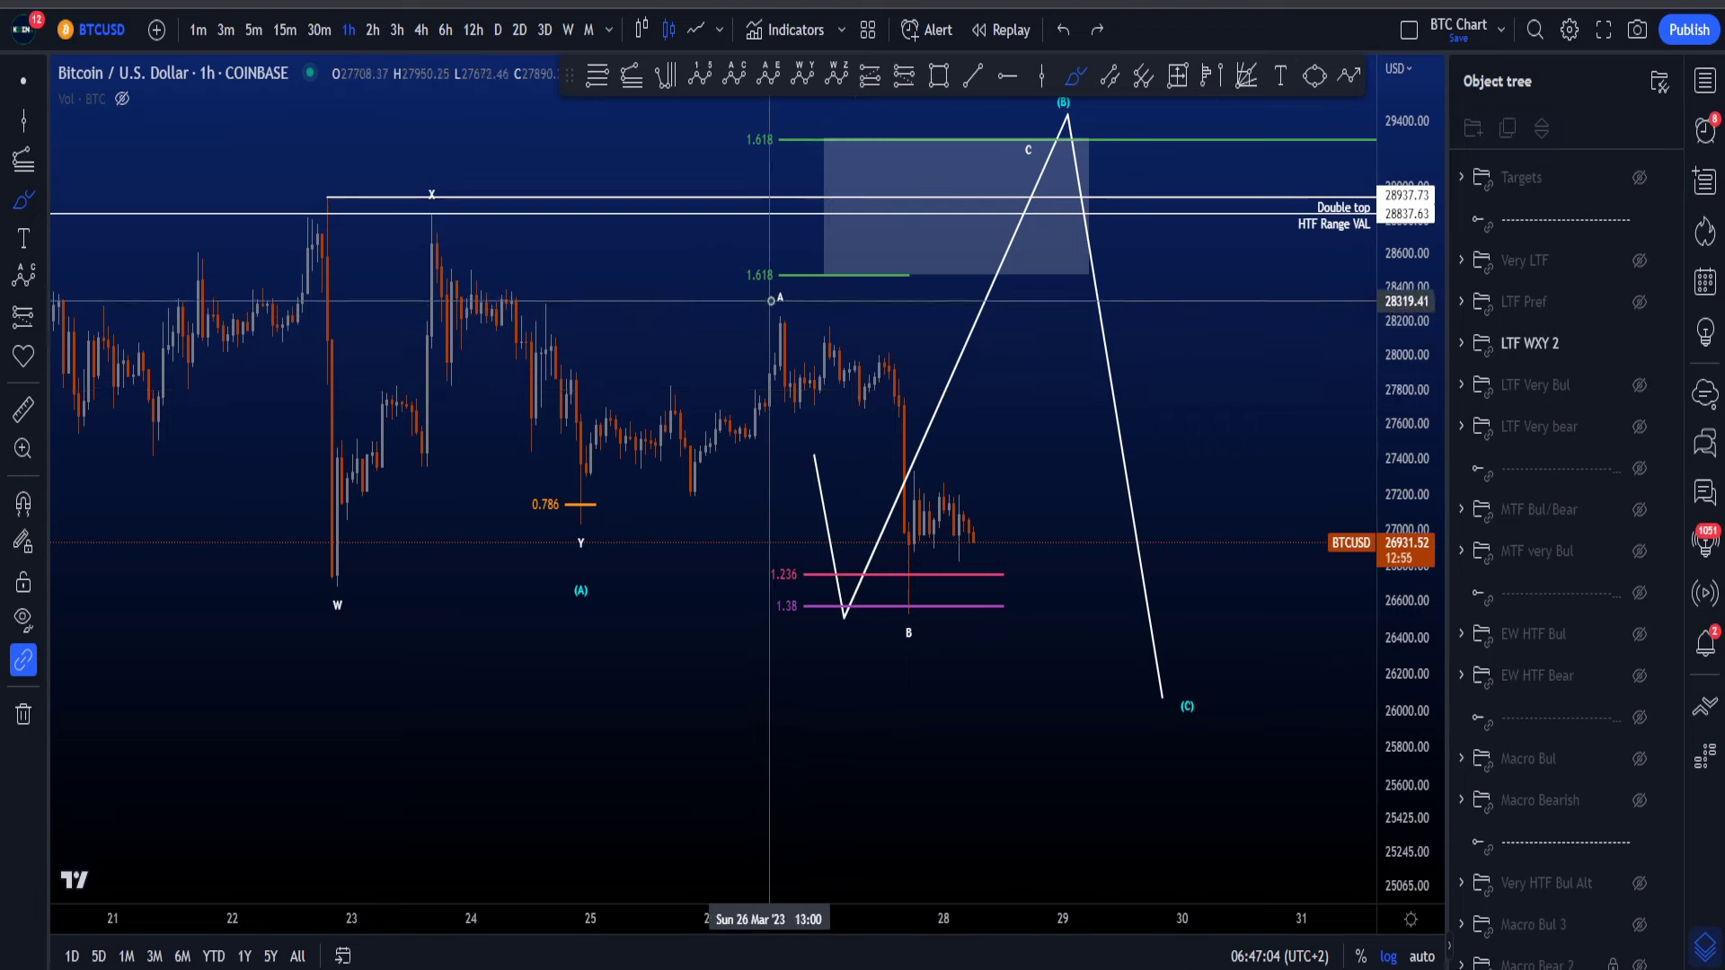
pyautogui.moveTo(770, 303)
pyautogui.mouseDown()
pyautogui.moveTo(798, 404)
pyautogui.moveTo(835, 346)
pyautogui.moveTo(902, 654)
pyautogui.mouseUp()
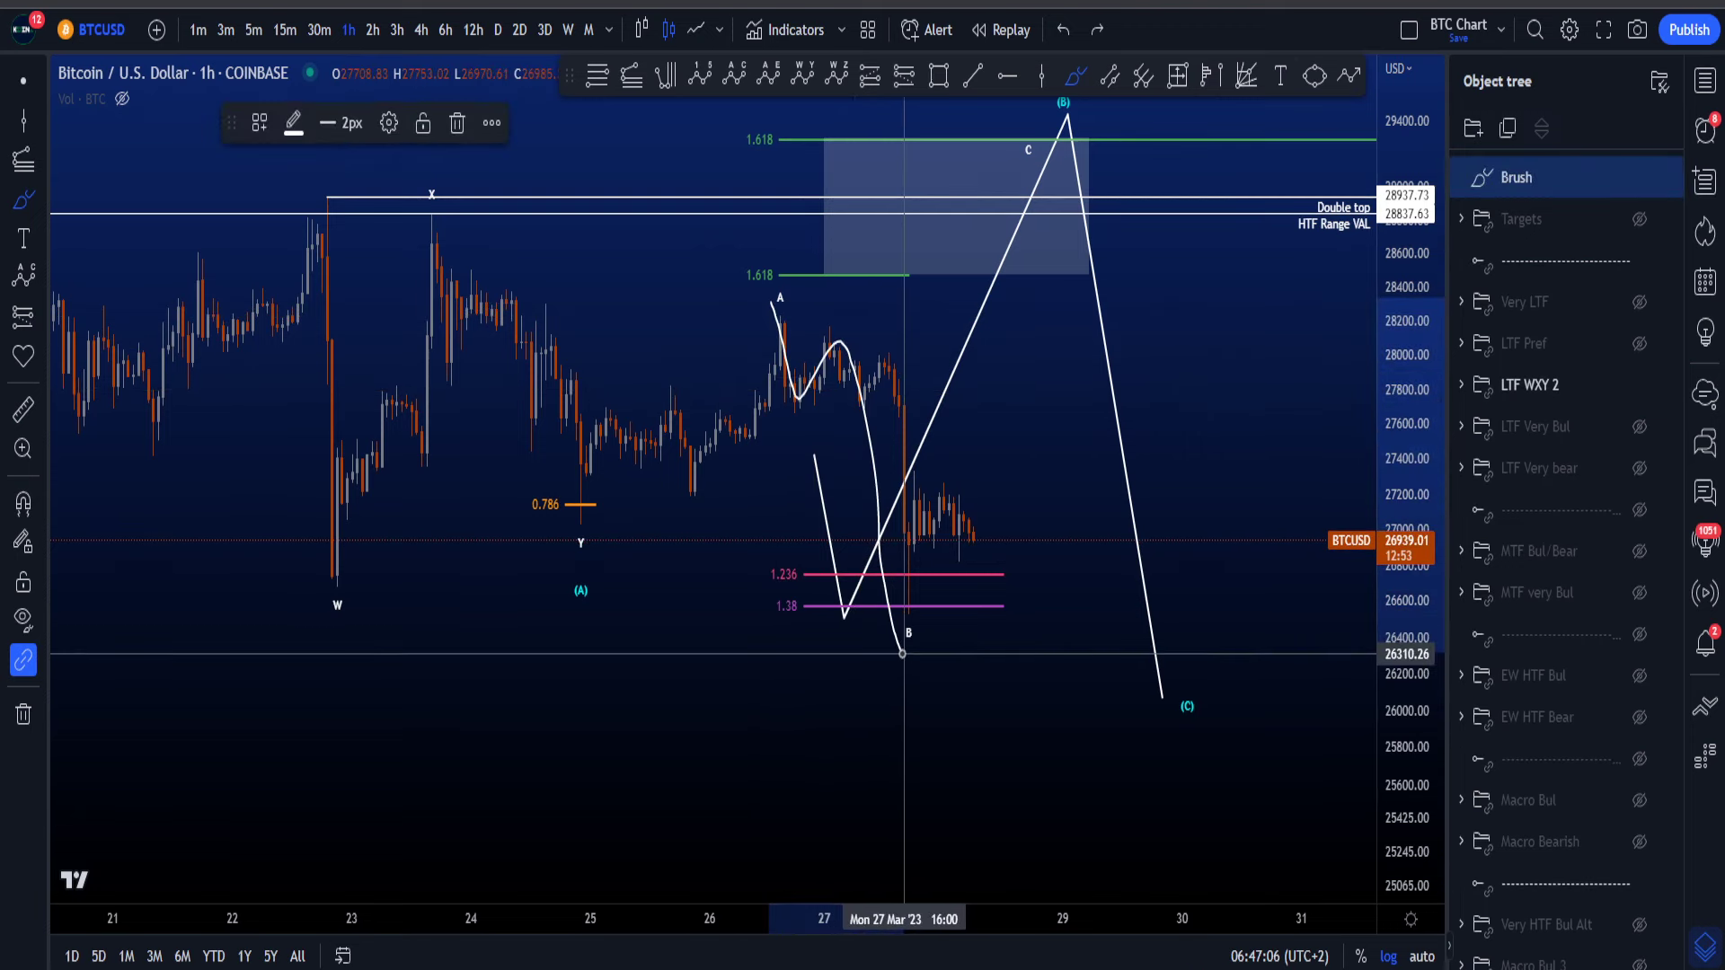
pyautogui.hotkey('ctrl', 'z')
pyautogui.moveTo(874, 396); pyautogui.dragTo(918, 640)
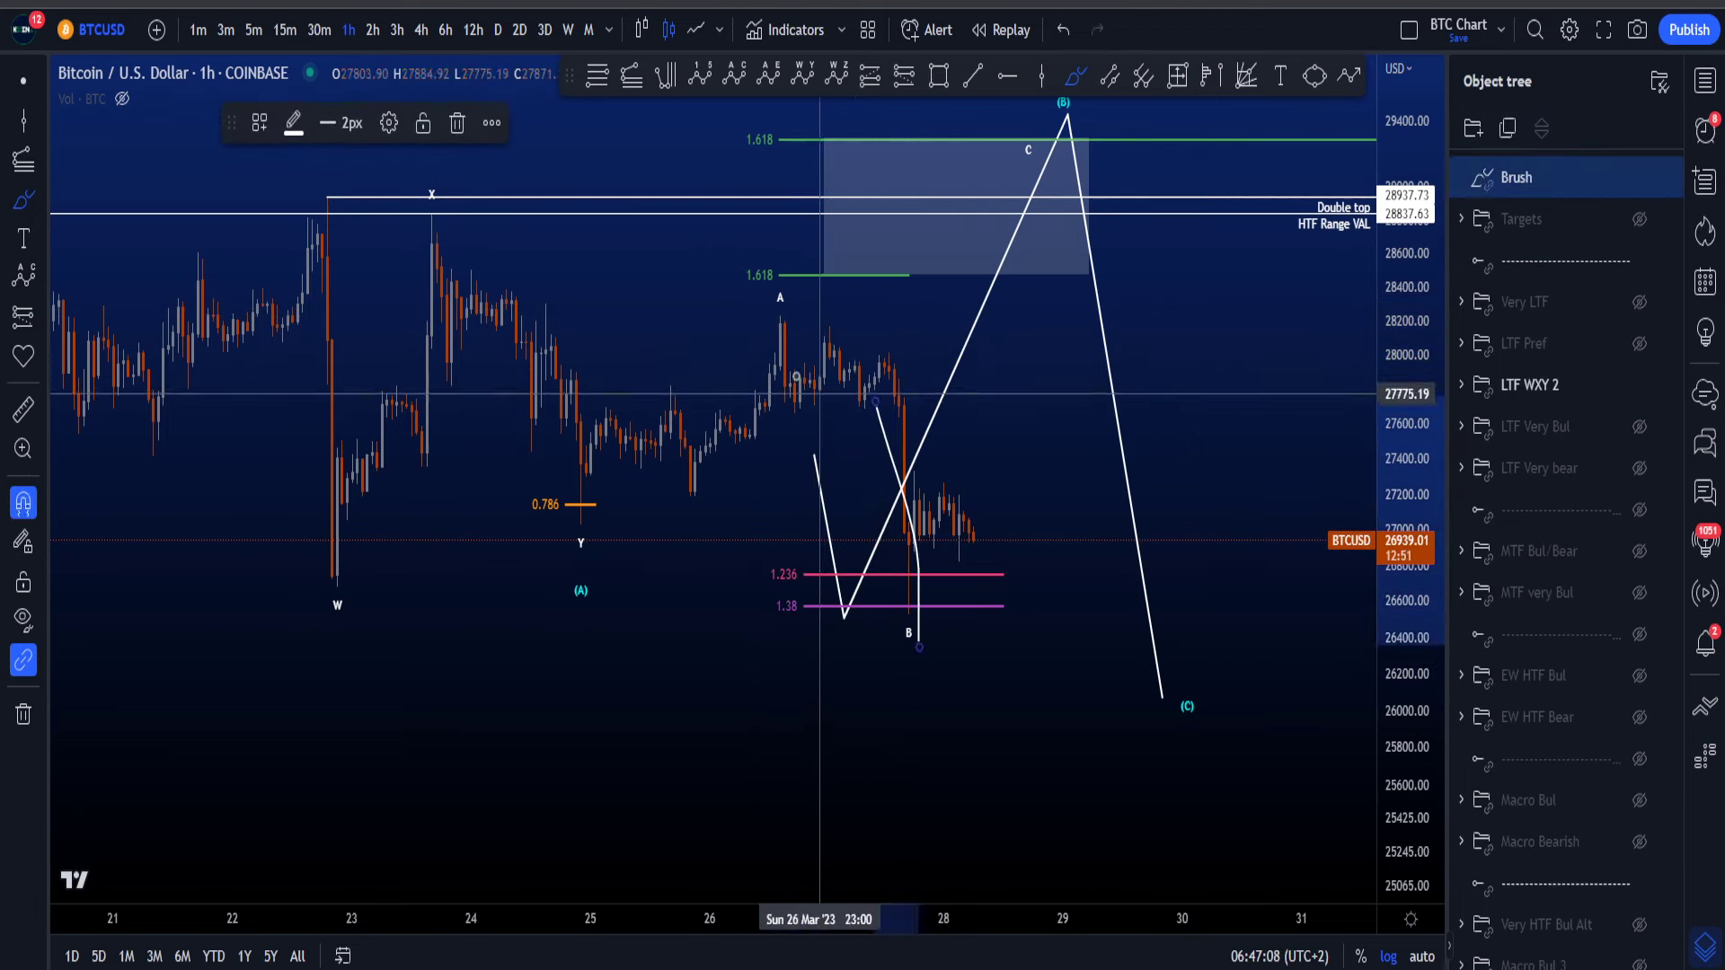
pyautogui.hotkey('ctrl', 'z')
# Step: Brush the A-to-B decline followed by the small bounce and a further low beneath wave B, undoing the stroke
pyautogui.moveTo(790, 307)
pyautogui.mouseDown()
pyautogui.moveTo(811, 408)
pyautogui.moveTo(870, 376)
pyautogui.moveTo(916, 614)
pyautogui.moveTo(926, 470)
pyautogui.moveTo(977, 650)
pyautogui.mouseUp()
pyautogui.hotkey('ctrl', 'z')
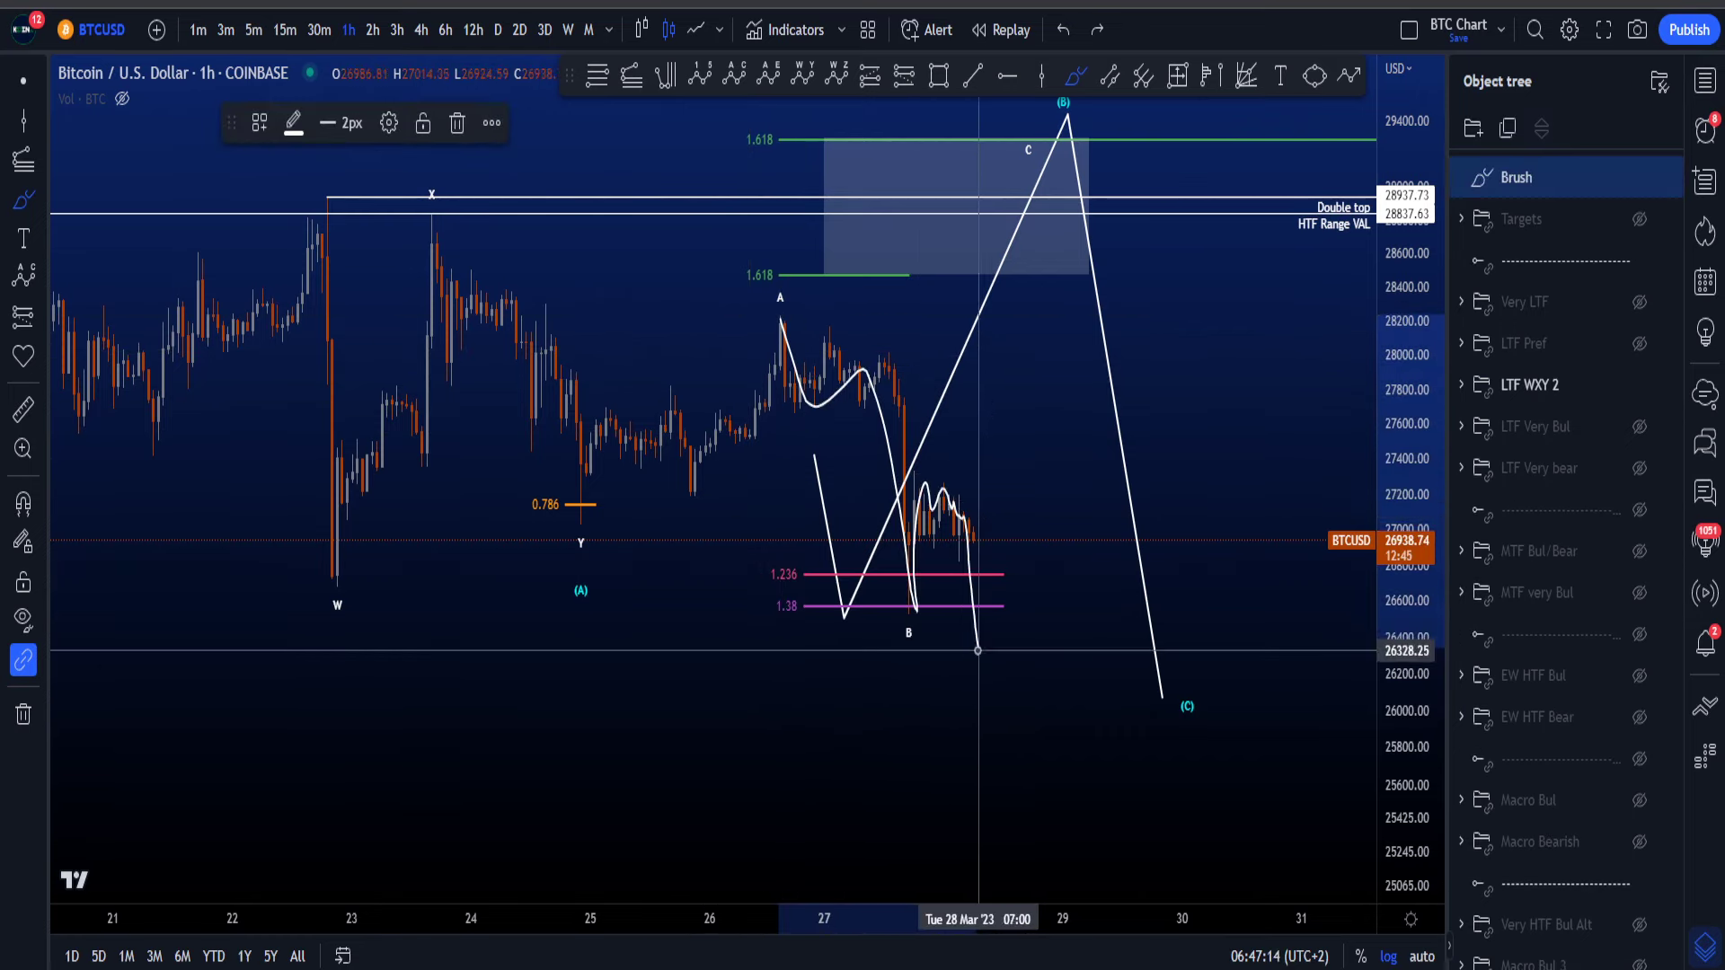
pyautogui.hotkey('ctrl', 'z')
# Step: Mark the area below the wave B low and the wave (B) target with temporary brush strokes, undoing them
pyautogui.scroll(-1, 965, 660)
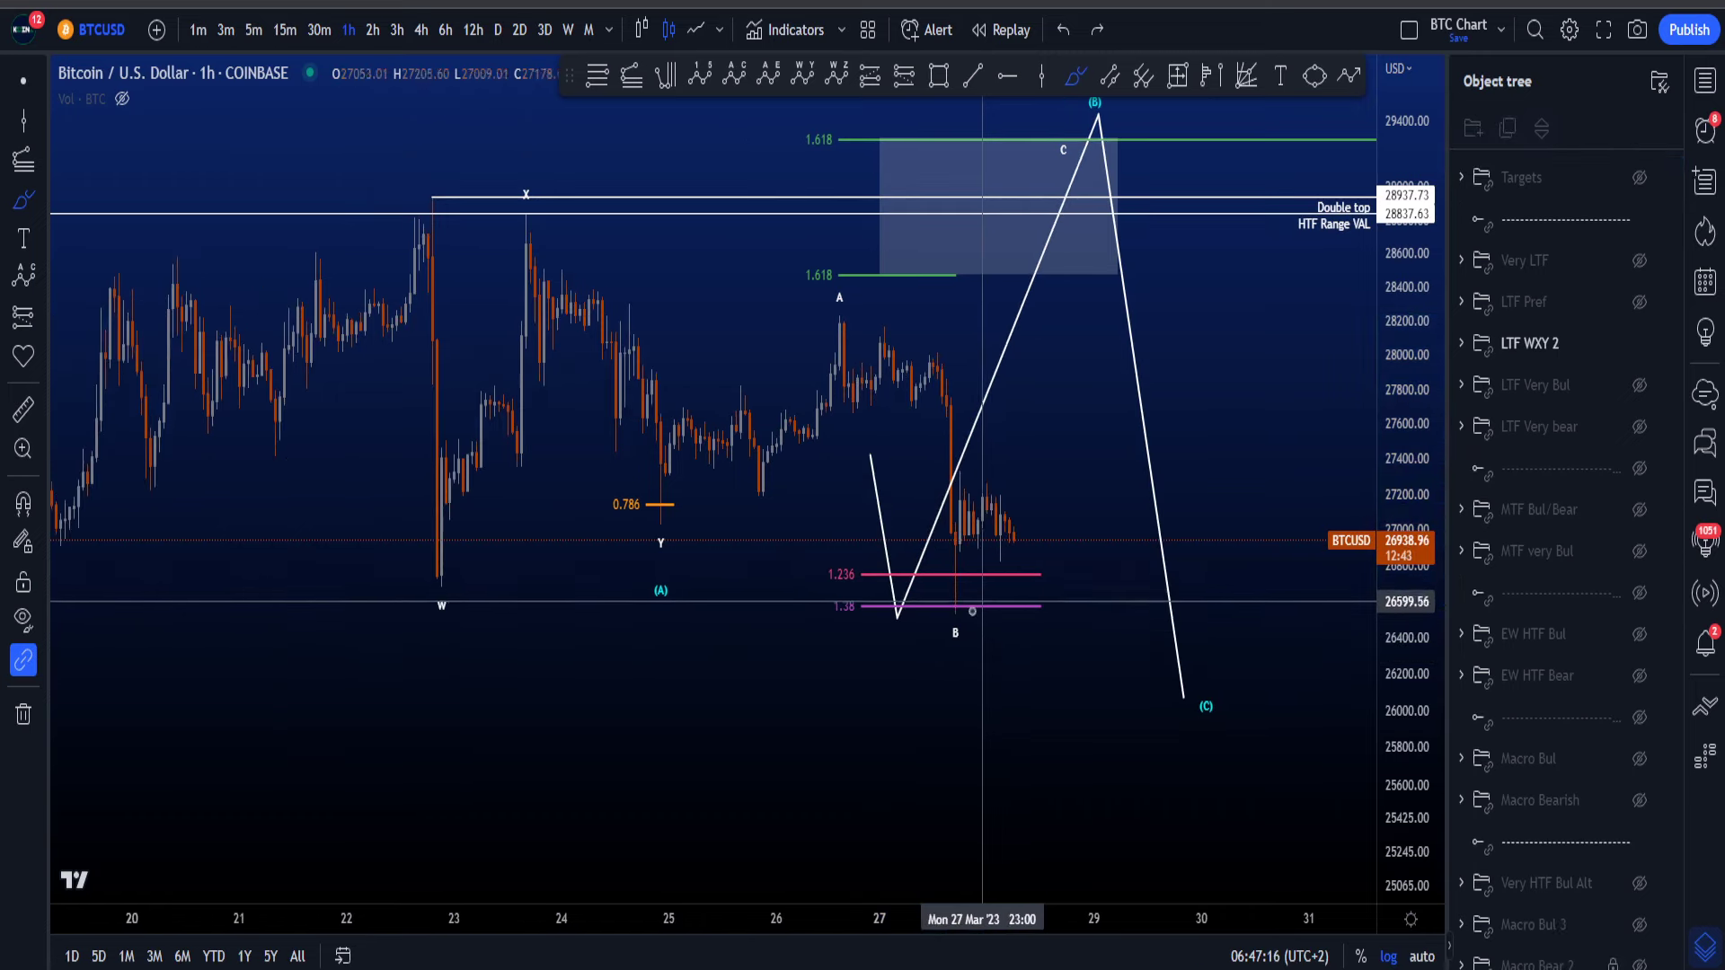
pyautogui.moveTo(960, 664); pyautogui.dragTo(974, 651)
pyautogui.hotkey('ctrl', 'z')
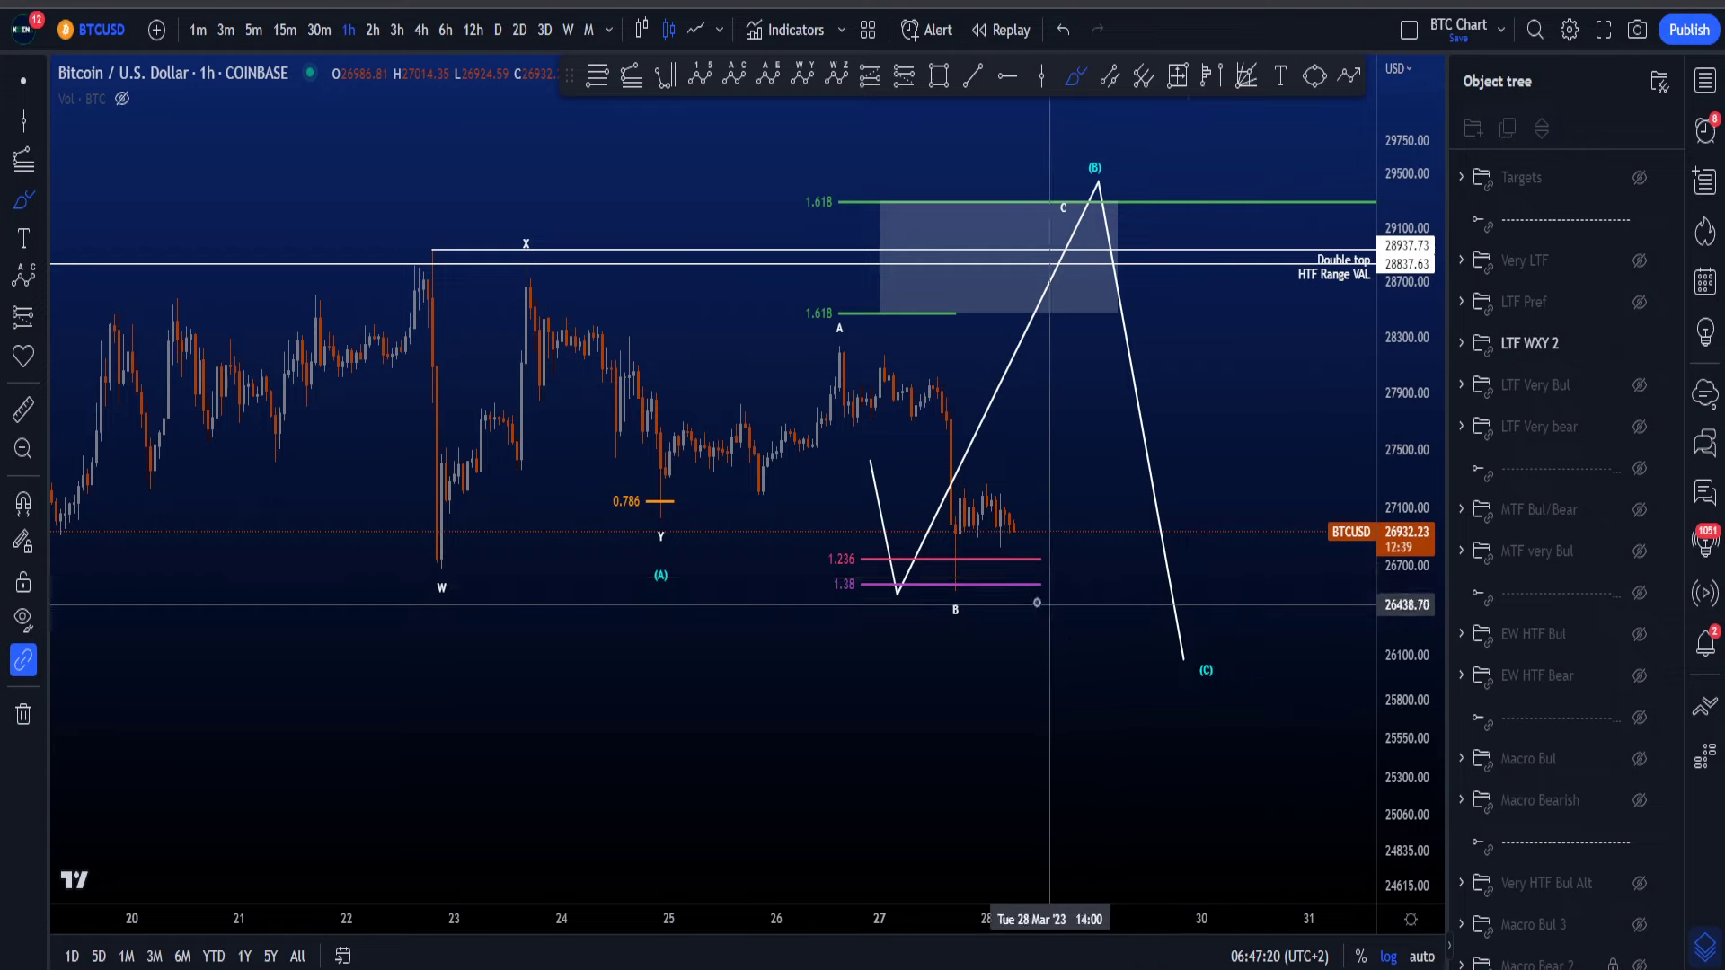
pyautogui.moveTo(957, 579)
pyautogui.mouseDown()
pyautogui.moveTo(947, 616)
pyautogui.moveTo(961, 572)
pyautogui.moveTo(1028, 628)
pyautogui.mouseUp()
pyautogui.hotkey('ctrl', 'z')
pyautogui.hotkey('ctrl', 'z')
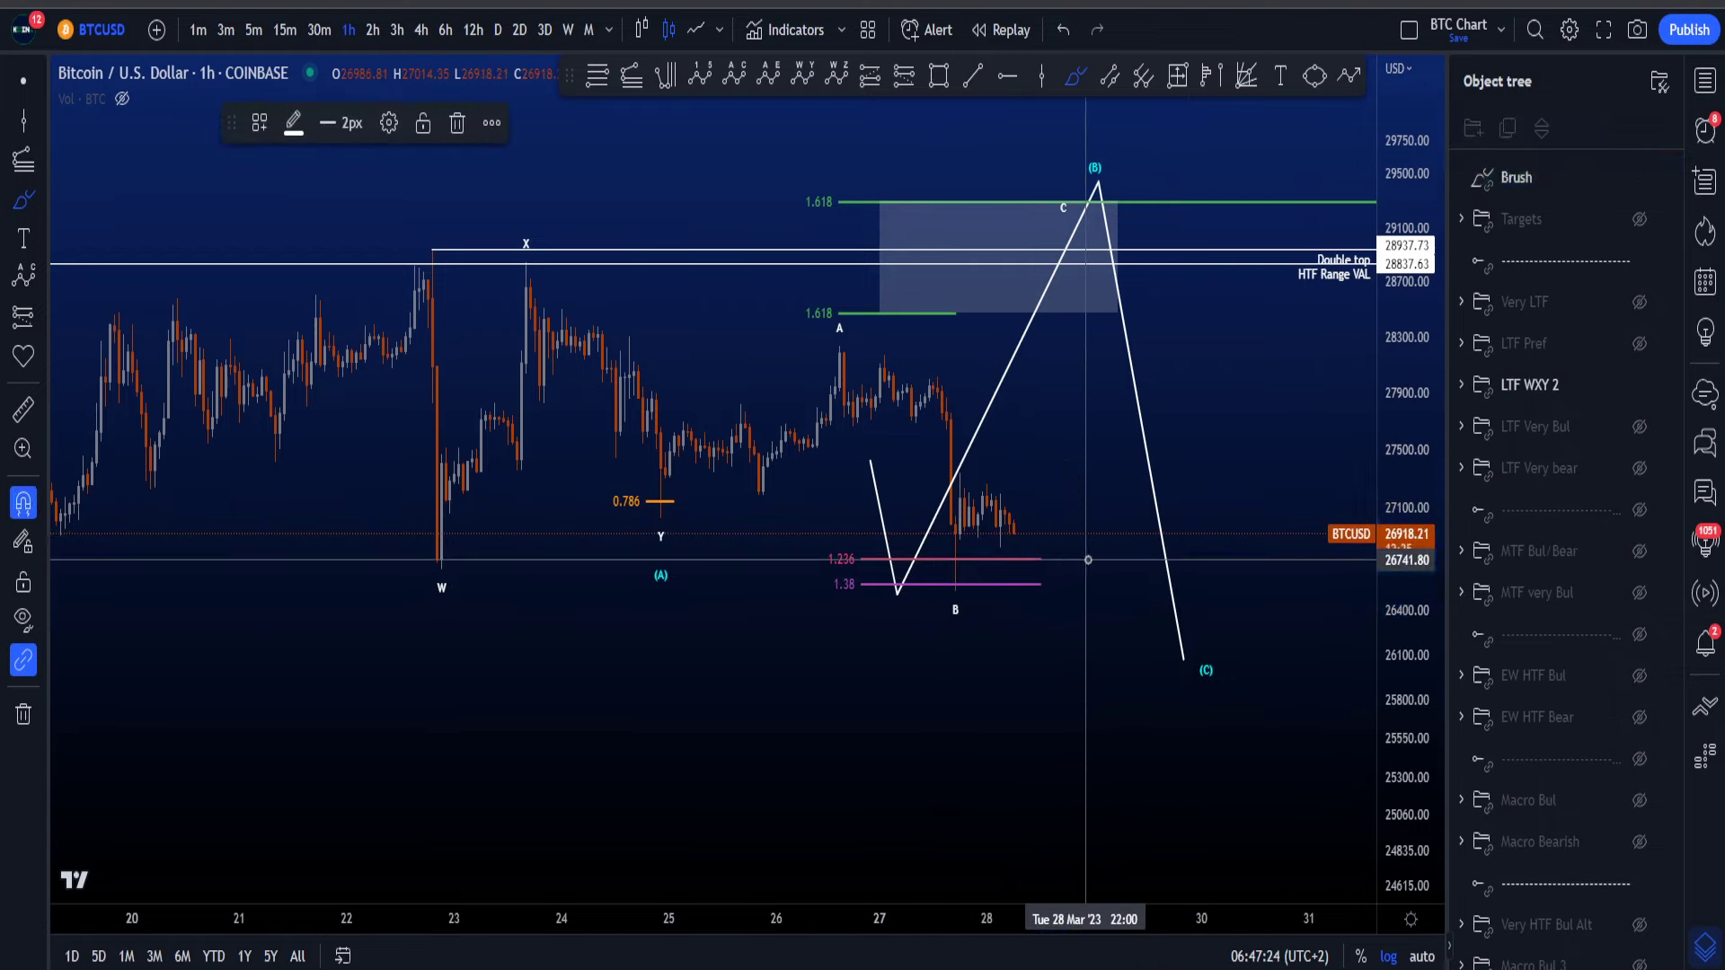
pyautogui.moveTo(1094, 150); pyautogui.dragTo(1103, 154)
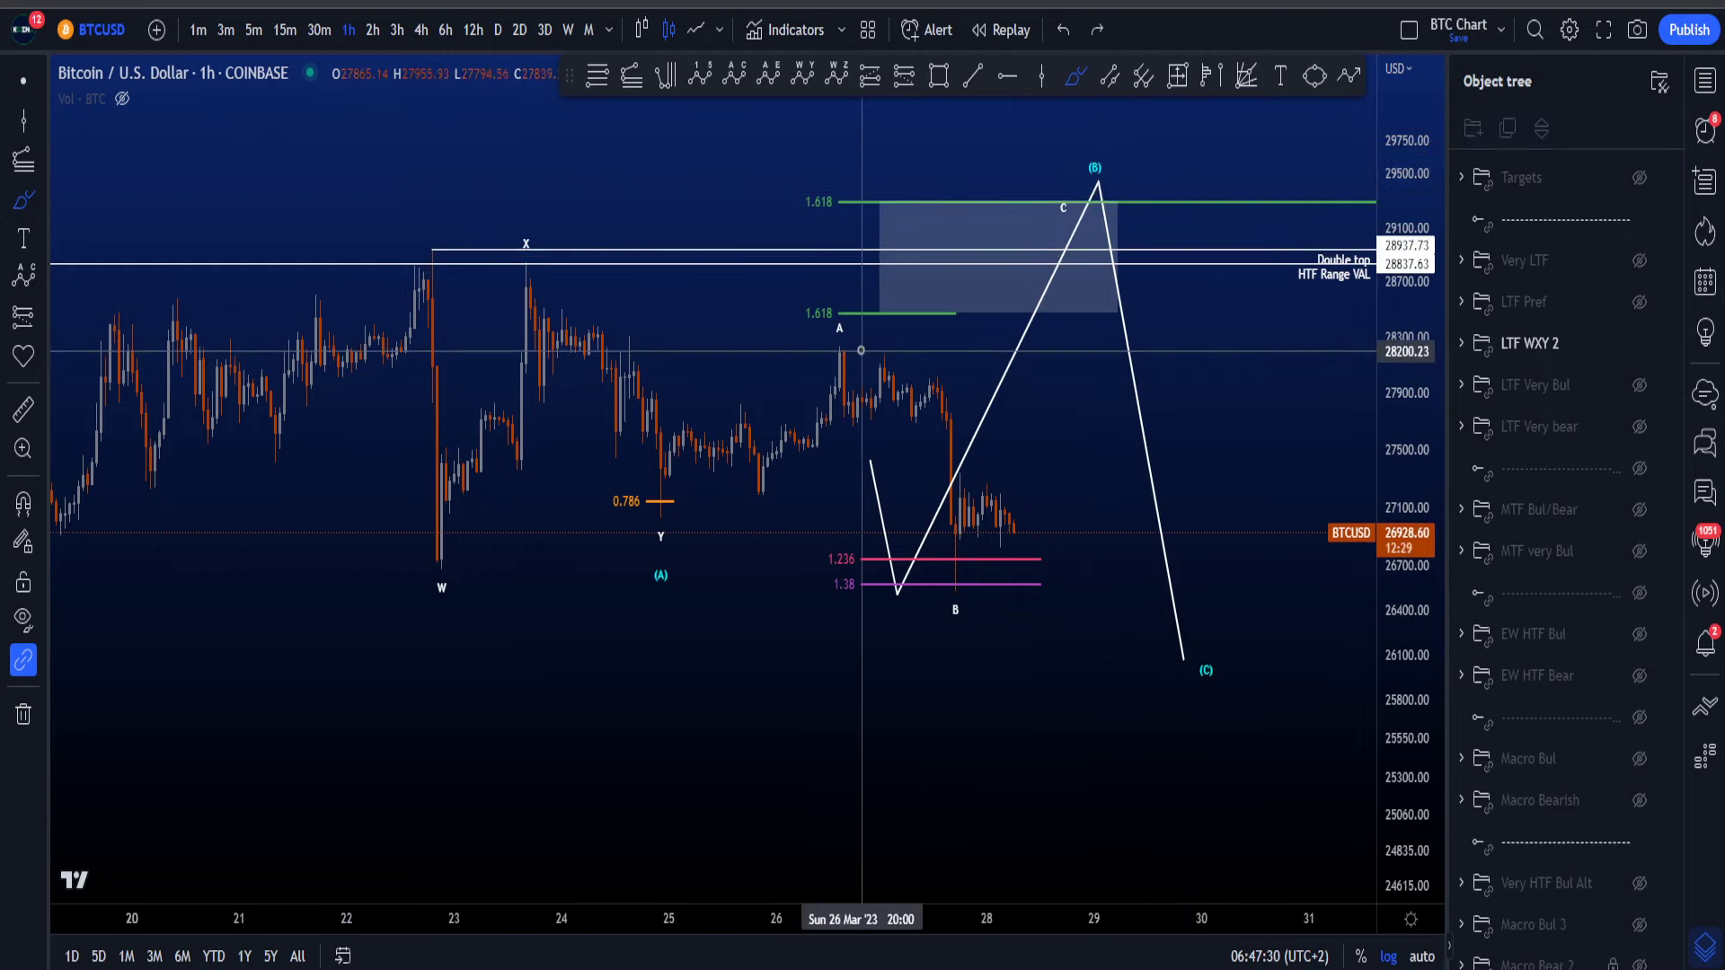
# Step: Circle the whole decline from wave A to wave B twice with the brush, deleting each loop
pyautogui.moveTo(865, 348)
pyautogui.mouseDown()
pyautogui.moveTo(1009, 422)
pyautogui.moveTo(971, 626)
pyautogui.moveTo(921, 575)
pyautogui.moveTo(844, 392)
pyautogui.mouseUp()
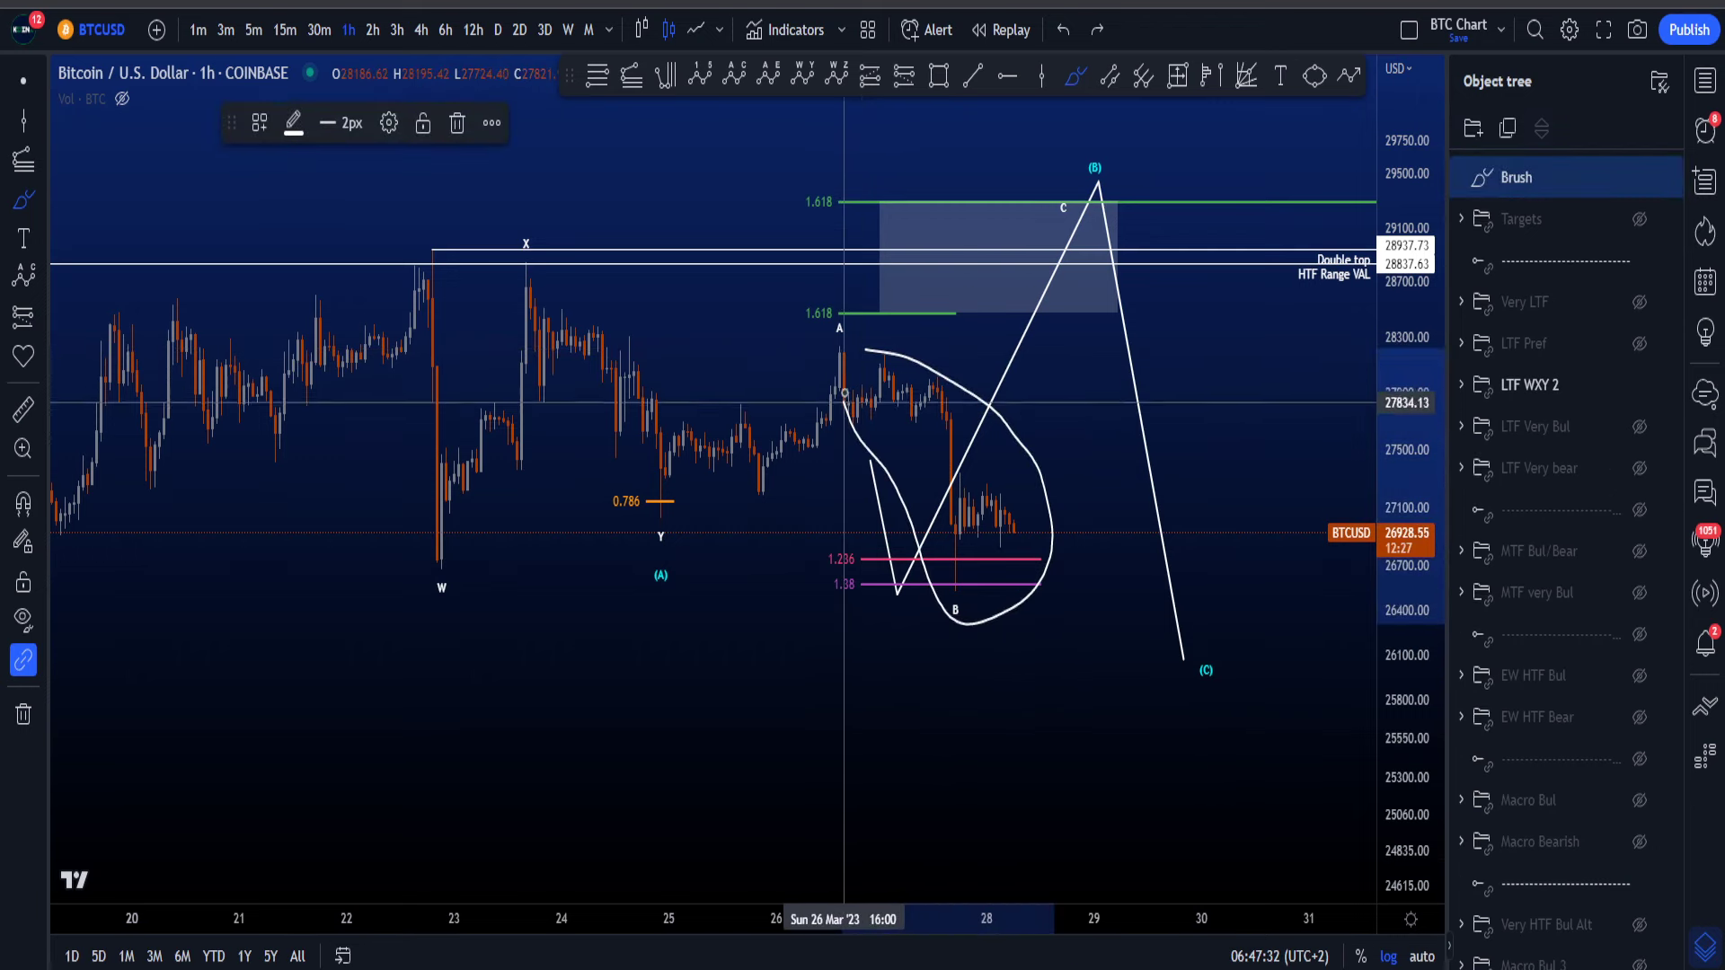
pyautogui.press('Delete')
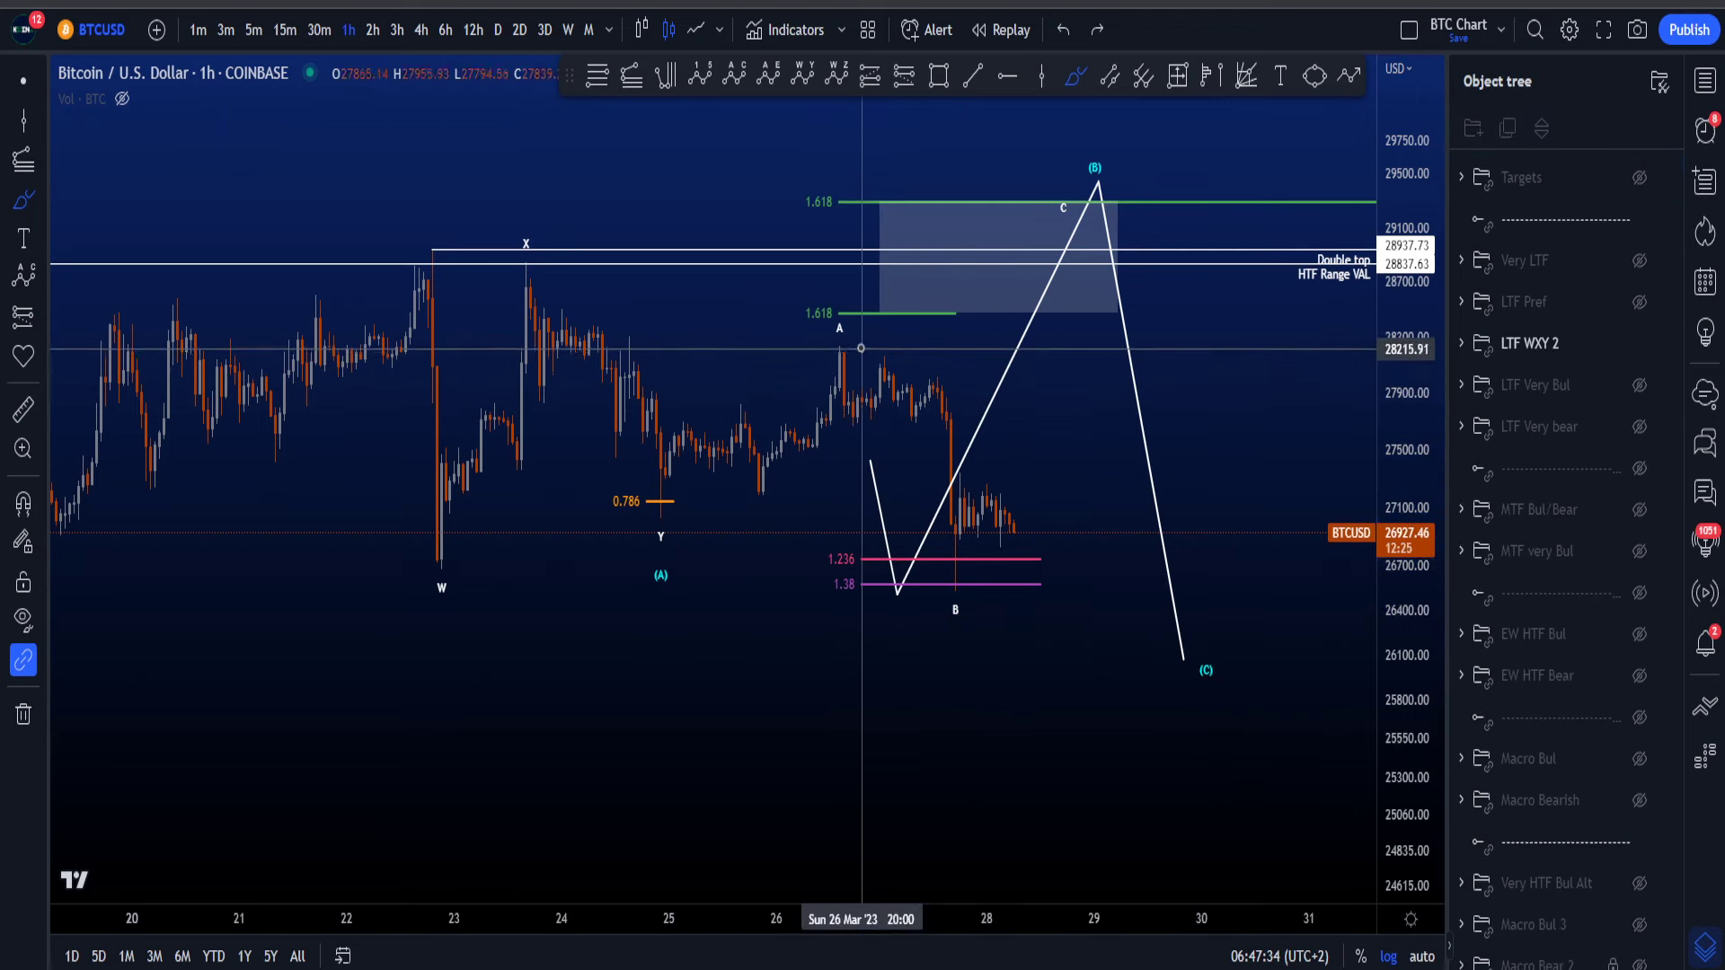
pyautogui.moveTo(937, 356)
pyautogui.mouseDown()
pyautogui.moveTo(1015, 602)
pyautogui.moveTo(910, 505)
pyautogui.mouseUp()
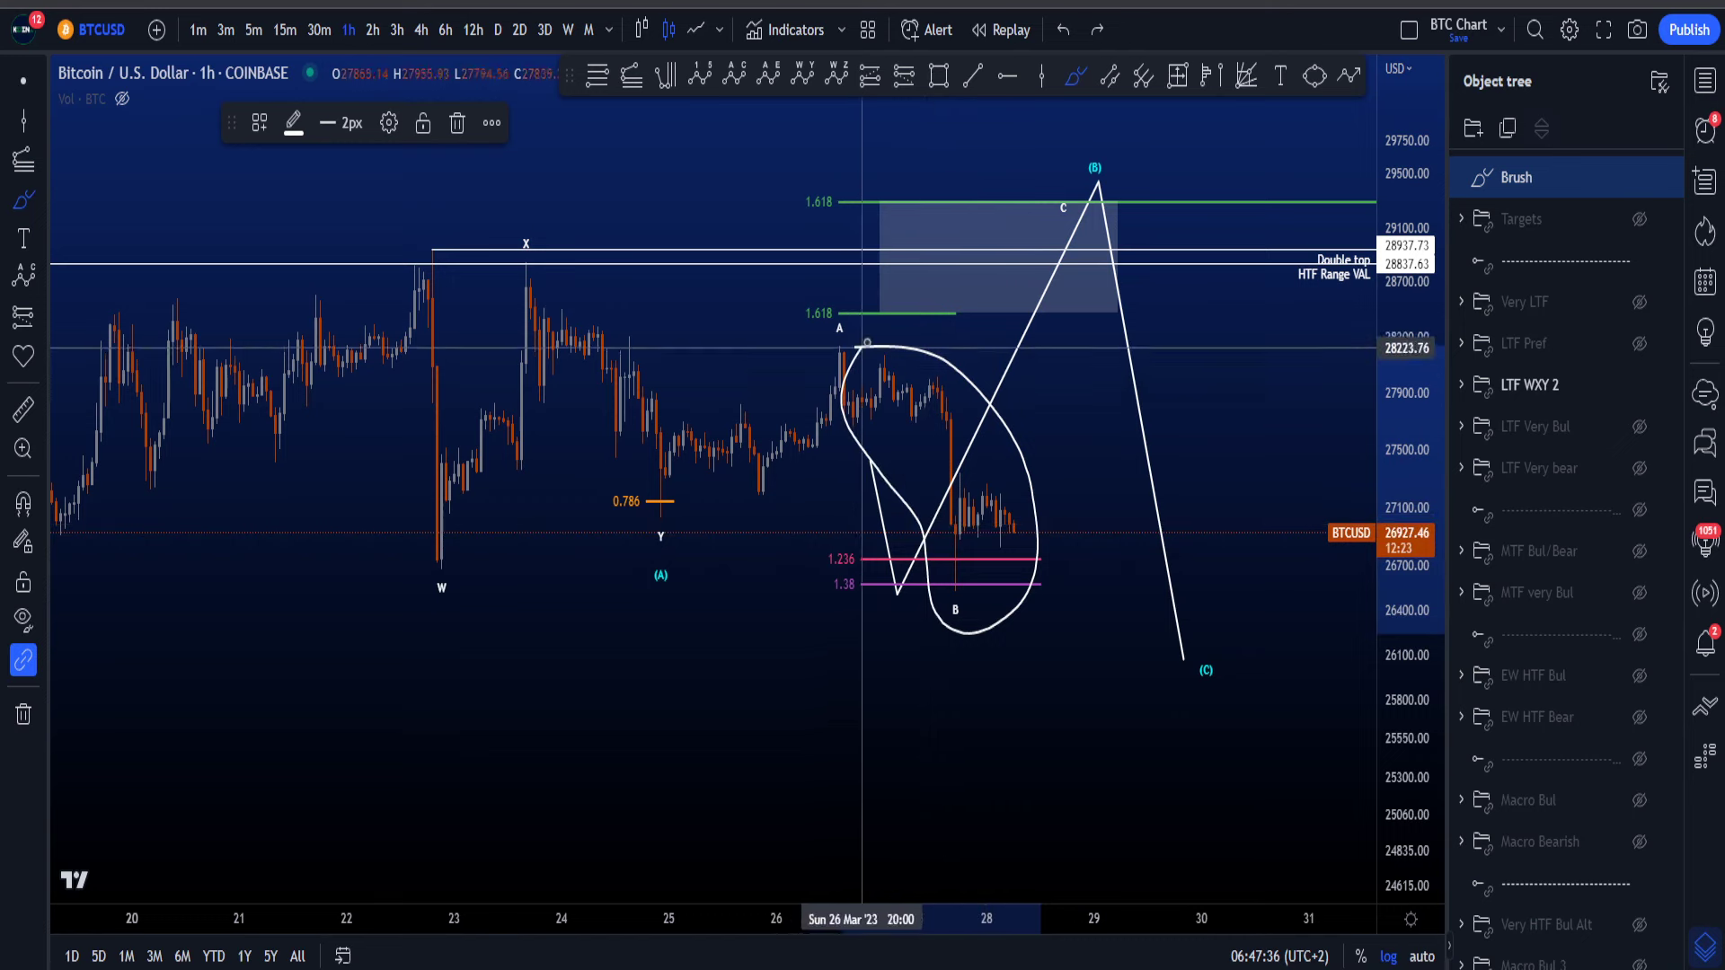
pyautogui.press('Delete')
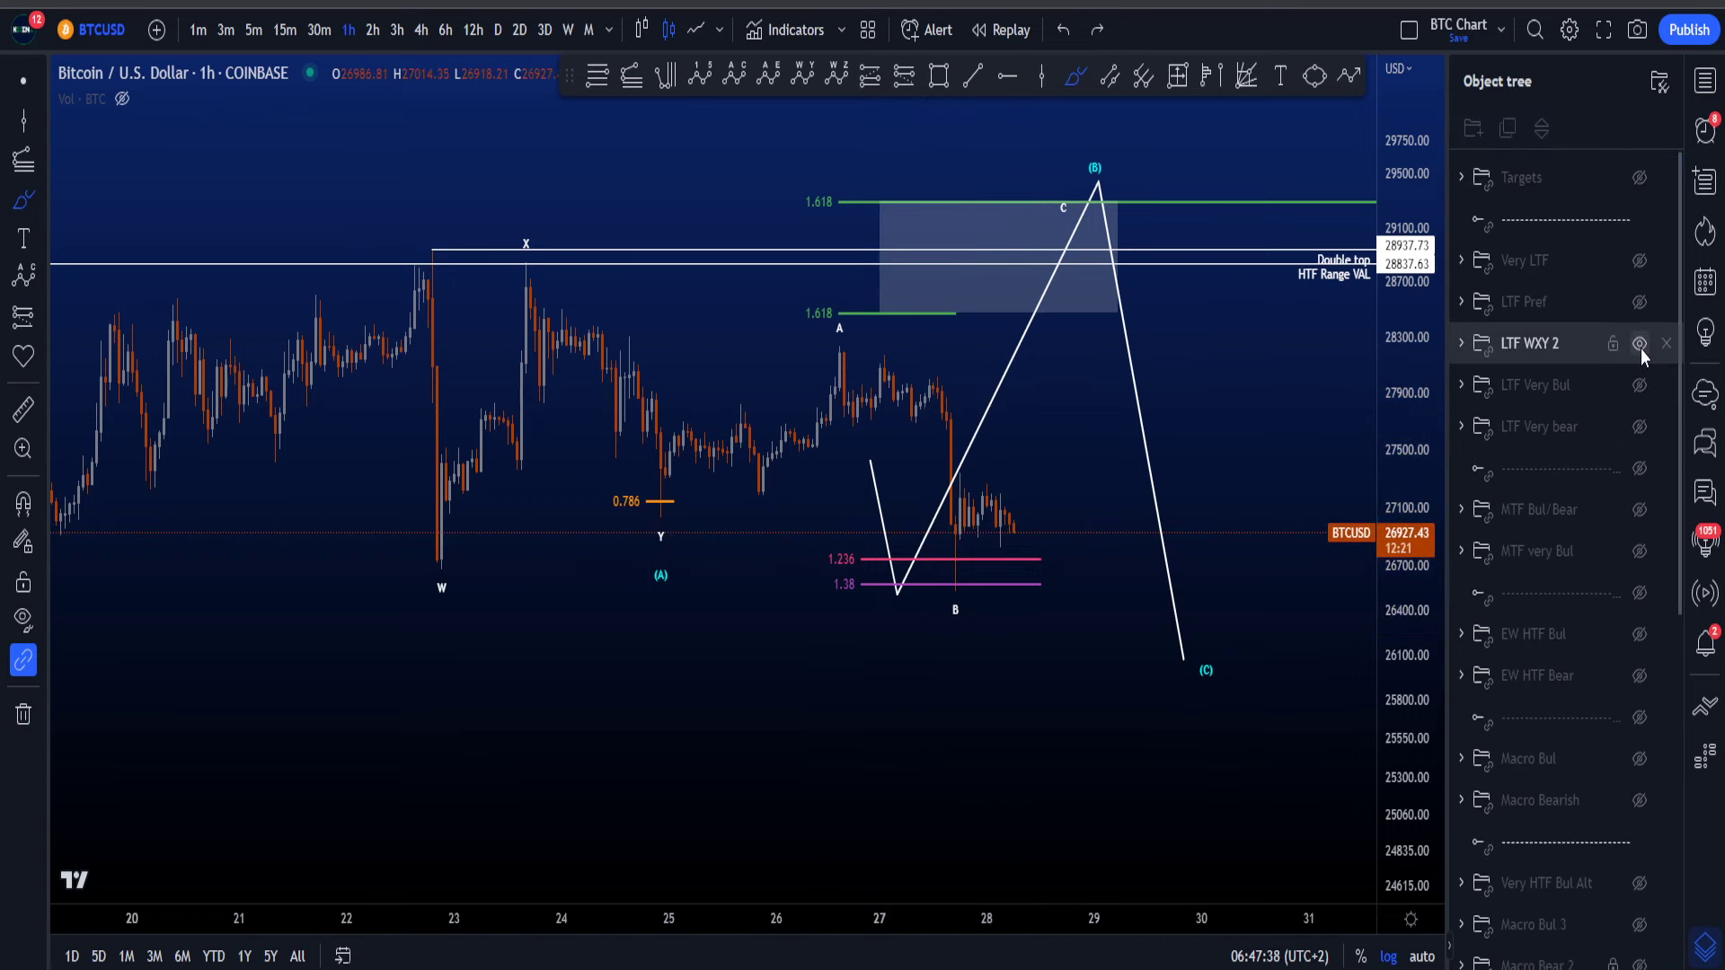
# Step: Hide the LTF WXY 2 drawing group and show the LTF Pref group with the SFP trade
pyautogui.click(1639, 343)
pyautogui.click(1639, 302)
pyautogui.moveTo(1399, 364); pyautogui.dragTo(1399, 512)
pyautogui.scroll(-3, 1251, 504)
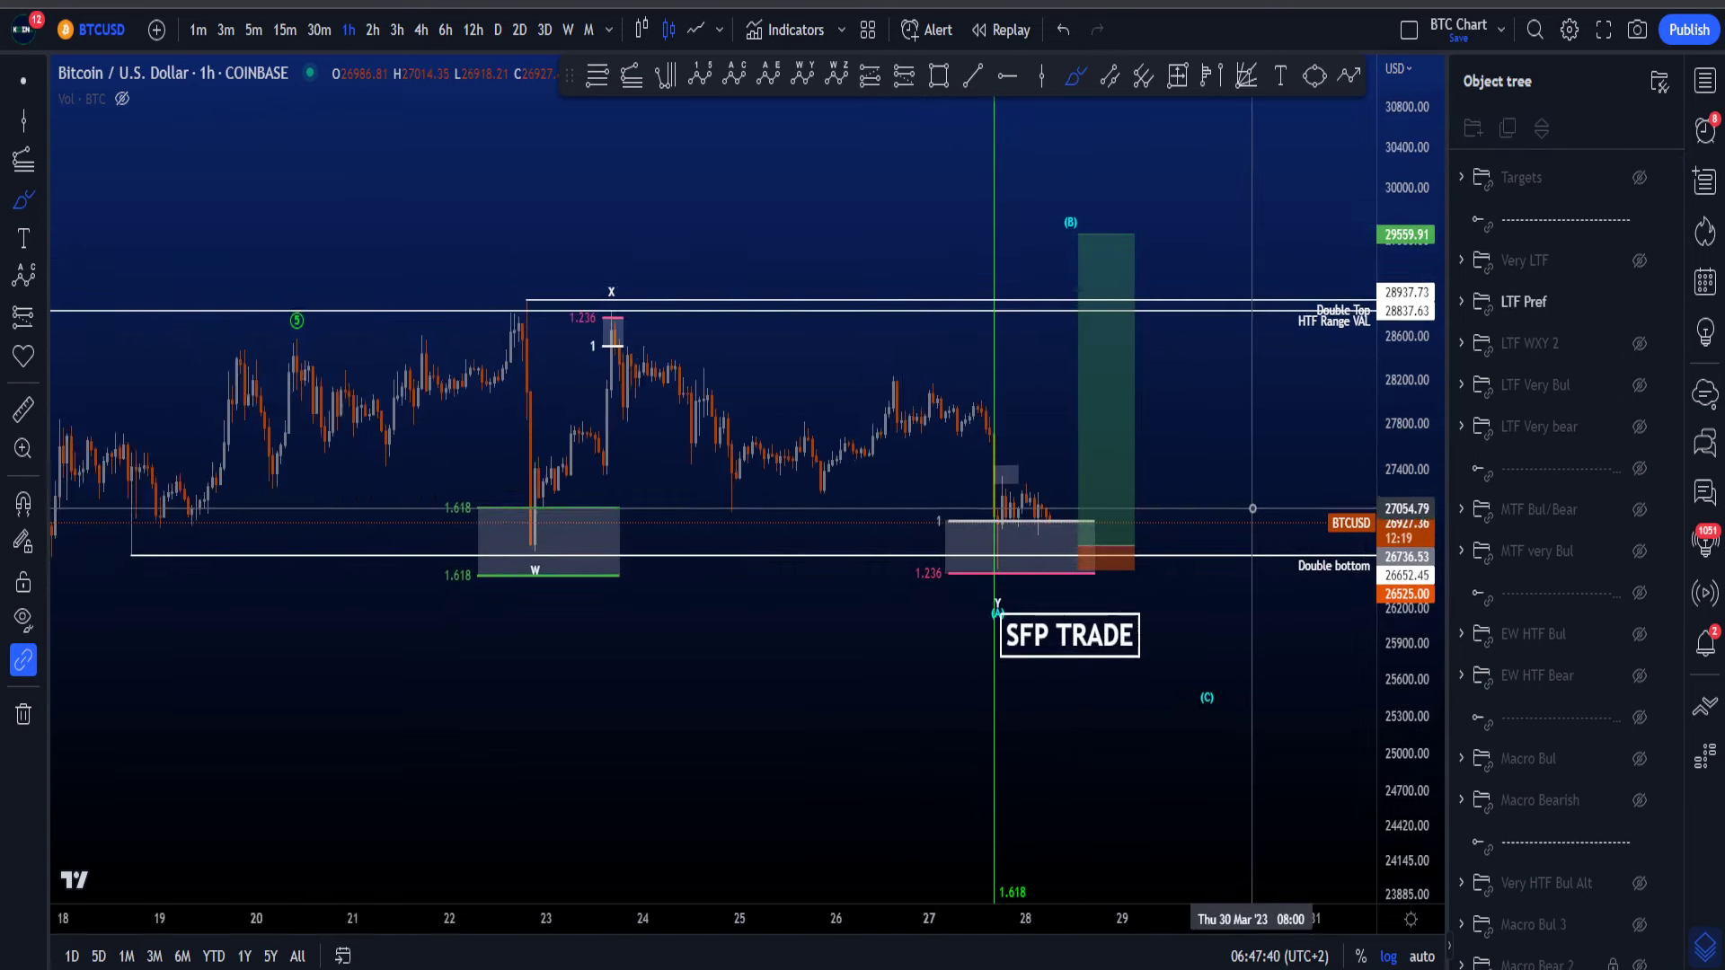
pyautogui.scroll(3, 835, 530)
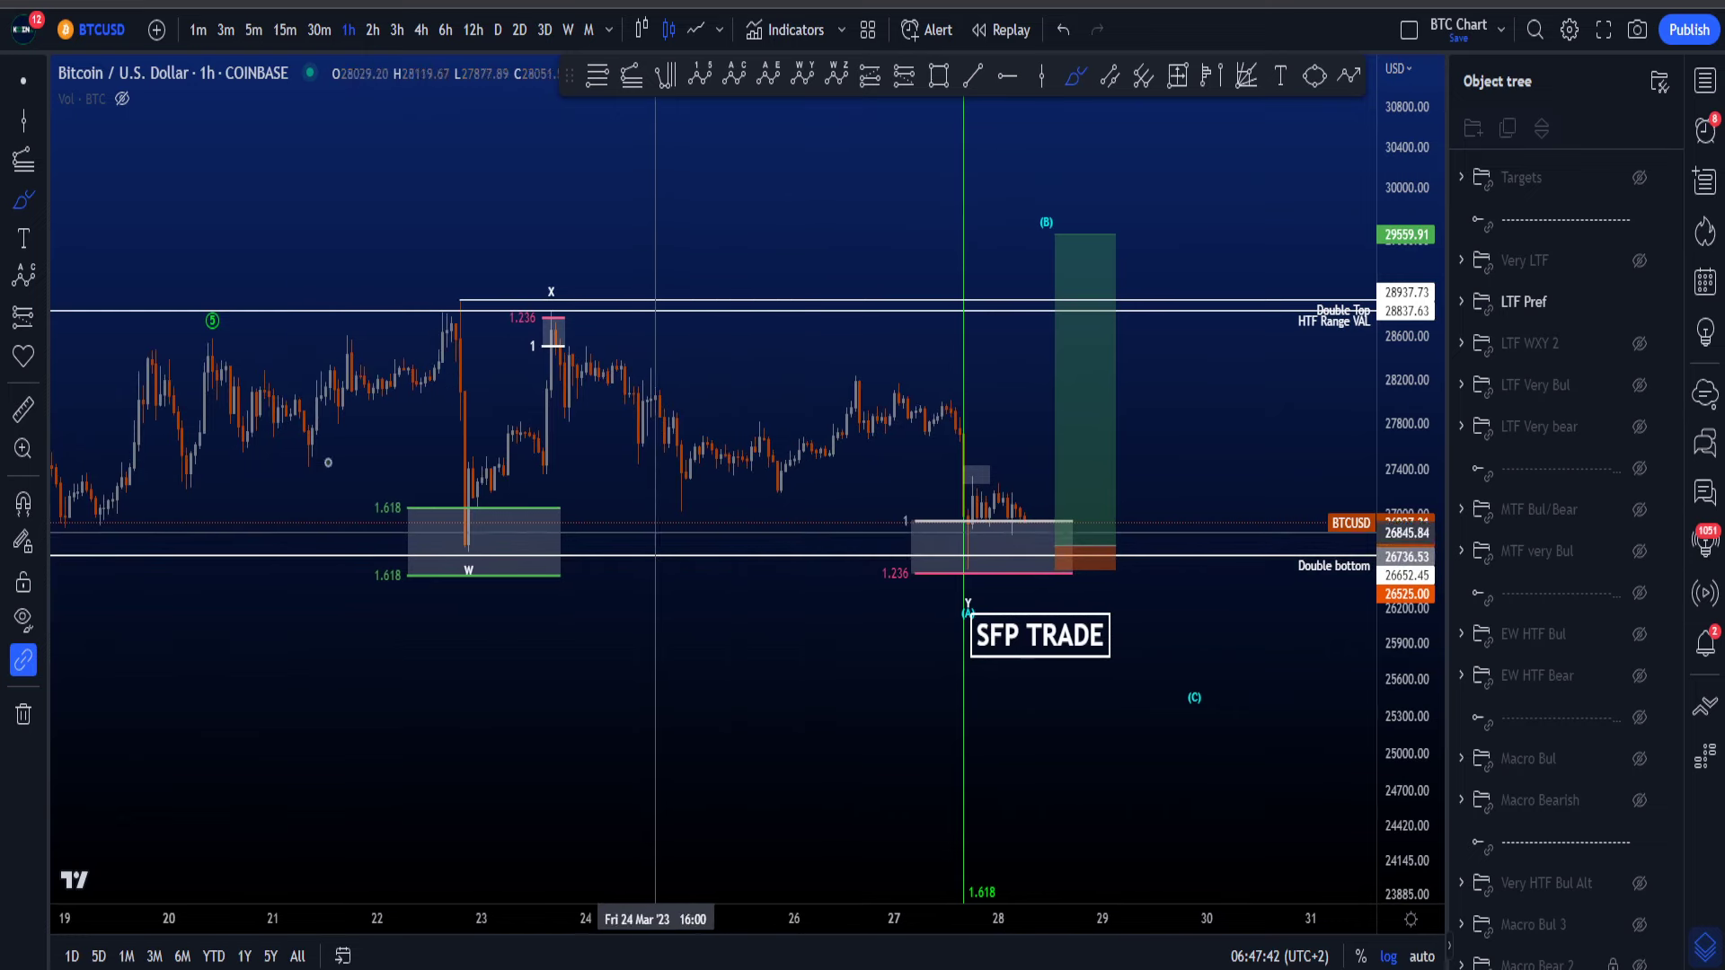
# Step: Brush the W-X-Y path from the green wave 5 high across the chart, removing the stroke
pyautogui.moveTo(226, 349)
pyautogui.mouseDown()
pyautogui.moveTo(269, 423)
pyautogui.moveTo(422, 341)
pyautogui.moveTo(469, 569)
pyautogui.moveTo(555, 334)
pyautogui.moveTo(701, 453)
pyautogui.moveTo(942, 459)
pyautogui.mouseUp()
pyautogui.hotkey('ctrl', 'z')
pyautogui.hotkey('ctrl', 'z')
pyautogui.press('Delete')
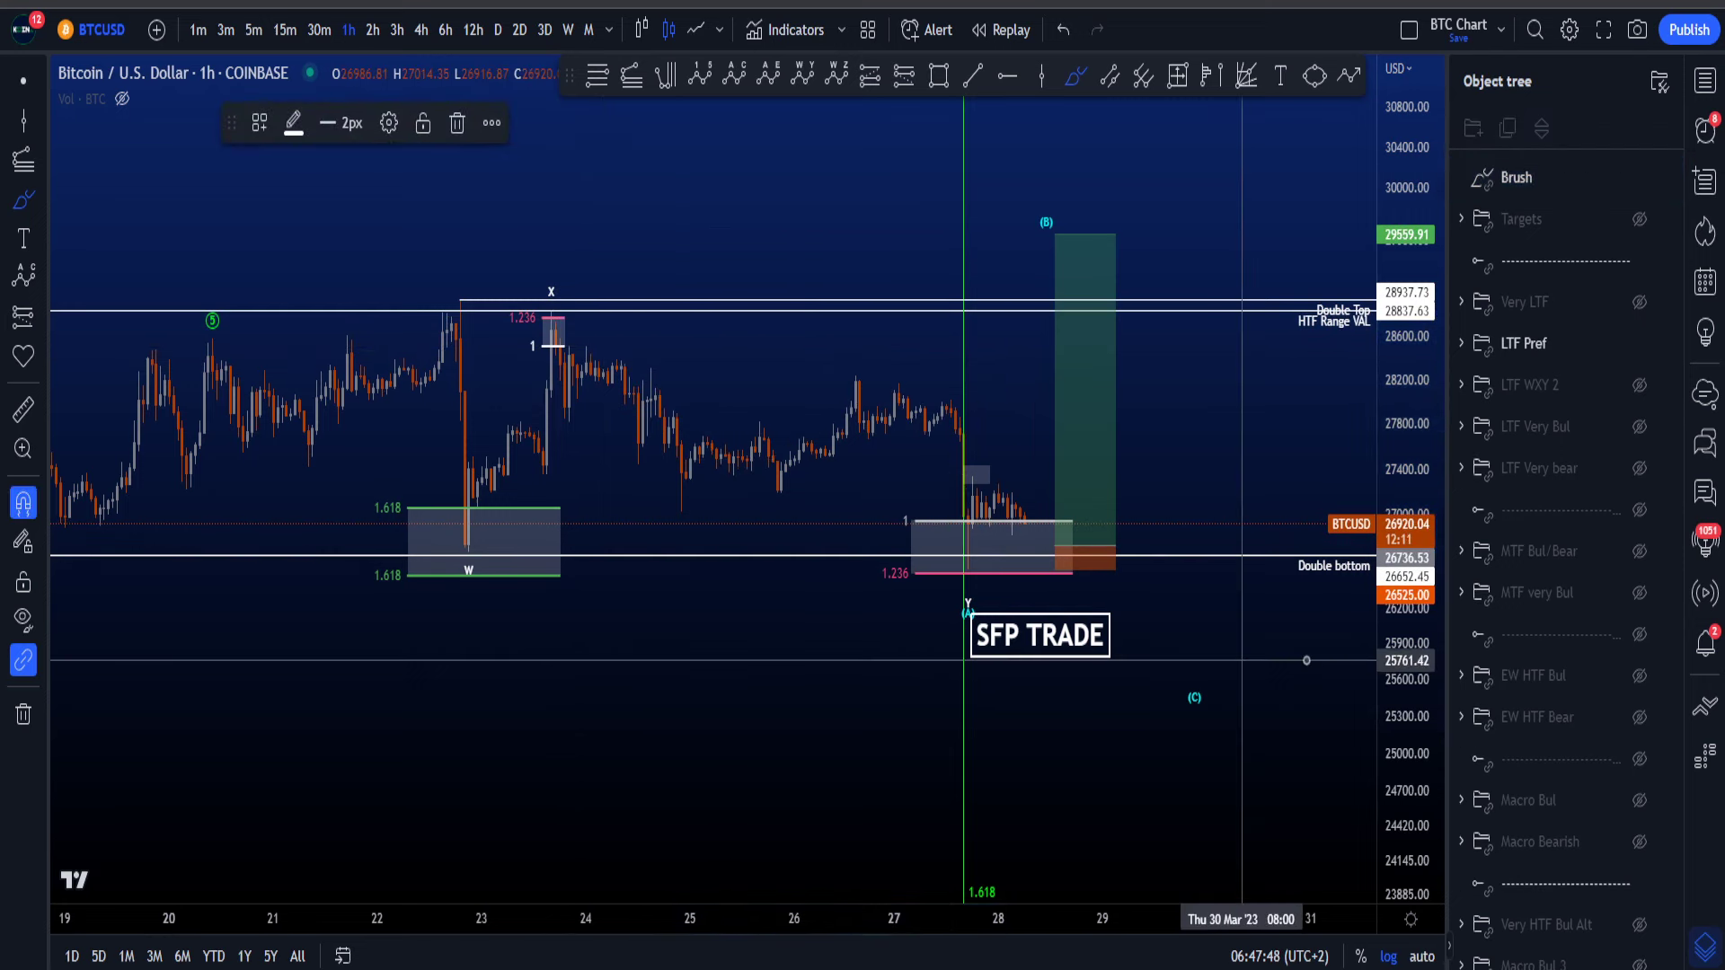
# Step: Circle the recent candles and the 1-to-1.236 target box around wave Y, undoing both strokes
pyautogui.moveTo(1039, 506)
pyautogui.mouseDown()
pyautogui.moveTo(875, 539)
pyautogui.moveTo(1096, 548)
pyautogui.moveTo(1006, 496)
pyautogui.mouseUp()
pyautogui.hotkey('ctrl', 'z')
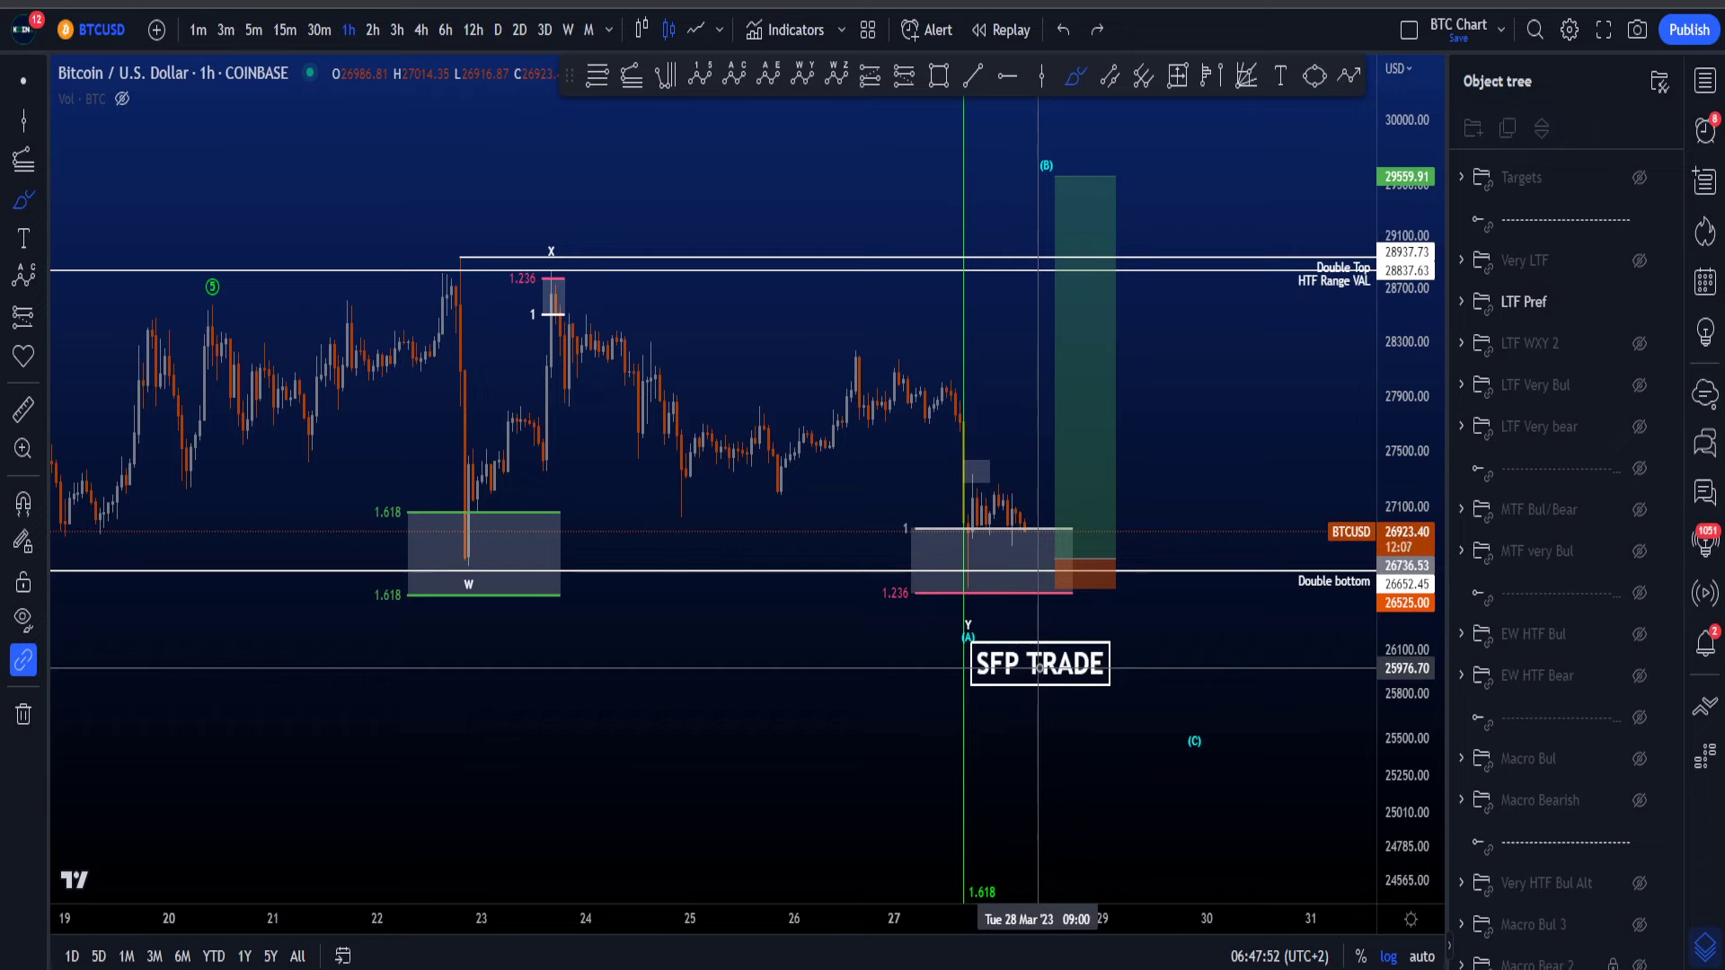
pyautogui.moveTo(923, 521); pyautogui.dragTo(916, 526)
pyautogui.hotkey('ctrl', 'z')
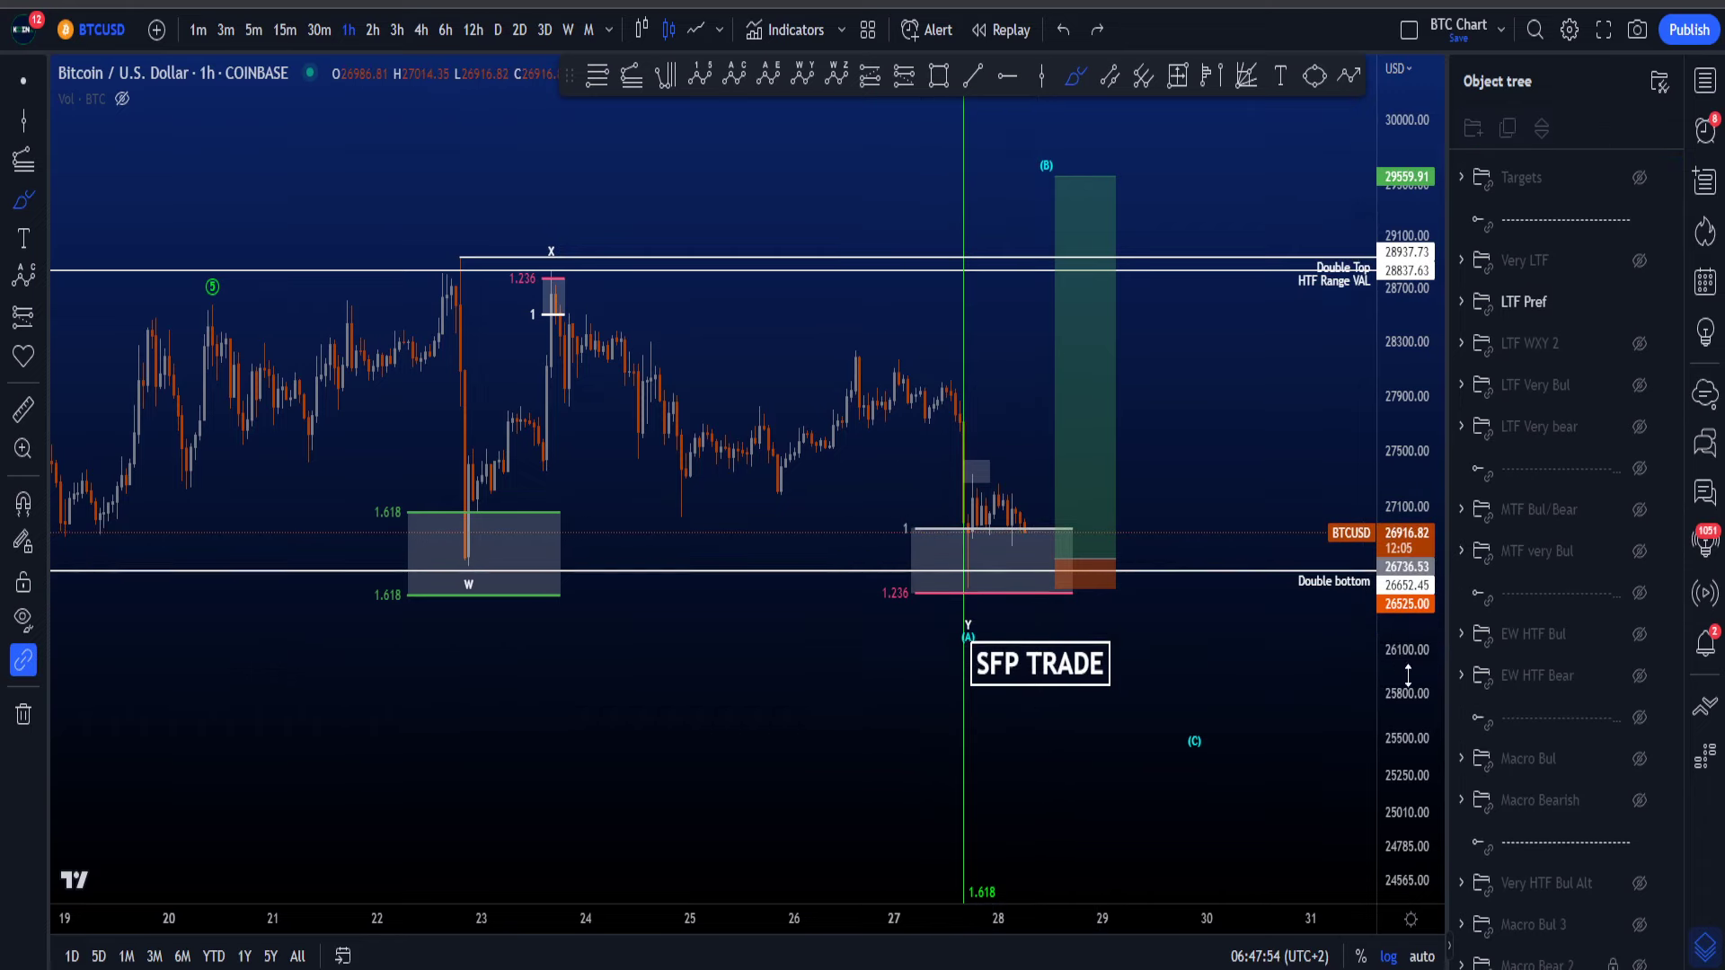
# Step: Mark the wave Y low at the Double bottom line with a brush stroke, undoing it
pyautogui.moveTo(1408, 676); pyautogui.dragTo(1411, 577)
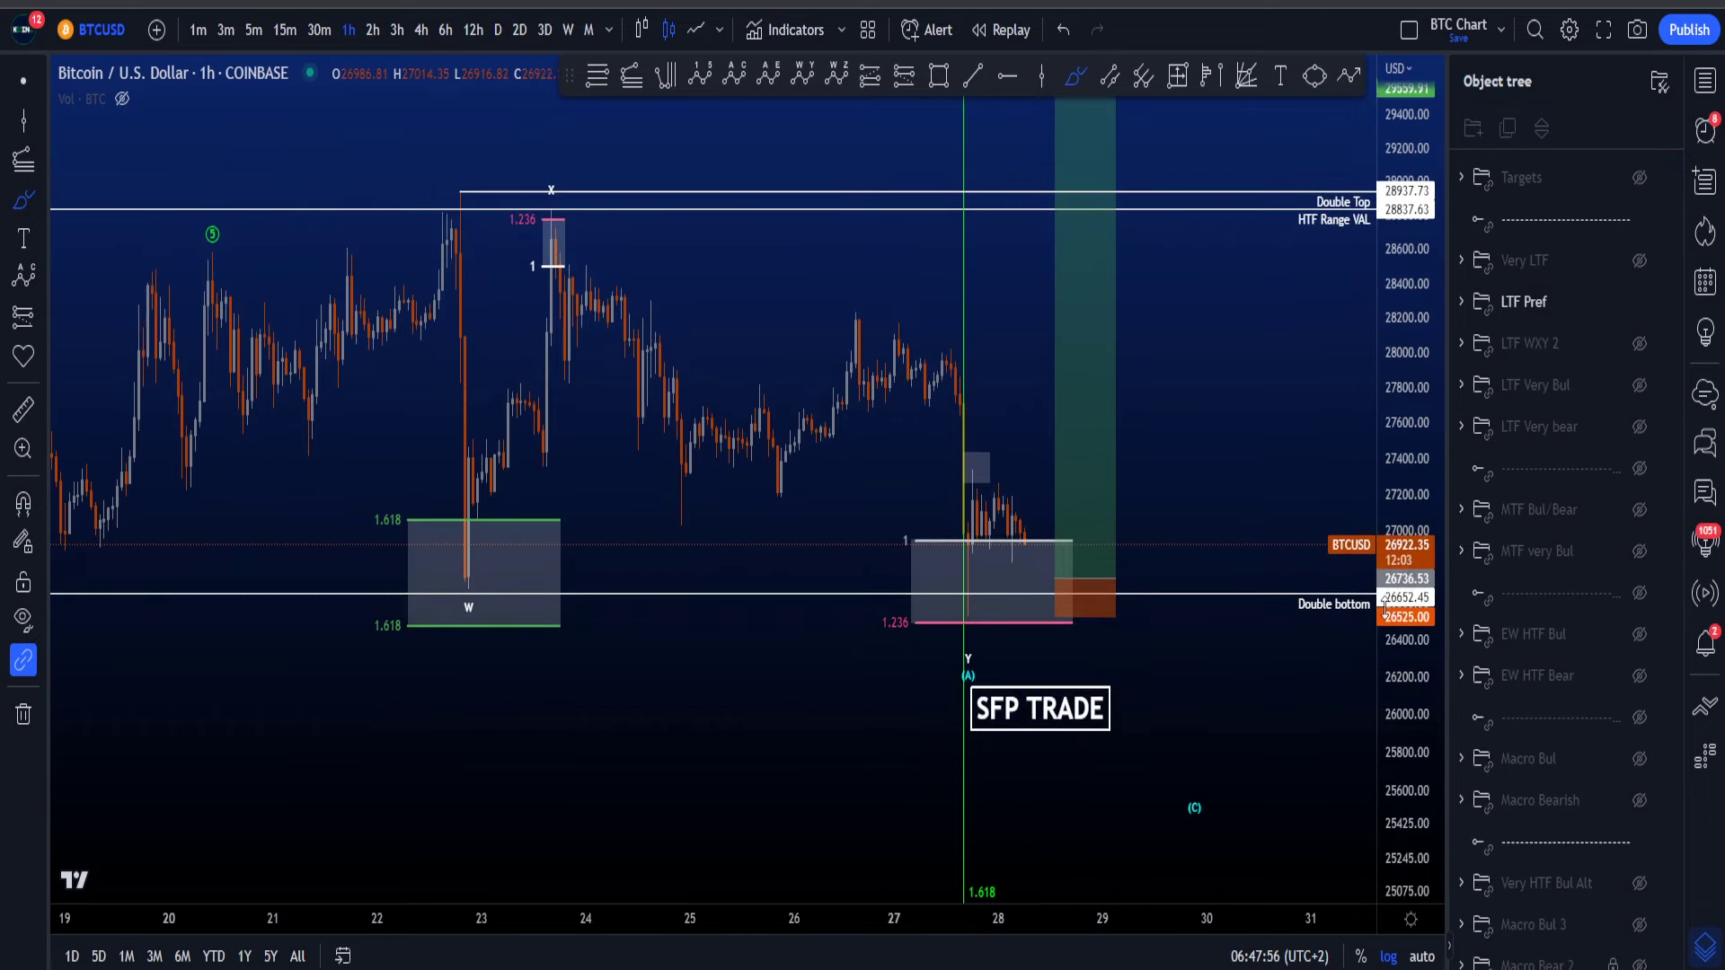
pyautogui.moveTo(1396, 636); pyautogui.dragTo(1398, 584)
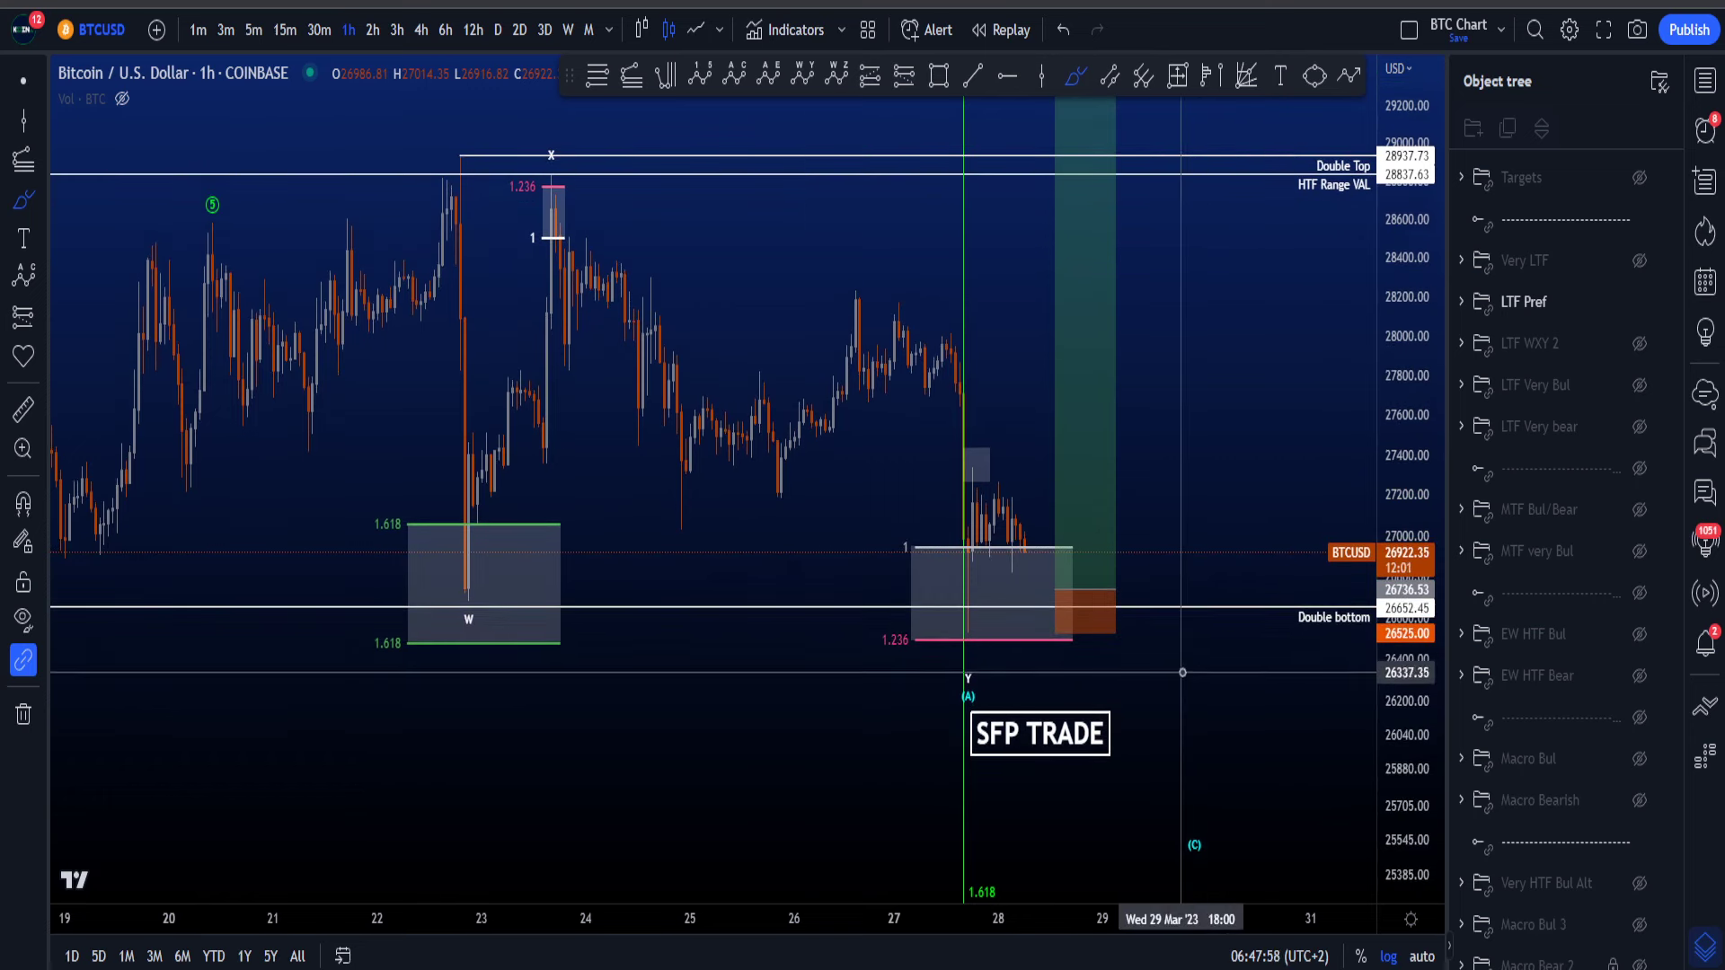
pyautogui.moveTo(962, 601); pyautogui.dragTo(970, 607)
pyautogui.hotkey('ctrl', 'z')
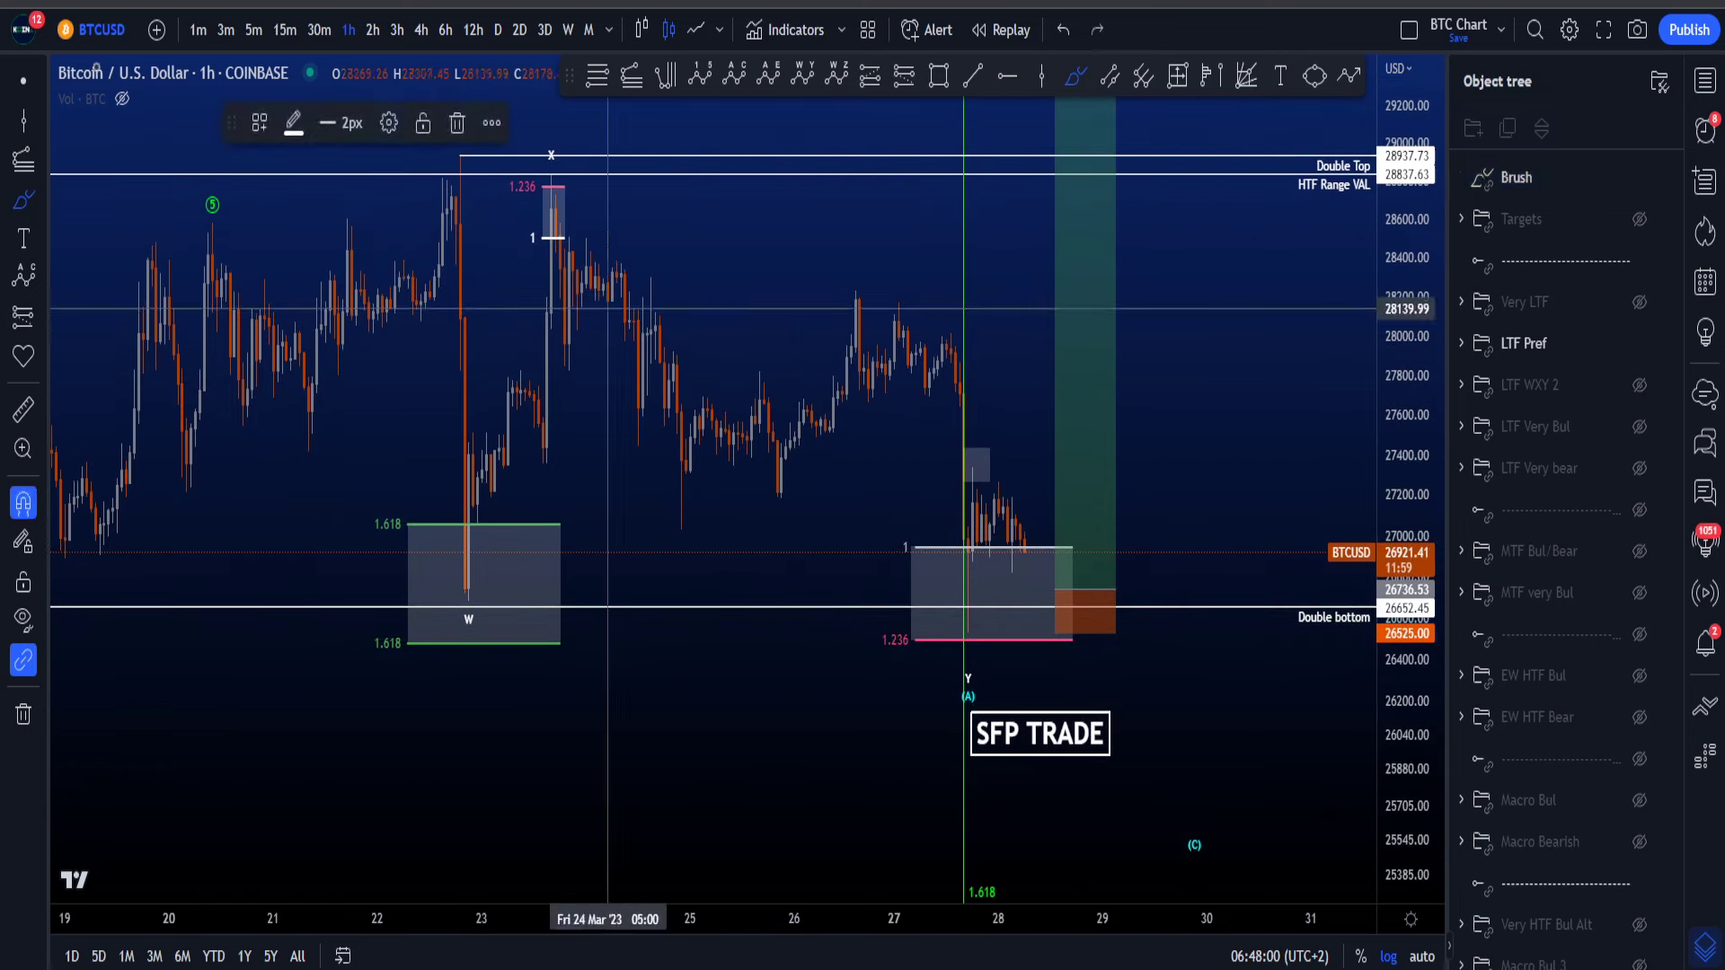
# Step: Switch the chart to the 15-minute timeframe and move the long position so its entry sits at 26656.56 on the Double bottom line
pyautogui.click(25, 81)
pyautogui.moveTo(293, 141); pyautogui.dragTo(311, 75)
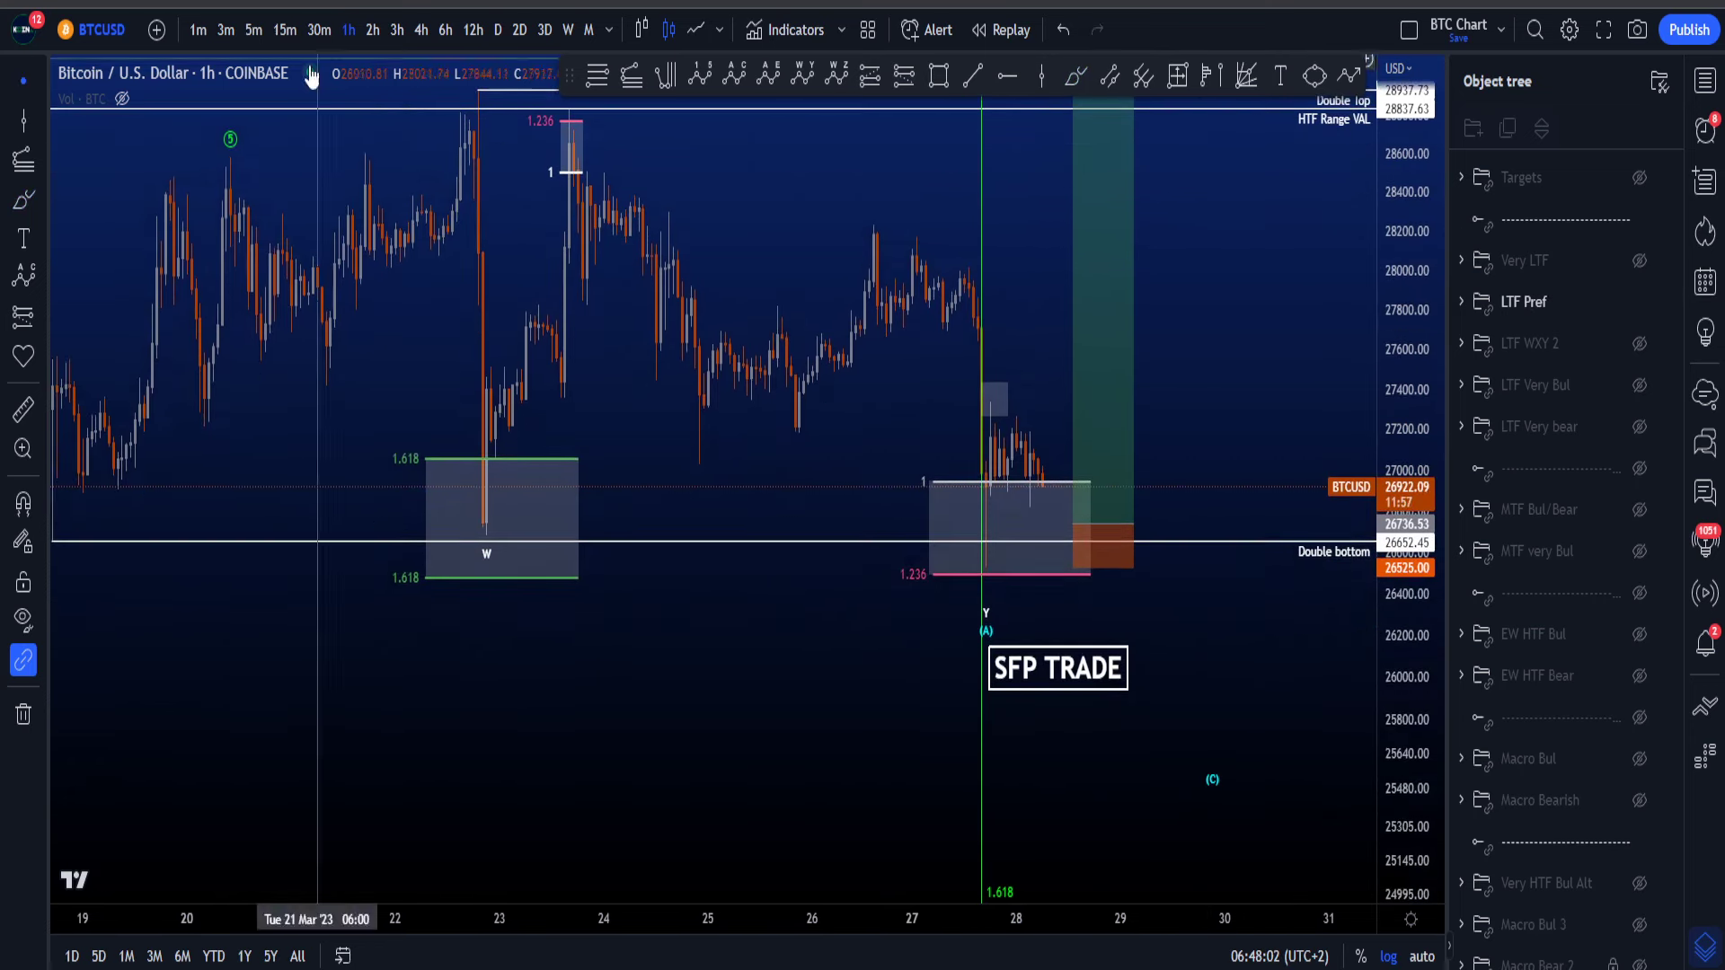
pyautogui.click(285, 30)
pyautogui.moveTo(1404, 764); pyautogui.dragTo(1405, 574)
pyautogui.scroll(-10, 1205, 704)
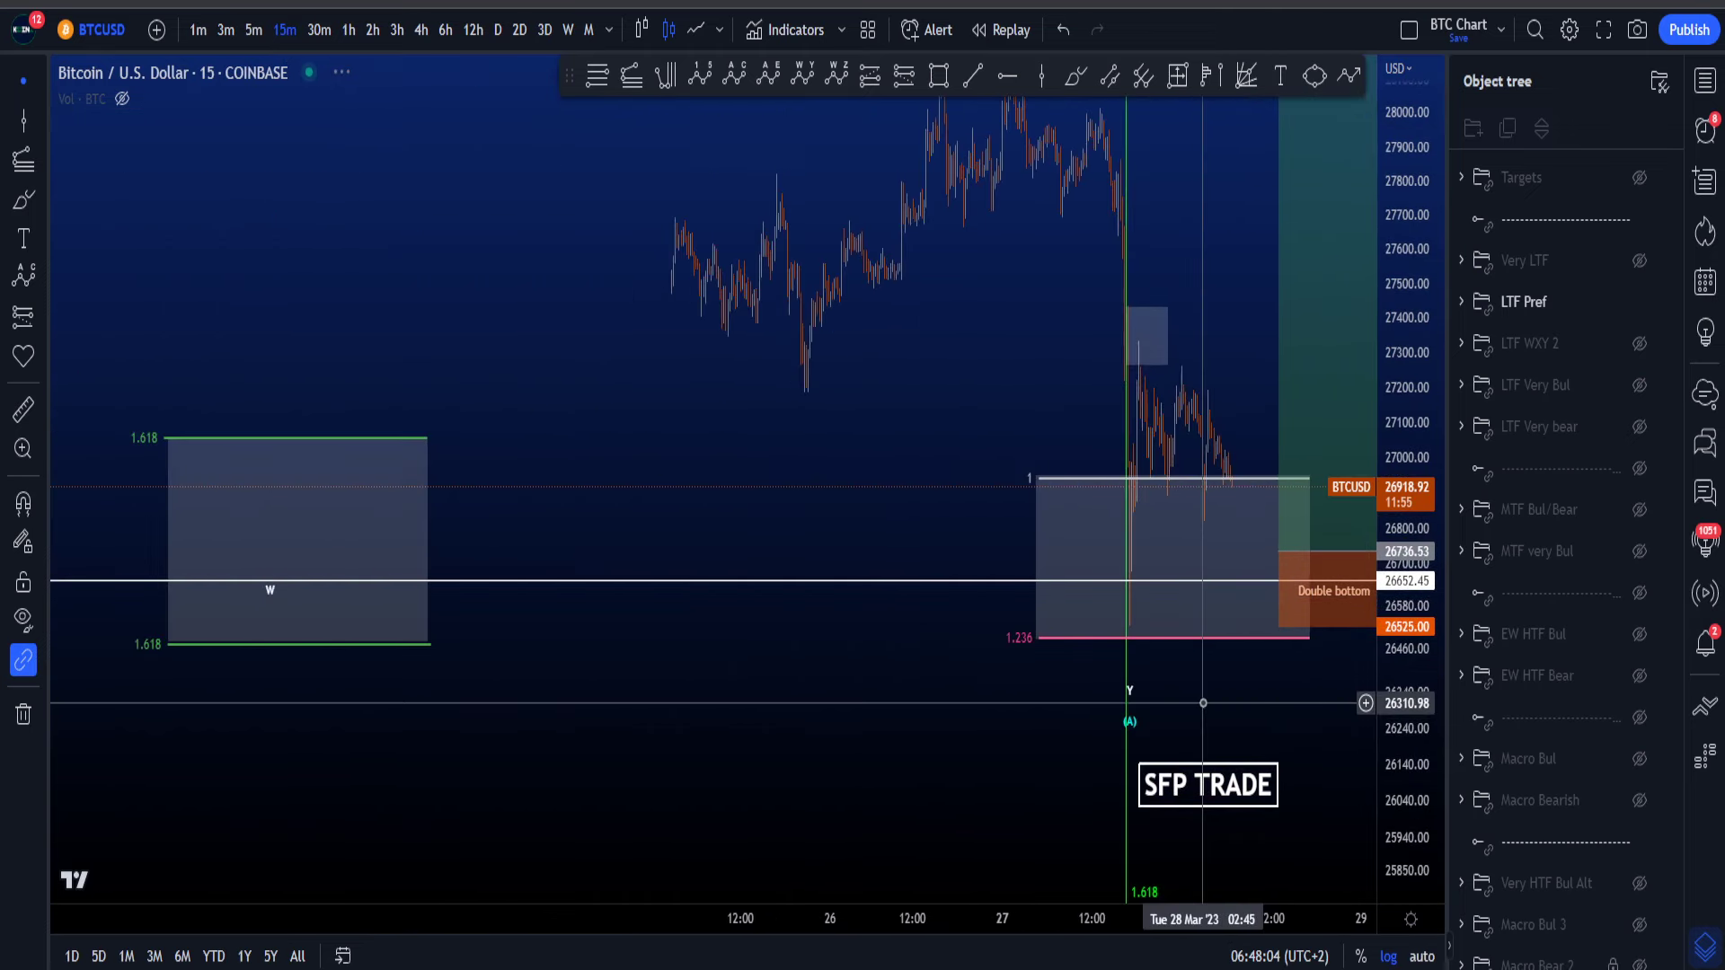
pyautogui.scroll(-1, 1202, 690)
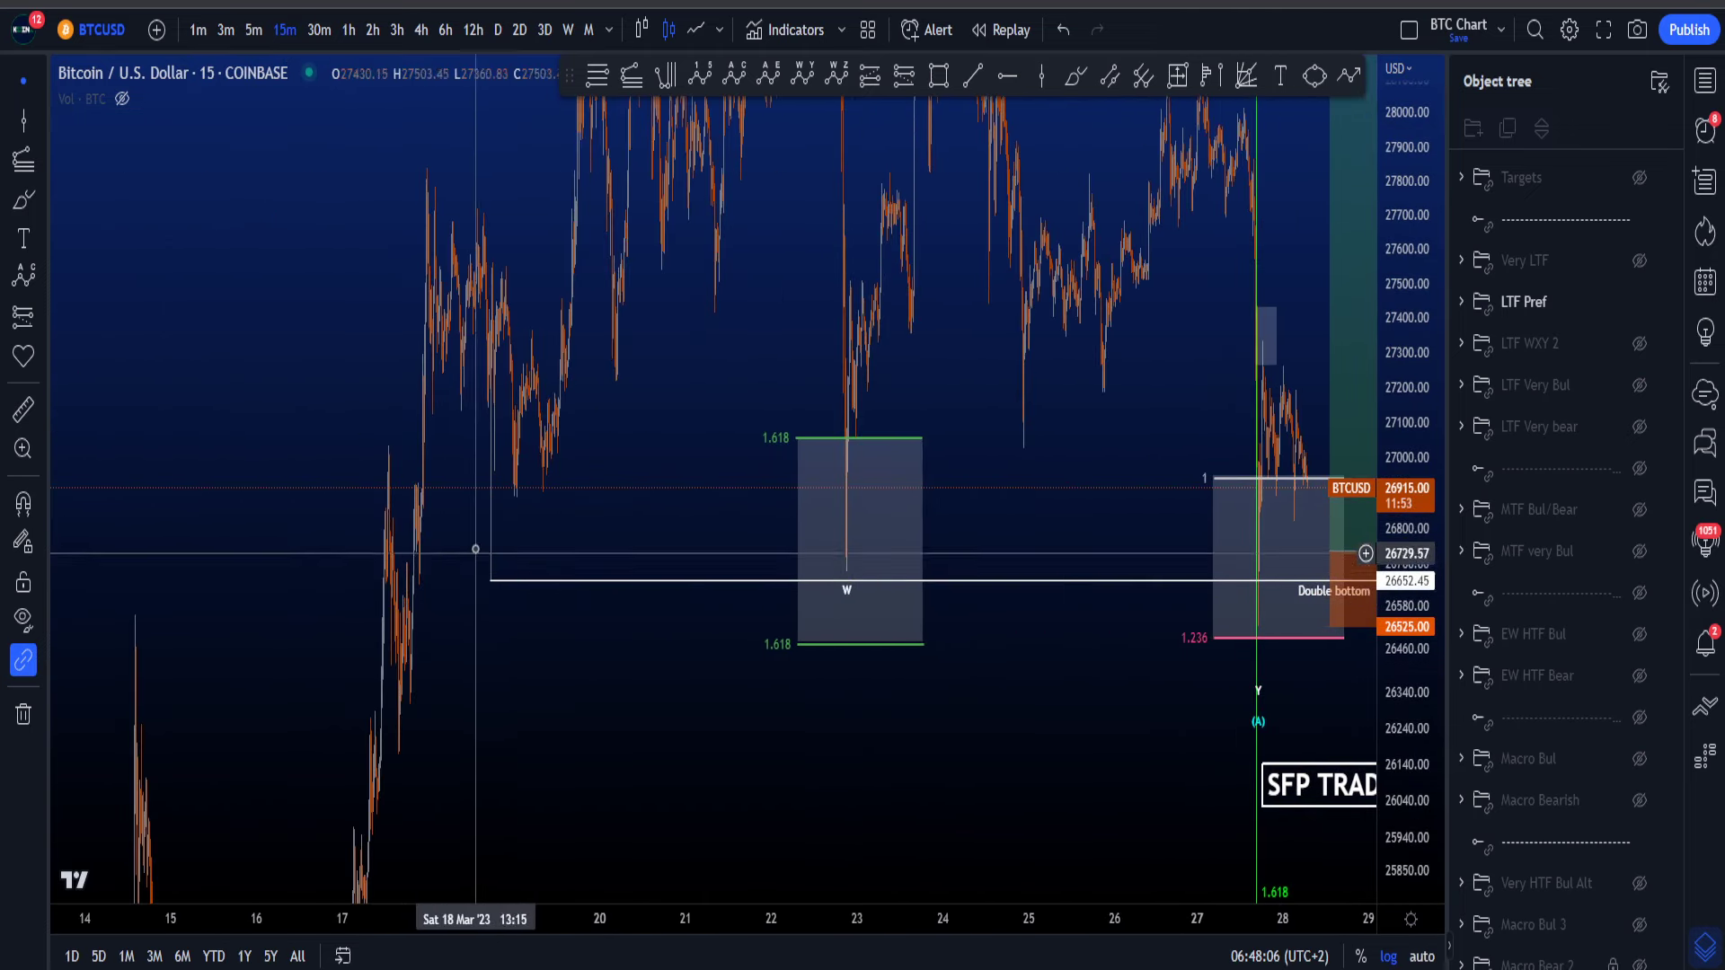
pyautogui.scroll(5, 601, 585)
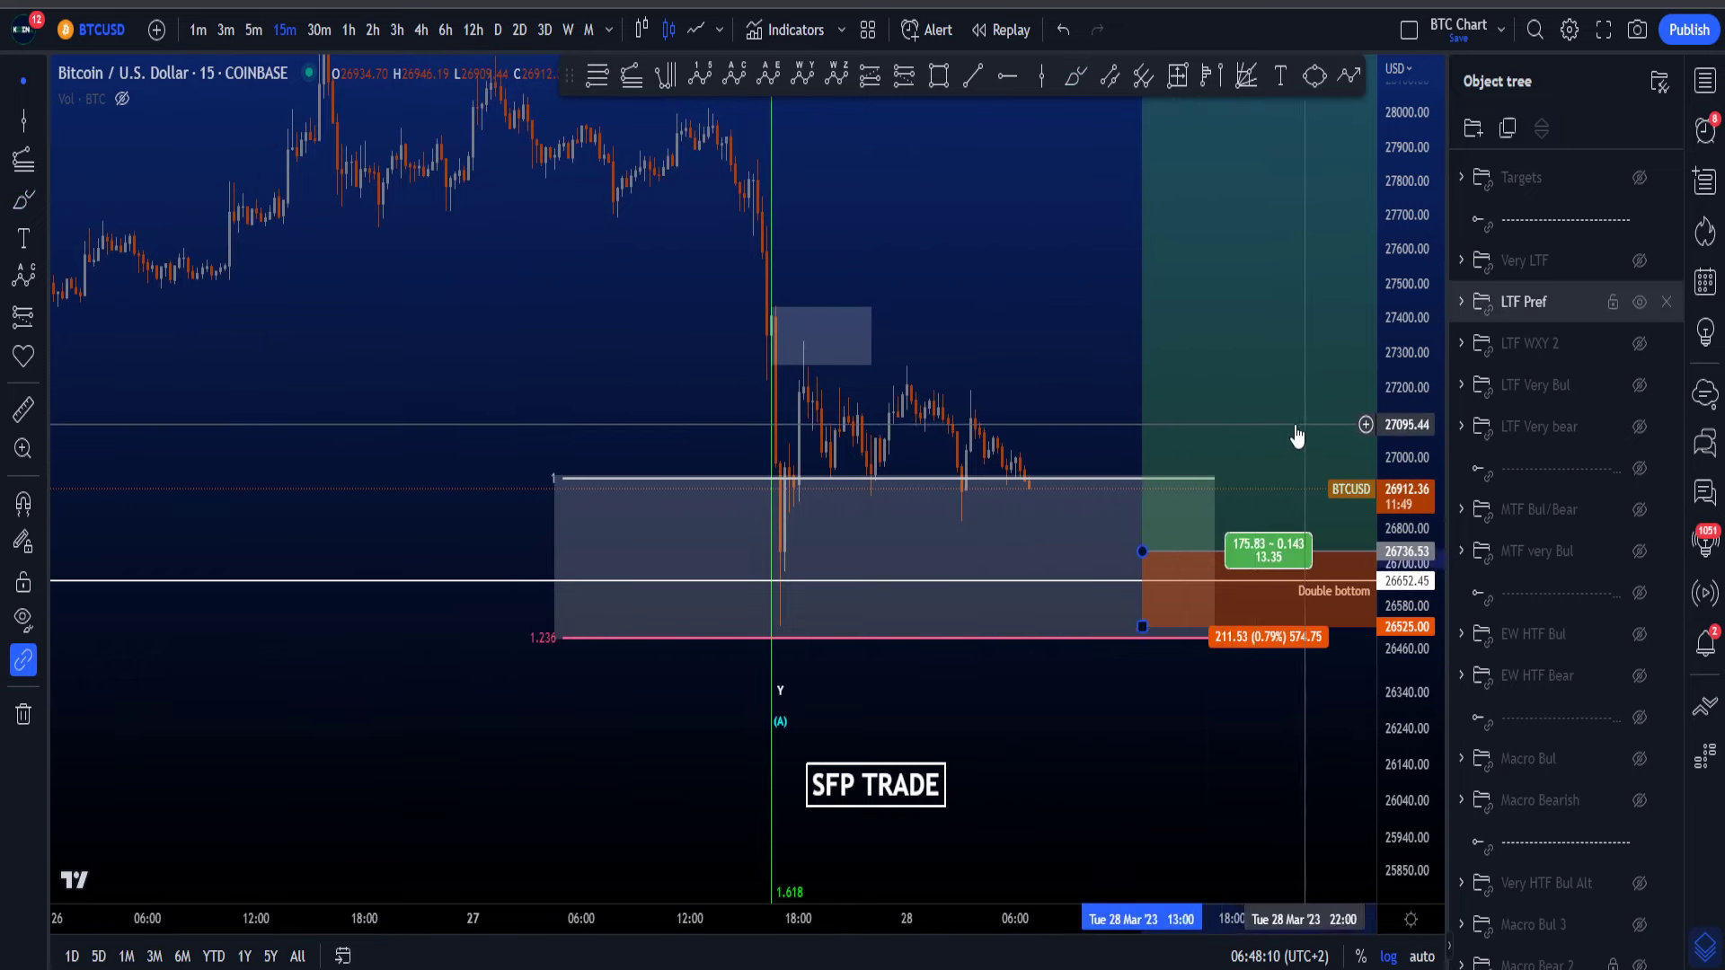
pyautogui.moveTo(1297, 435)
pyautogui.mouseDown()
pyautogui.moveTo(1216, 454)
pyautogui.moveTo(1236, 454)
pyautogui.mouseUp()
# Step: Brush a sweep below the Double bottom line, a retest and a rally beside the wave Y low, undoing the strokes
pyautogui.click(1075, 75)
pyautogui.moveTo(809, 554); pyautogui.dragTo(844, 651)
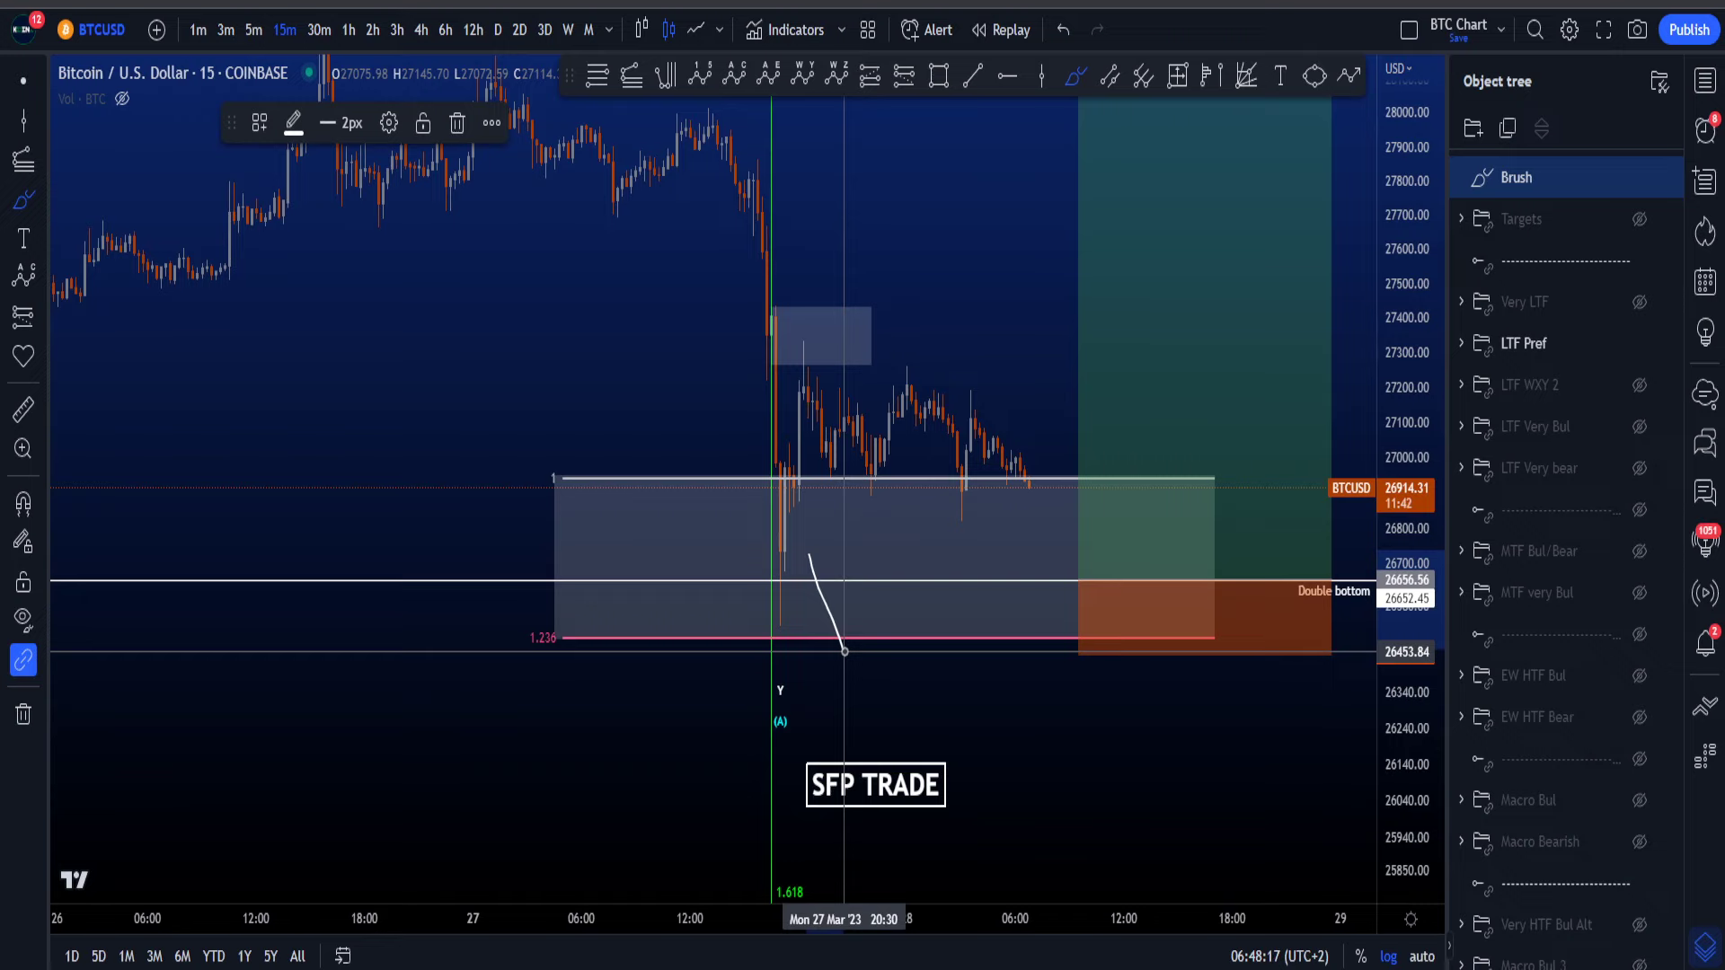
pyautogui.hotkey('ctrl', 'z')
pyautogui.moveTo(798, 537); pyautogui.dragTo(811, 628)
pyautogui.moveTo(827, 555)
pyautogui.mouseDown()
pyautogui.moveTo(880, 563)
pyautogui.moveTo(929, 290)
pyautogui.moveTo(955, 281)
pyautogui.moveTo(959, 334)
pyautogui.mouseUp()
pyautogui.hotkey('ctrl', 'z')
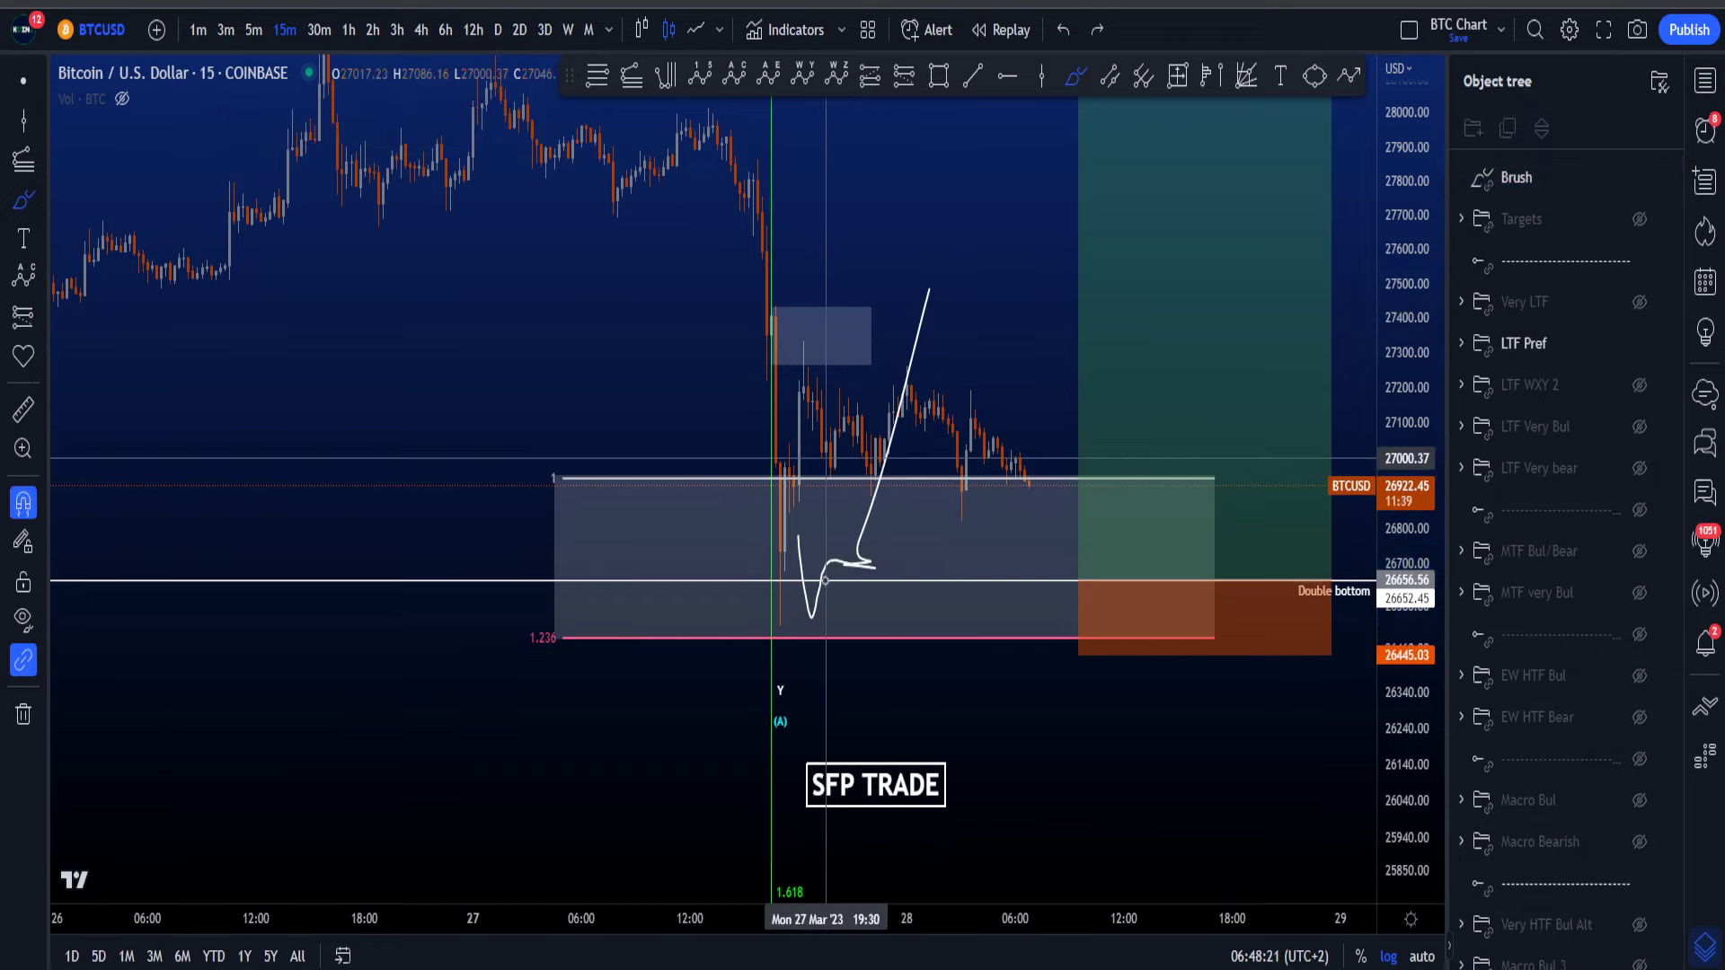
pyautogui.hotkey('ctrl', 'z')
pyautogui.hotkey('ctrl', 'z')
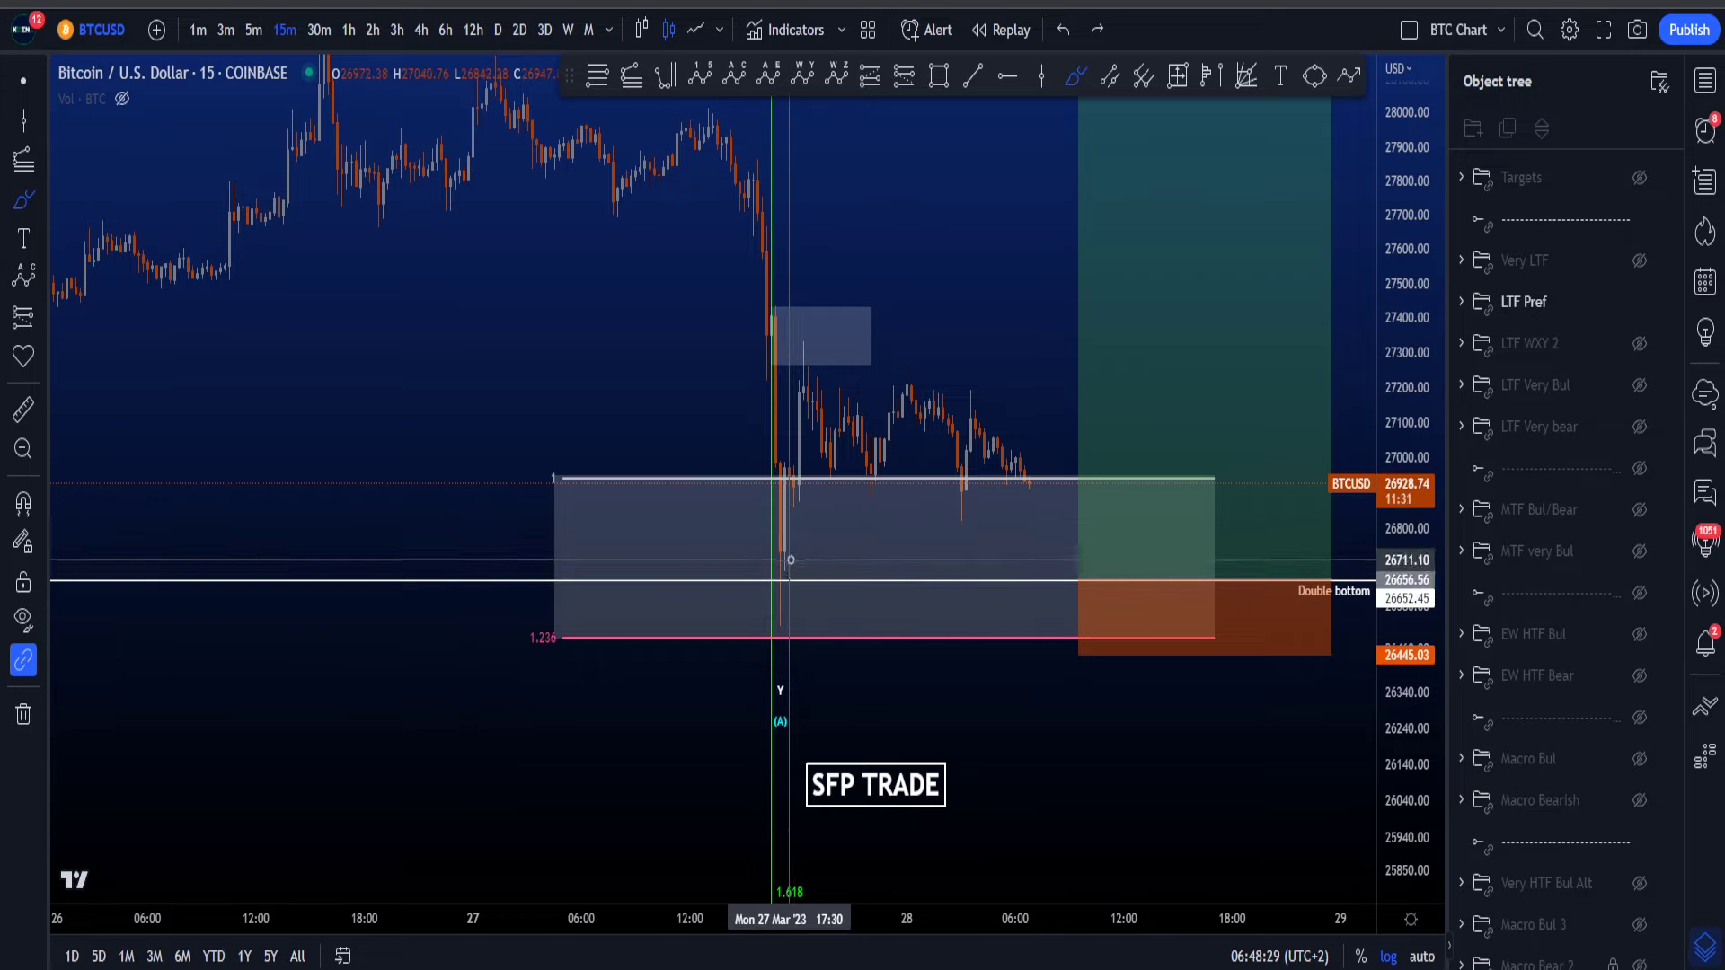
# Step: Brush the sweep and reclaim of the first reaction low above wave Y and underline that level, removing both strokes
pyautogui.moveTo(790, 560); pyautogui.dragTo(802, 625)
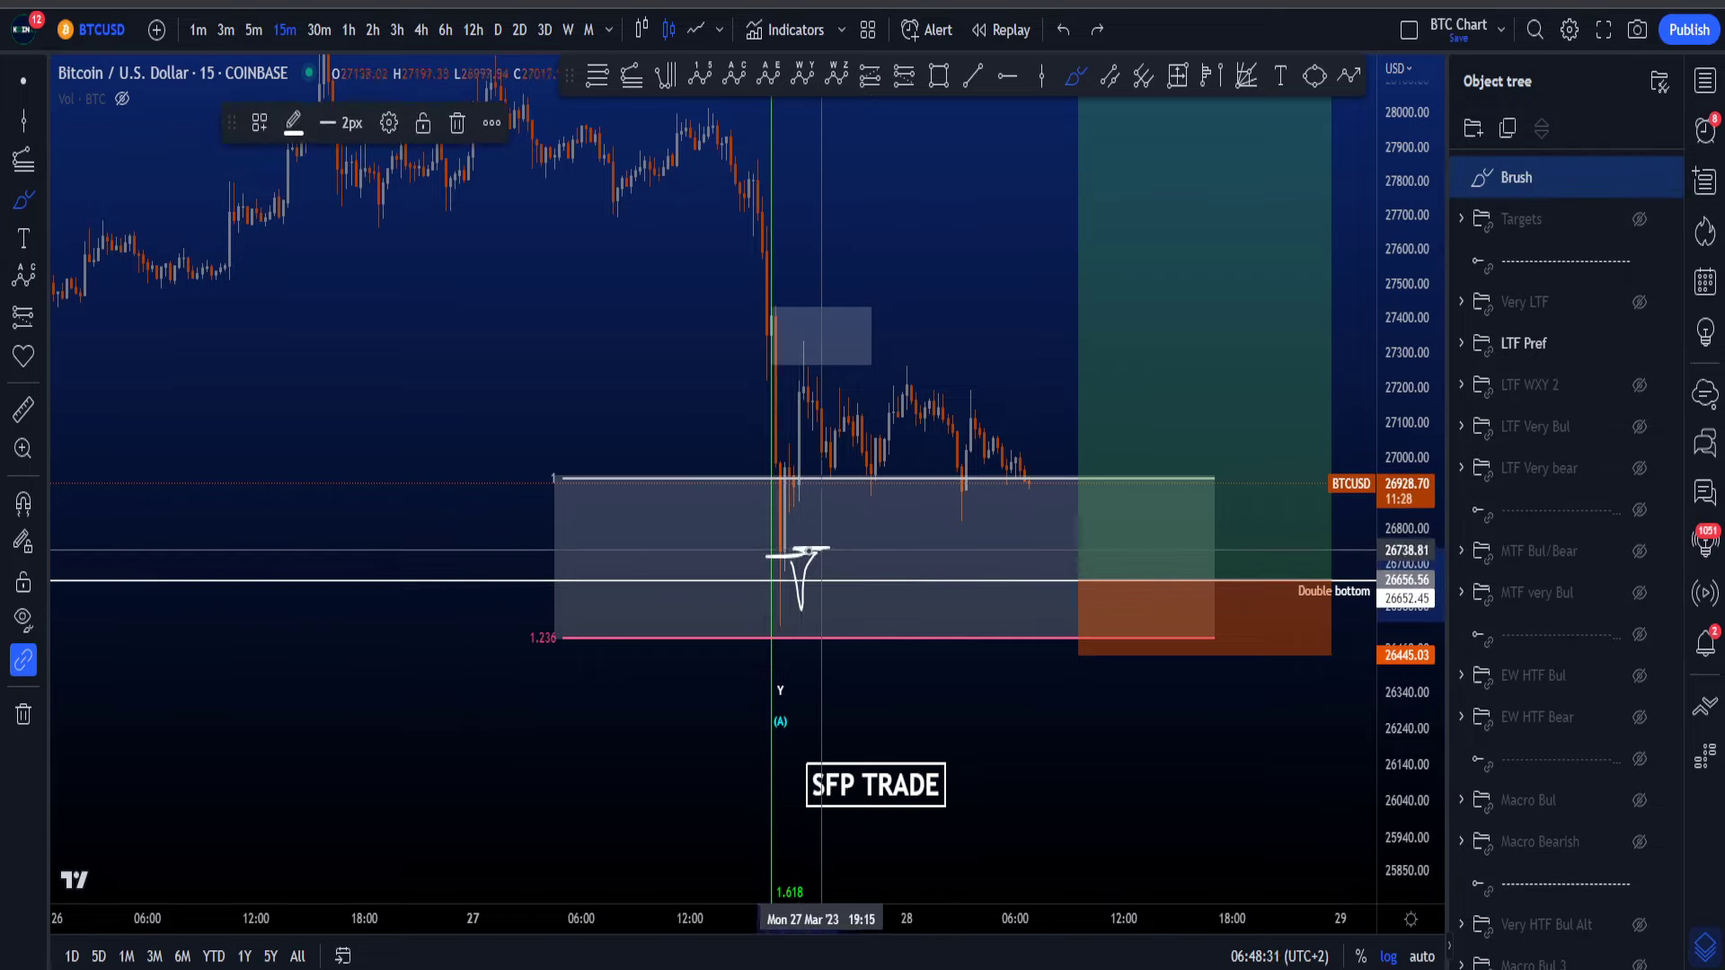
pyautogui.press('Delete')
pyautogui.moveTo(807, 548); pyautogui.dragTo(771, 550)
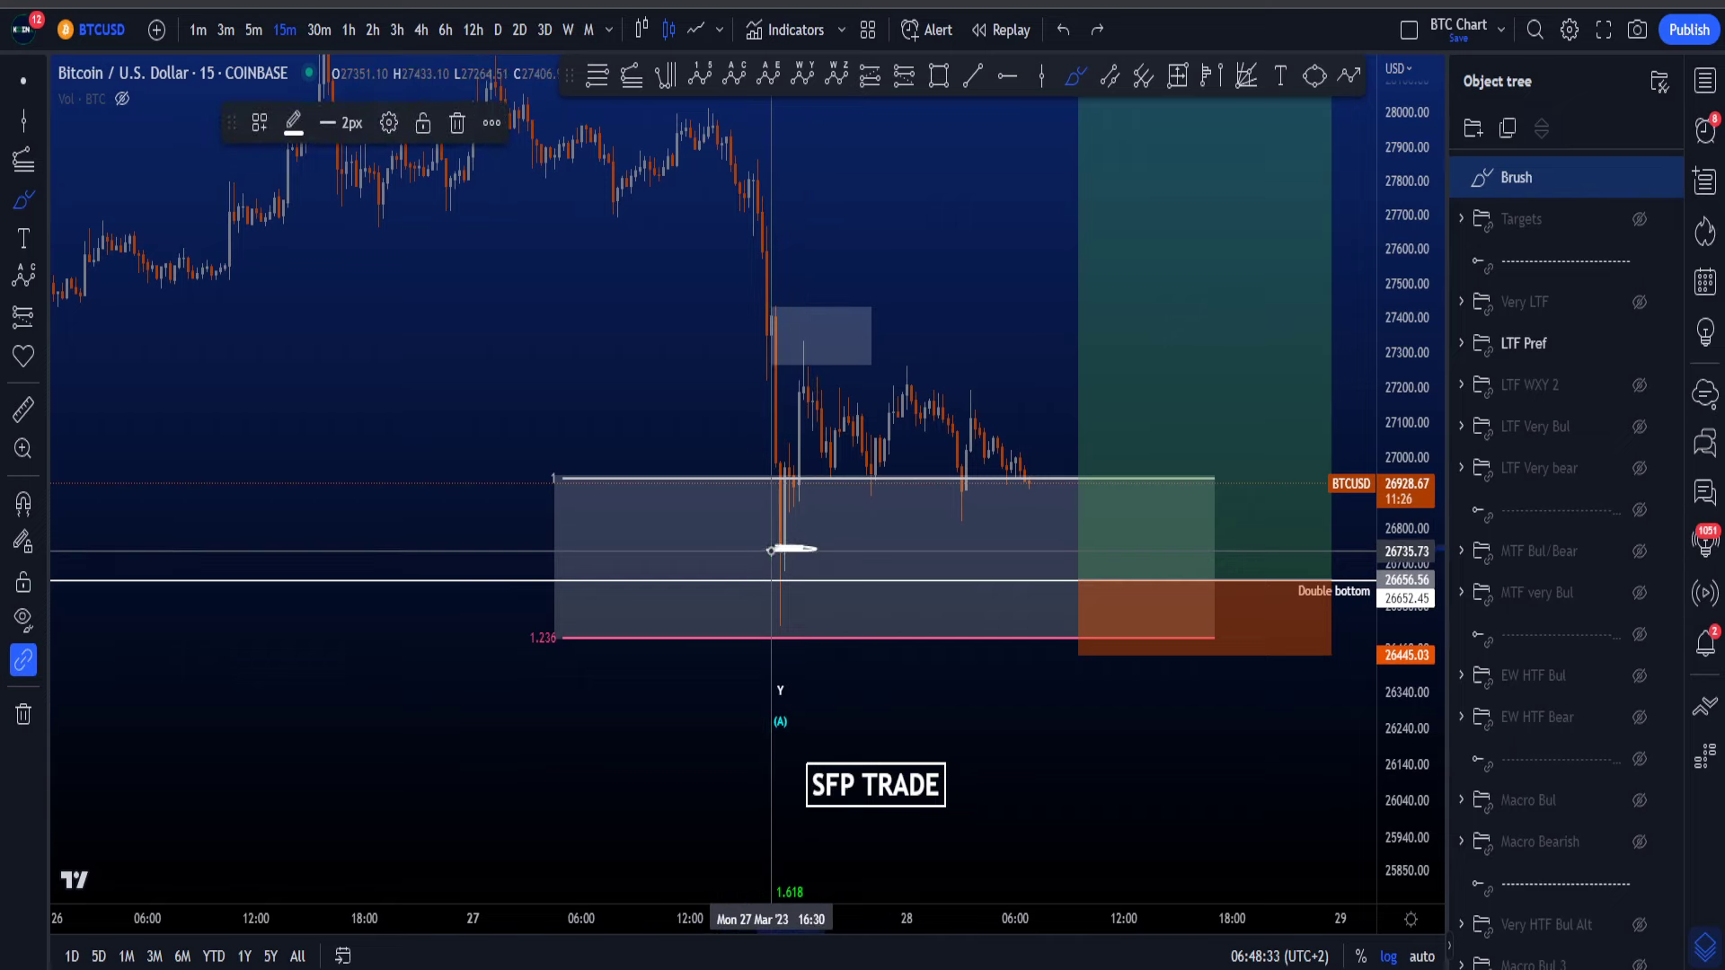
pyautogui.hotkey('ctrl', 'z')
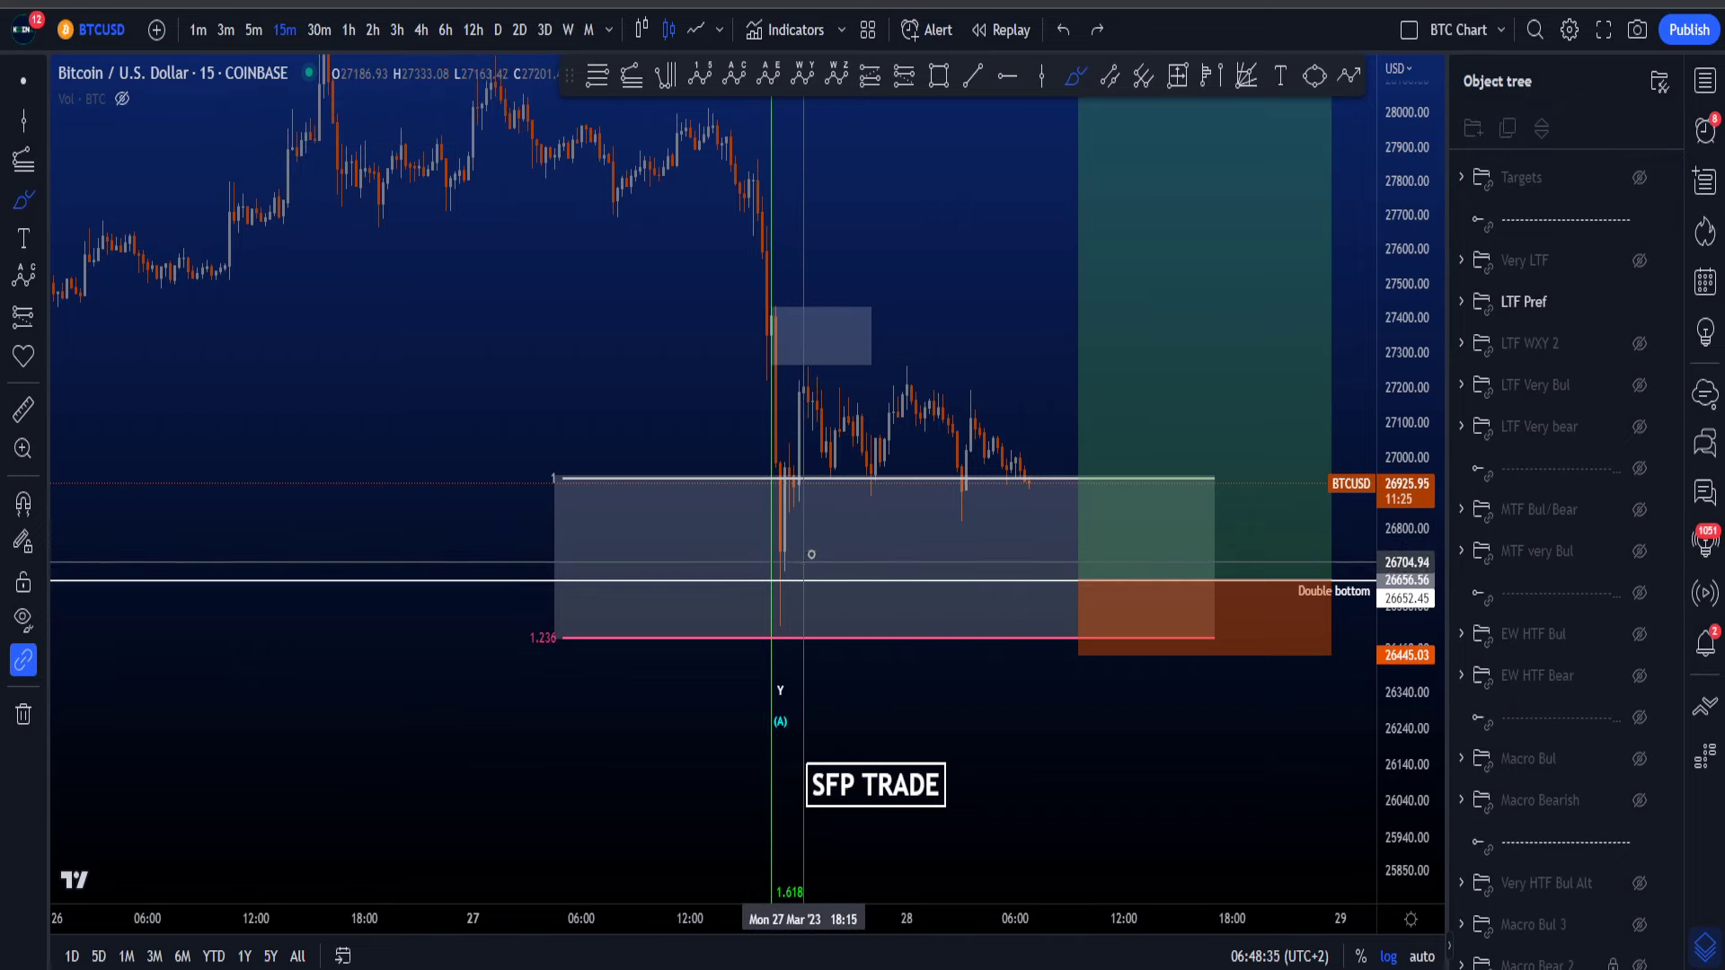
# Step: Brush a rally from the wave Y low and try raising the long position's stop to its entry, undoing both
pyautogui.moveTo(807, 559)
pyautogui.mouseDown()
pyautogui.moveTo(965, 258)
pyautogui.moveTo(999, 338)
pyautogui.mouseUp()
pyautogui.hotkey('ctrl', 'z')
pyautogui.moveTo(1412, 224)
pyautogui.mouseDown()
pyautogui.moveTo(1391, 557)
pyautogui.moveTo(1393, 539)
pyautogui.mouseUp()
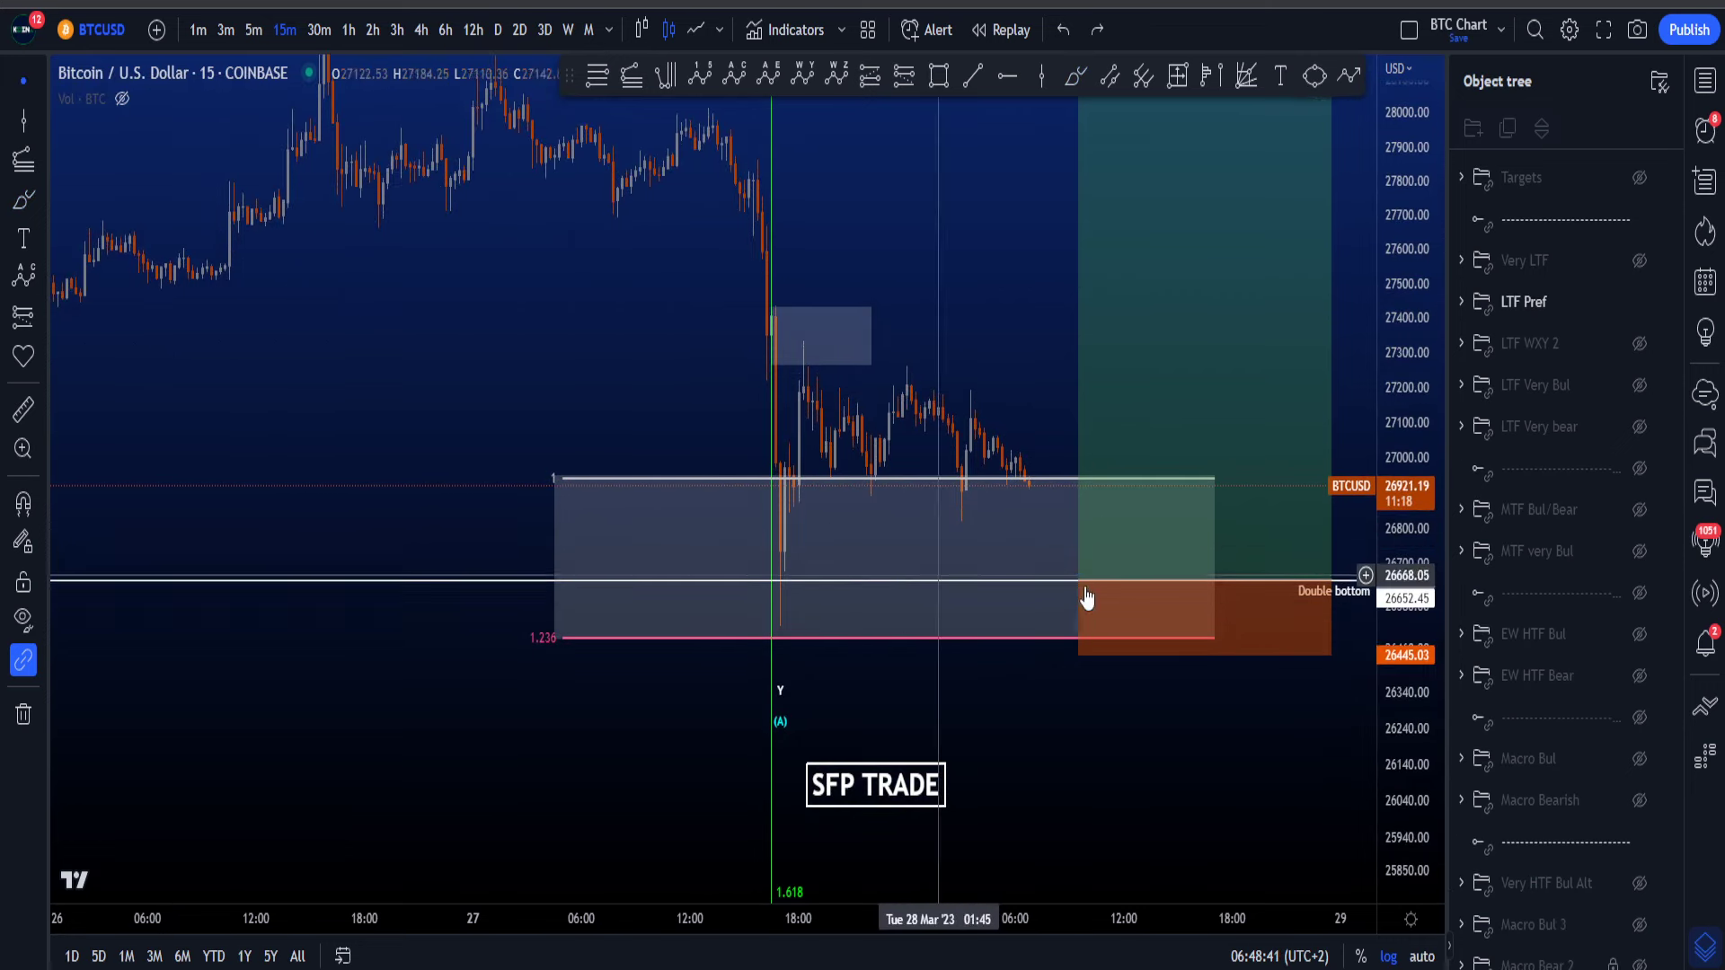
pyautogui.moveTo(1079, 656); pyautogui.dragTo(1071, 540)
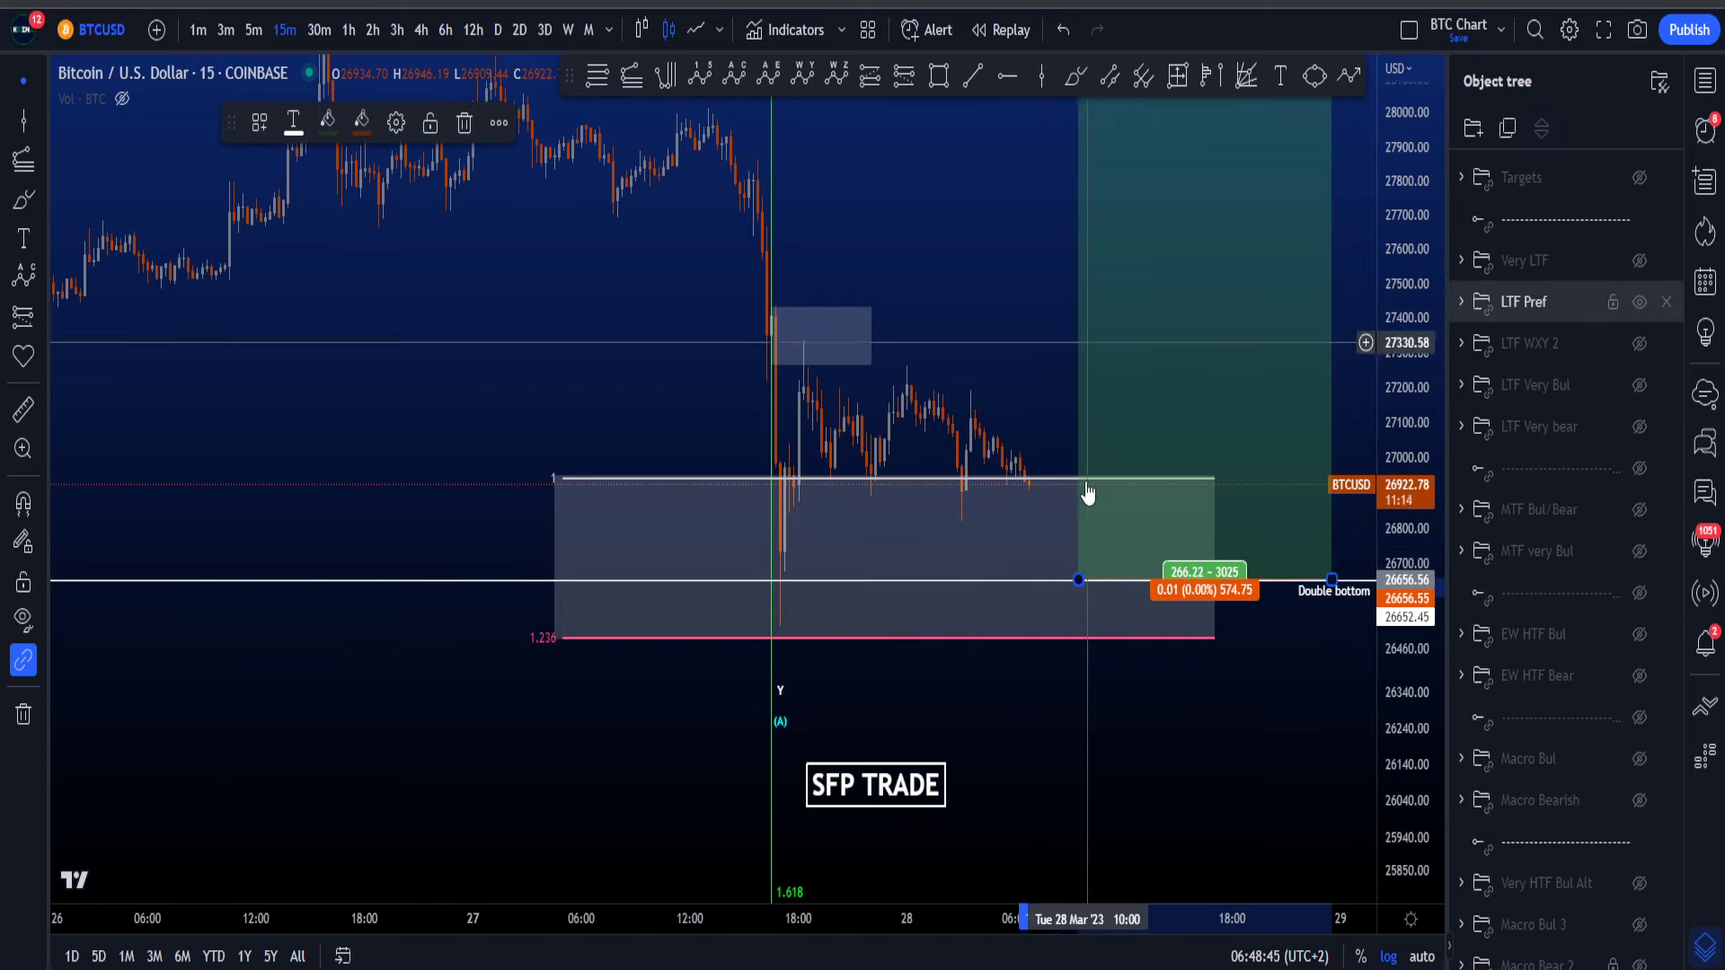
pyautogui.hotkey('ctrl', 'z')
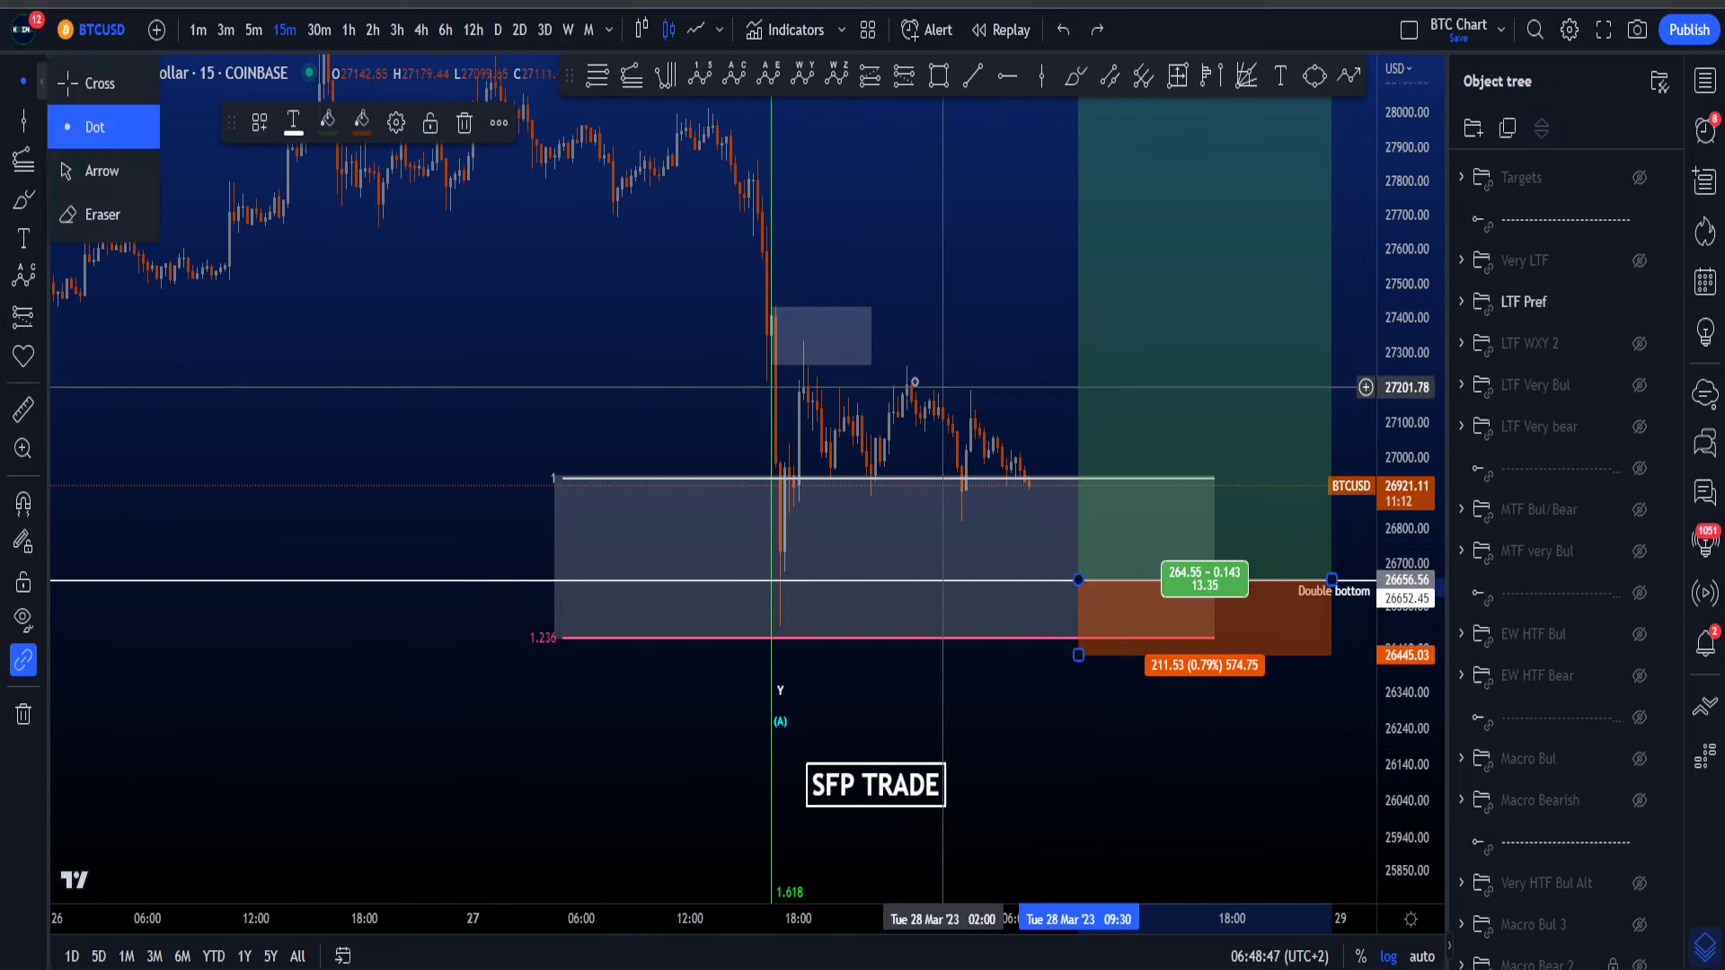
# Step: Switch the chart to the 1-hour timeframe and brush the correction from the circled wave 5 high toward (C), undoing the stroke
pyautogui.moveTo(1008, 339); pyautogui.dragTo(942, 383)
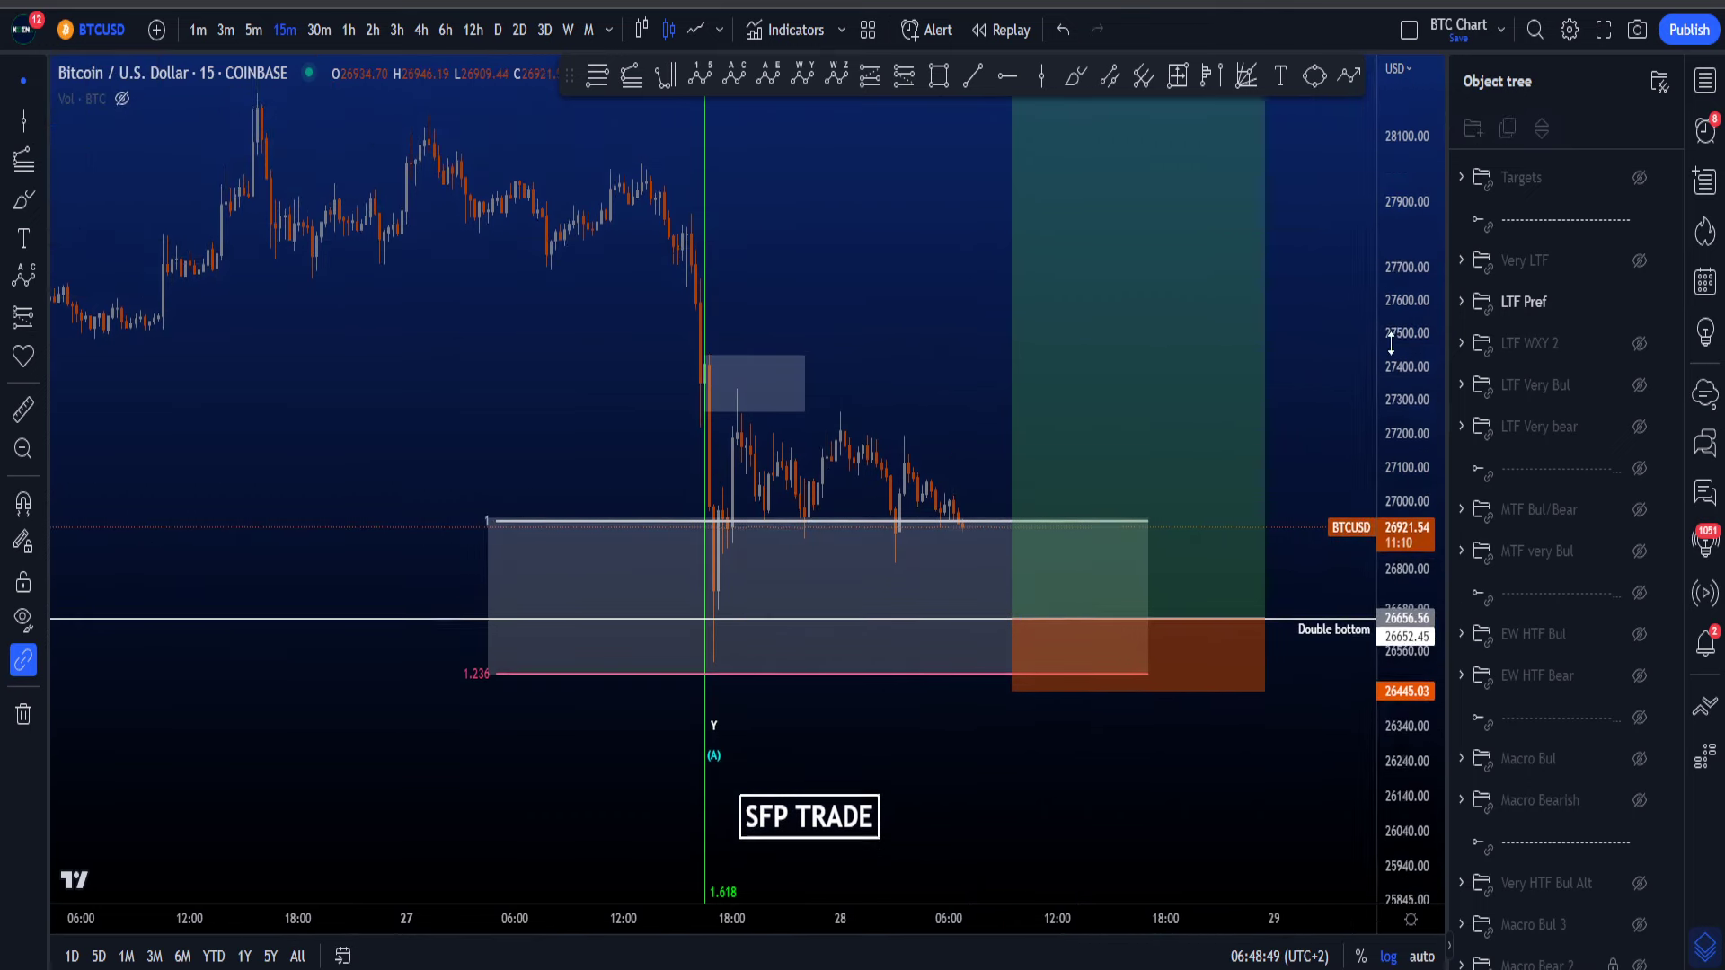
pyautogui.click(350, 31)
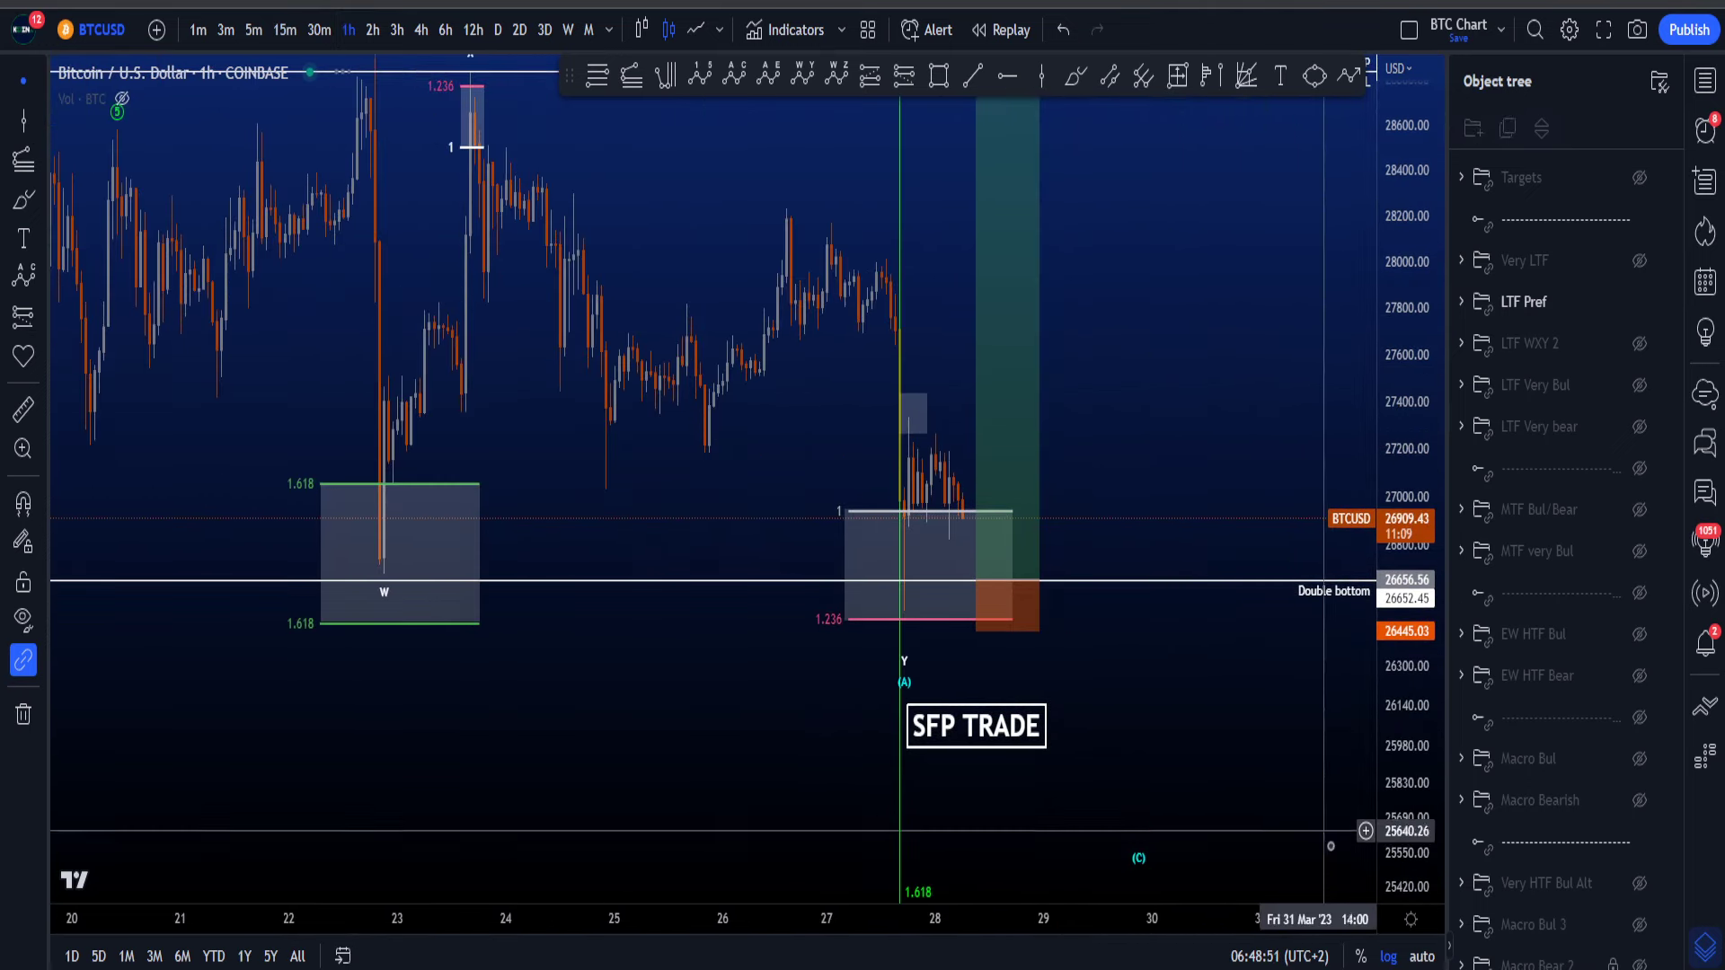
pyautogui.moveTo(1259, 496)
pyautogui.mouseDown()
pyautogui.moveTo(1347, 489)
pyautogui.moveTo(1347, 459)
pyautogui.mouseUp()
pyautogui.moveTo(471, 345)
pyautogui.mouseDown()
pyautogui.moveTo(566, 499)
pyautogui.moveTo(913, 500)
pyautogui.moveTo(1091, 740)
pyautogui.moveTo(1076, 715)
pyautogui.moveTo(1194, 364)
pyautogui.moveTo(1228, 191)
pyautogui.moveTo(1282, 687)
pyautogui.moveTo(1270, 790)
pyautogui.mouseUp()
pyautogui.hotkey('ctrl', 'z')
pyautogui.moveTo(1402, 528); pyautogui.dragTo(1301, 679)
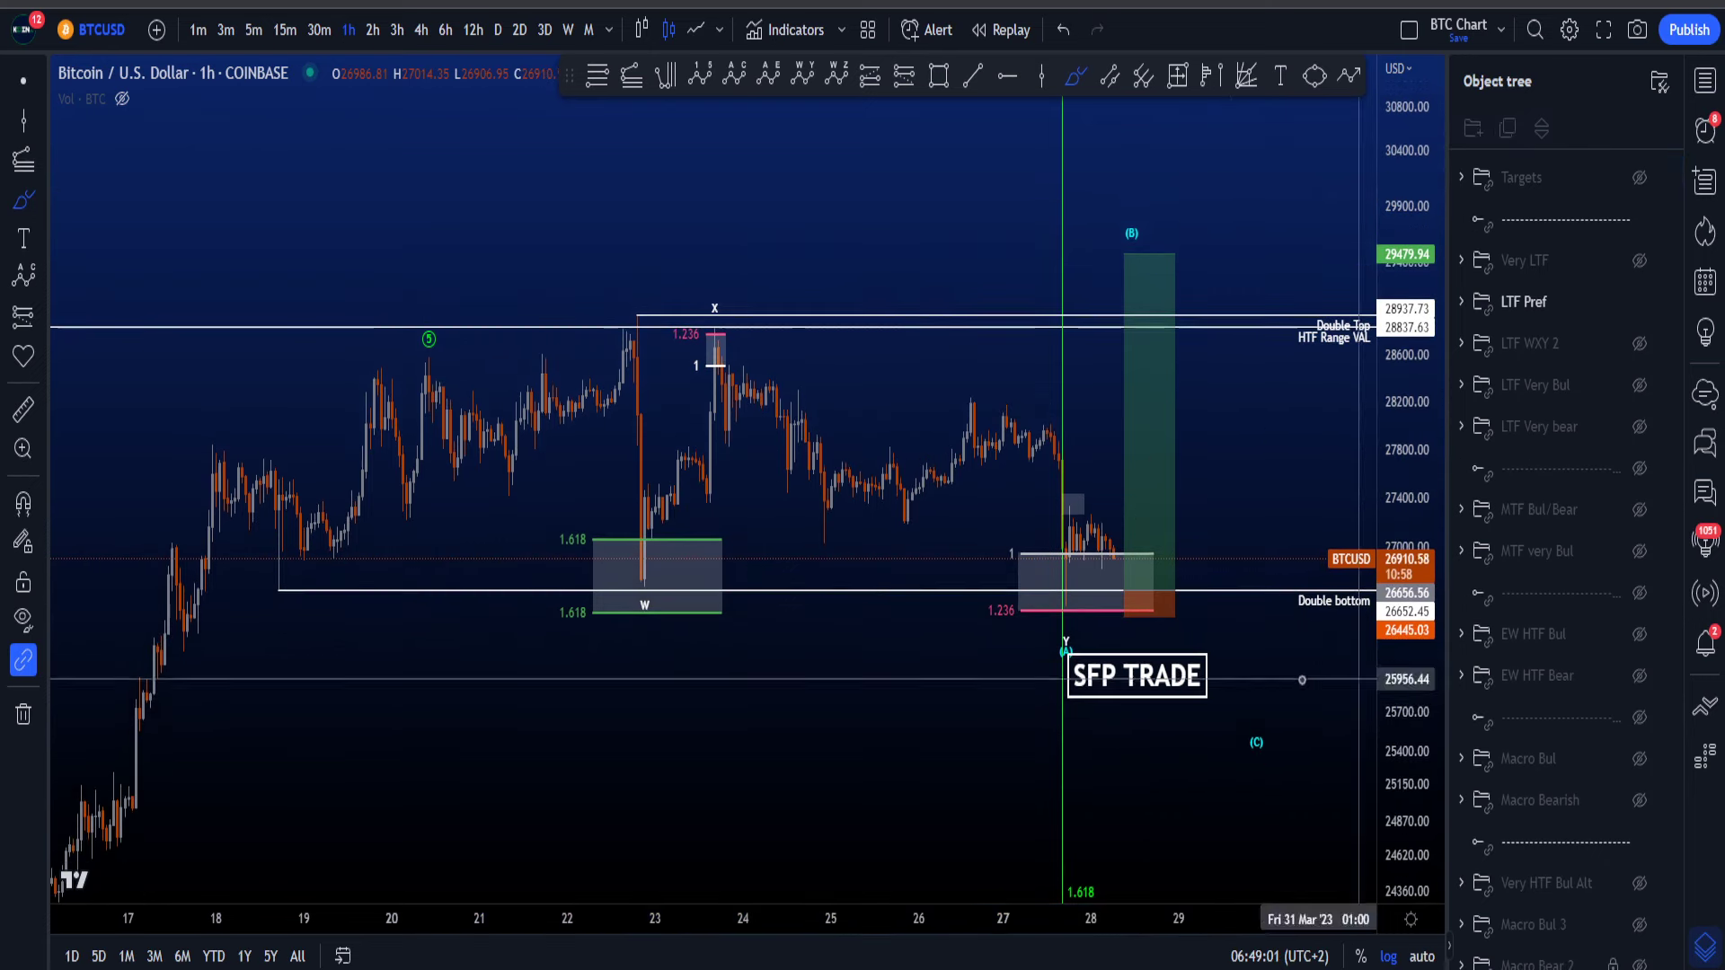
# Step: Brush the decline from the wave X high to the wave Y low and circle its final drop, undoing both strokes
pyautogui.moveTo(1438, 736); pyautogui.dragTo(1428, 648)
pyautogui.scroll(2, 1253, 642)
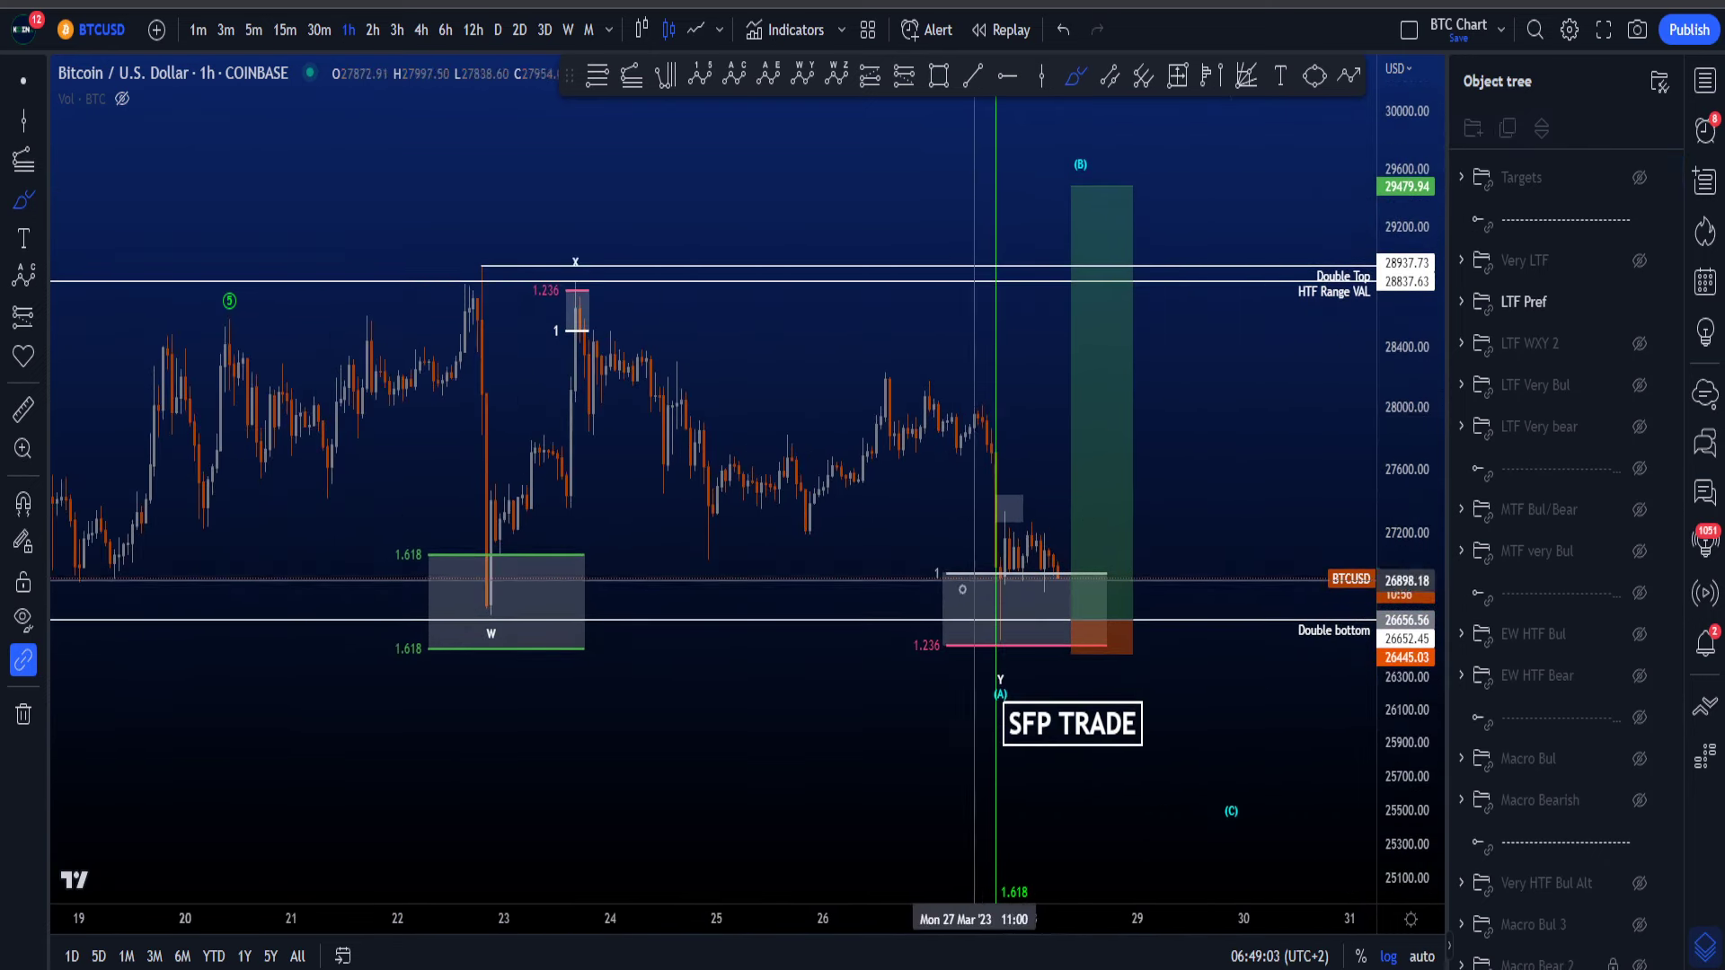
pyautogui.moveTo(579, 292)
pyautogui.mouseDown()
pyautogui.moveTo(682, 470)
pyautogui.moveTo(924, 374)
pyautogui.moveTo(1059, 578)
pyautogui.moveTo(1038, 633)
pyautogui.mouseUp()
pyautogui.hotkey('ctrl', 'z')
pyautogui.moveTo(911, 375)
pyautogui.mouseDown()
pyautogui.moveTo(1073, 629)
pyautogui.moveTo(970, 629)
pyautogui.mouseUp()
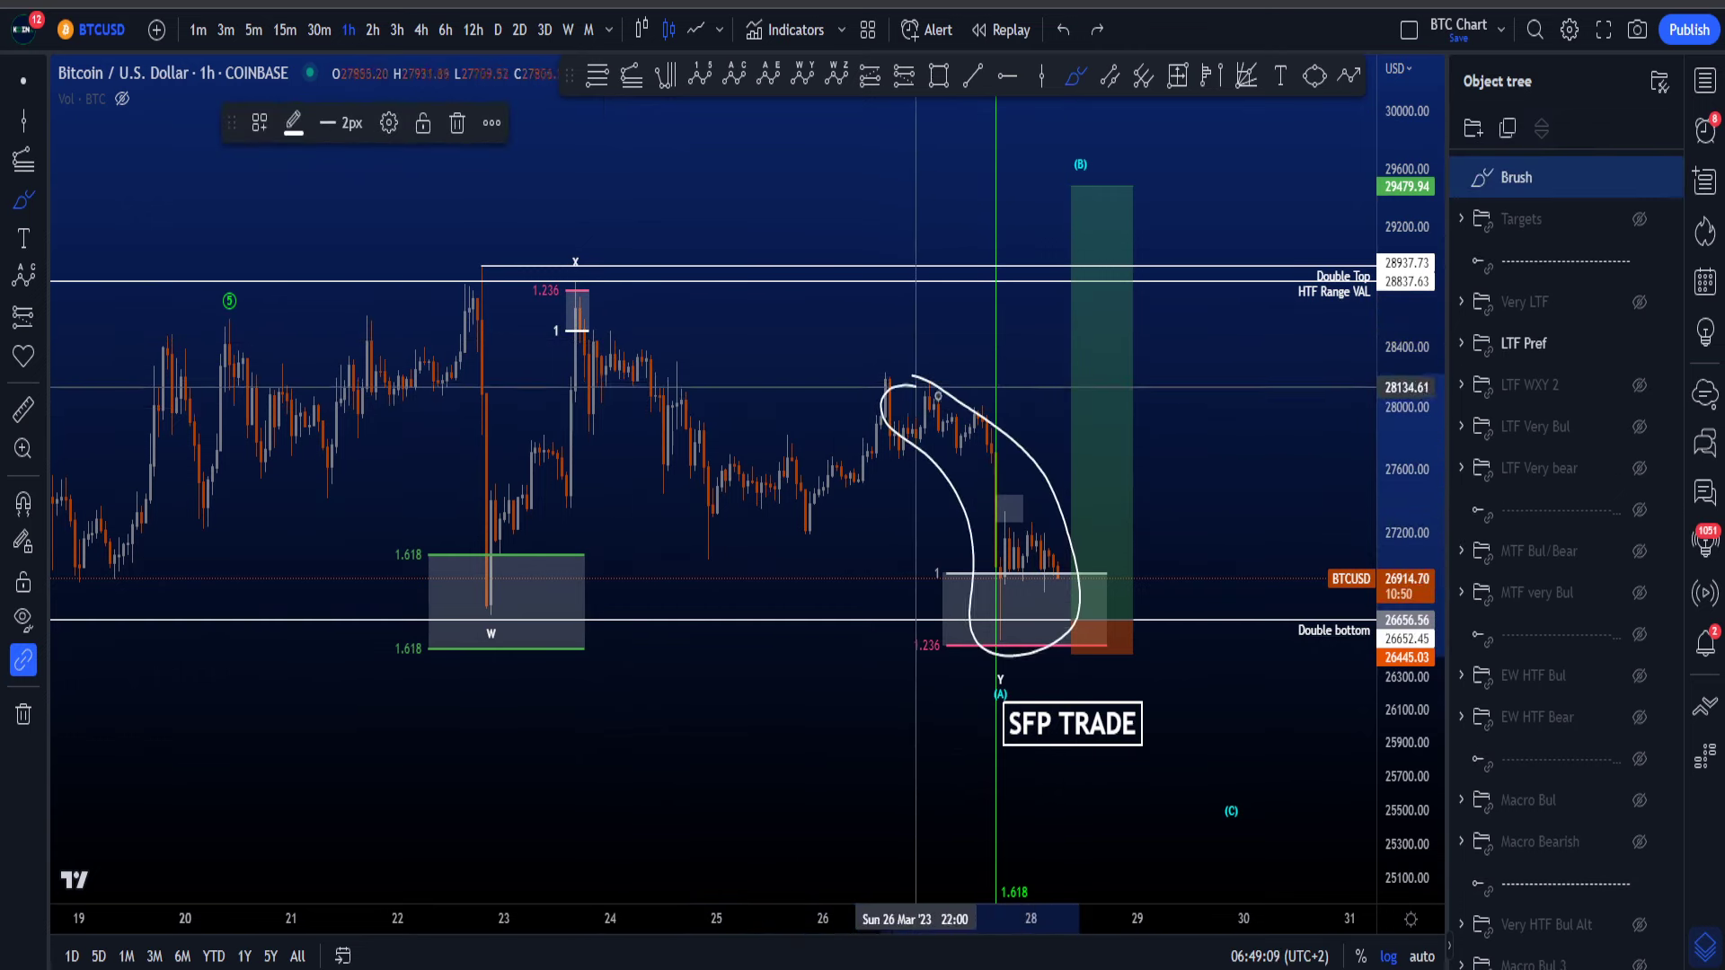
pyautogui.hotkey('ctrl', 'z')
# Step: Circle the first decline after the wave X high twice with the brush, undoing each loop
pyautogui.moveTo(593, 297)
pyautogui.mouseDown()
pyautogui.moveTo(683, 363)
pyautogui.moveTo(745, 522)
pyautogui.moveTo(614, 453)
pyautogui.mouseUp()
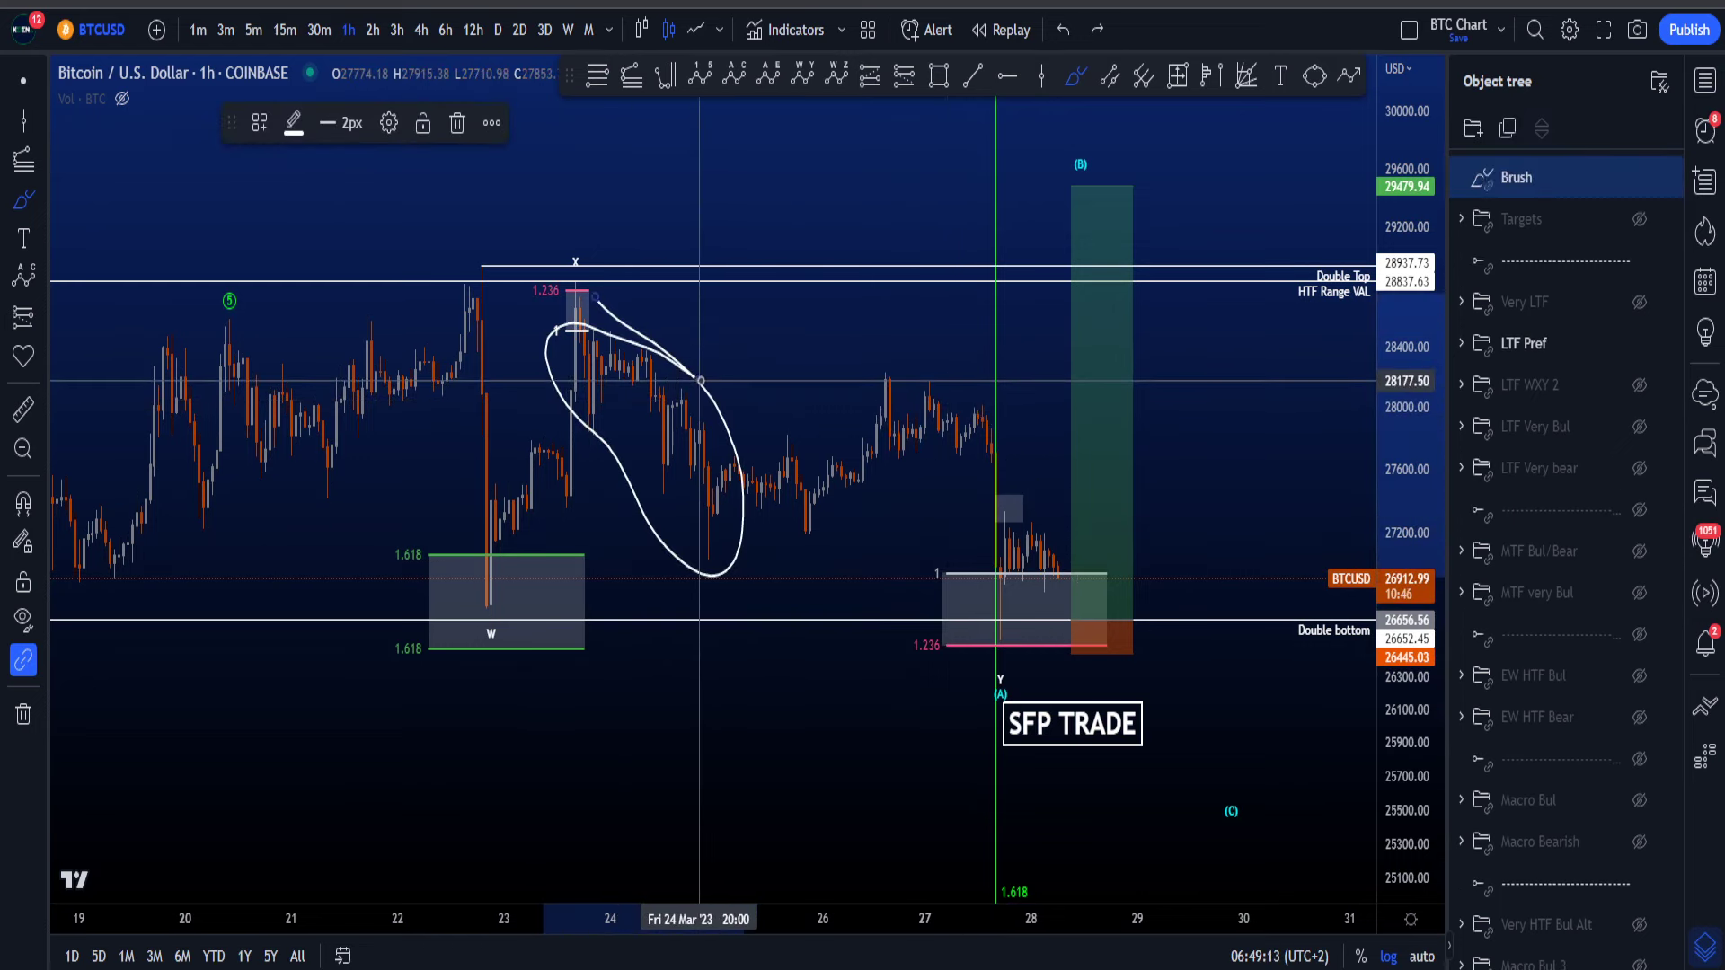
pyautogui.hotkey('ctrl', 'z')
pyautogui.moveTo(594, 310)
pyautogui.mouseDown()
pyautogui.moveTo(746, 485)
pyautogui.moveTo(561, 394)
pyautogui.mouseUp()
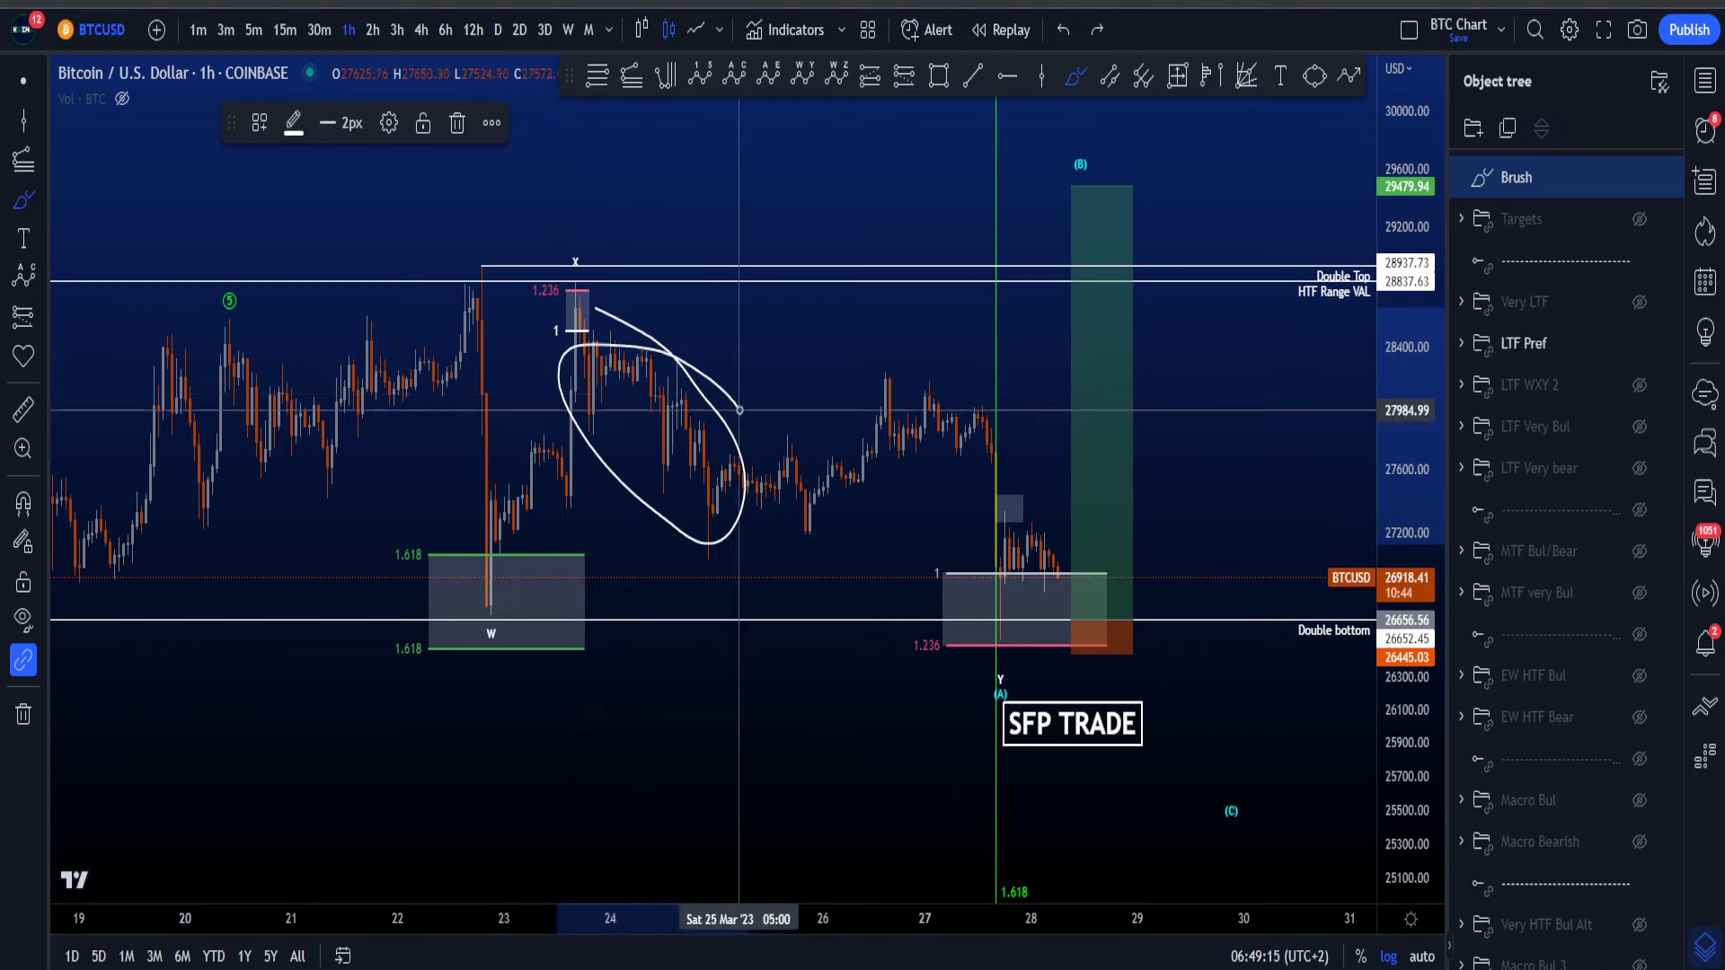
pyautogui.hotkey('ctrl', 'z')
# Step: Trace the first leg down from wave X and a bounce from the current price with brush strokes, undoing each one
pyautogui.moveTo(575, 319); pyautogui.dragTo(719, 520)
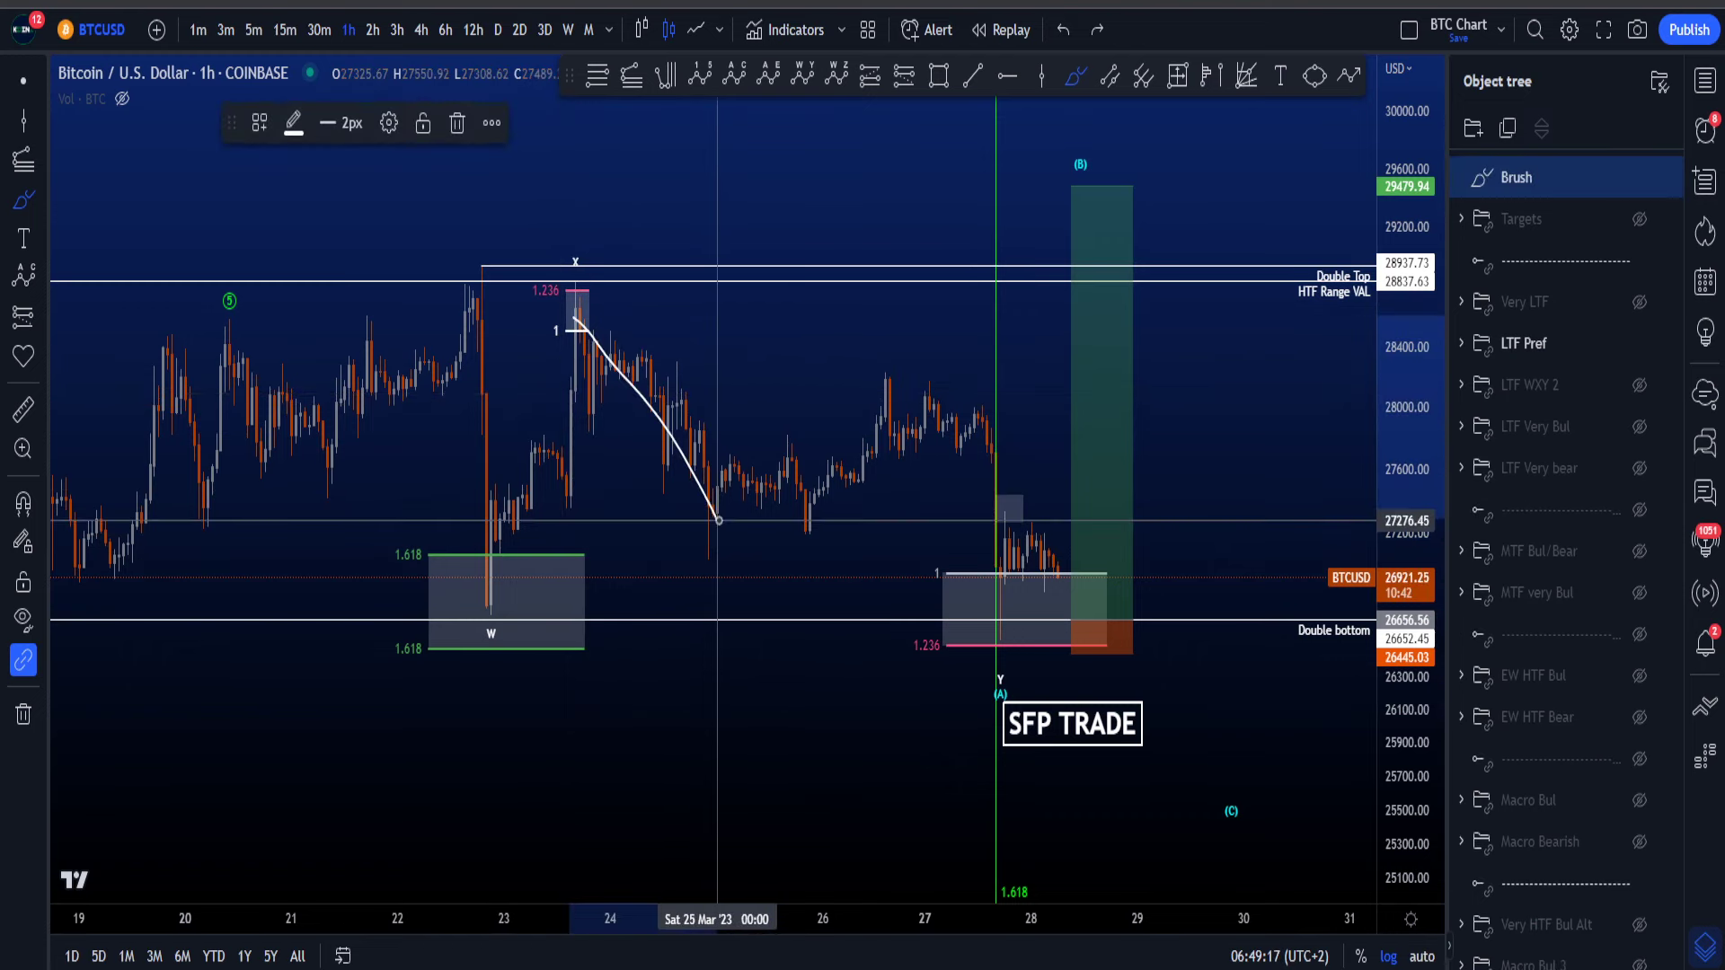
pyautogui.hotkey('ctrl', 'z')
pyautogui.moveTo(582, 334); pyautogui.dragTo(716, 535)
pyautogui.hotkey('ctrl', 'z')
pyautogui.moveTo(595, 321); pyautogui.dragTo(741, 520)
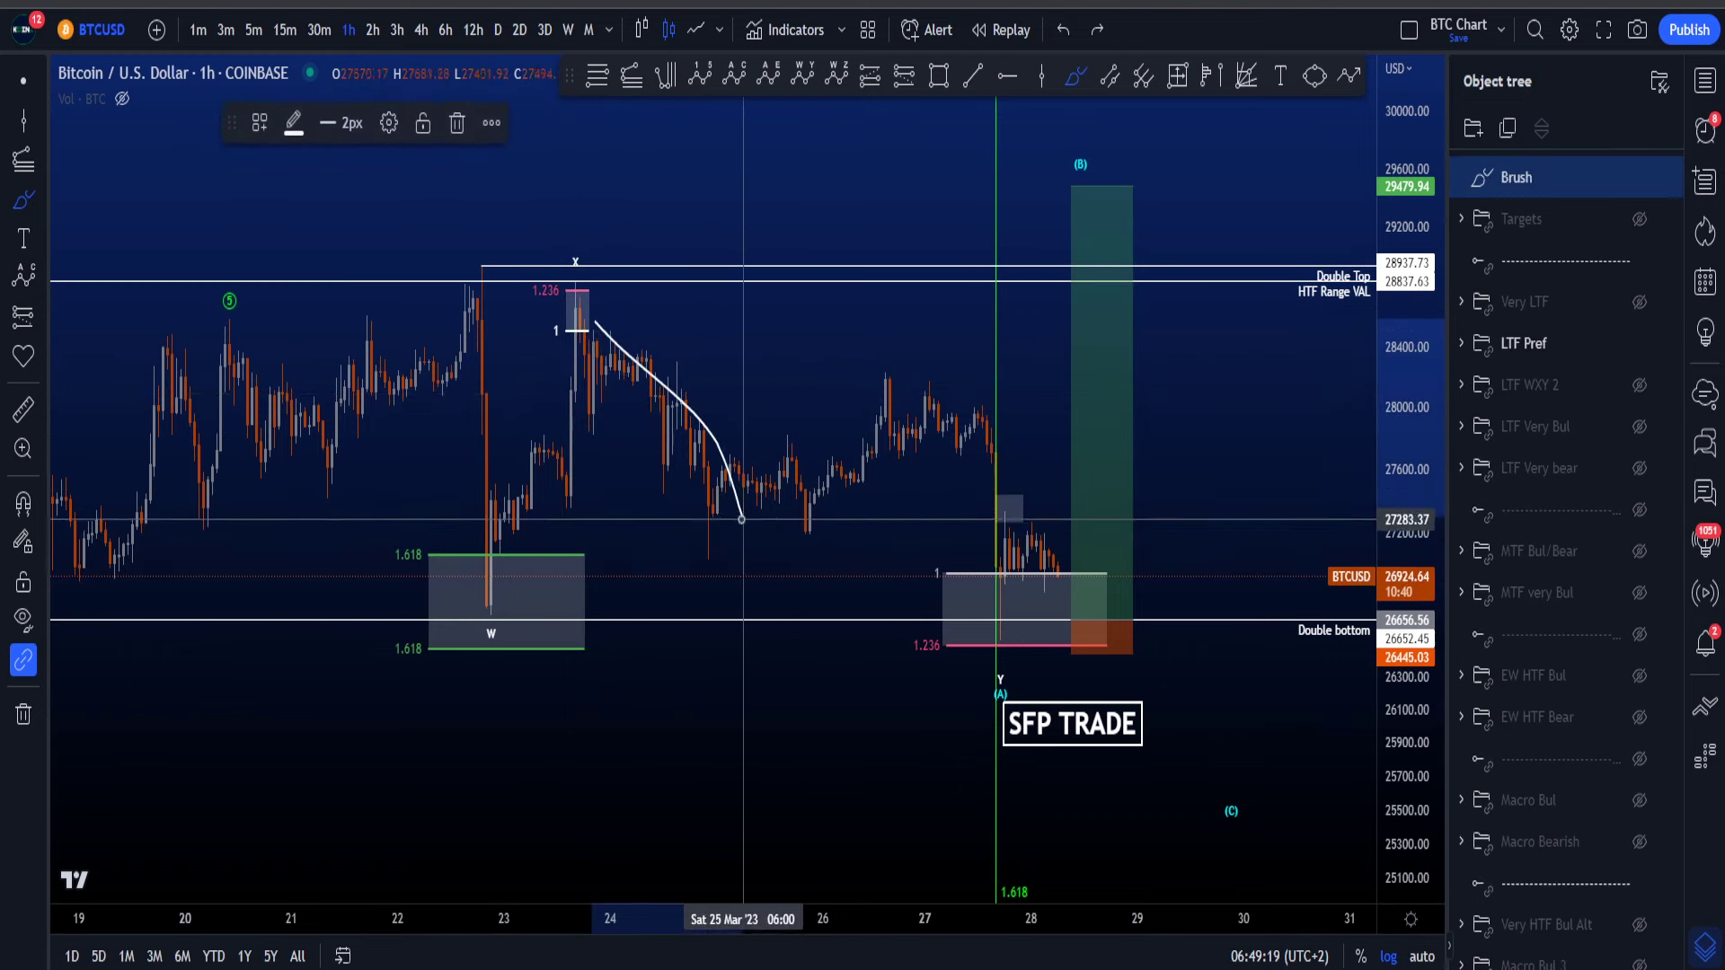
pyautogui.hotkey('ctrl', 'z')
pyautogui.moveTo(579, 314)
pyautogui.mouseDown()
pyautogui.moveTo(585, 360)
pyautogui.moveTo(693, 440)
pyautogui.mouseUp()
pyautogui.hotkey('ctrl', 'z')
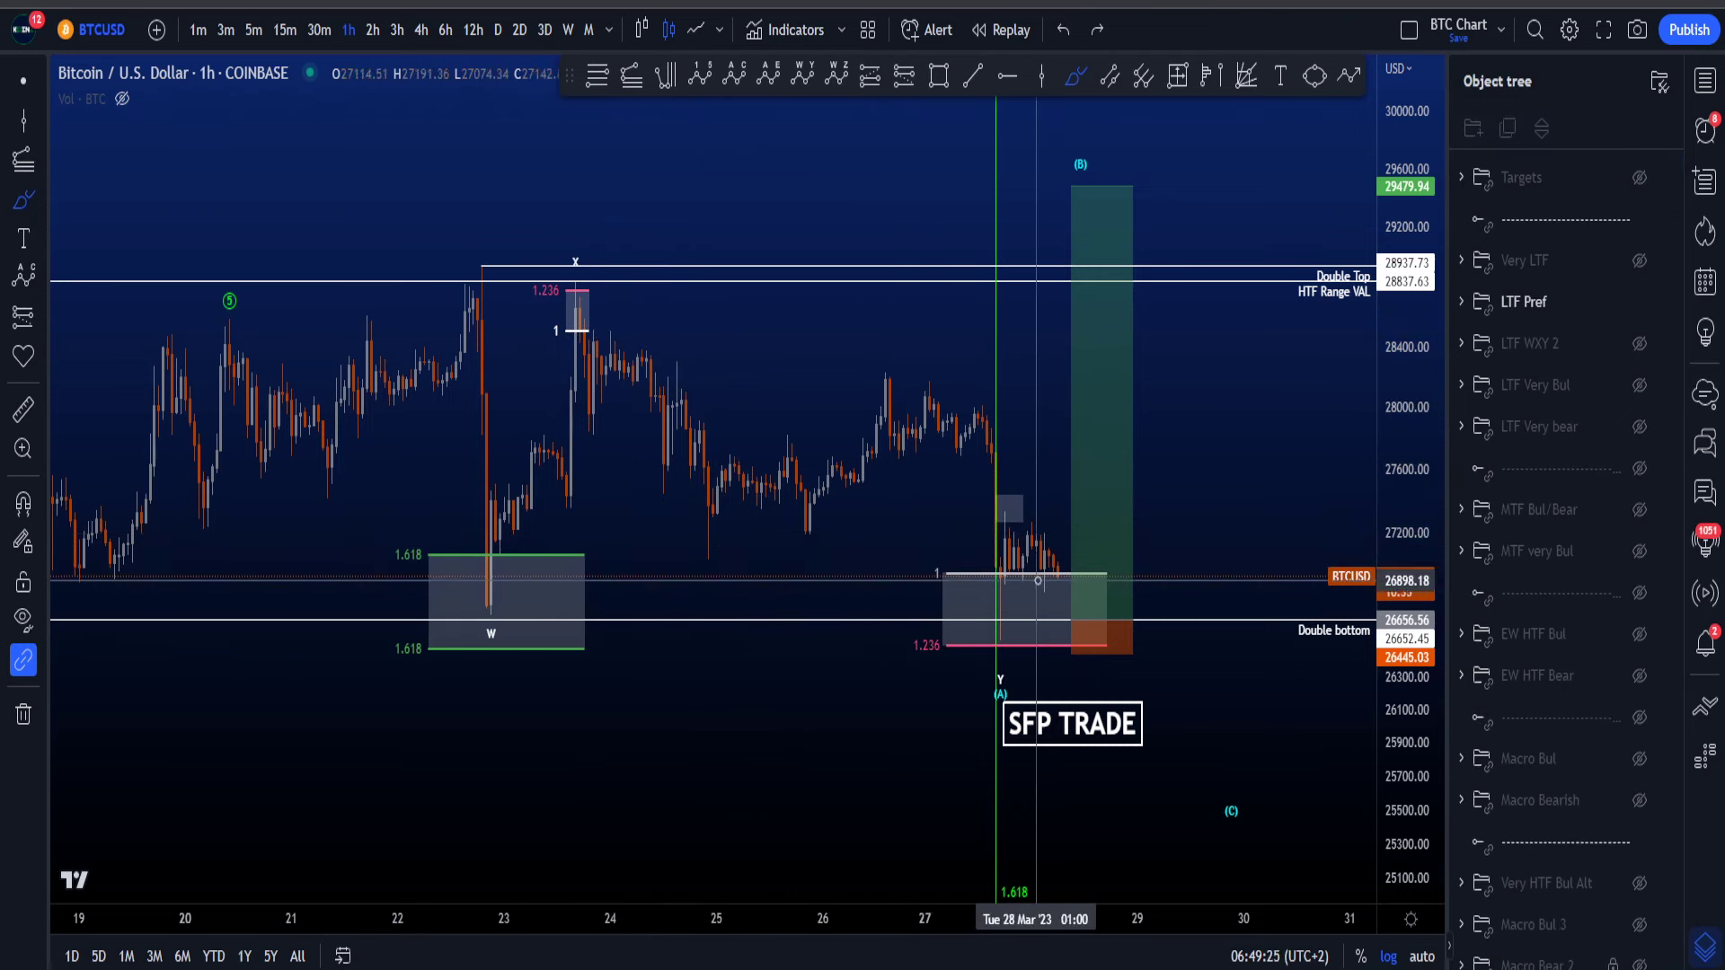
pyautogui.moveTo(1058, 575); pyautogui.dragTo(1087, 462)
pyautogui.hotkey('ctrl', 'z')
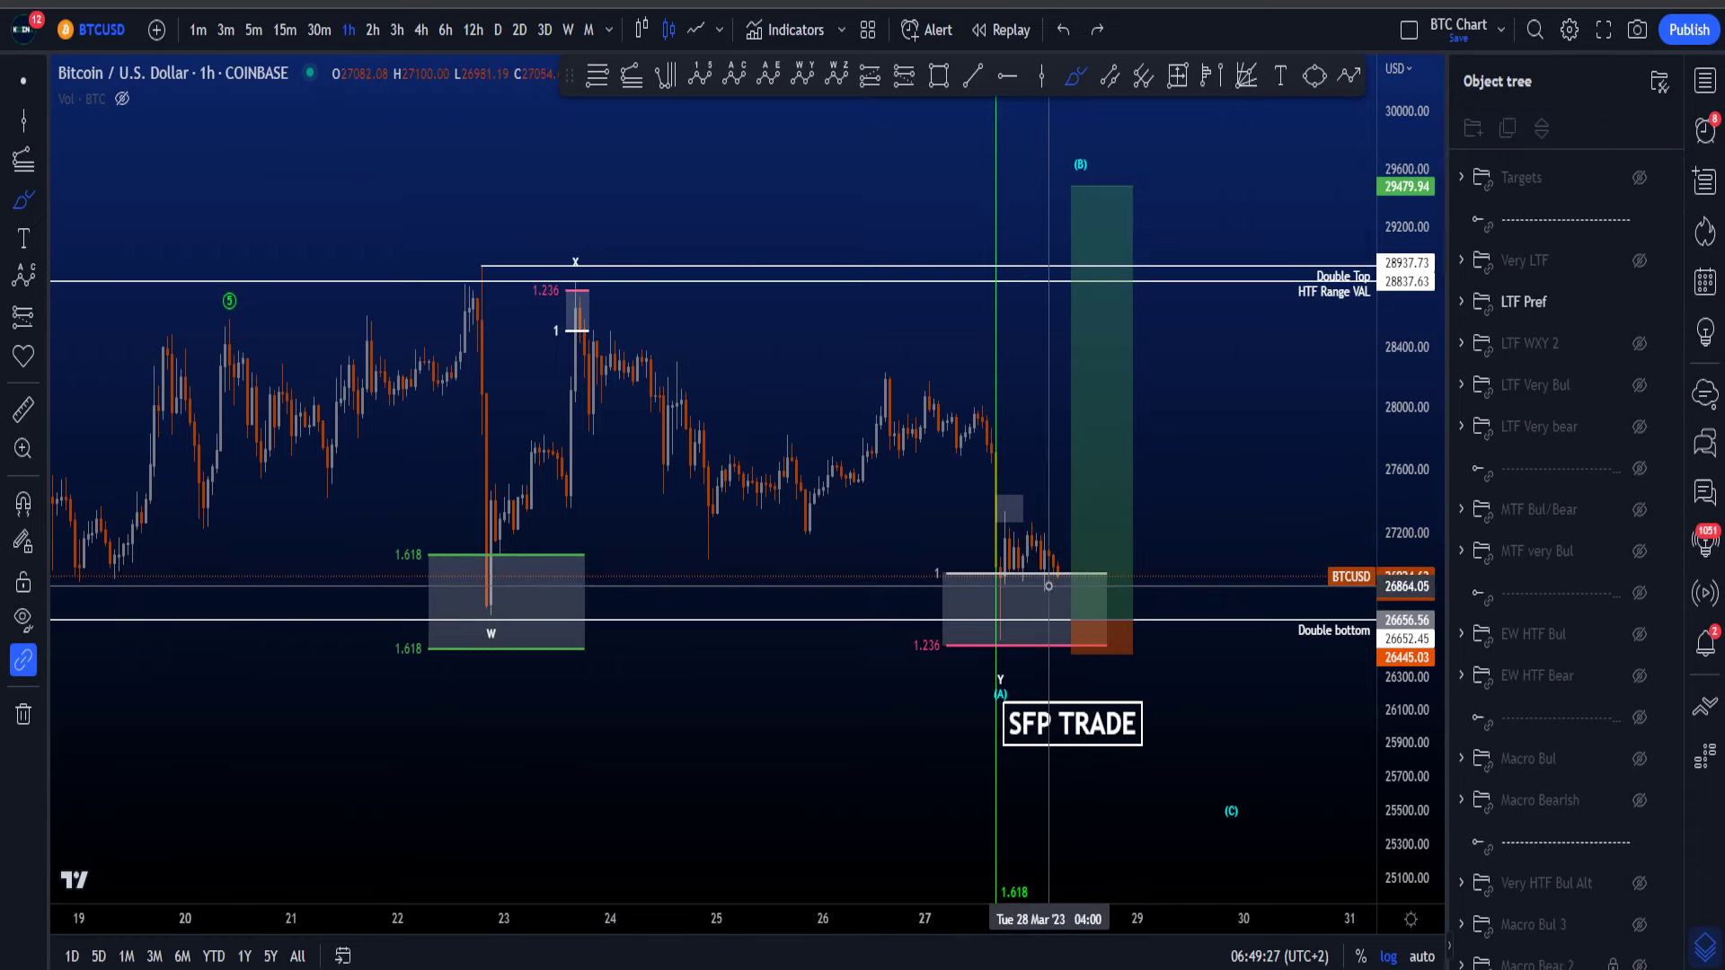
# Step: Swap the LTF Pref drawings for the Very LTF group and brush the fall from its X/B high, undoing the stroke
pyautogui.click(1638, 302)
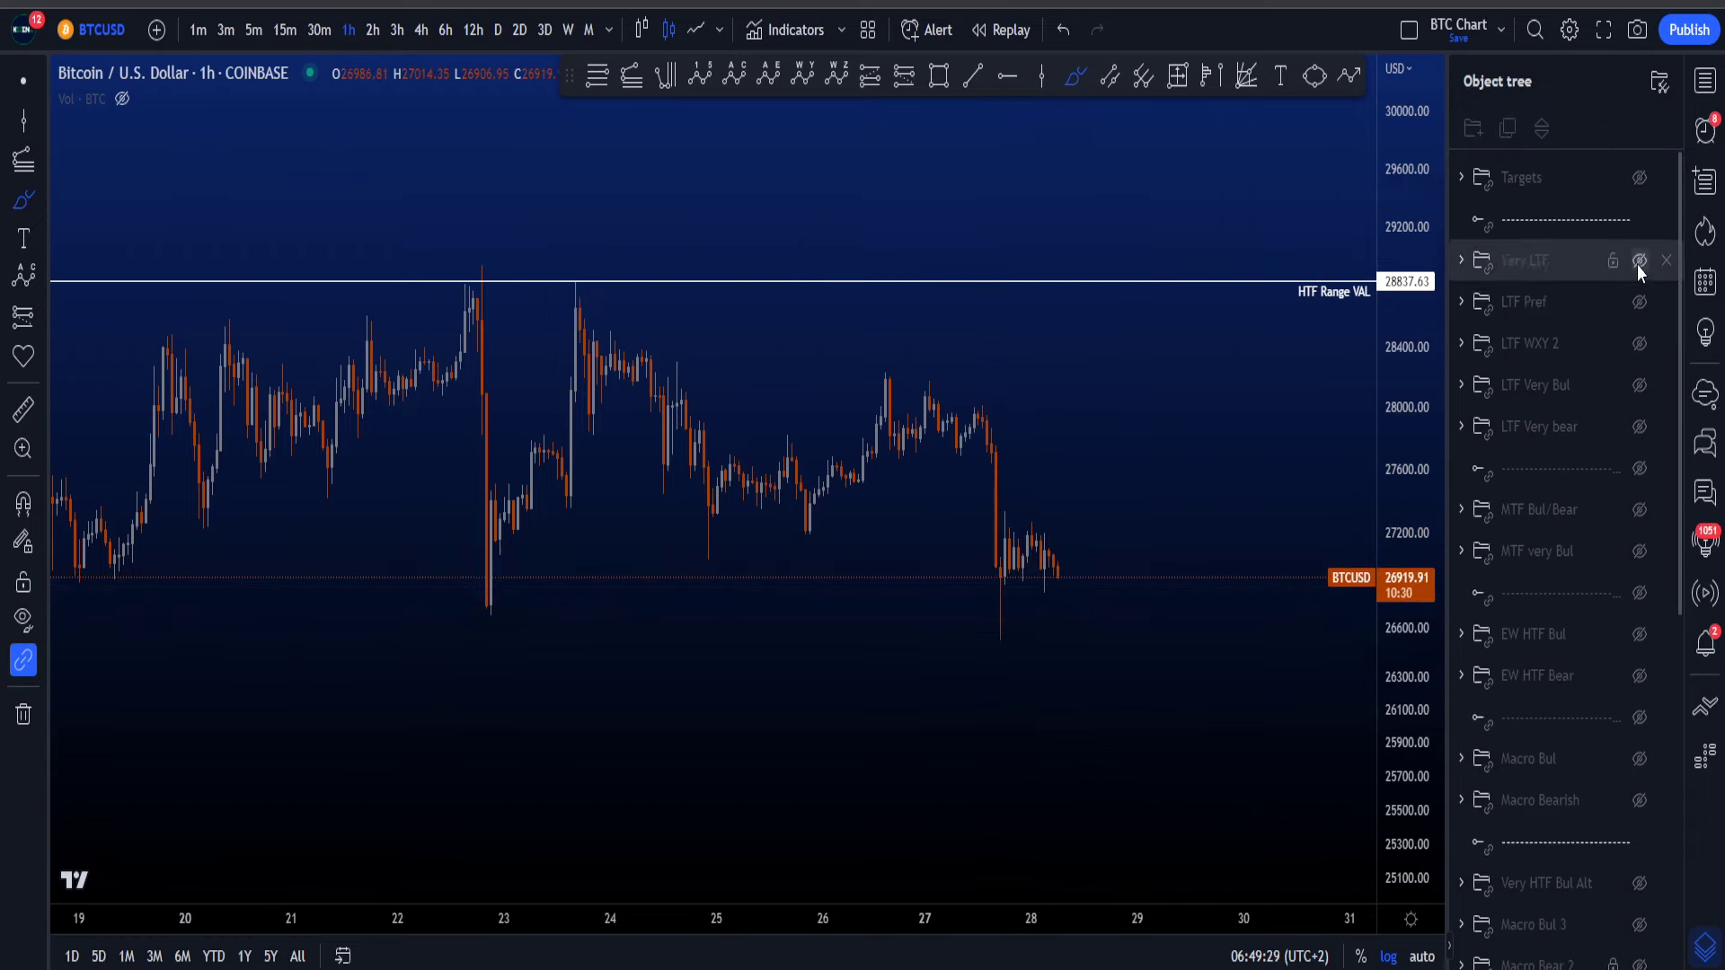
pyautogui.click(1639, 261)
pyautogui.scroll(2, 1125, 421)
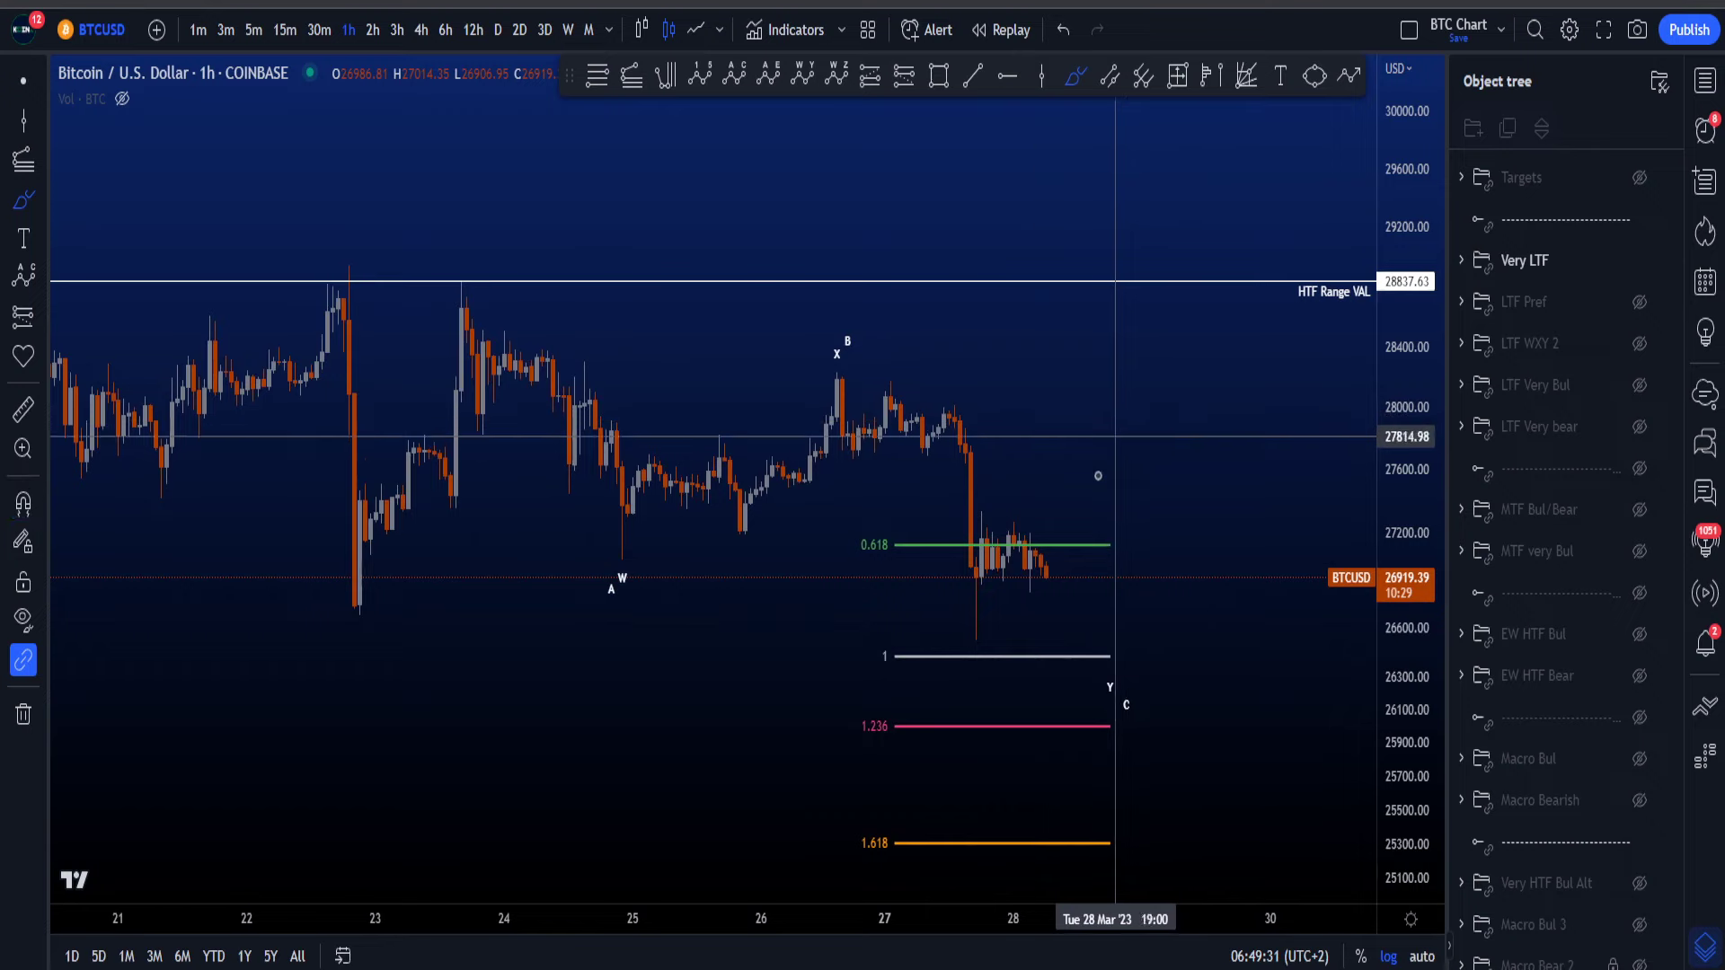
pyautogui.scroll(1, 1105, 496)
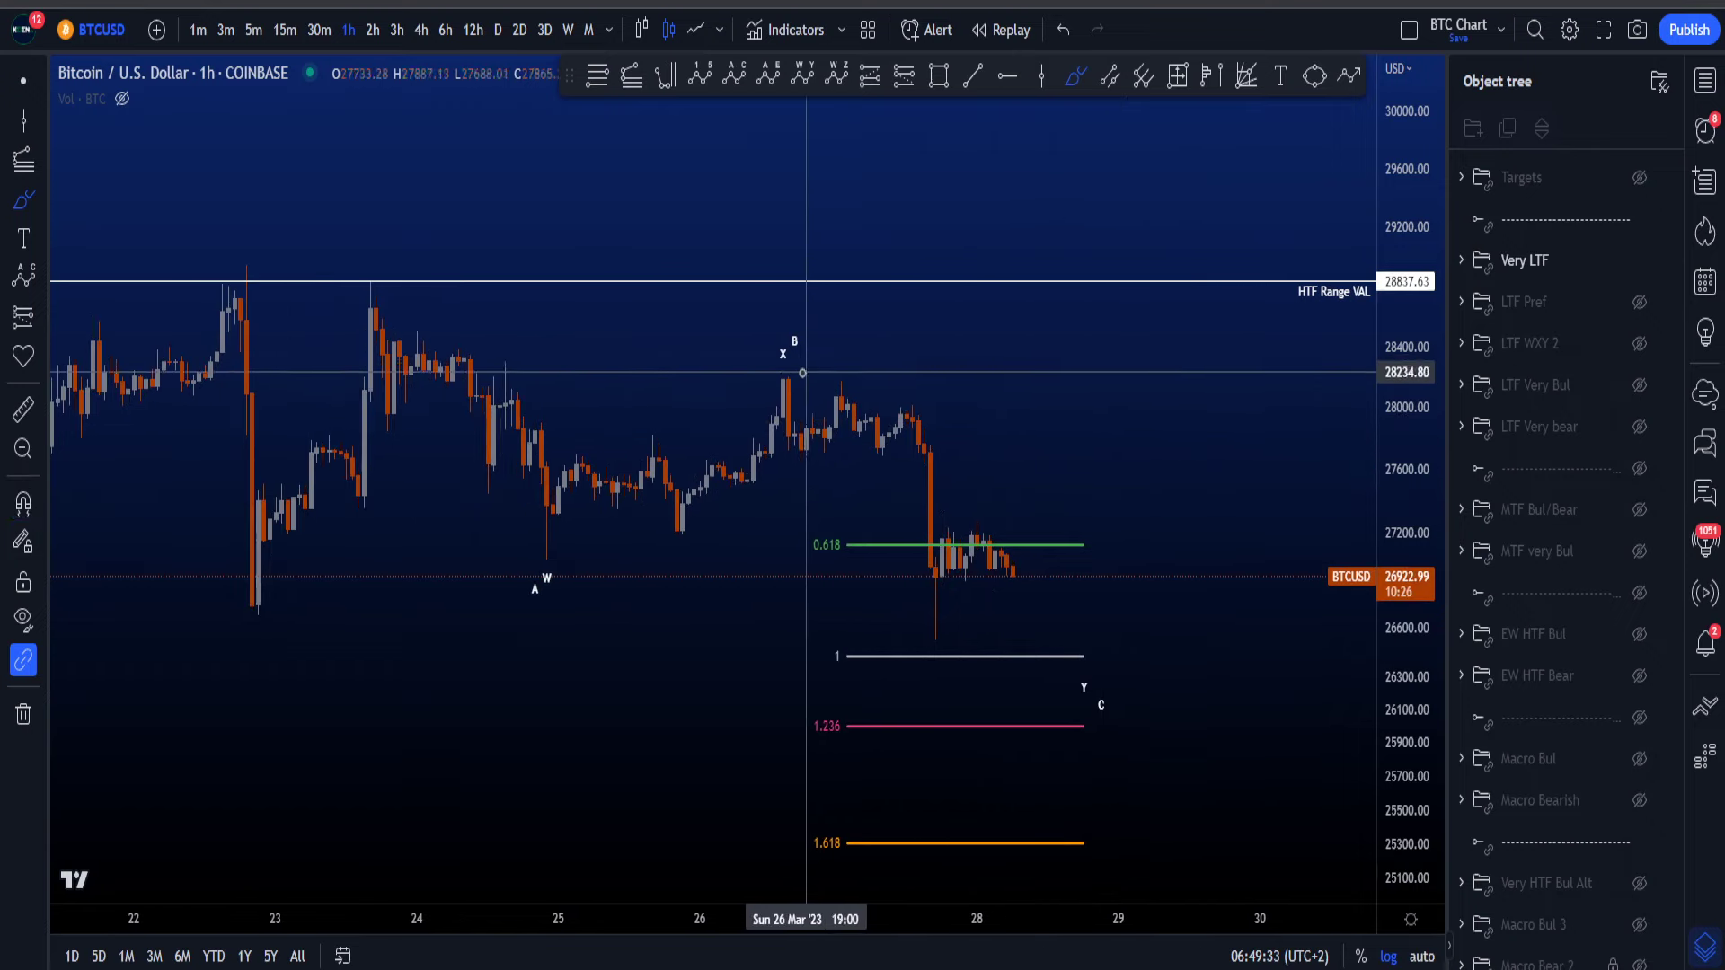
pyautogui.moveTo(804, 364)
pyautogui.mouseDown()
pyautogui.moveTo(908, 402)
pyautogui.moveTo(1024, 595)
pyautogui.mouseUp()
pyautogui.hotkey('ctrl', 'z')
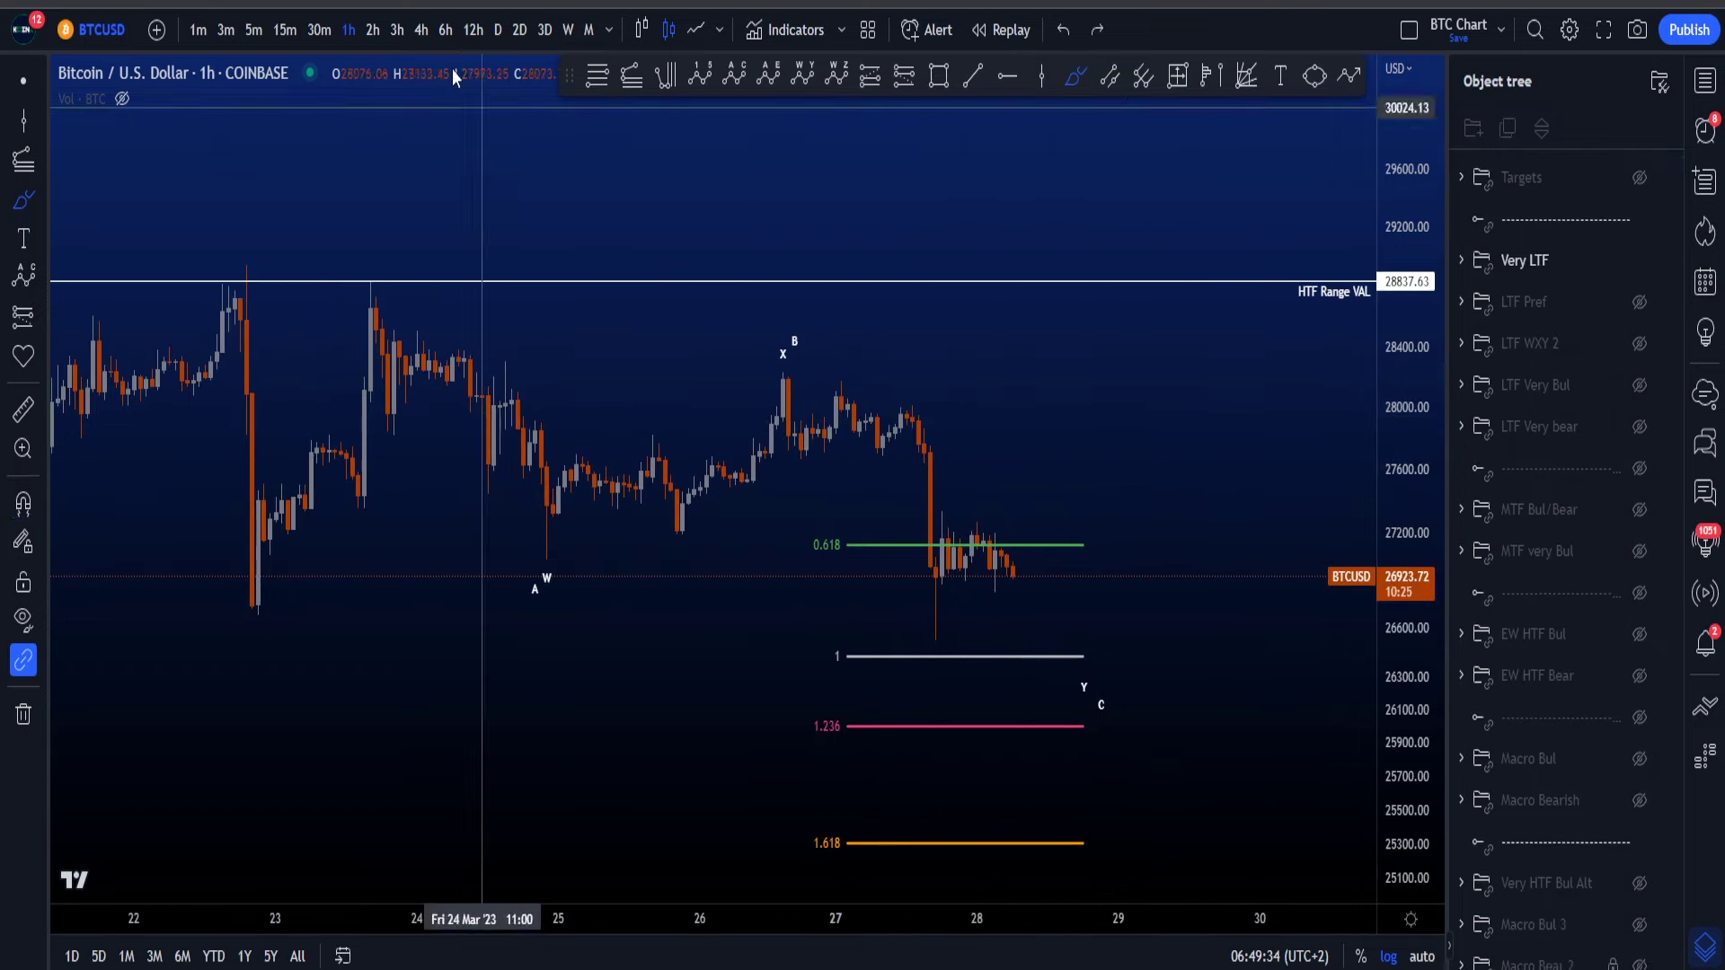
# Step: Switch the chart to the 30-minute timeframe with volume shown and circle the sharp 27 March drop, undoing the loop
pyautogui.click(320, 30)
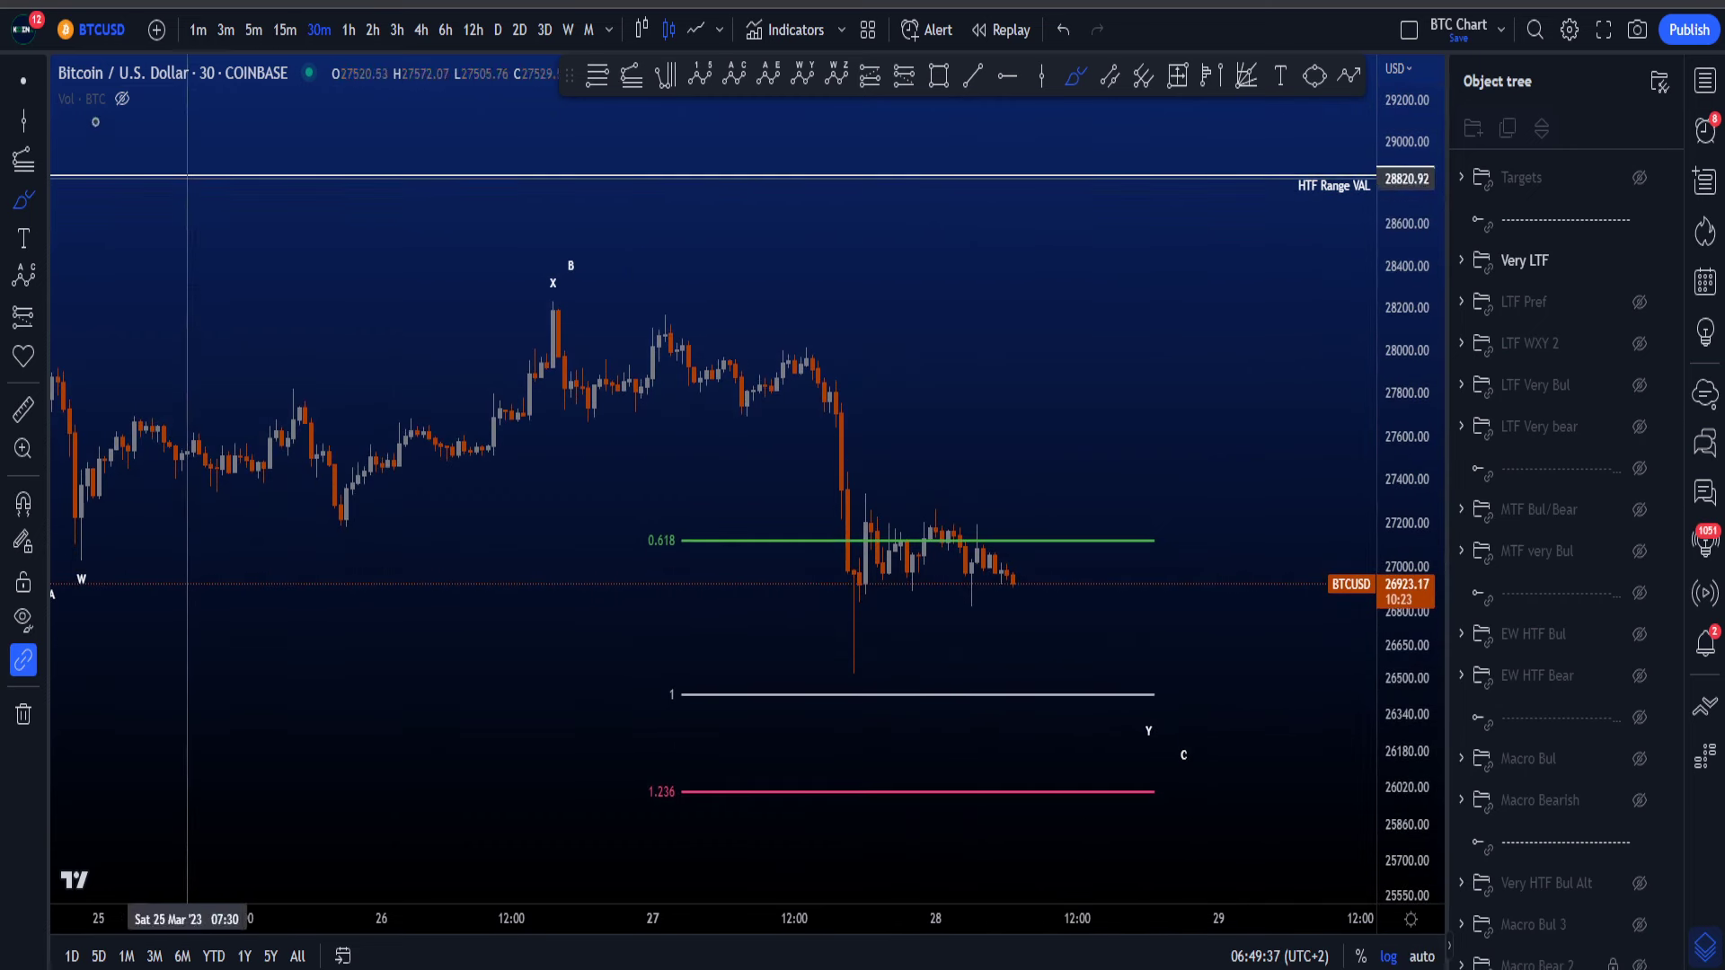
pyautogui.click(122, 99)
pyautogui.scroll(-2, 1257, 620)
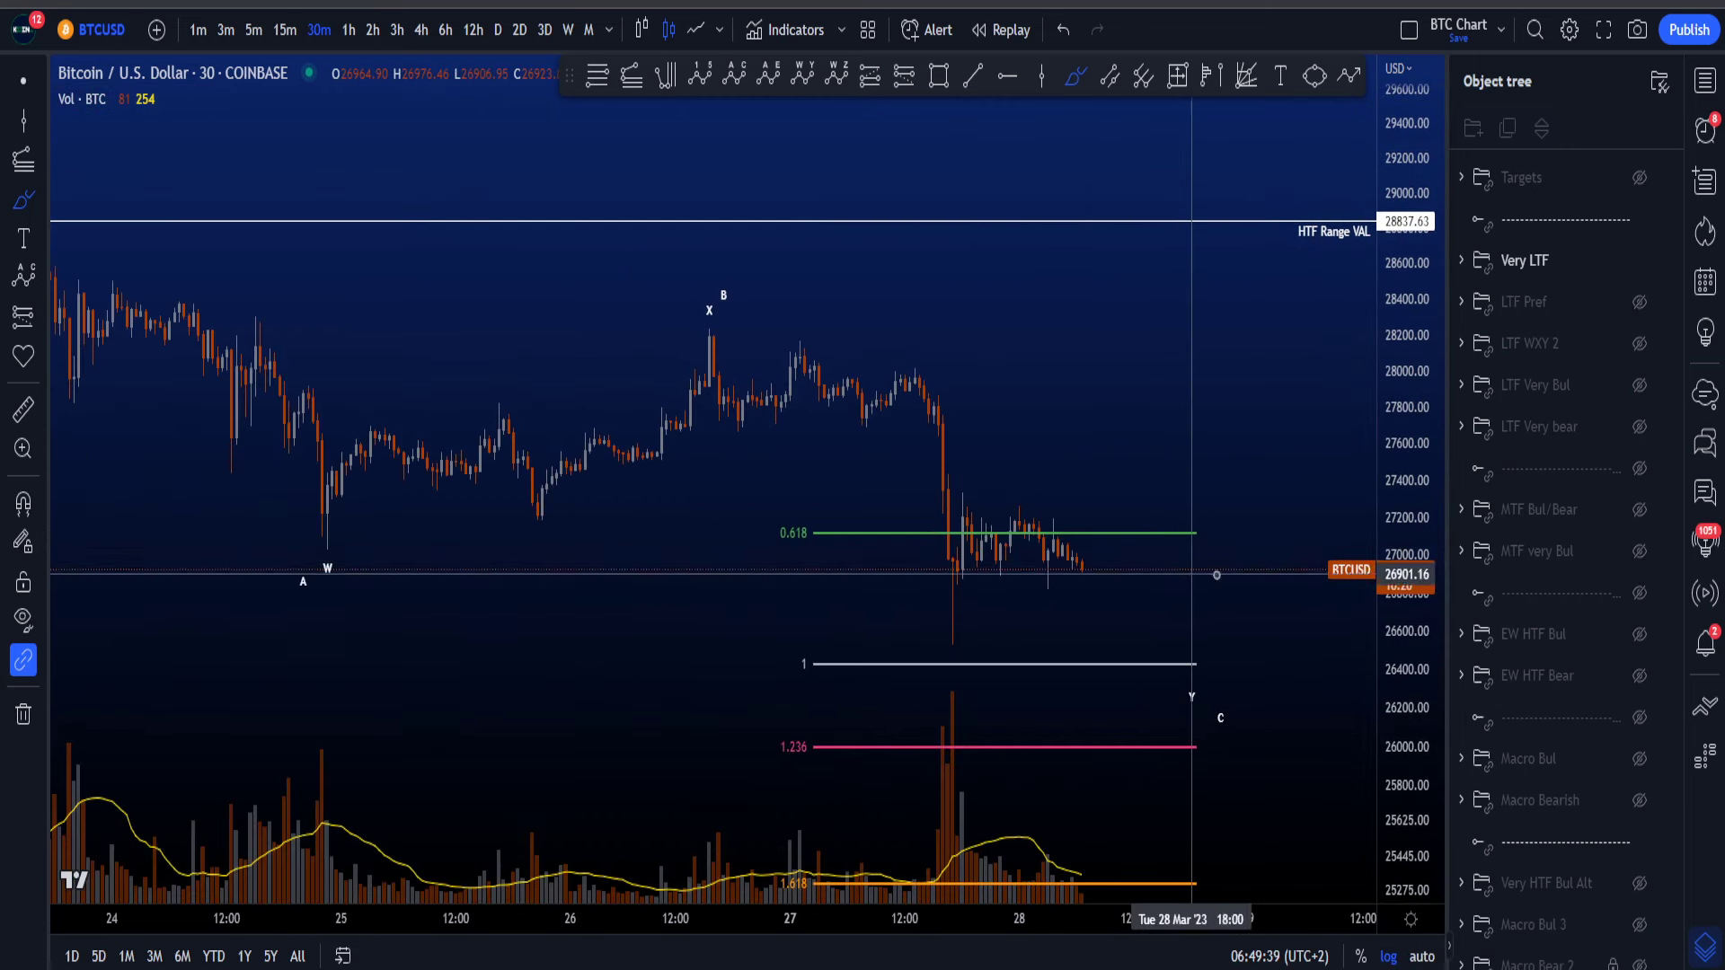
pyautogui.moveTo(947, 410)
pyautogui.mouseDown()
pyautogui.moveTo(988, 583)
pyautogui.moveTo(953, 575)
pyautogui.mouseUp()
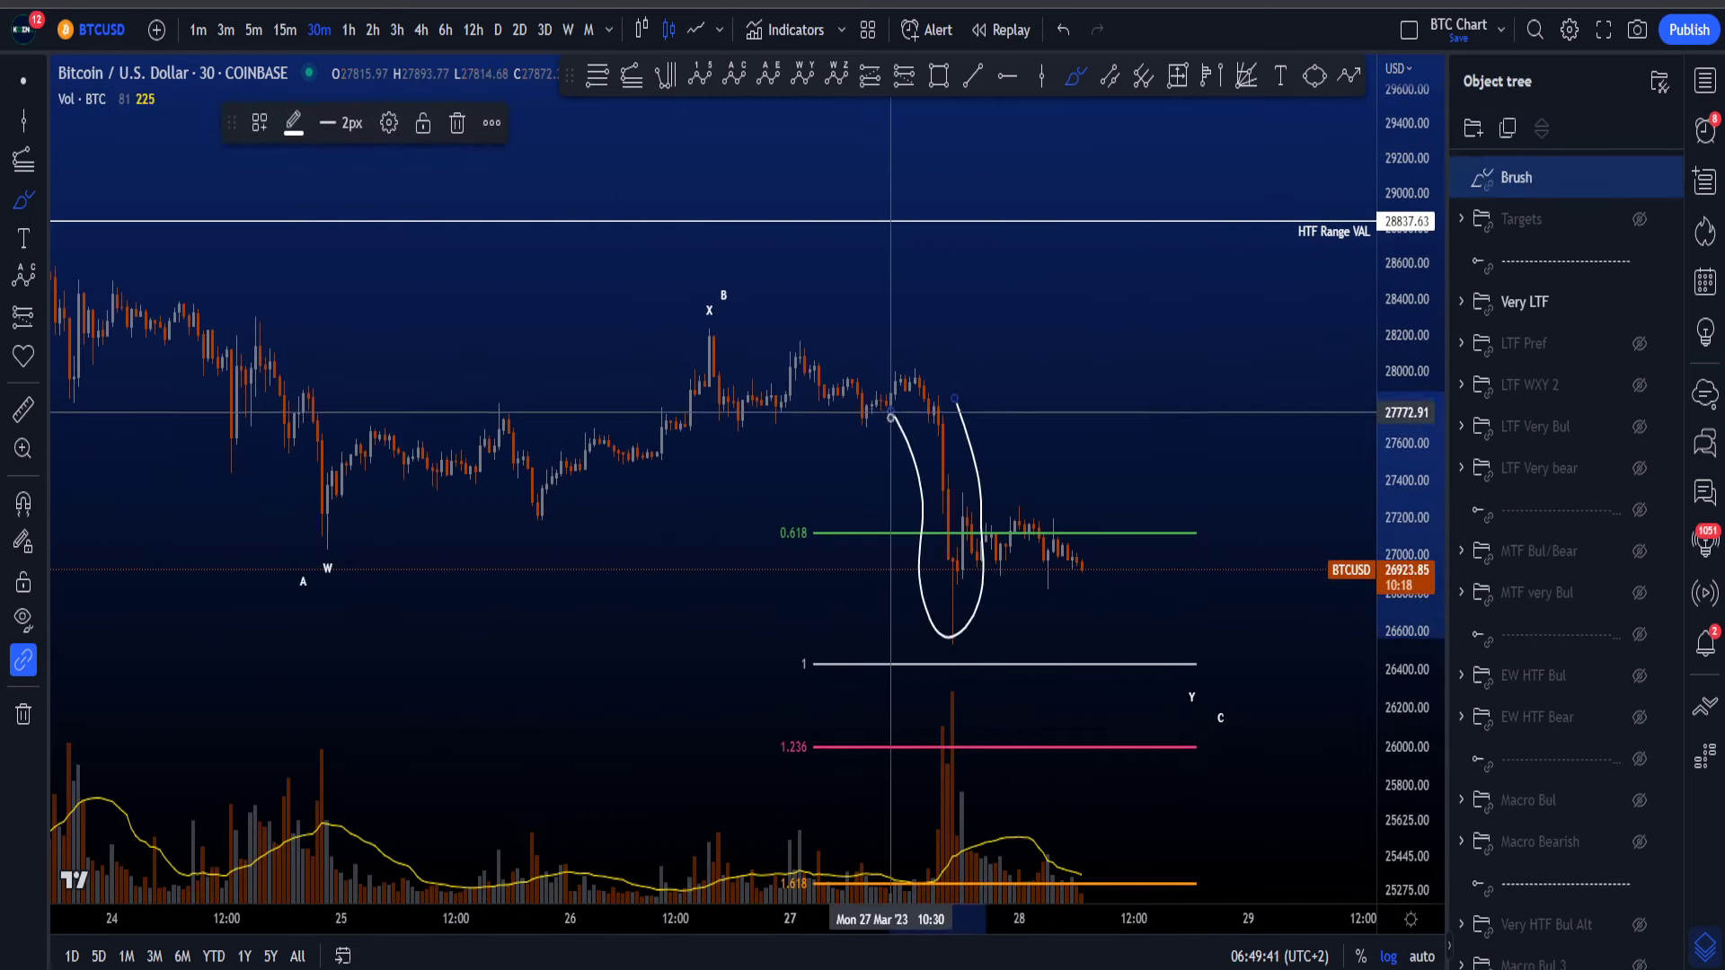
pyautogui.hotkey('ctrl', 'z')
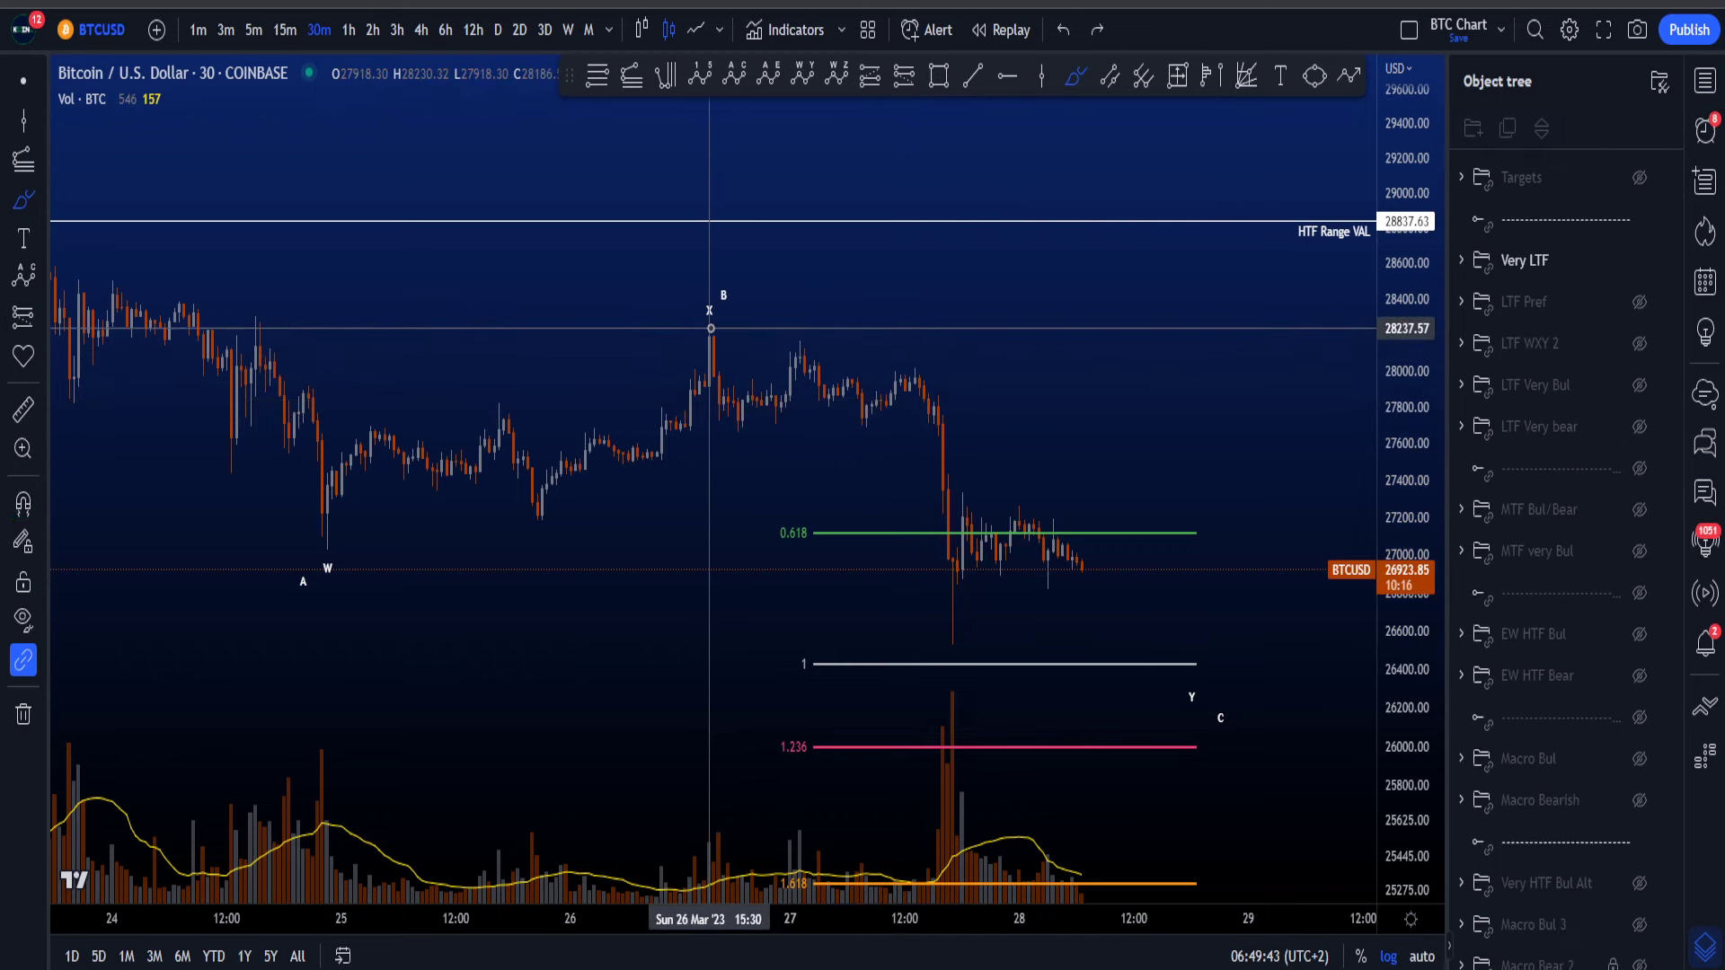
# Step: Brush the dip, bounce and fall from the X/B high toward the level 1 line, undoing all the strokes
pyautogui.moveTo(706, 330); pyautogui.dragTo(738, 414)
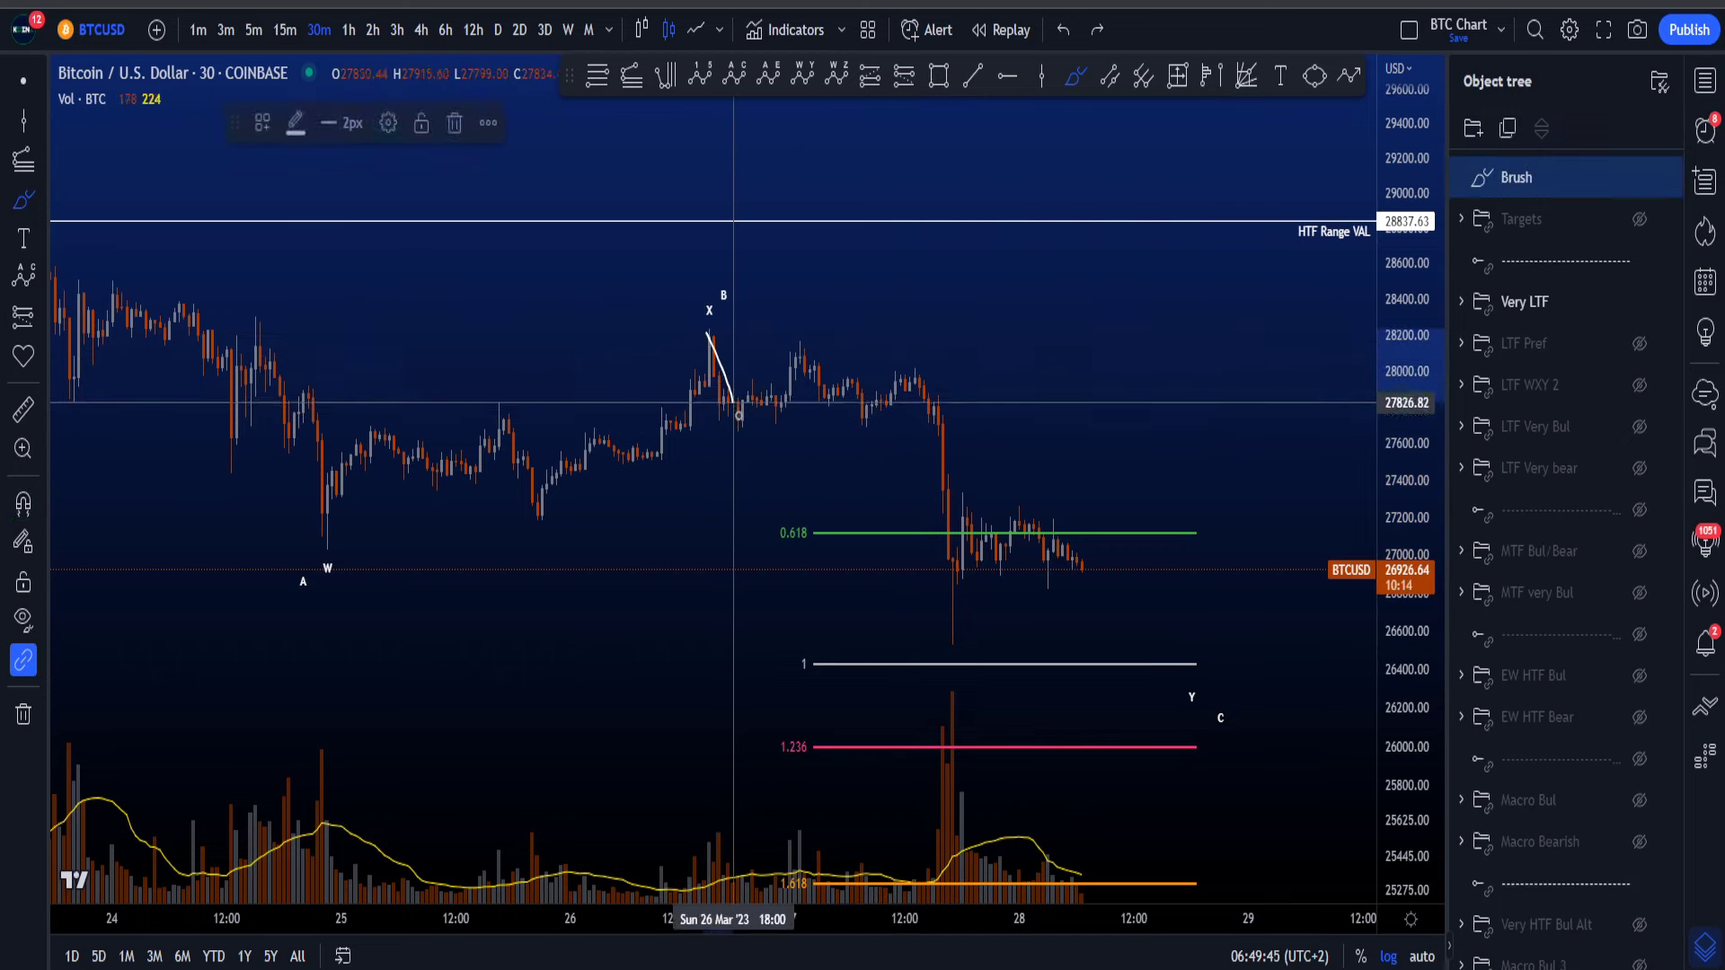
pyautogui.moveTo(803, 348)
pyautogui.mouseDown()
pyautogui.moveTo(975, 575)
pyautogui.moveTo(992, 671)
pyautogui.mouseUp()
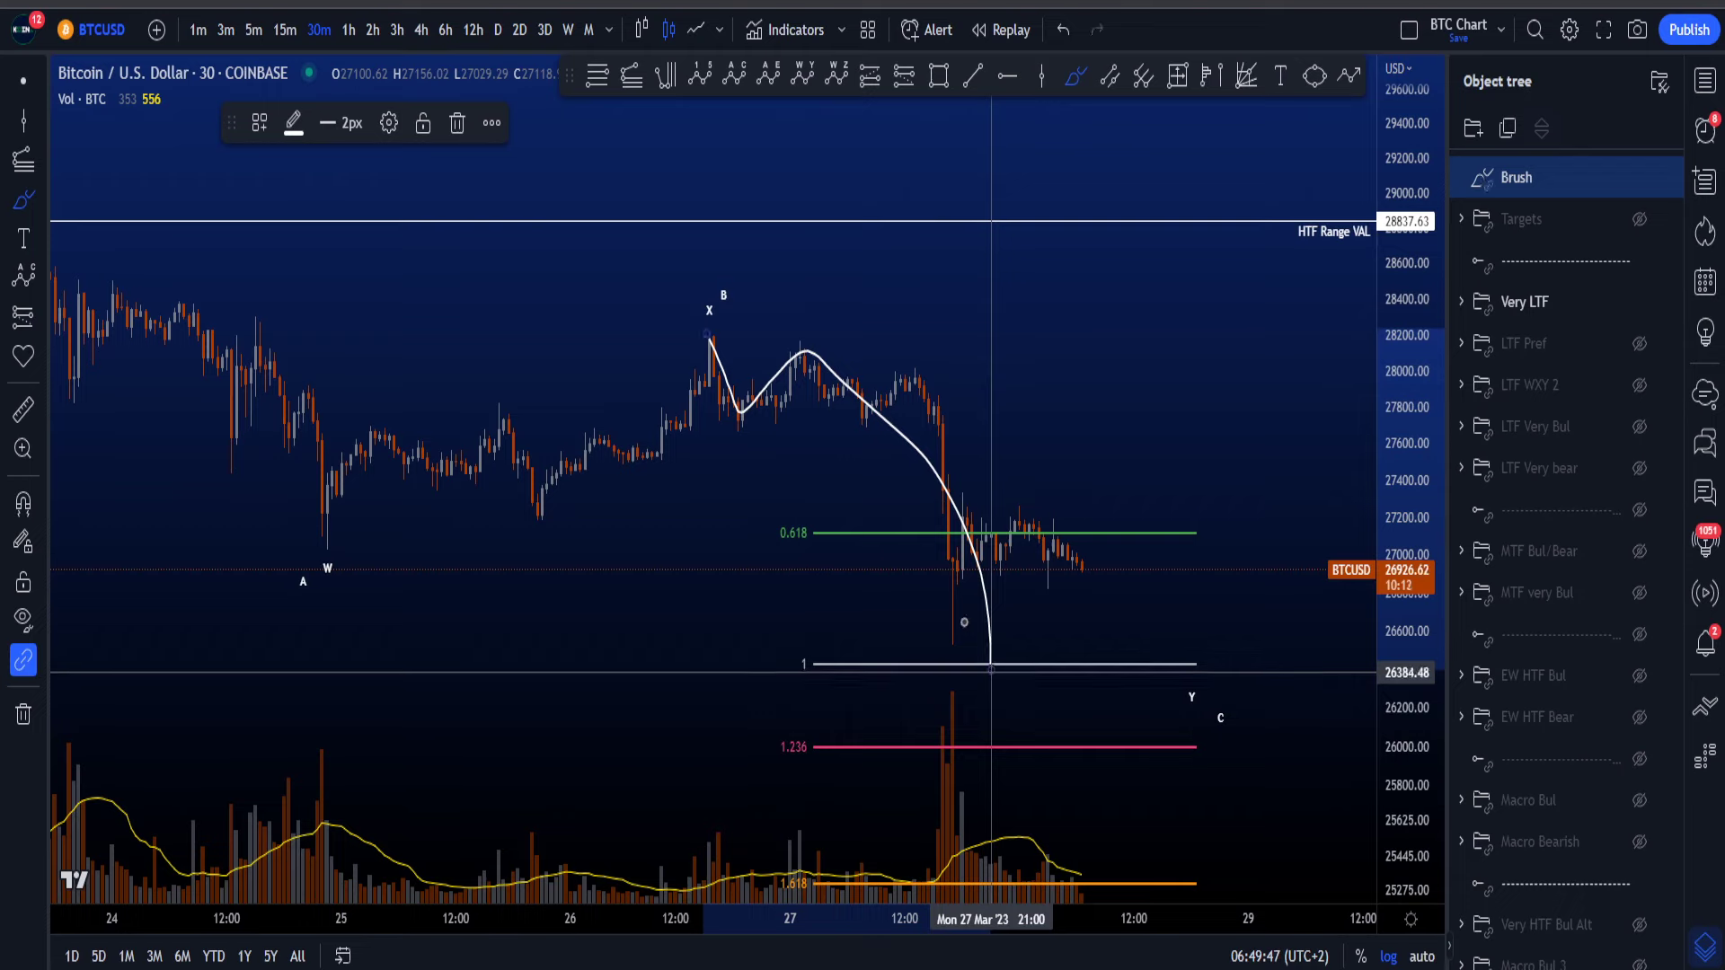
pyautogui.hotkey('ctrl', 'z')
pyautogui.moveTo(825, 361)
pyautogui.mouseDown()
pyautogui.moveTo(945, 534)
pyautogui.moveTo(971, 636)
pyautogui.mouseUp()
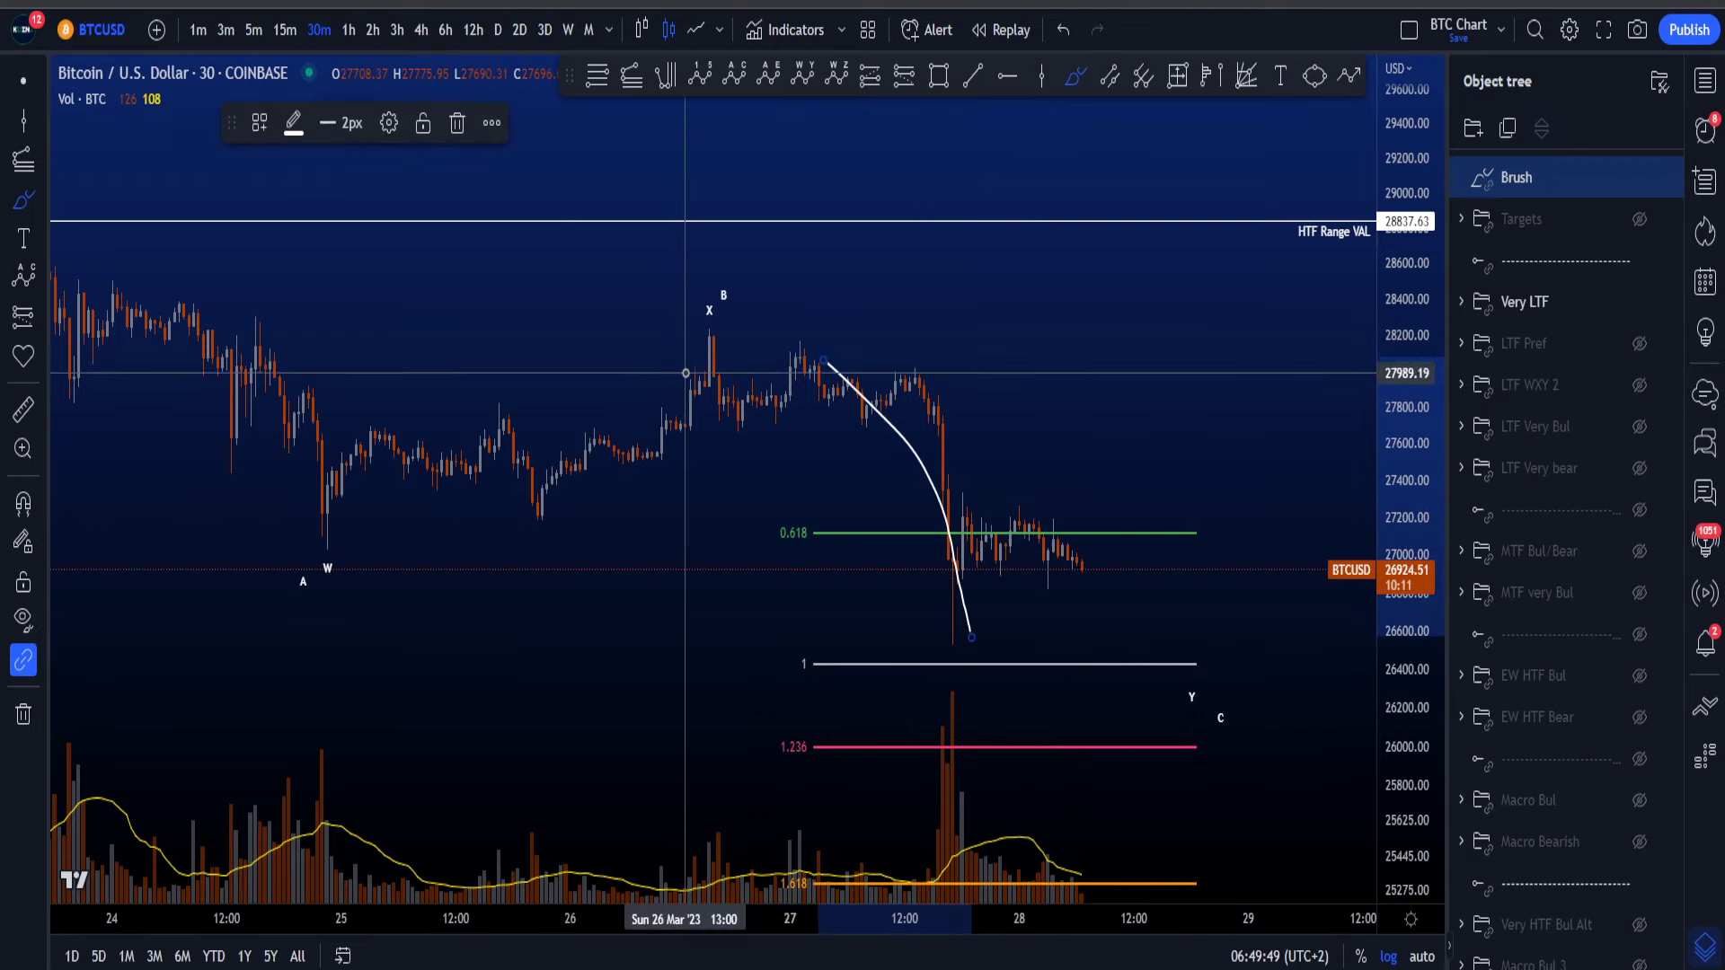
pyautogui.hotkey('ctrl', 'z')
pyautogui.hotkey('ctrl', 'z')
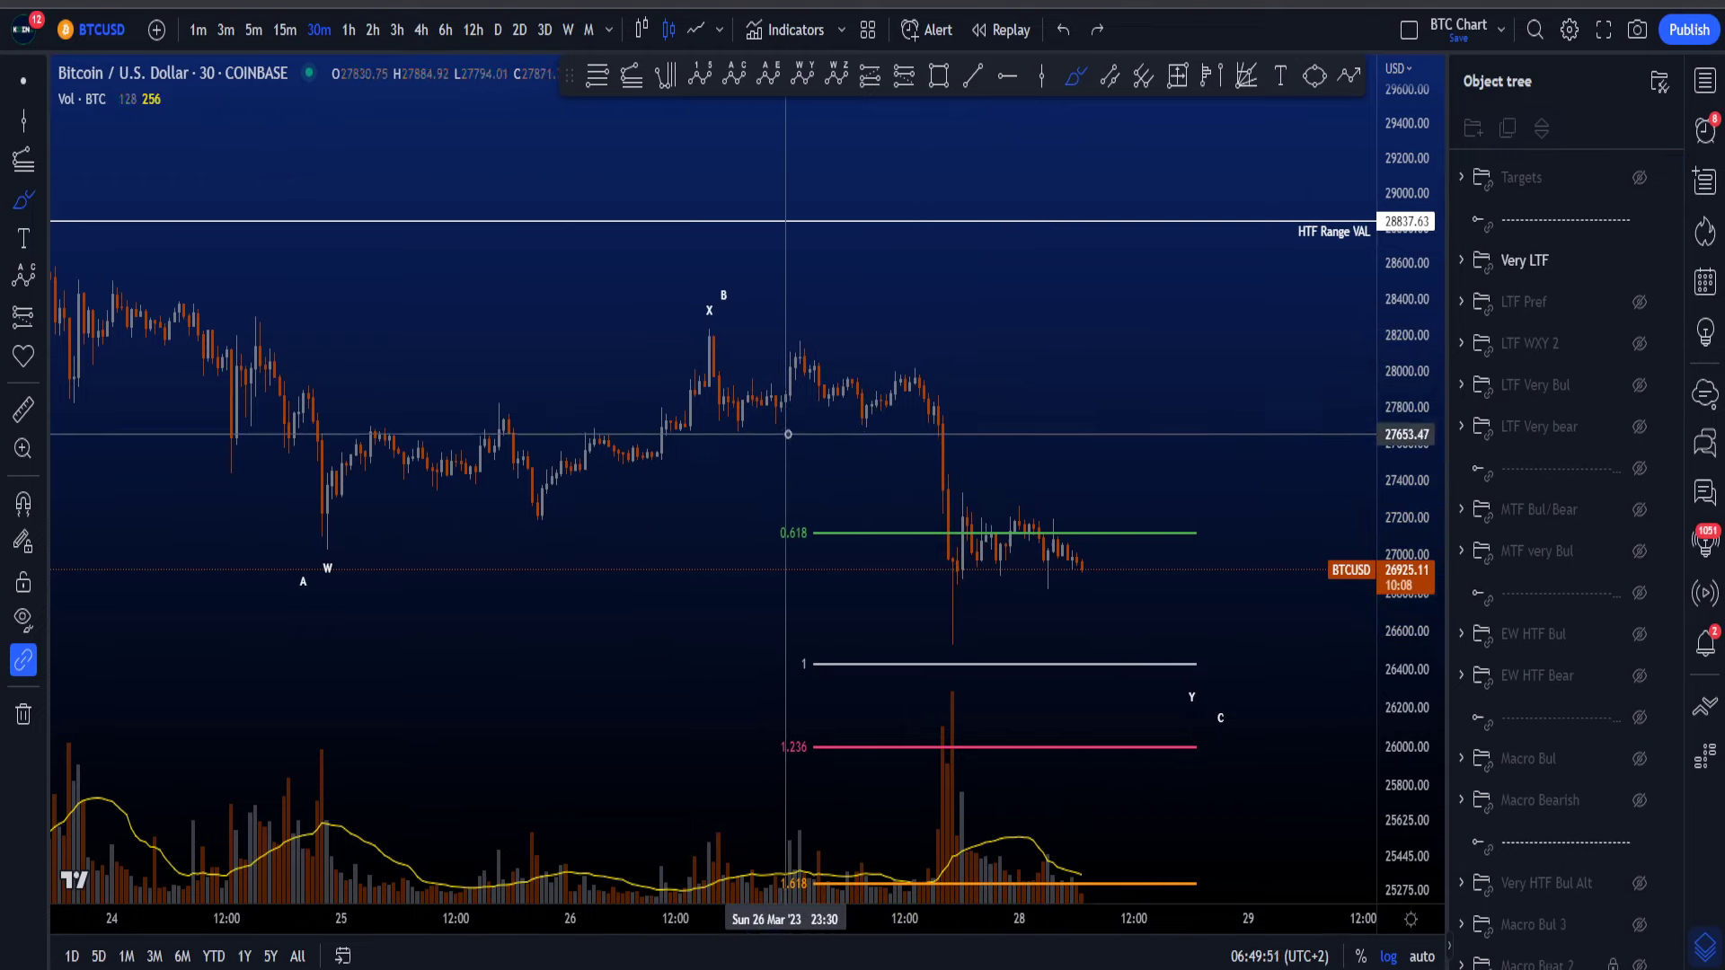
# Step: Trace the sharp 27 March drop through the 0.618 line and the first dip from the X/B high, undoing the strokes
pyautogui.moveTo(919, 374)
pyautogui.mouseDown()
pyautogui.moveTo(966, 653)
pyautogui.moveTo(938, 543)
pyautogui.mouseUp()
pyautogui.moveTo(814, 353); pyautogui.dragTo(962, 484)
pyautogui.hotkey('ctrl', 'z')
pyautogui.moveTo(876, 364); pyautogui.dragTo(962, 578)
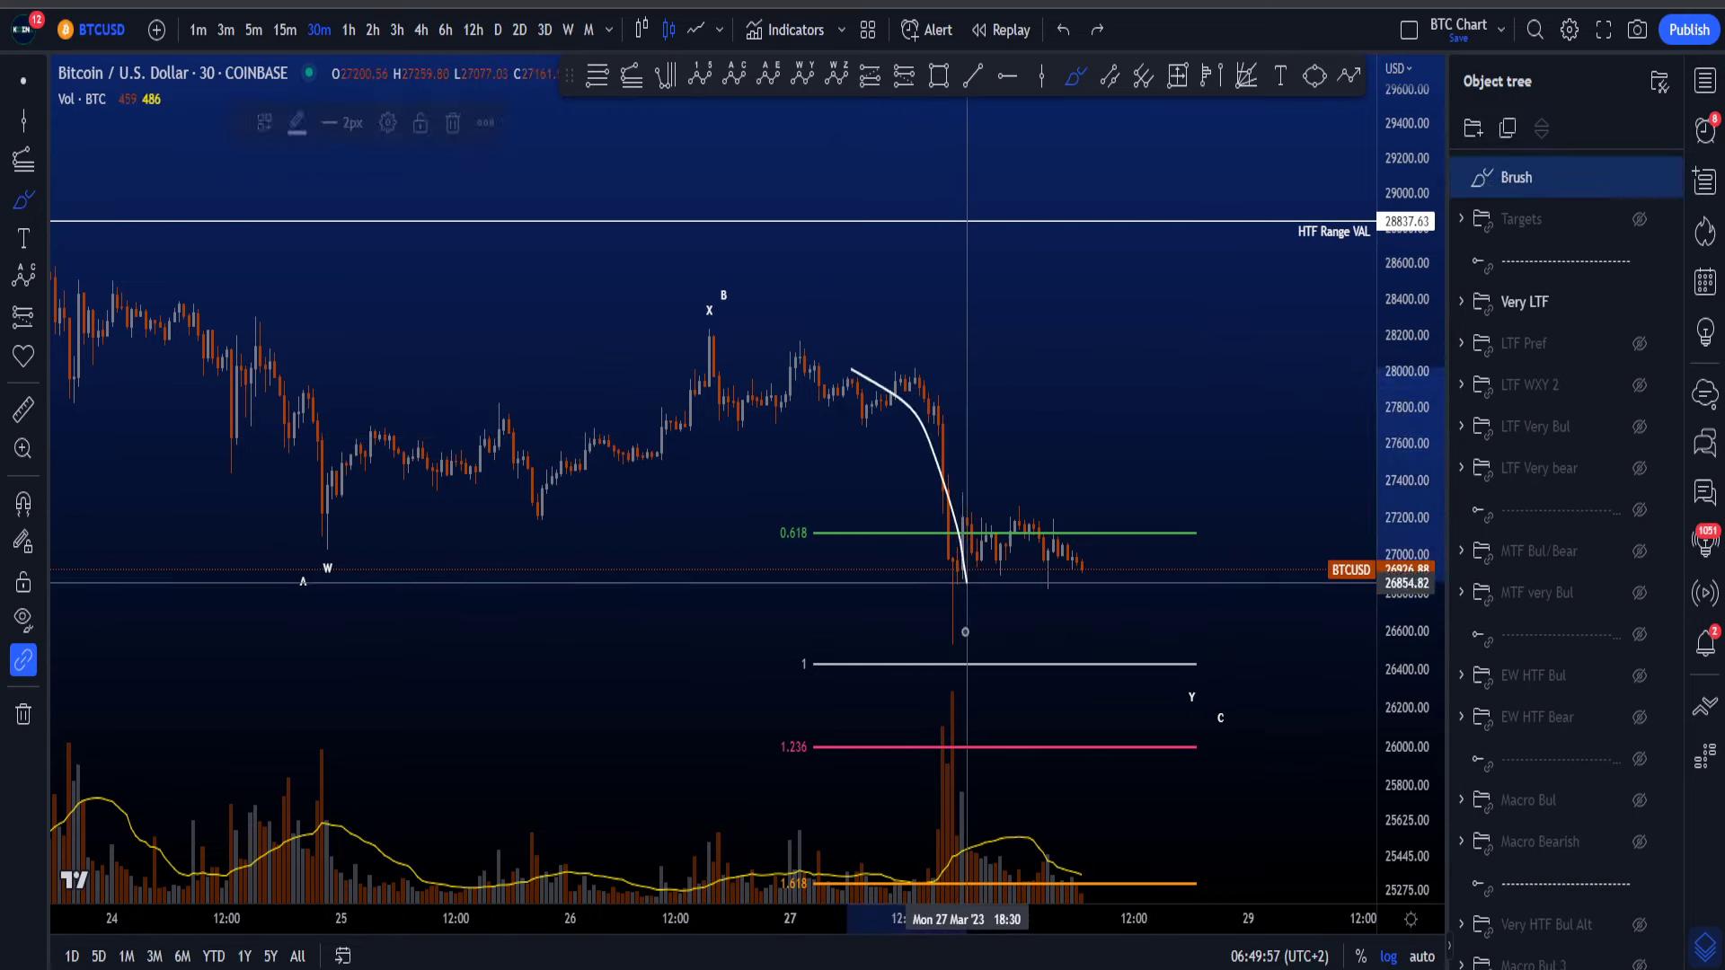
pyautogui.hotkey('ctrl', 'z')
pyautogui.moveTo(712, 339); pyautogui.dragTo(759, 446)
pyautogui.hotkey('ctrl', 'z')
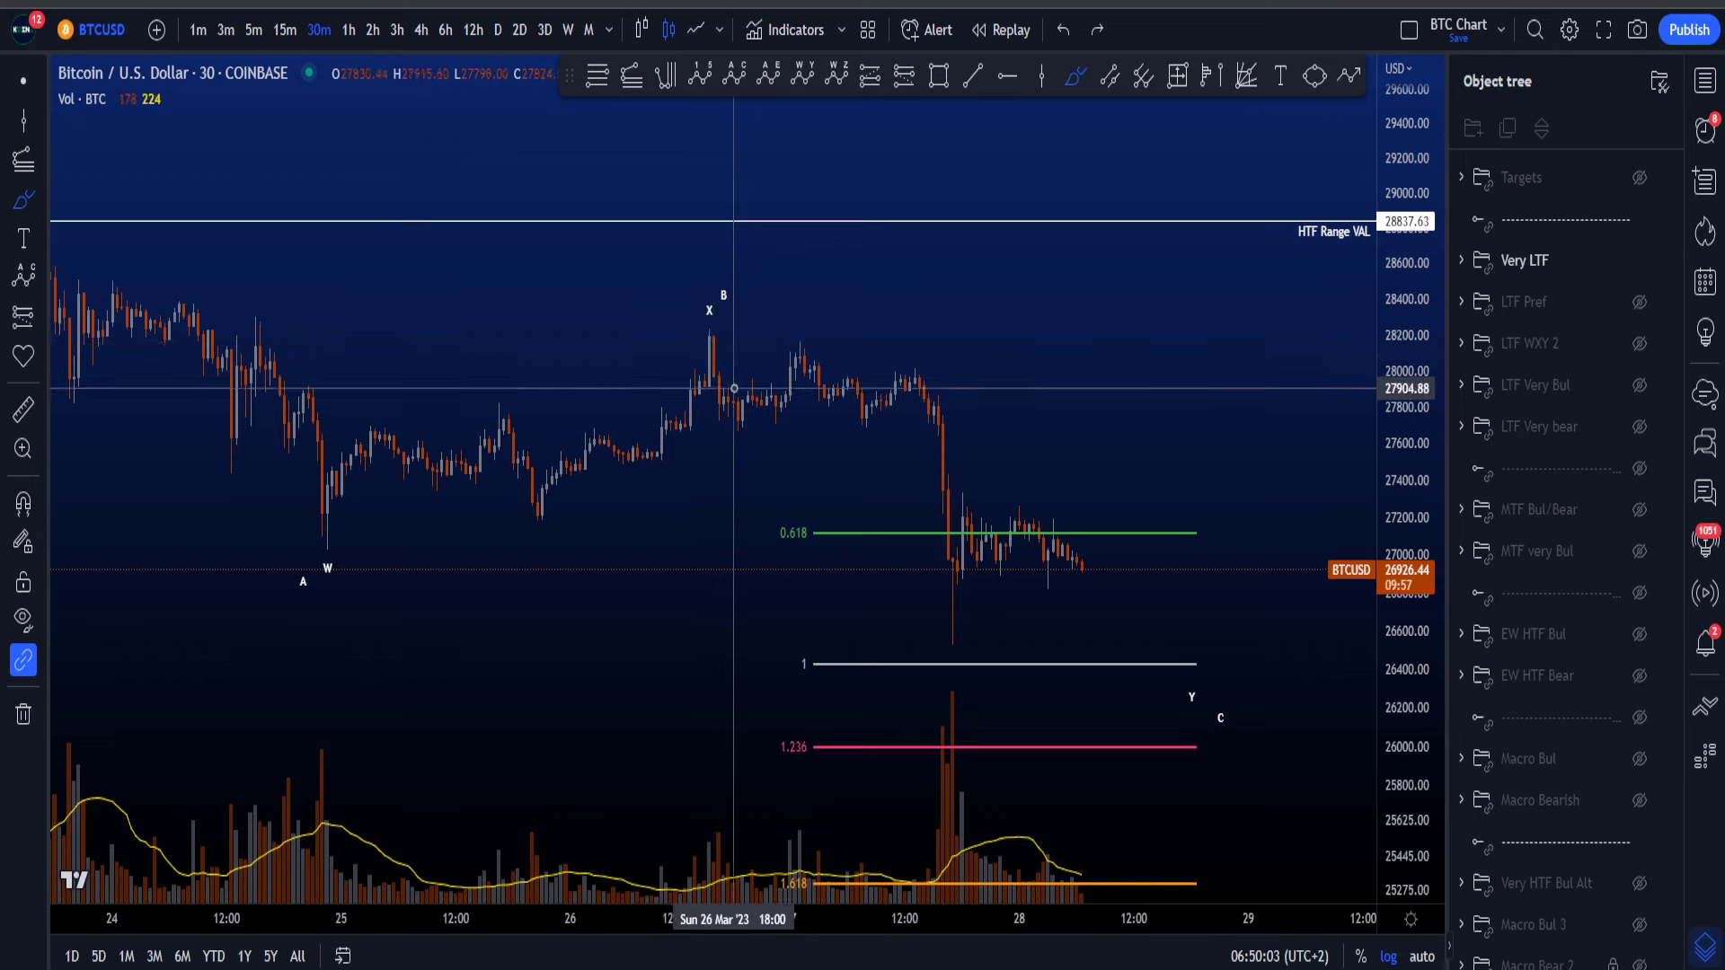
# Step: Brush a five-wave decline from the X/B high and a single curved decline over it, undoing both strokes
pyautogui.moveTo(734, 340)
pyautogui.mouseDown()
pyautogui.moveTo(893, 392)
pyautogui.moveTo(954, 622)
pyautogui.moveTo(1040, 522)
pyautogui.moveTo(1098, 635)
pyautogui.mouseUp()
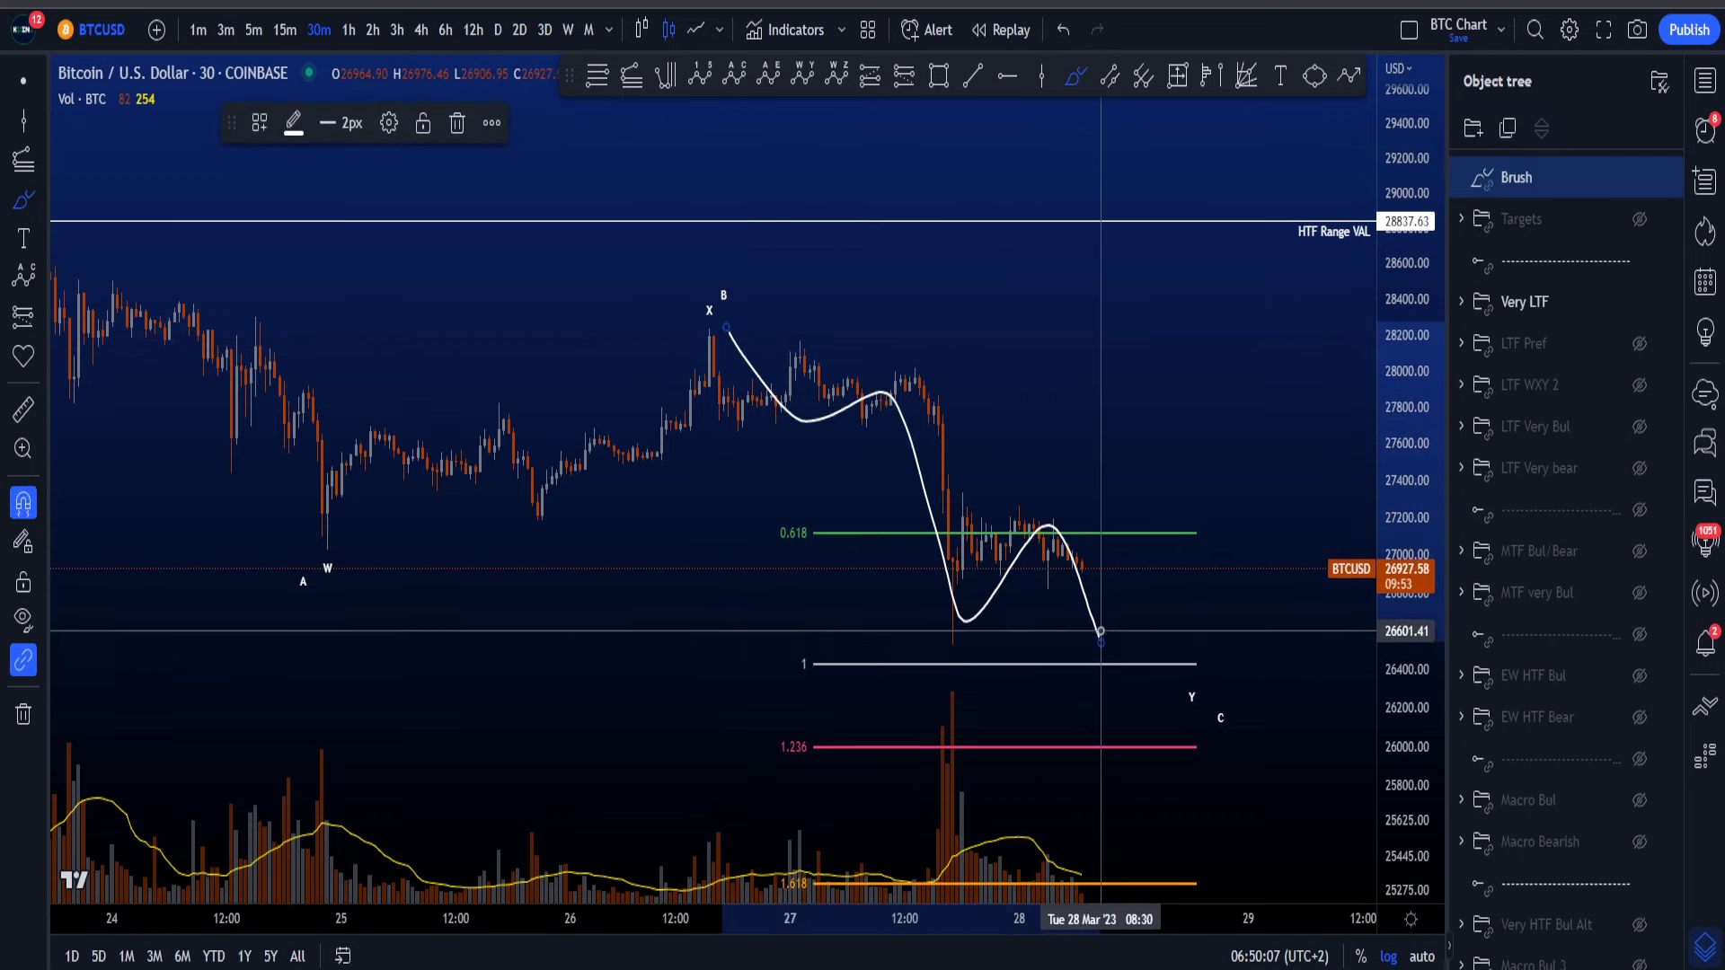
pyautogui.hotkey('ctrl', 'z')
pyautogui.scroll(-3, 1152, 593)
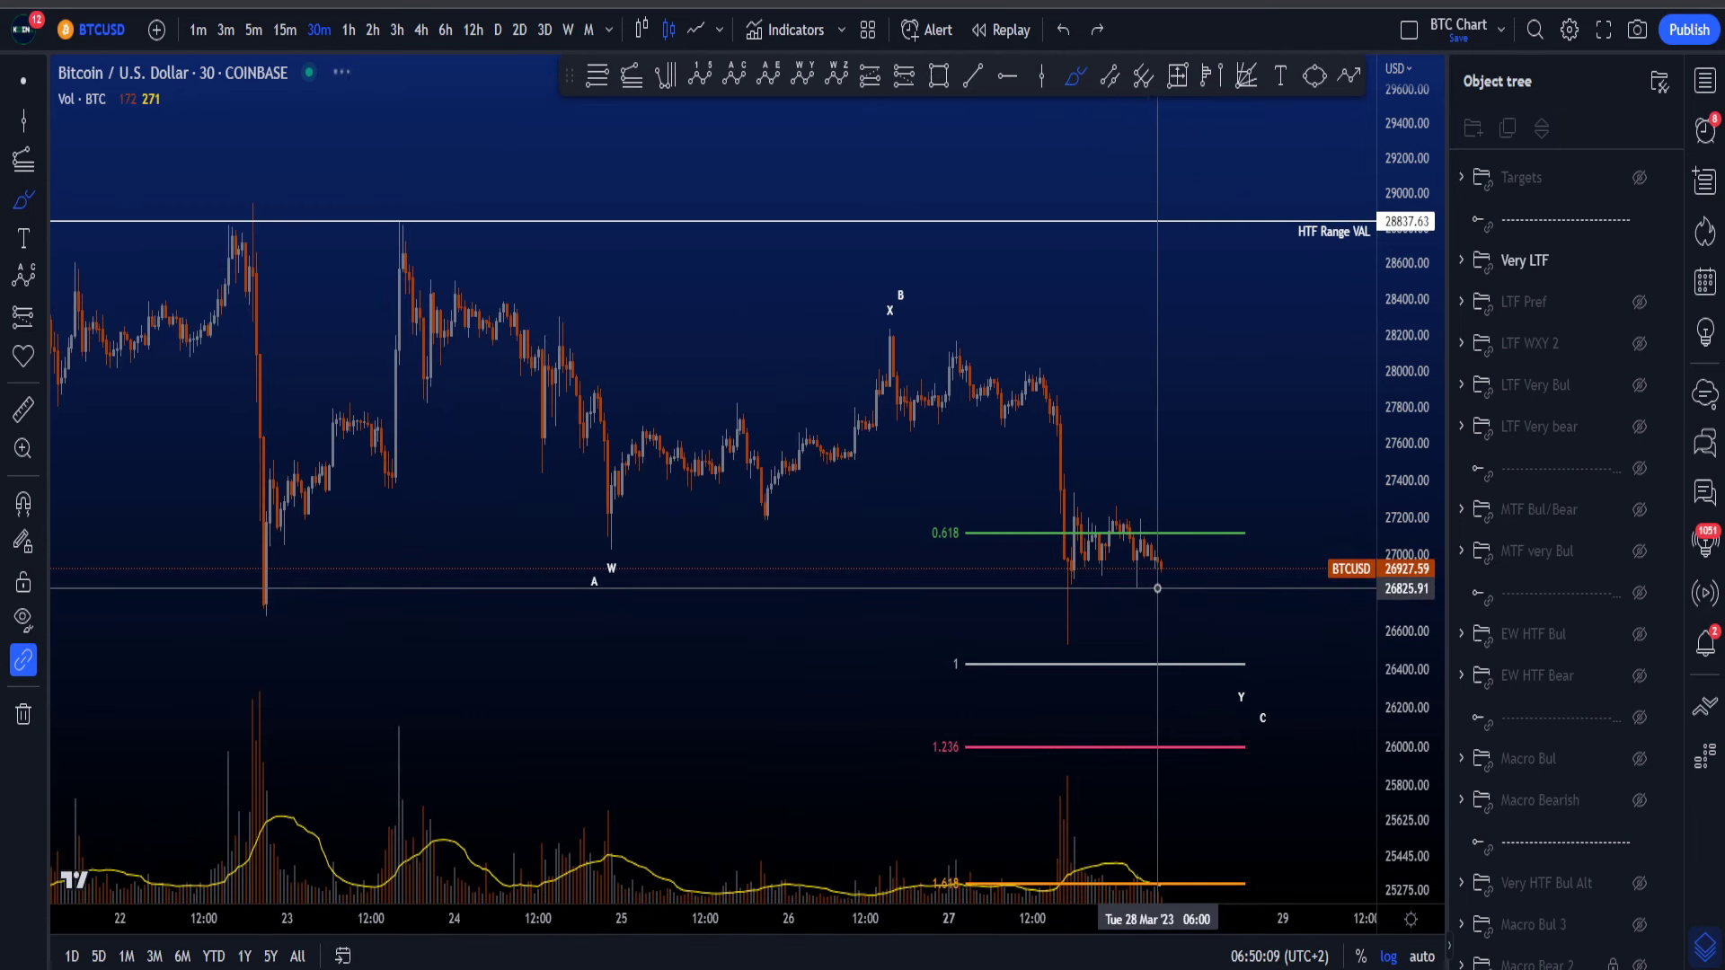
pyautogui.moveTo(912, 347); pyautogui.dragTo(1154, 610)
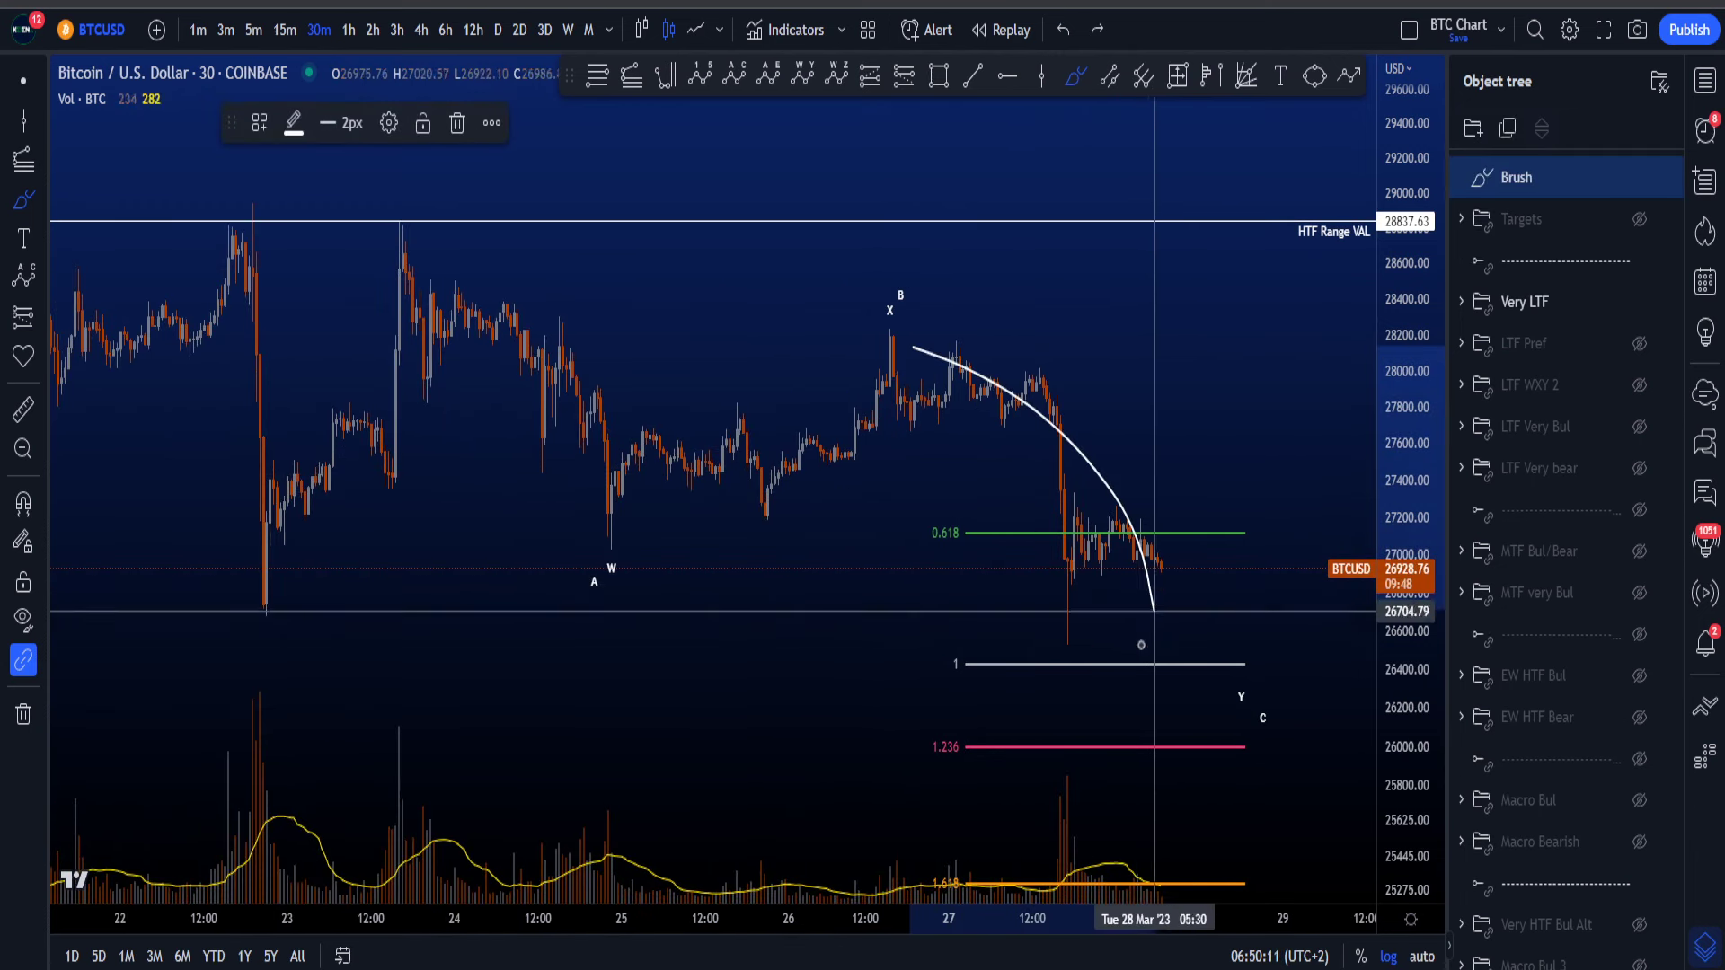
pyautogui.hotkey('ctrl', 'z')
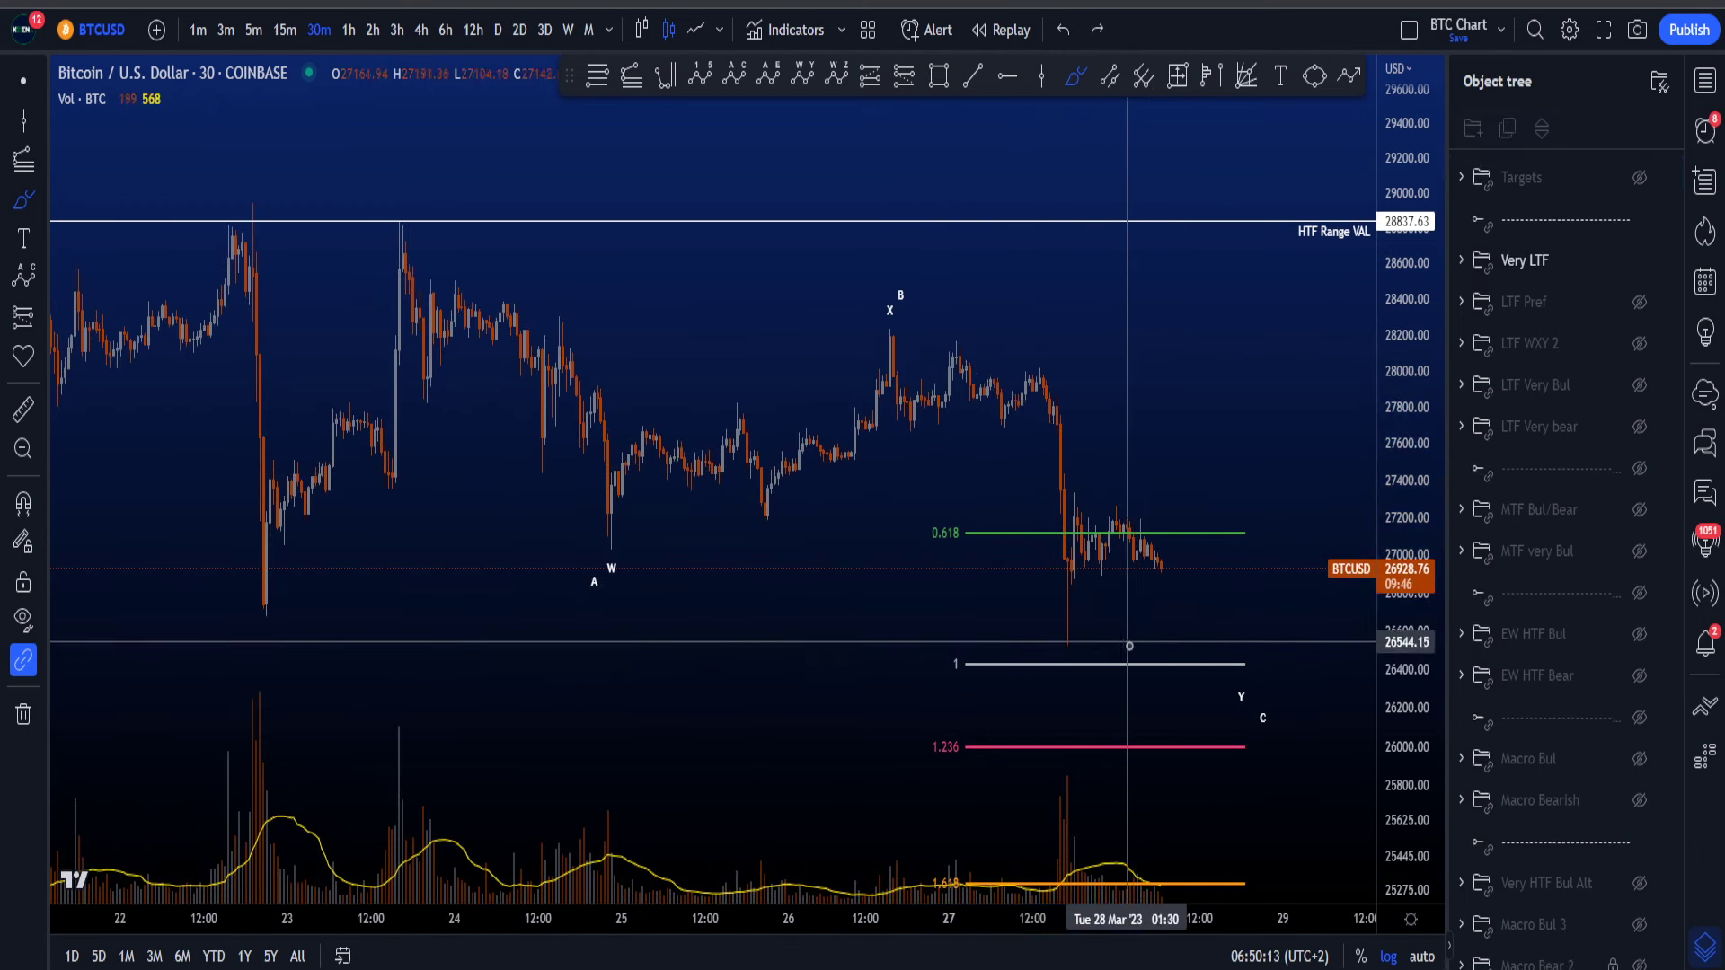
# Step: Brush a rally from below the level 1 line to the HTF Range VAL and a decline from the 23 March high, undoing both
pyautogui.moveTo(1069, 711)
pyautogui.mouseDown()
pyautogui.moveTo(1270, 578)
pyautogui.moveTo(1308, 231)
pyautogui.mouseUp()
pyautogui.hotkey('ctrl', 'z')
pyautogui.moveTo(447, 244)
pyautogui.mouseDown()
pyautogui.moveTo(769, 500)
pyautogui.moveTo(1117, 714)
pyautogui.mouseUp()
pyautogui.hotkey('ctrl', 'z')
# Step: Brush the wider correction from the 20 March high to the wave C target, undoing the stroke
pyautogui.scroll(-3, 1248, 677)
pyautogui.scroll(-1, 1249, 677)
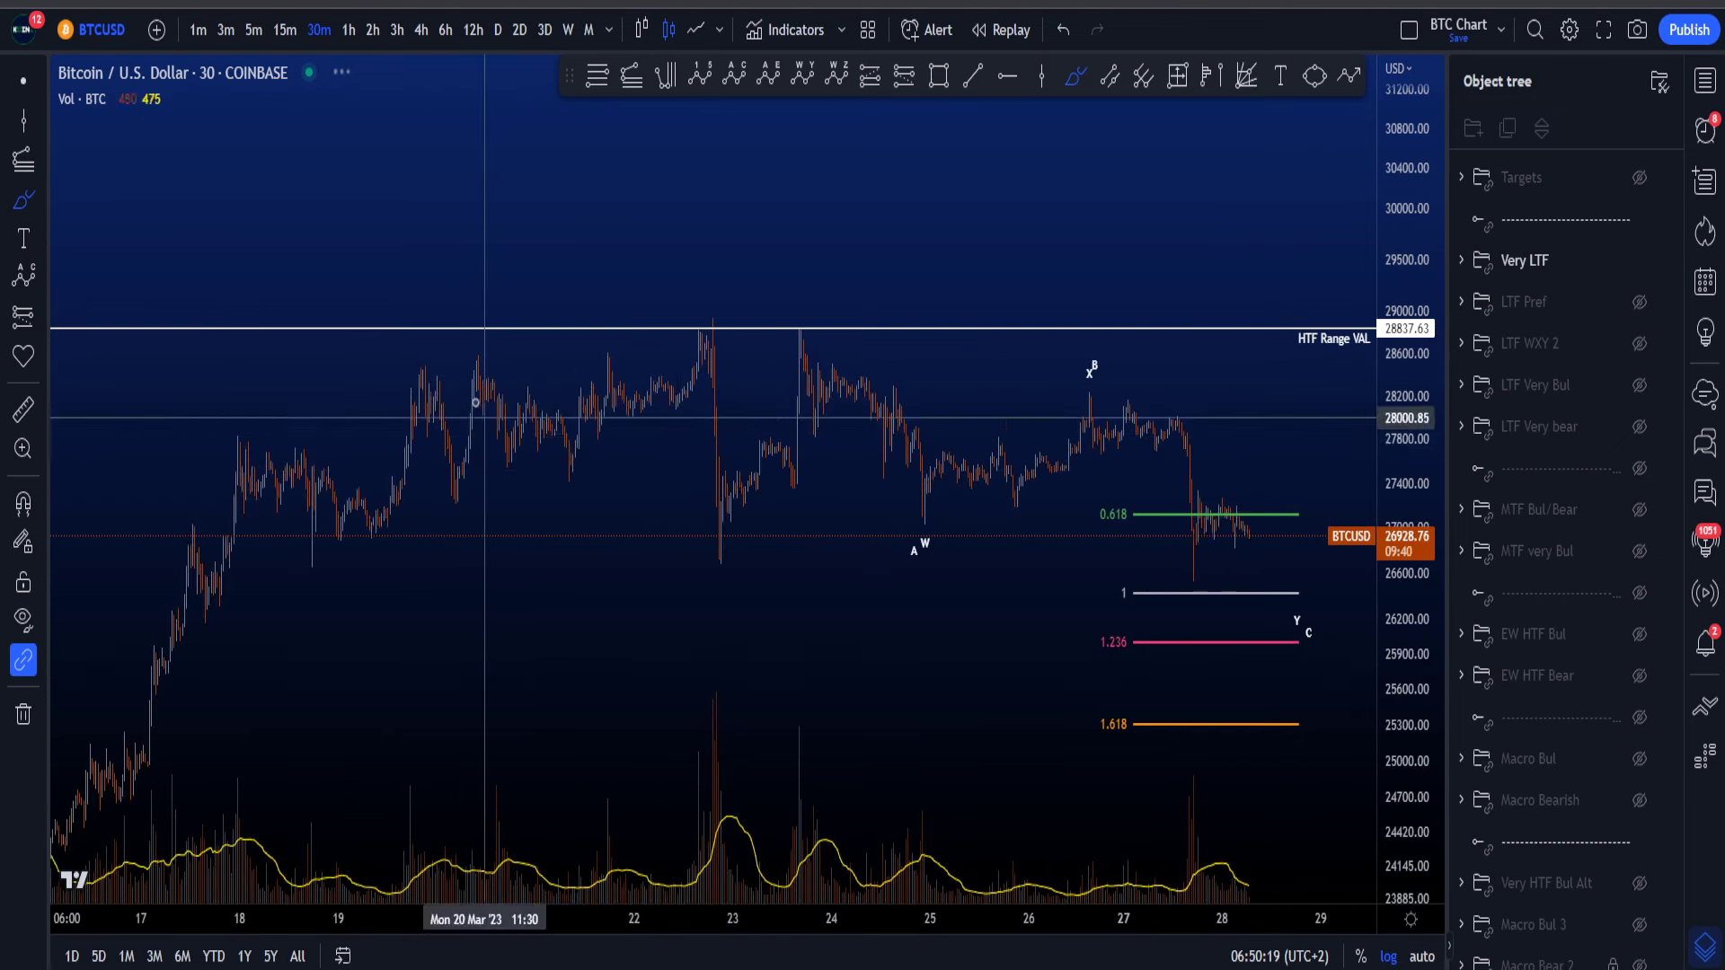
pyautogui.moveTo(496, 386)
pyautogui.mouseDown()
pyautogui.moveTo(685, 528)
pyautogui.moveTo(821, 346)
pyautogui.moveTo(1330, 636)
pyautogui.mouseUp()
pyautogui.hotkey('ctrl', 'z')
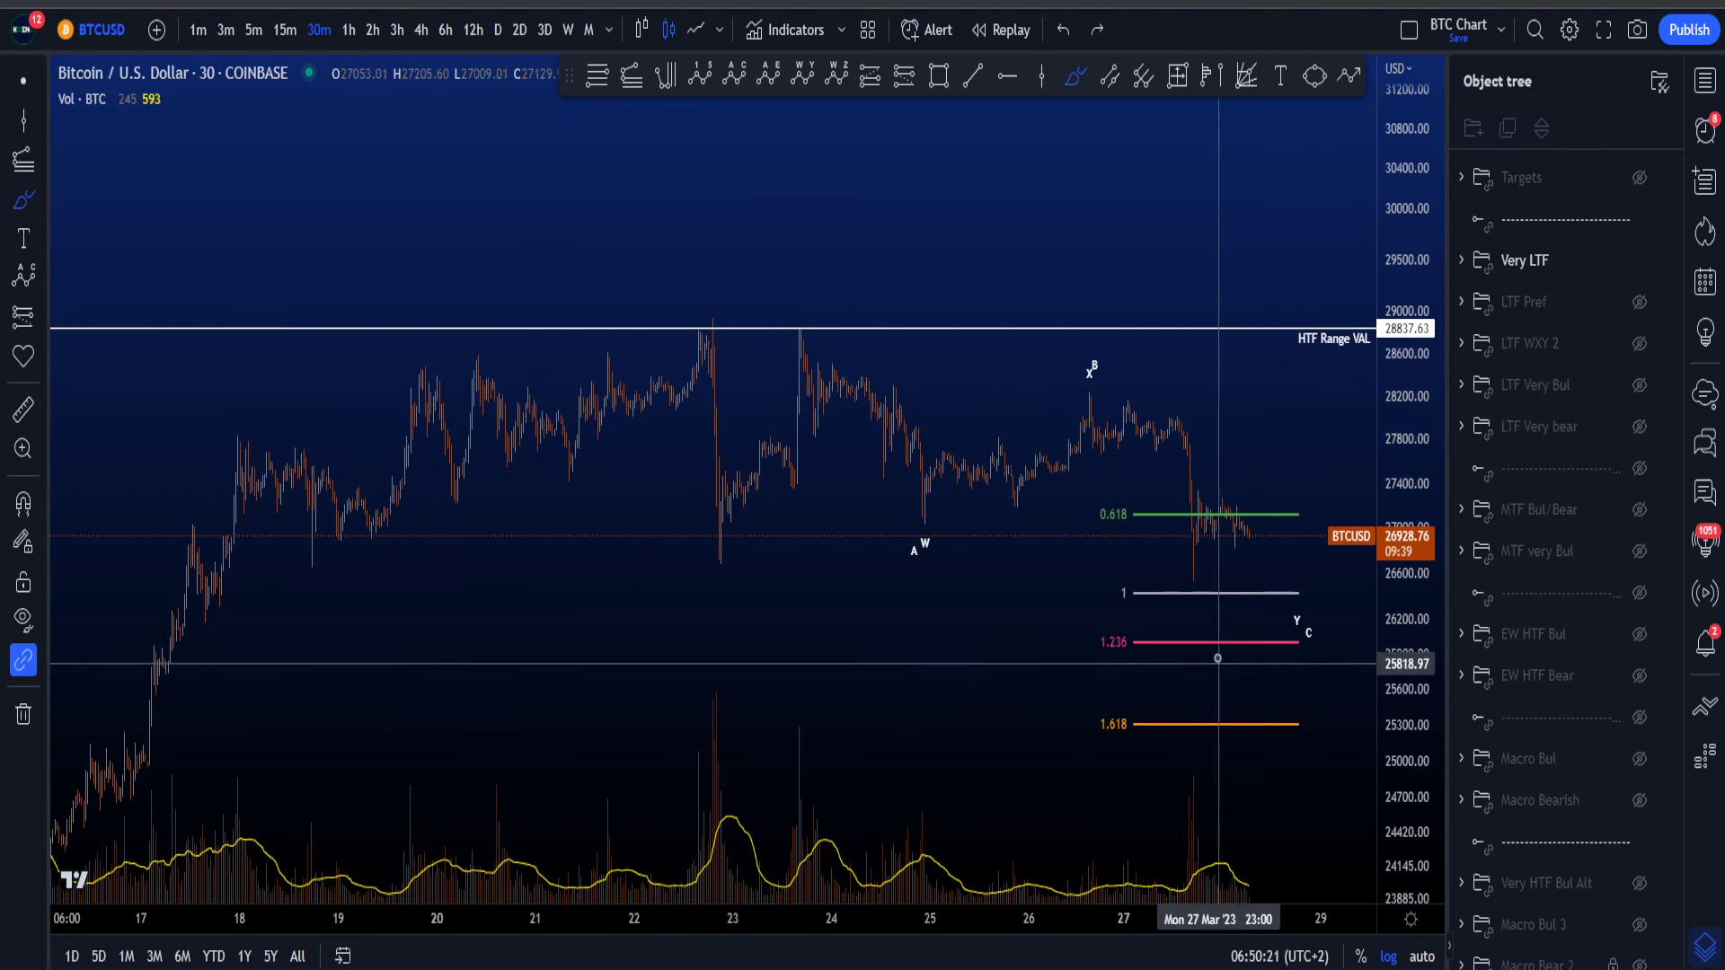
# Step: Brush the A-B-C path from the 23 March high through the A/W low and X/B high to between the 1 and 1.236 lines
pyautogui.scroll(3, 1225, 663)
pyautogui.moveTo(278, 362)
pyautogui.mouseDown()
pyautogui.moveTo(386, 409)
pyautogui.moveTo(501, 510)
pyautogui.moveTo(827, 396)
pyautogui.moveTo(1013, 478)
pyautogui.moveTo(1128, 620)
pyautogui.mouseUp()
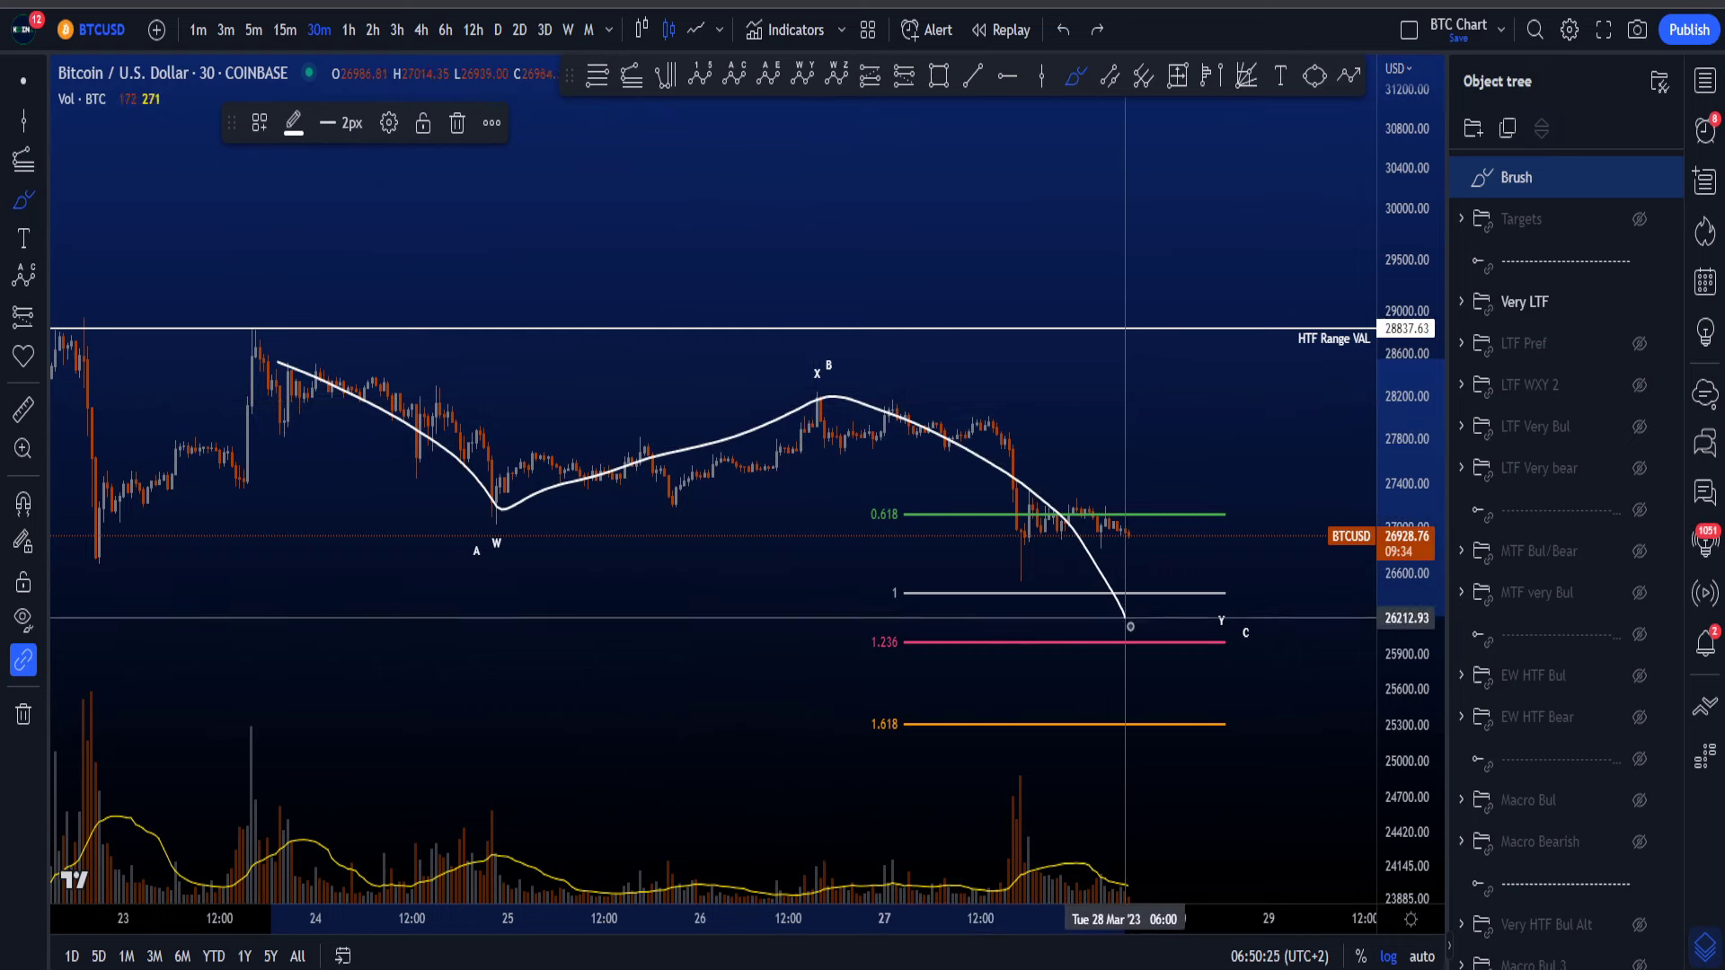
# Step: Undo the A-B-C stroke and brush the path again from the 23 March high to the level 1 line, undoing it too
pyautogui.hotkey('ctrl', 'z')
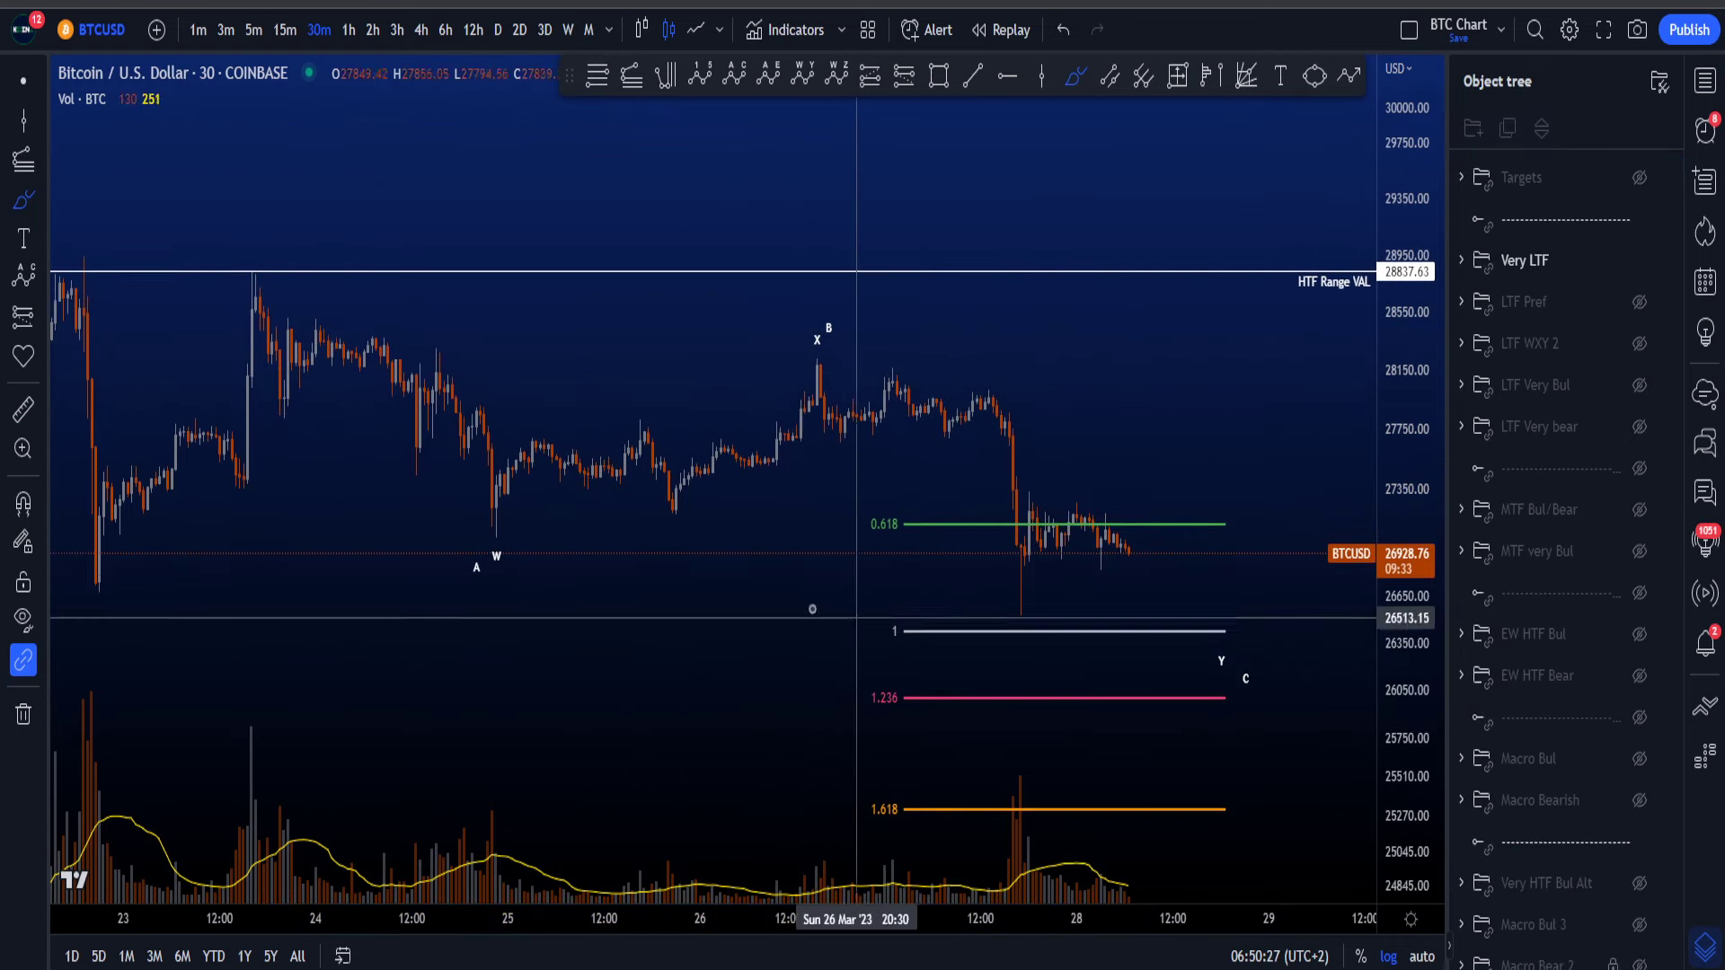
pyautogui.moveTo(270, 287)
pyautogui.mouseDown()
pyautogui.moveTo(520, 493)
pyautogui.moveTo(984, 422)
pyautogui.moveTo(1127, 638)
pyautogui.mouseUp()
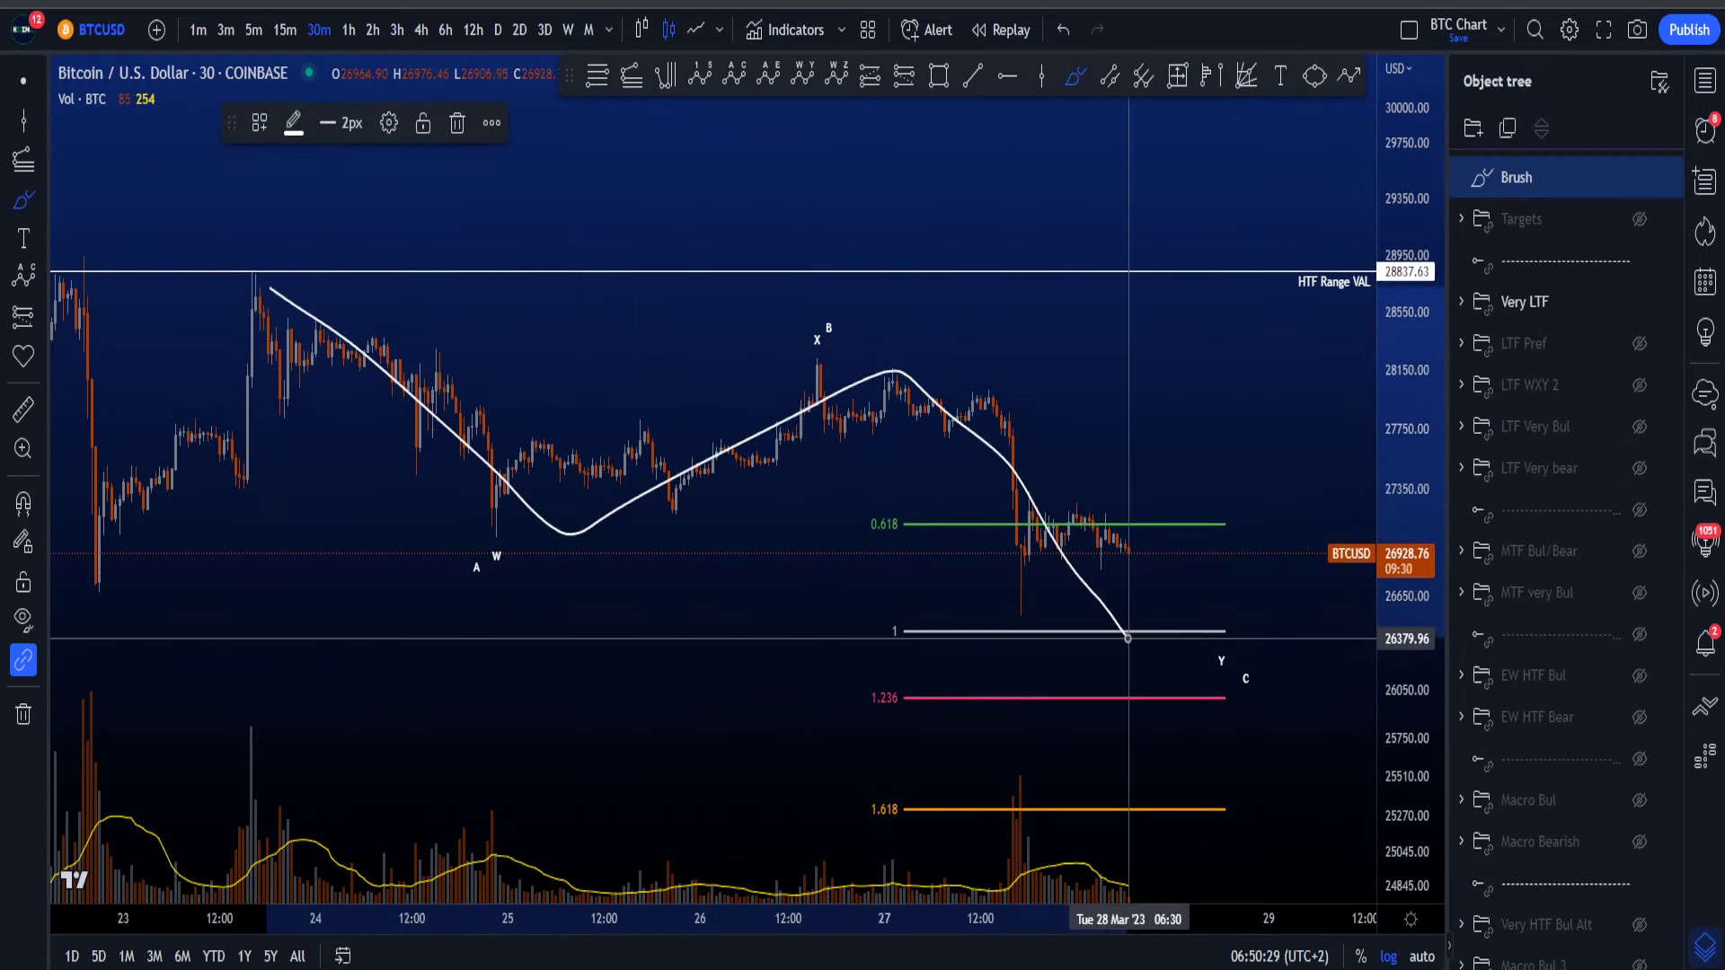
pyautogui.hotkey('ctrl', 'z')
# Step: Brush a circle around the 1 and 1.236 level labels, undoing it
pyautogui.moveTo(904, 618); pyautogui.dragTo(944, 734)
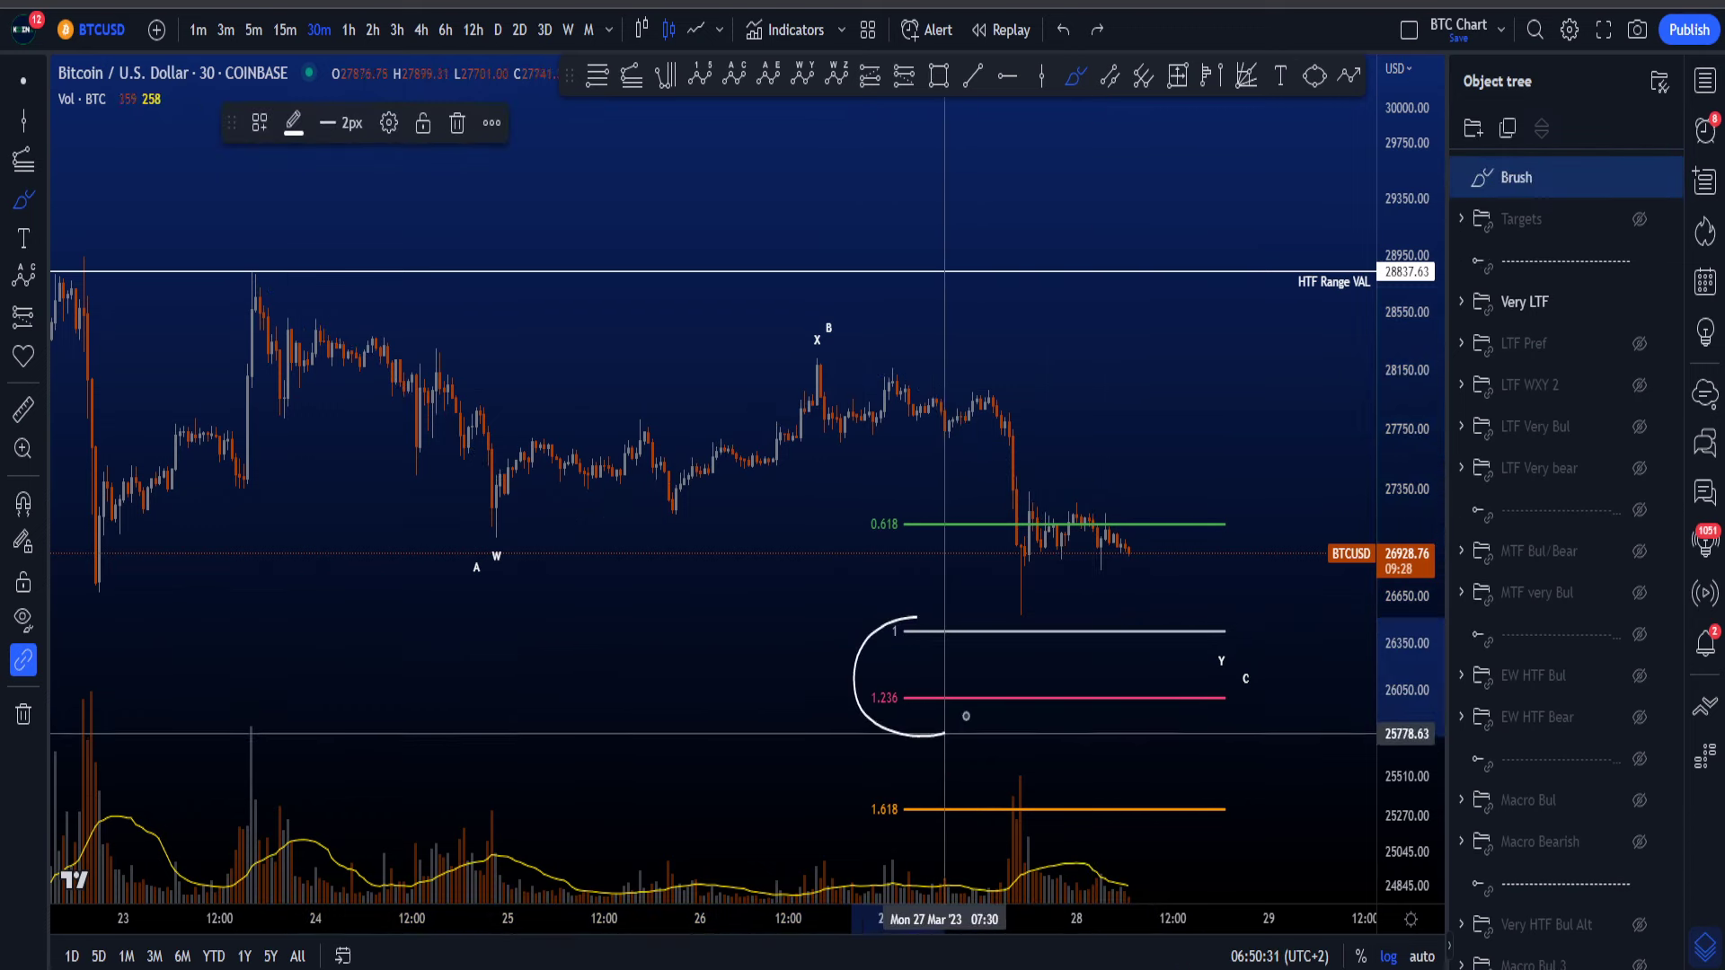
pyautogui.moveTo(918, 618); pyautogui.dragTo(901, 615)
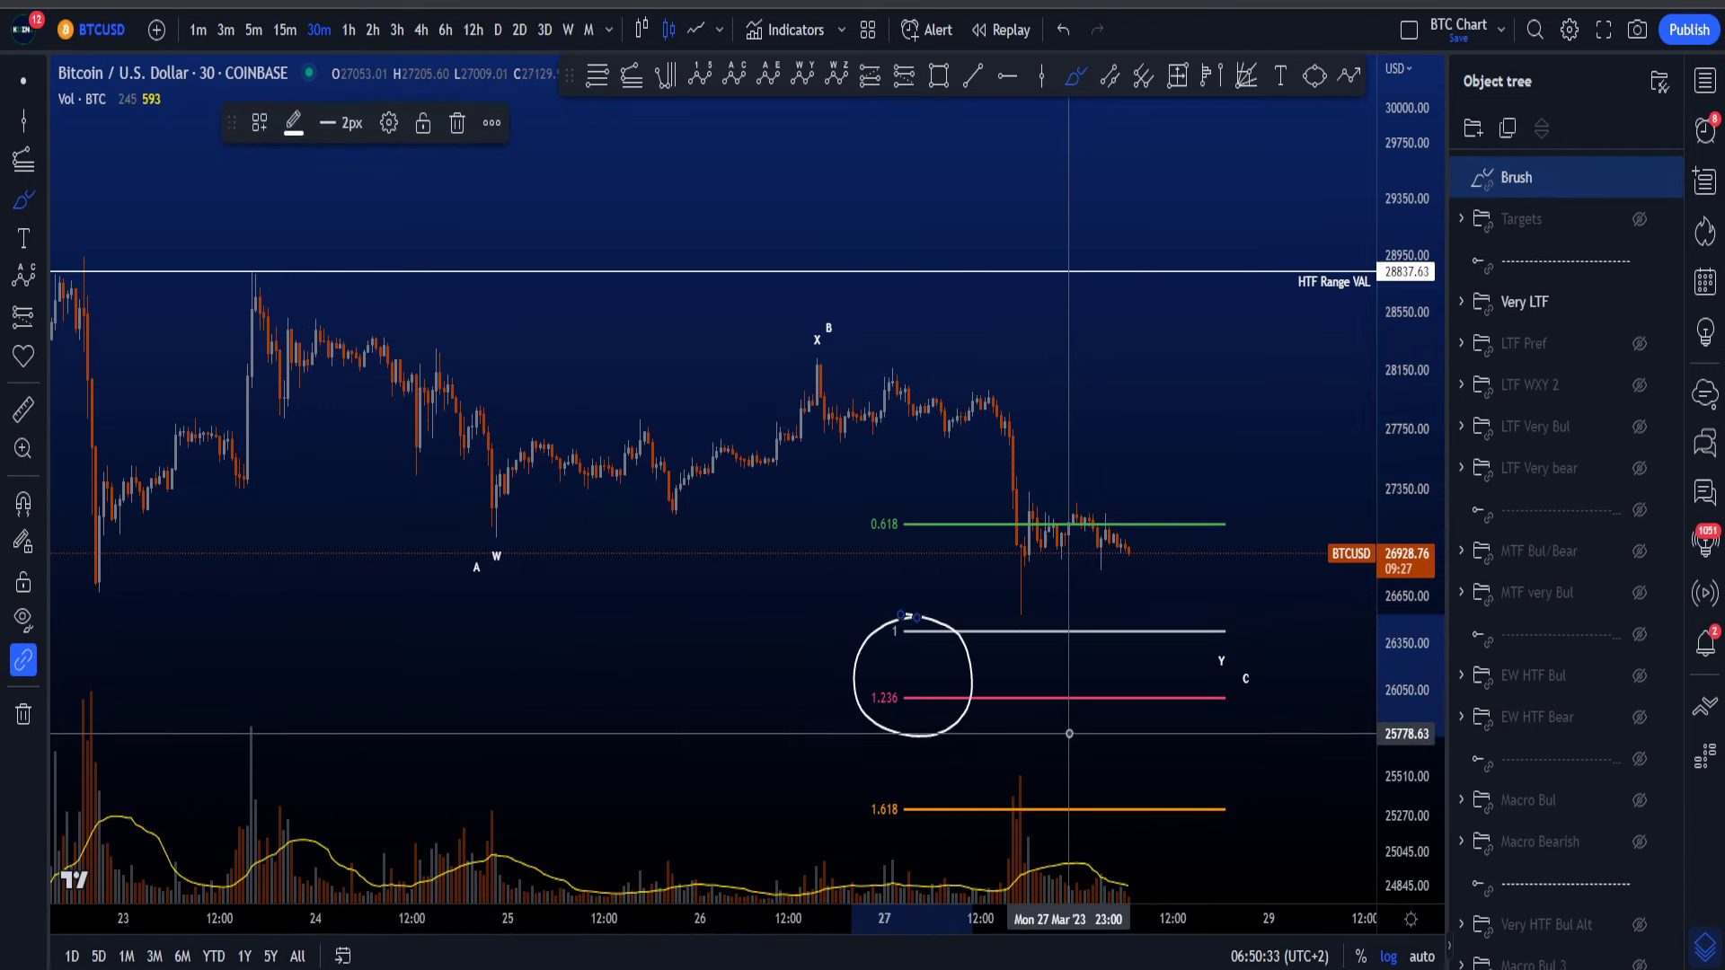
pyautogui.hotkey('ctrl', 'z')
# Step: Brush a rebound from just above the level 1 line past 28 March with a second stroke over it, undoing both
pyautogui.moveTo(1129, 609); pyautogui.dragTo(1263, 565)
pyautogui.moveTo(1212, 567)
pyautogui.mouseDown()
pyautogui.moveTo(1270, 519)
pyautogui.moveTo(1285, 566)
pyautogui.mouseUp()
pyautogui.hotkey('ctrl', 'z')
pyautogui.hotkey('ctrl', 'z')
# Step: Brush marks between the 27 March low and the level 1 line and another short rebound beside them, undoing every stroke
pyautogui.moveTo(1044, 634)
pyautogui.mouseDown()
pyautogui.moveTo(1016, 670)
pyautogui.moveTo(1032, 655)
pyautogui.mouseUp()
pyautogui.hotkey('ctrl', 'z')
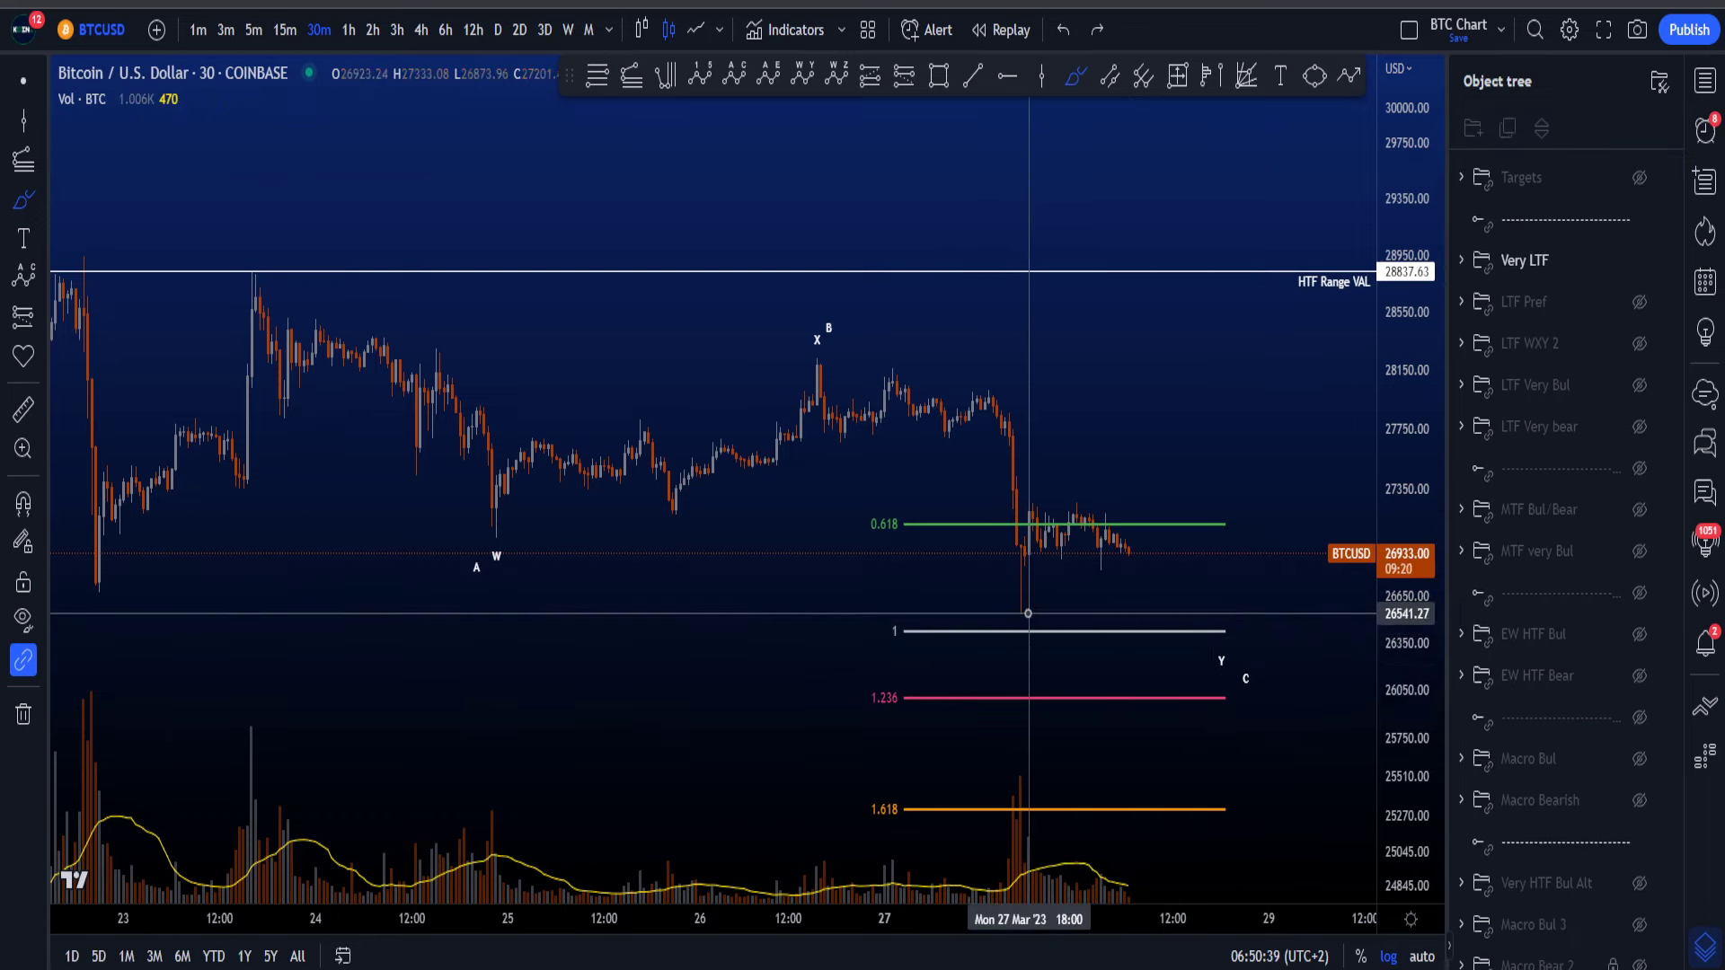
pyautogui.moveTo(1055, 615); pyautogui.dragTo(1004, 616)
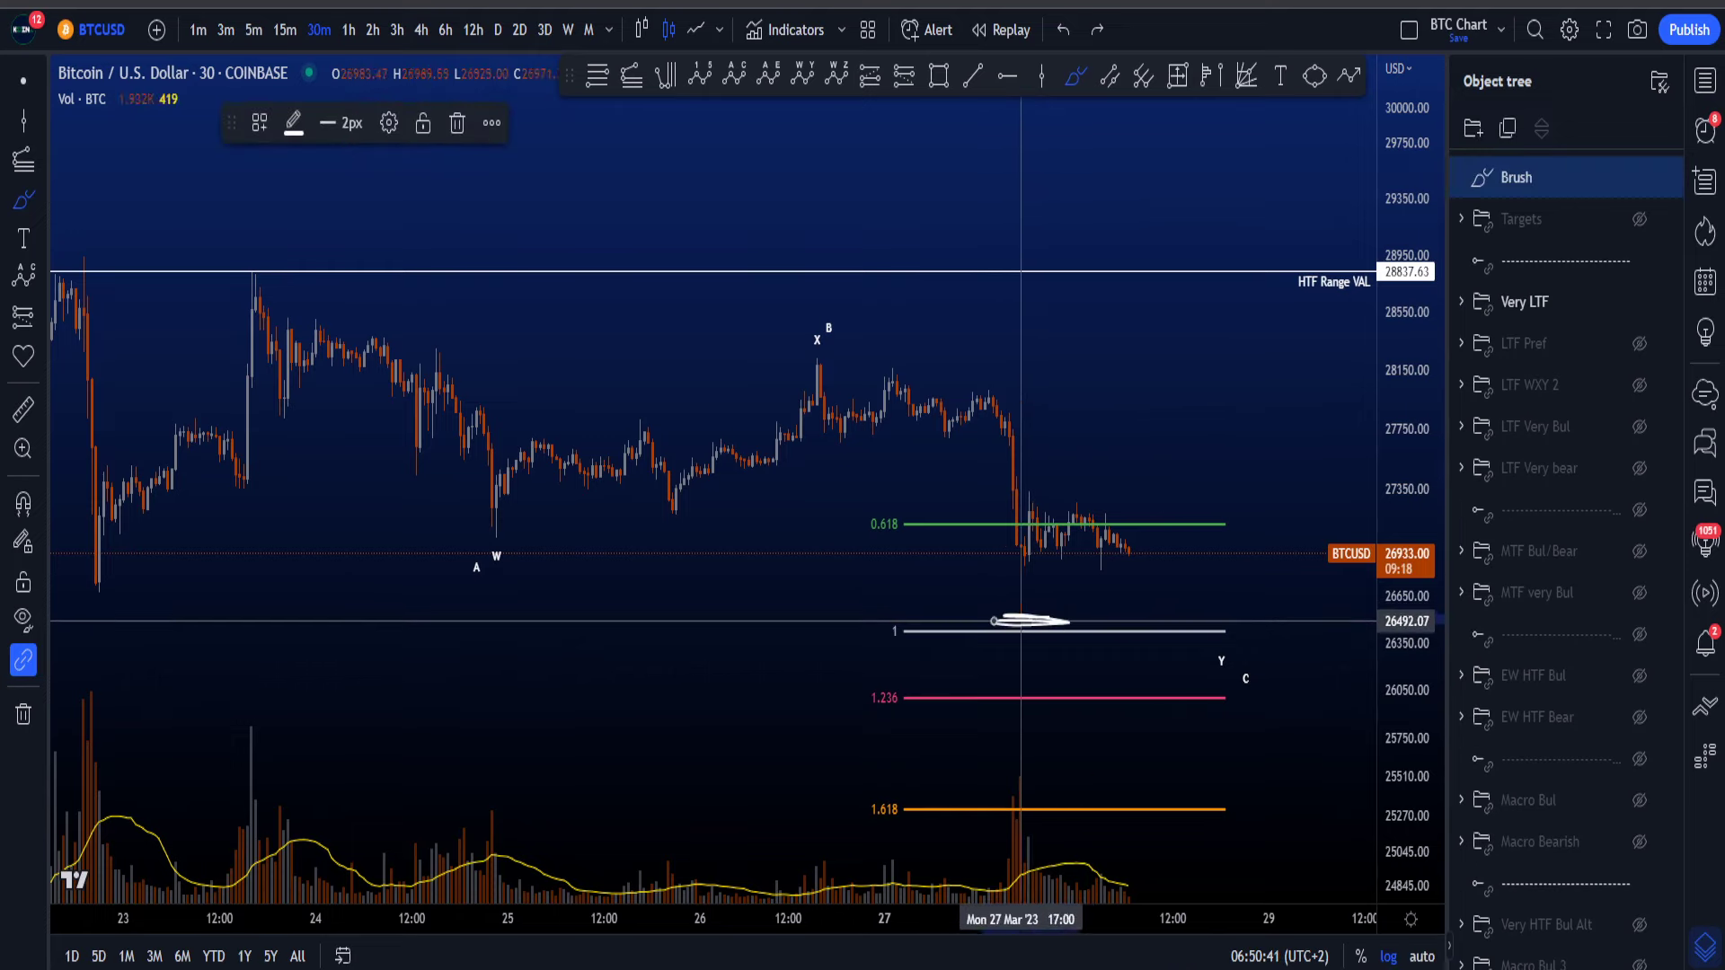
pyautogui.hotkey('ctrl', 'z')
pyautogui.moveTo(1123, 610)
pyautogui.mouseDown()
pyautogui.moveTo(1148, 682)
pyautogui.moveTo(1204, 562)
pyautogui.mouseUp()
pyautogui.hotkey('ctrl', 'z')
# Step: Show the Targets drawing group on the chart and return to the cursor
pyautogui.scroll(-3, 1302, 636)
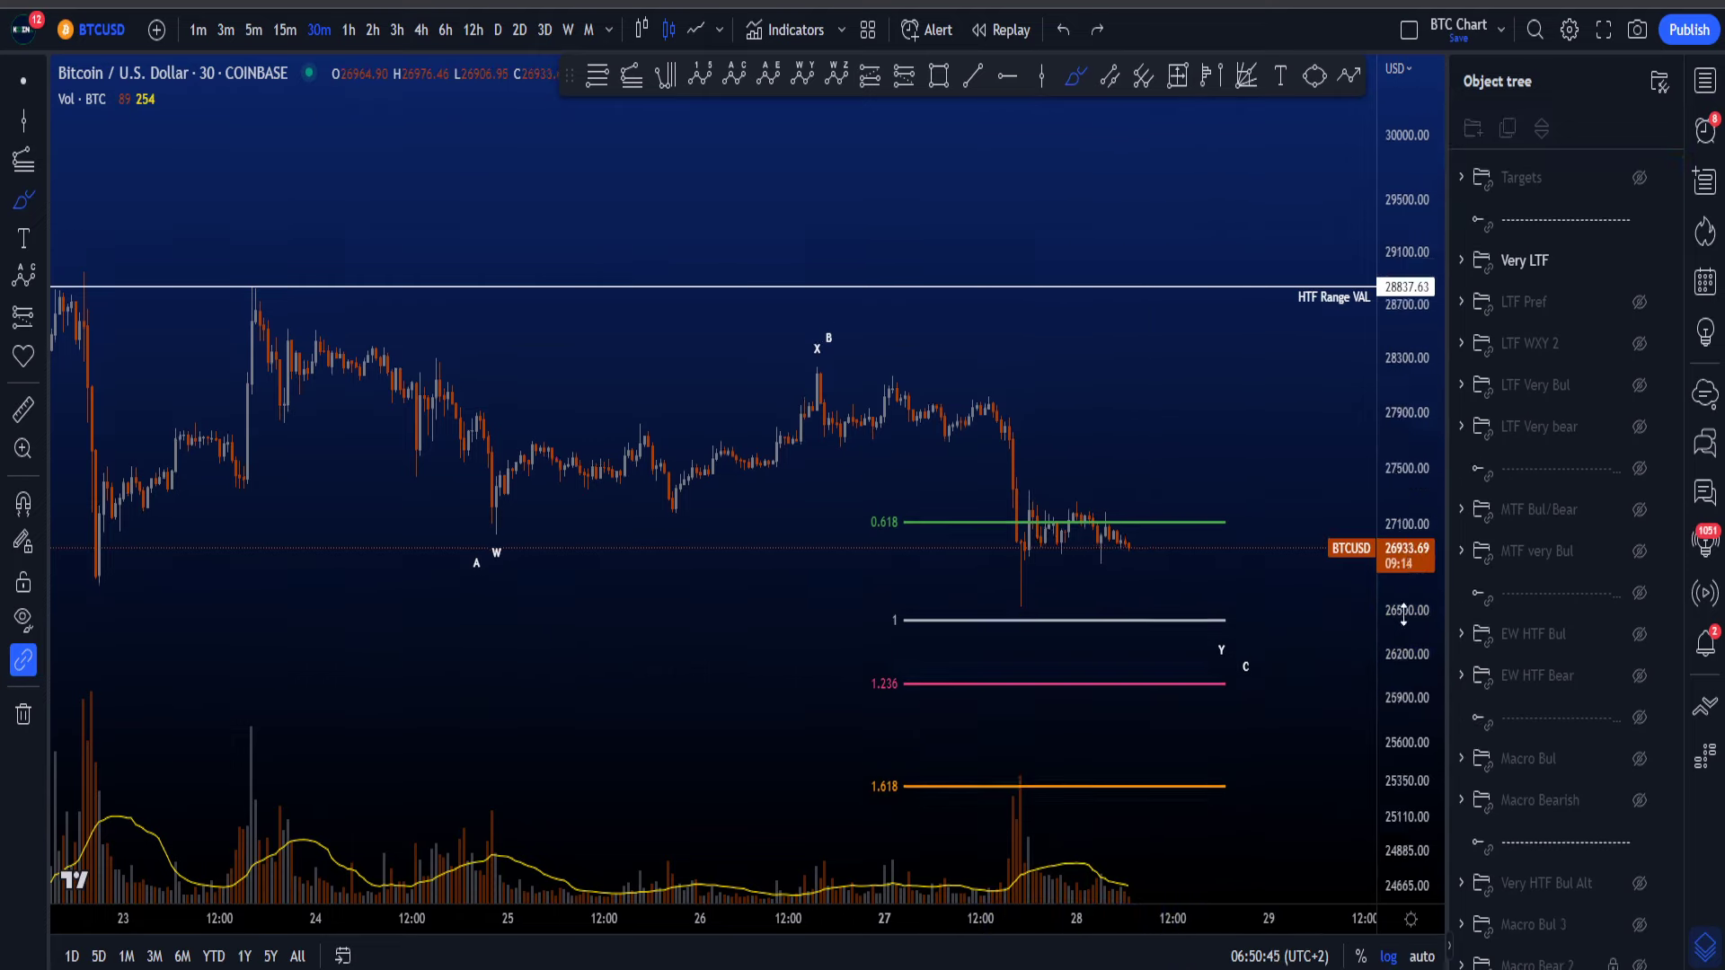
pyautogui.scroll(-1, 1303, 636)
pyautogui.click(1631, 180)
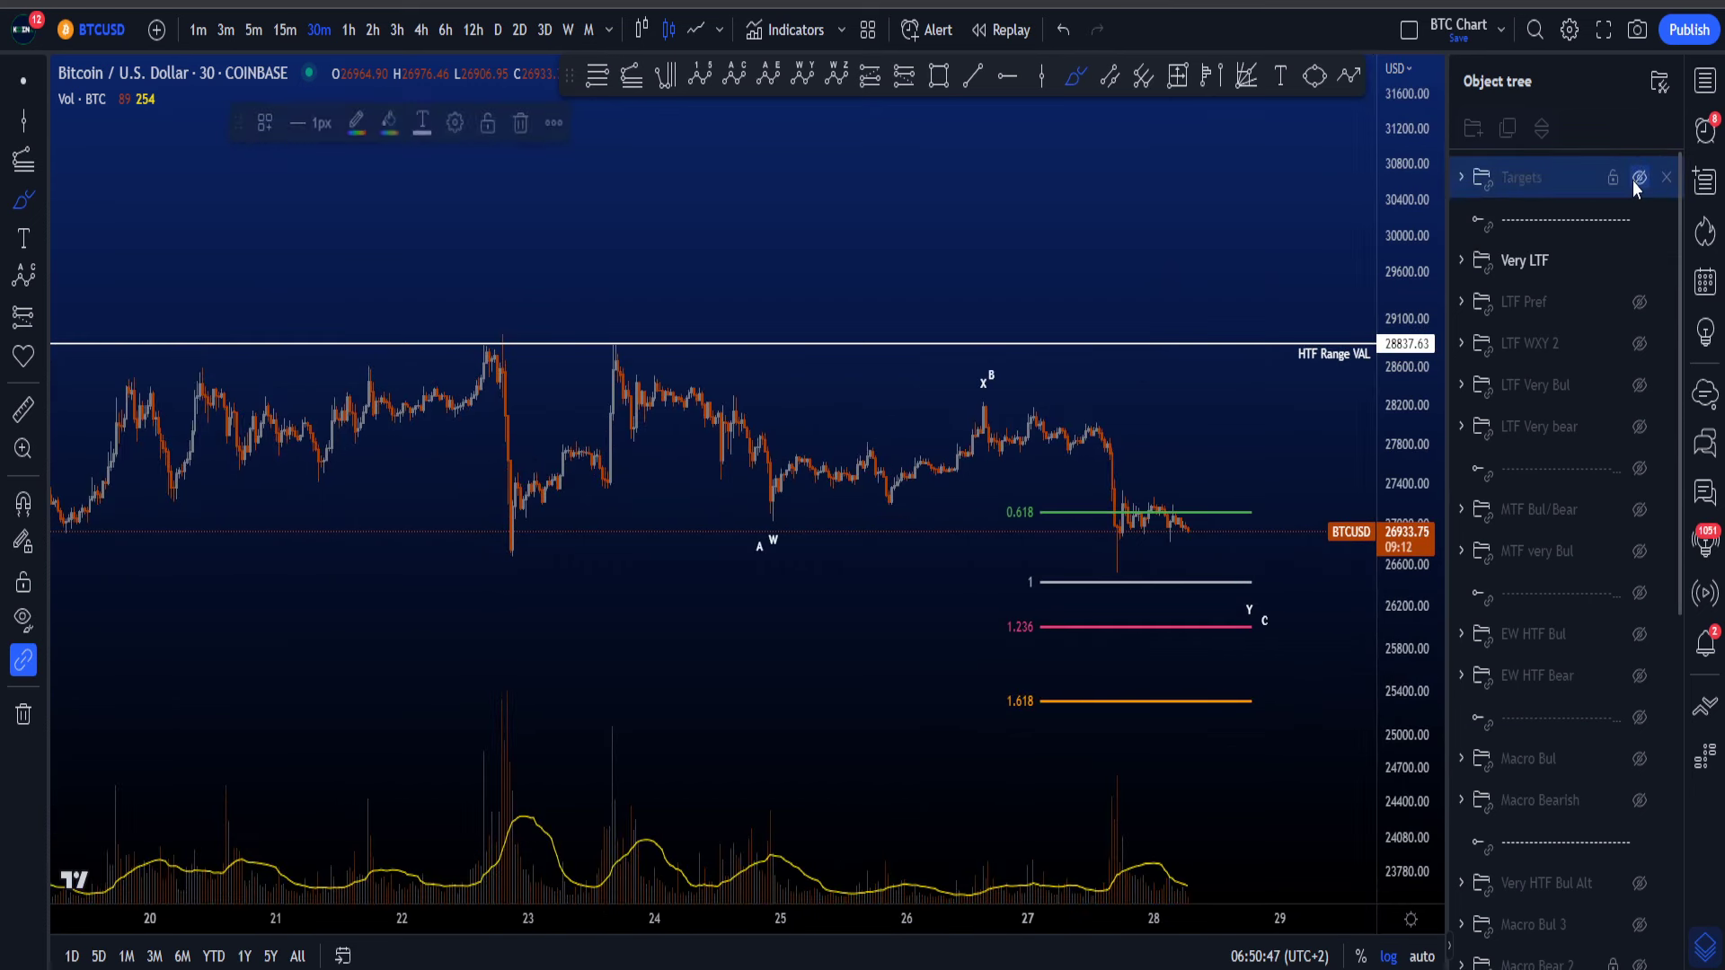
pyautogui.click(1637, 179)
pyautogui.click(15, 88)
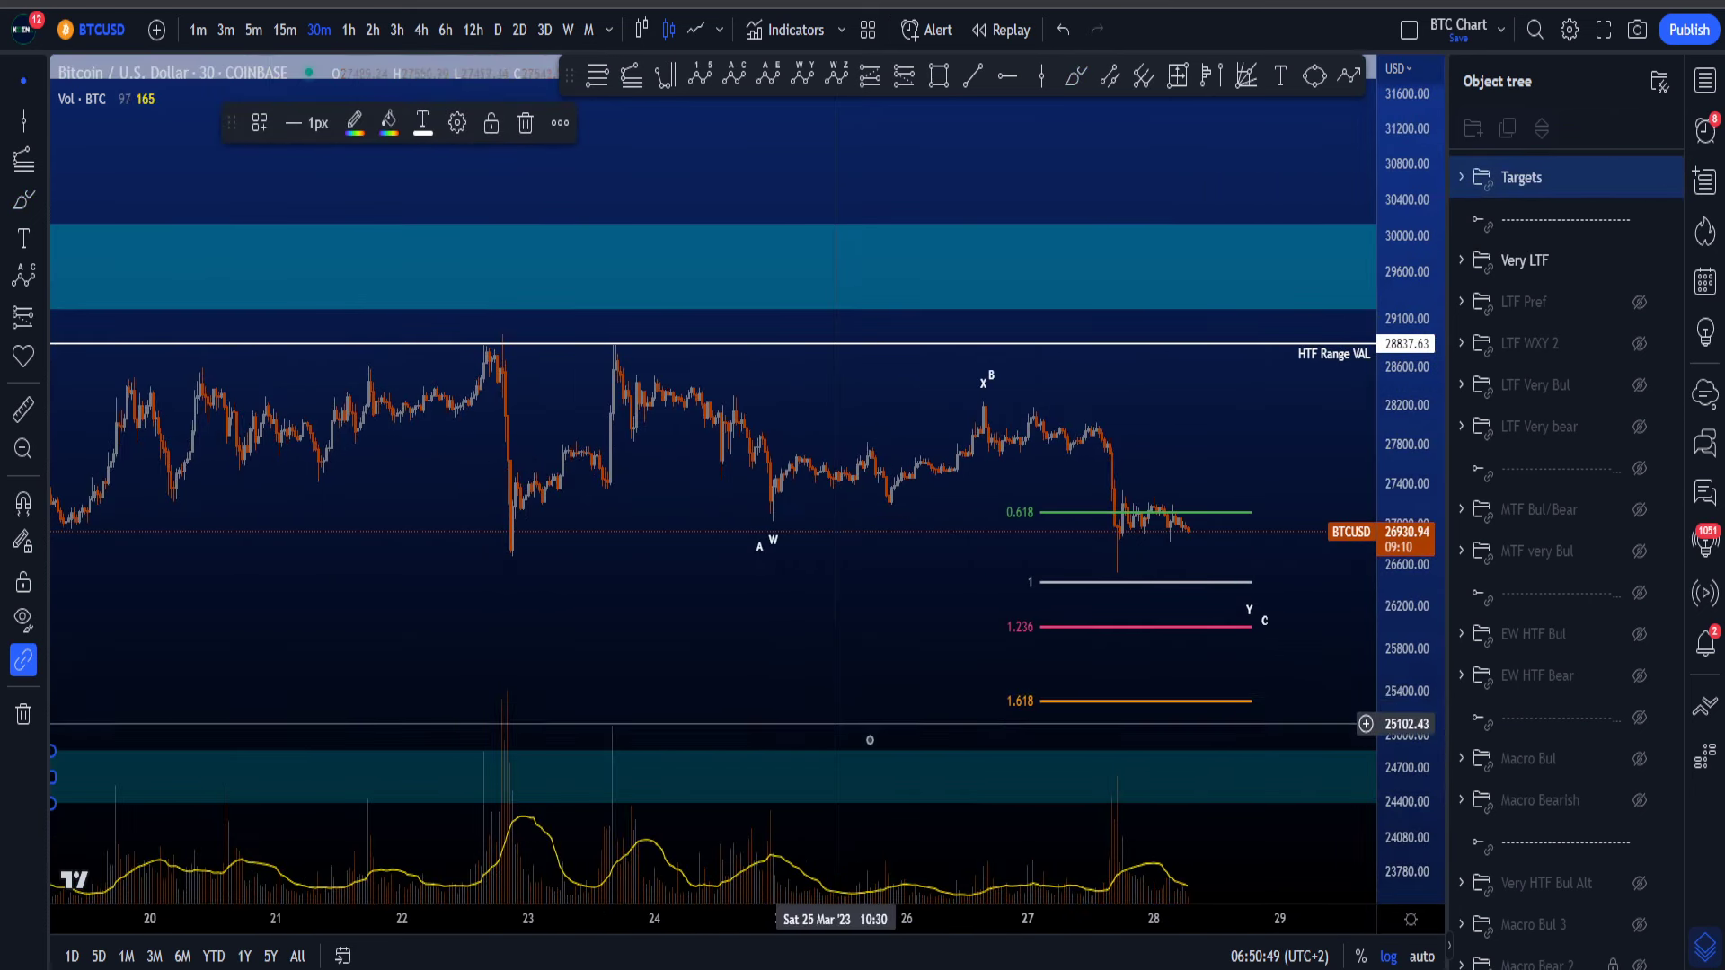
# Step: Mark the 17 March low with a brush stroke and a horizontal ray extending to the 1.236 area, removing both
pyautogui.moveTo(862, 729); pyautogui.dragTo(785, 681)
pyautogui.scroll(-4, 787, 675)
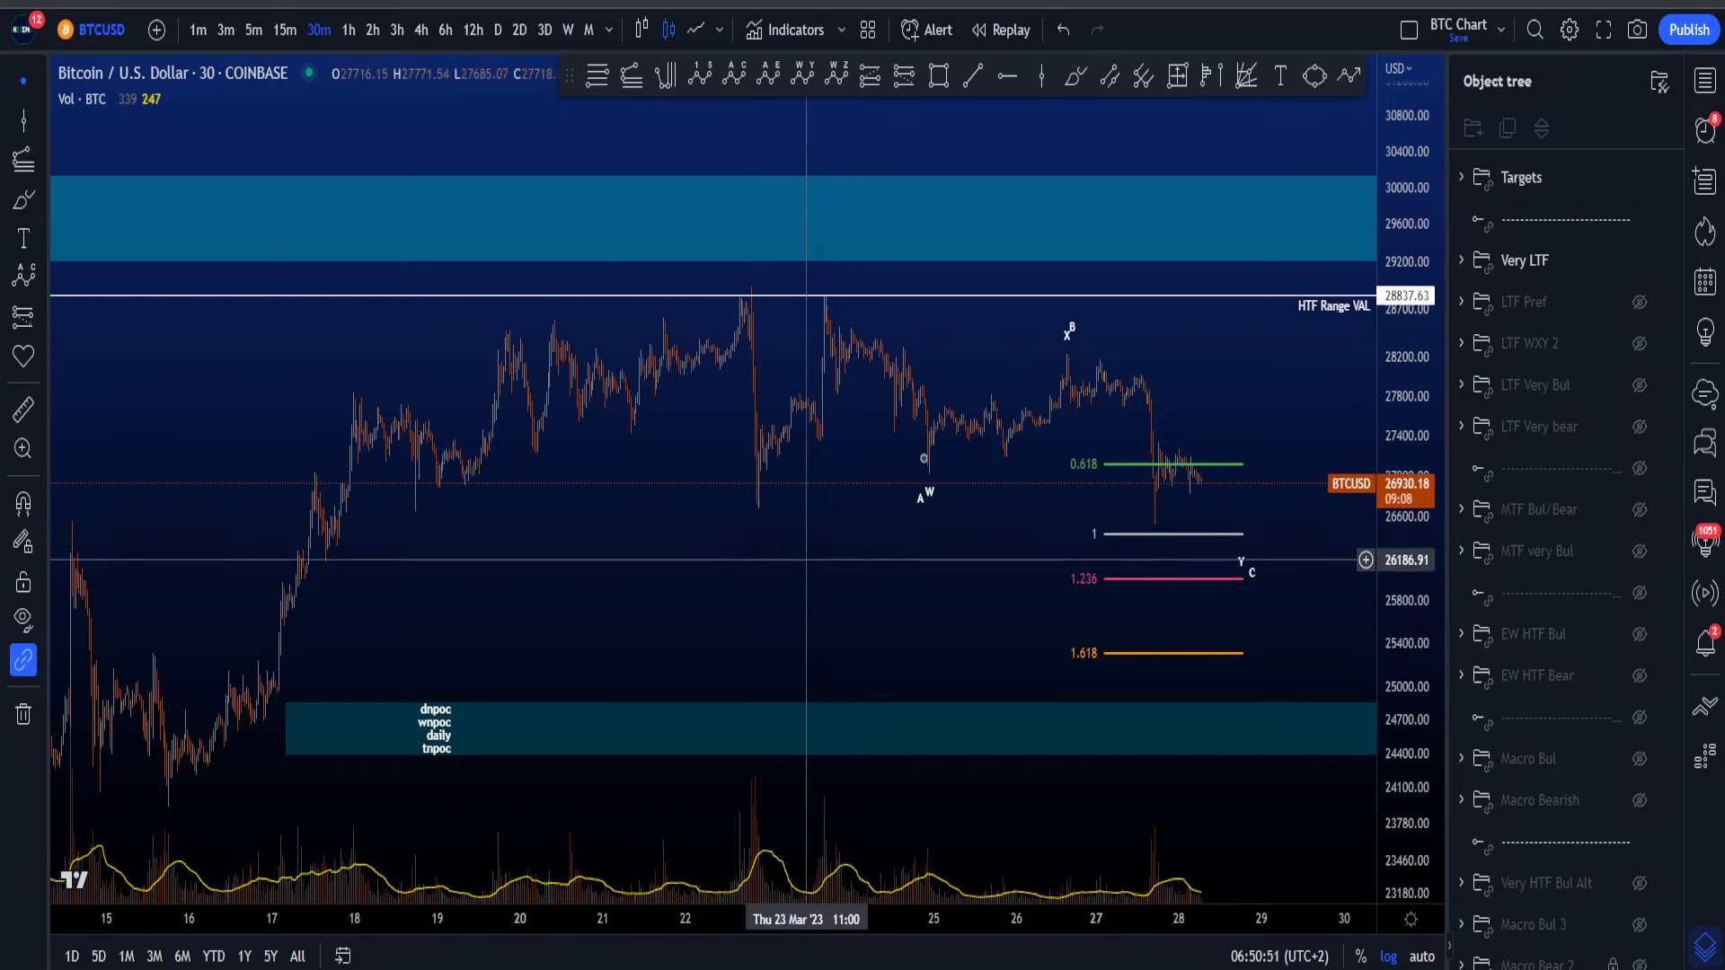
pyautogui.moveTo(337, 558)
pyautogui.mouseDown()
pyautogui.moveTo(319, 570)
pyautogui.moveTo(369, 524)
pyautogui.moveTo(322, 563)
pyautogui.mouseUp()
pyautogui.hotkey('ctrl', 'z')
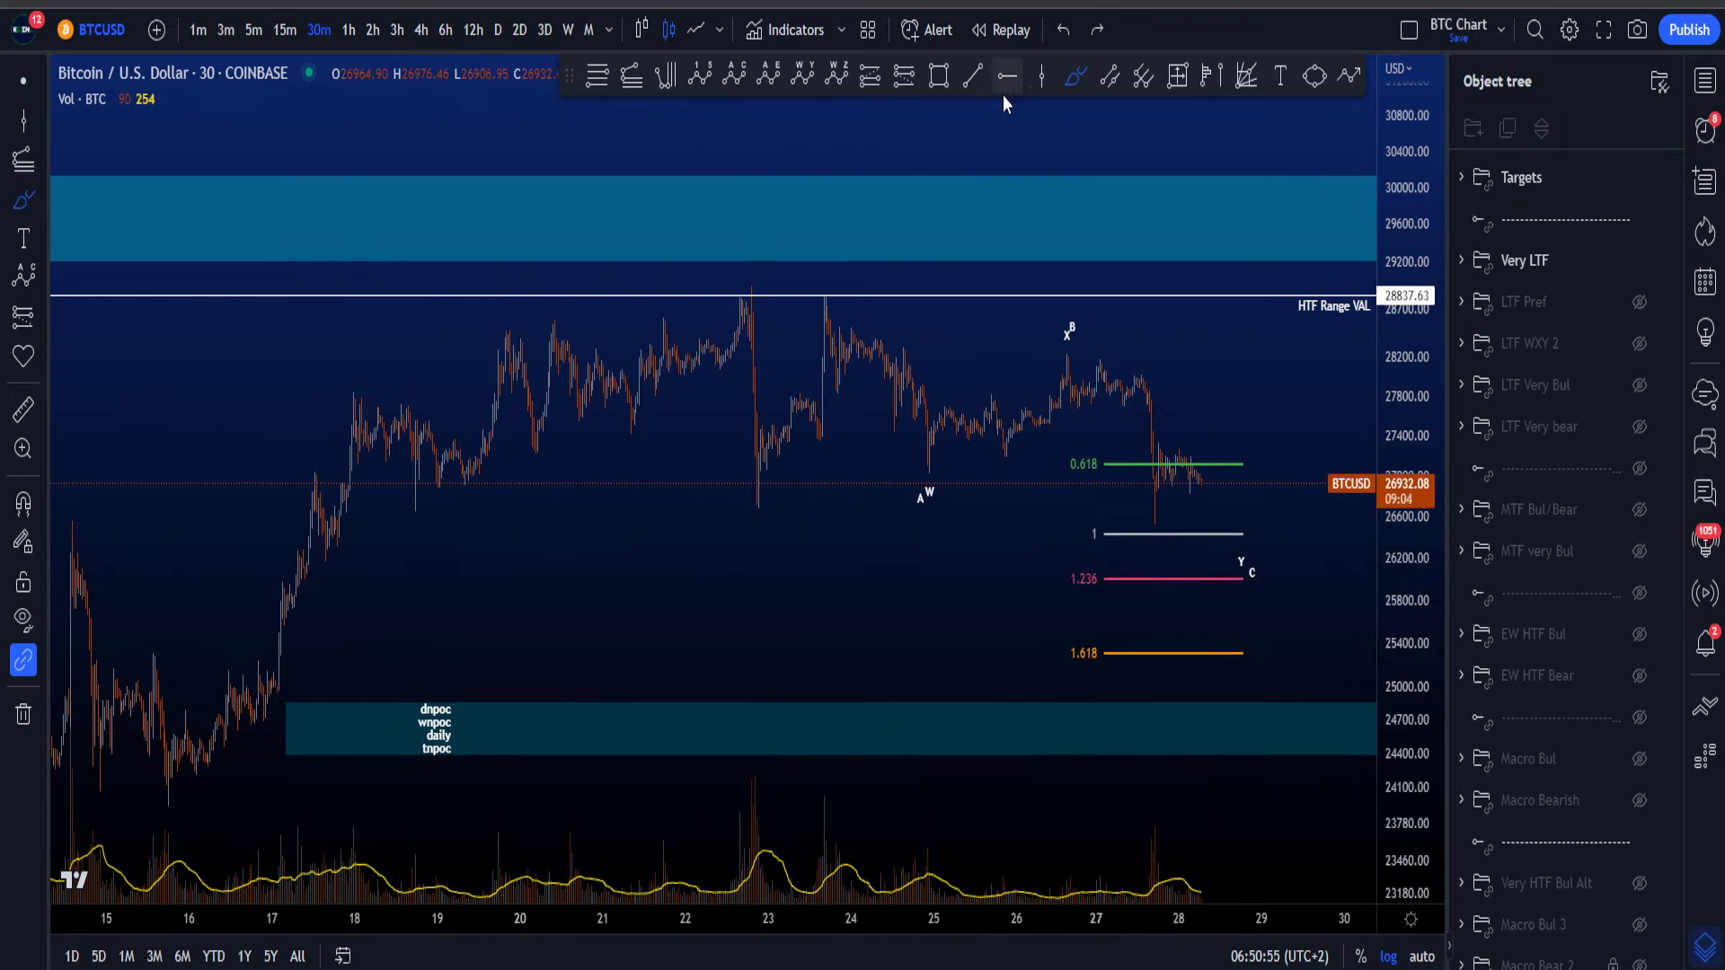
pyautogui.click(324, 566)
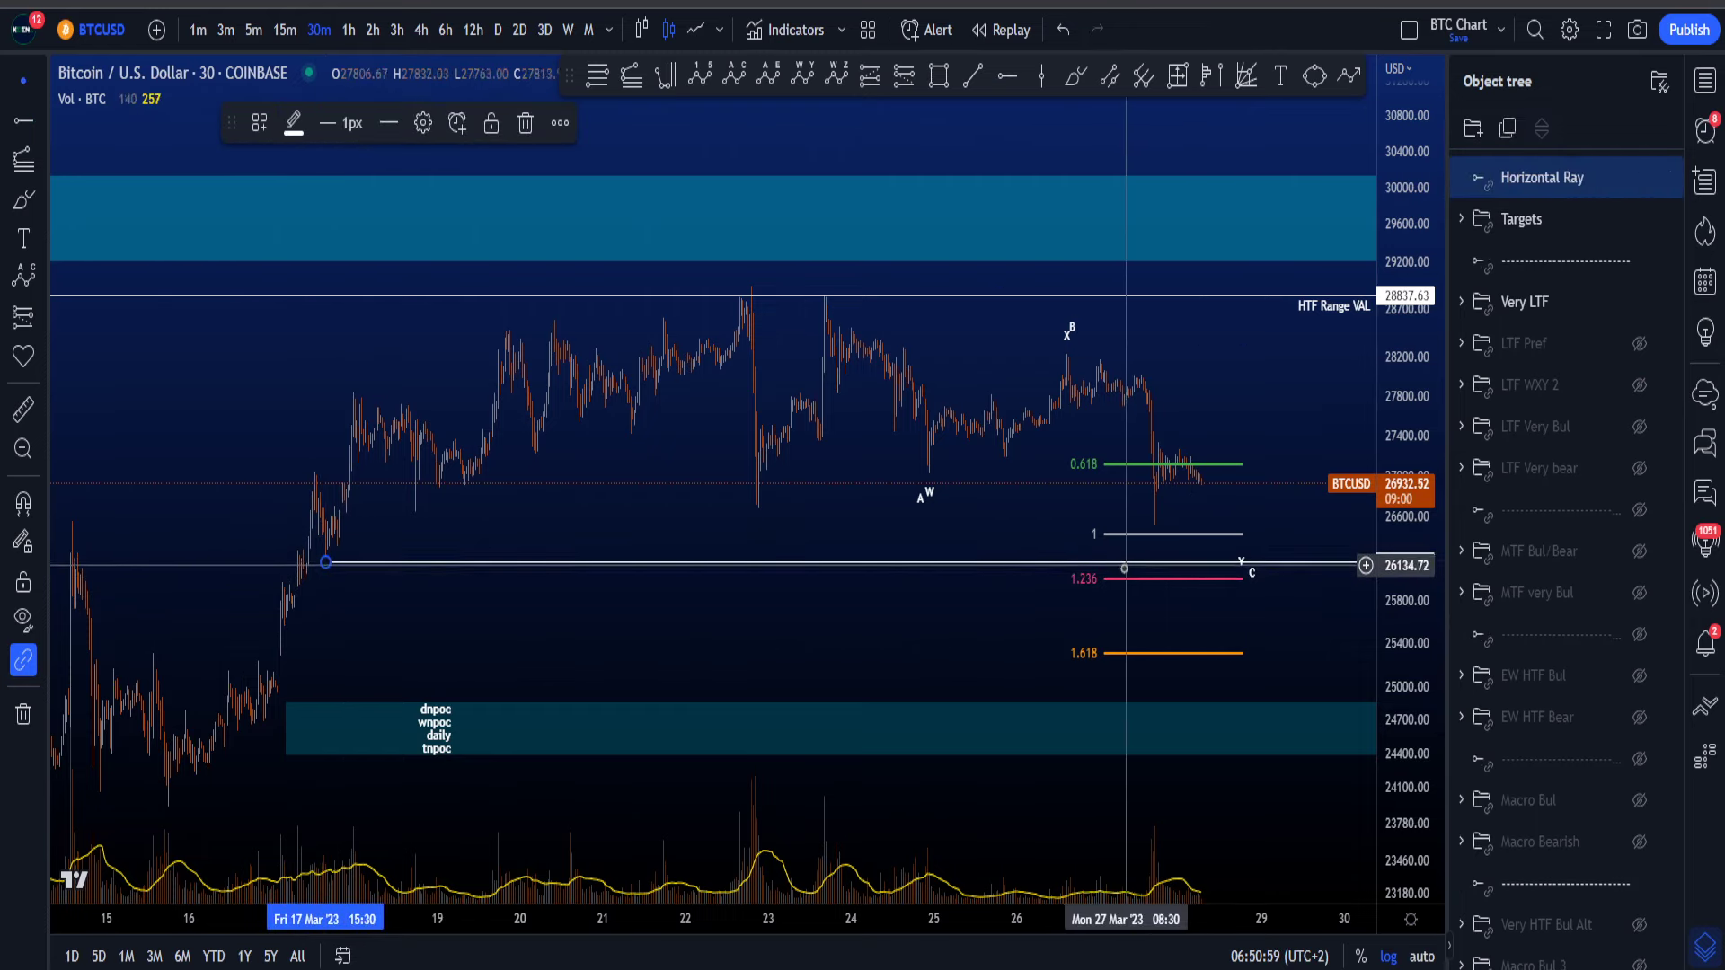
pyautogui.click(526, 123)
# Step: Circle the lower teal target zone near 28 March, undo the circle, and briefly select the zone's dnpoc/wnpoc labelled box
pyautogui.click(1075, 75)
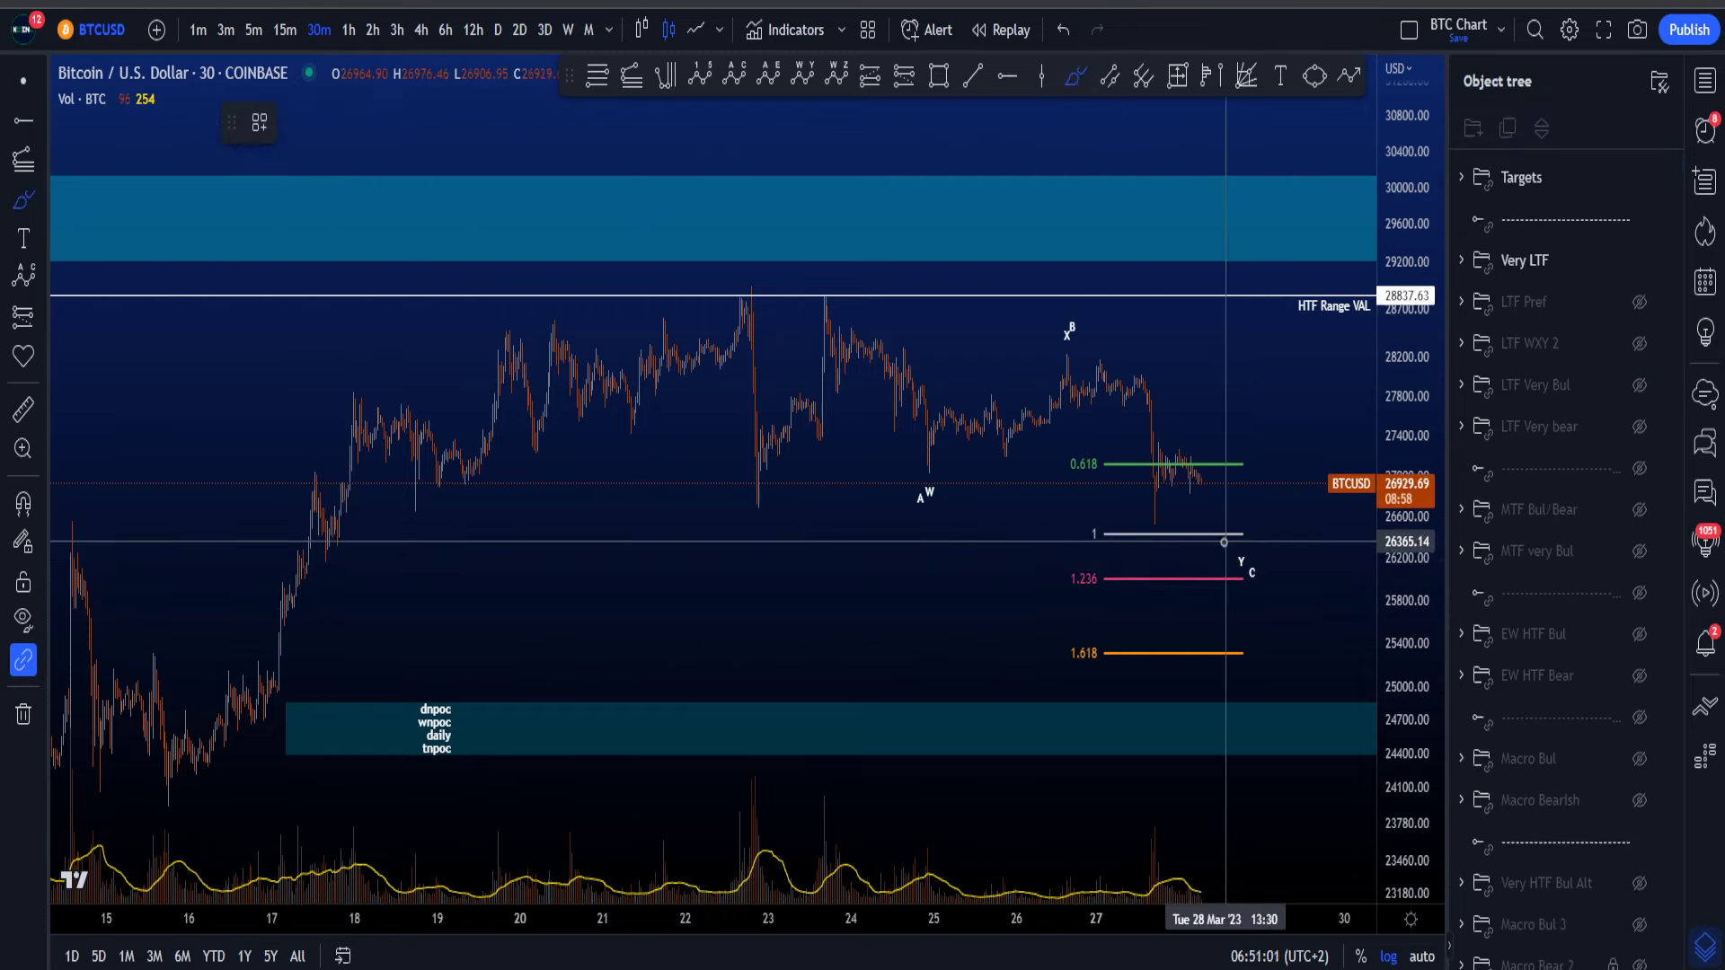
pyautogui.moveTo(1244, 698)
pyautogui.mouseDown()
pyautogui.moveTo(1139, 718)
pyautogui.moveTo(1275, 732)
pyautogui.moveTo(1208, 695)
pyautogui.mouseUp()
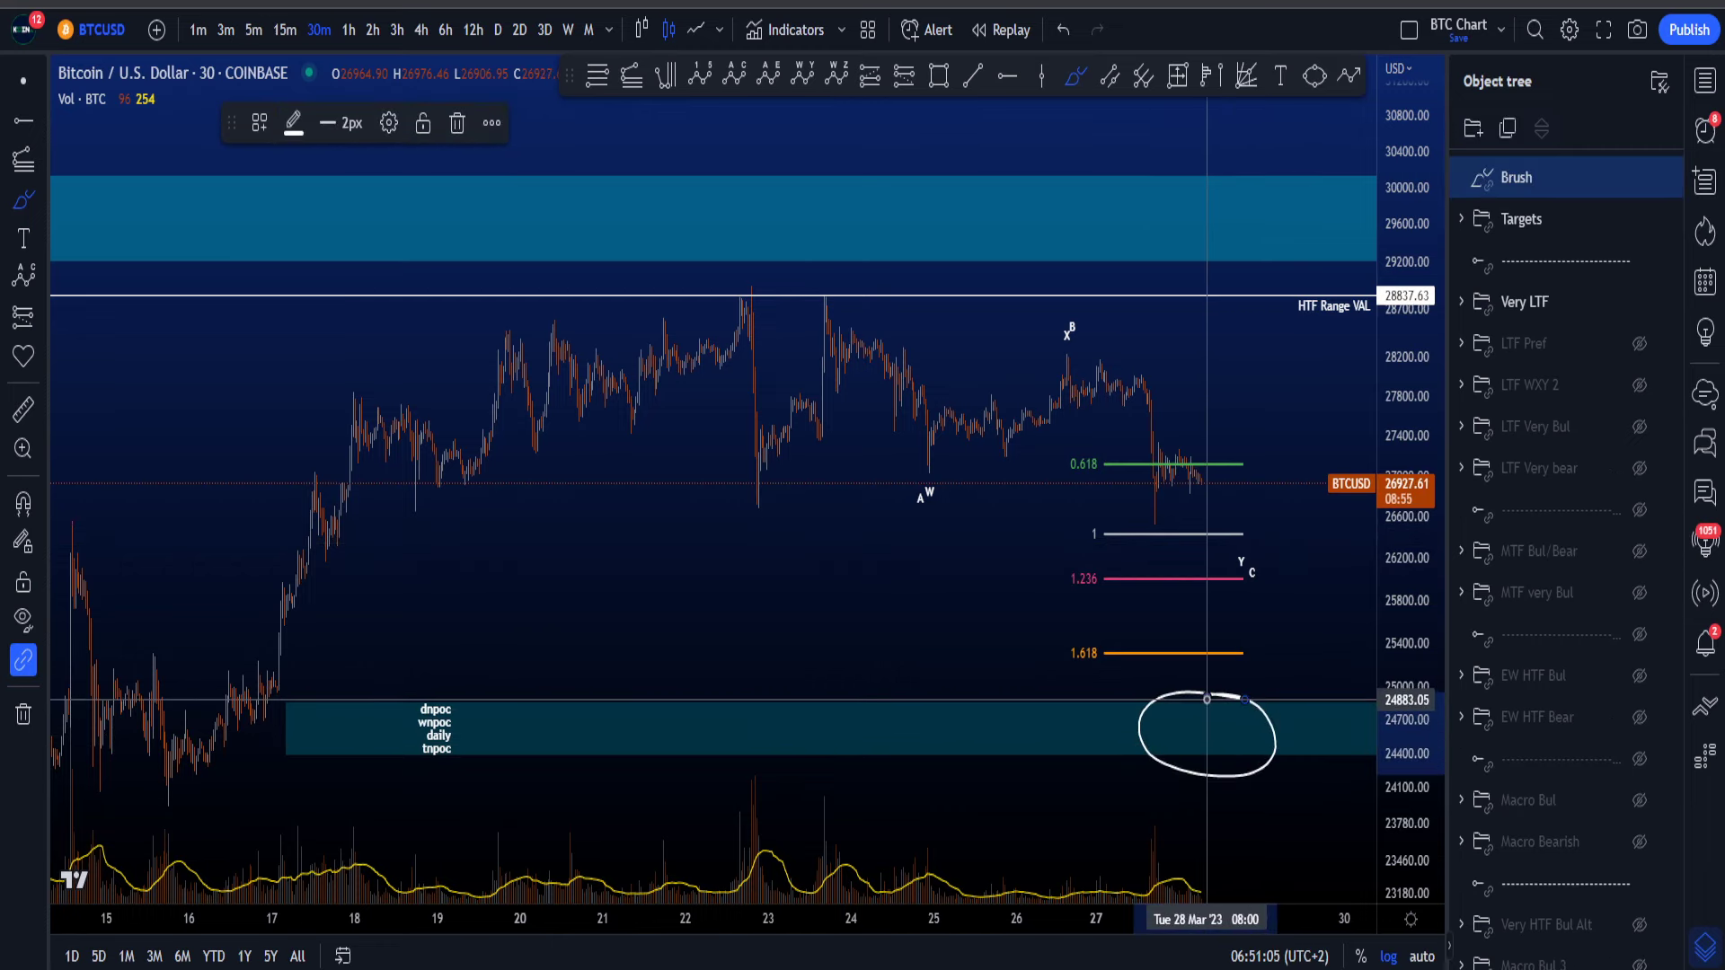
pyautogui.hotkey('ctrl', 'z')
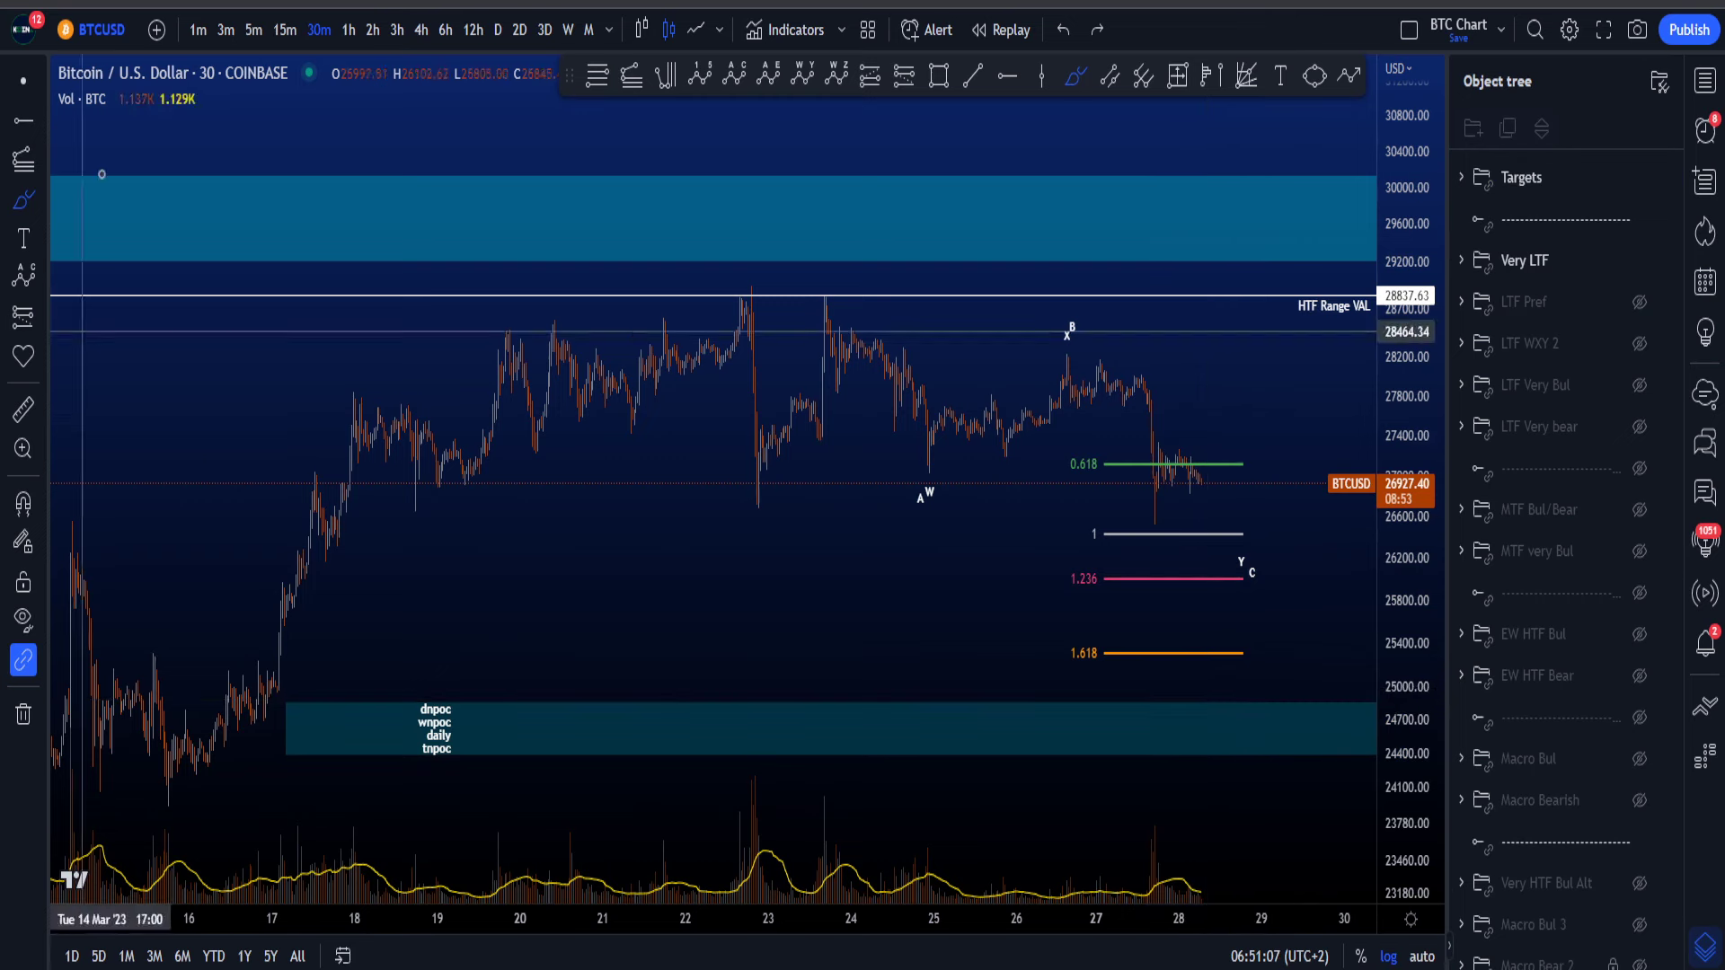
pyautogui.click(449, 726)
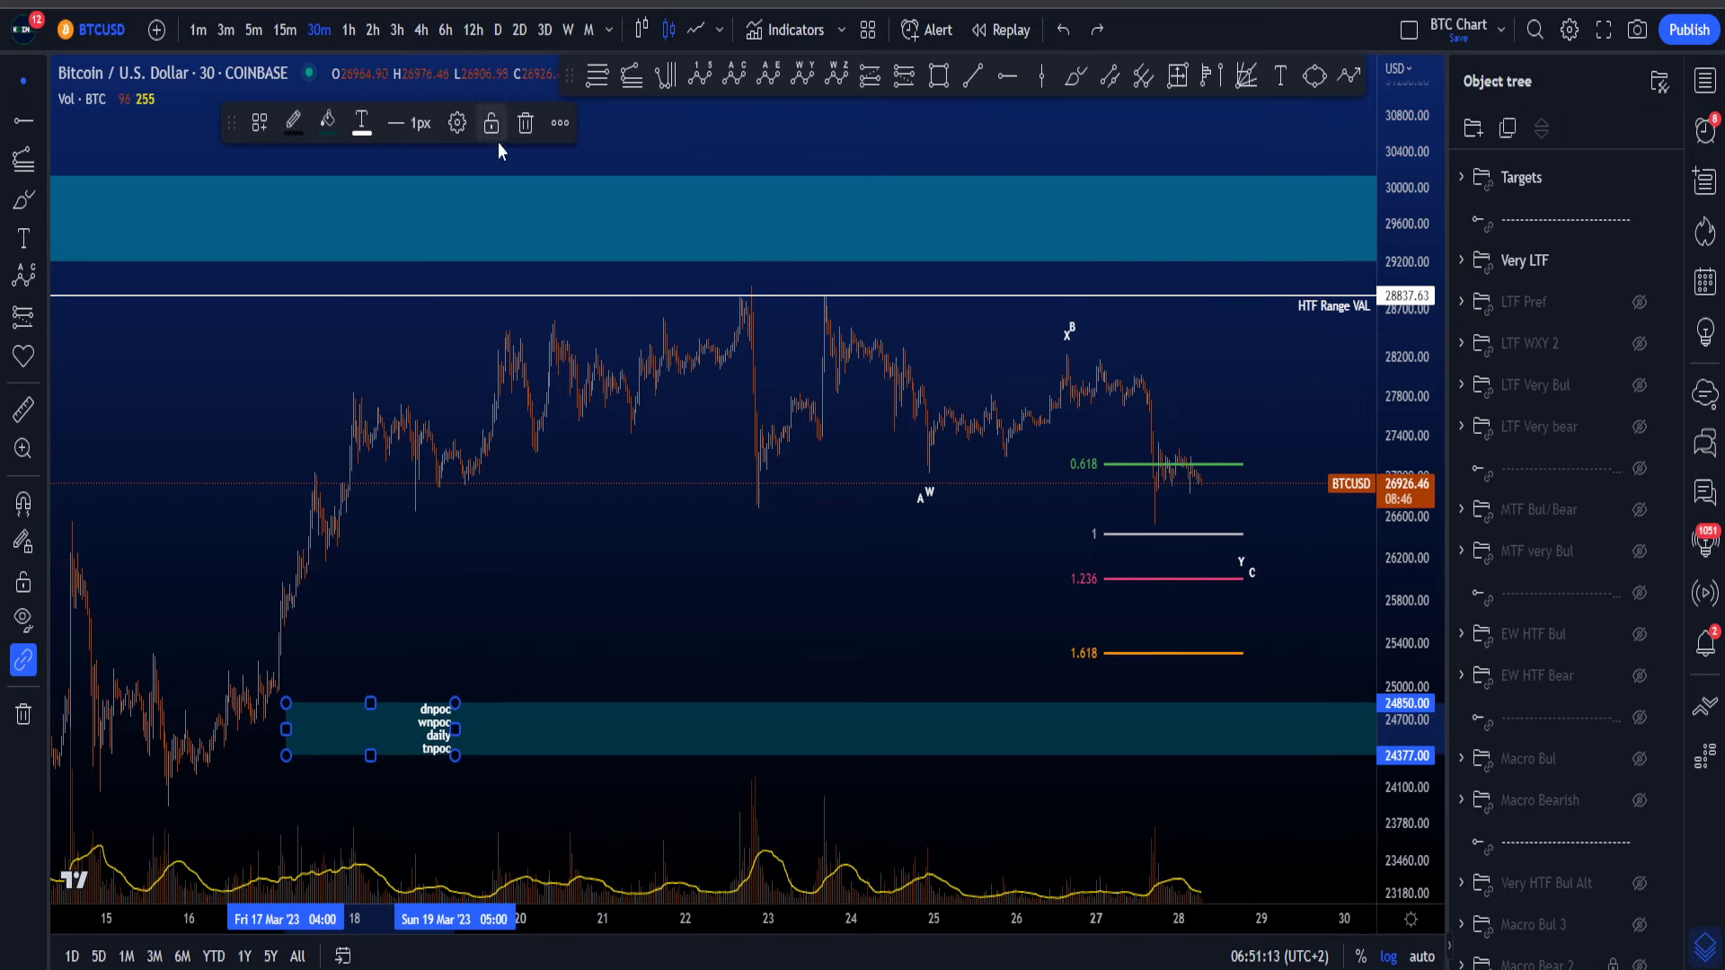
pyautogui.click(926, 603)
# Step: Brush a loop between the 1 and 1.236 levels beside the Y and C labels, undoing it
pyautogui.moveTo(955, 611); pyautogui.dragTo(895, 609)
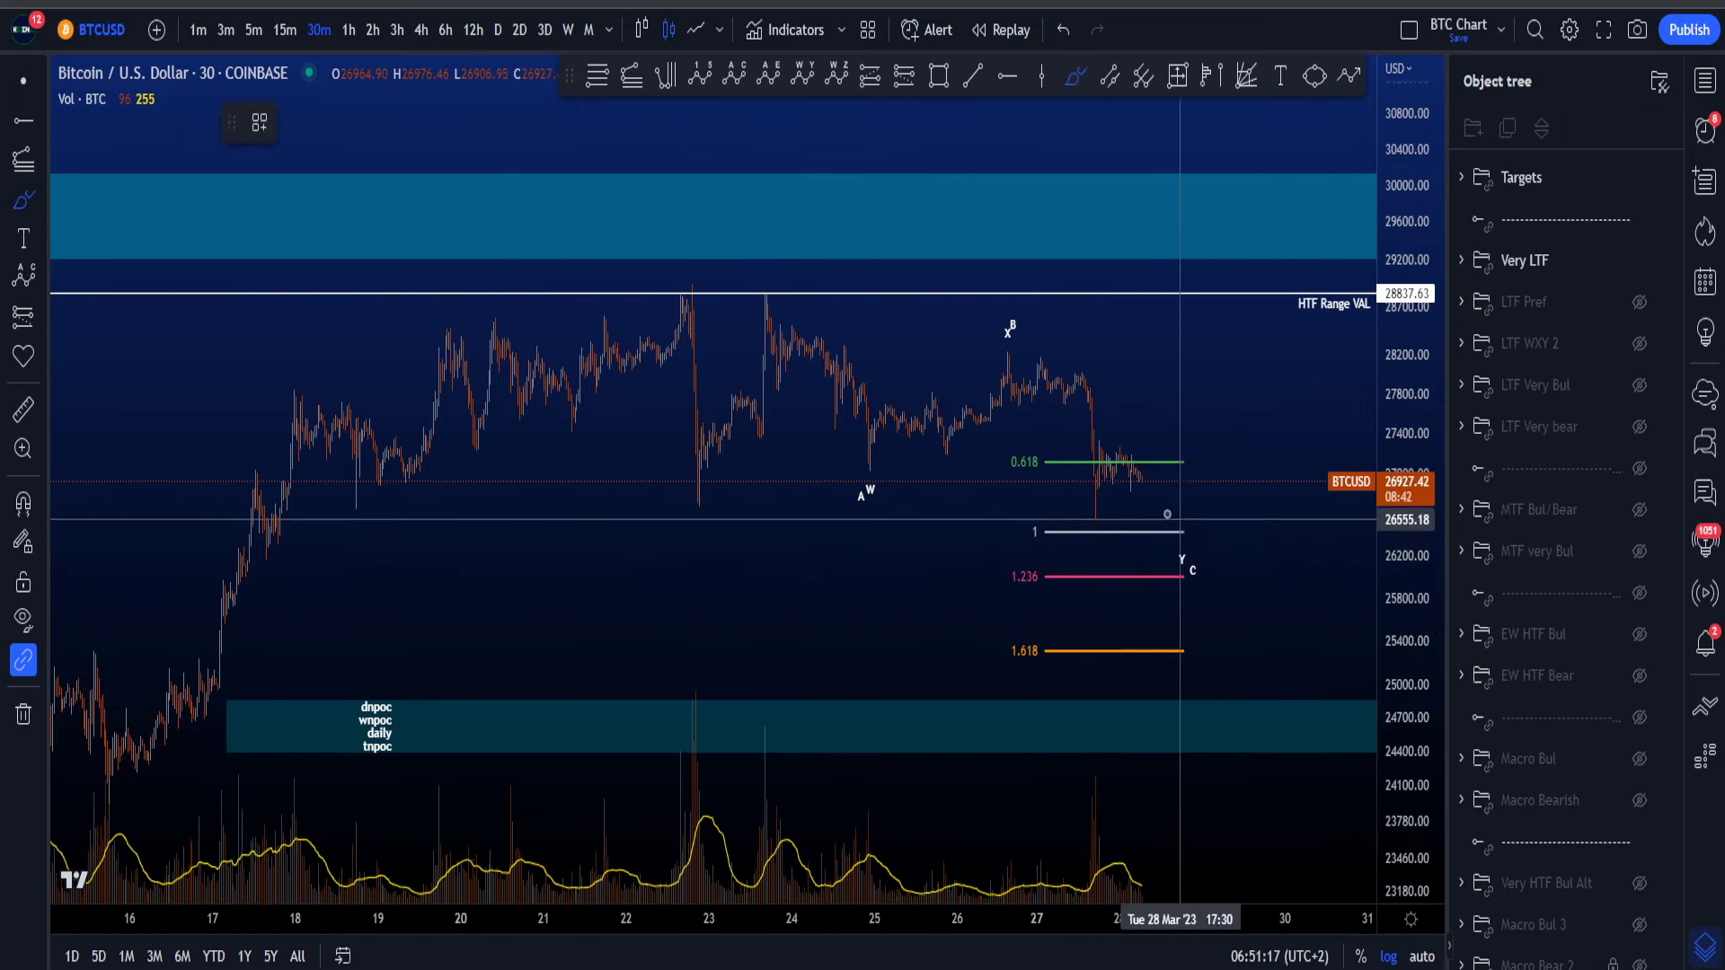
pyautogui.moveTo(1156, 521)
pyautogui.mouseDown()
pyautogui.moveTo(1166, 590)
pyautogui.moveTo(1138, 577)
pyautogui.mouseUp()
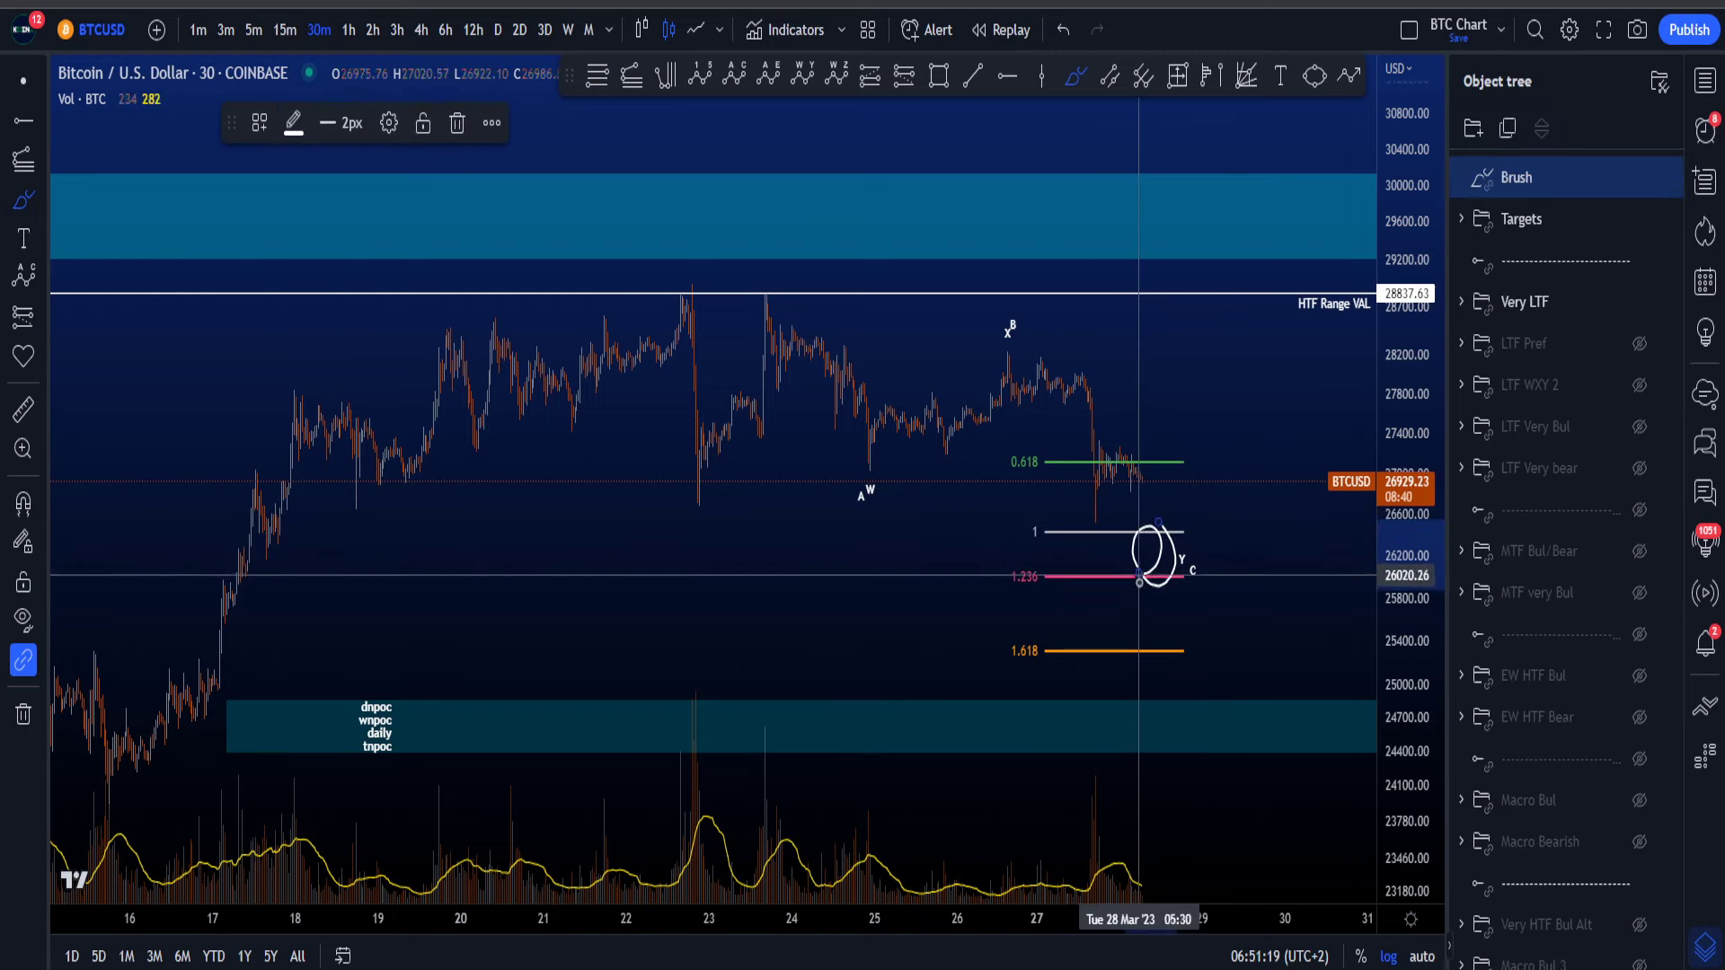
pyautogui.hotkey('ctrl', 'z')
# Step: Hide the Very LTF drawing group and show the LTF Very bear group
pyautogui.scroll(2, 1157, 634)
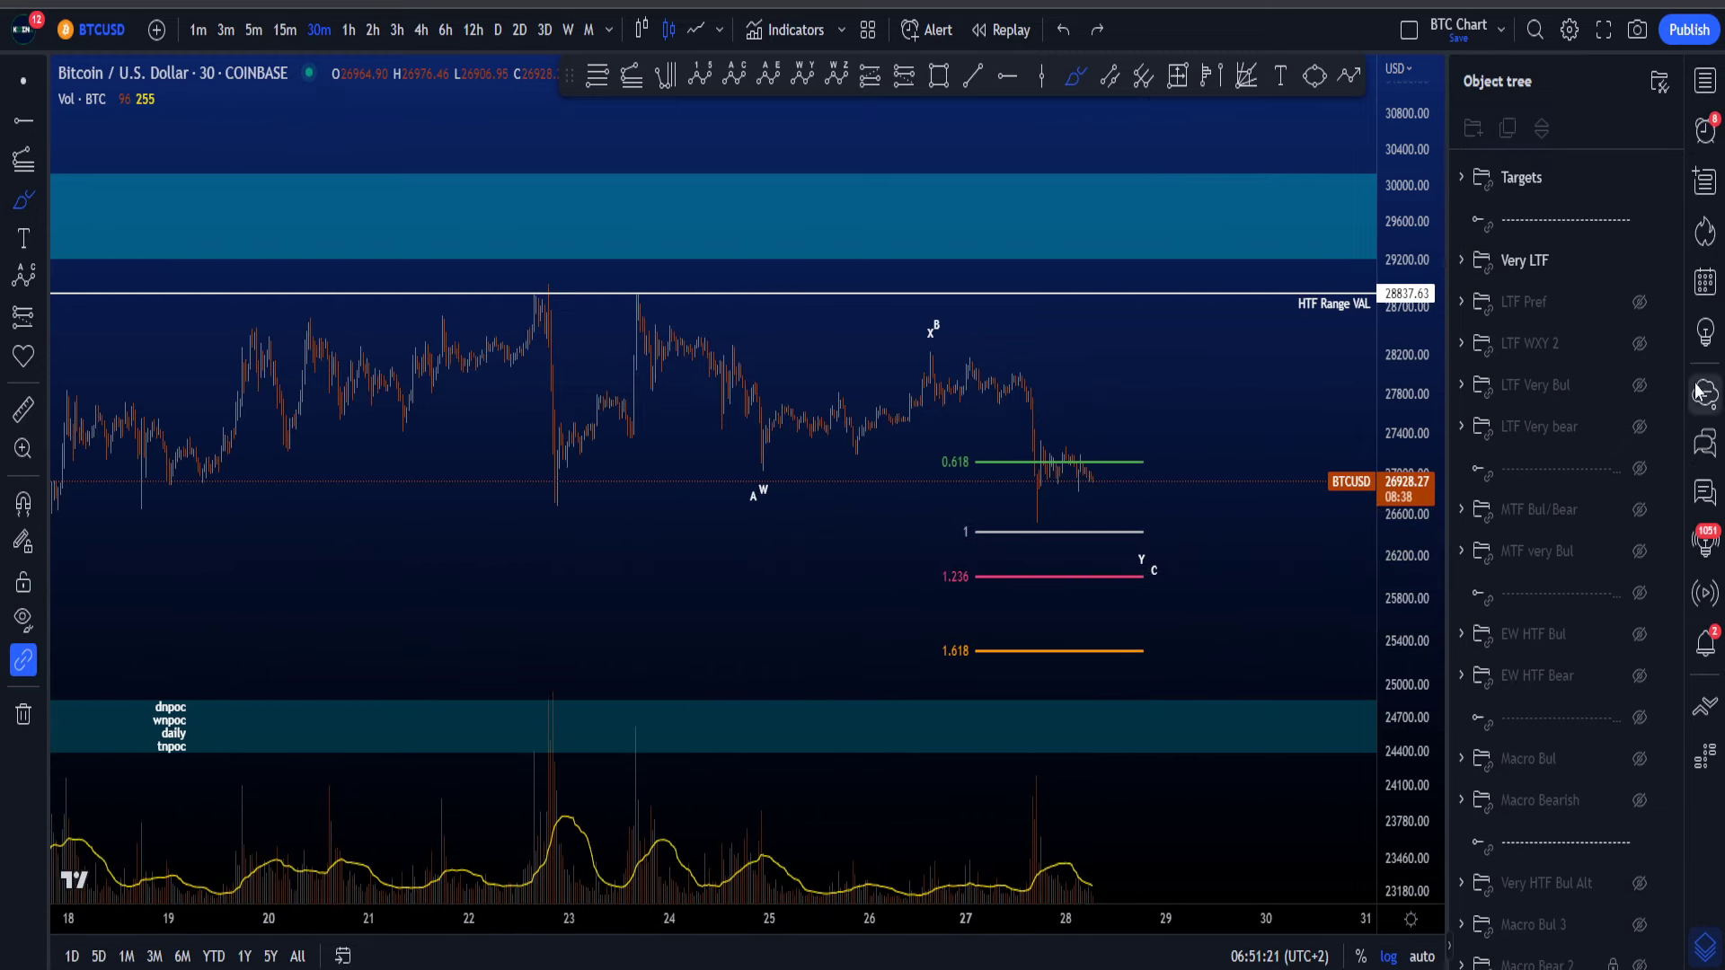
pyautogui.click(1639, 260)
pyautogui.scroll(-2, 1290, 473)
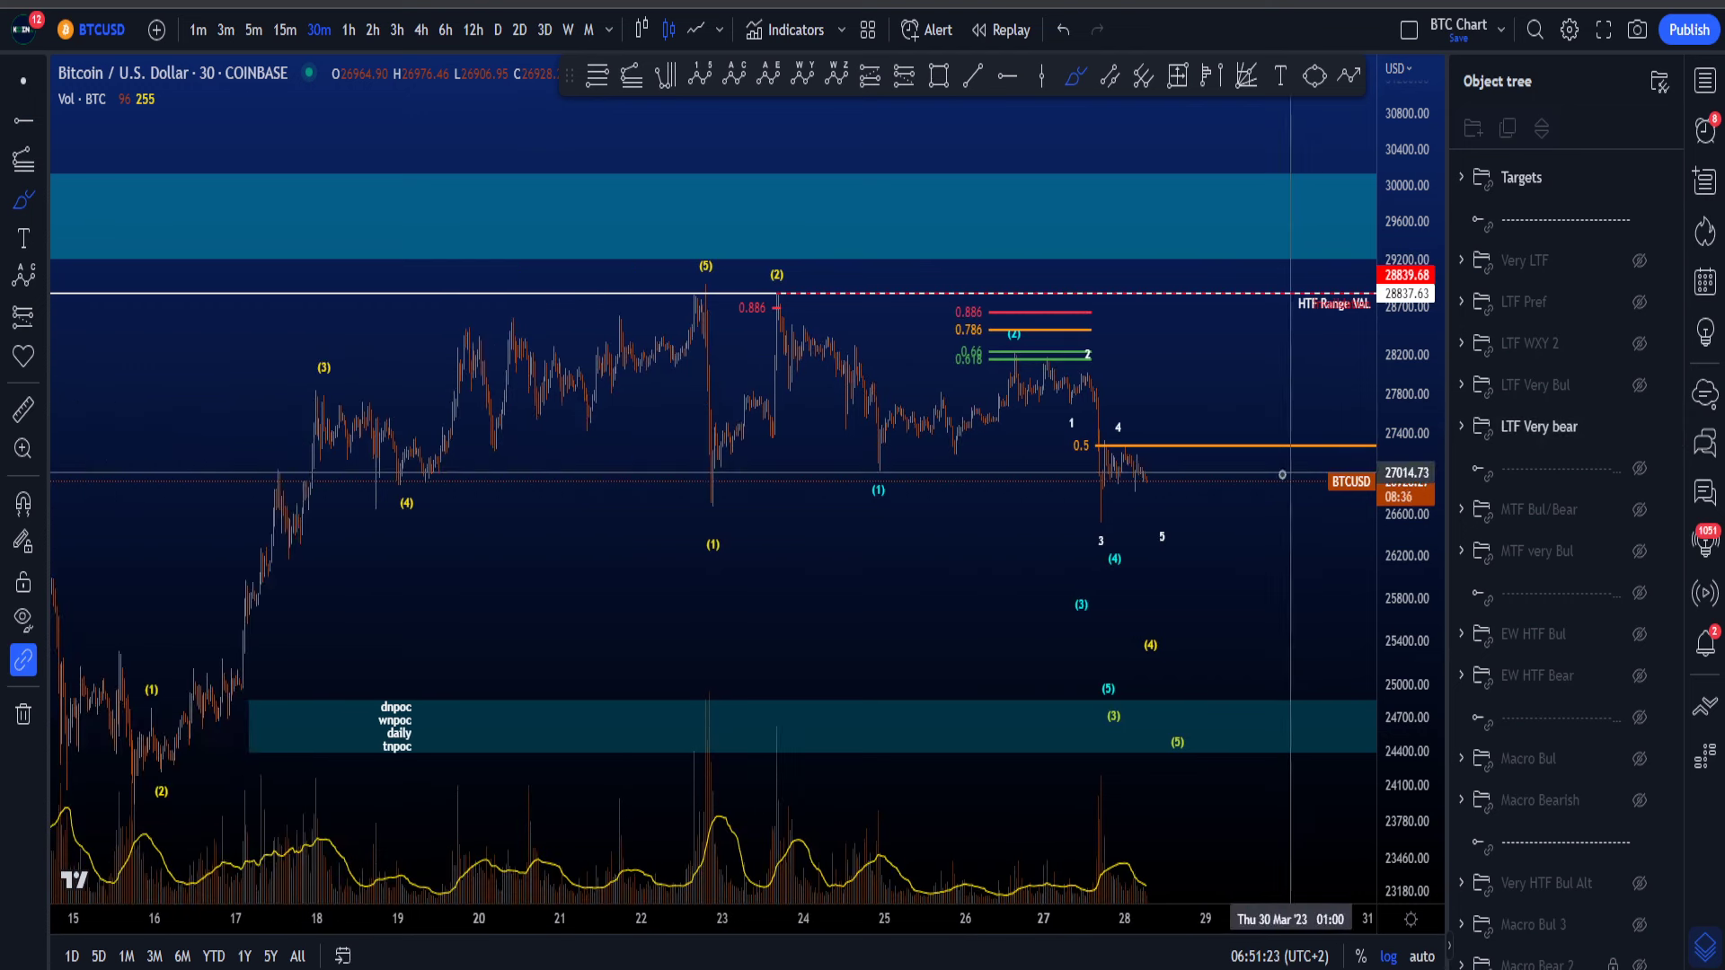
pyautogui.scroll(1, 1279, 528)
# Step: Brush a decline from the white wave 4 into the lower target zone, undo it, and hide the LTF Very bear group
pyautogui.moveTo(1087, 447); pyautogui.dragTo(1186, 729)
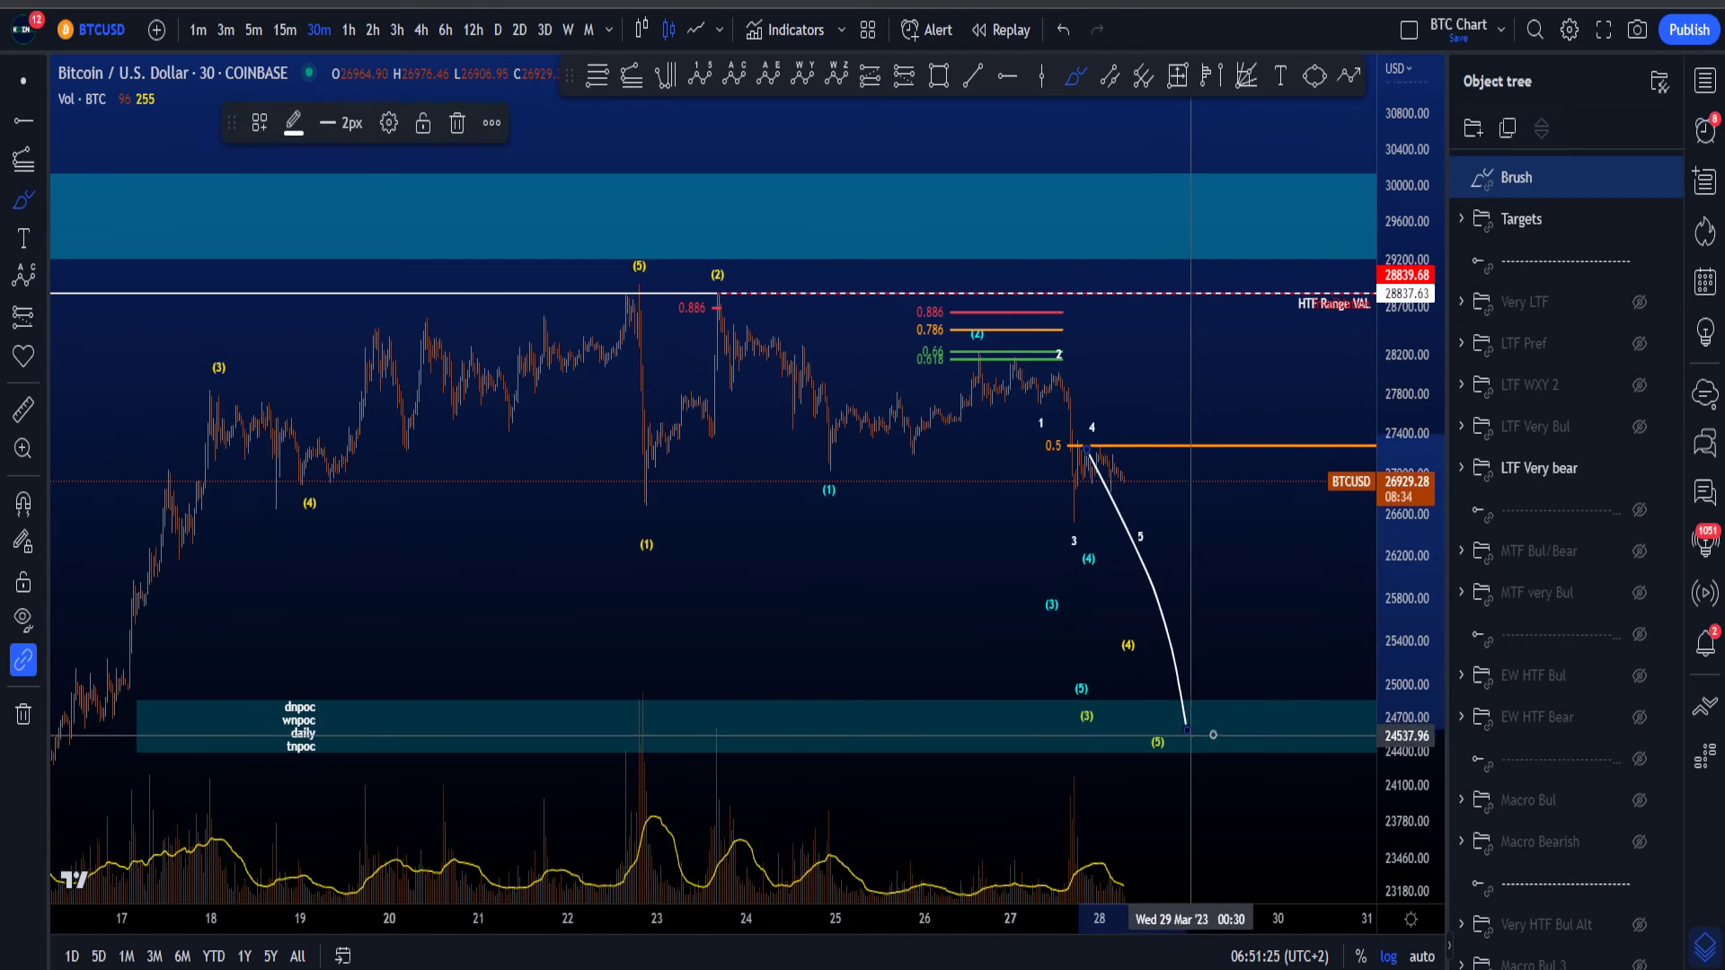
pyautogui.hotkey('ctrl', 'z')
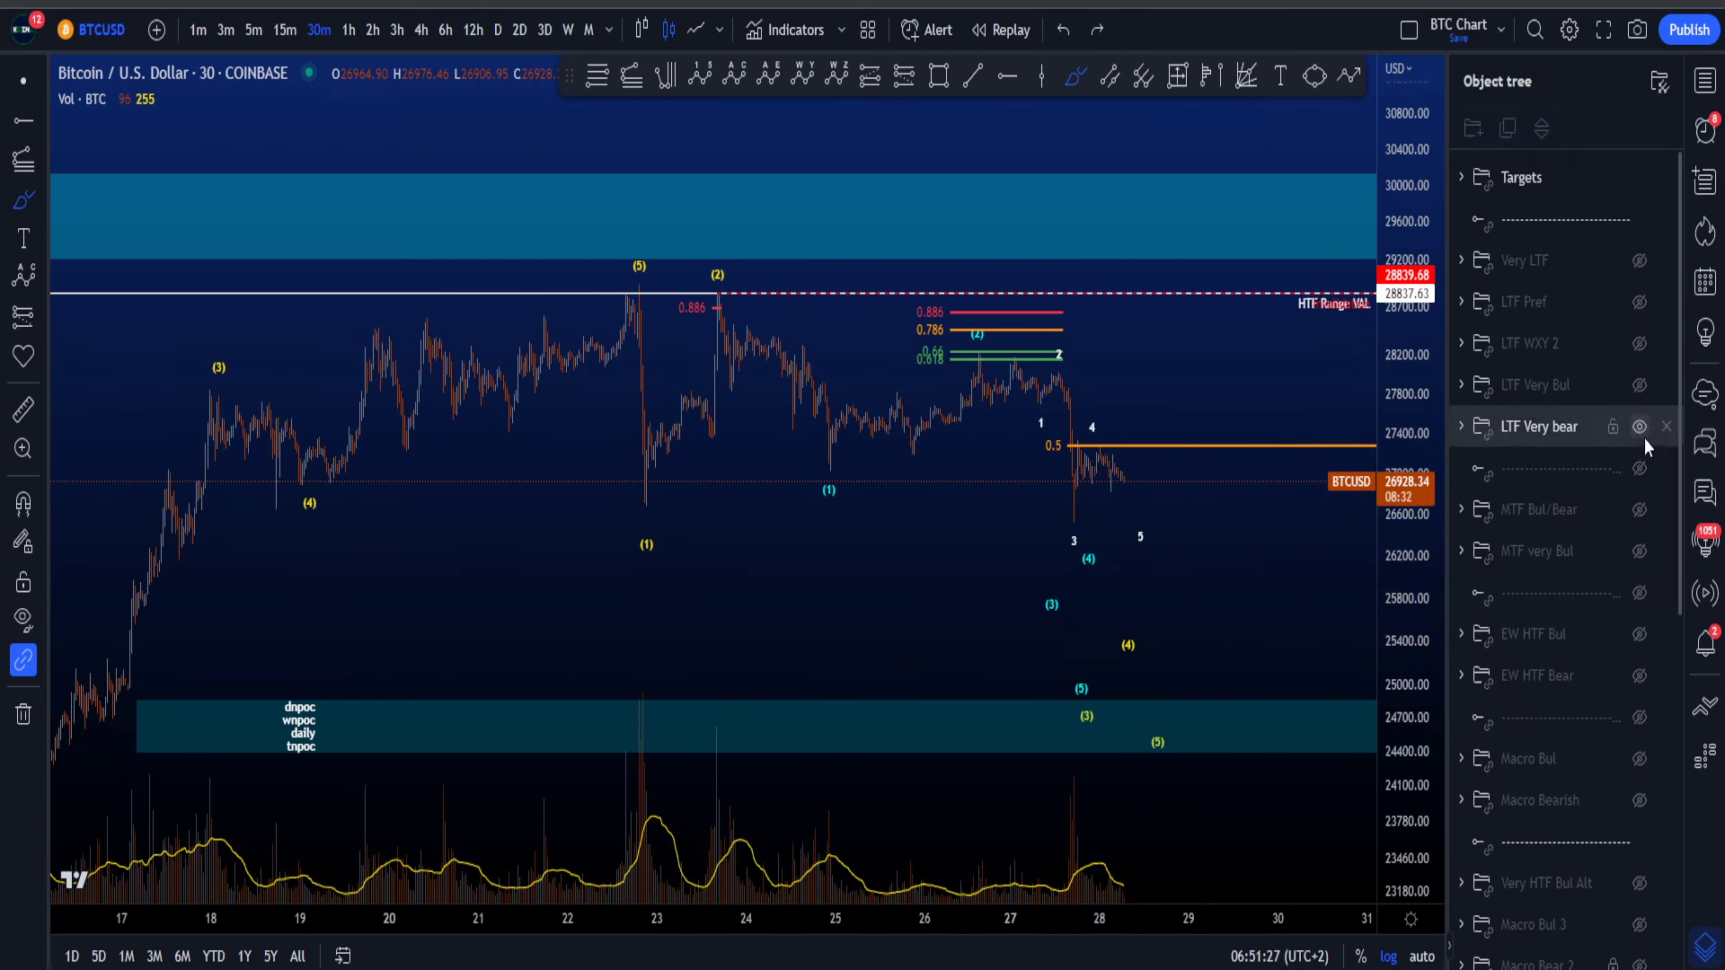
pyautogui.click(1640, 427)
# Step: Brush a path from the 20 March price action to the current price near 28 March, undoing it
pyautogui.moveTo(395, 377)
pyautogui.mouseDown()
pyautogui.moveTo(462, 337)
pyautogui.moveTo(674, 275)
pyautogui.moveTo(1009, 500)
pyautogui.moveTo(1155, 481)
pyautogui.mouseUp()
pyautogui.hotkey('ctrl', 'z')
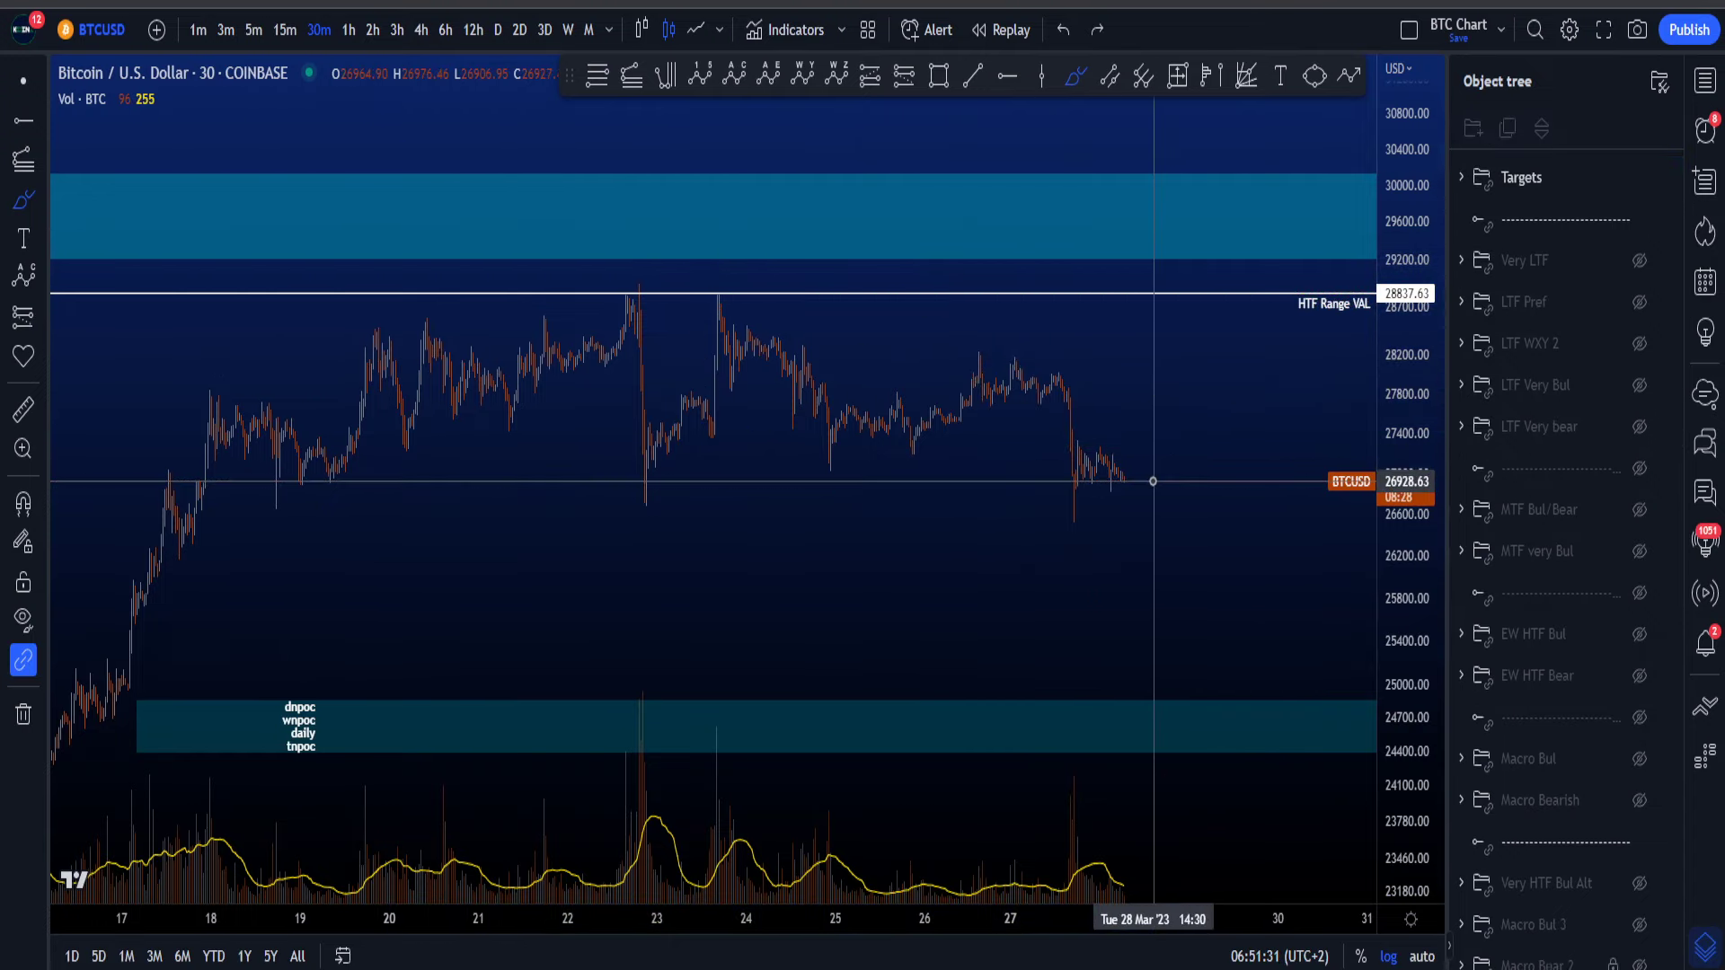